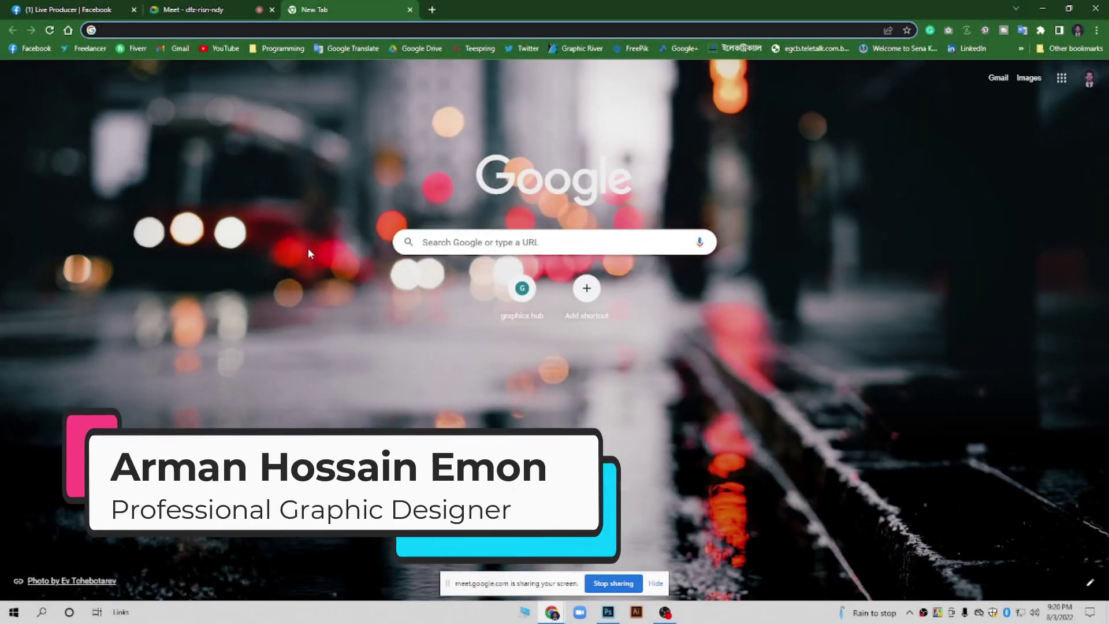
Type 'shoe' into the Chrome New Tab address bar to start a search
type("shoe")
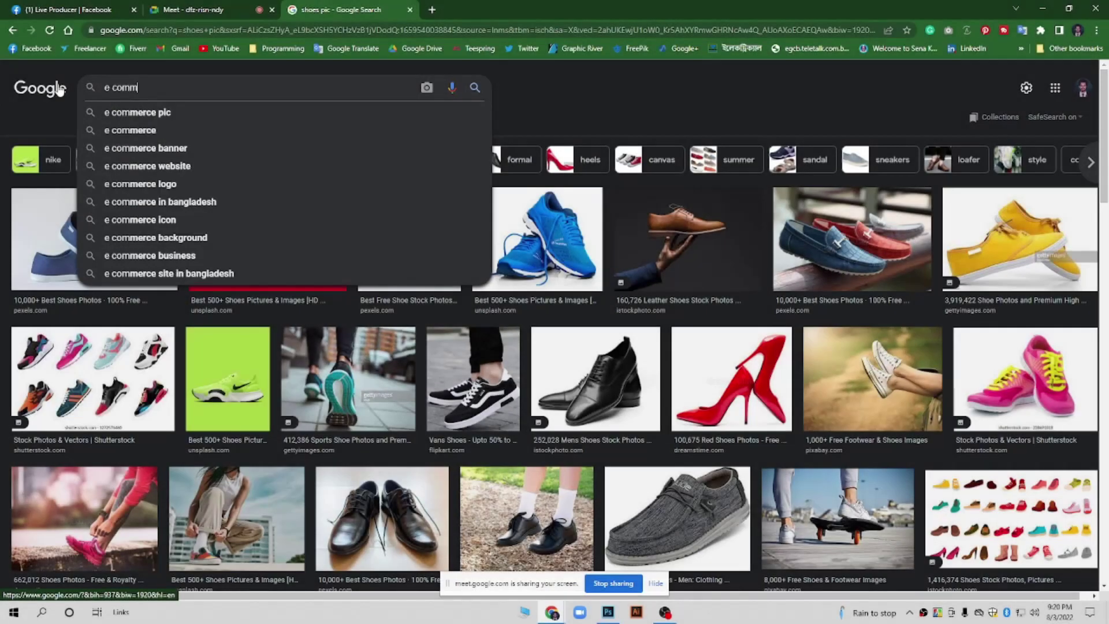
Run a Google Images search for 'e commerce product' and scroll through the results
type("erce ")
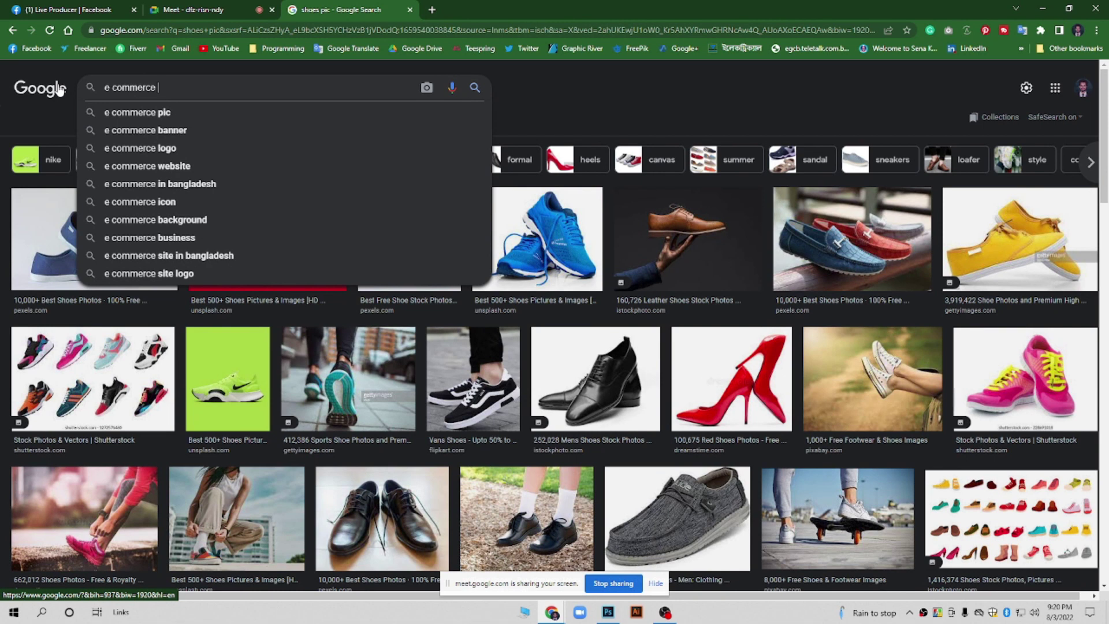
type("pro")
key("Down")
key("Return")
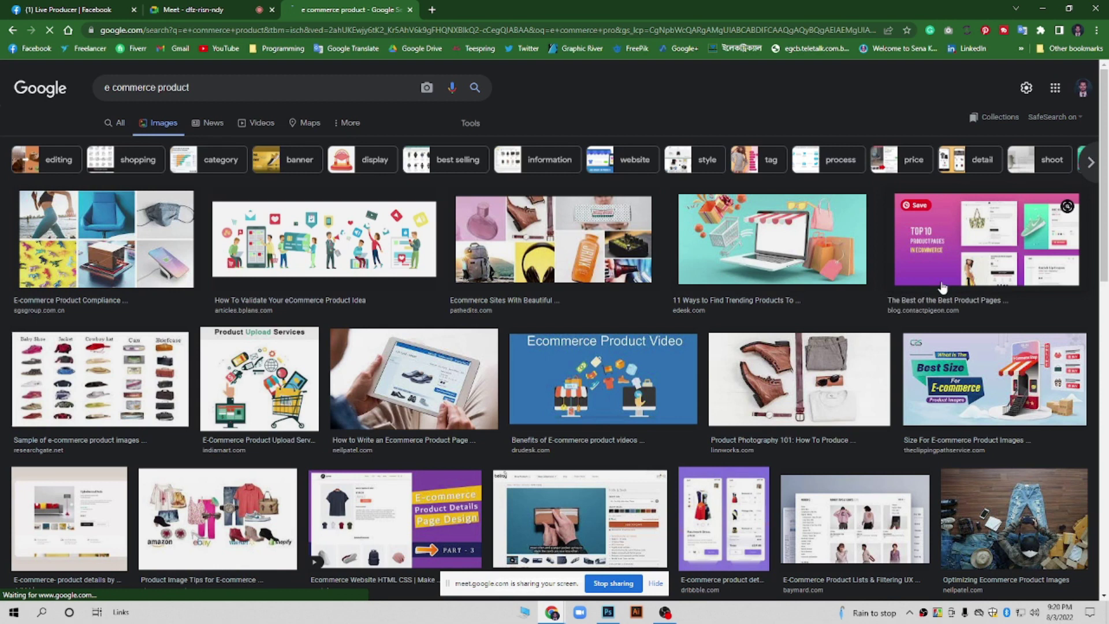
scroll(388, 264, "down", 2)
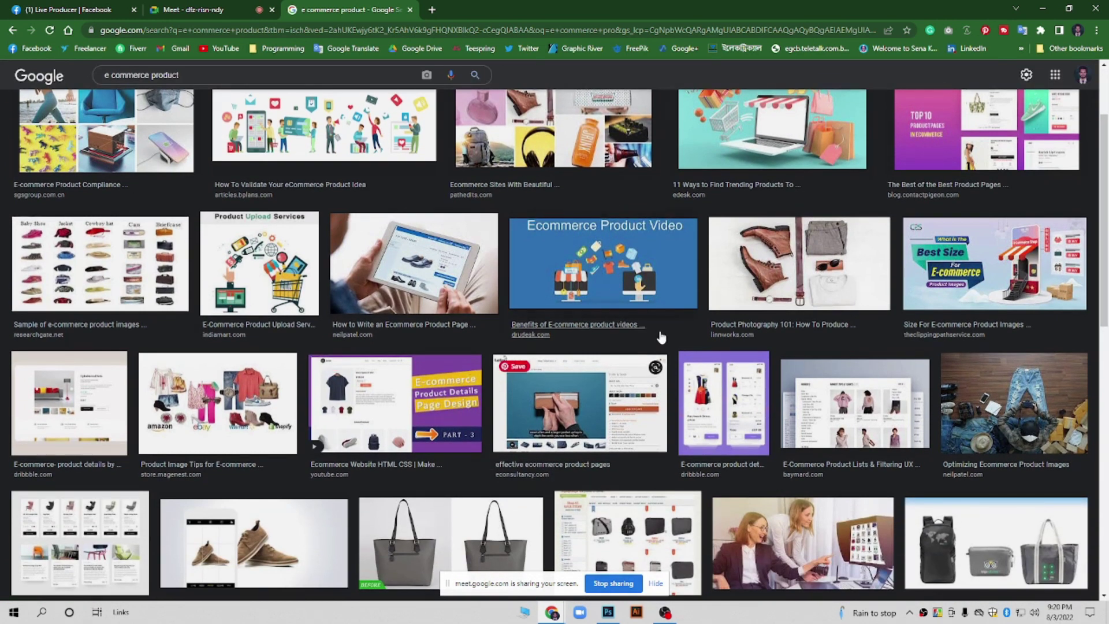
scroll(635, 330, "down", 2)
scroll(663, 338, "down", 4)
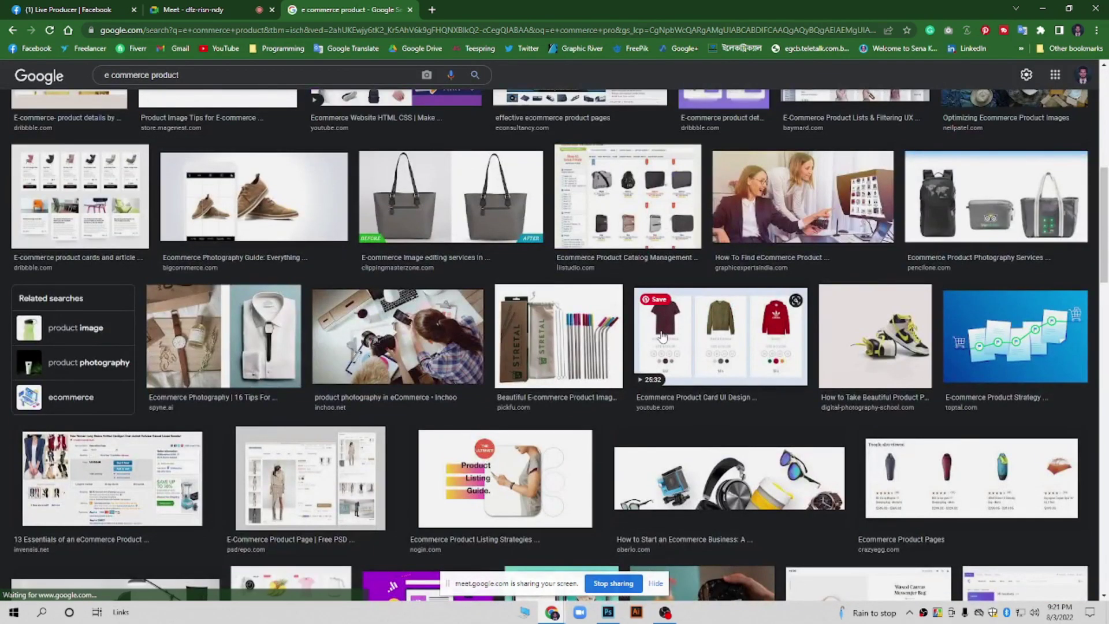
Copy the grey tote before-and-after image to the clipboard
left_click(450, 197)
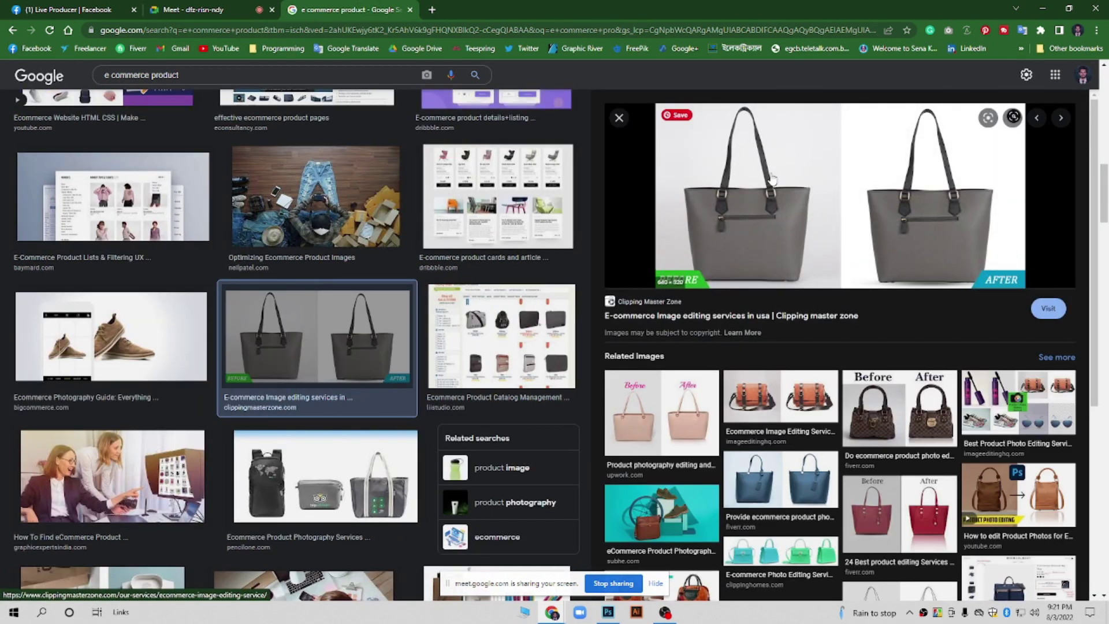
right_click(774, 175)
left_click(815, 310)
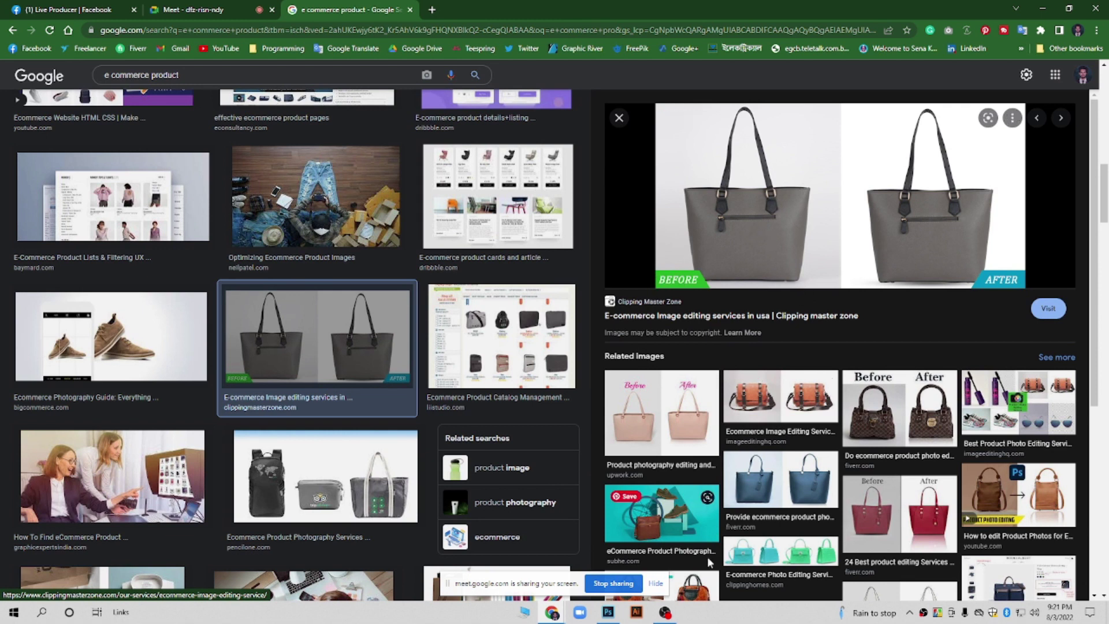
left_click(612, 615)
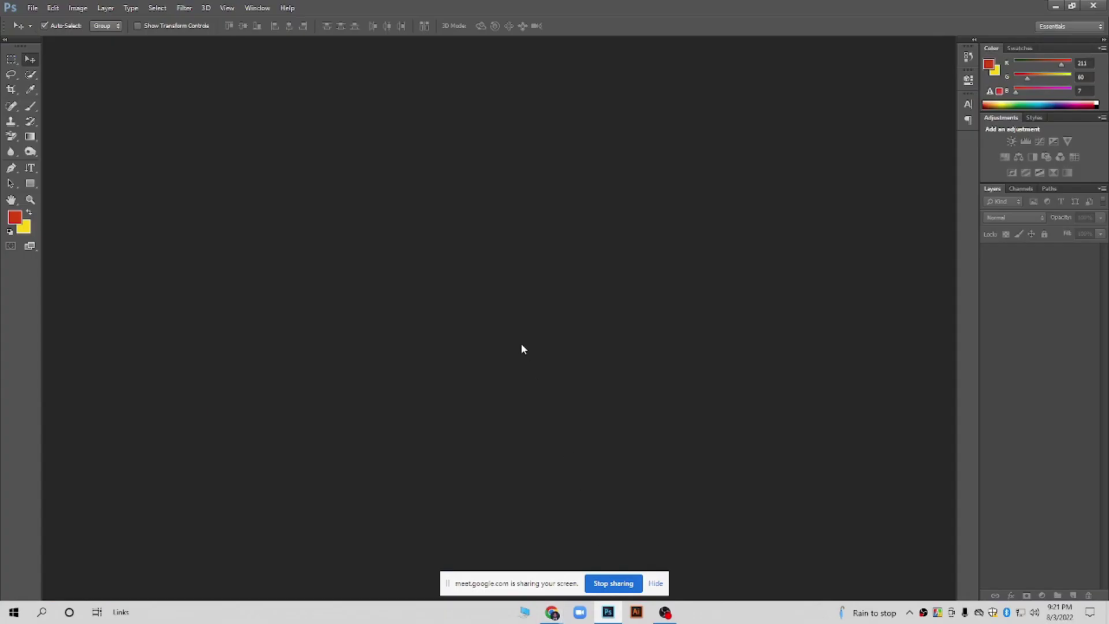
Create a new clipboard-sized document and paste the bag photo into it
key("ctrl+n")
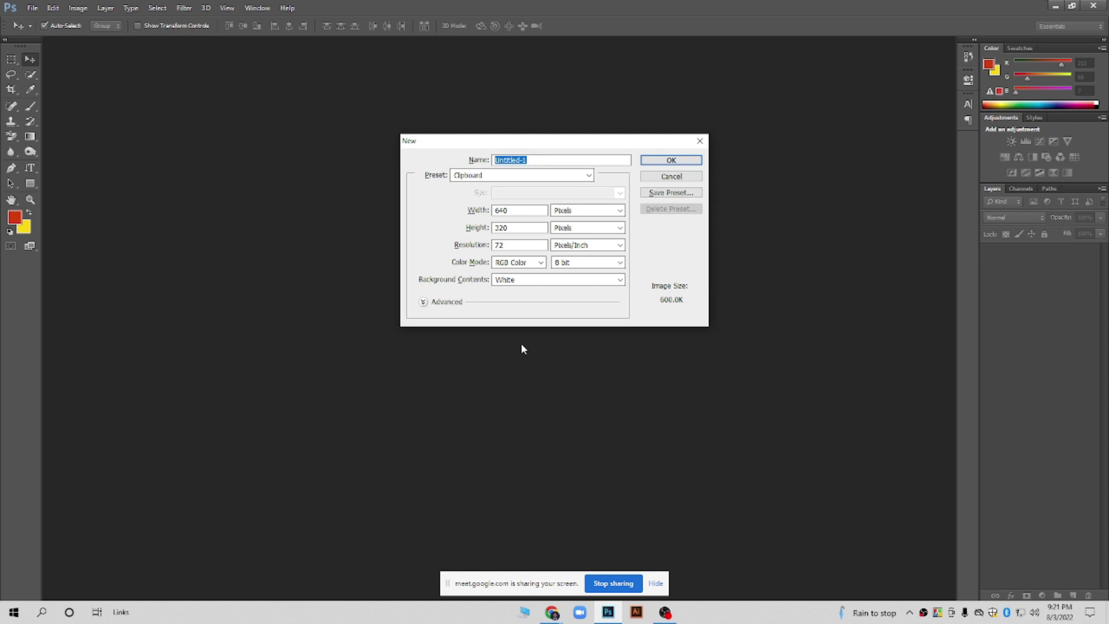
key("Return")
key("ctrl+v")
Crop the image down to just the BEFORE half of the photo
left_click(10, 90)
left_click_drag(679, 321, 585, 320)
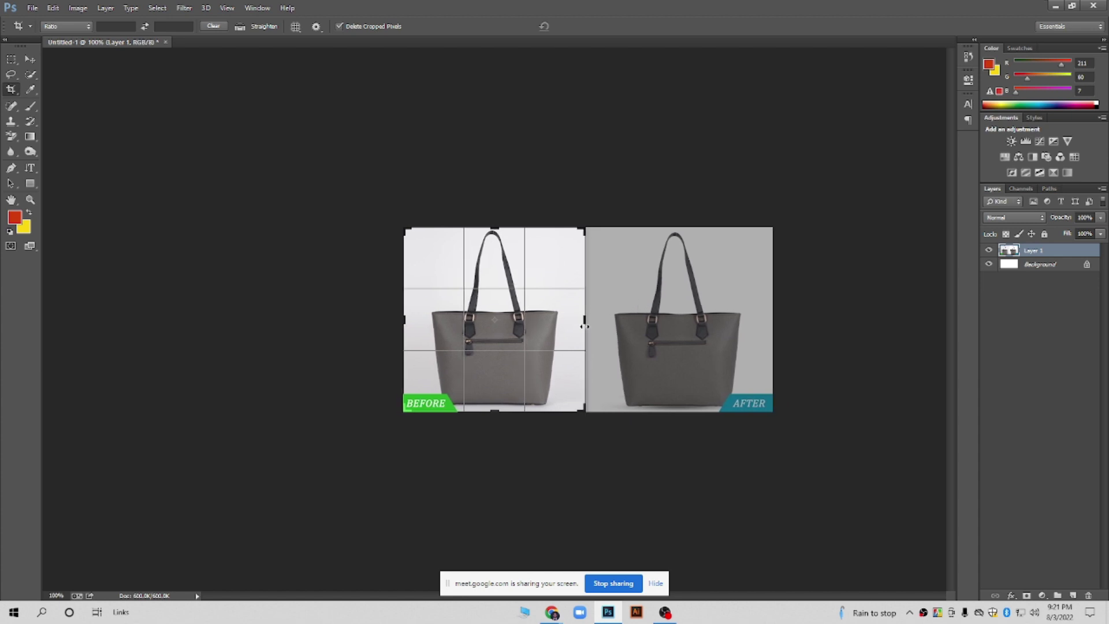
key("Return")
key("ctrl+plus")
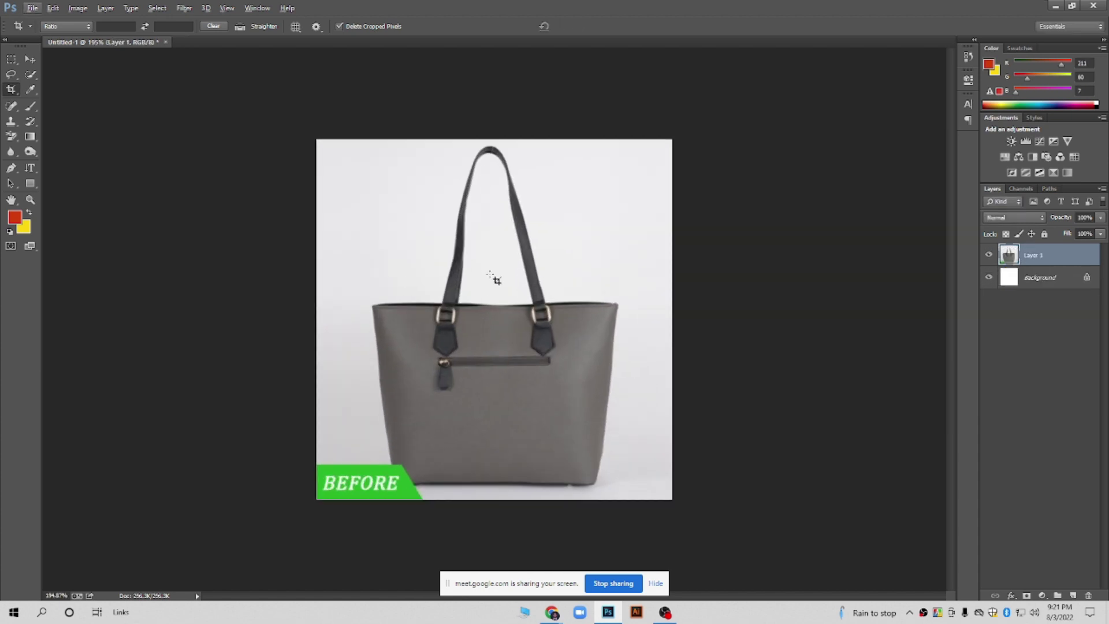
Switch to the Pen tool and bring the bag's left side into view
left_click(31, 62)
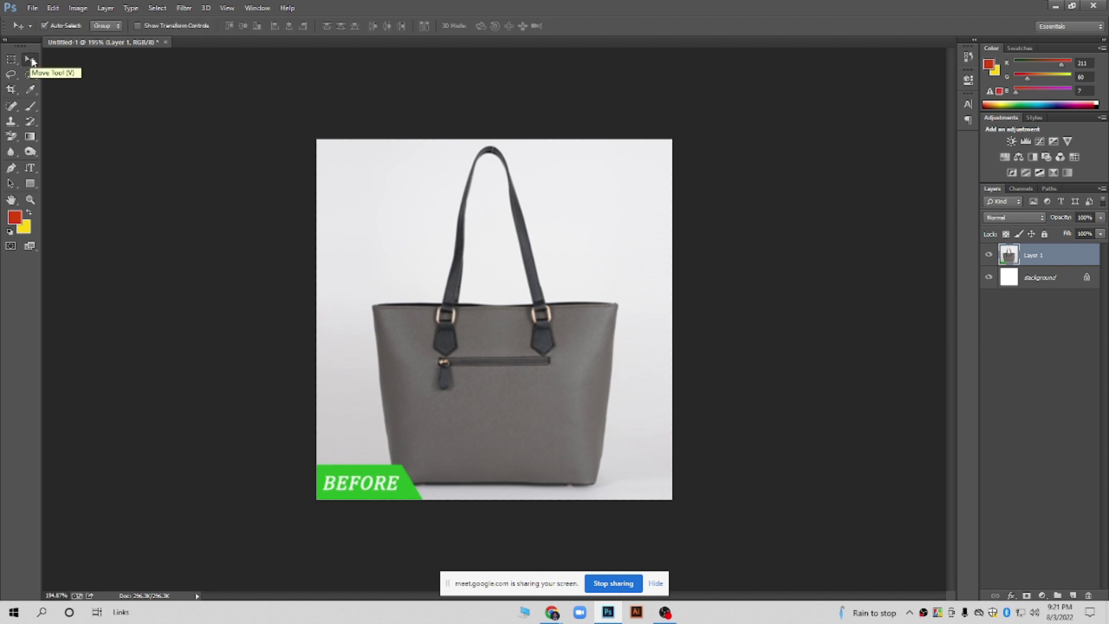
left_click(11, 168)
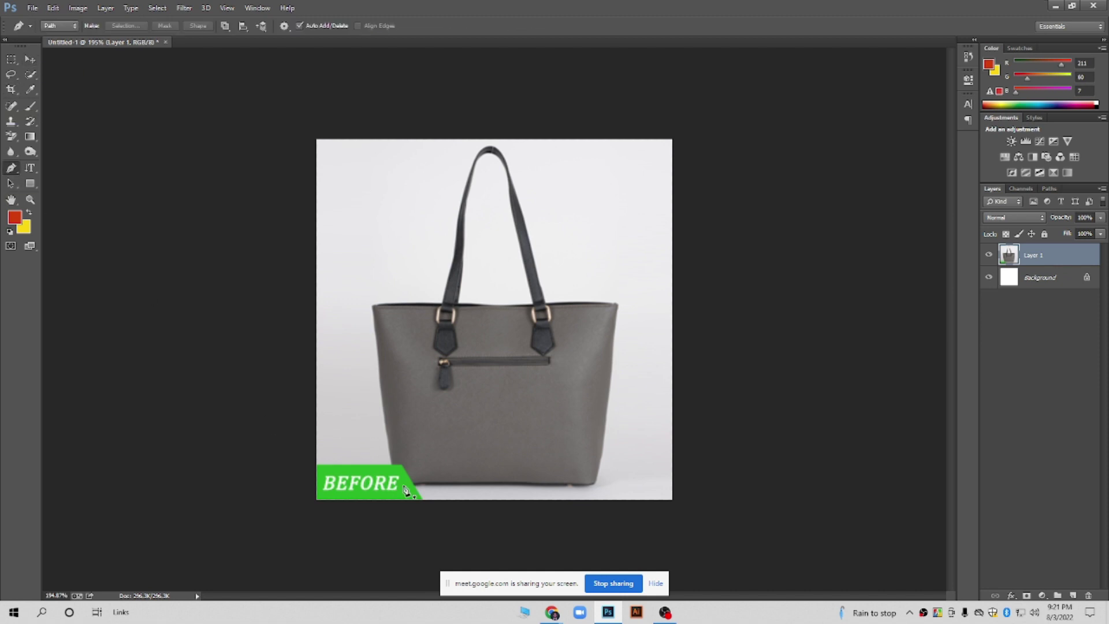
scroll(406, 493, "up", 3, "alt")
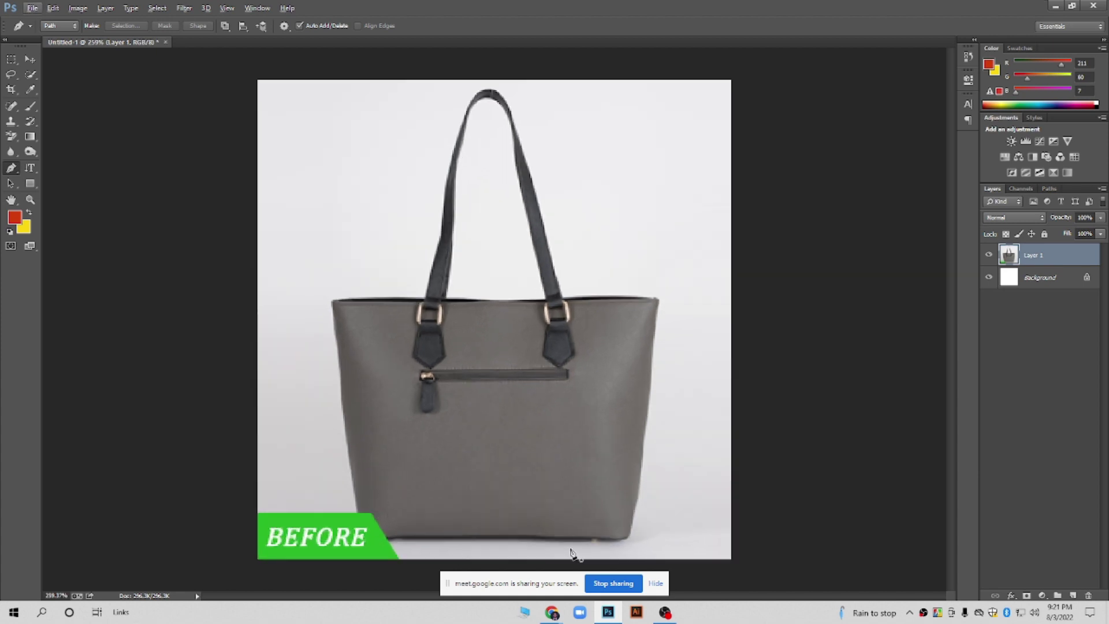
left_click(656, 584)
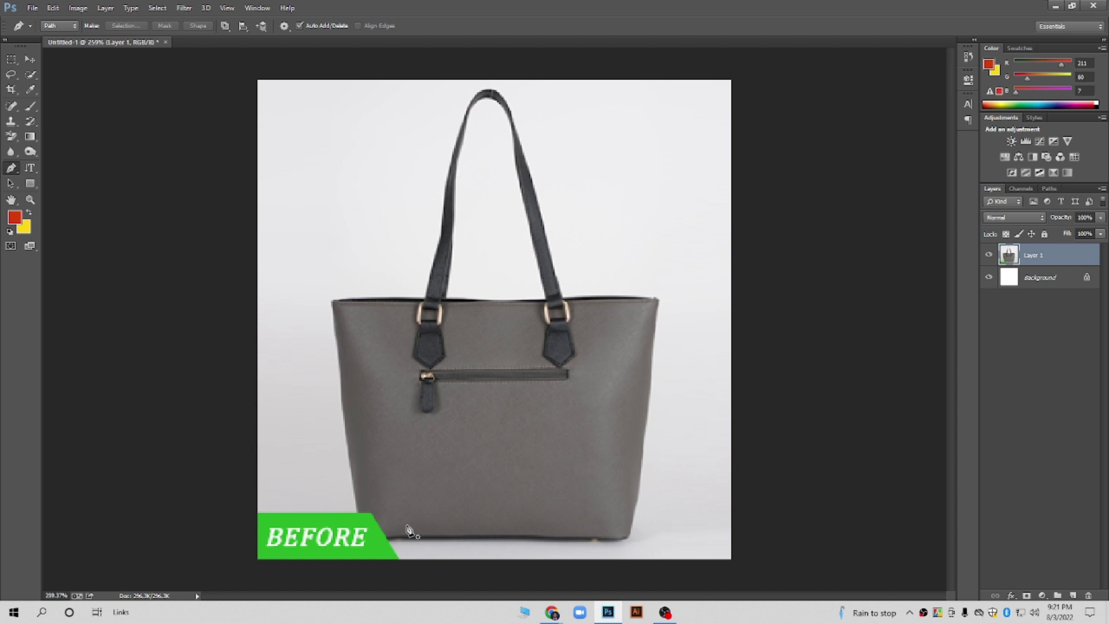
scroll(391, 556, "up", 3)
mouse_move(360, 554)
left_mouse_down()
mouse_move(426, 479)
mouse_move(426, 511)
mouse_move(413, 523)
left_mouse_up()
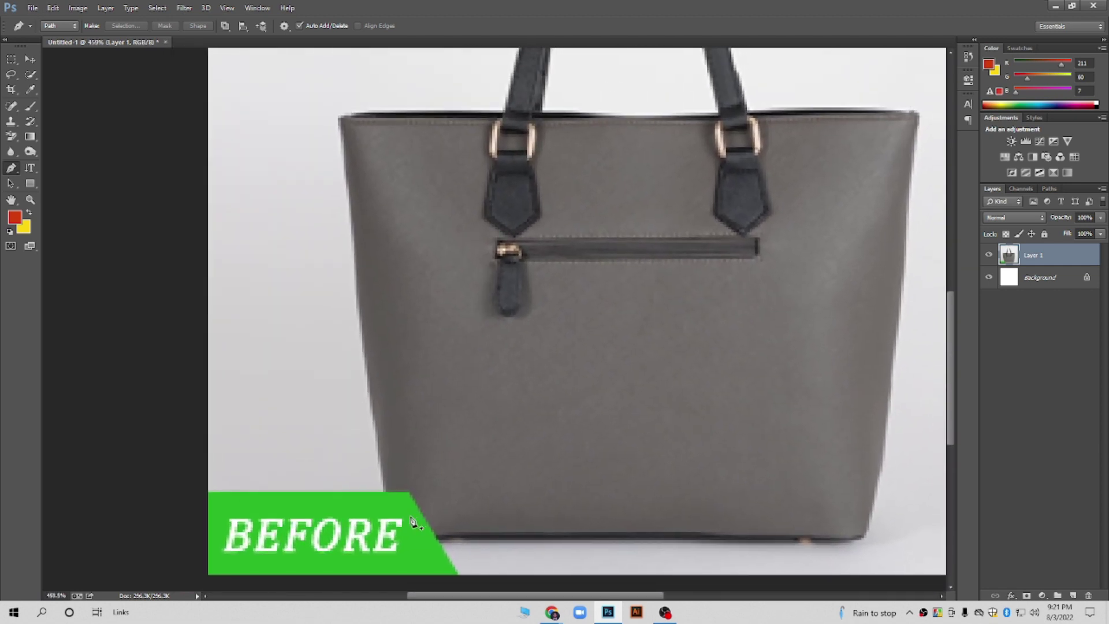
Zoom in and out to examine the bag's top-left outline closely
scroll(412, 523, "down", 2)
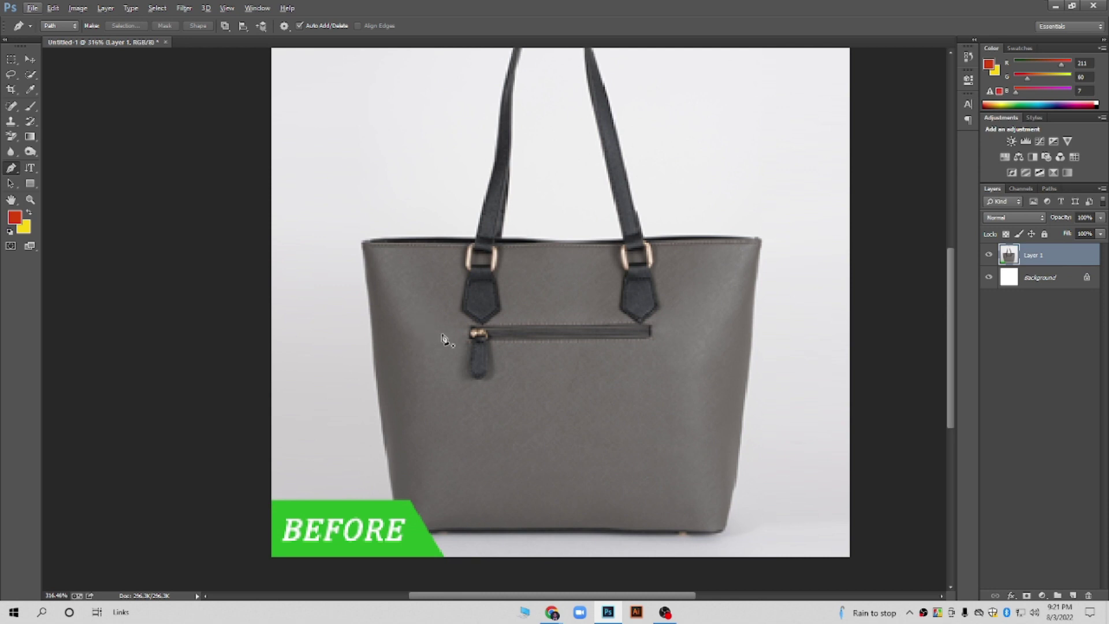
scroll(520, 315, "up", 1)
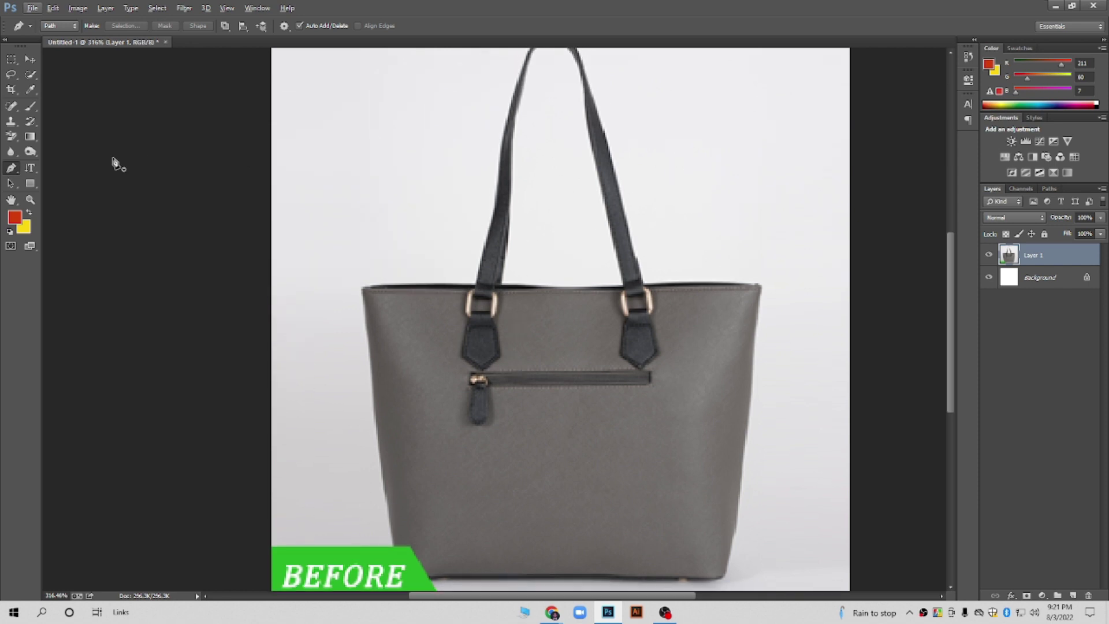
scroll(114, 164, "up", 1)
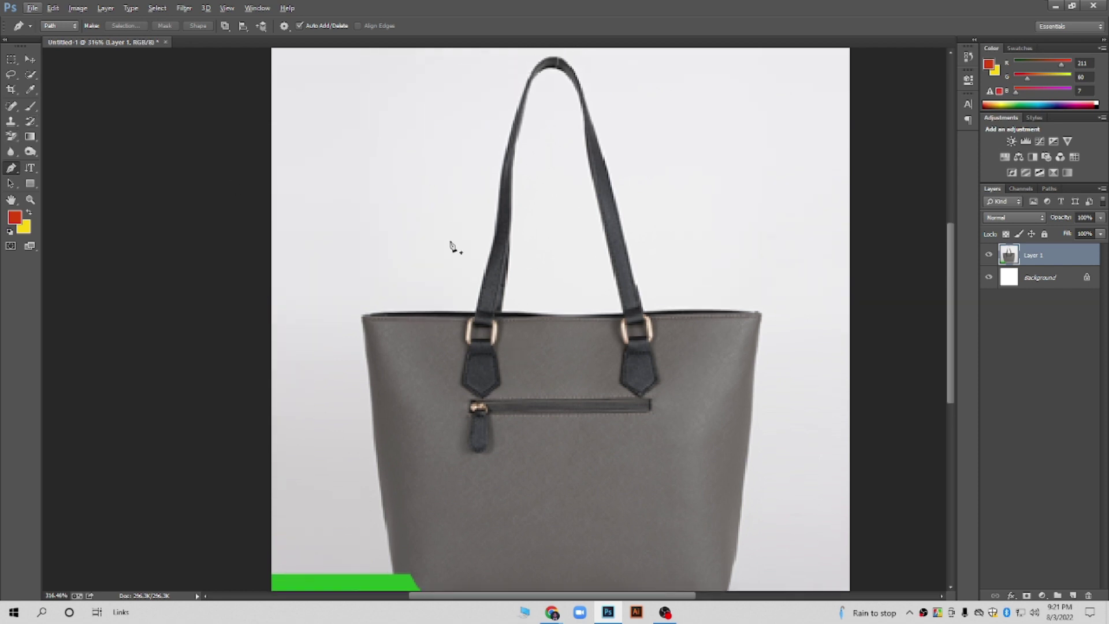
scroll(453, 246, "down", 1)
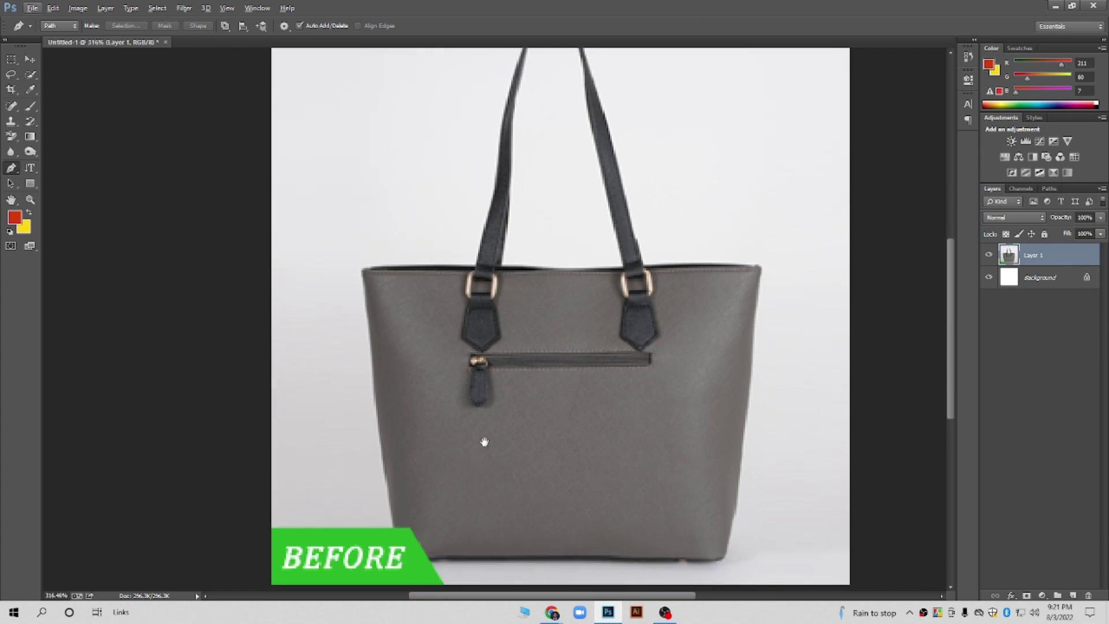
scroll(433, 219, "down", 4)
scroll(398, 173, "up", 2)
scroll(384, 150, "up", 2)
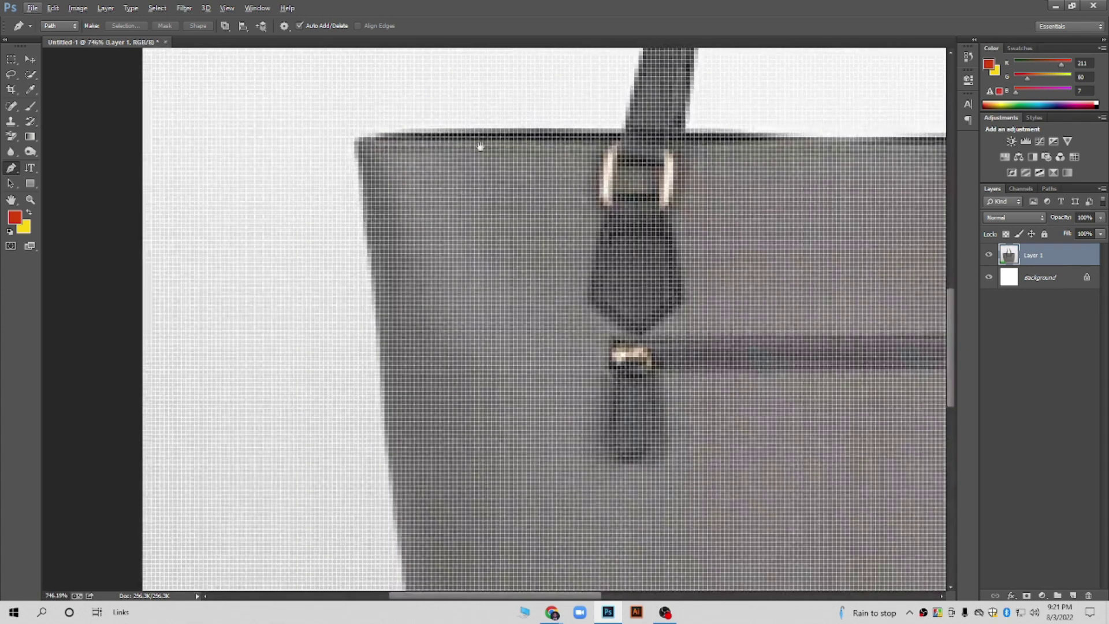
scroll(370, 219, "up", 2)
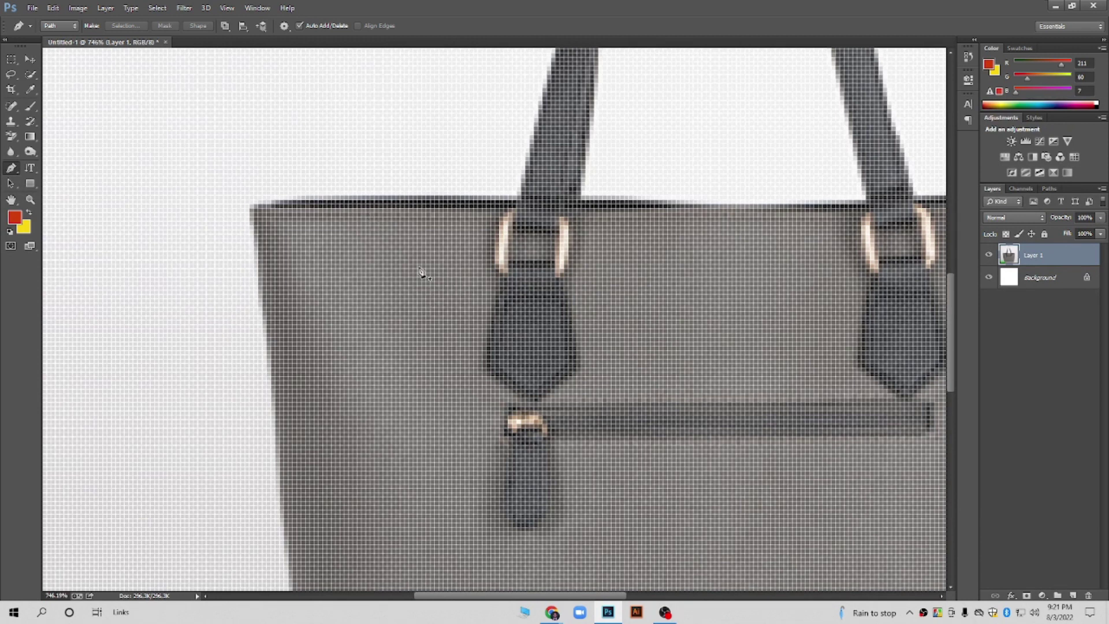
Set the Image Size resolution to 300 pixels/inch
key("ctrl+alt+i")
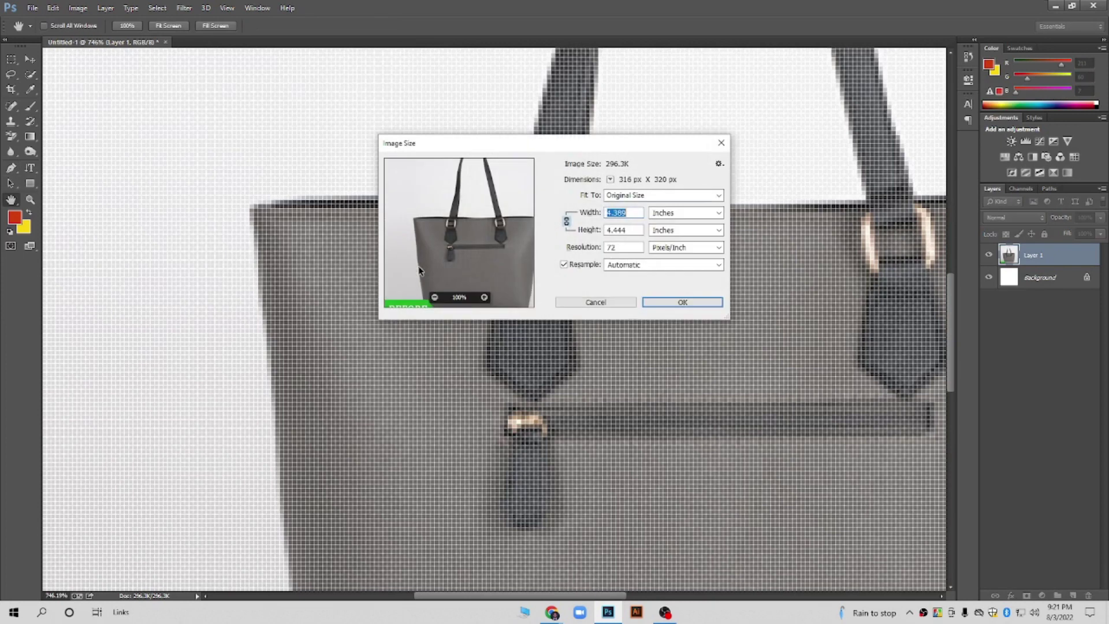
left_click(625, 247)
type("300")
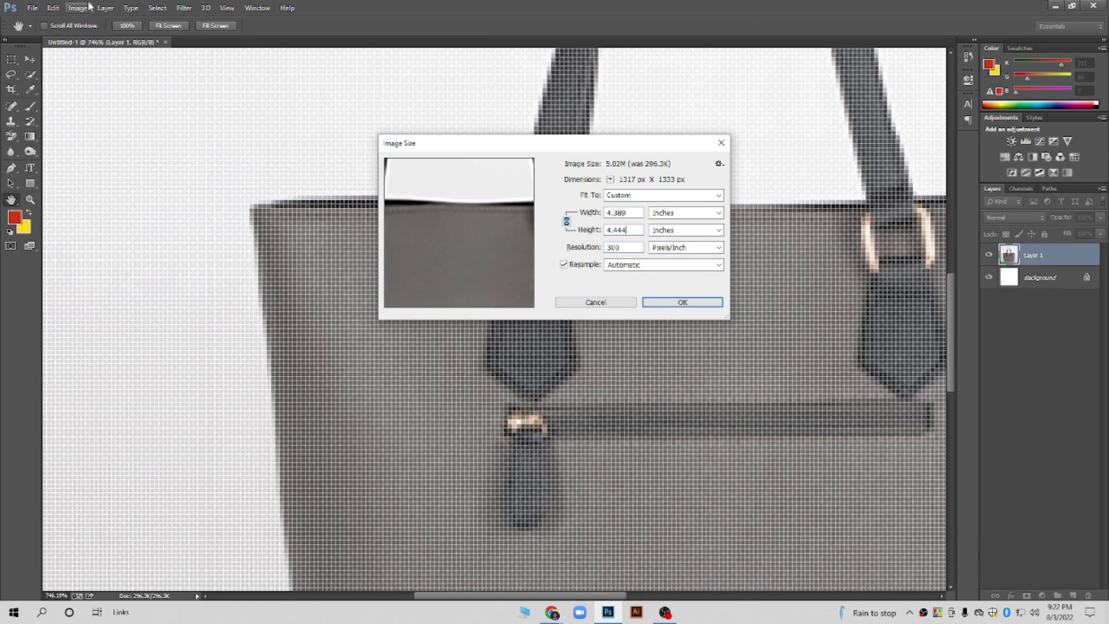
left_click(683, 303)
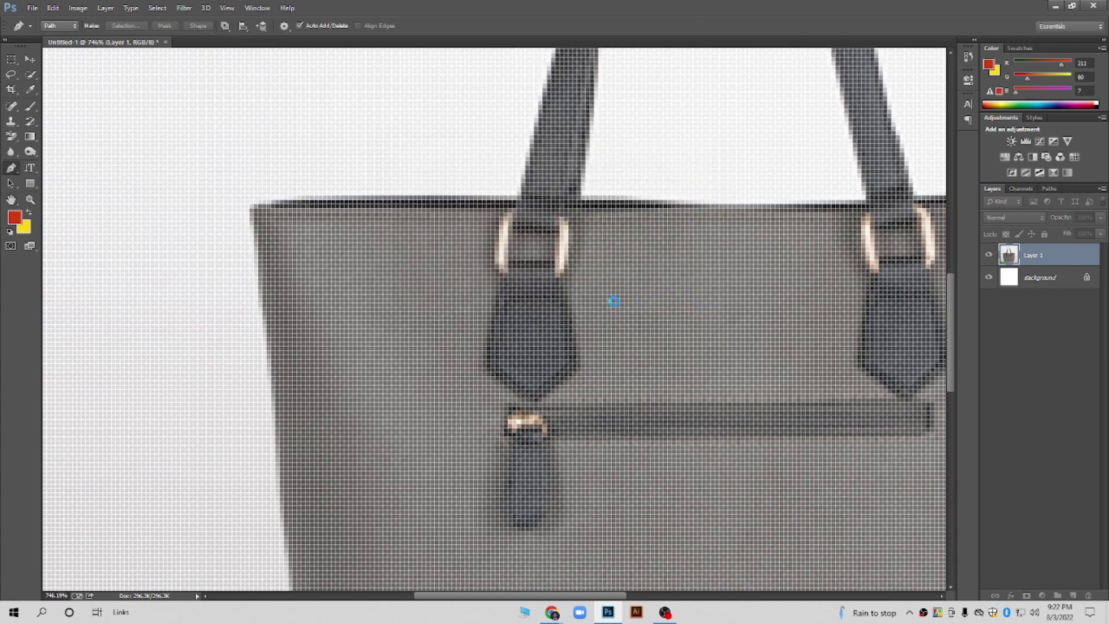
Start the pen path on the bag's left edge and curve it along the top edge
scroll(404, 287, "down", 3)
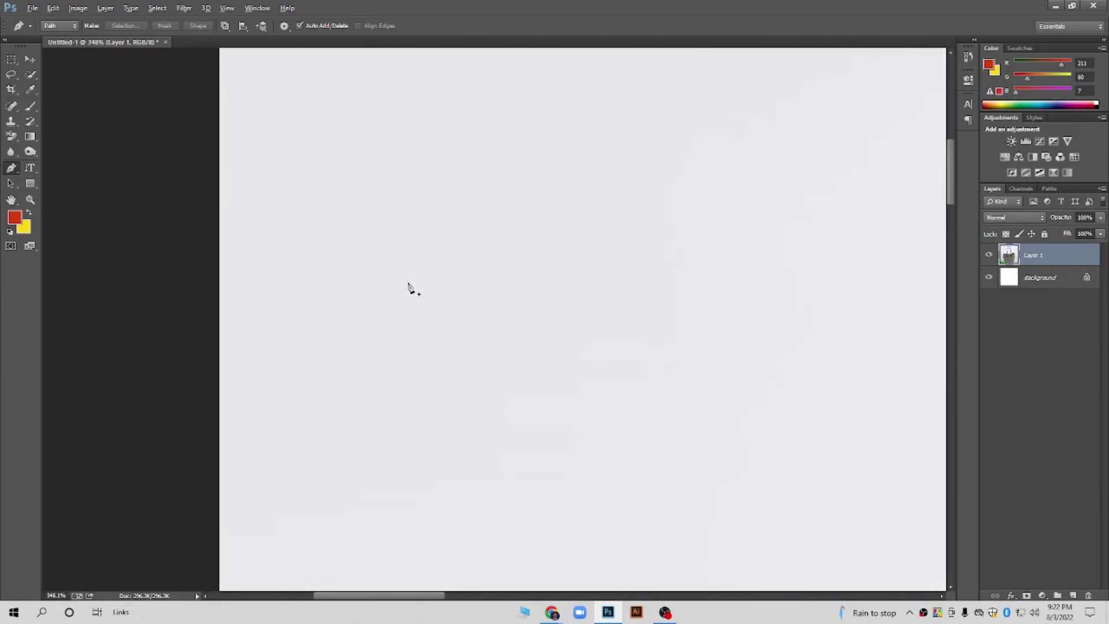
scroll(409, 287, "down", 3)
scroll(547, 325, "up", 2)
scroll(503, 389, "up", 1)
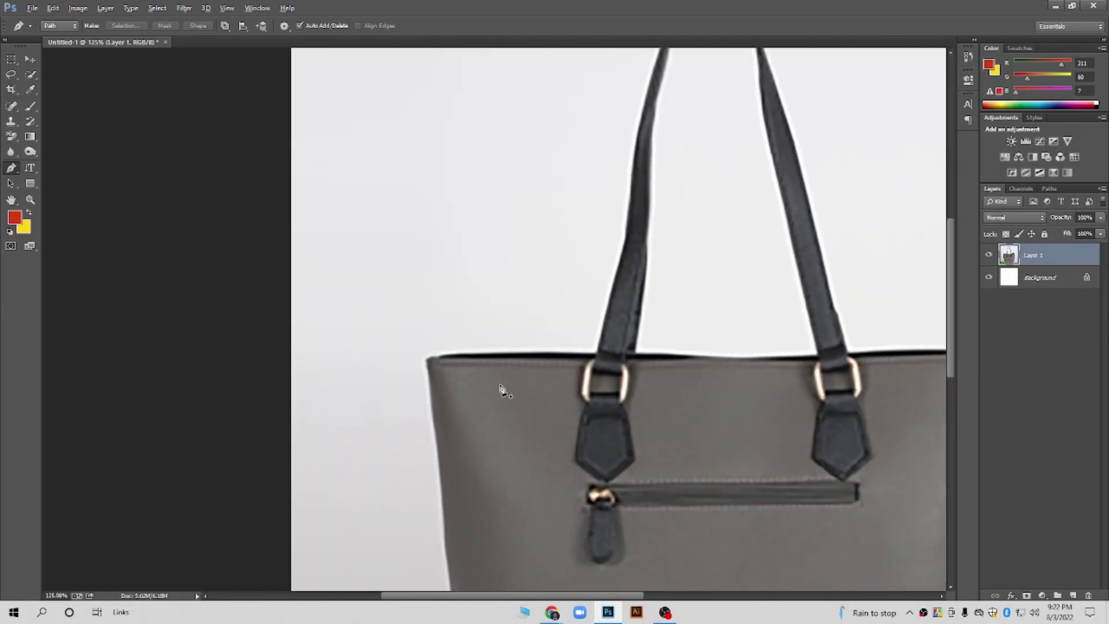
scroll(503, 390, "up", 2)
left_click_drag(625, 407, 539, 335)
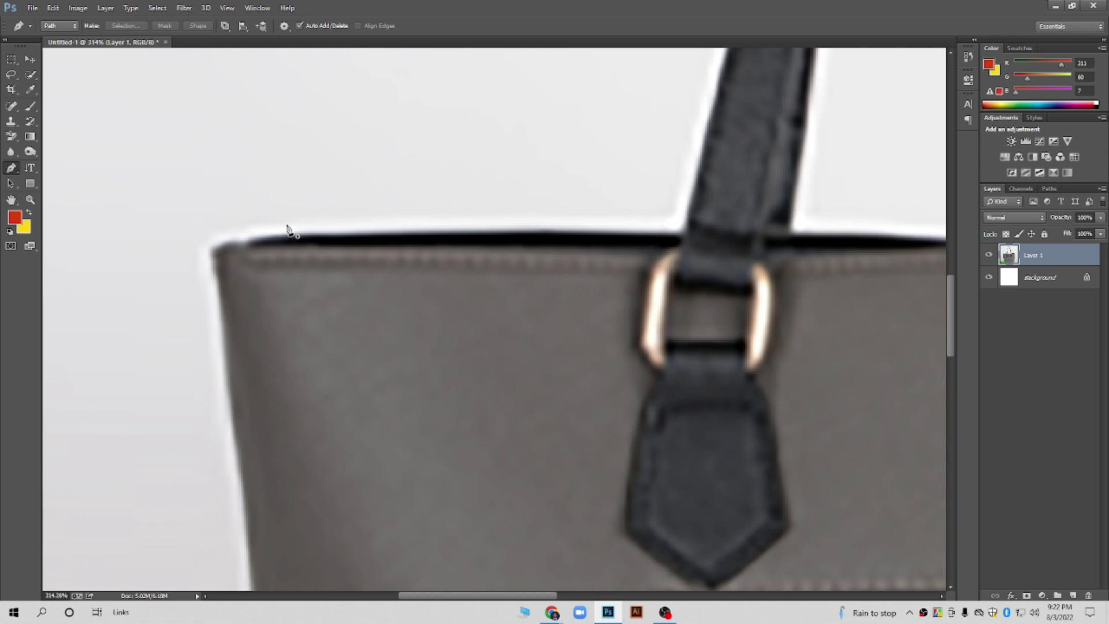
left_click(218, 279)
left_click_drag(266, 240, 335, 237)
Curve the path up to where the top edge meets the strap, redoing a misplaced point
scroll(366, 241, "right", 3)
mouse_move(579, 224)
left_mouse_down()
mouse_move(717, 230)
mouse_move(722, 220)
left_mouse_up()
scroll(576, 234, "up", 1)
left_click_drag(577, 229, 641, 242)
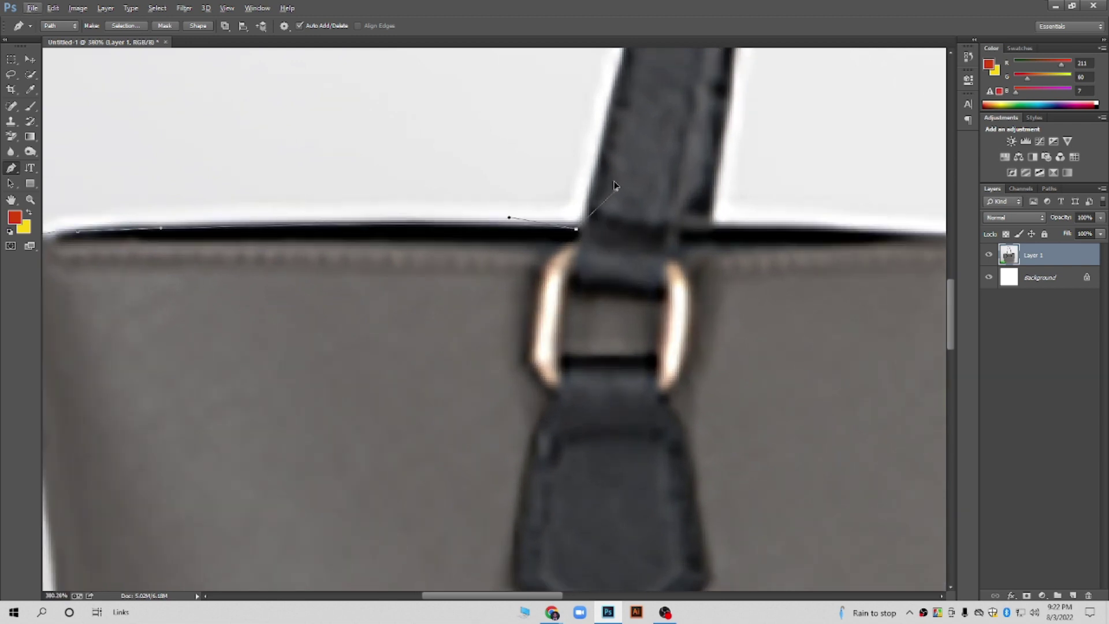
key("ctrl+z")
left_click_drag(584, 228, 631, 199)
scroll(622, 185, "down", 2)
scroll(601, 148, "down", 3)
scroll(604, 168, "up", 3)
left_click_drag(462, 349, 456, 383)
Add anchor points up the strap's left edge to the top of the arch
left_click(439, 298)
left_click(454, 237)
left_click(469, 182)
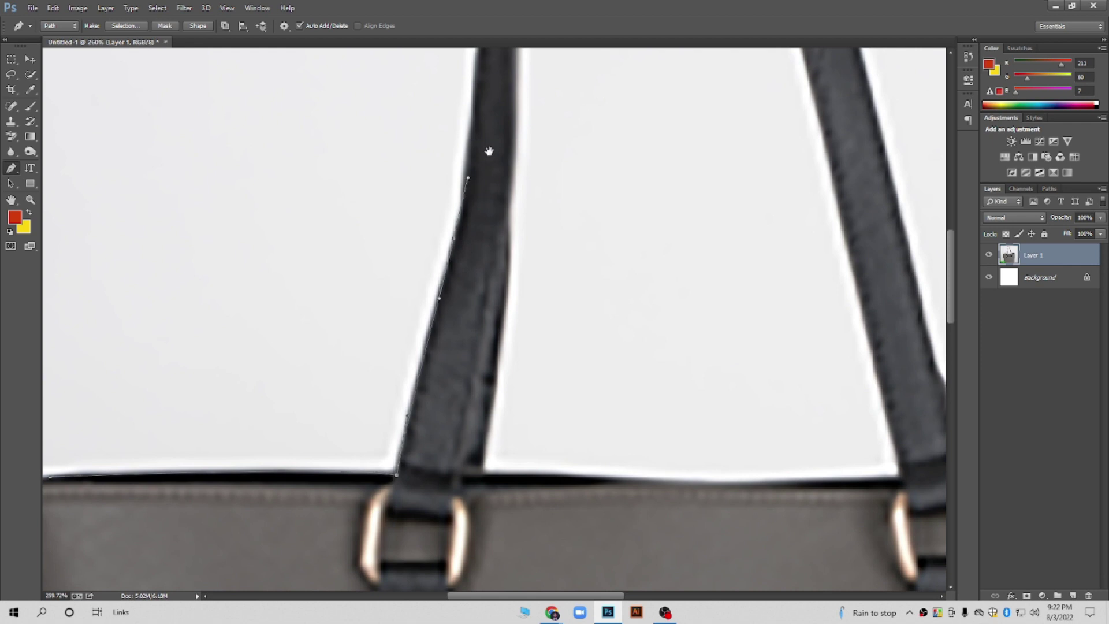
left_click_drag(490, 151, 454, 326)
left_click(432, 316)
left_click(442, 259)
left_click_drag(473, 224, 431, 310)
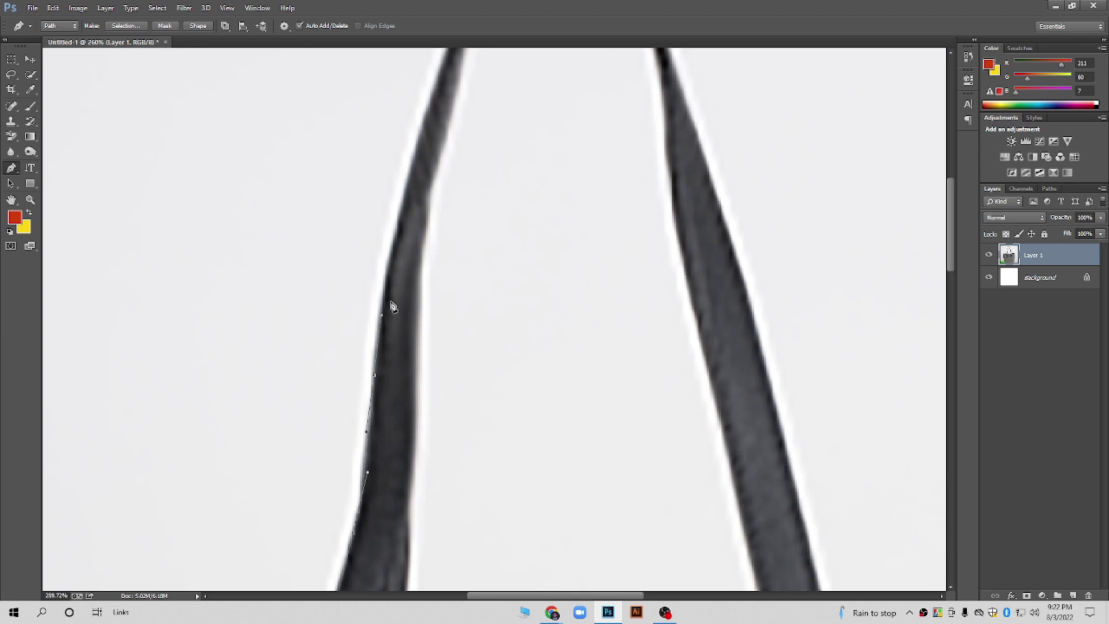
left_click_drag(386, 308, 409, 237)
mouse_move(453, 101)
left_mouse_down()
mouse_move(396, 270)
mouse_move(405, 218)
left_mouse_up()
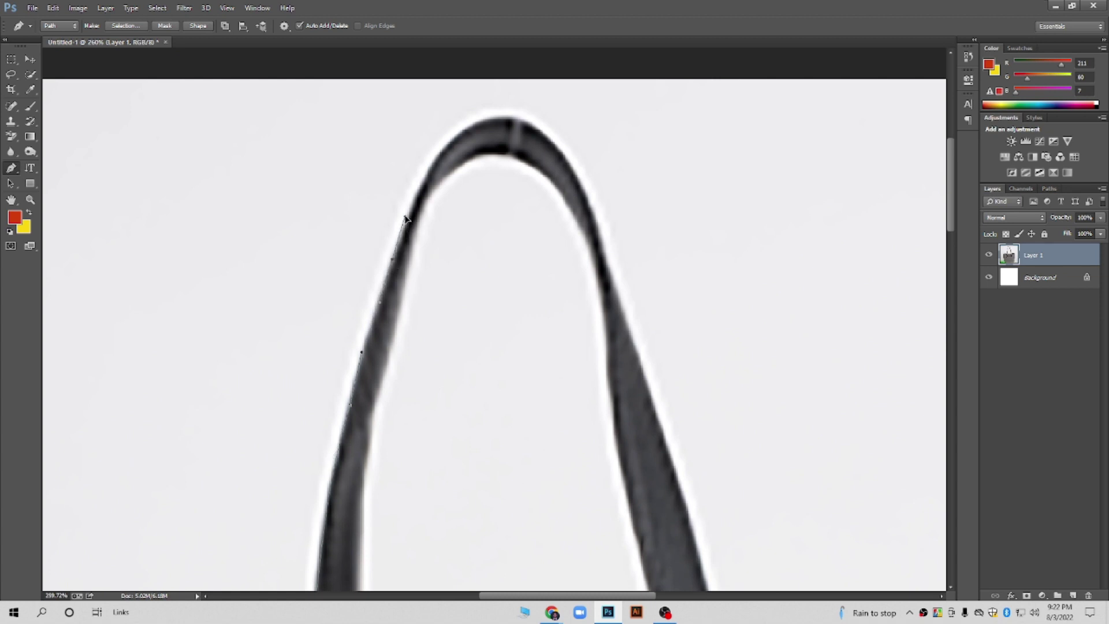
Curve the path over the handle's arch and down its right side, undoing one misplaced point
scroll(399, 290, "up", 2)
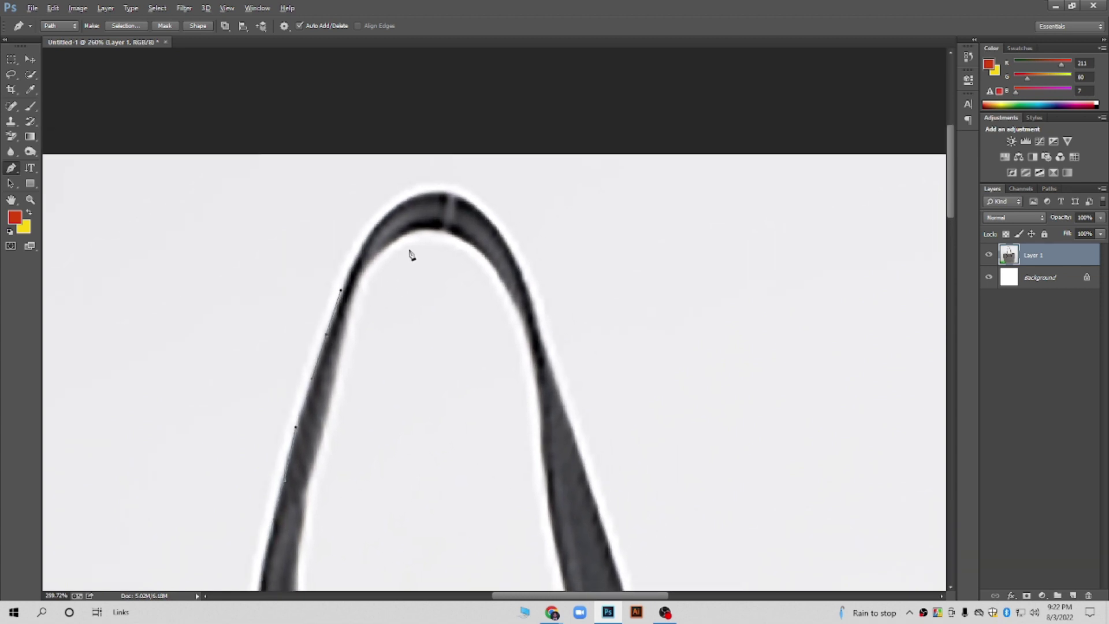
scroll(410, 251, "up", 2)
mouse_move(433, 180)
left_mouse_down()
mouse_move(540, 141)
mouse_move(524, 159)
left_mouse_up()
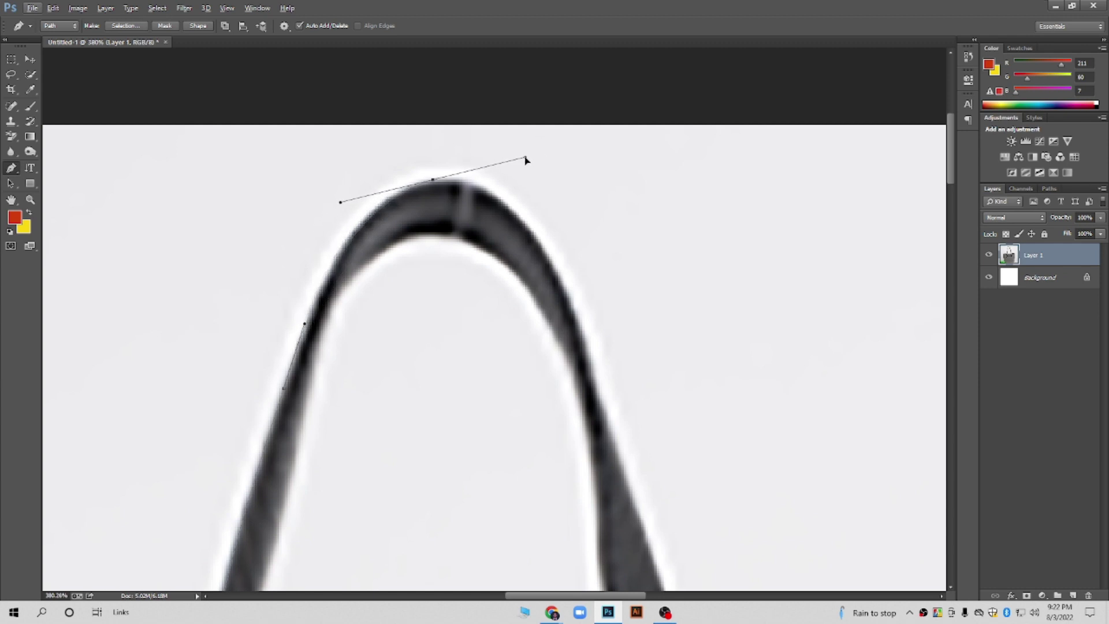
left_click_drag(526, 160, 473, 171)
left_click_drag(578, 320, 610, 417)
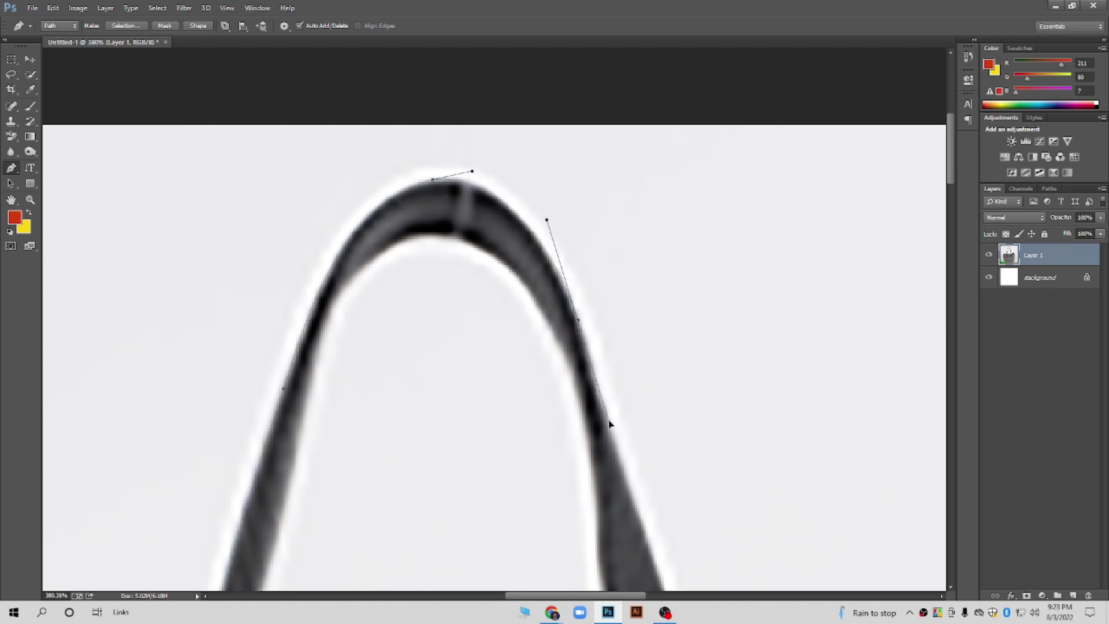
left_click_drag(624, 426, 590, 205)
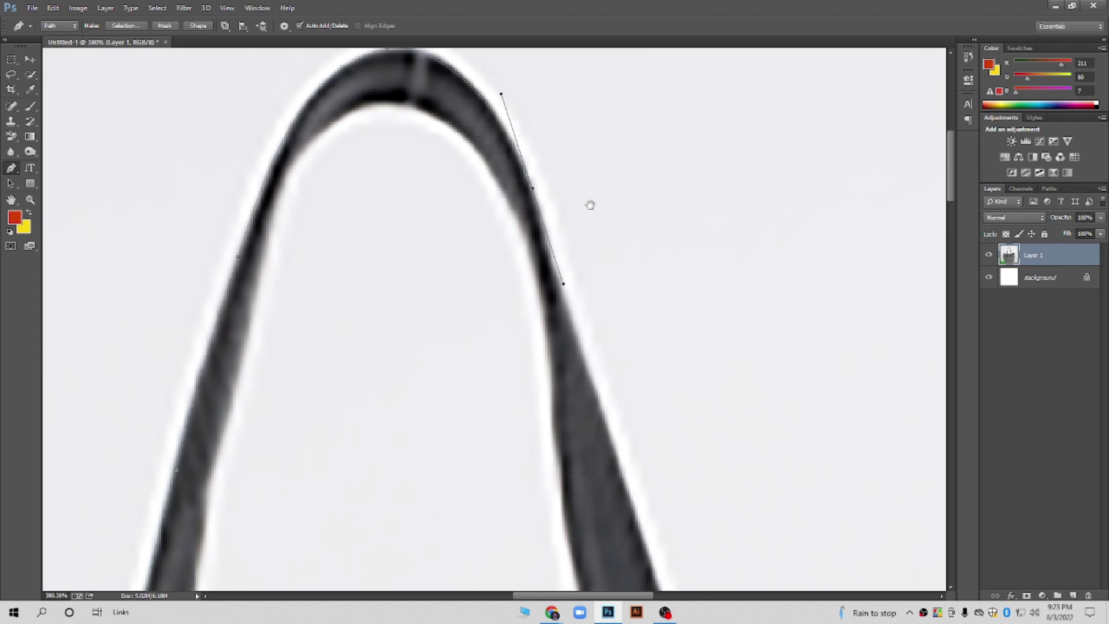
left_click_drag(616, 446, 657, 542)
key("ctrl+z")
mouse_move(616, 451)
left_mouse_down()
mouse_move(653, 553)
mouse_move(607, 293)
left_mouse_up()
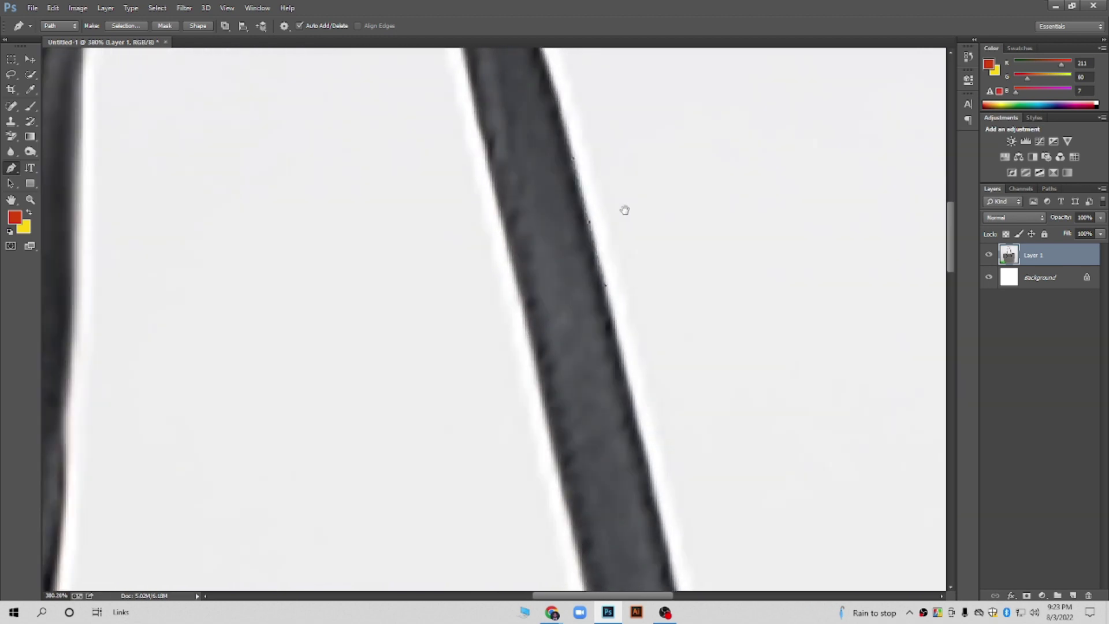
Continue the path down the strap's right edge and along the bag's top edge
left_click_drag(649, 441, 595, 314)
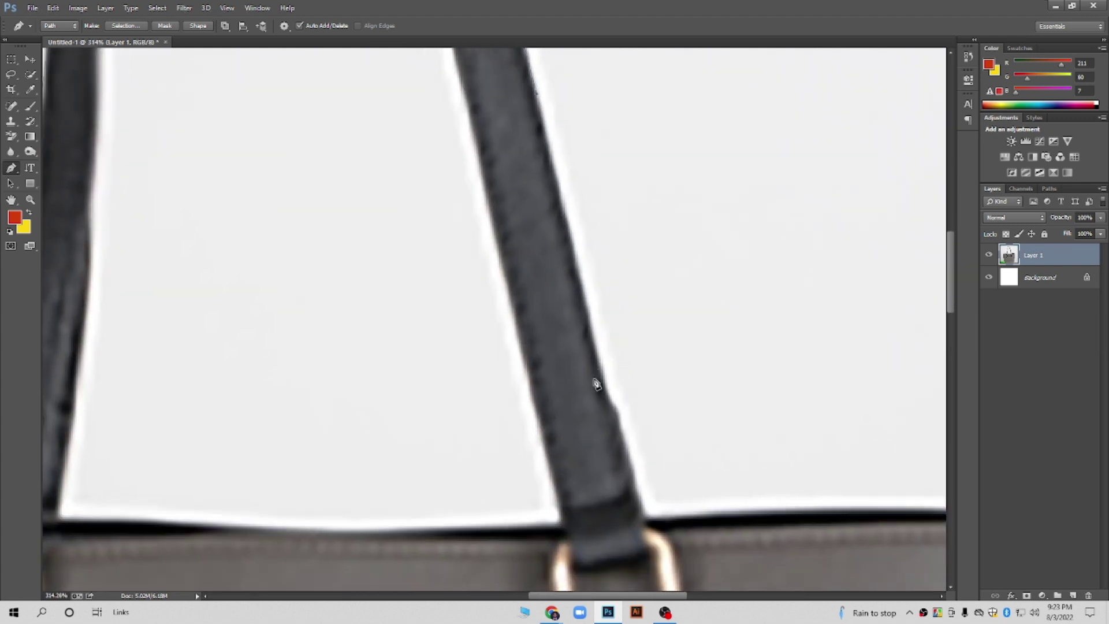
left_click_drag(601, 375, 616, 416)
left_click(630, 476)
left_click_drag(645, 522, 660, 573)
left_click_drag(739, 520, 394, 349)
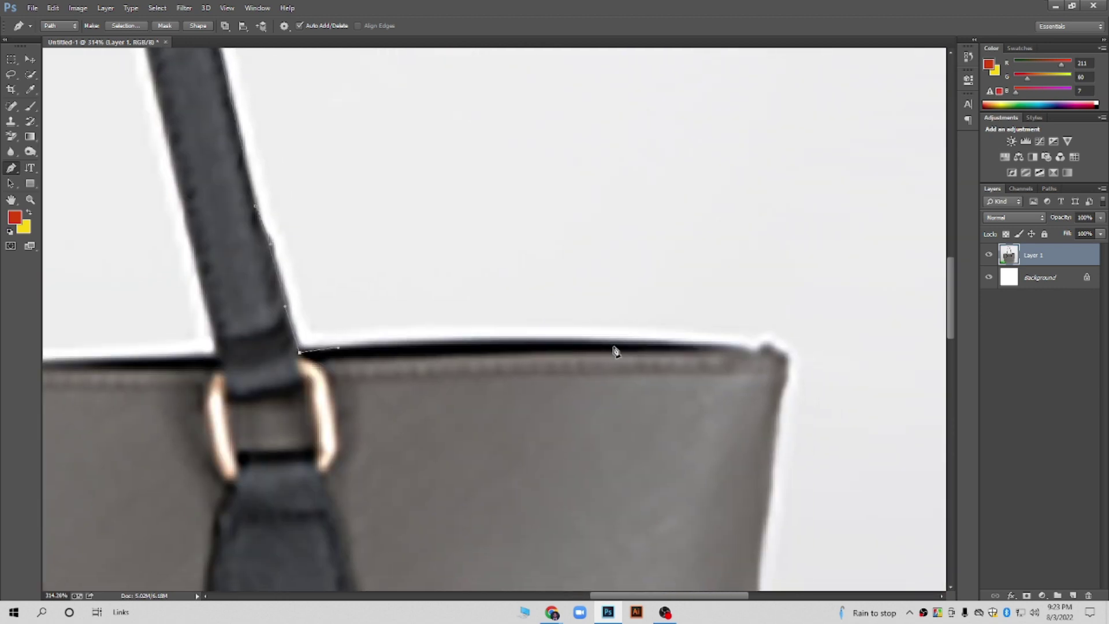
mouse_move(642, 342)
left_mouse_down()
mouse_move(749, 350)
mouse_move(786, 375)
left_mouse_up()
Curve the path down the bag's right side and around the bottom-right corner
scroll(787, 399, "down", 4)
scroll(787, 398, "right", 2)
scroll(643, 215, "down", 1)
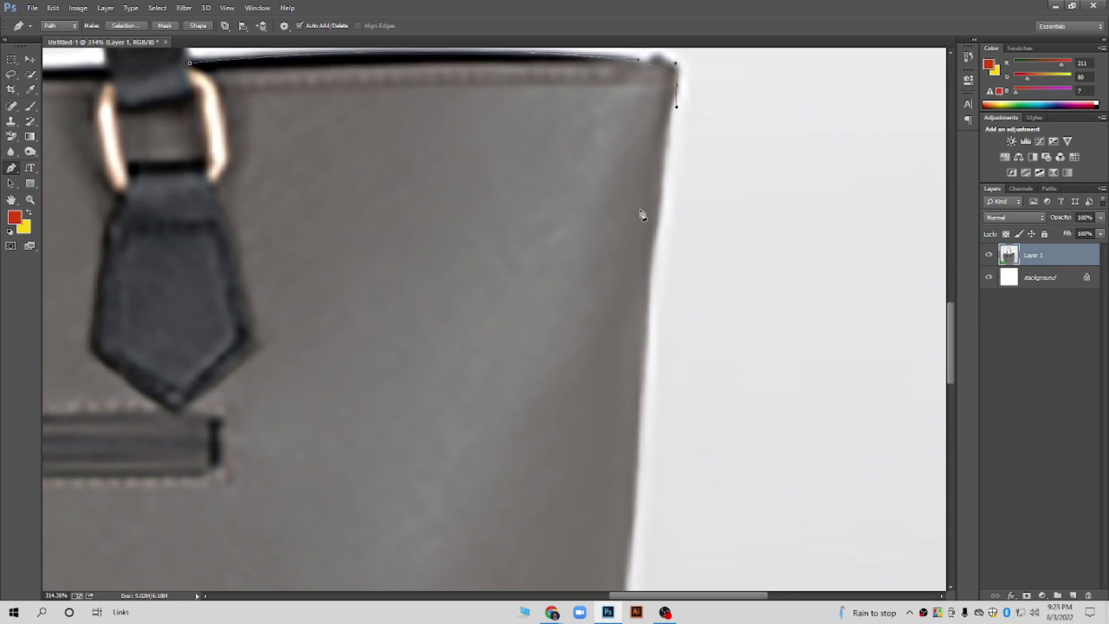
left_click_drag(647, 317, 642, 440)
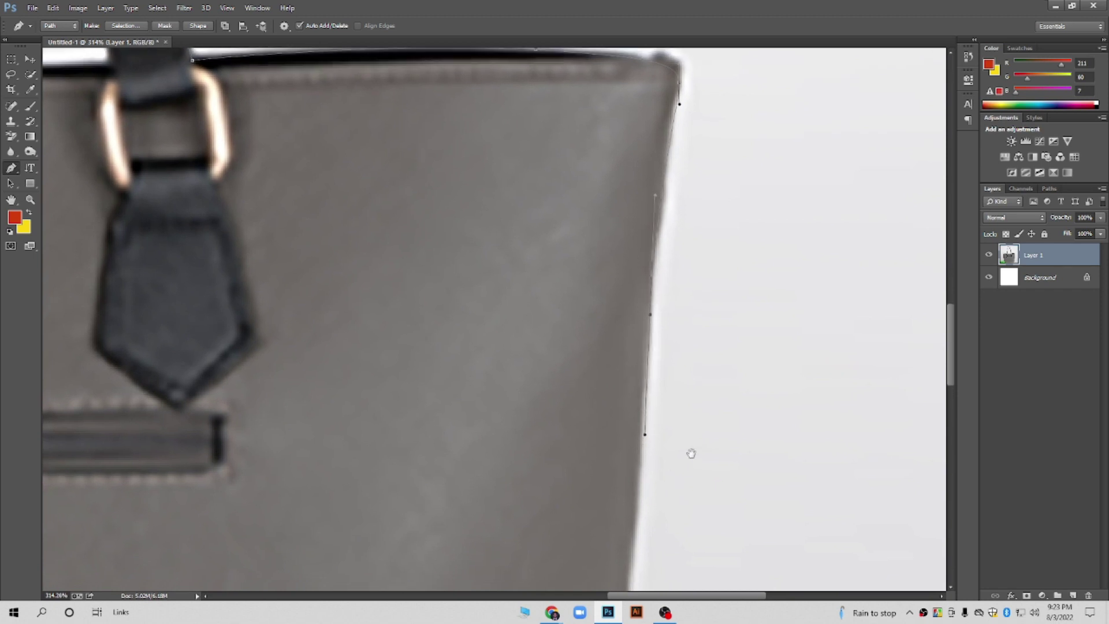
left_click_drag(669, 484, 733, 265)
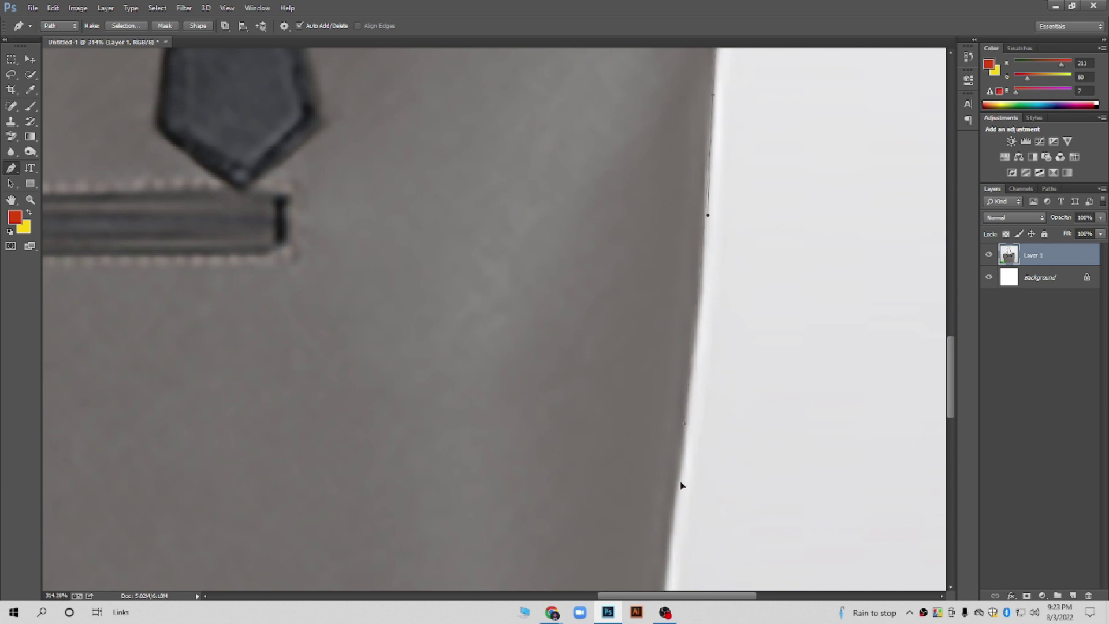
left_click_drag(677, 501, 704, 227)
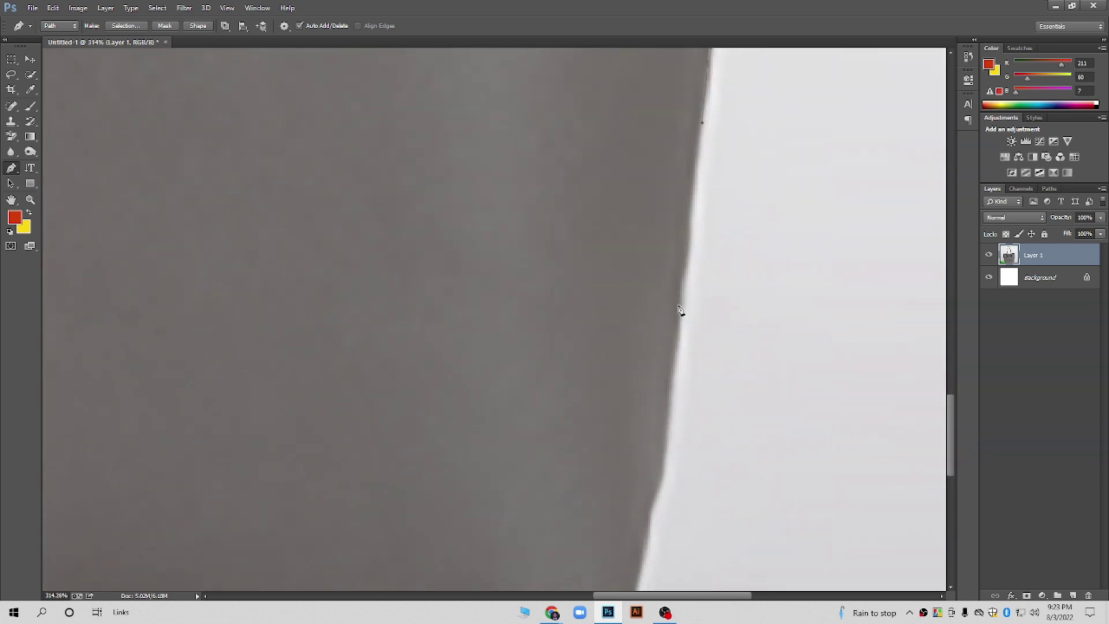
left_click_drag(695, 431, 743, 149)
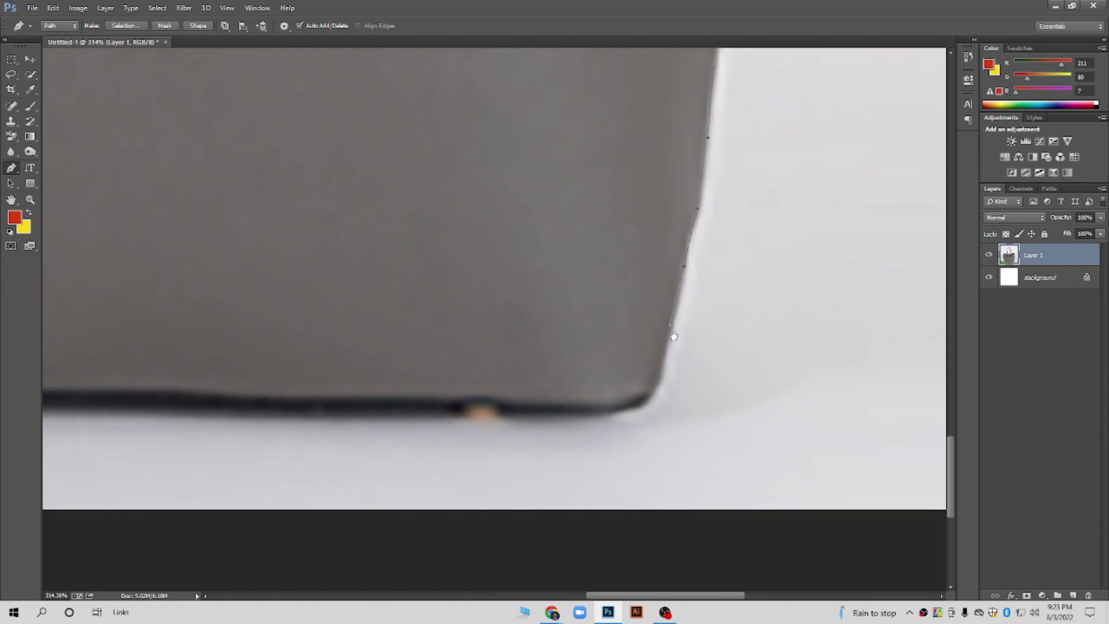
left_click_drag(667, 322, 735, 247)
left_click_drag(698, 292, 644, 292)
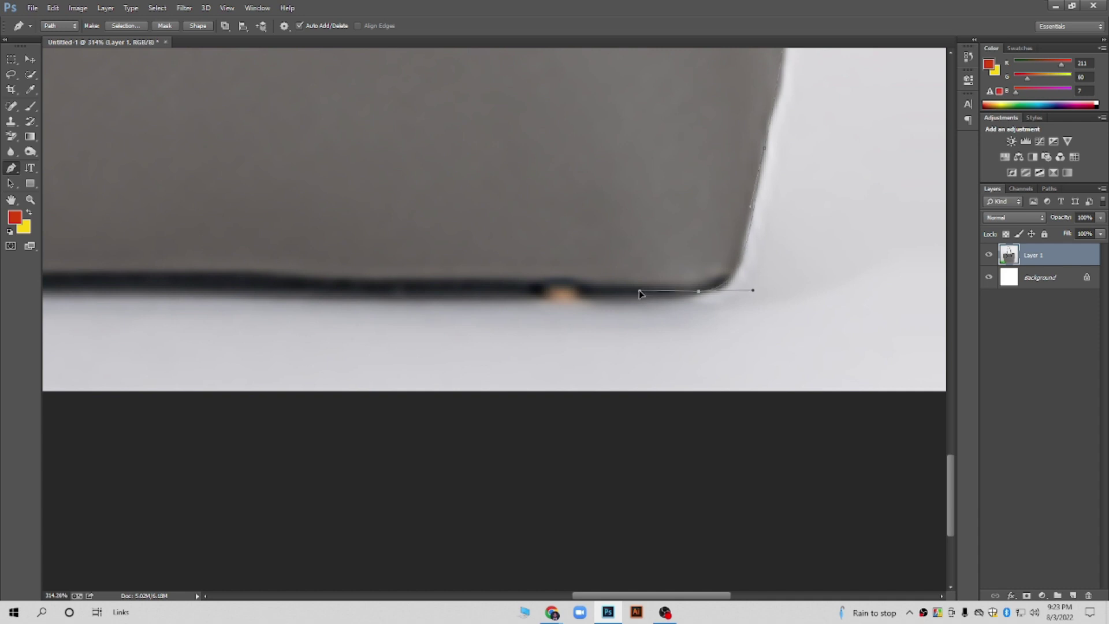
Add curved points along the right part of the bag's bottom edge
left_click_drag(578, 280, 823, 241)
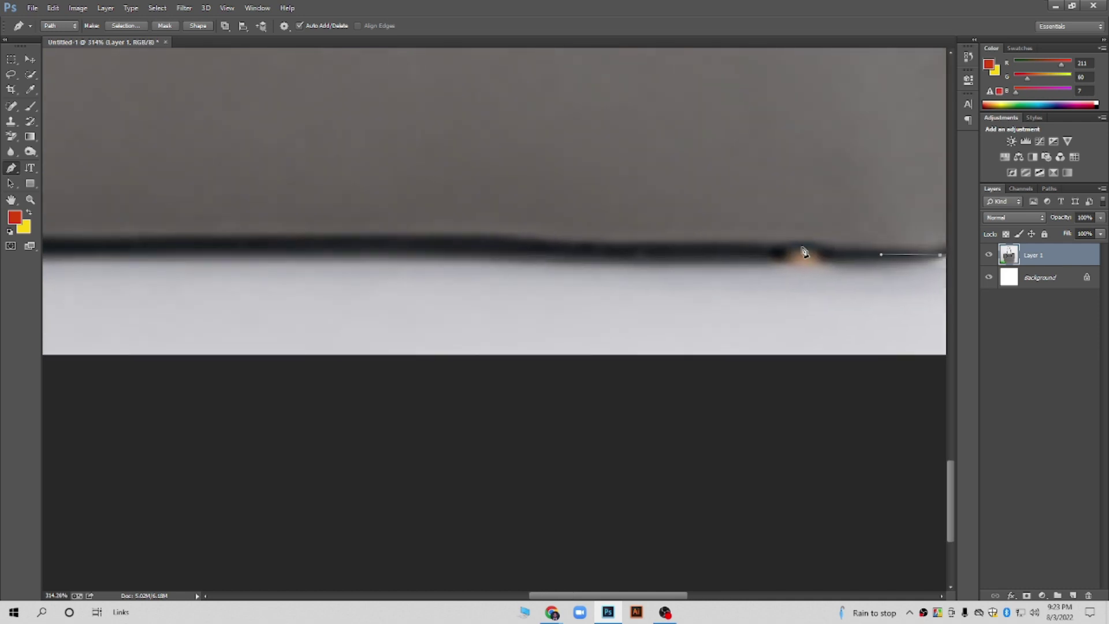
scroll(820, 251, "down", 3)
scroll(823, 252, "up", 3)
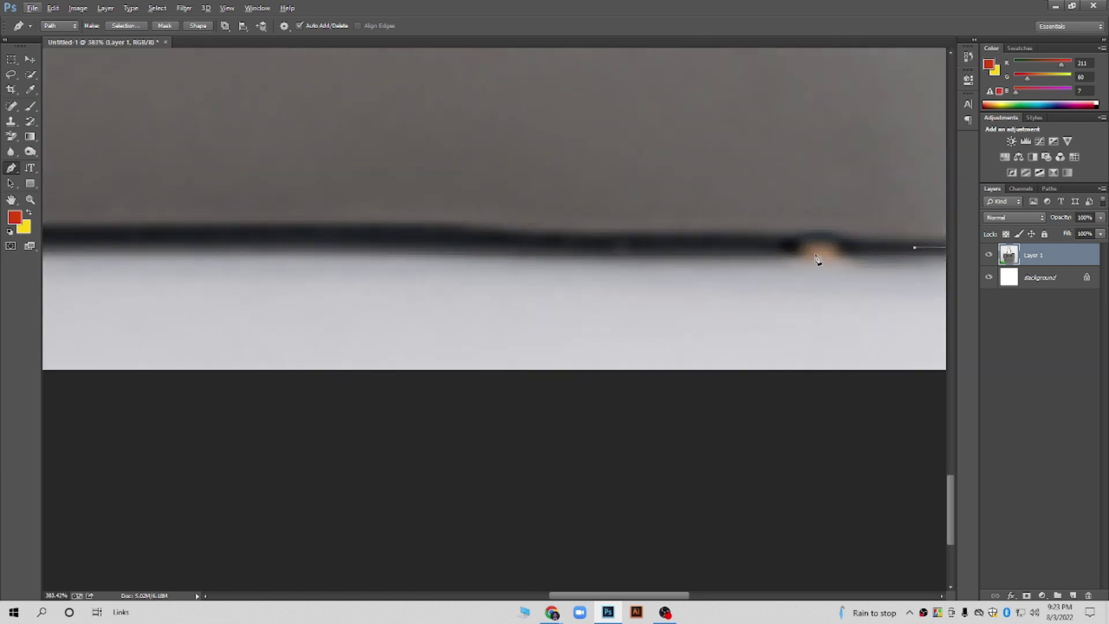
mouse_move(860, 242)
left_mouse_down()
mouse_move(771, 216)
mouse_move(755, 221)
left_mouse_up()
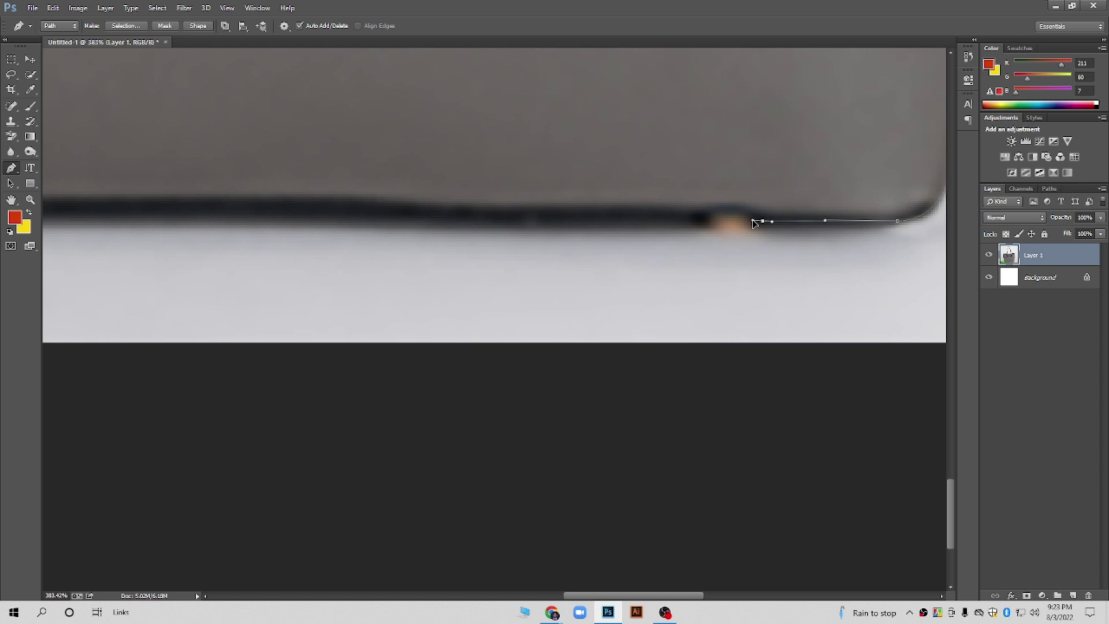
left_click_drag(708, 215, 694, 197)
scroll(707, 216, "up", 1)
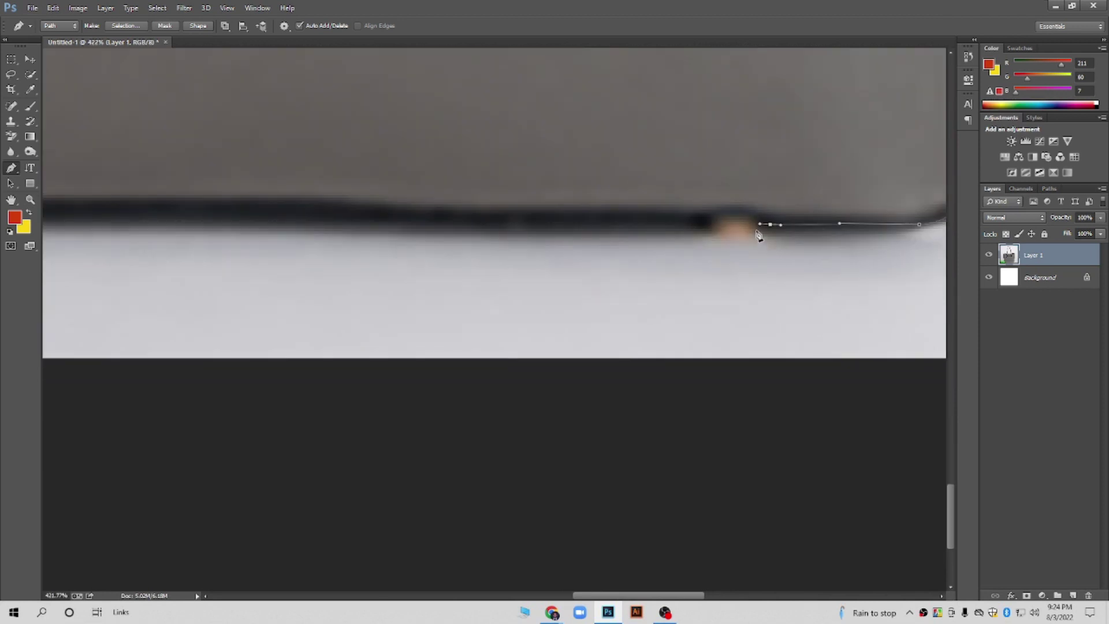
left_click_drag(759, 234, 729, 240)
left_click(715, 234)
Continue the path leftward along the bottom edge, adjusting the latest curve
scroll(712, 231, "left", 2)
mouse_move(523, 205)
left_mouse_down()
mouse_move(428, 176)
mouse_move(396, 195)
left_mouse_up()
scroll(396, 194, "left", 3)
scroll(396, 194, "down", 1)
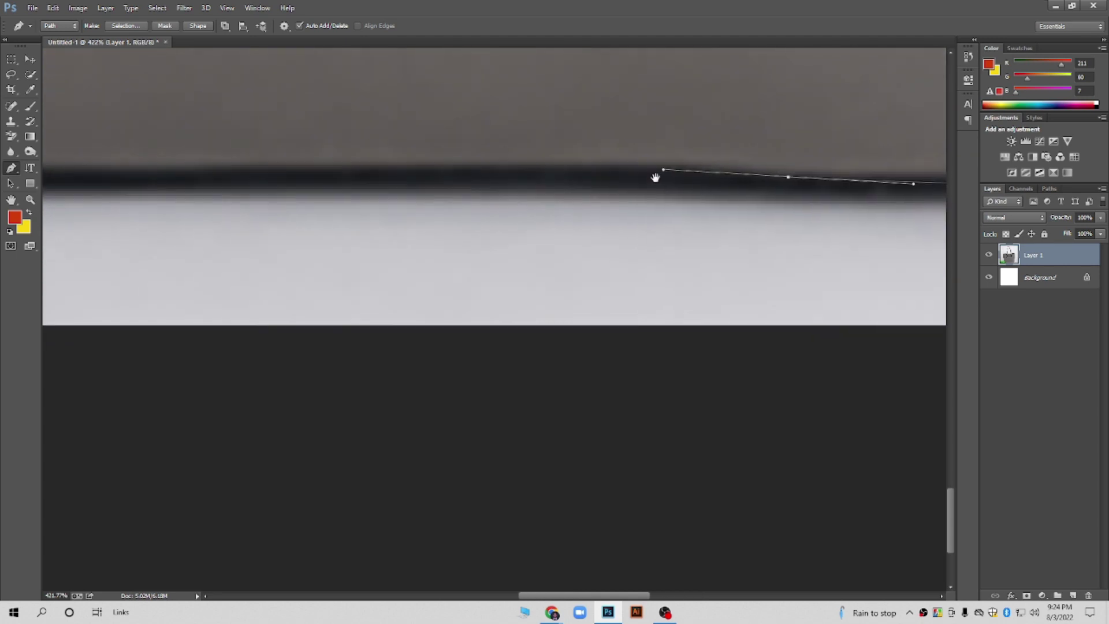
mouse_move(376, 153)
left_mouse_down()
mouse_move(208, 169)
mouse_move(581, 196)
left_mouse_up()
left_click_drag(355, 205, 270, 203)
left_click_drag(164, 210, 320, 201)
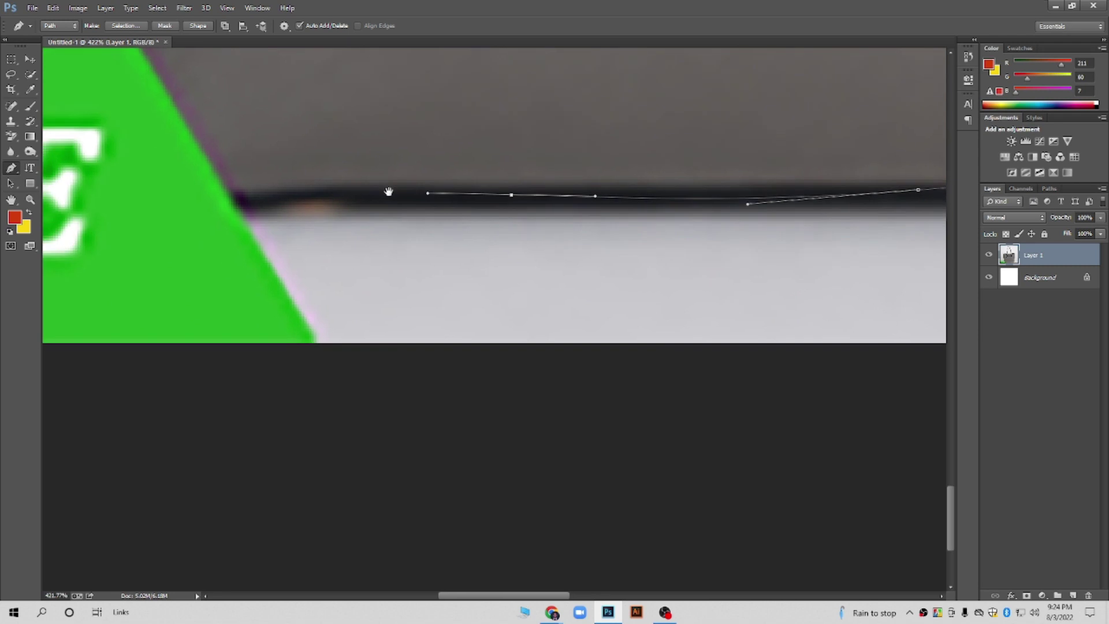
Curve the path around the bottom-left corner and start up the left side
left_click_drag(240, 202, 308, 197)
left_click_drag(114, 190, 427, 248)
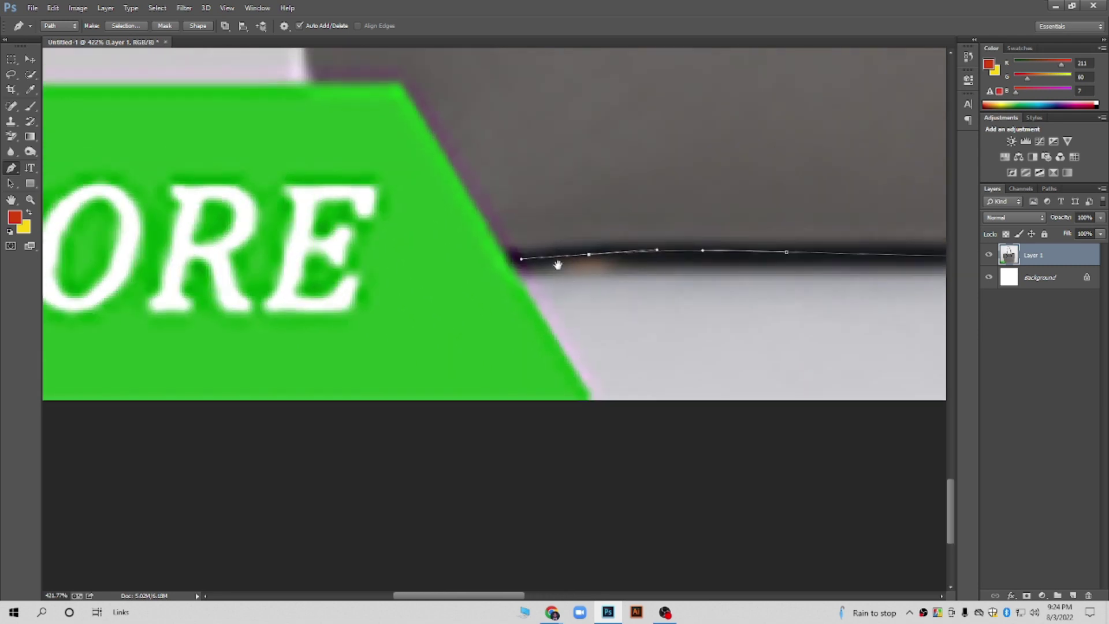
left_click_drag(346, 199, 277, 154)
left_click_drag(350, 124, 329, 327)
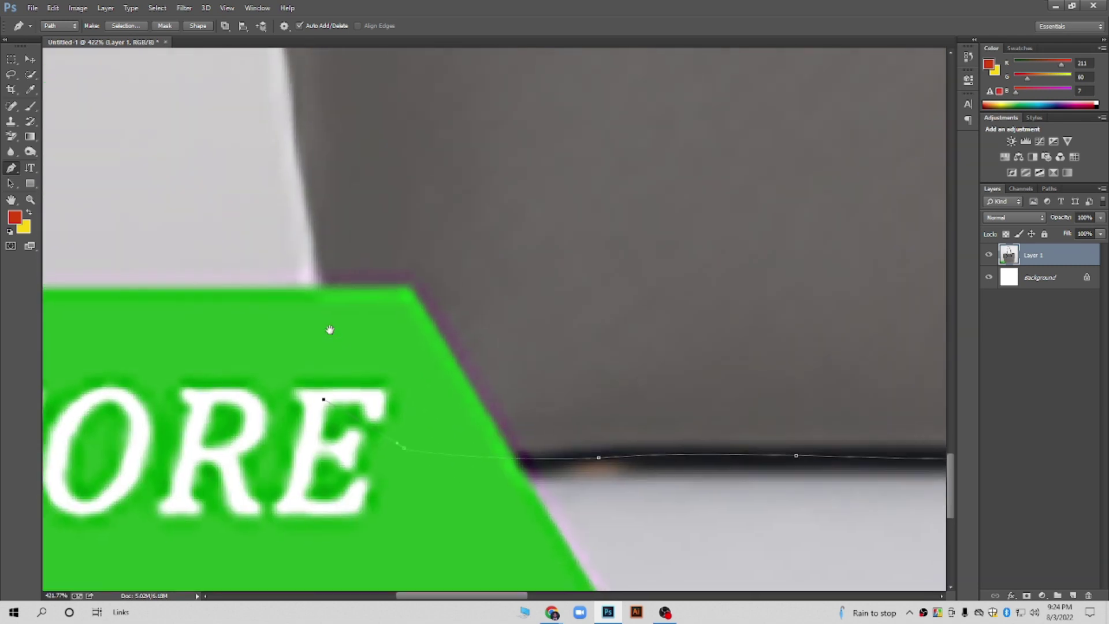
left_click_drag(312, 206, 300, 155)
mouse_move(307, 199)
left_mouse_down()
mouse_move(297, 145)
mouse_move(249, 261)
left_mouse_up()
left_click_drag(327, 265, 326, 268)
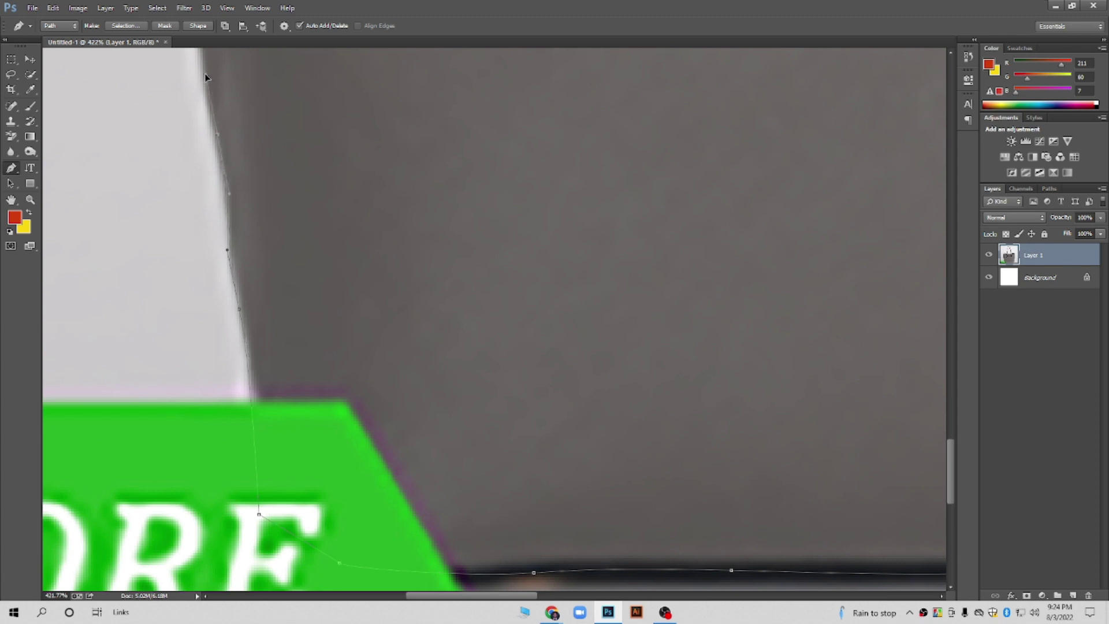
Add points up the bag's left side back toward the top-left corner
left_click_drag(315, 126, 258, 376)
left_click(143, 301)
left_click(137, 232)
scroll(168, 268, "up", 2)
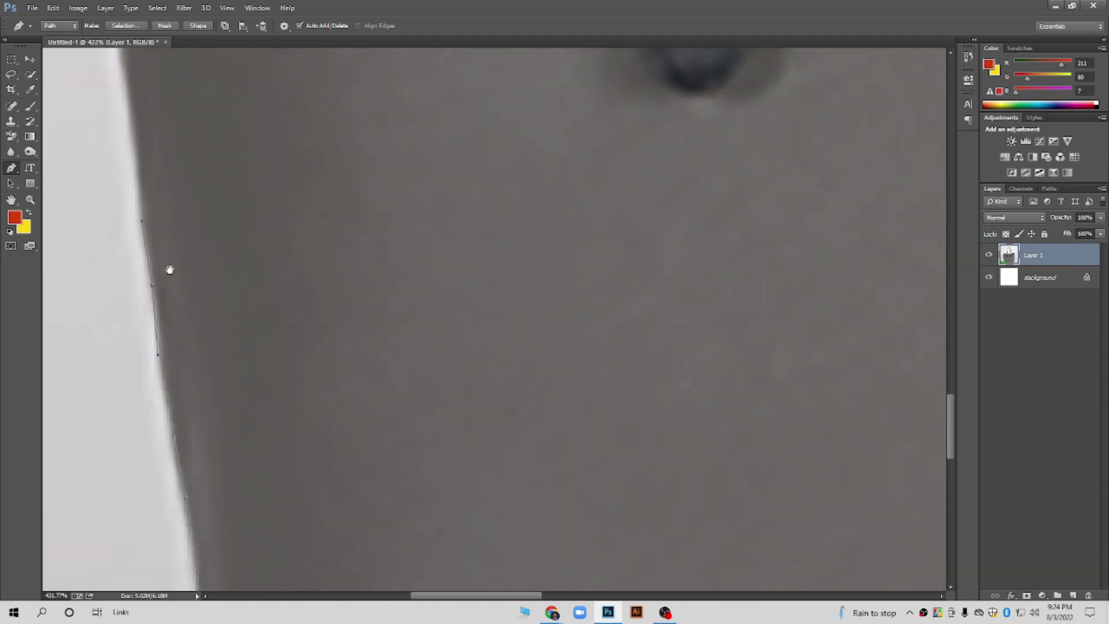
scroll(183, 367, "up", 2)
scroll(191, 359, "down", 1)
left_click(143, 230)
left_click(135, 175)
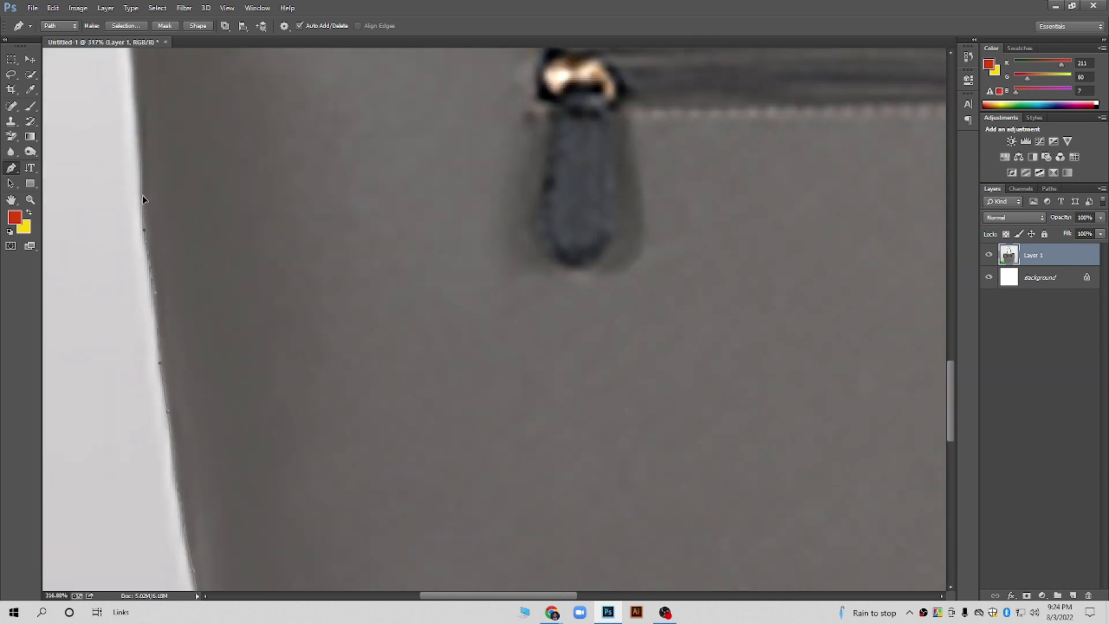
scroll(144, 199, "up", 3)
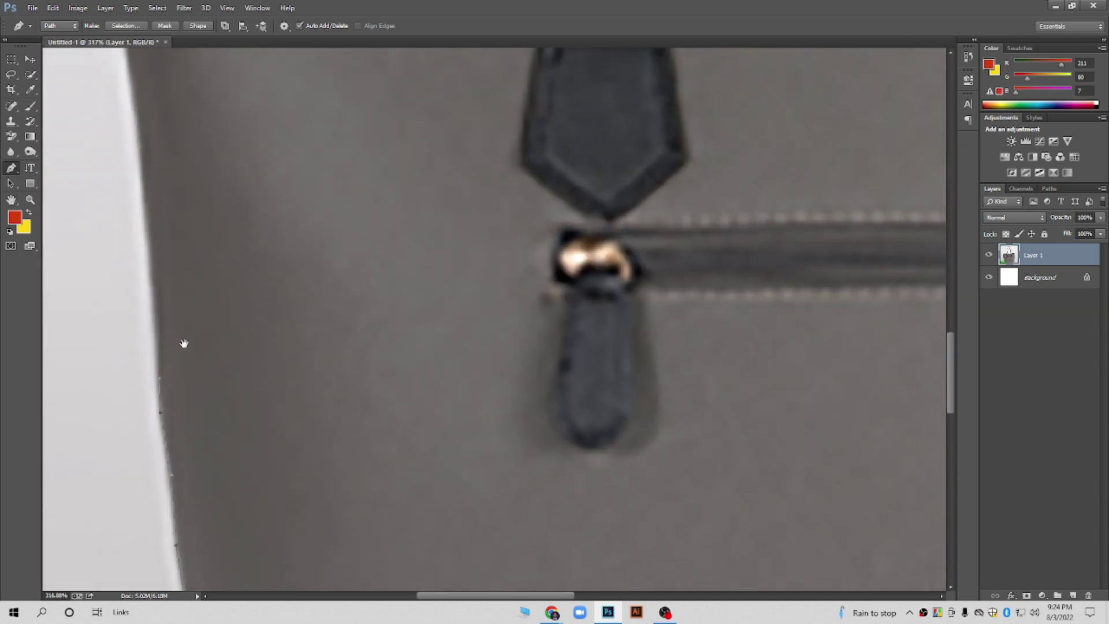
left_click(139, 146)
Pan over the top-left corner and strap, then fit the whole bag on screen
left_click_drag(171, 116, 158, 349)
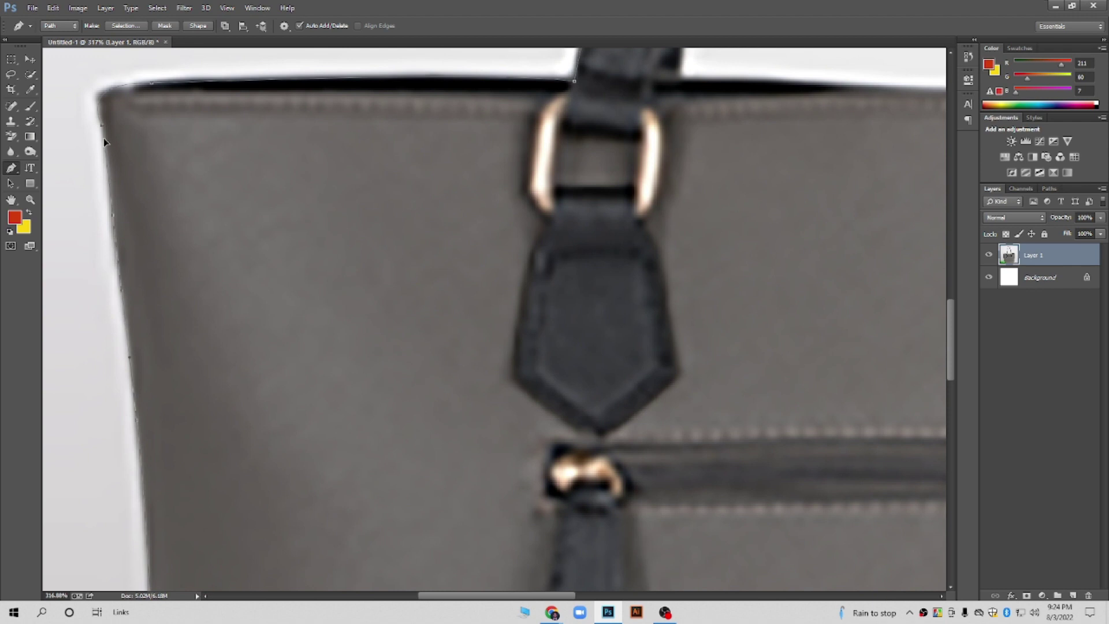
left_click_drag(123, 143, 124, 243)
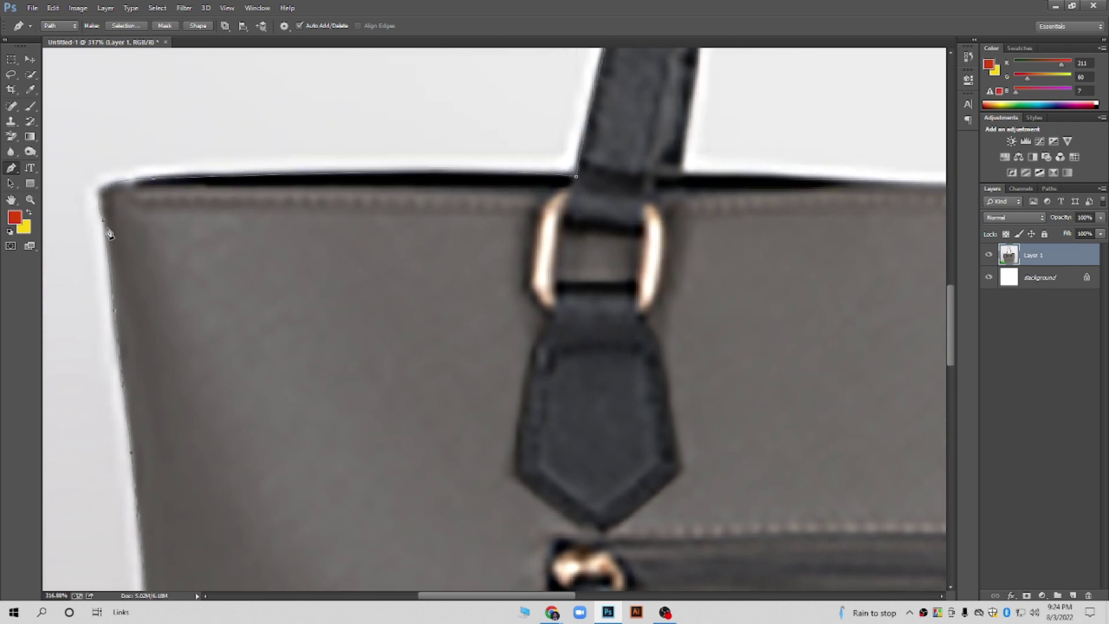
key("ctrl+0")
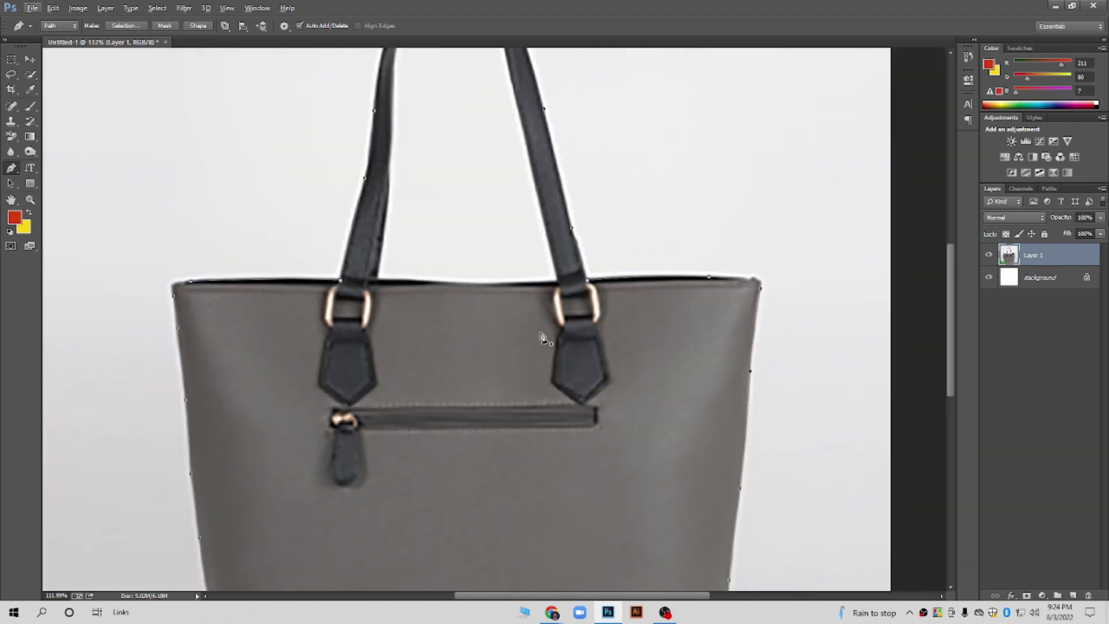
Show the Work Path in the Paths panel and zoom into the top edge between the straps
left_click(1049, 189)
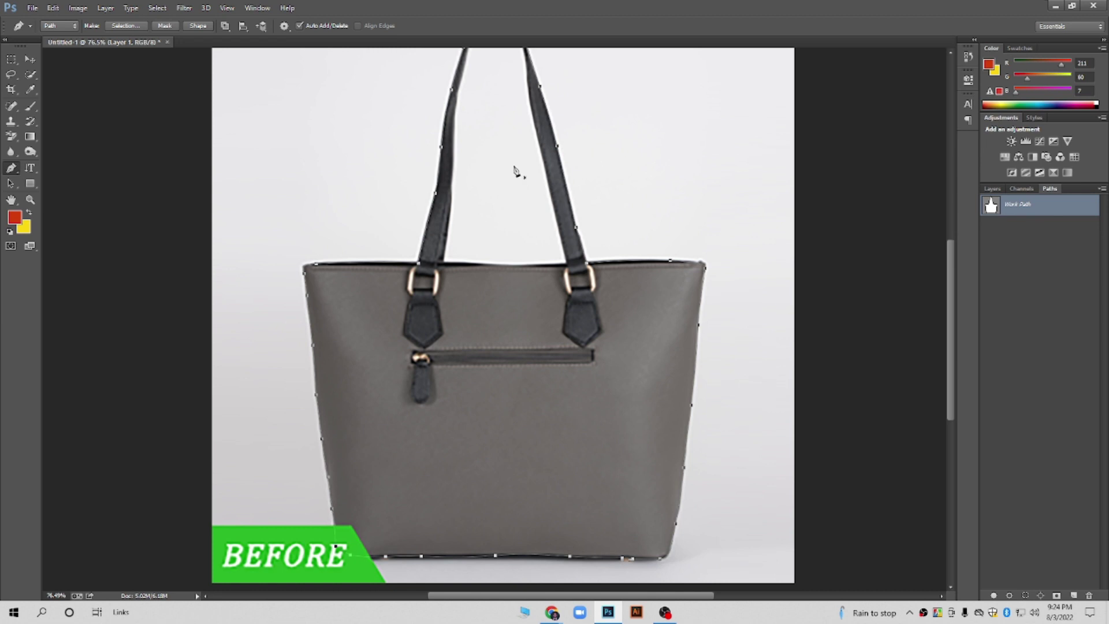
scroll(500, 191, "up", 2)
scroll(520, 213, "up", 1)
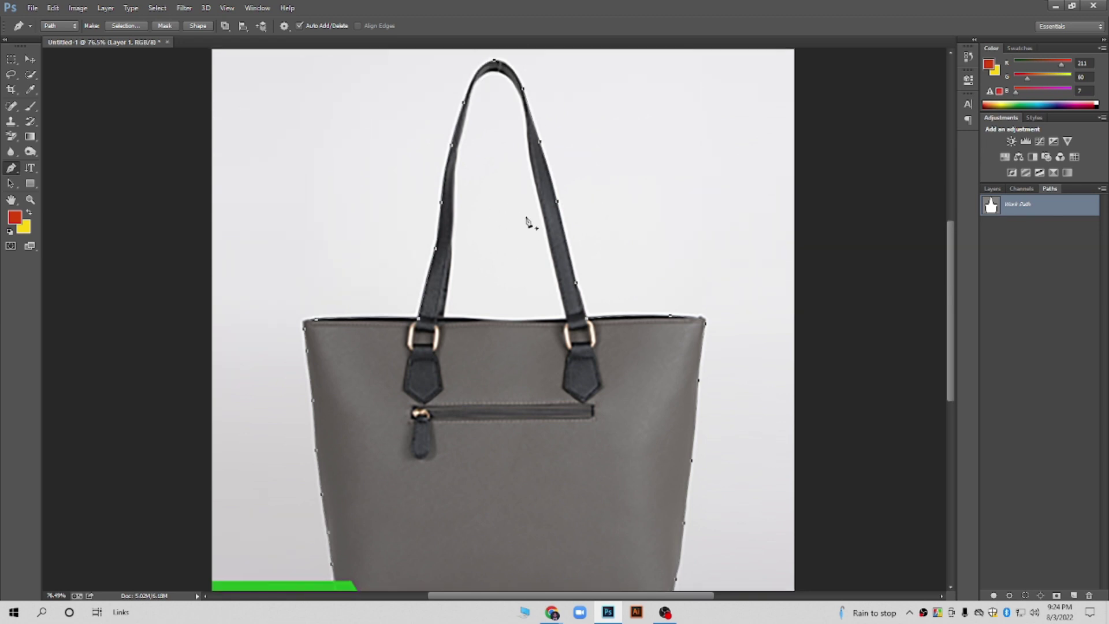
scroll(451, 305, "up", 3)
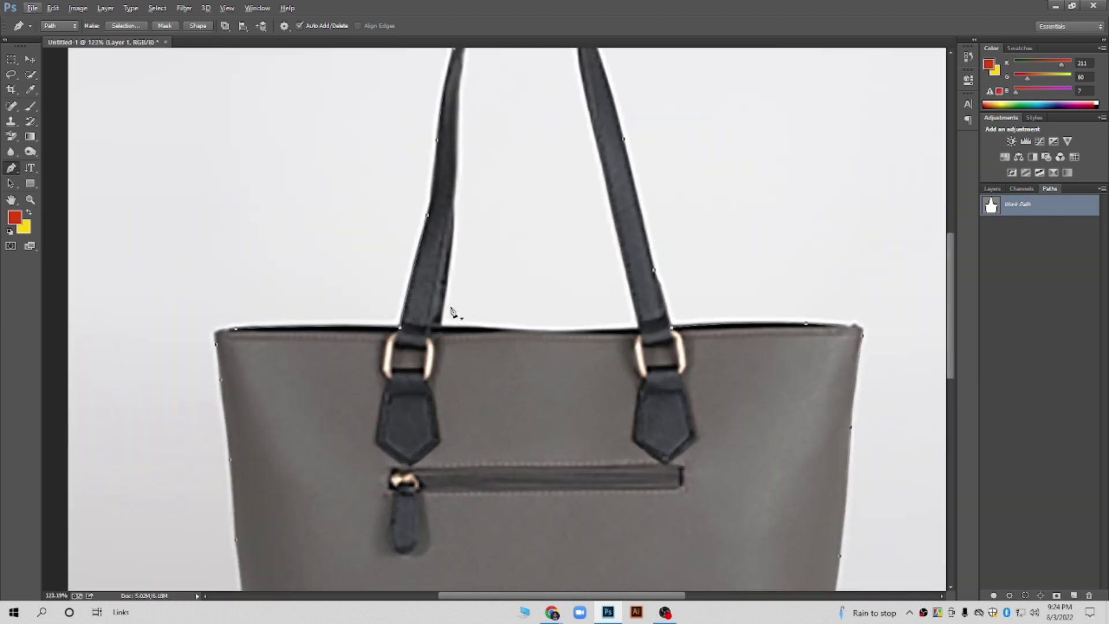
scroll(524, 308, "up", 2)
scroll(434, 336, "up", 2)
scroll(434, 337, "up", 1)
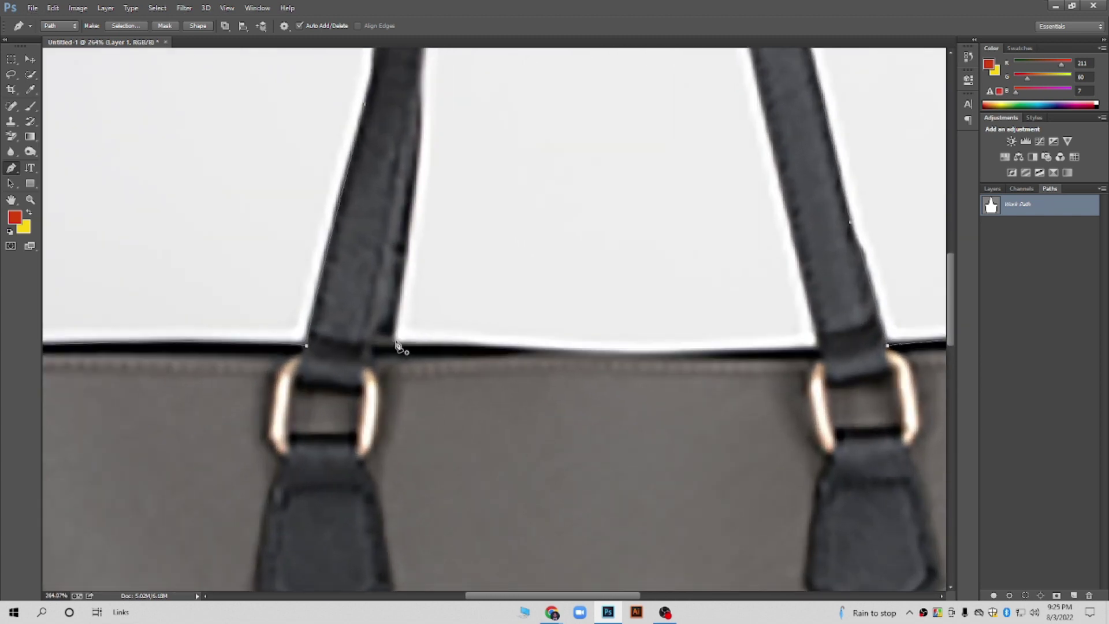
scroll(450, 365, "up", 1)
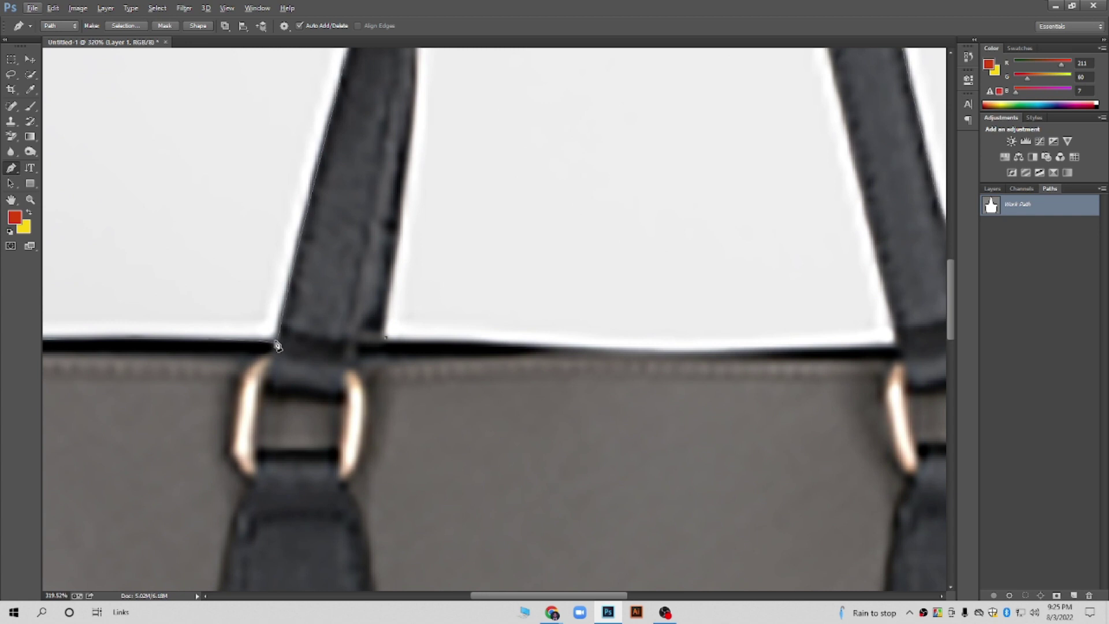
scroll(505, 368, "up", 1)
Add curved anchors along the bag's top edge and up the right strap's edge
mouse_move(585, 345)
left_mouse_down()
mouse_move(646, 353)
mouse_move(505, 327)
left_mouse_up()
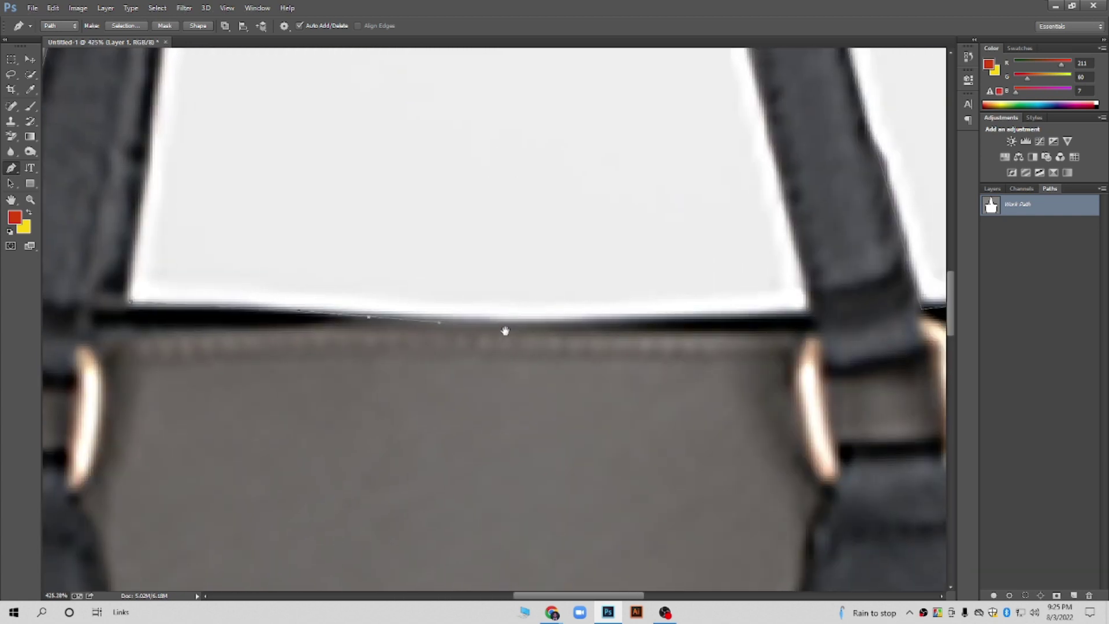
mouse_move(613, 317)
left_mouse_down()
mouse_move(680, 312)
mouse_move(495, 353)
left_mouse_up()
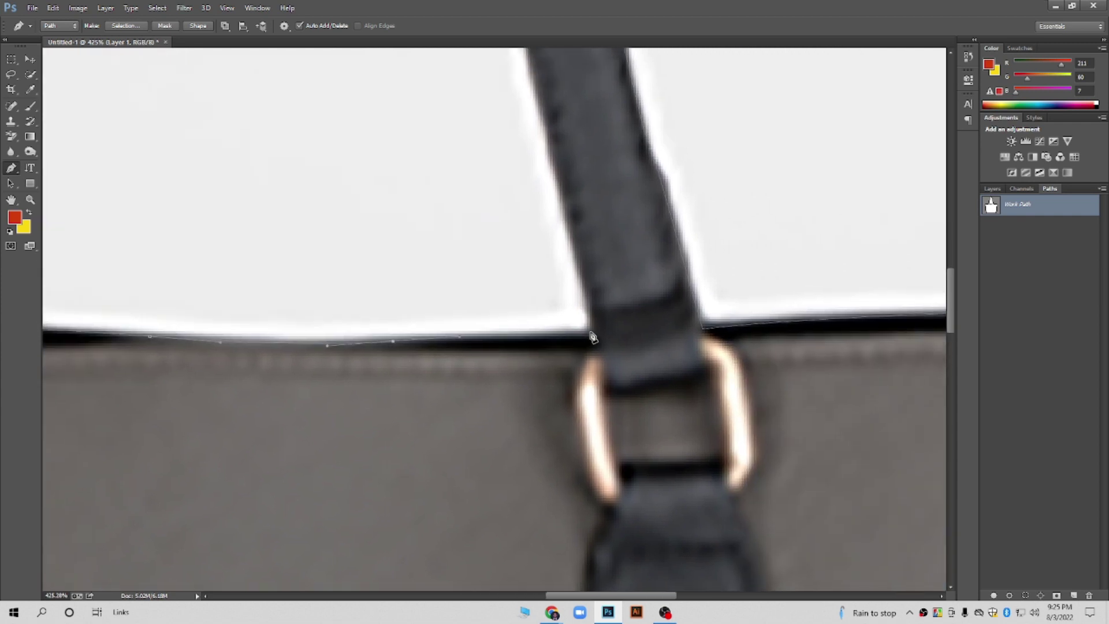
mouse_move(591, 338)
left_mouse_down()
mouse_move(592, 328)
mouse_move(618, 457)
left_mouse_up()
left_click_drag(566, 231, 554, 187)
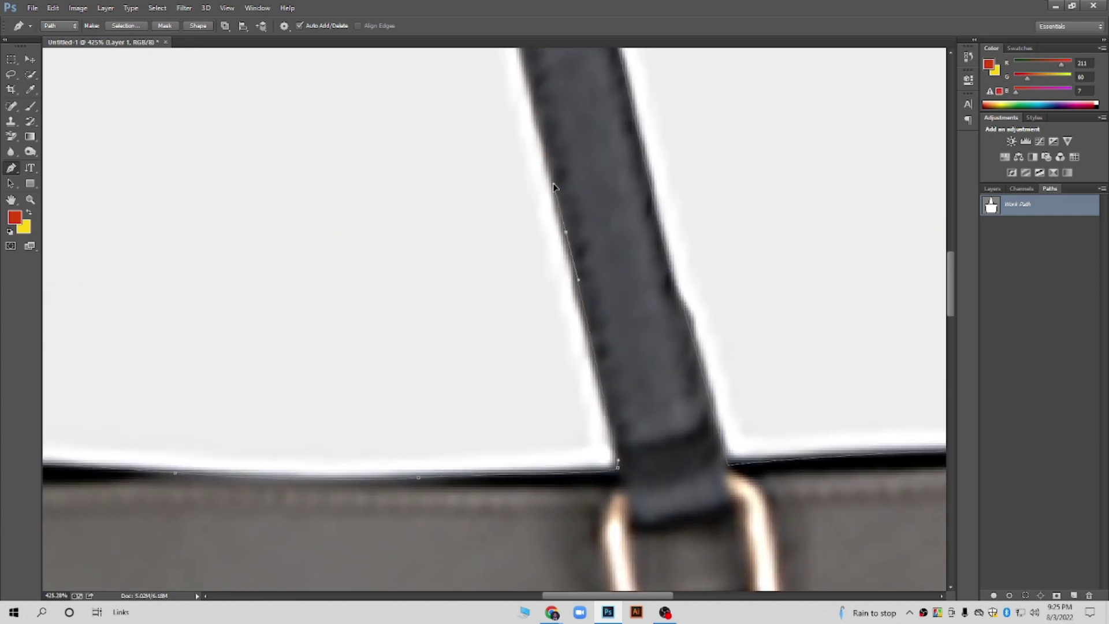
left_click_drag(543, 249, 611, 466)
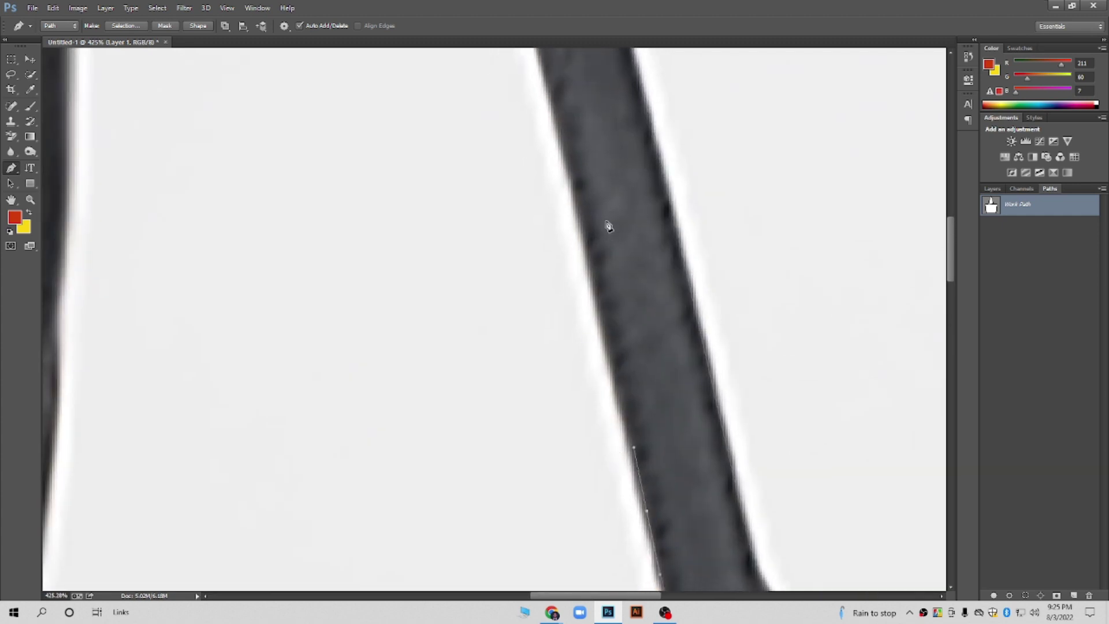
left_click_drag(573, 175, 564, 136)
scroll(596, 234, "down", 2)
scroll(594, 371, "up", 1)
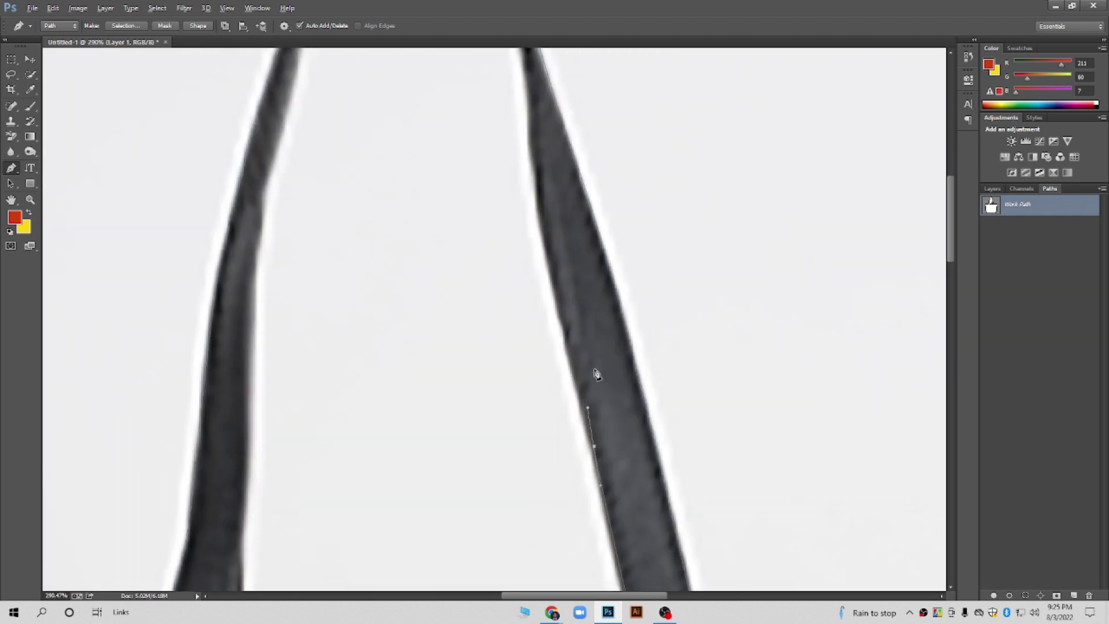
scroll(578, 324, "up", 1)
Continue the path higher up the strap and curve it over the top of the arch
left_click_drag(549, 302, 536, 237)
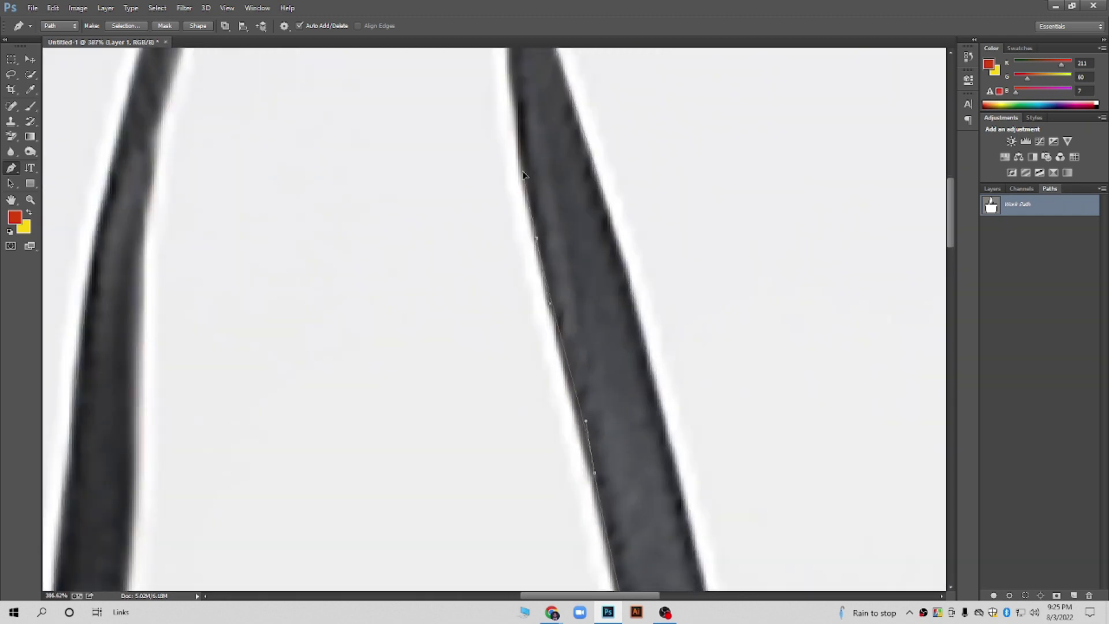
scroll(524, 171, "up", 2)
left_click(505, 161)
scroll(574, 365, "up", 3)
scroll(554, 361, "up", 1)
left_click_drag(524, 290, 457, 121)
scroll(457, 121, "up", 3)
scroll(457, 122, "left", 3)
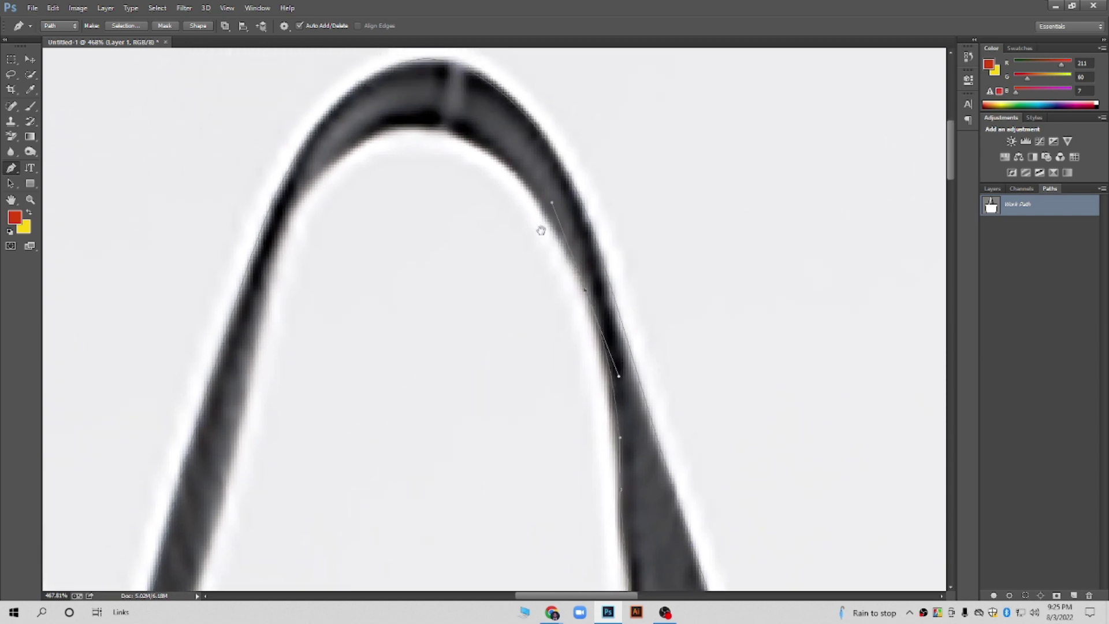
left_click_drag(371, 117, 244, 130)
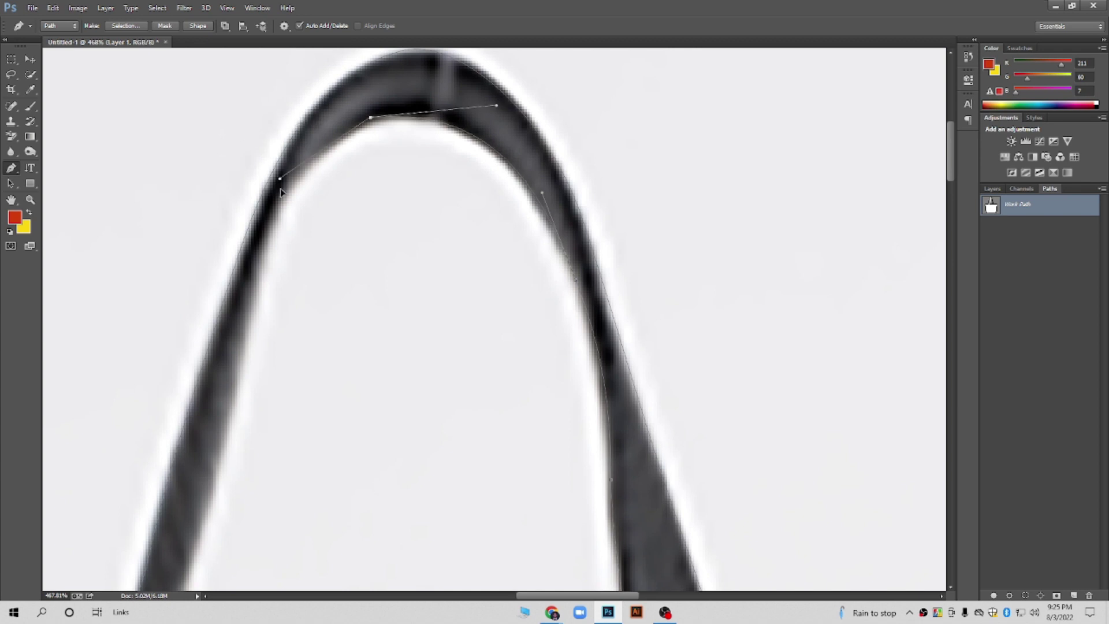
Trace the path down the arch's left side and along the strap's left arm
scroll(287, 229, "down", 4)
scroll(287, 229, "left", 4)
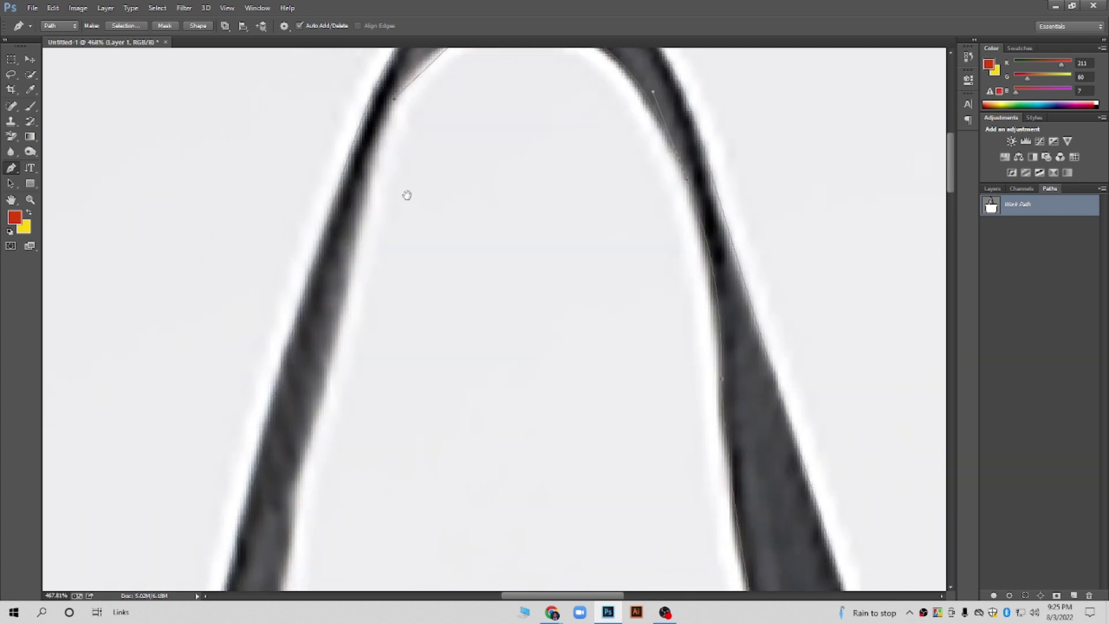
left_click(371, 156)
left_click(335, 265)
scroll(365, 286, "up", 2)
scroll(373, 289, "up", 1)
scroll(373, 287, "up", 1)
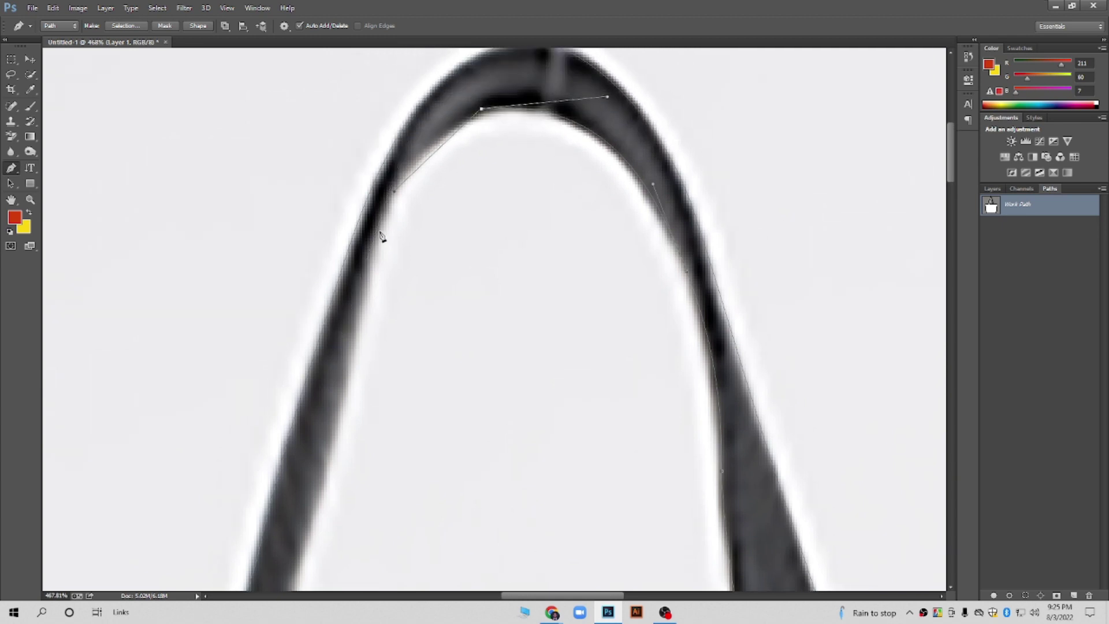
left_click_drag(376, 249, 352, 340)
scroll(404, 309, "down", 5)
left_click(346, 372)
mouse_move(349, 389)
left_mouse_down()
mouse_move(413, 262)
mouse_move(394, 276)
left_mouse_up()
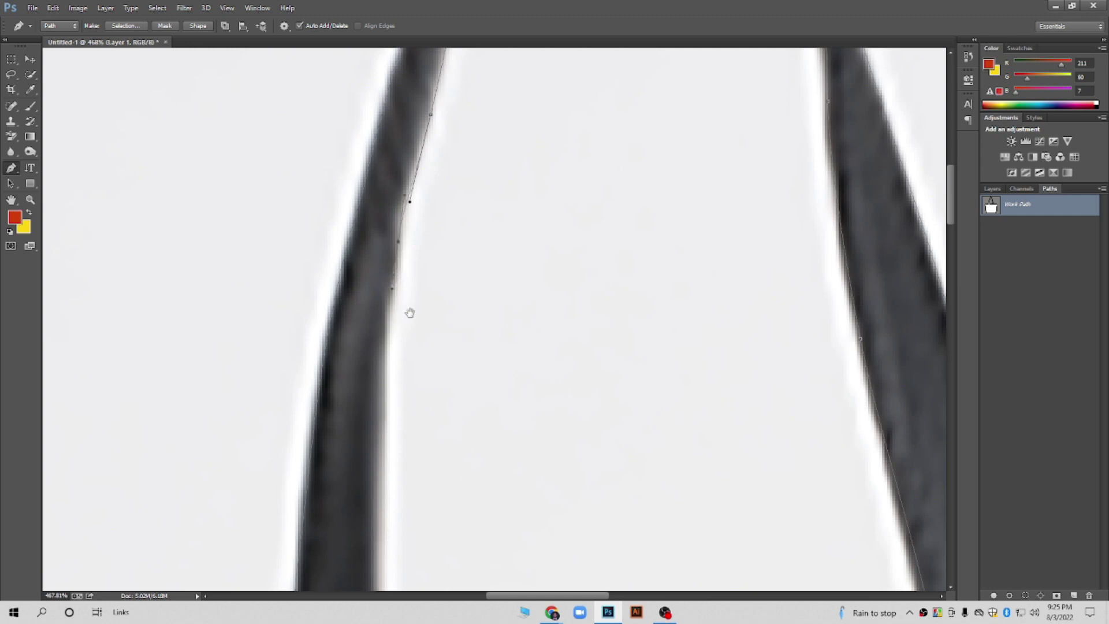
Undo a misplaced anchor and end the path at the strap's base corner
scroll(409, 310, "down", 5)
scroll(492, 264, "left", 5)
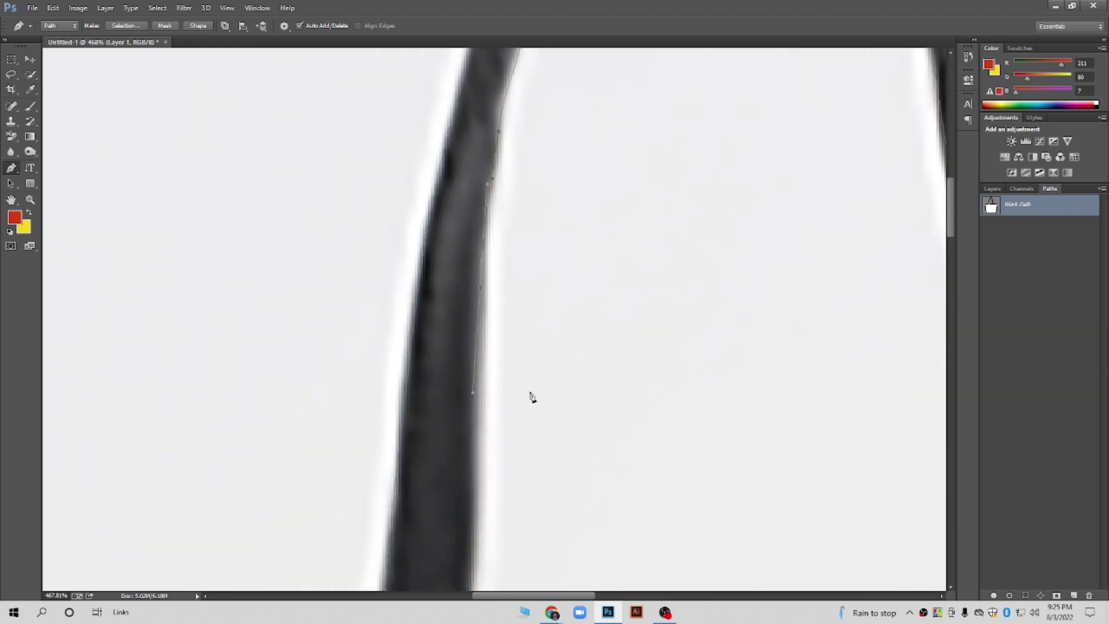
scroll(530, 396, "right", 5)
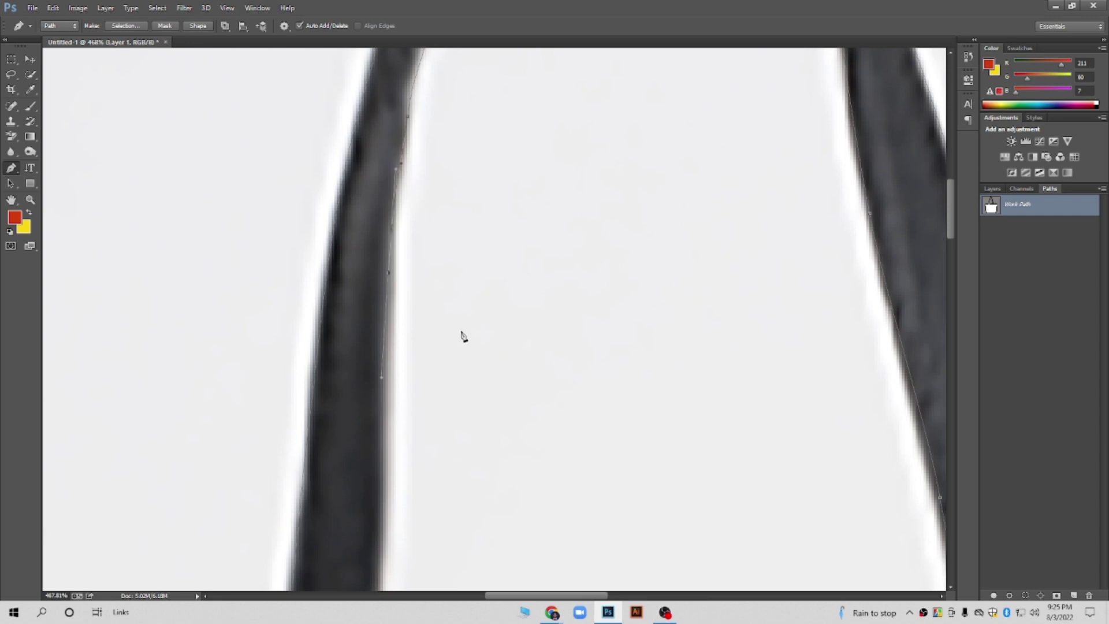
key("ctrl+z")
scroll(380, 508, "down", 5)
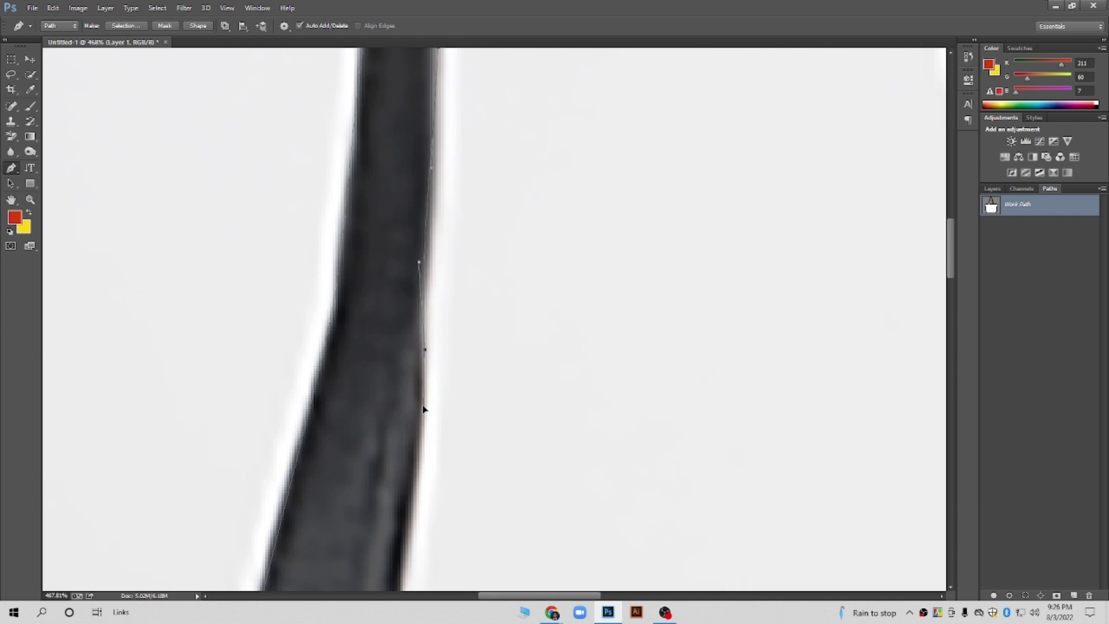
left_click_drag(423, 407, 539, 94)
scroll(540, 94, "down", 2)
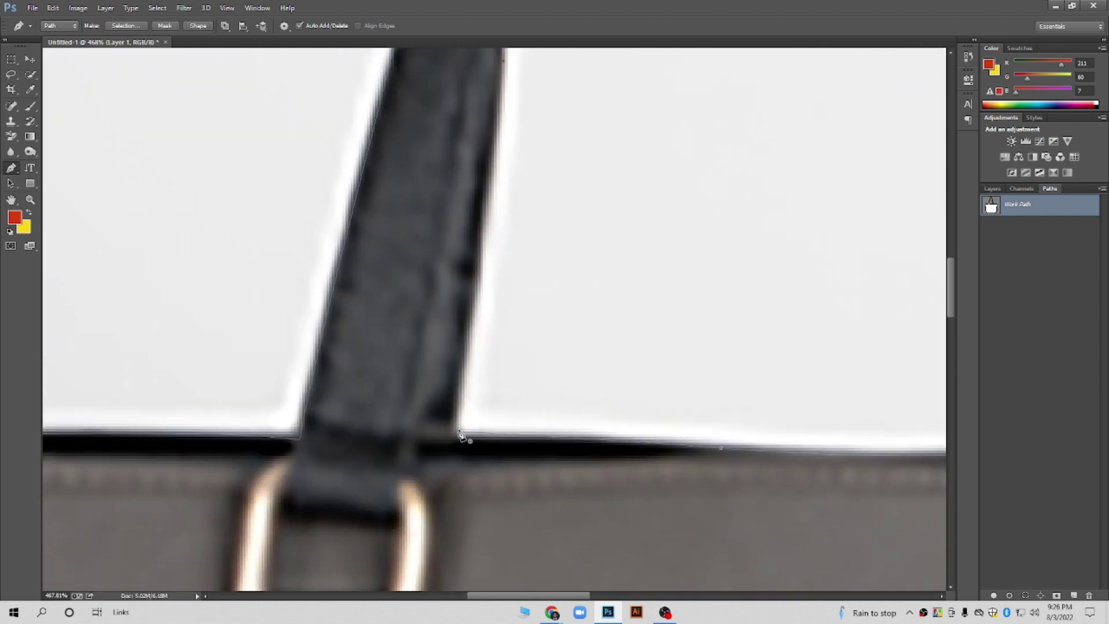
mouse_move(454, 430)
left_mouse_down()
mouse_move(437, 494)
mouse_move(456, 442)
left_mouse_up()
scroll(465, 445, "down", 5)
Load the Work Path as a selection, then undo that selection
scroll(497, 421, "down", 4)
scroll(523, 393, "down", 3)
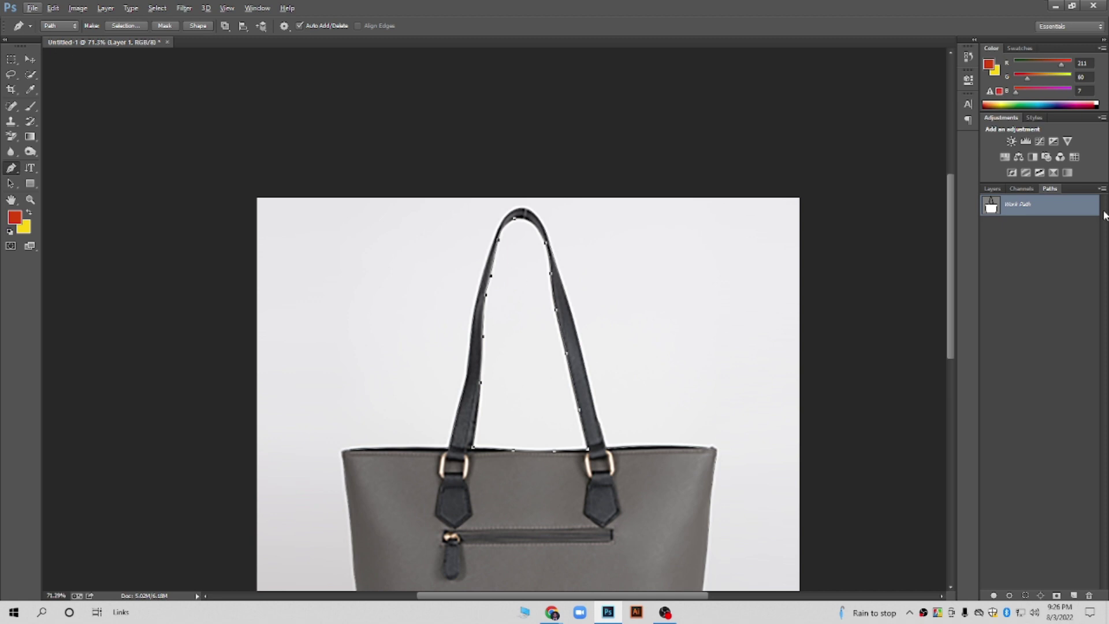
left_click(992, 203, "ctrl")
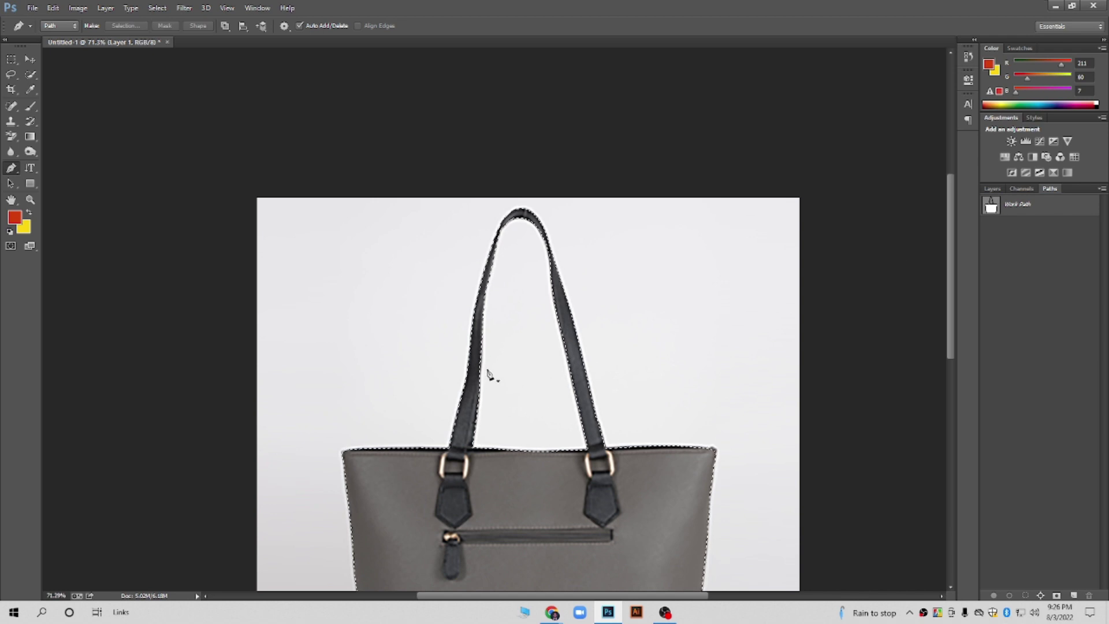
scroll(488, 371, "down", 2)
scroll(588, 315, "up", 3)
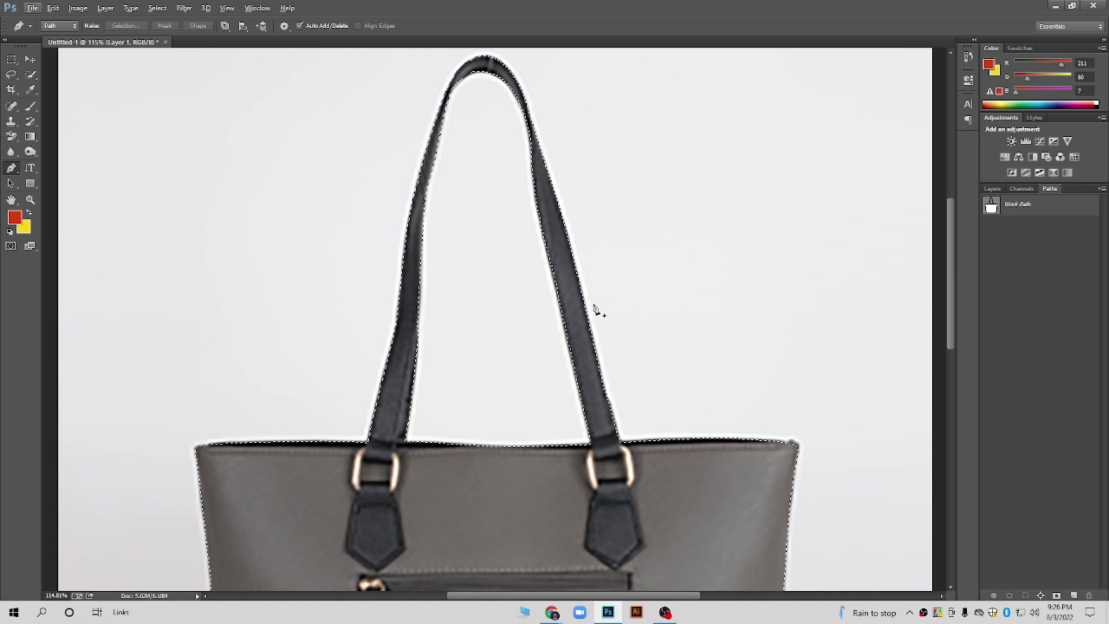
key("ctrl+z")
Try Make Selection from the path's menu, cancel it, then load the Work Path thumbnail as a selection
right_click(578, 281)
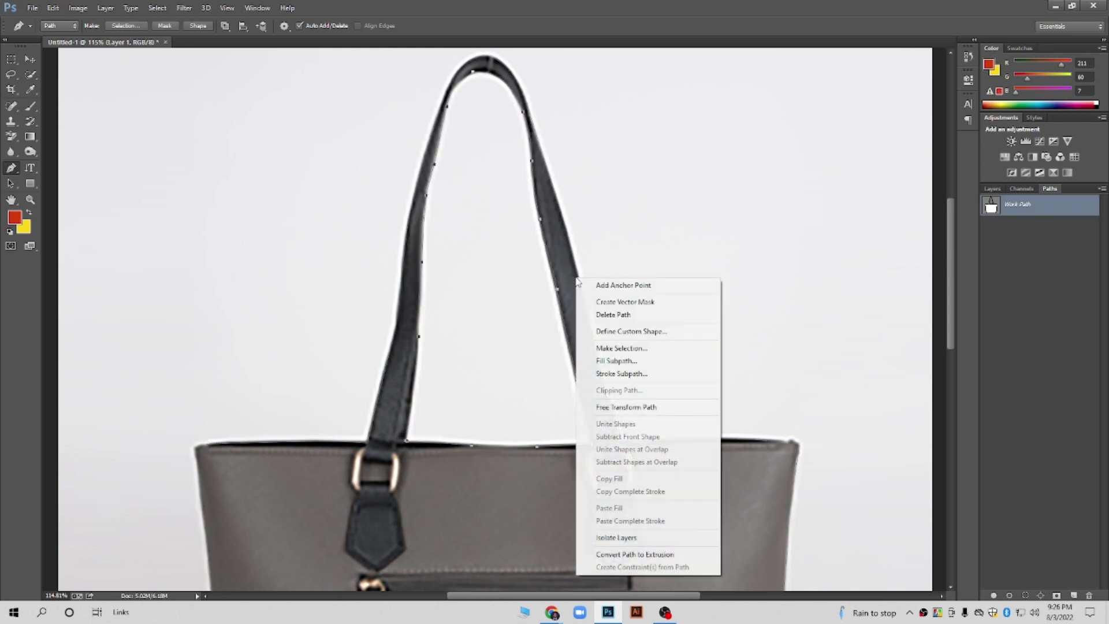
left_click(623, 349)
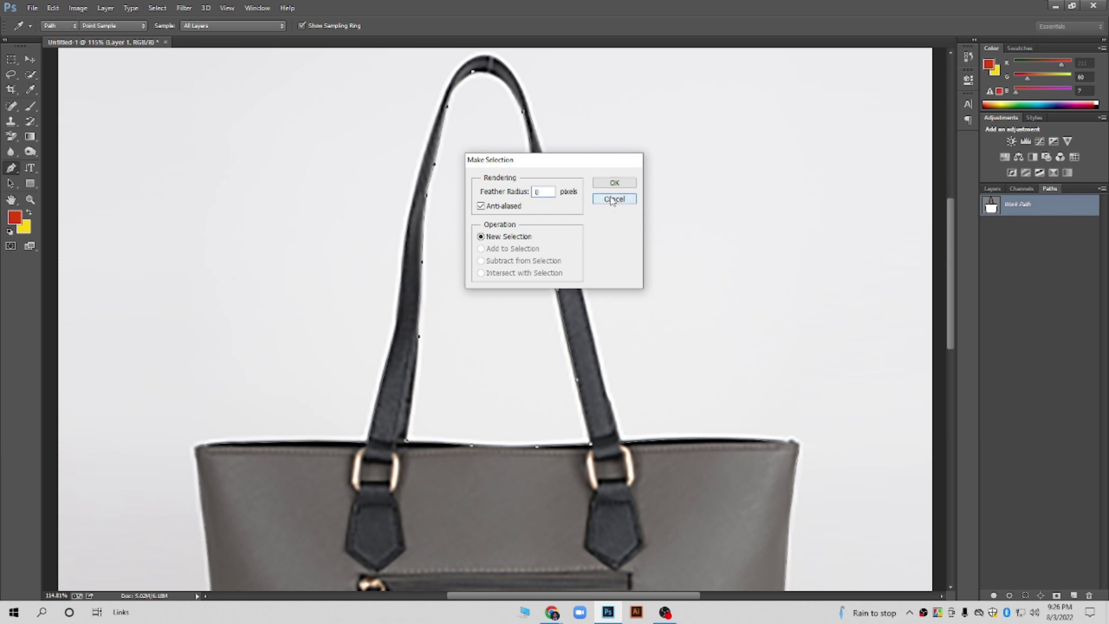
left_click(614, 198)
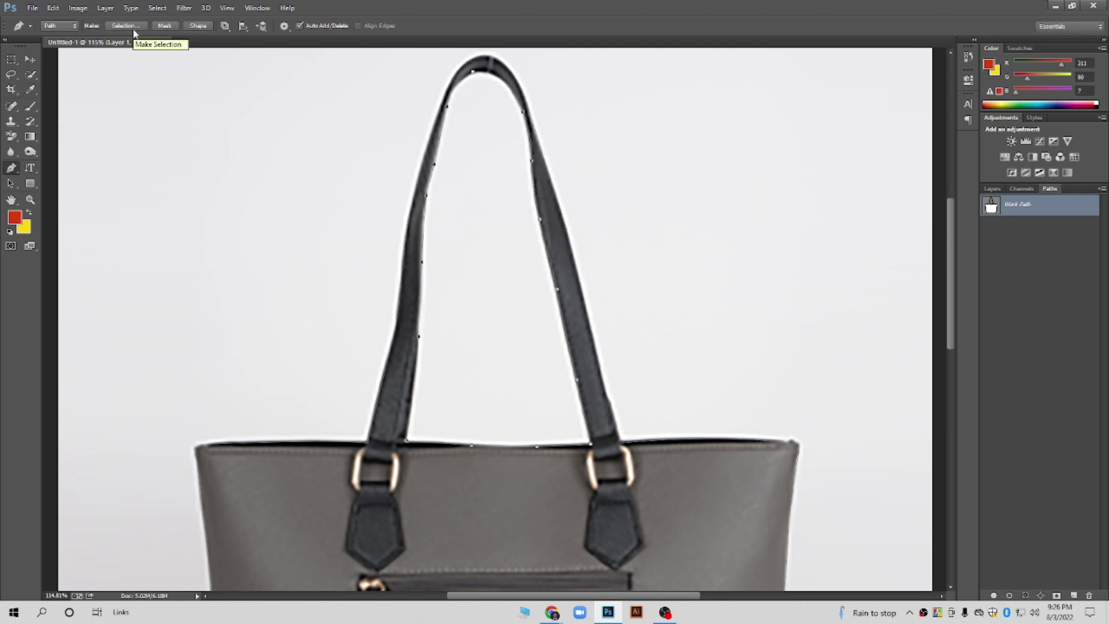
left_click(995, 210, "ctrl")
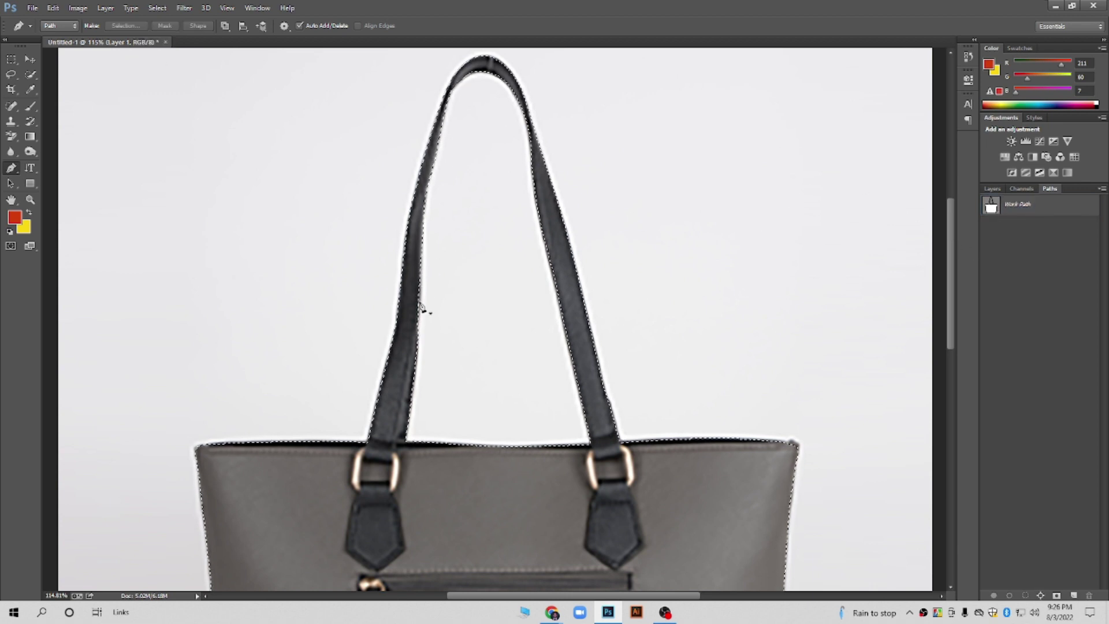
scroll(413, 426, "down", 2)
scroll(462, 439, "down", 2)
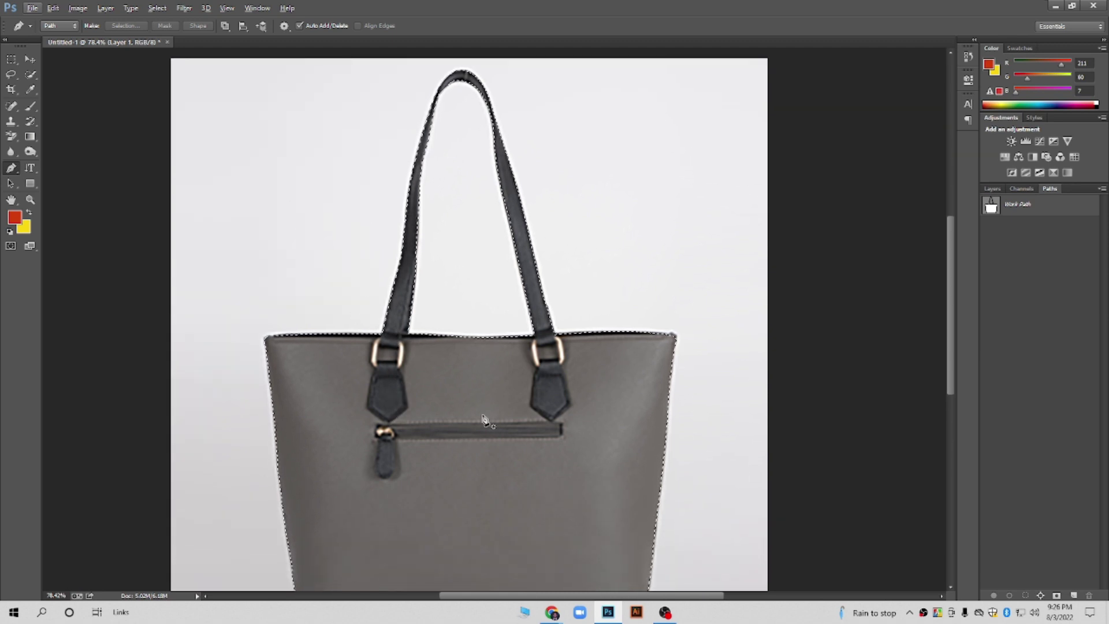
scroll(484, 420, "down", 2)
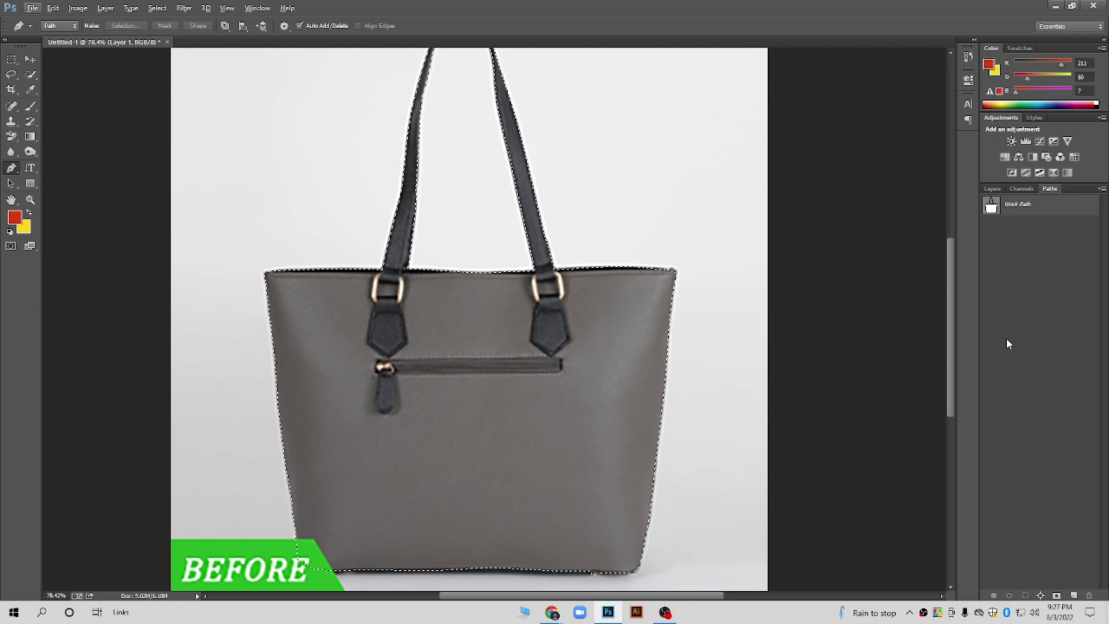
Check the Layers panel, then bring up and dismiss the path's context menu on the canvas
left_click(993, 188)
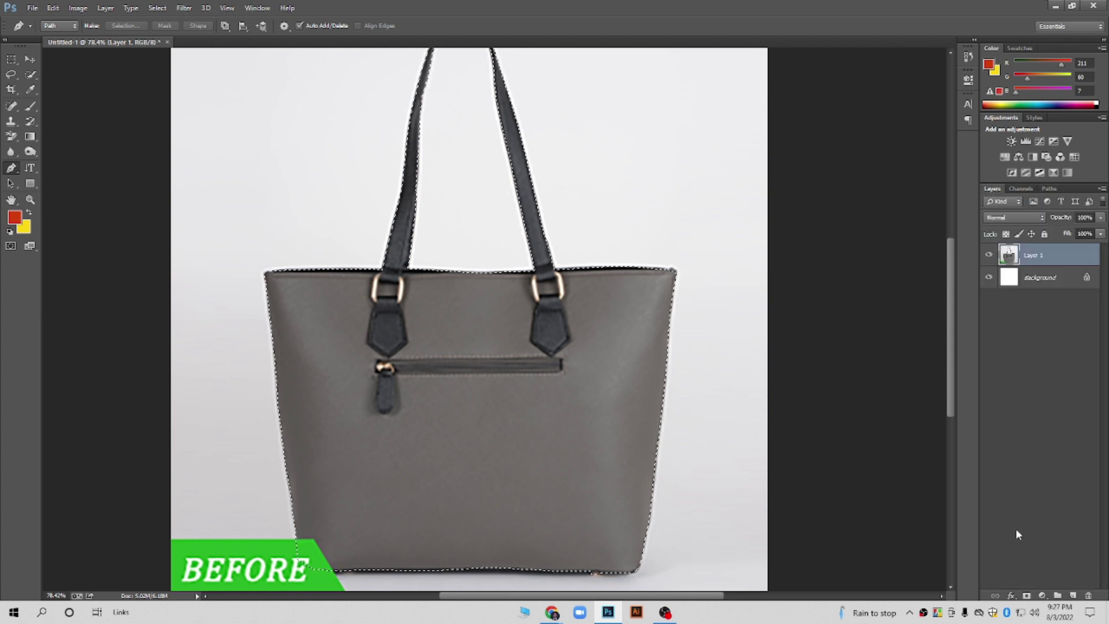
left_click(1028, 596)
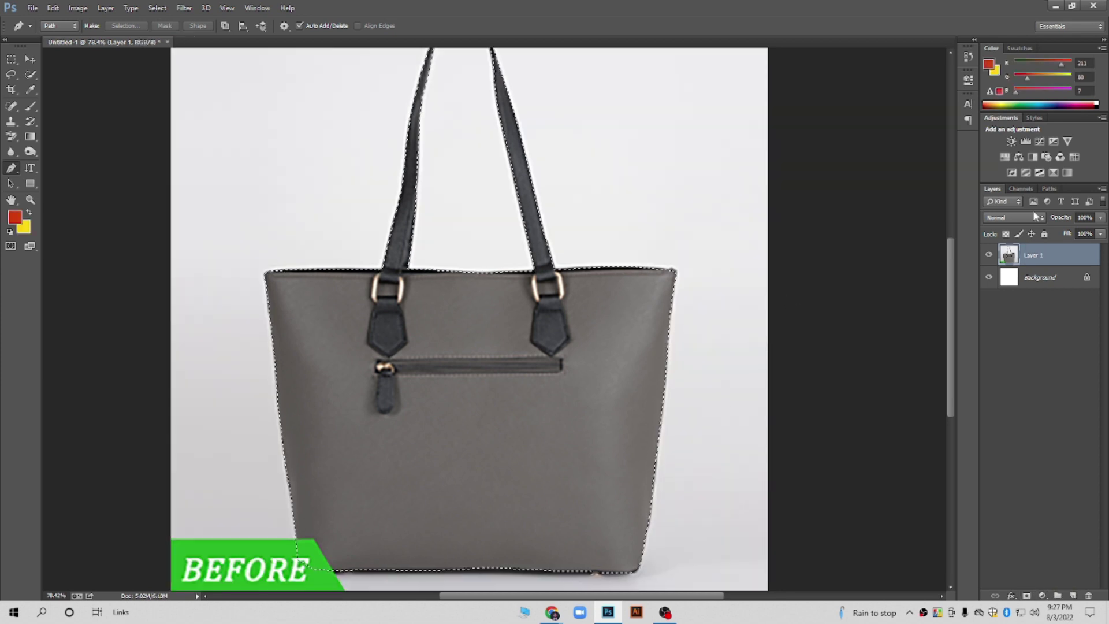
left_click(1049, 189)
scroll(482, 228, "up", 3)
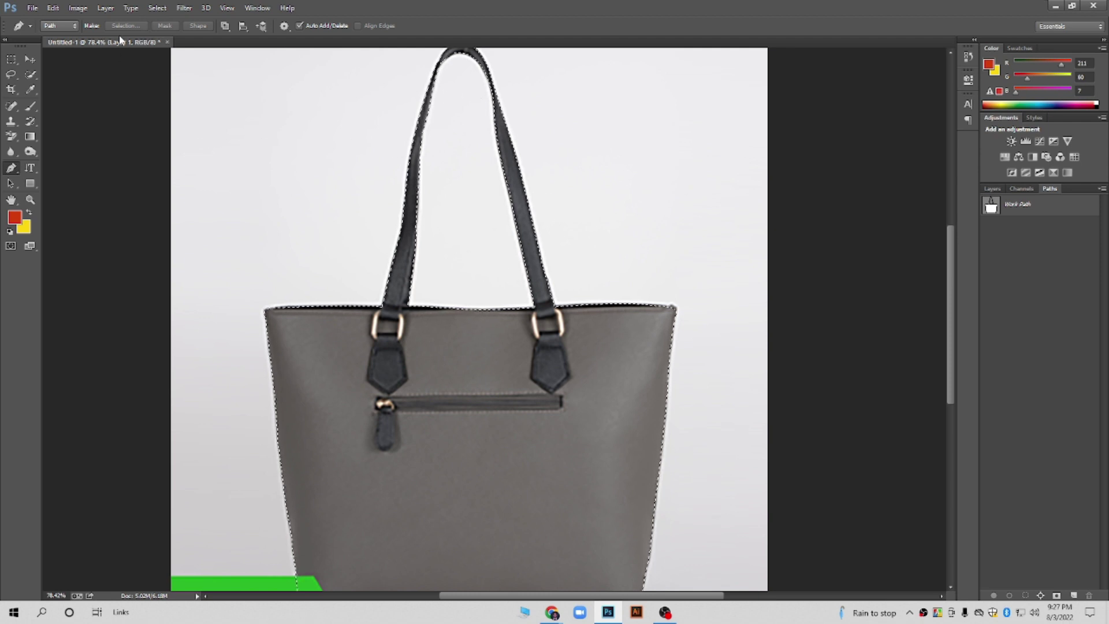
right_click(427, 181)
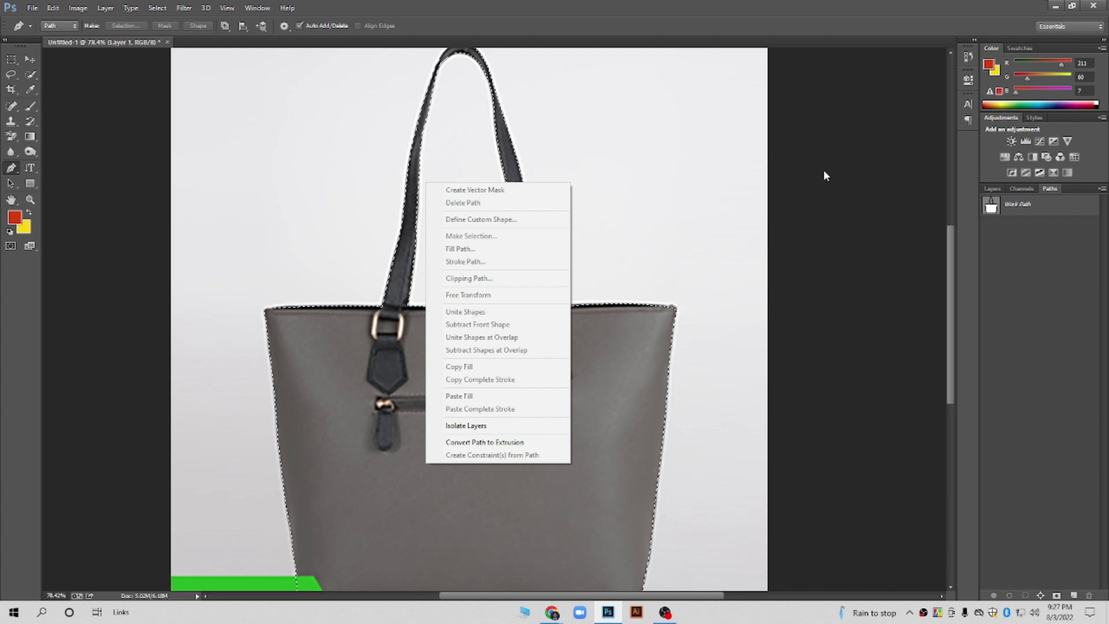
left_click(1068, 204)
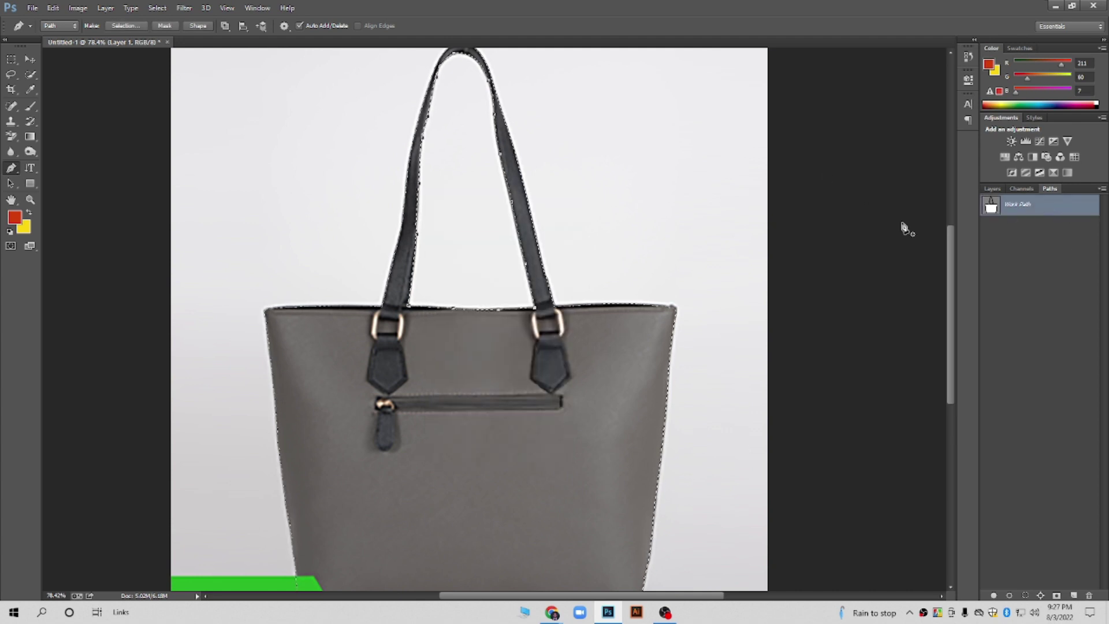
Inspect the strap path, deselect, and redisplay the Work Path anchors before returning to Layers
scroll(502, 226, "up", 3)
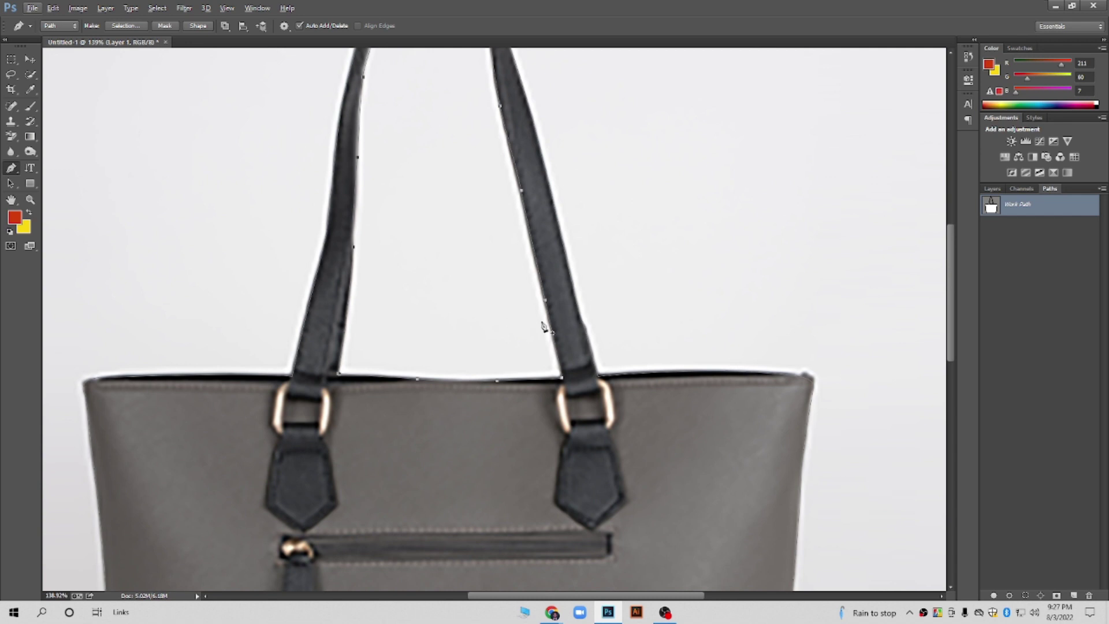
scroll(453, 121, "up", 2)
scroll(452, 121, "up", 1)
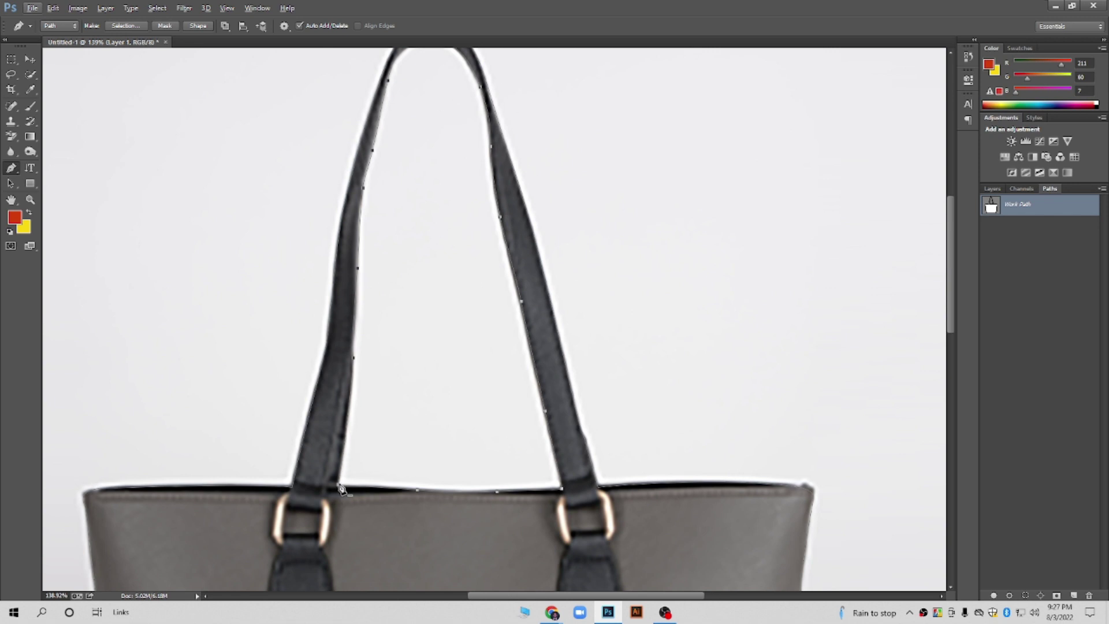
scroll(346, 497, "down", 1)
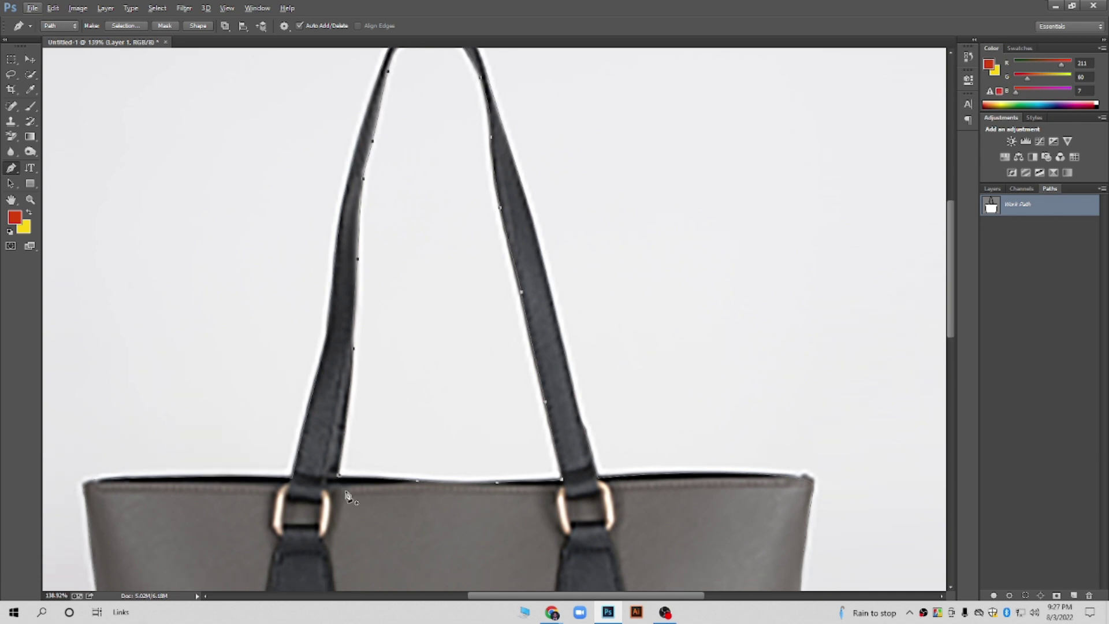
scroll(347, 497, "down", 1)
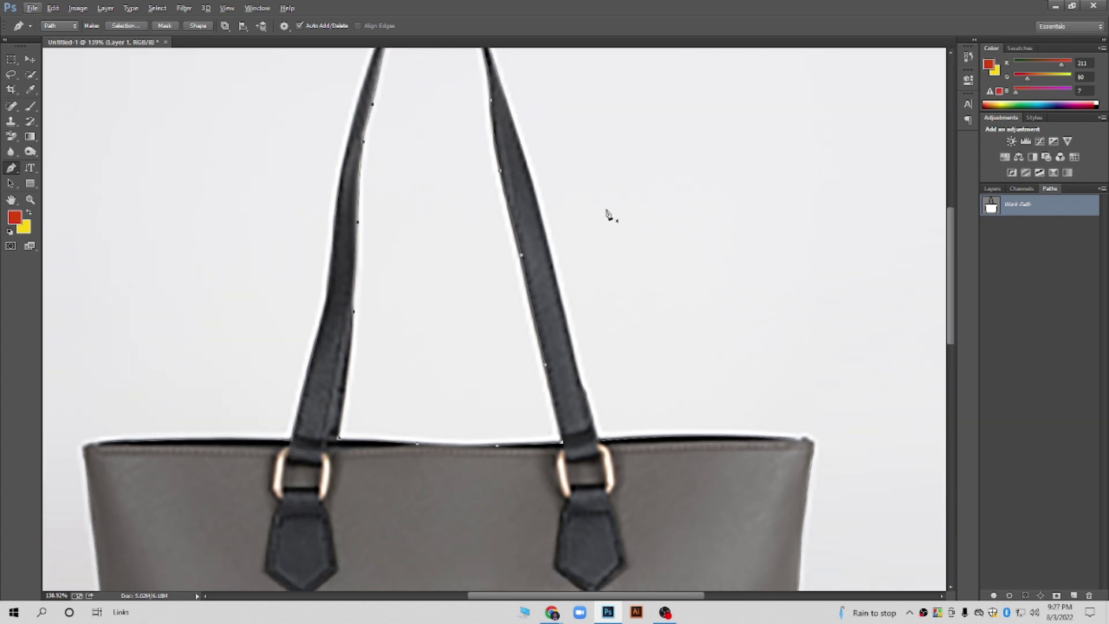
scroll(635, 265, "down", 1)
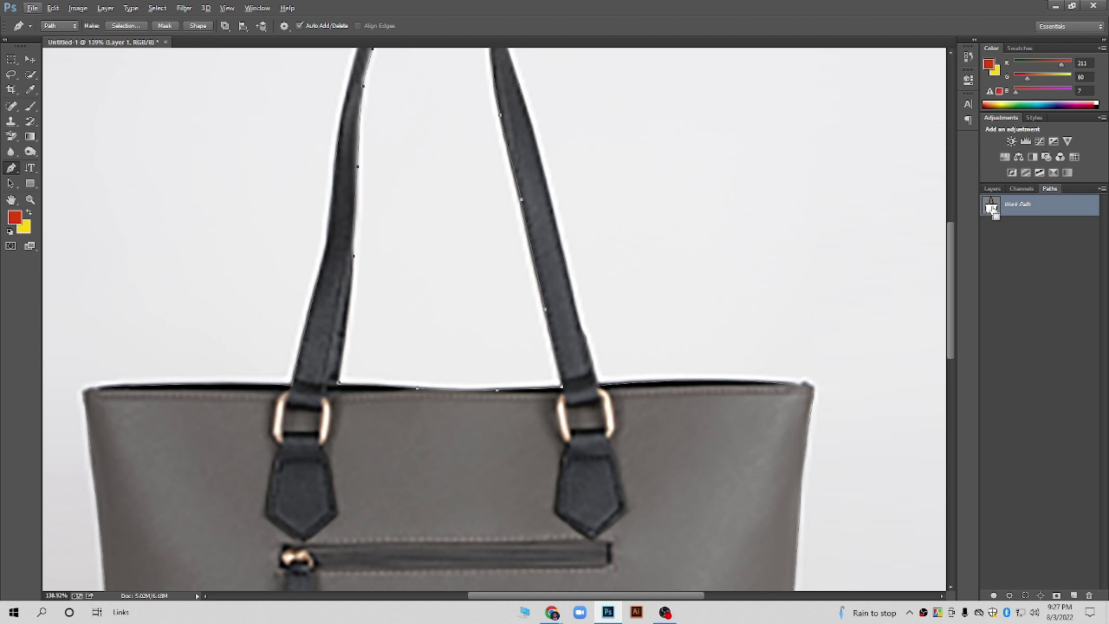
left_click(992, 209, "ctrl")
key("ctrl+d")
left_click(992, 209)
left_click(992, 189)
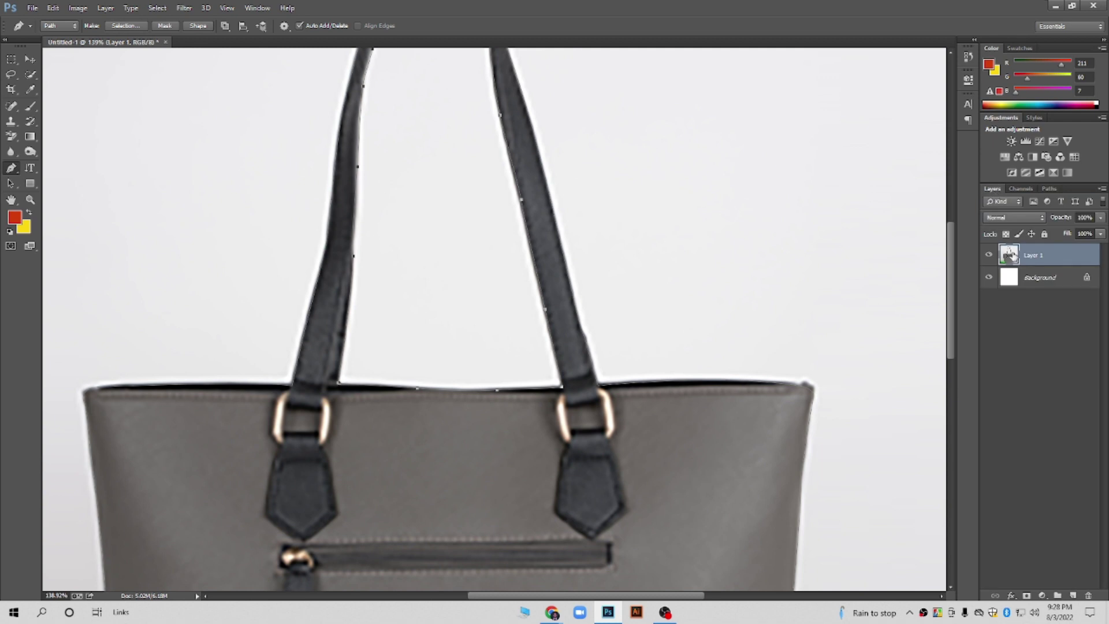
scroll(810, 283, "down", 4)
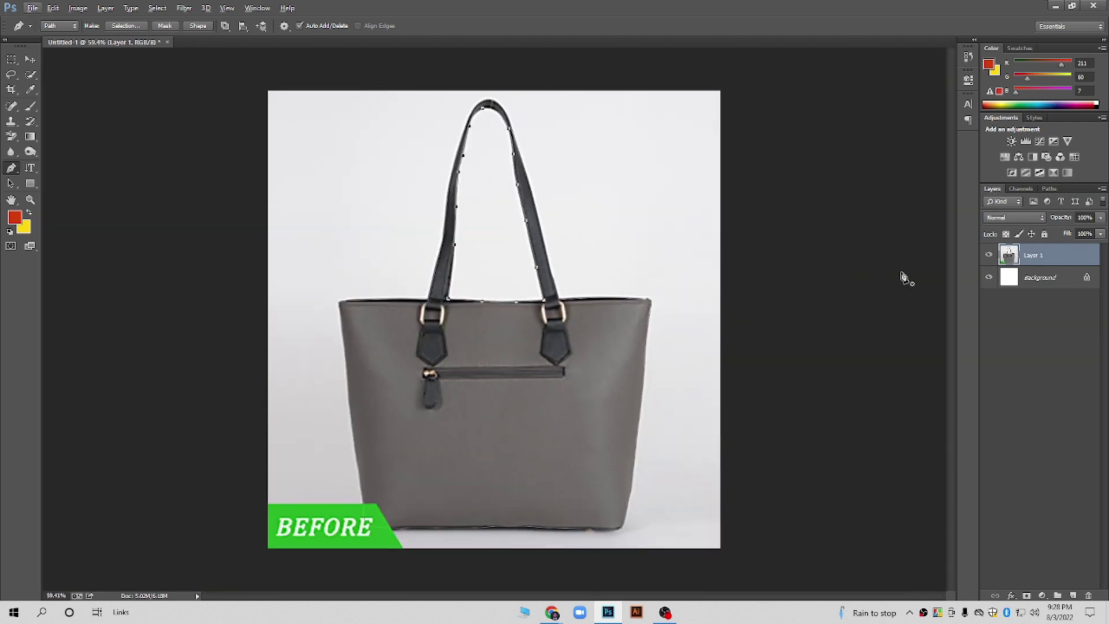
Clear the Layer 1 pixel selection and convert the strap path into a selection via Make Selection (Feather 0)
left_click(1009, 258, "ctrl")
key("ctrl+d")
right_click(482, 168)
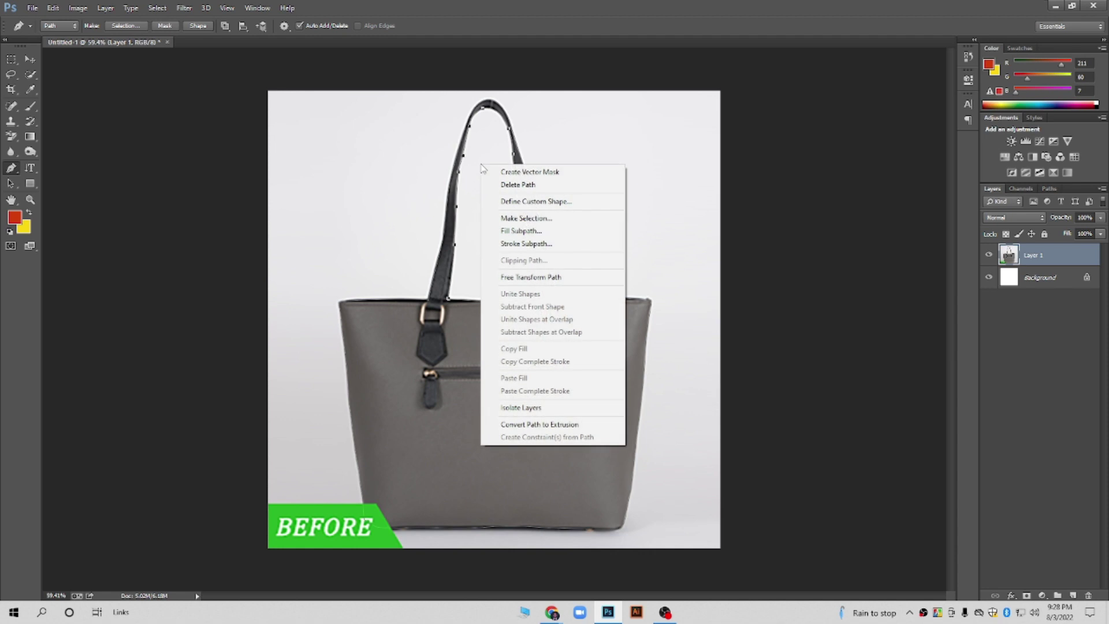
left_click(527, 219)
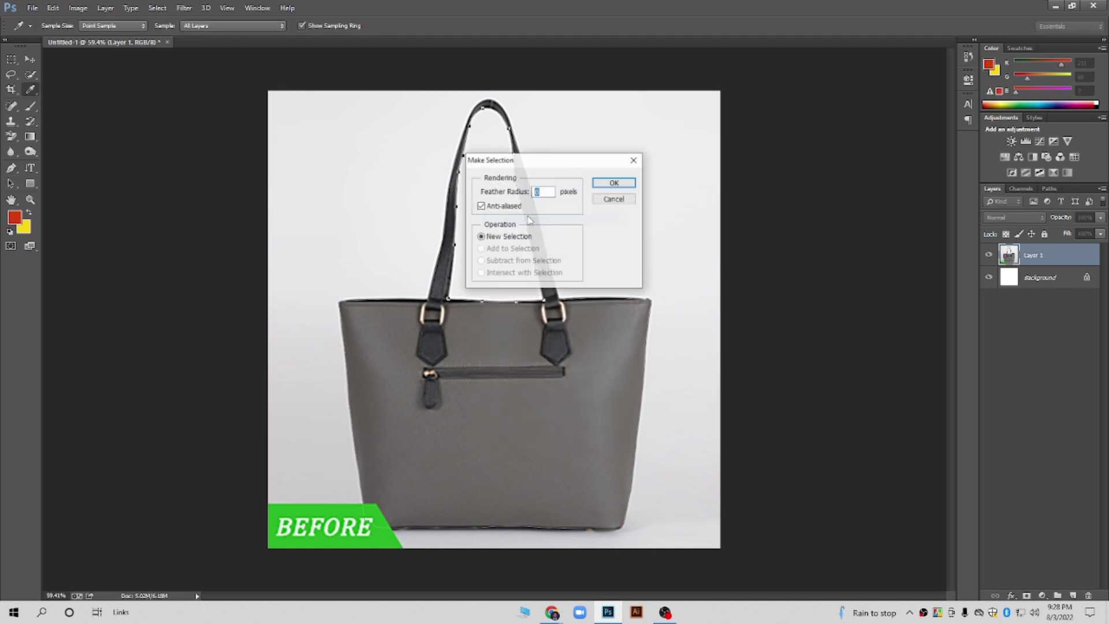
left_click(613, 184)
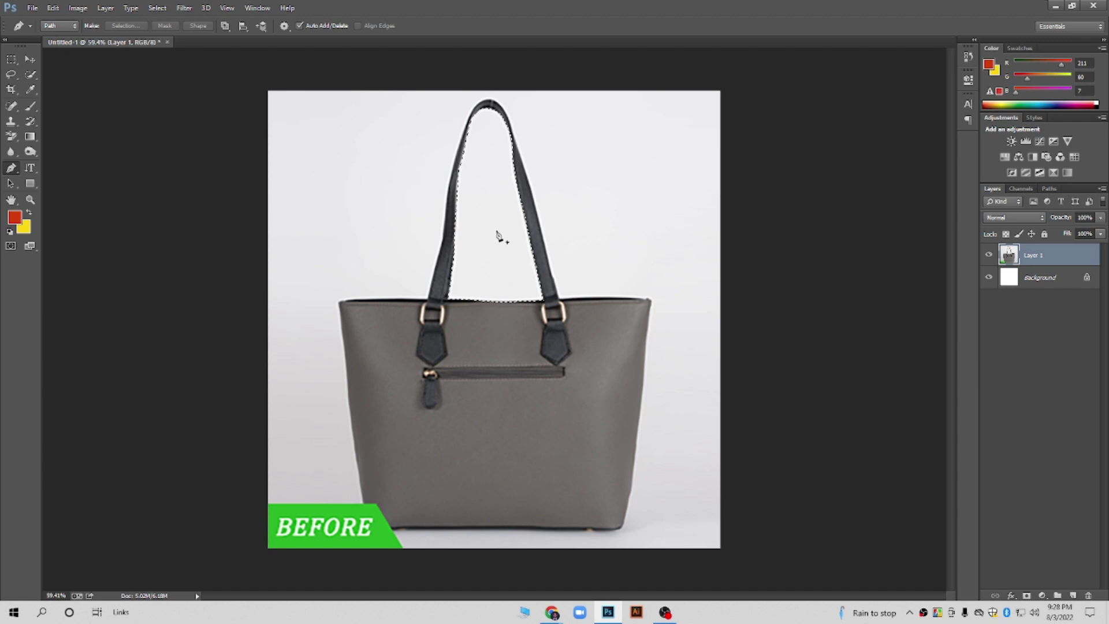
left_click(1050, 188)
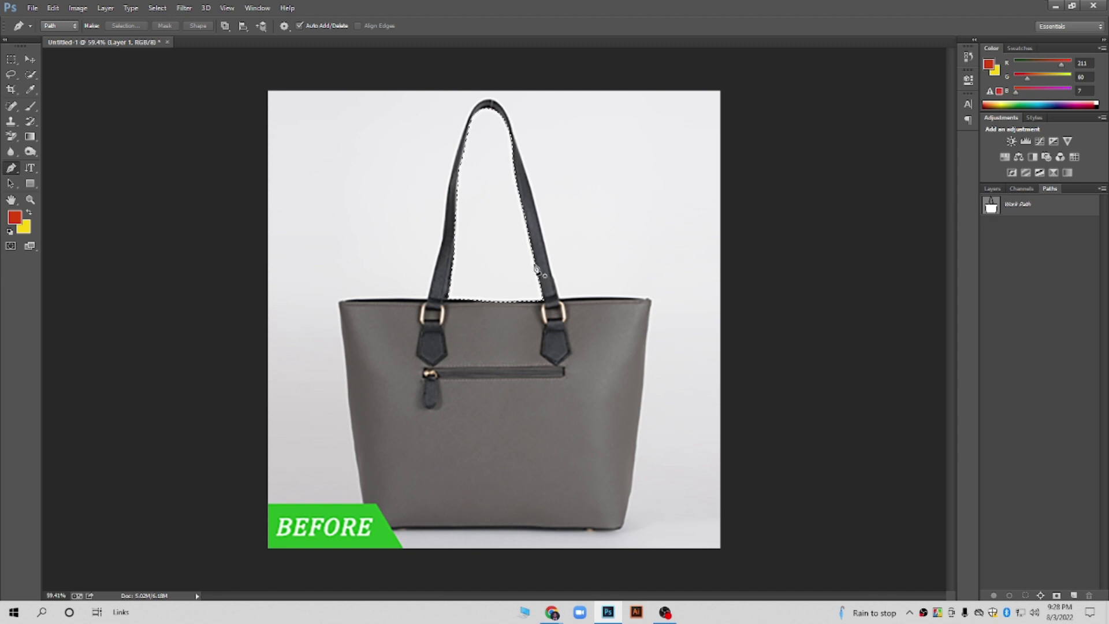
Clear the handle selection, reload the full Work Path as a selection, and fit the bag on screen with Ctrl+0
scroll(540, 268, "up", 3)
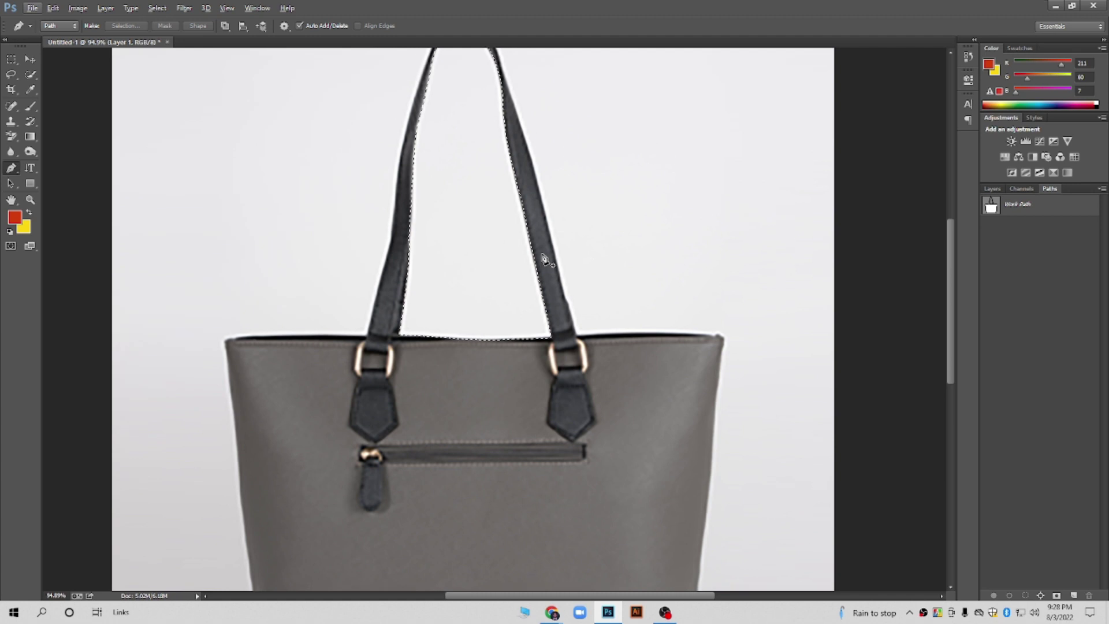
scroll(520, 159, "up", 2)
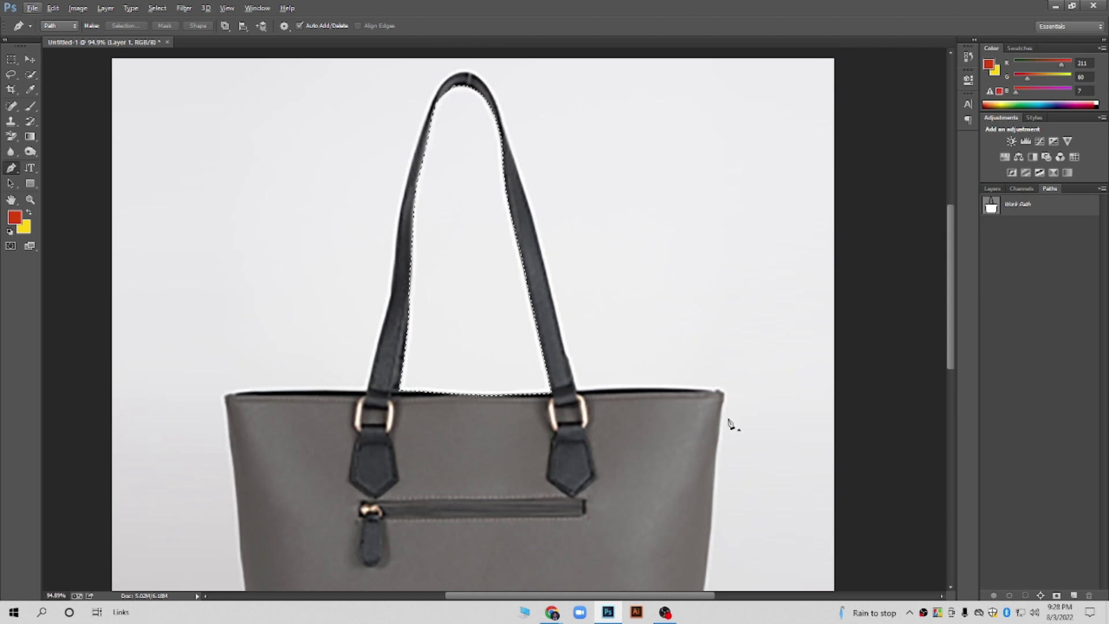
scroll(717, 368, "down", 2)
key("ctrl+d")
left_click(1038, 213)
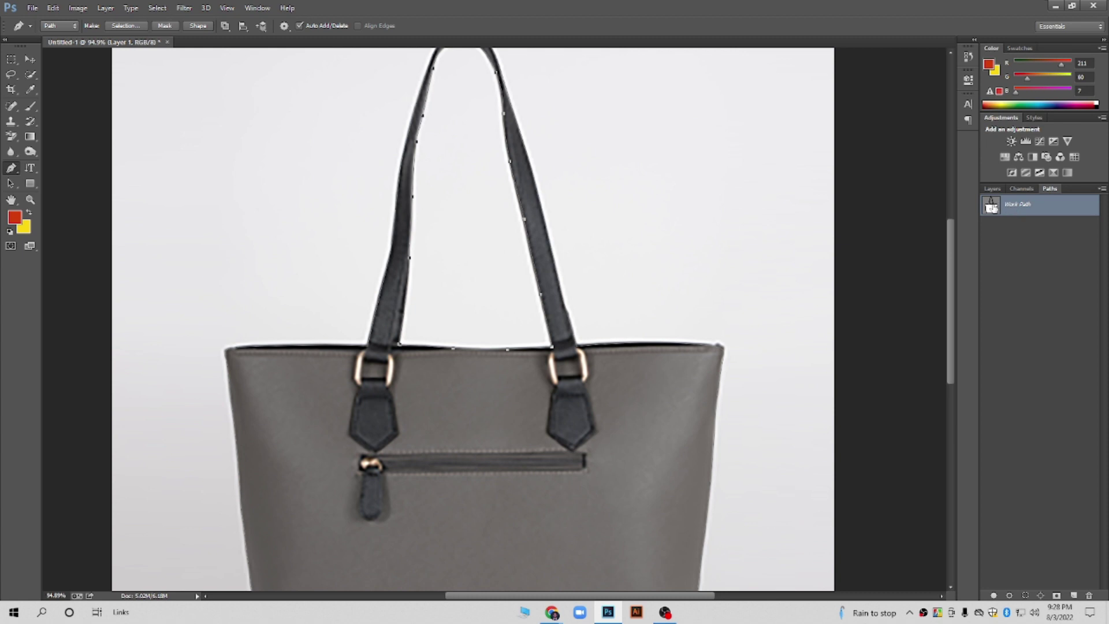
key("super")
key("super")
left_click(991, 206, "ctrl")
key("ctrl+0")
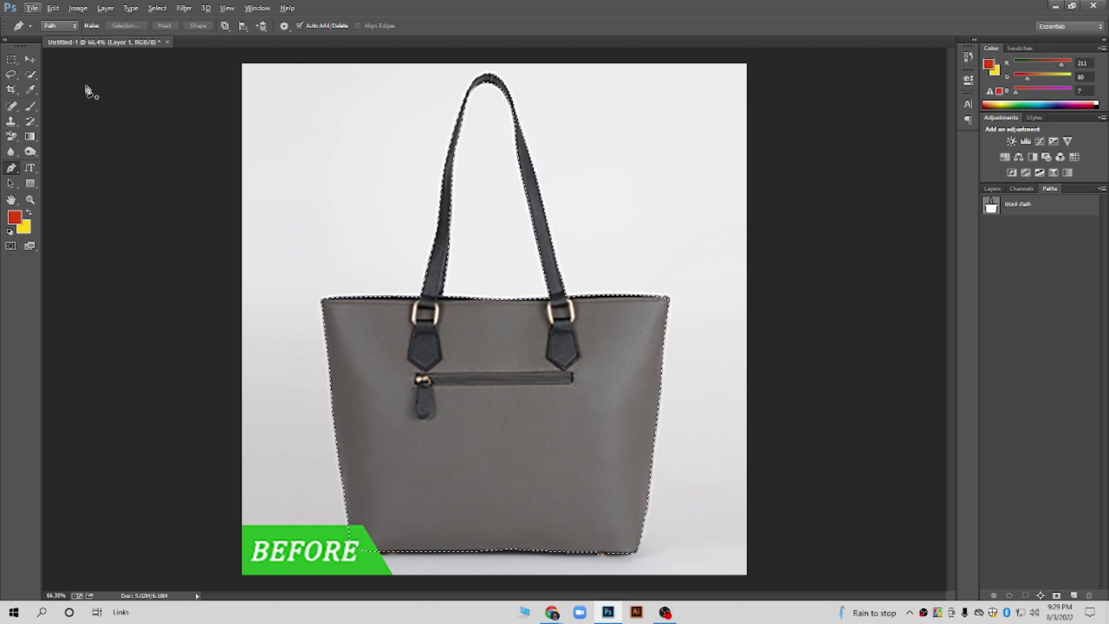
left_click(992, 189)
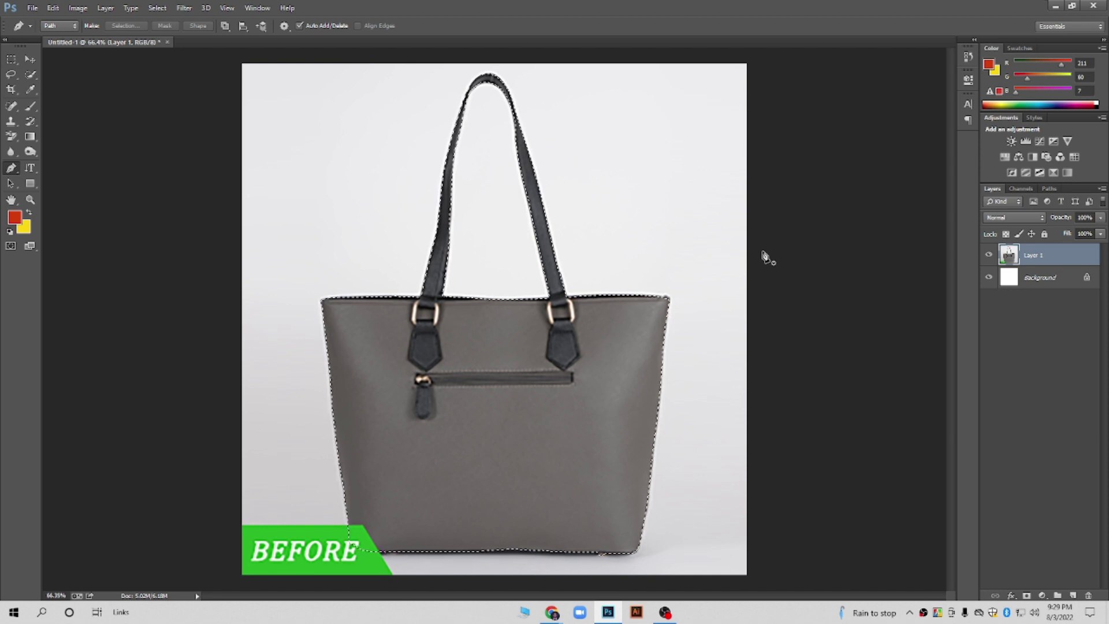
Add a layer mask to Layer 1 from the bag selection, hiding the background
left_click(1049, 189)
left_click(992, 188)
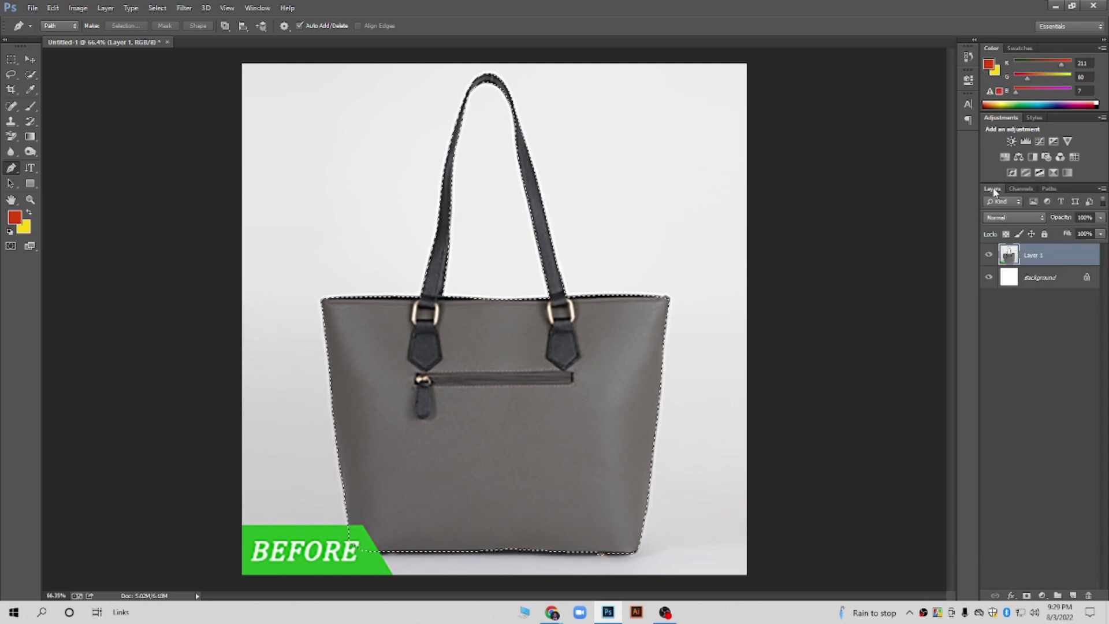
left_click(1026, 595)
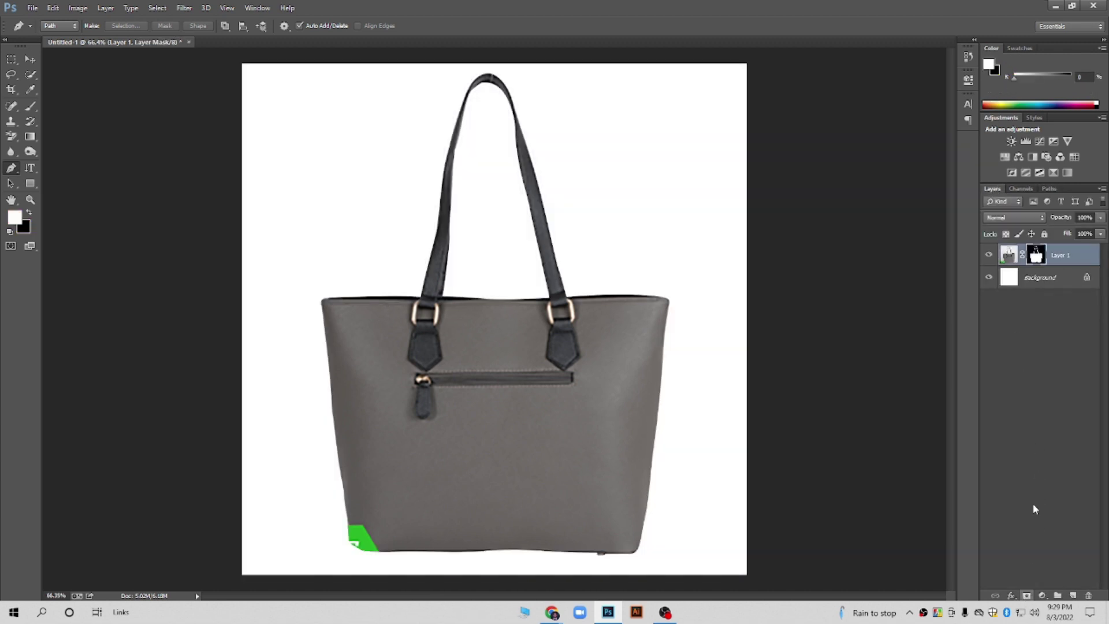
left_click(29, 59)
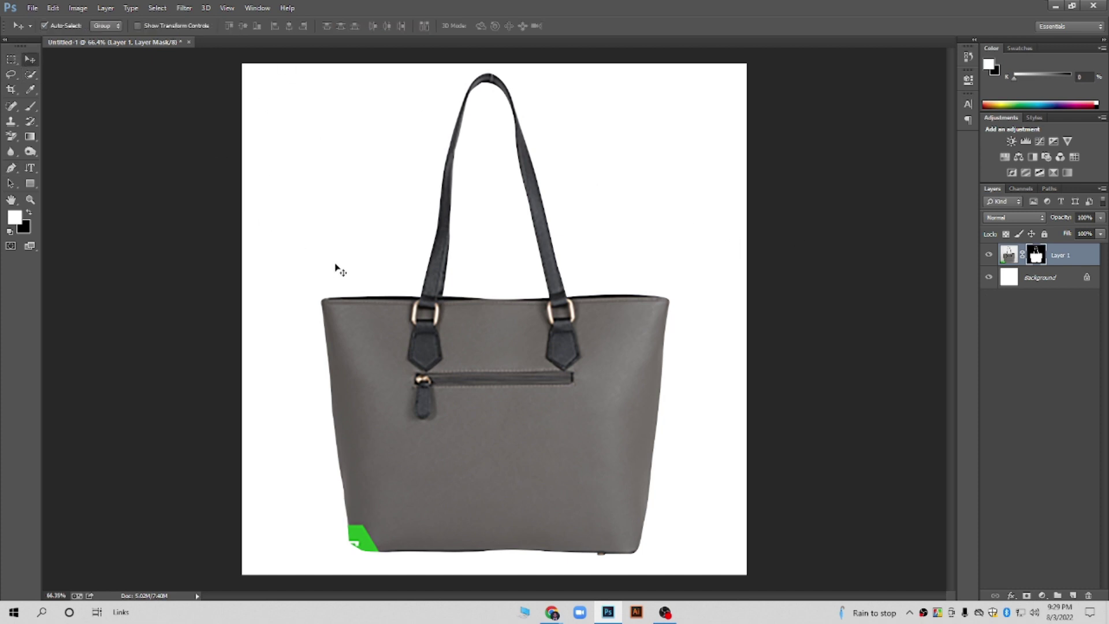
Create a new empty Path 1 in the Paths panel and select the Pen tool
scroll(577, 229, "up", 1)
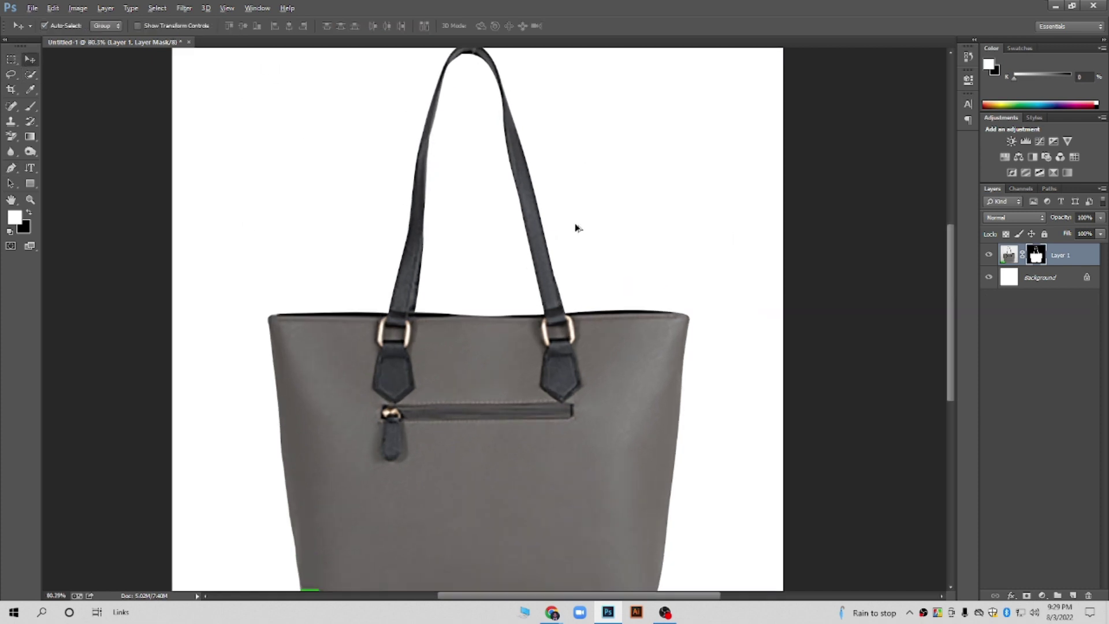
left_click(1050, 189)
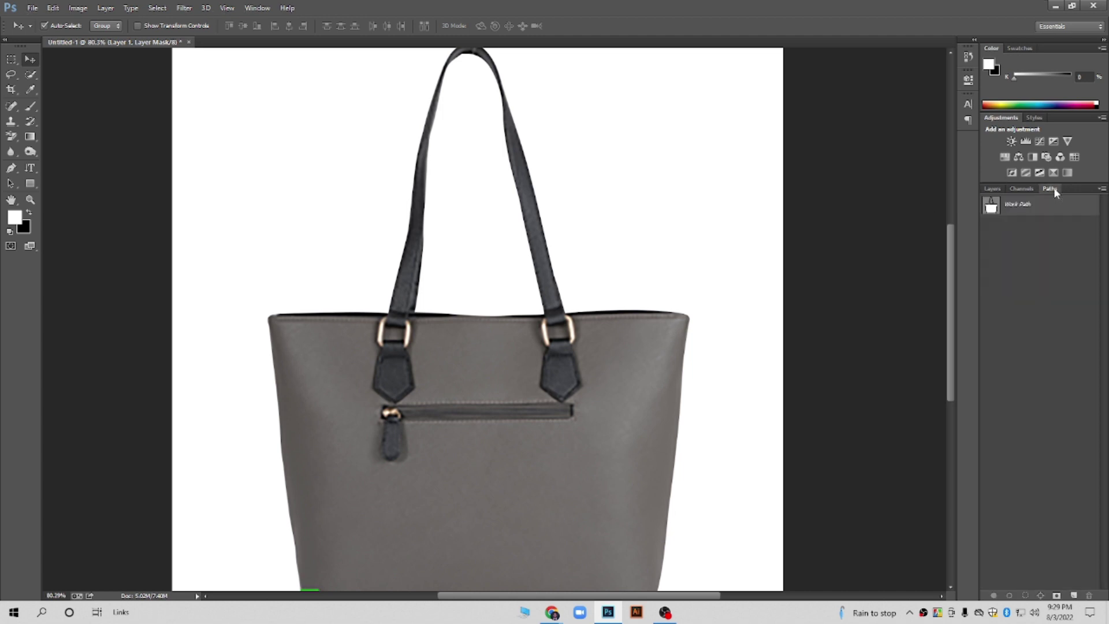
left_click(1075, 595)
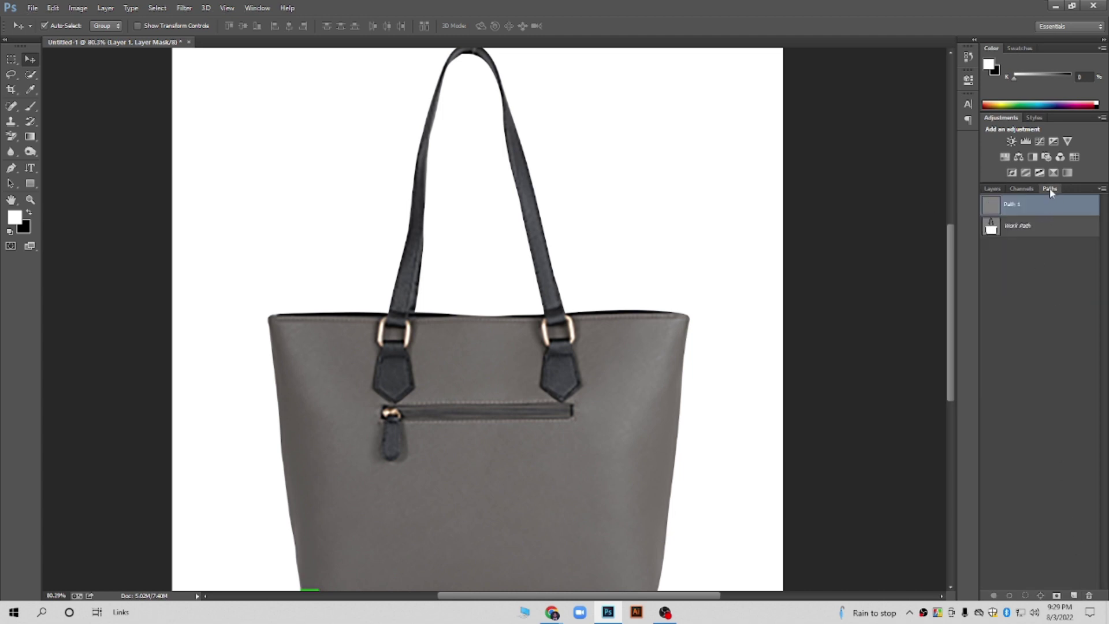
left_click(12, 168)
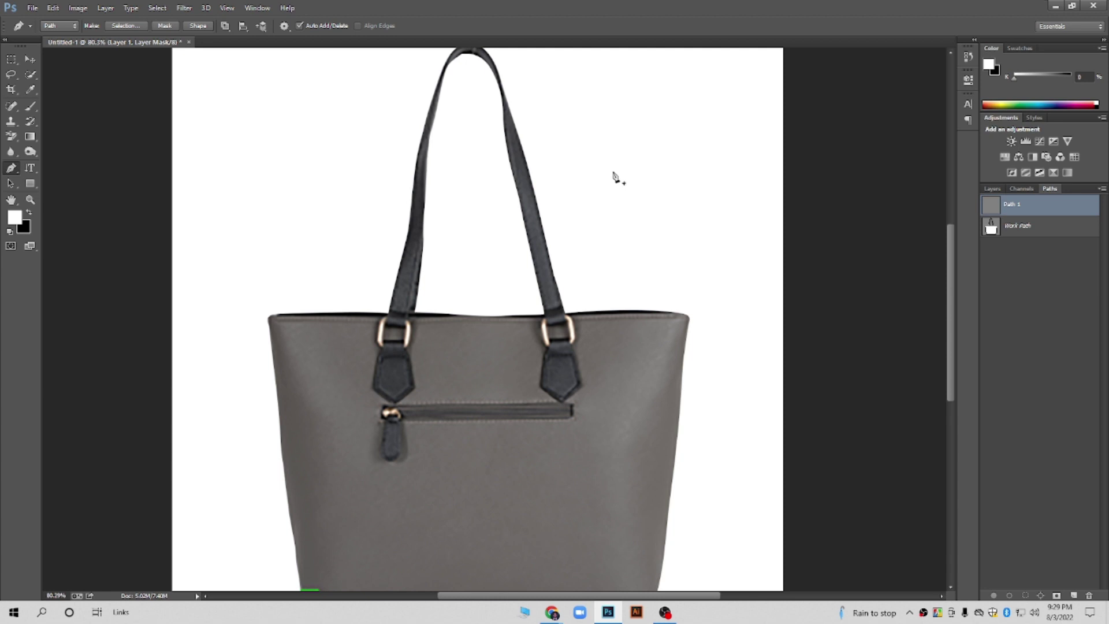
Draw two closed triangle outlines in Path 1, one right and one left of the strap
scroll(613, 178, "up", 2)
left_click(570, 197)
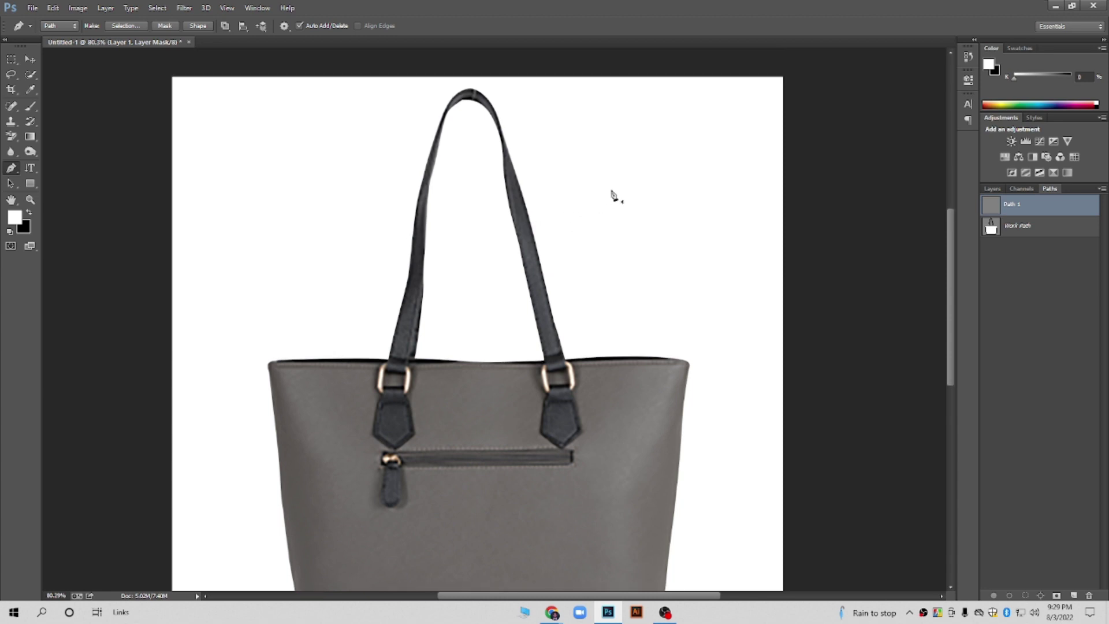
left_click(682, 154)
left_click(711, 272)
left_click(570, 198)
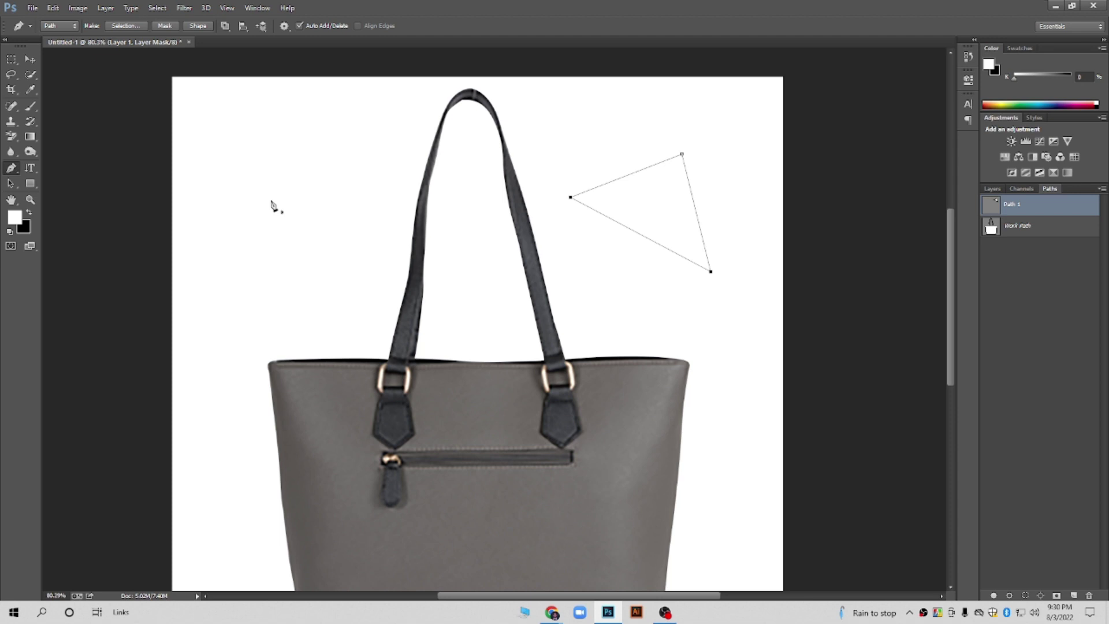
left_click(253, 174)
left_click(225, 386)
left_click(382, 227)
left_click(254, 175)
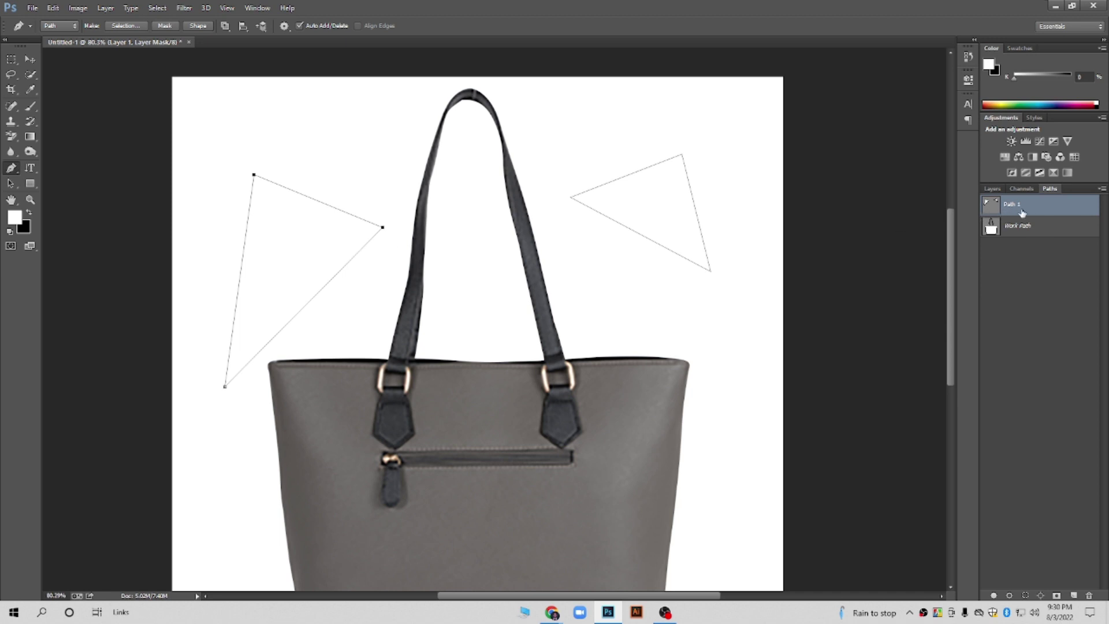
Test turning the Path 1 triangles into a selection, then undo and deselect it
left_click(993, 188)
left_click(1049, 188)
left_click(116, 26)
key("Return")
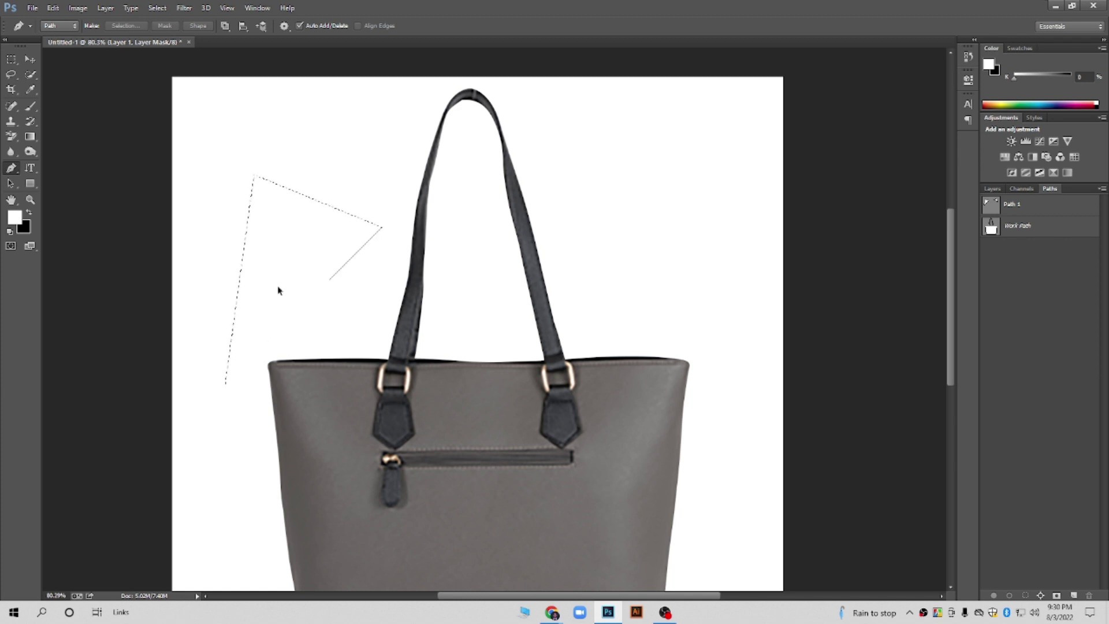
key("ctrl+z")
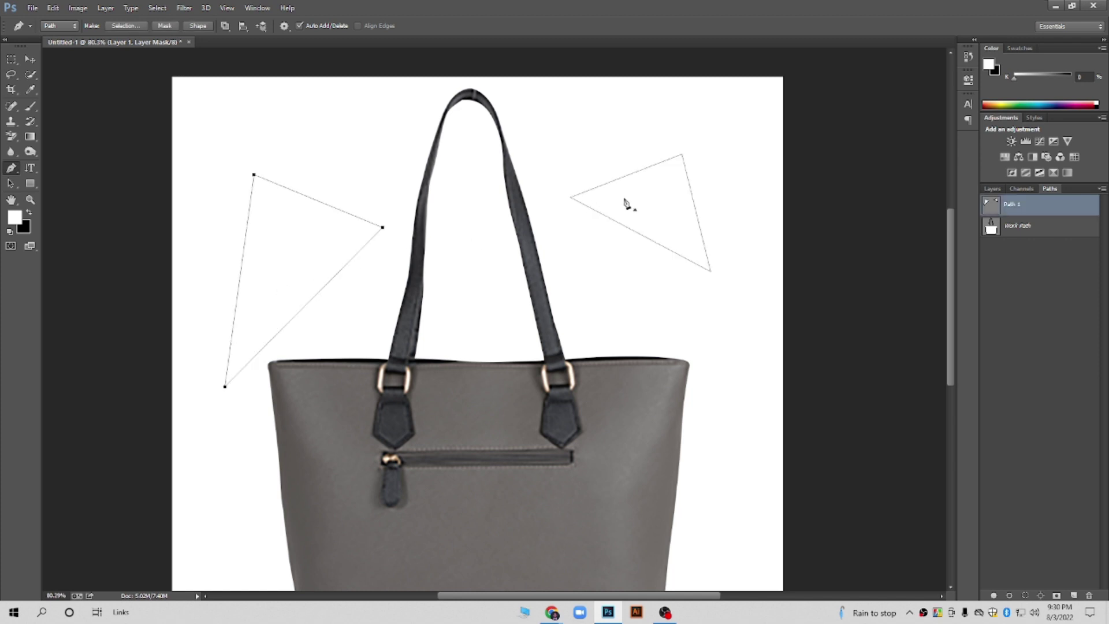
left_click(995, 209, "ctrl")
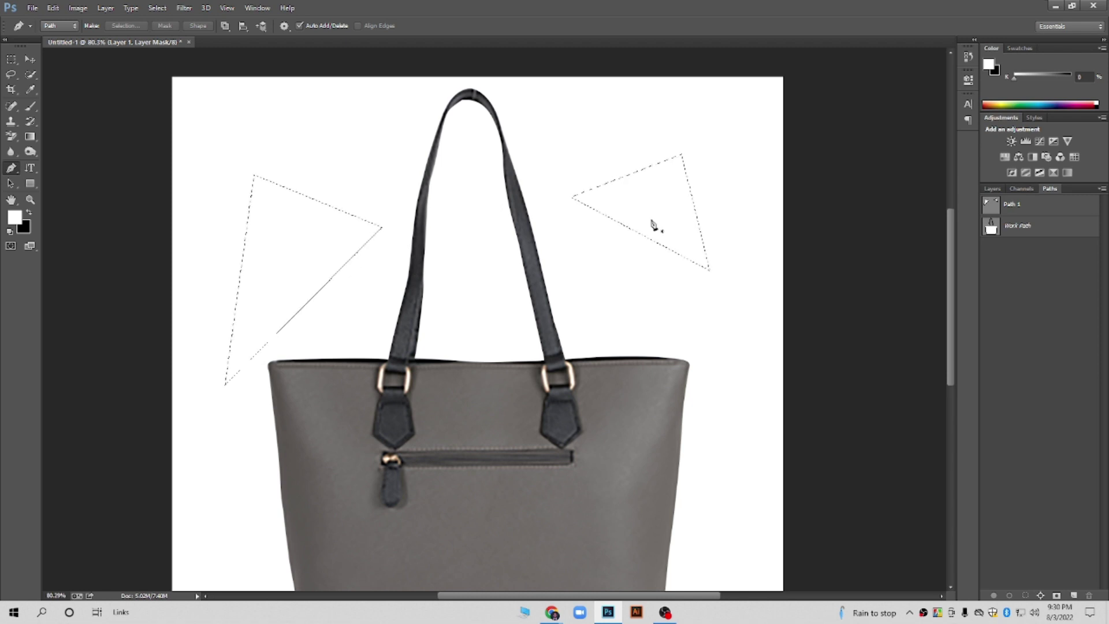
key("ctrl+d")
Bring the strap and upper canvas into view and display the Path 1 triangle outlines
left_click(29, 59)
scroll(536, 244, "down", 2)
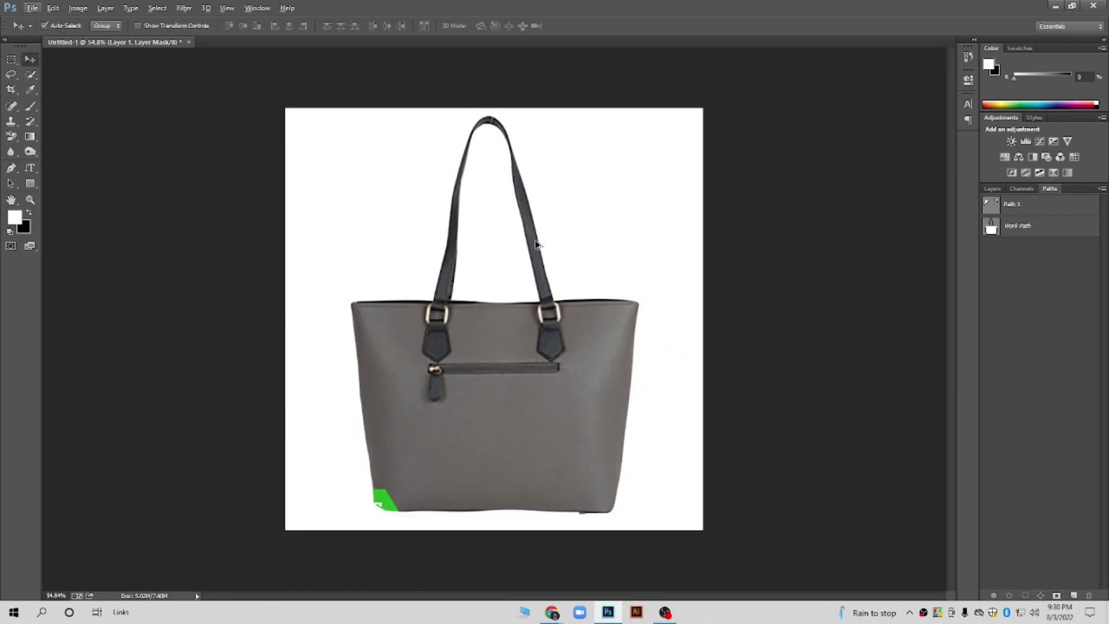
left_click(992, 189)
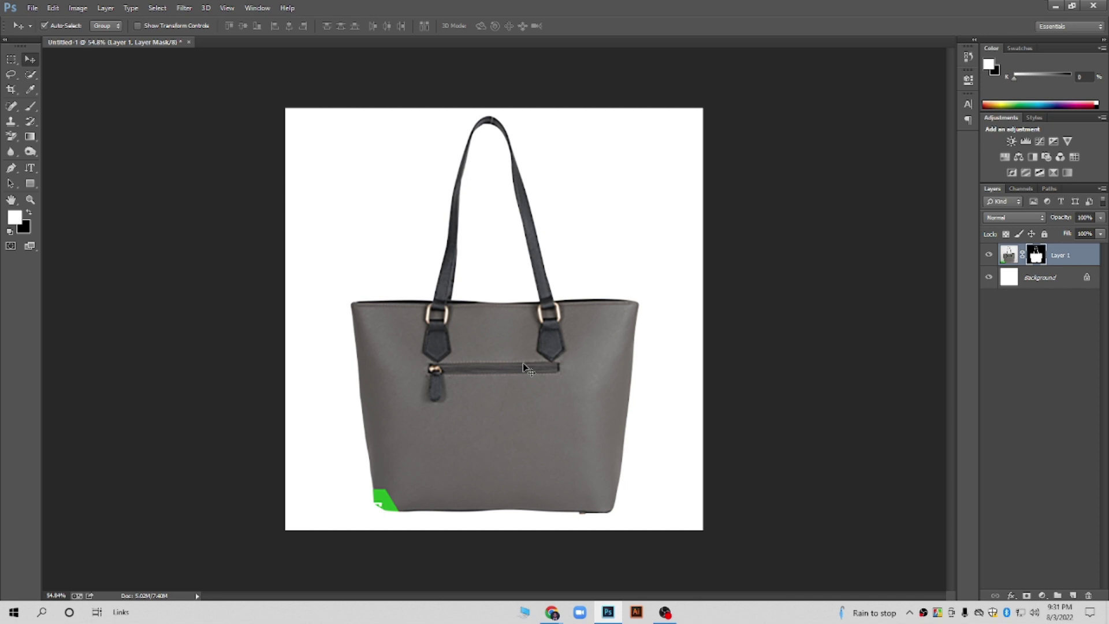
left_click(11, 168)
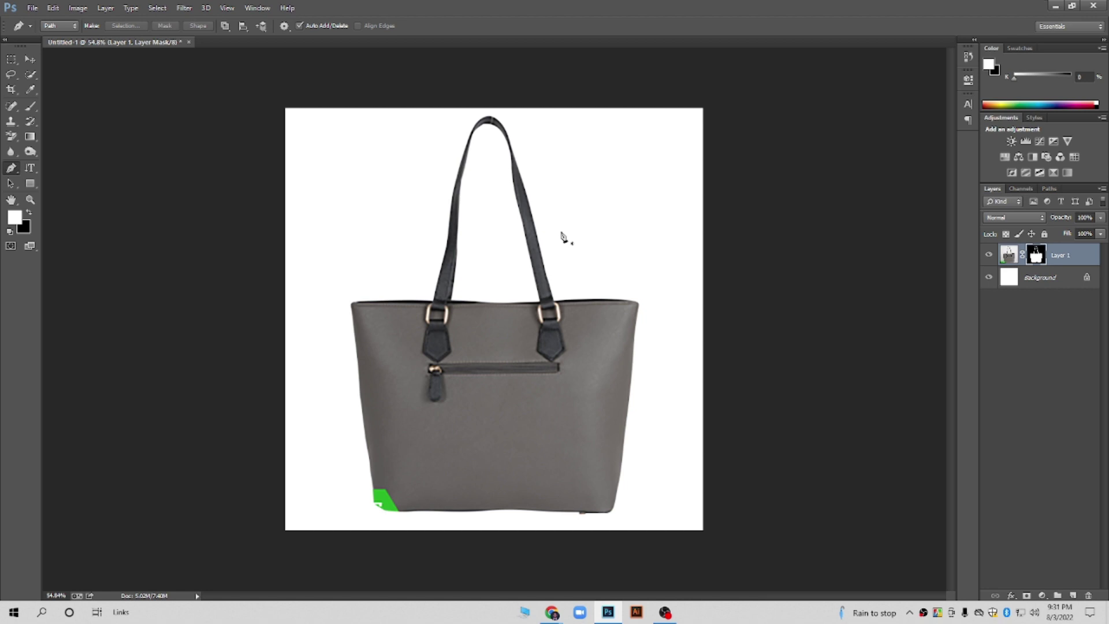
scroll(561, 237, "up", 2)
scroll(618, 215, "up", 2)
scroll(594, 193, "up", 1)
left_click_drag(594, 193, 570, 301)
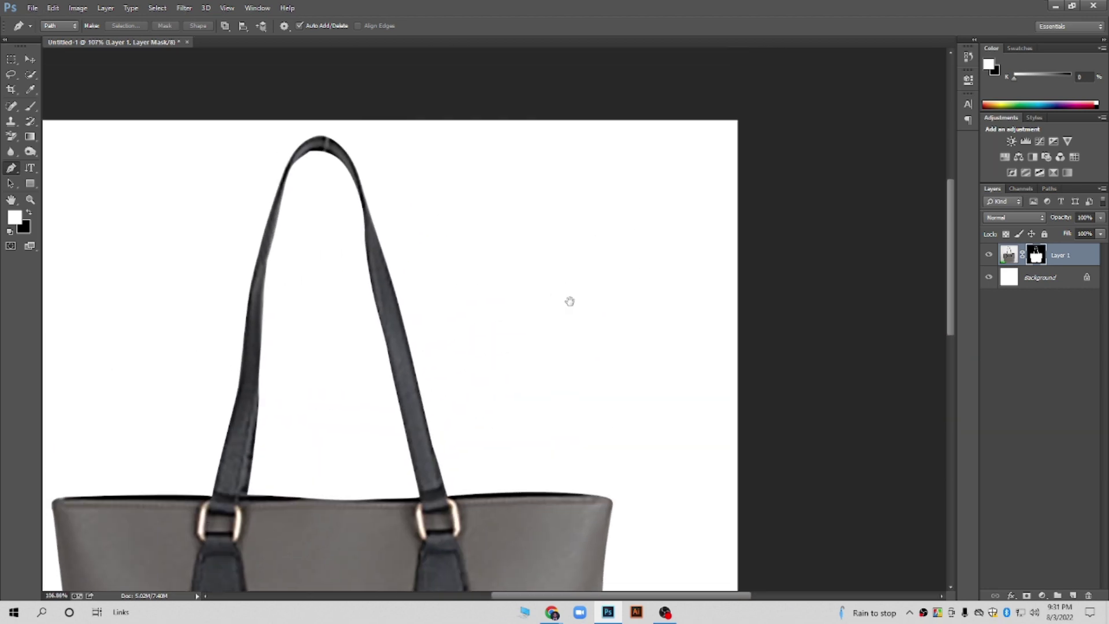
left_click(1045, 188)
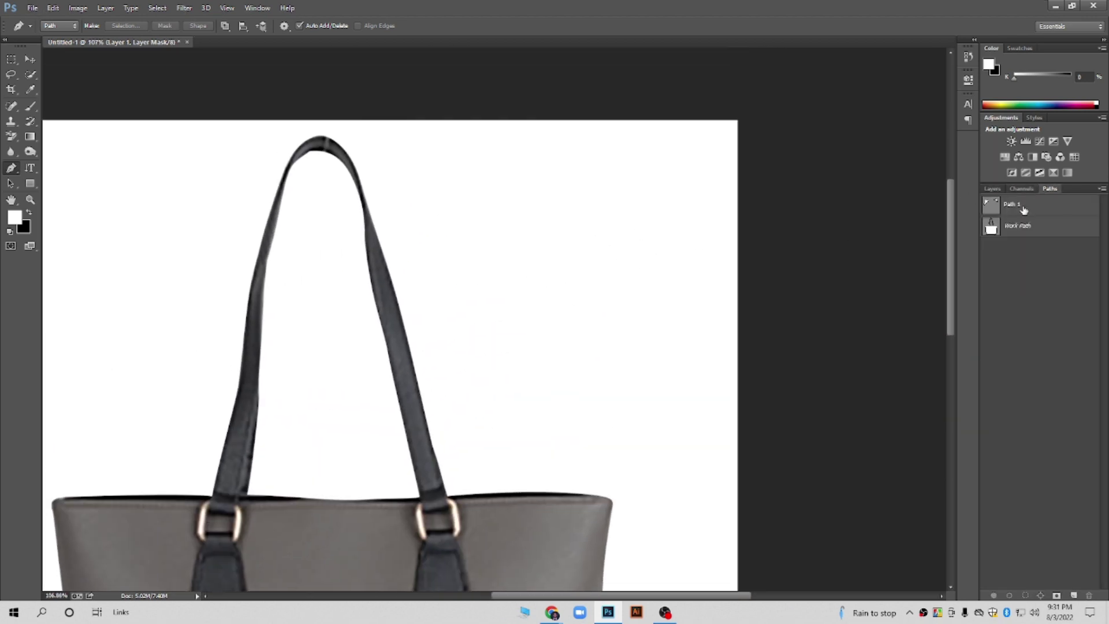
left_click(1024, 209)
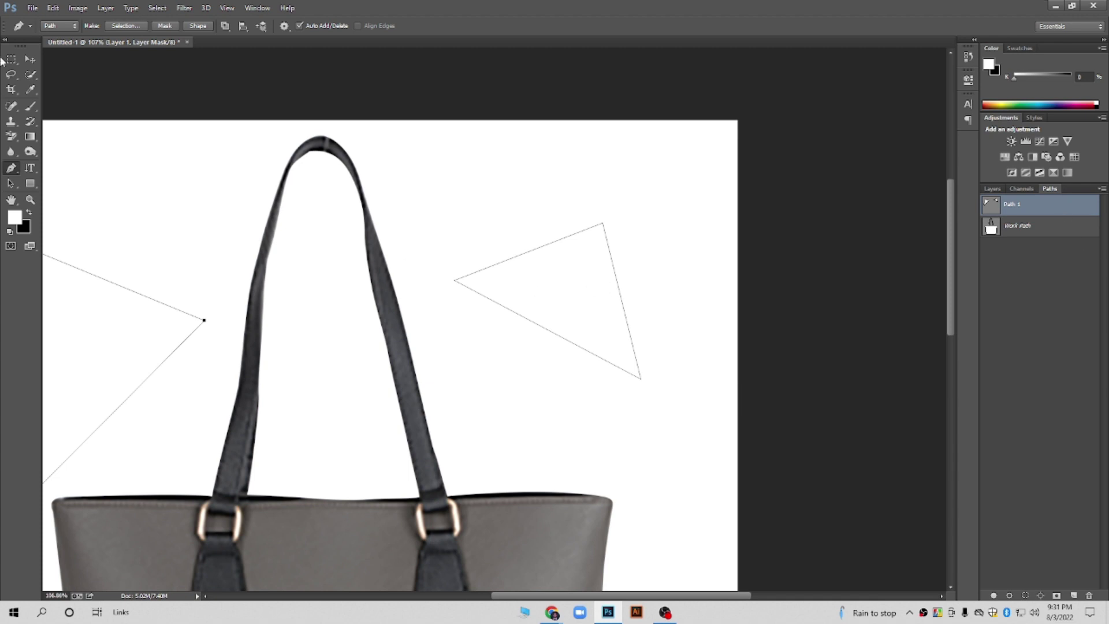
Compare the Path 1 triangles with the Work Path strap outline by toggling between them
left_click(30, 59)
left_click(14, 60)
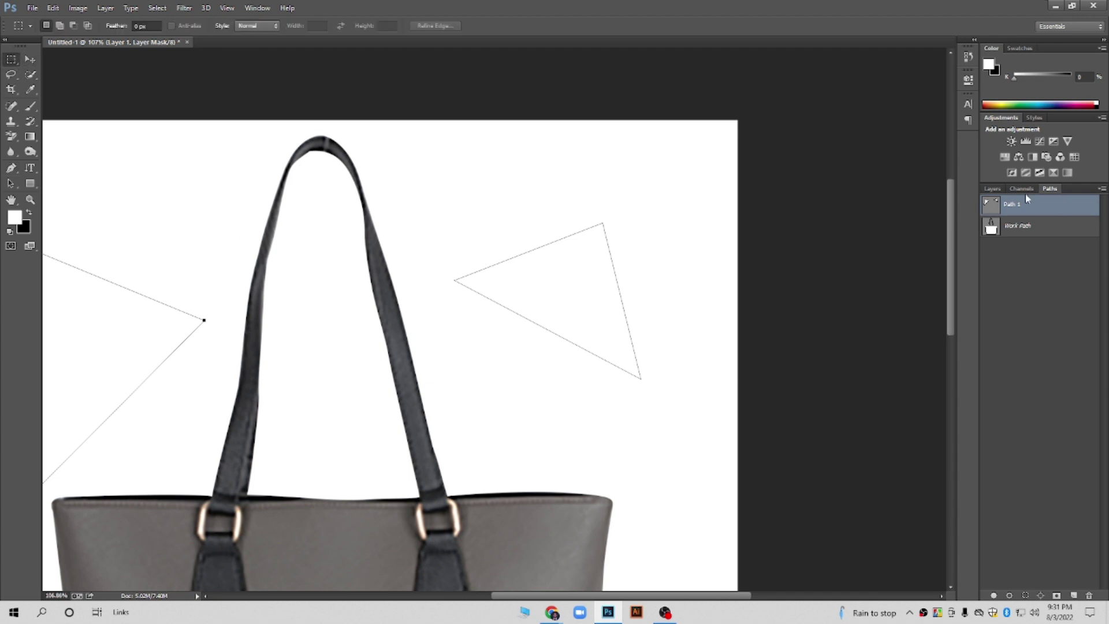
left_click(1021, 231)
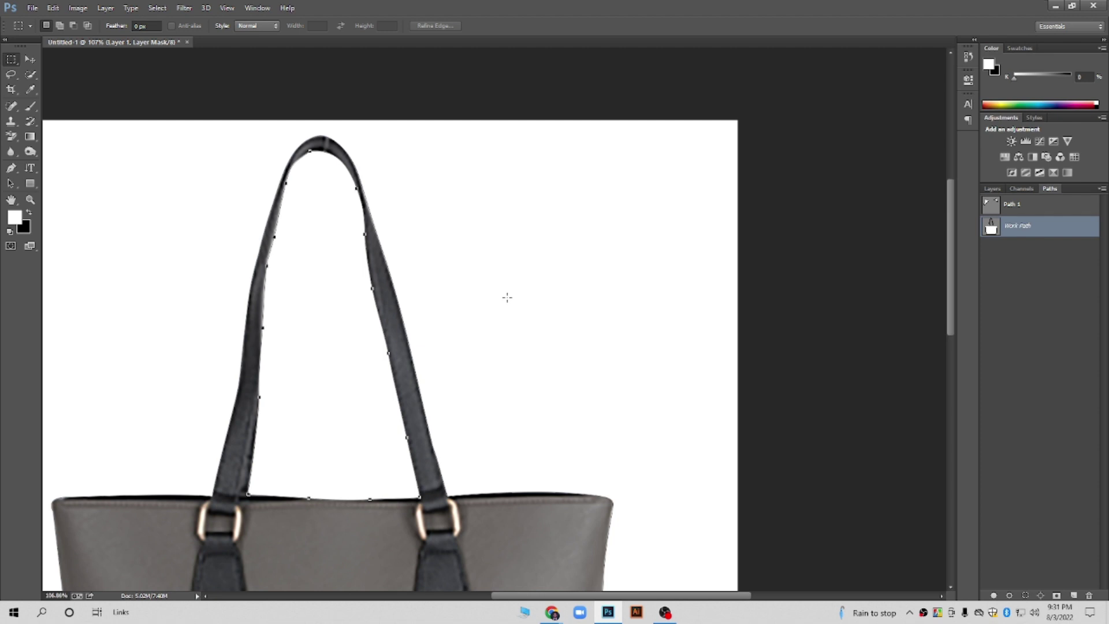
left_click(30, 59)
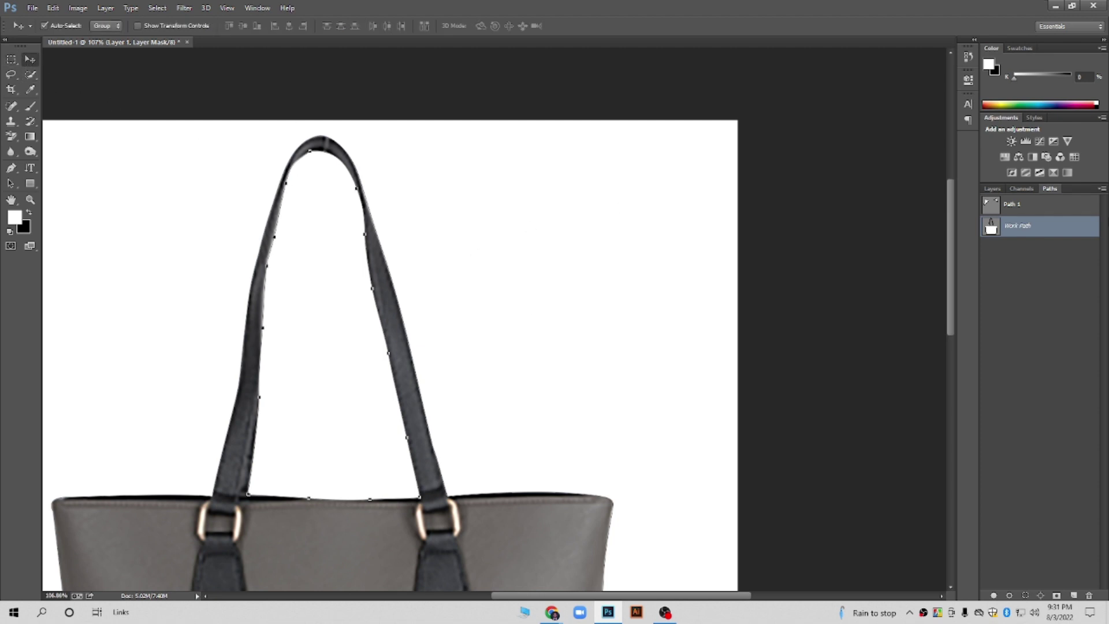
left_click(1037, 203)
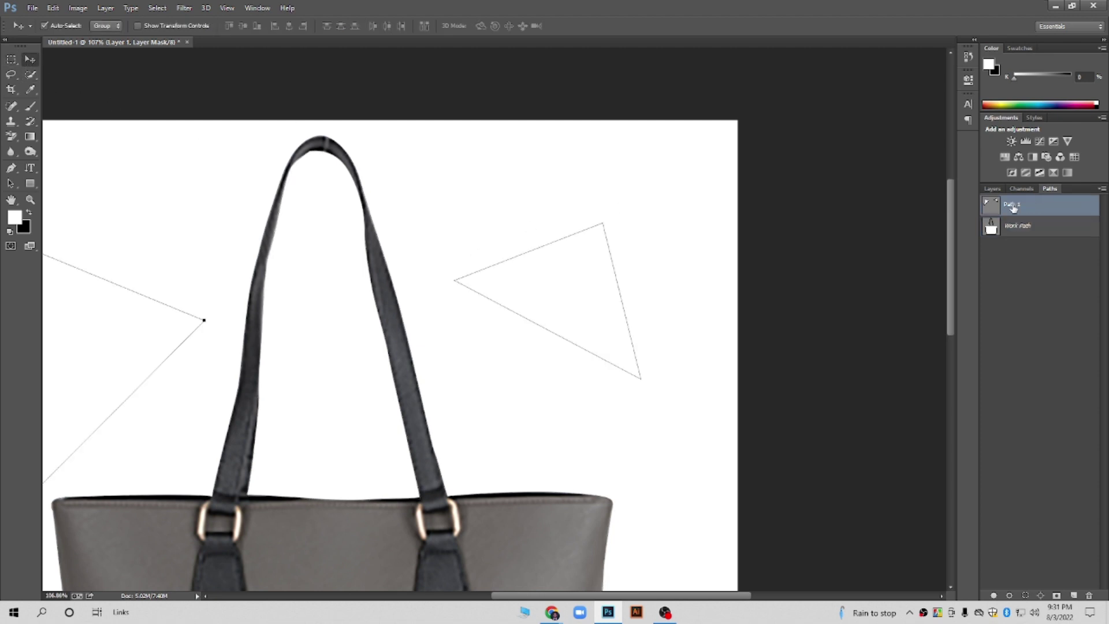
left_click(1034, 231)
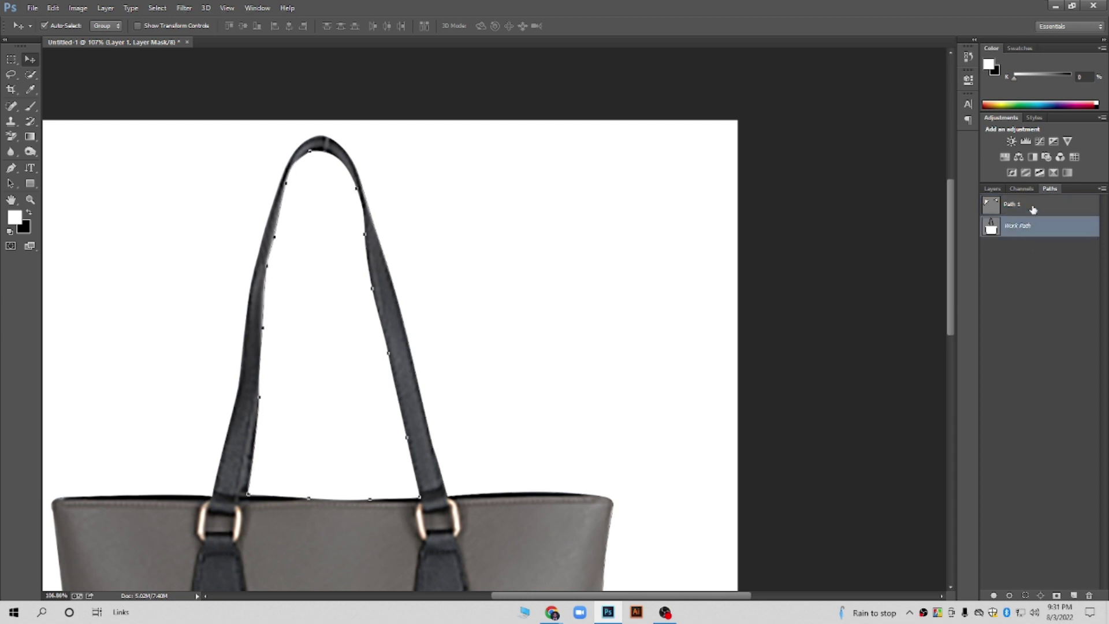
left_click(1042, 211)
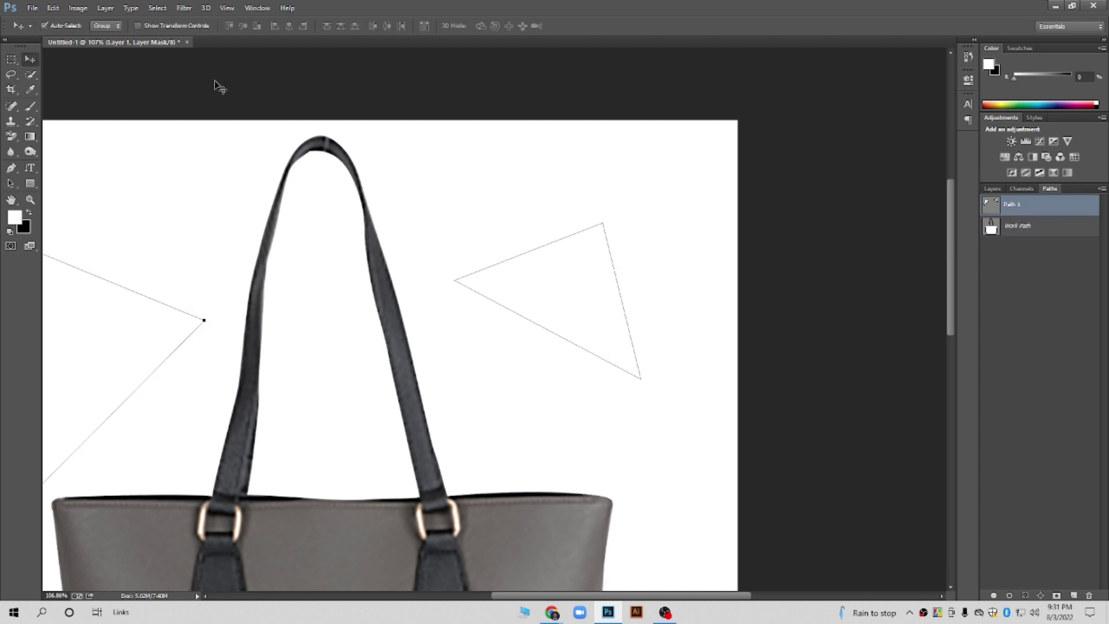
left_click(992, 189)
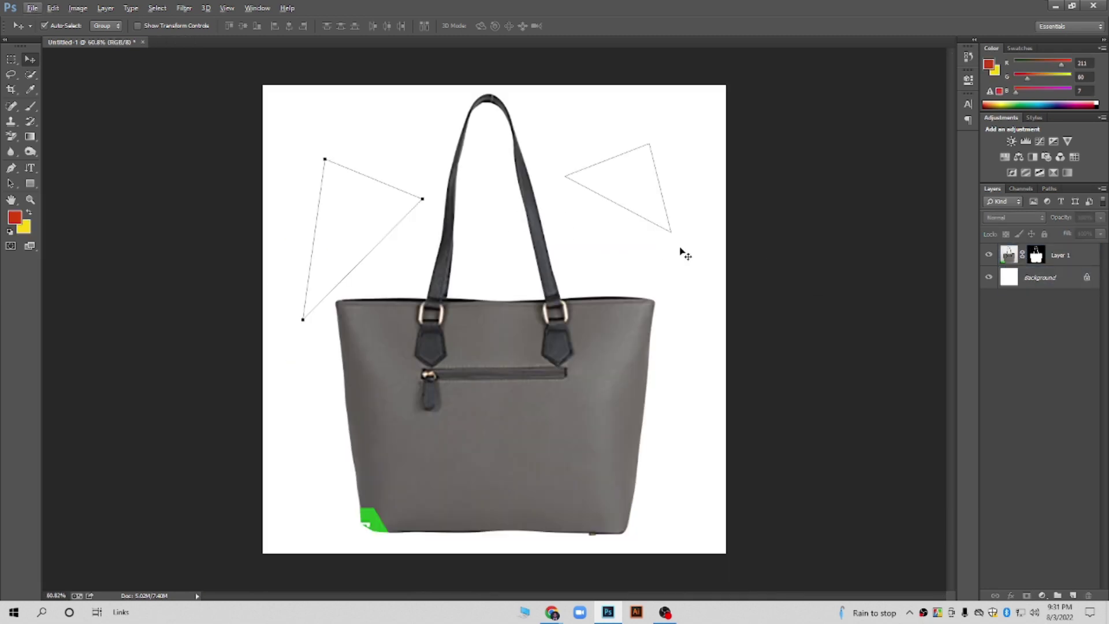
left_click(1050, 189)
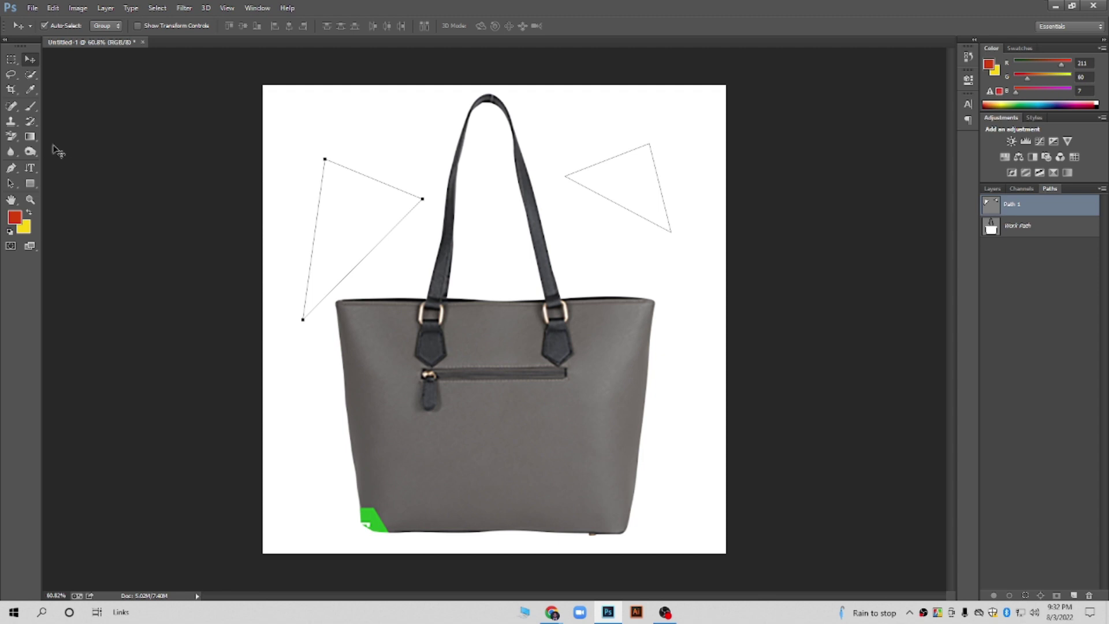
left_click(9, 172)
Switch the Pen tool to Shape mode and draw a quadrilateral above the bag
left_click(58, 25)
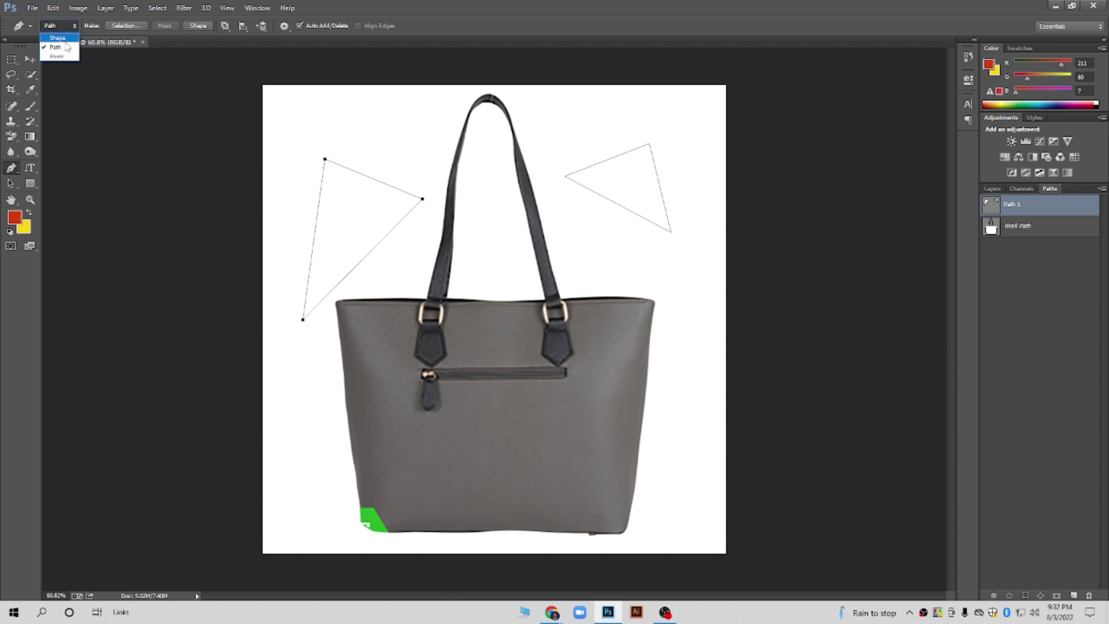
left_click(57, 38)
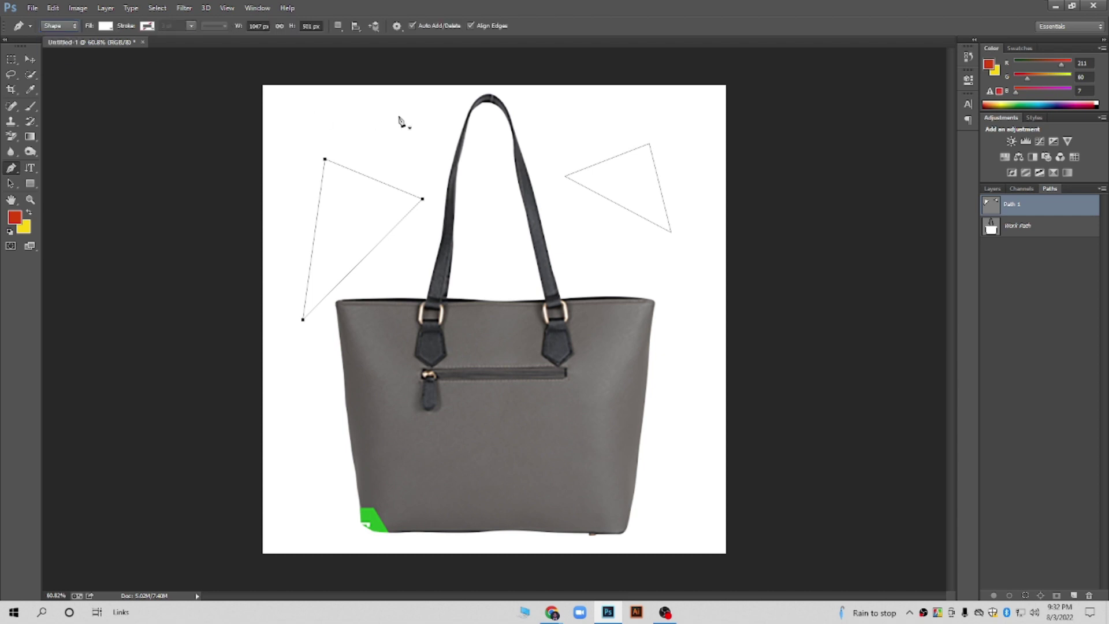
left_click(388, 130)
left_click(518, 127)
left_click(506, 220)
left_click(370, 198)
left_click(389, 130)
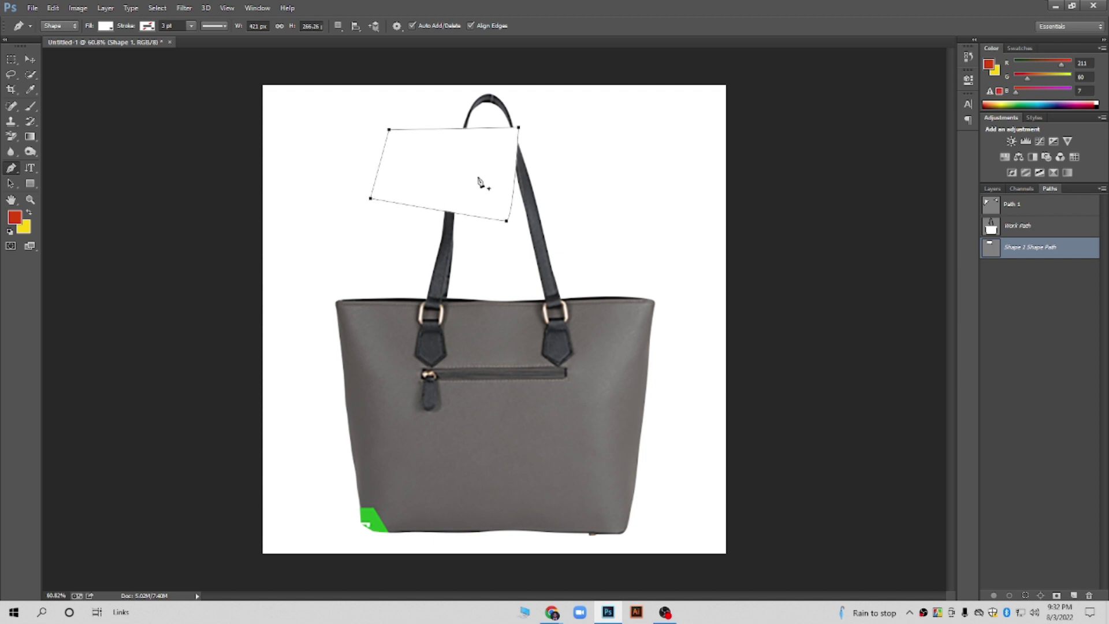
Give the shape a magenta fill and draw a second quadrilateral at the upper right
left_click(106, 26)
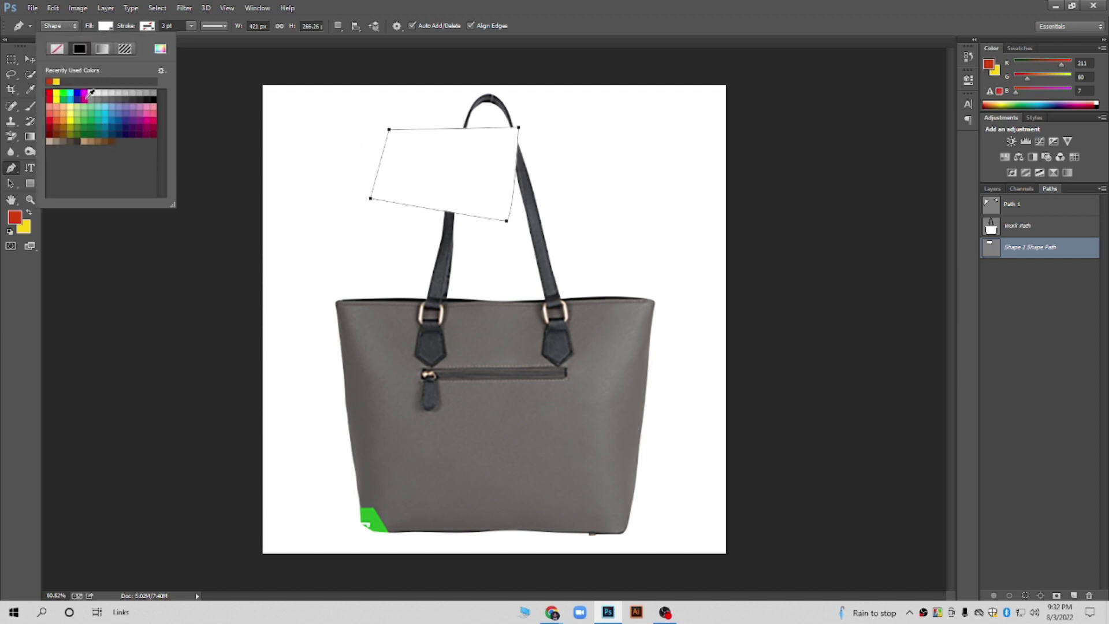
left_click(87, 96)
left_click(587, 131)
left_click(667, 145)
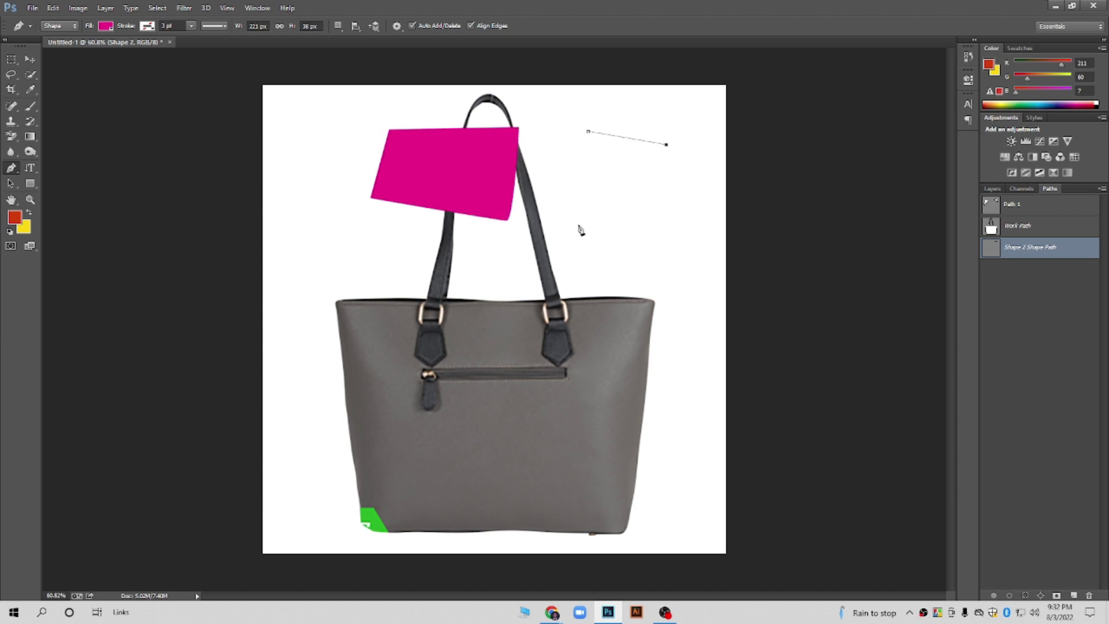
left_click(661, 249)
left_click(576, 219)
left_click(588, 131)
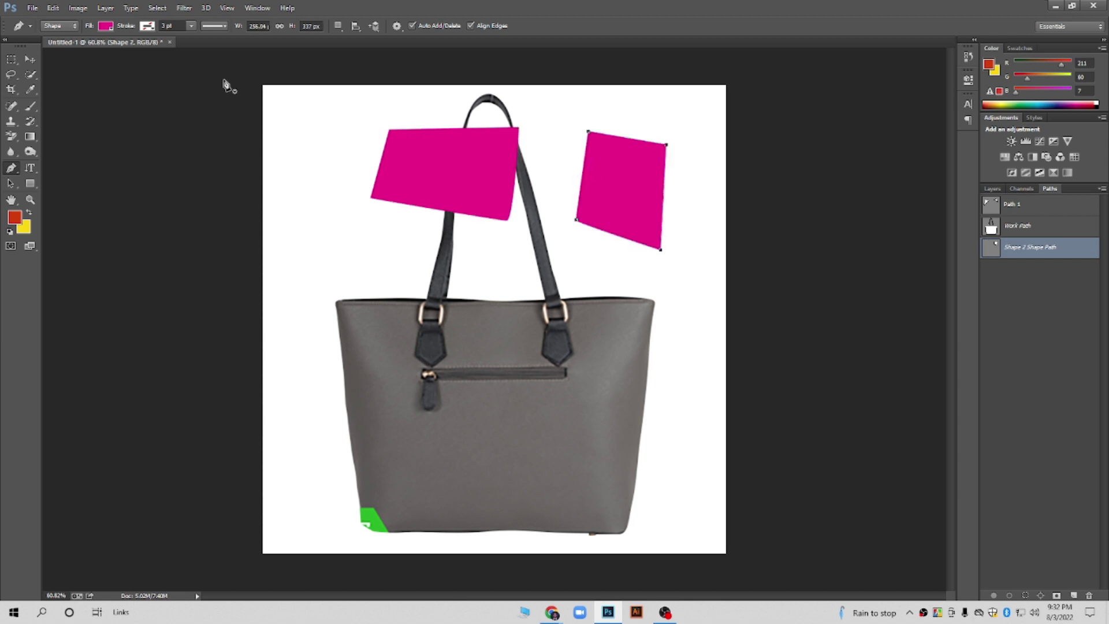
Select both magenta Shape layers and delete them
left_click(30, 59)
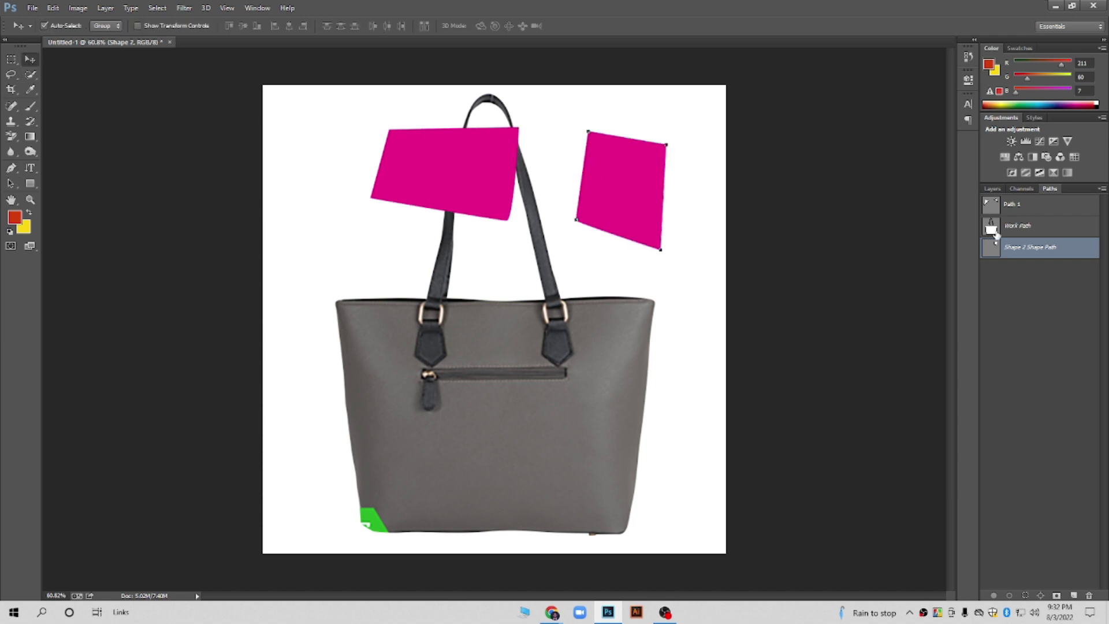
left_click(993, 188)
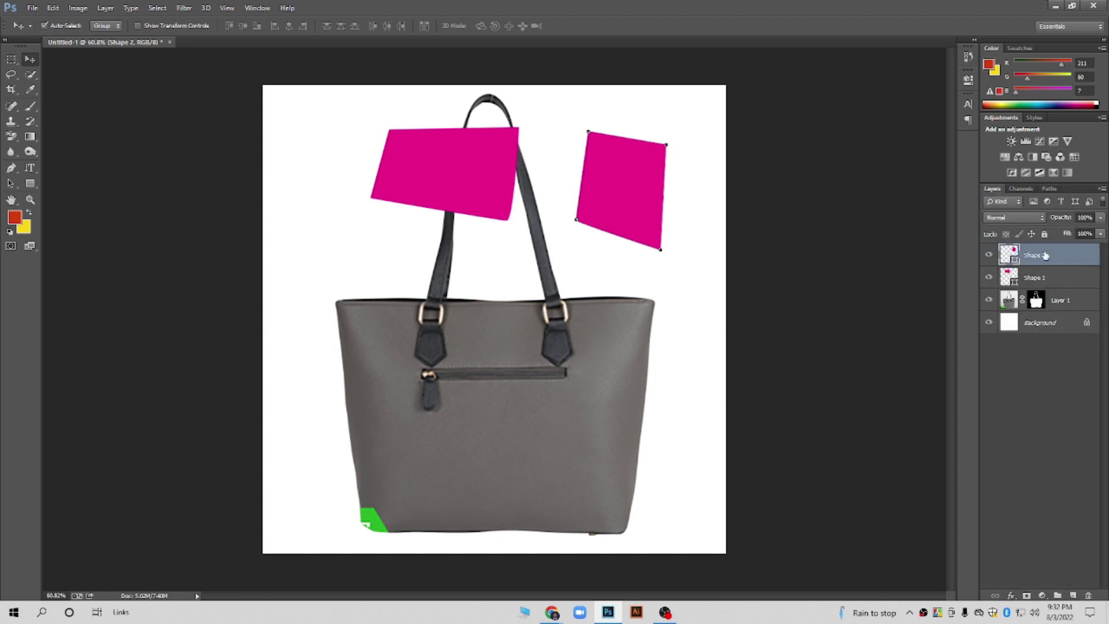
left_click(1053, 280)
left_click(1045, 255)
key("Delete")
key("Delete")
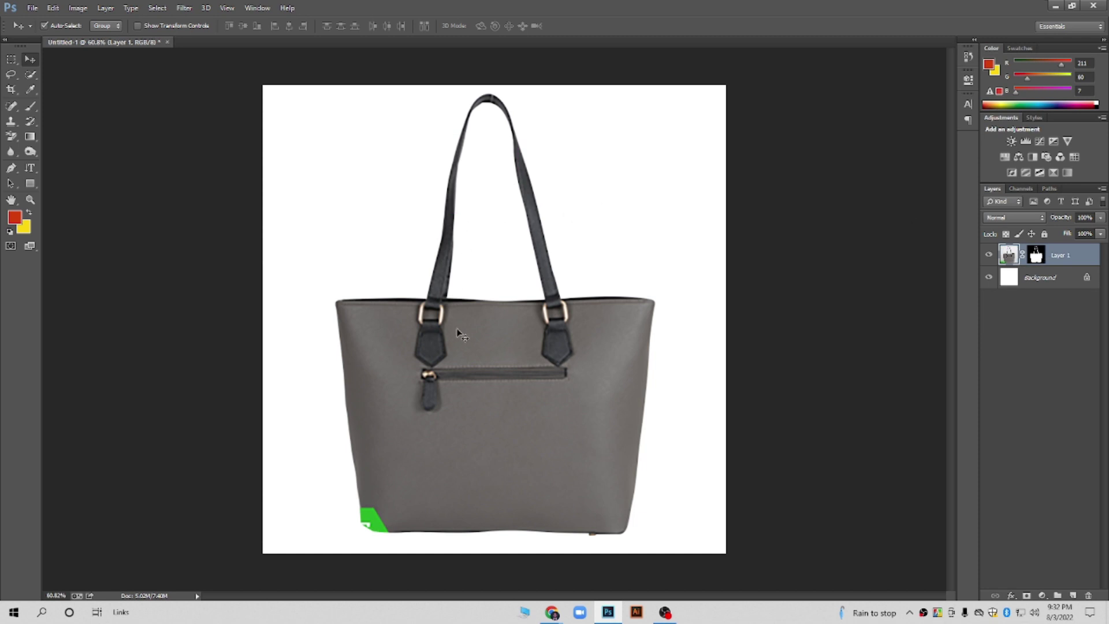
Fit the whole image in the window and duplicate the bag layer as Layer 1 copy
scroll(462, 335, "up", 5)
scroll(483, 347, "down", 3)
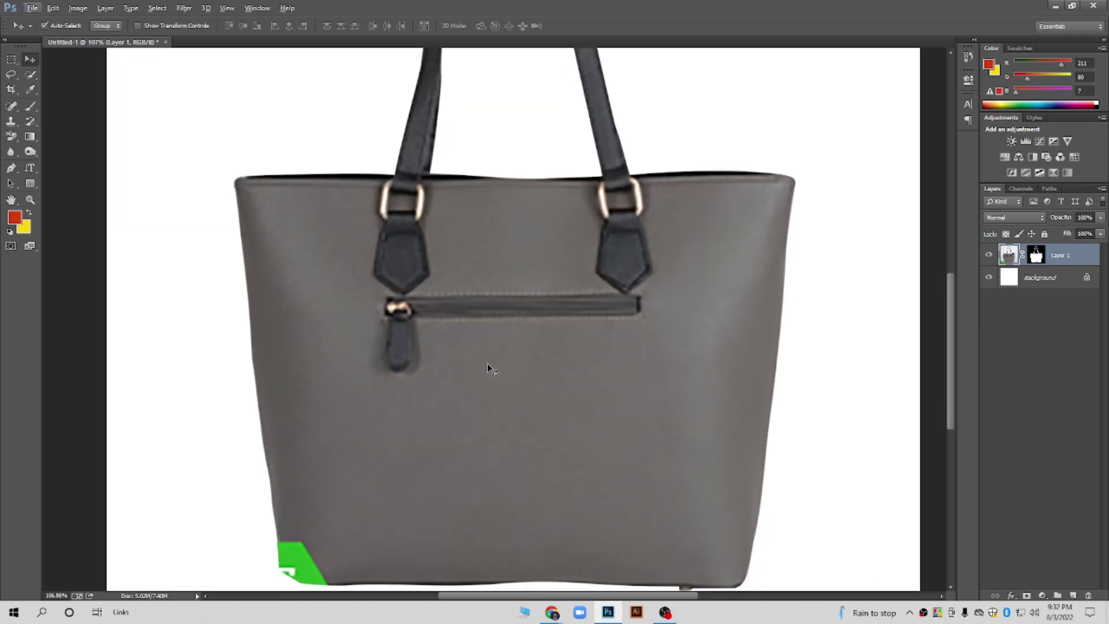
scroll(487, 363, "down", 2)
scroll(487, 363, "down", 3)
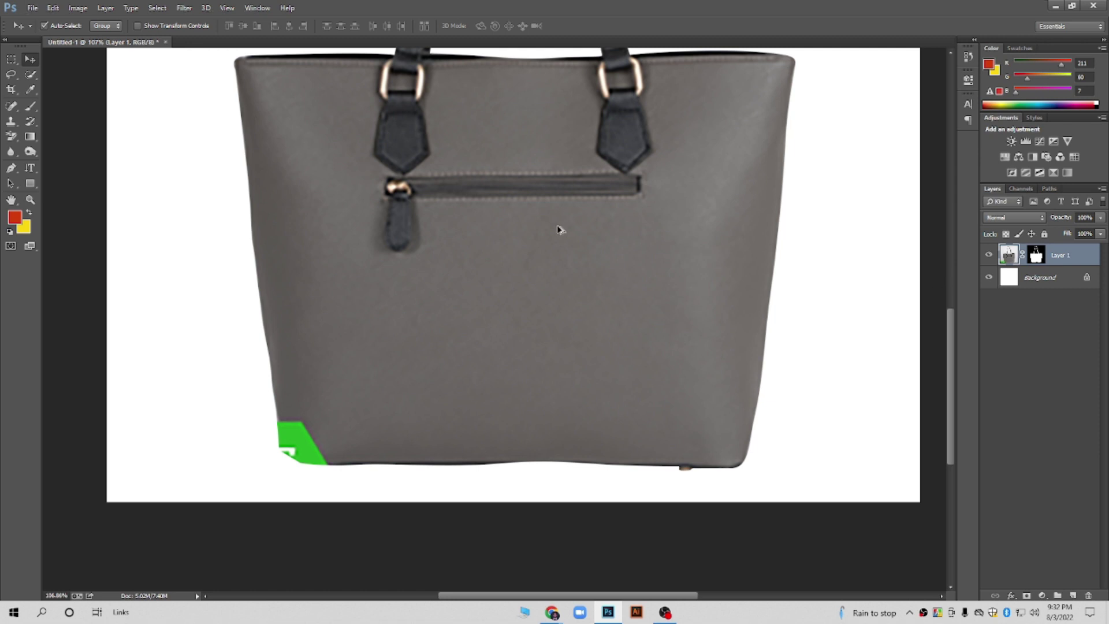
key("ctrl+0")
left_click_drag(1079, 264, 1073, 596)
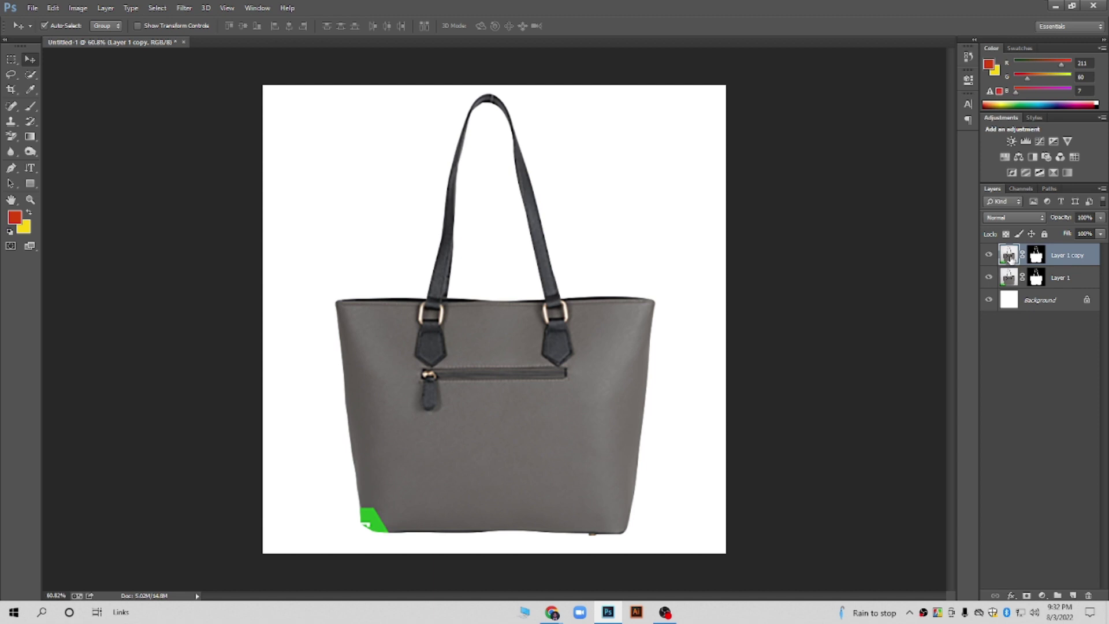
Load the Layer 1 copy mask as a selection and zoom to the green-marked lower-left corner
left_click(1035, 260, "ctrl")
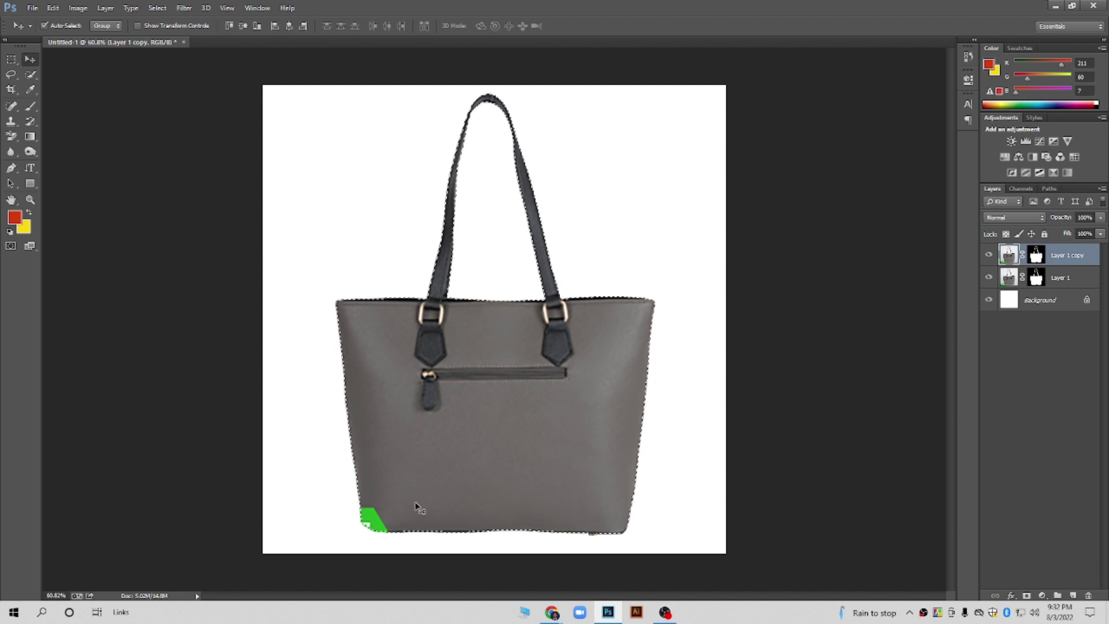
scroll(339, 548, "up", 3)
scroll(371, 528, "up", 2)
mouse_move(421, 532)
left_mouse_down()
mouse_move(458, 389)
mouse_move(259, 352)
left_mouse_up()
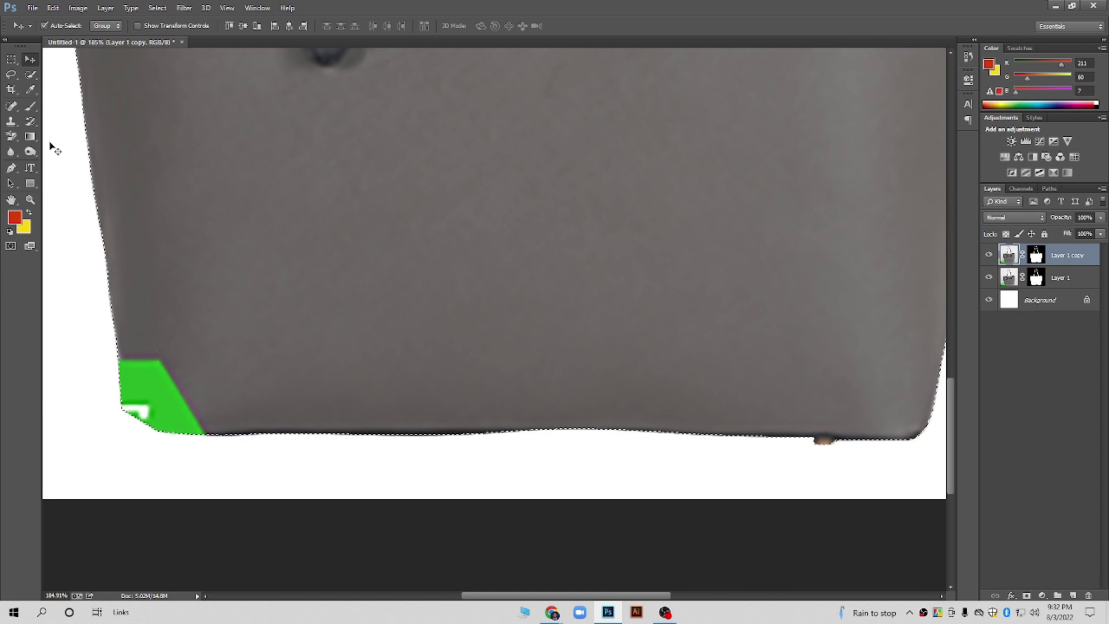
left_click(10, 122)
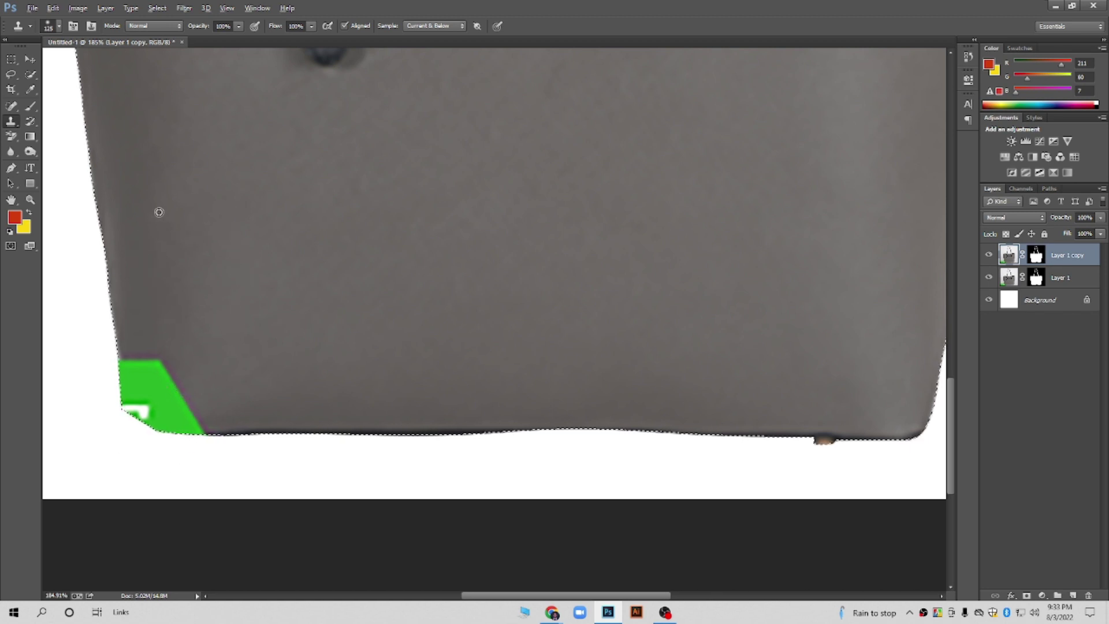
Clone clean grey over the green patch at the bag's lower-left corner
left_click(126, 243, "alt")
left_click_drag(148, 334, 136, 383)
left_click_drag(203, 376, 186, 402)
scroll(227, 344, "down", 3)
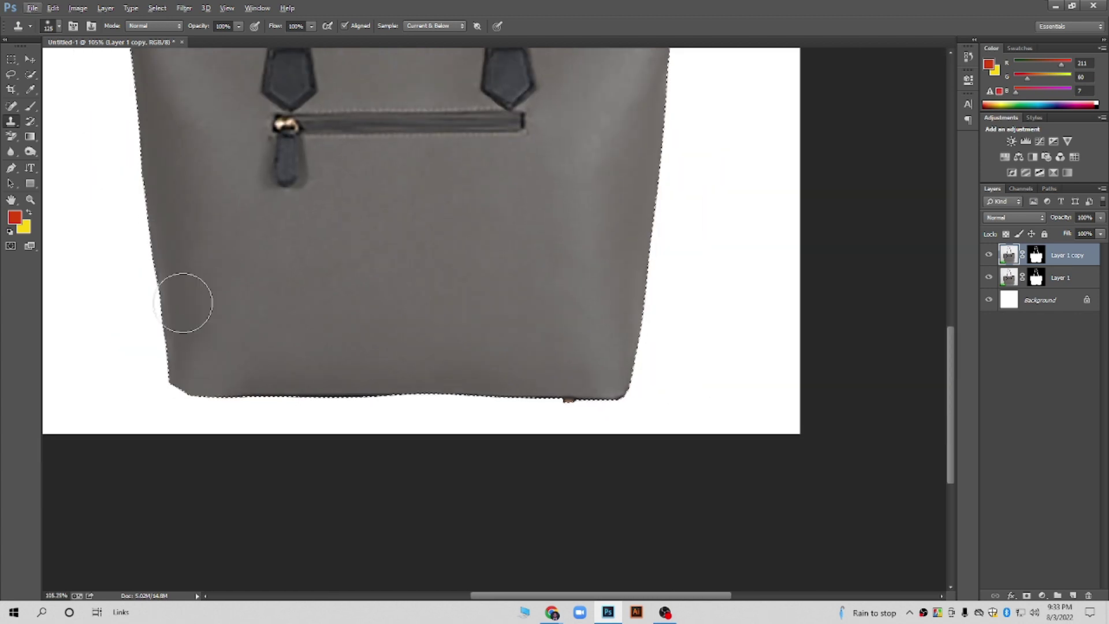
Deselect, permanently apply Layer 1 copy's mask, and hide Layer 1
left_click(30, 62)
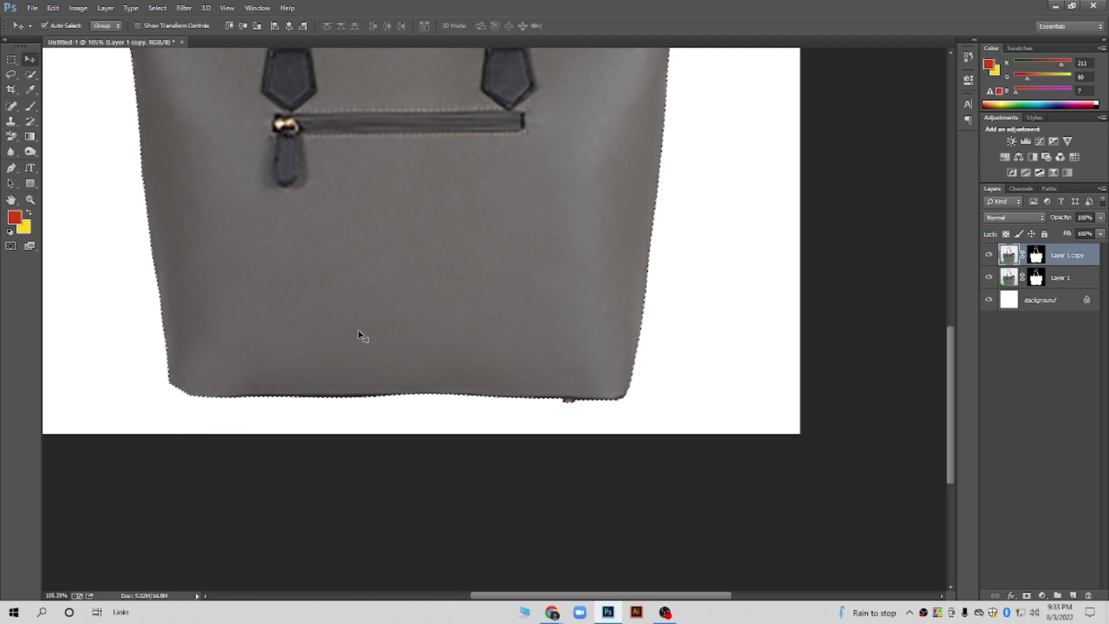
key("ctrl+d")
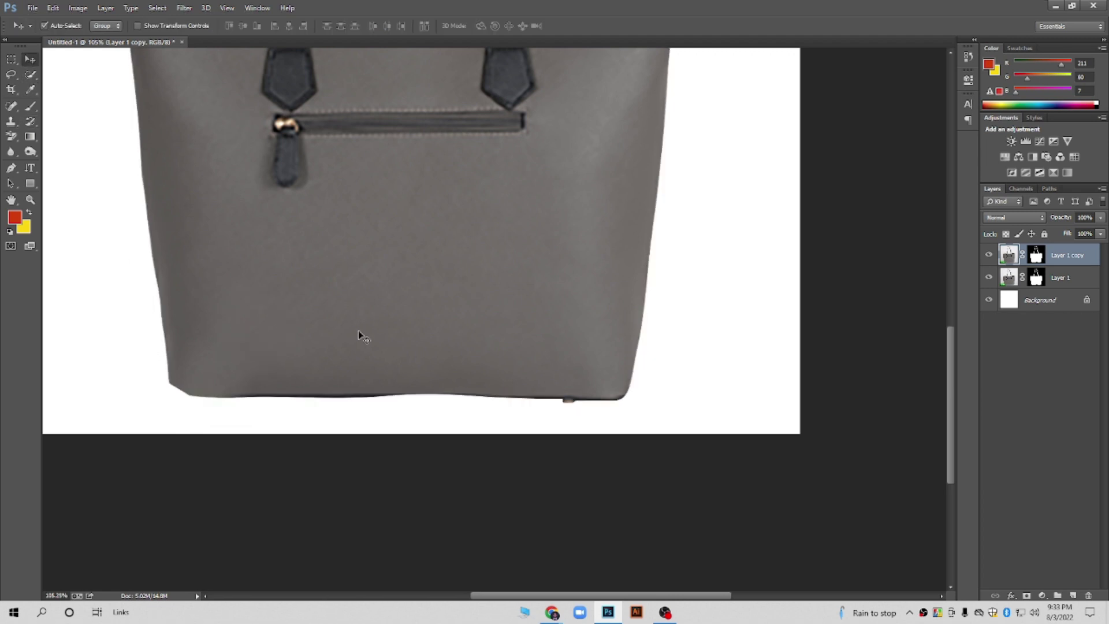
left_click(1037, 255)
right_click(1037, 256)
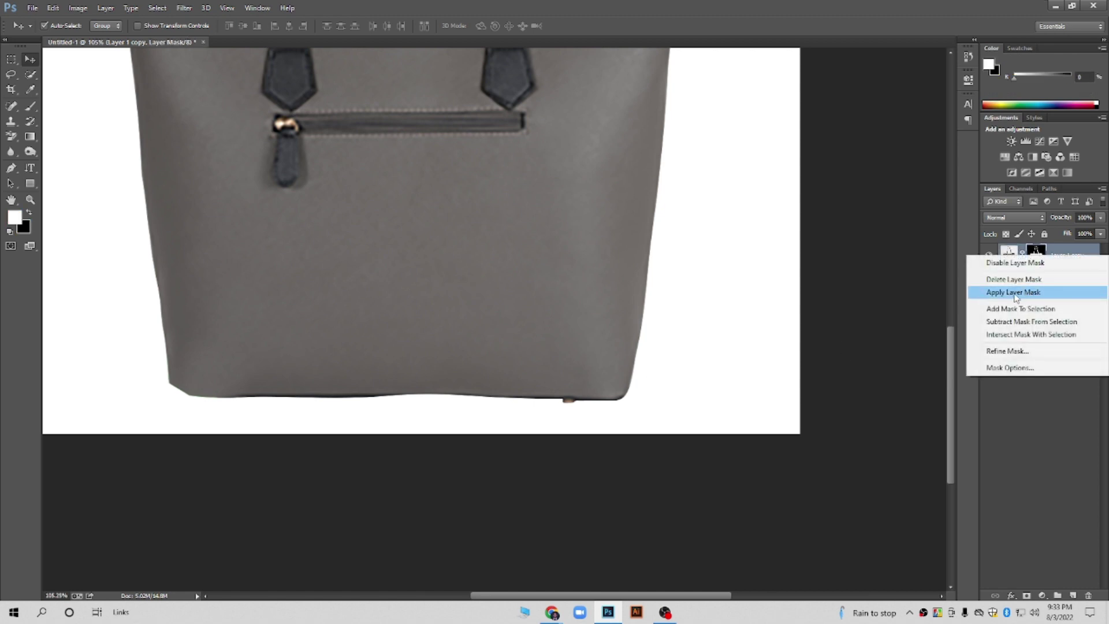
left_click(1035, 294)
left_click(988, 278)
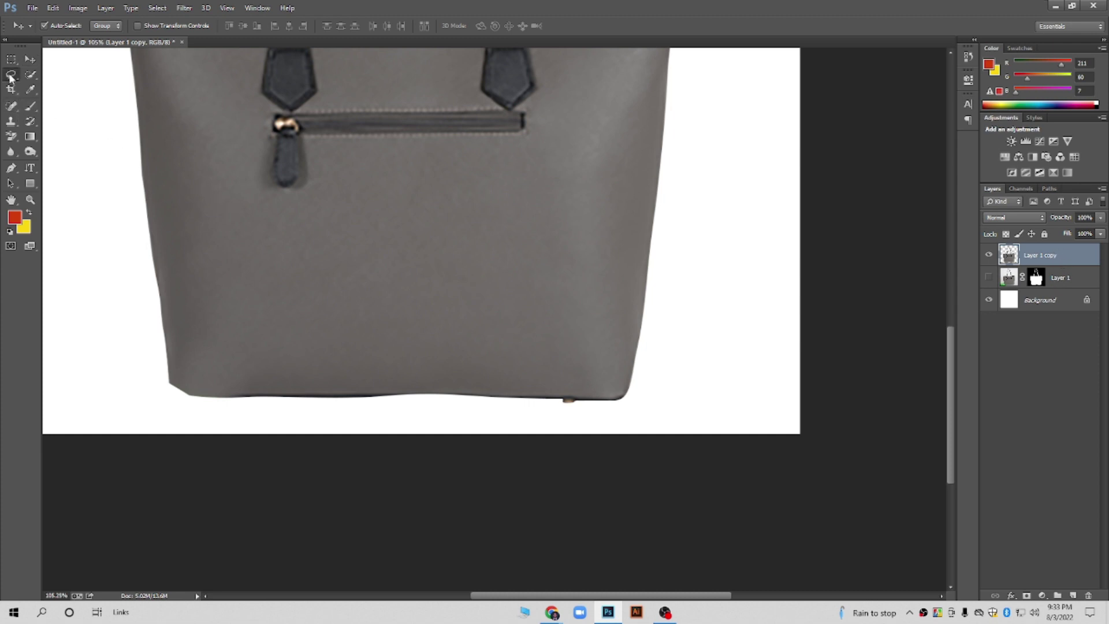
key("l")
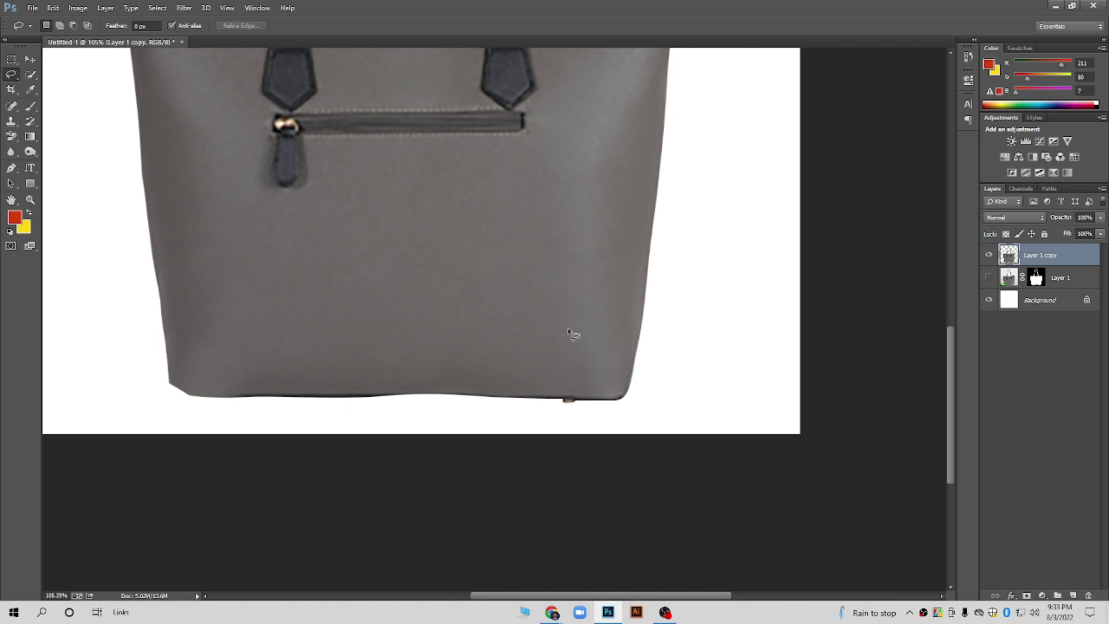
left_click_drag(613, 196, 526, 220)
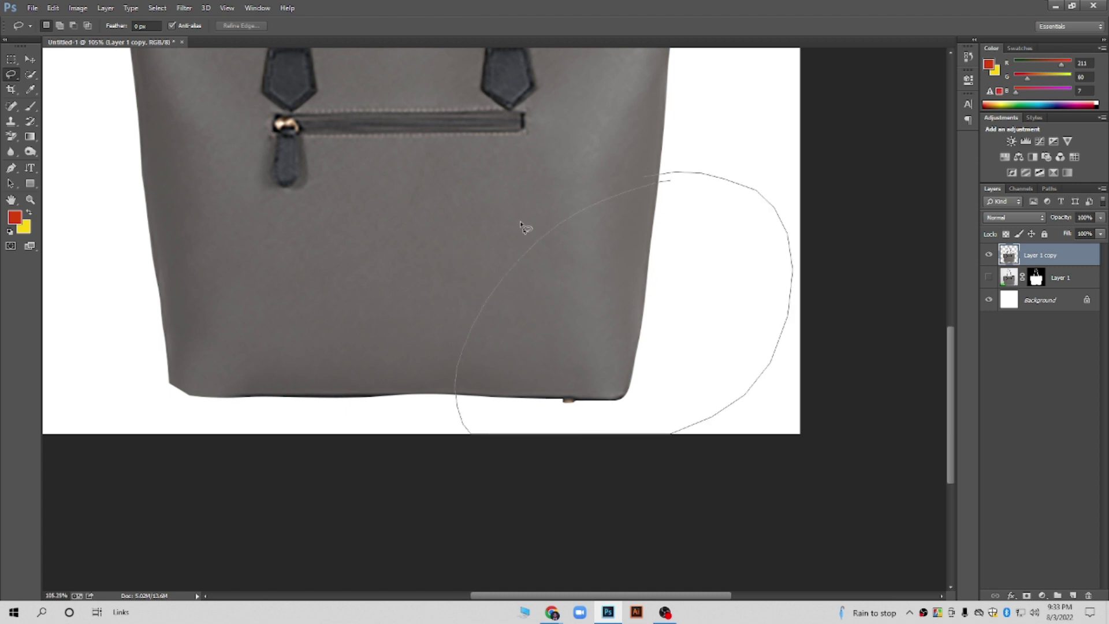
right_click(581, 277)
left_click(621, 368)
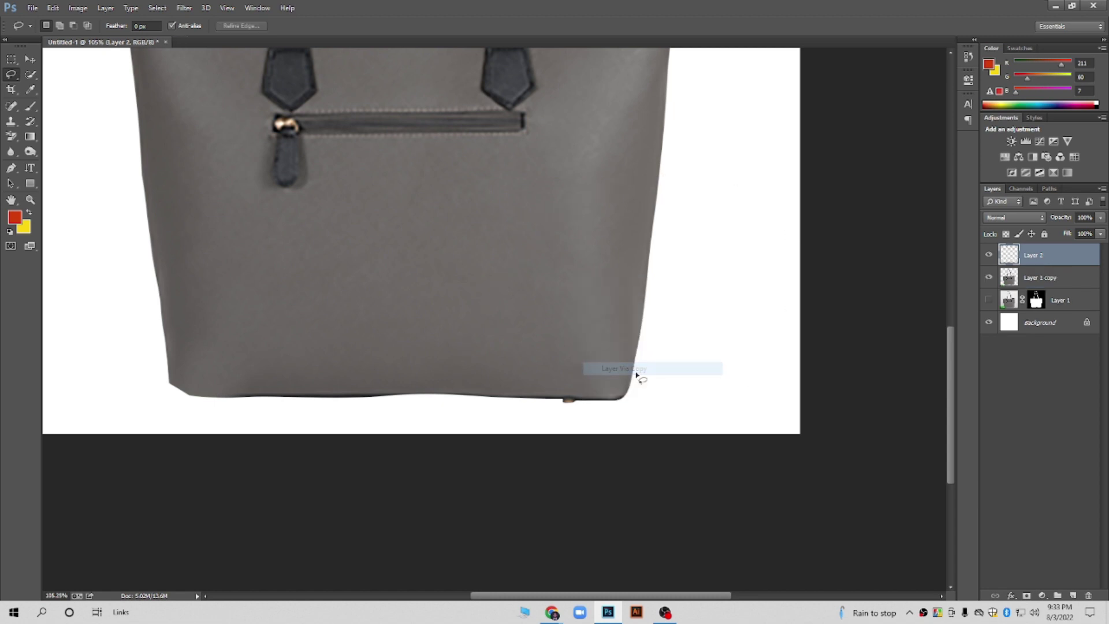
left_click(30, 59)
mouse_move(603, 321)
left_mouse_down()
mouse_move(723, 308)
mouse_move(241, 316)
left_mouse_up()
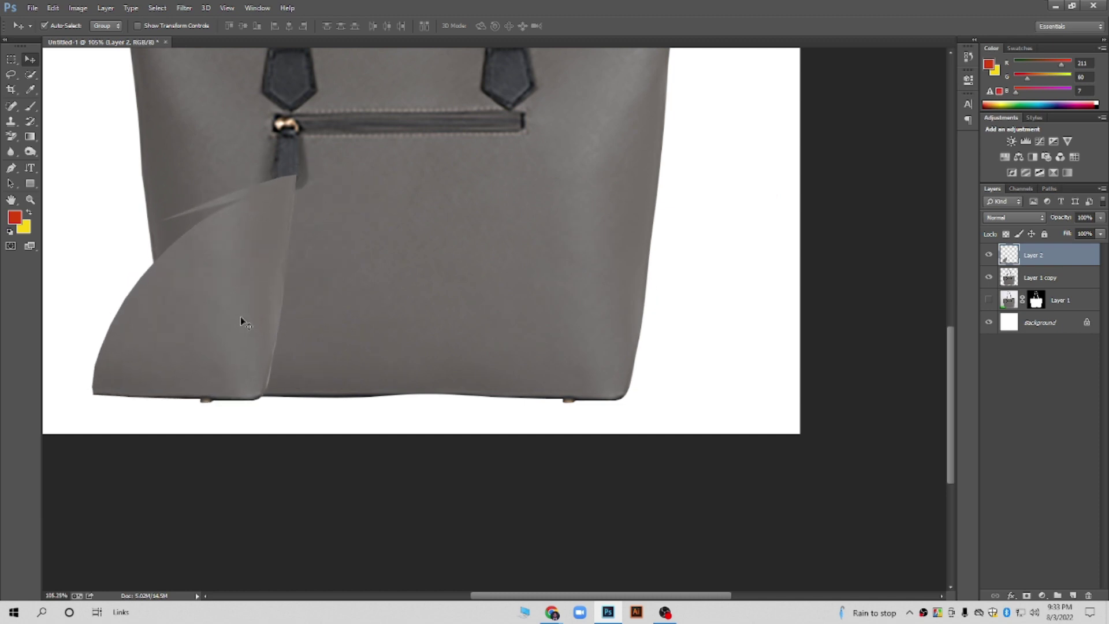
key("ctrl+t")
right_click(242, 282)
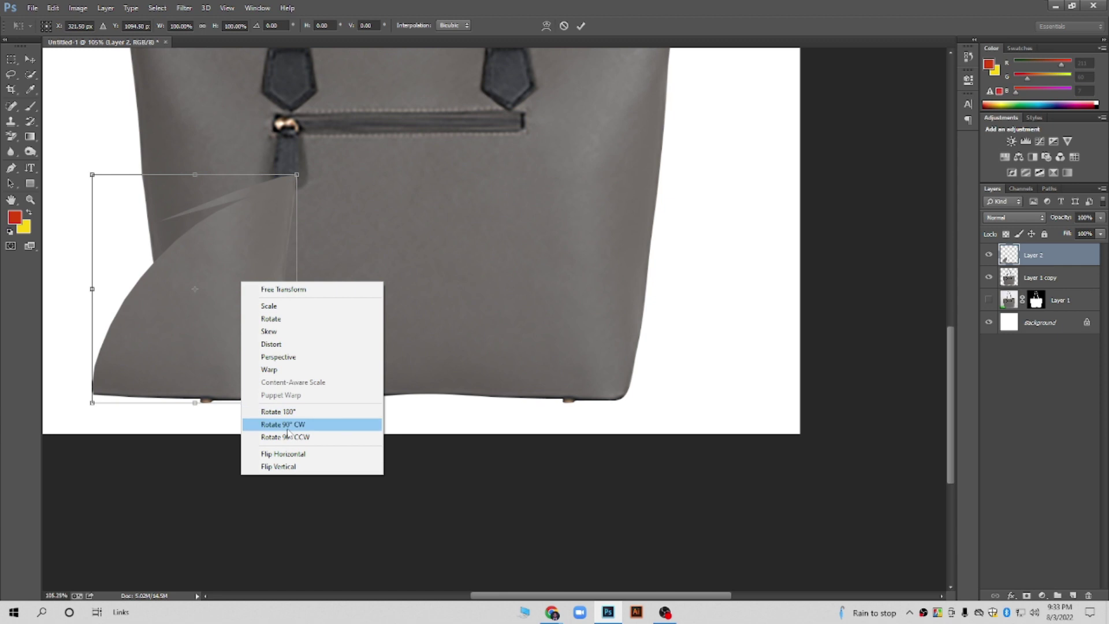
left_click(309, 454)
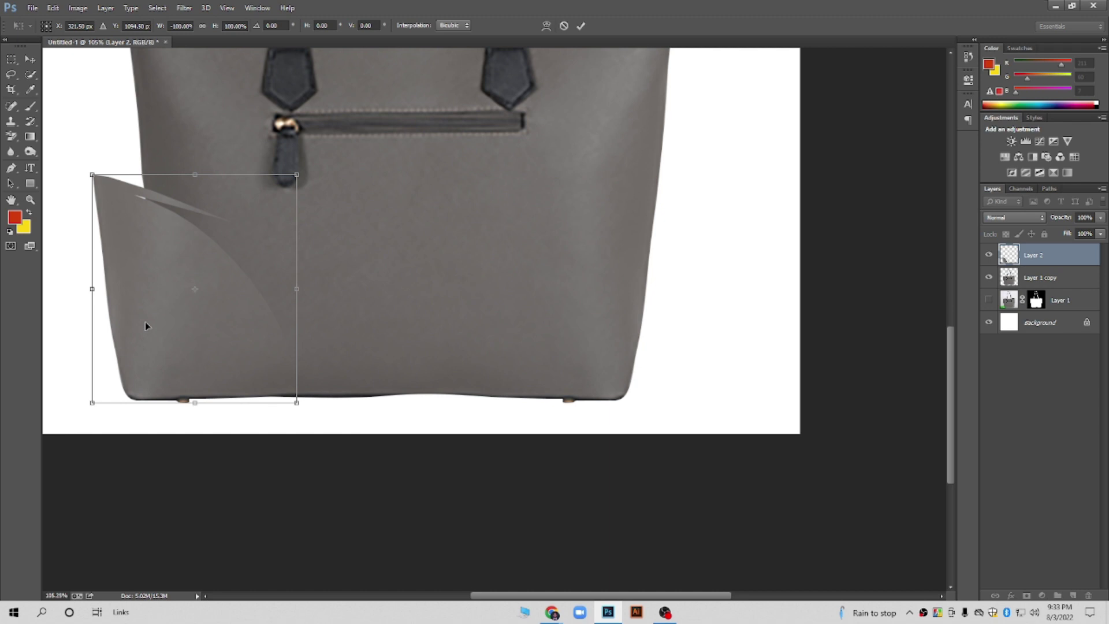
mouse_move(146, 326)
left_mouse_down()
mouse_move(193, 320)
mouse_move(182, 326)
left_mouse_up()
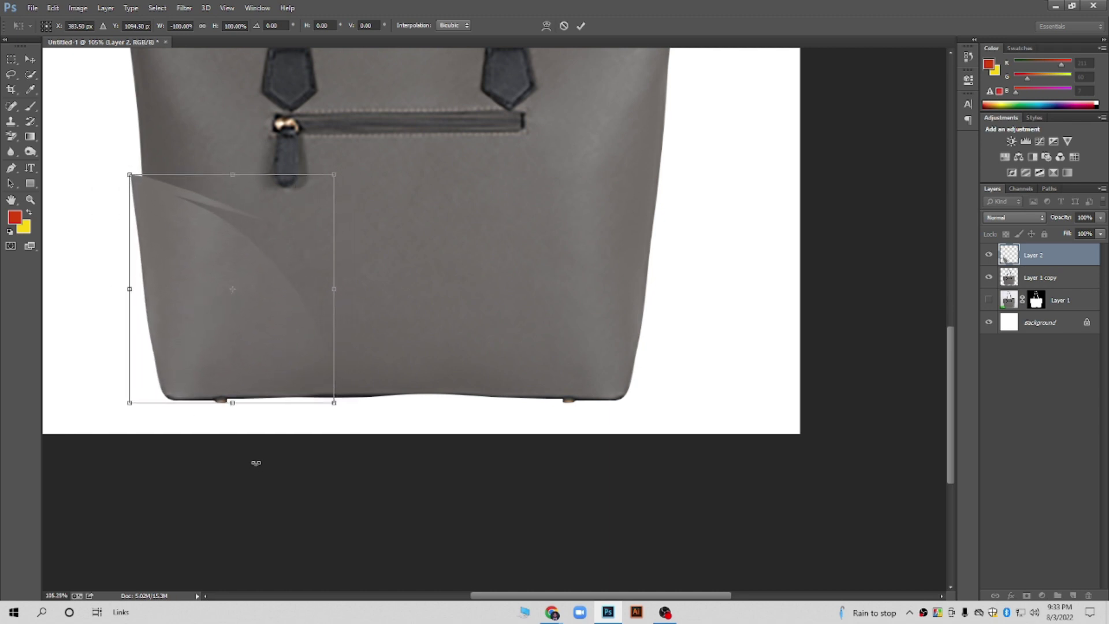
scroll(201, 343, "up", 2)
scroll(201, 343, "up", 2)
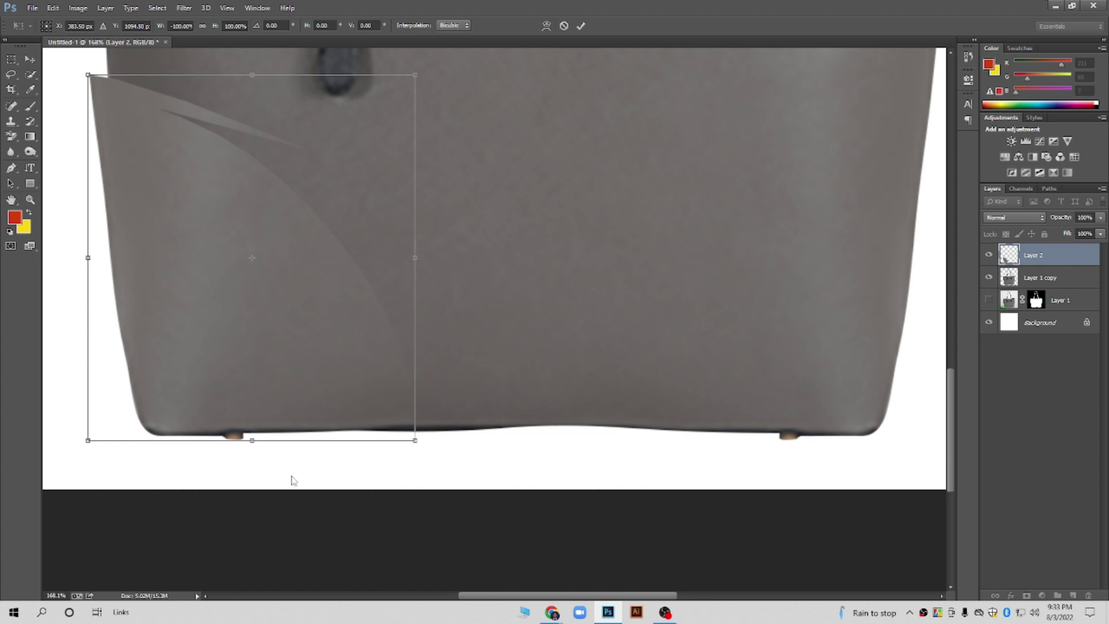
scroll(342, 409, "up", 2)
scroll(342, 409, "up", 2)
mouse_move(342, 408)
left_mouse_down()
mouse_move(335, 328)
mouse_move(345, 375)
left_mouse_up()
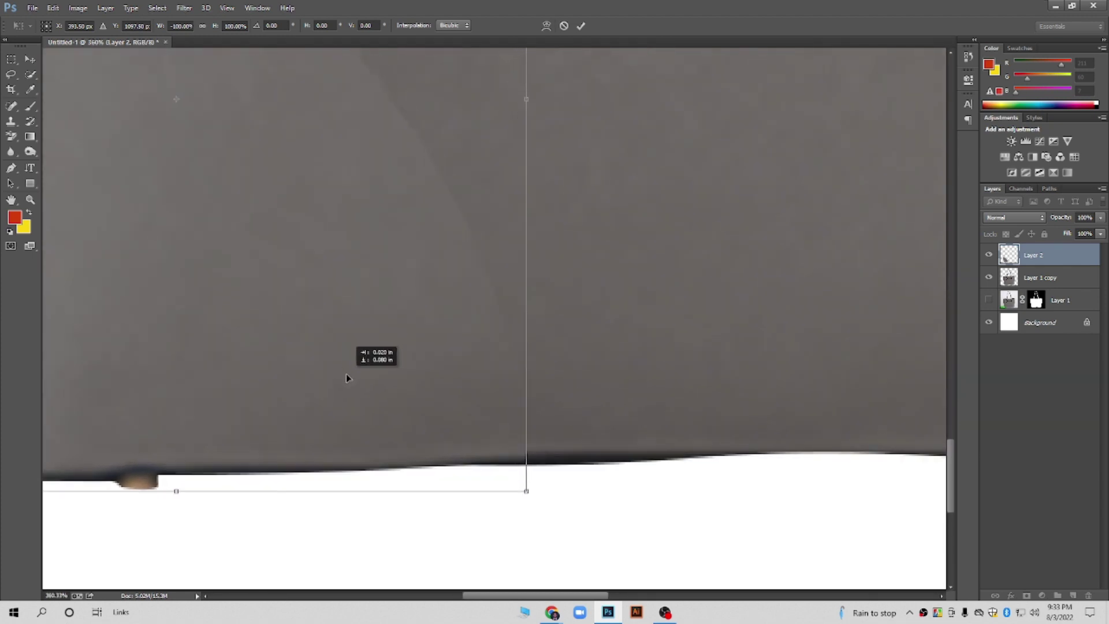
scroll(345, 375, "down", 2)
scroll(346, 380, "down", 2)
left_click_drag(332, 372, 335, 368)
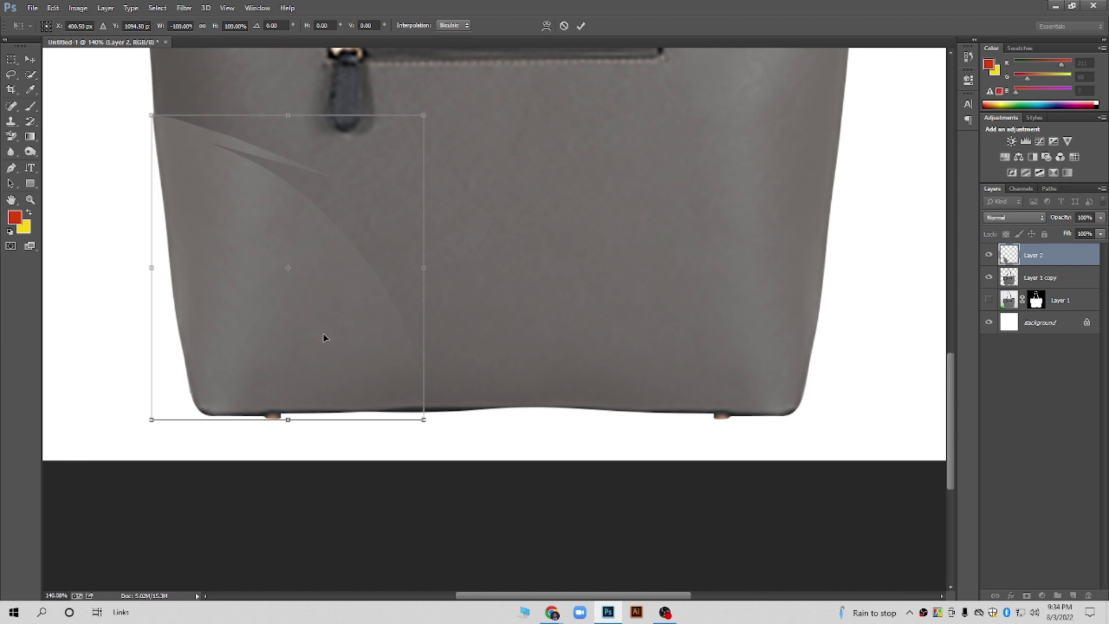
key("Return")
key("ctrl+0")
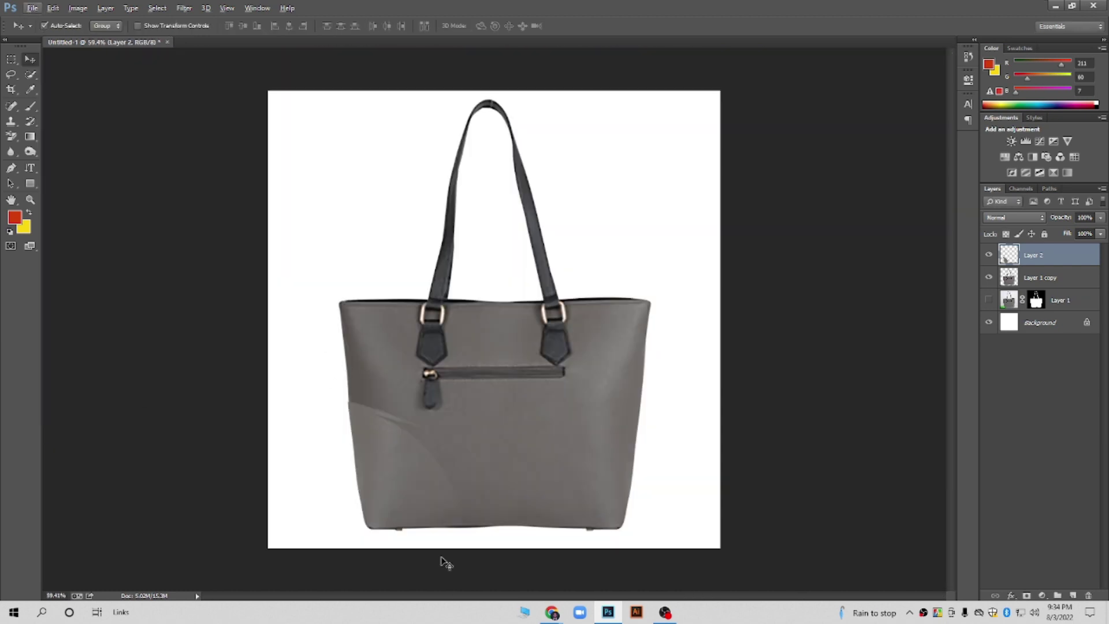
scroll(408, 550, "up", 1)
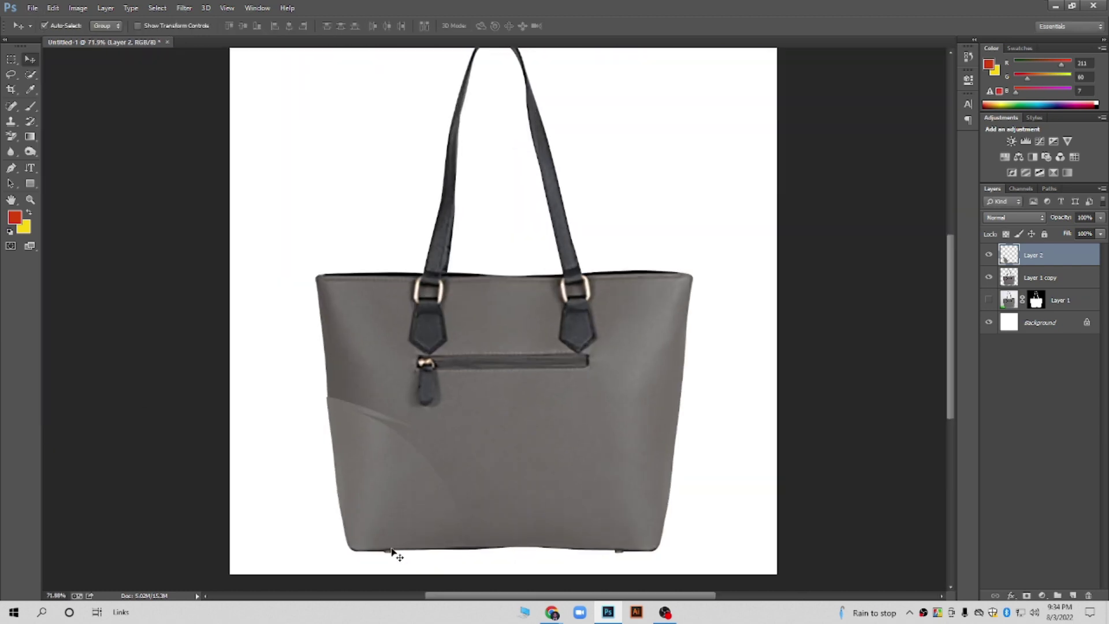
scroll(394, 554, "up", 1)
scroll(396, 548, "up", 1)
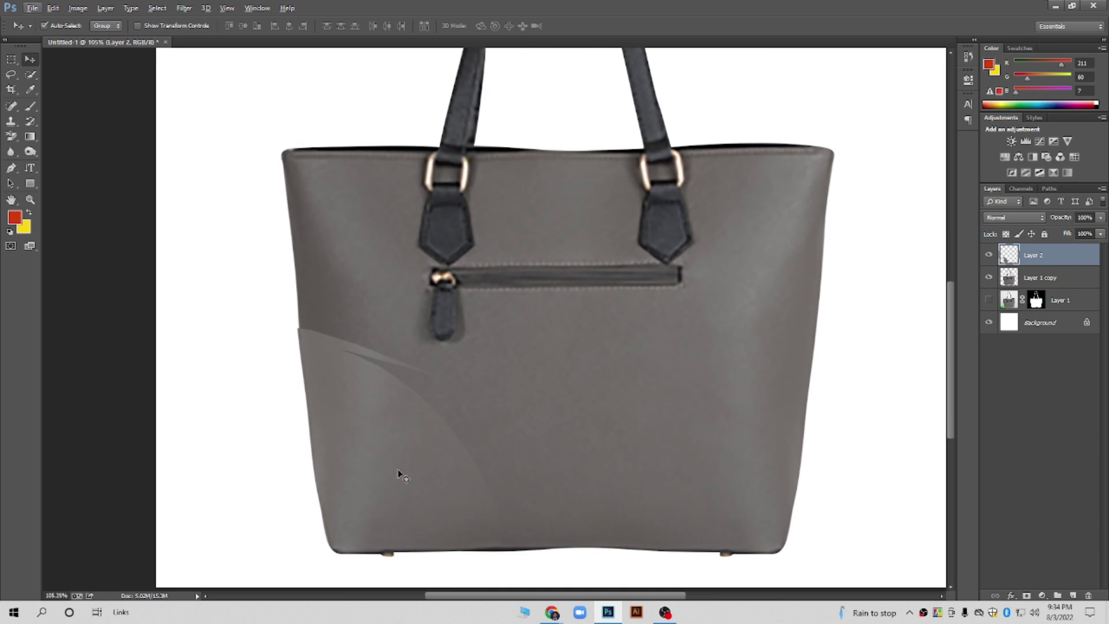
key("Delete")
scroll(705, 422, "down", 2)
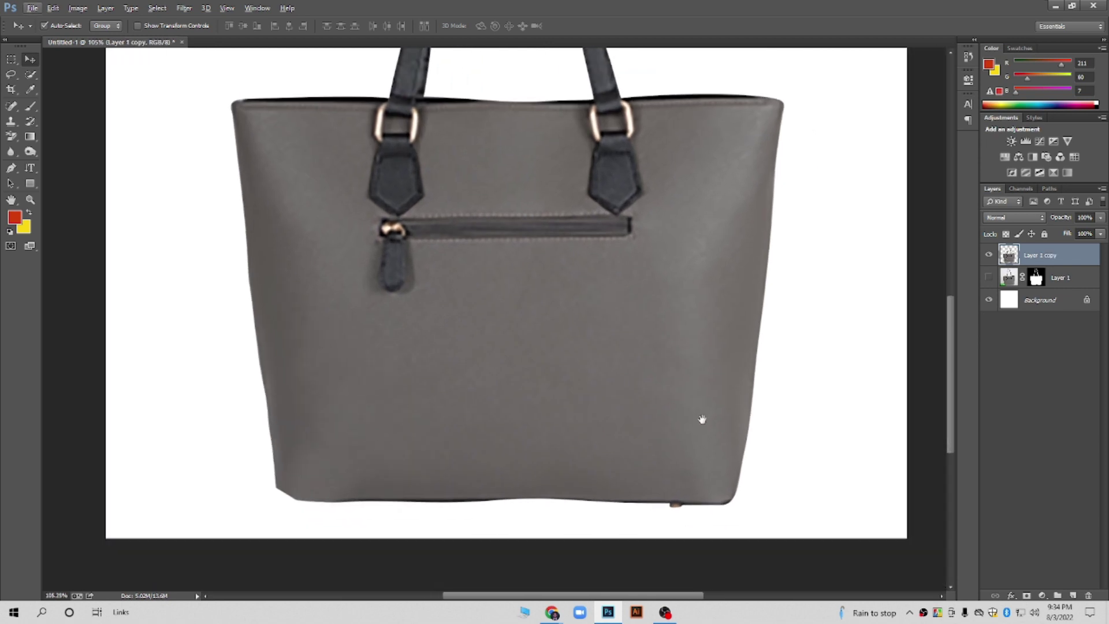
scroll(705, 422, "right", 2)
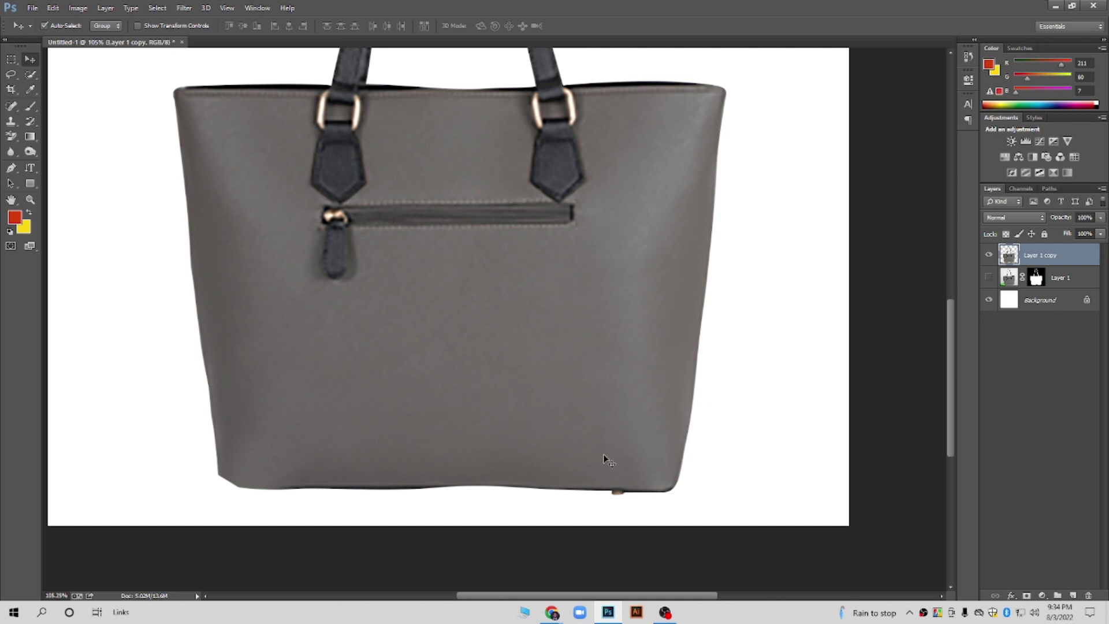
left_click(10, 74)
scroll(725, 391, "down", 2)
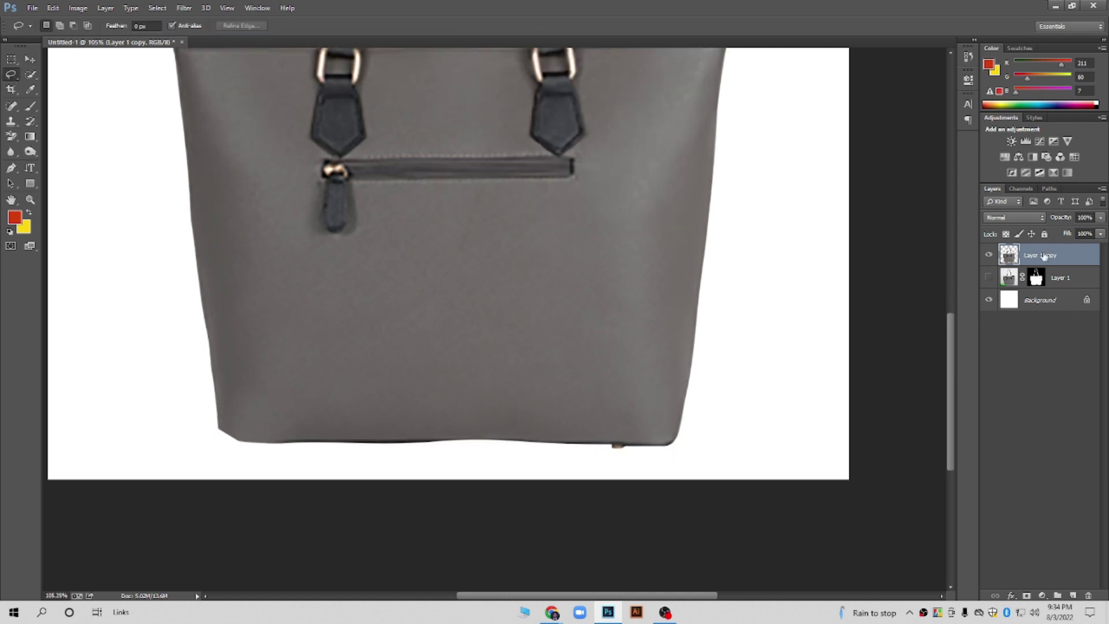
left_click(989, 254)
scroll(733, 263, "down", 1)
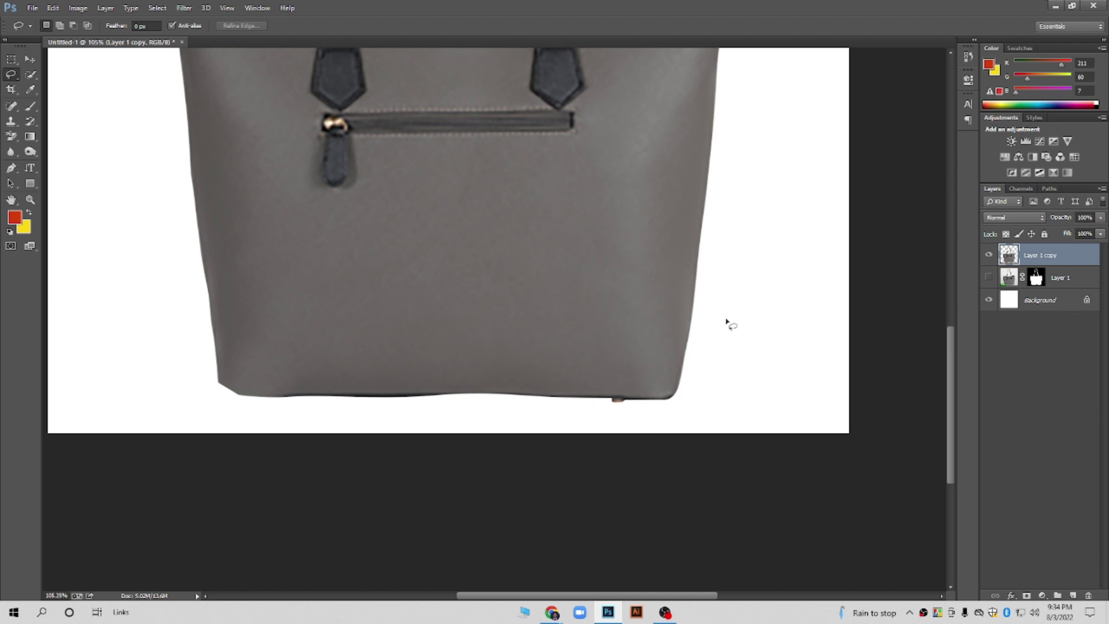
scroll(649, 441, "up", 2)
scroll(710, 300, "down", 1)
scroll(711, 300, "down", 1)
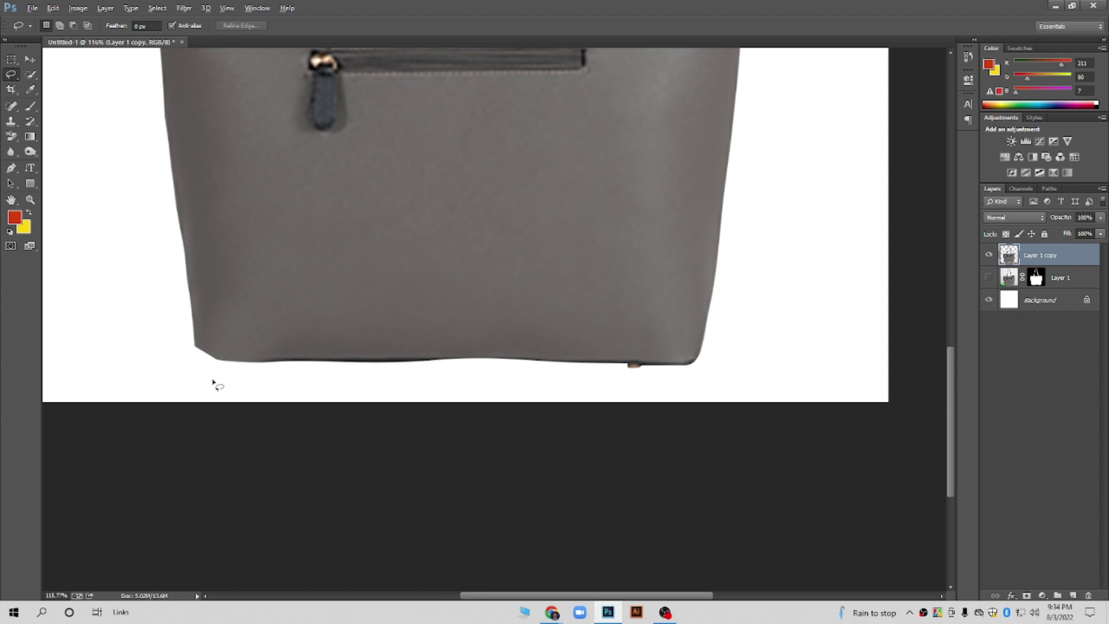
scroll(216, 384, "up", 2)
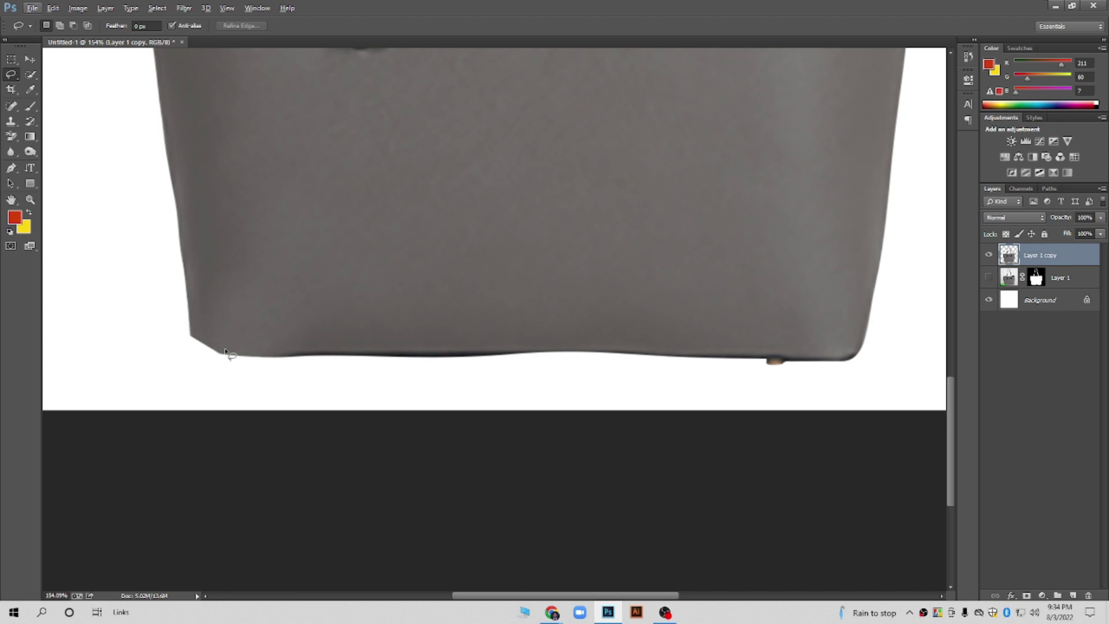
scroll(589, 353, "down", 2)
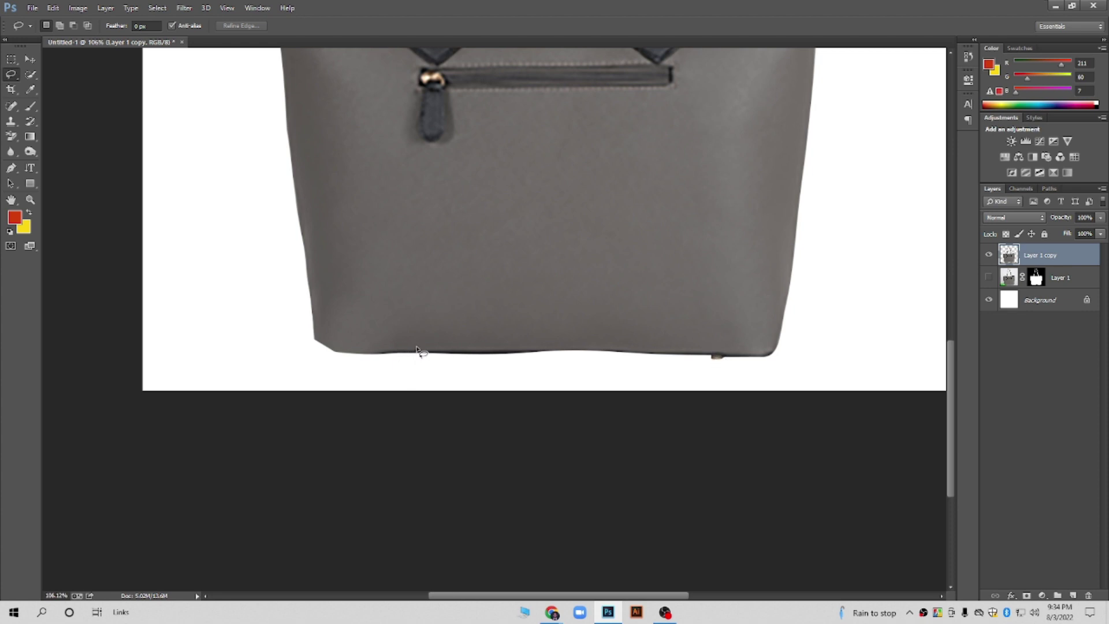
scroll(705, 376, "up", 1, "alt")
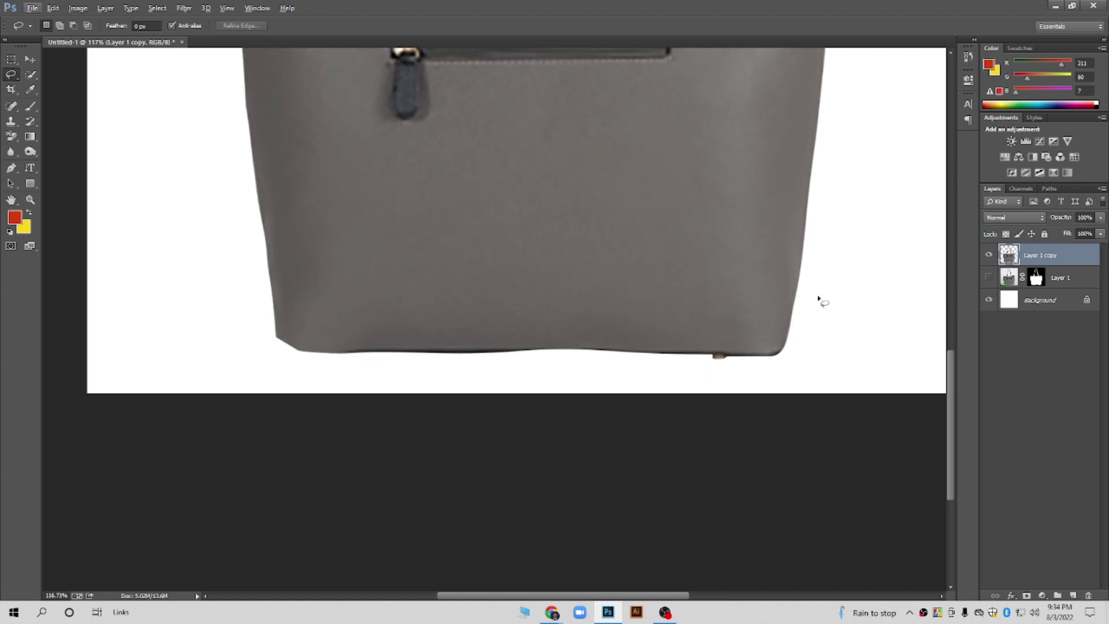
Lasso a loose selection around the bag's bottom-right corner
left_click_drag(826, 205, 838, 226)
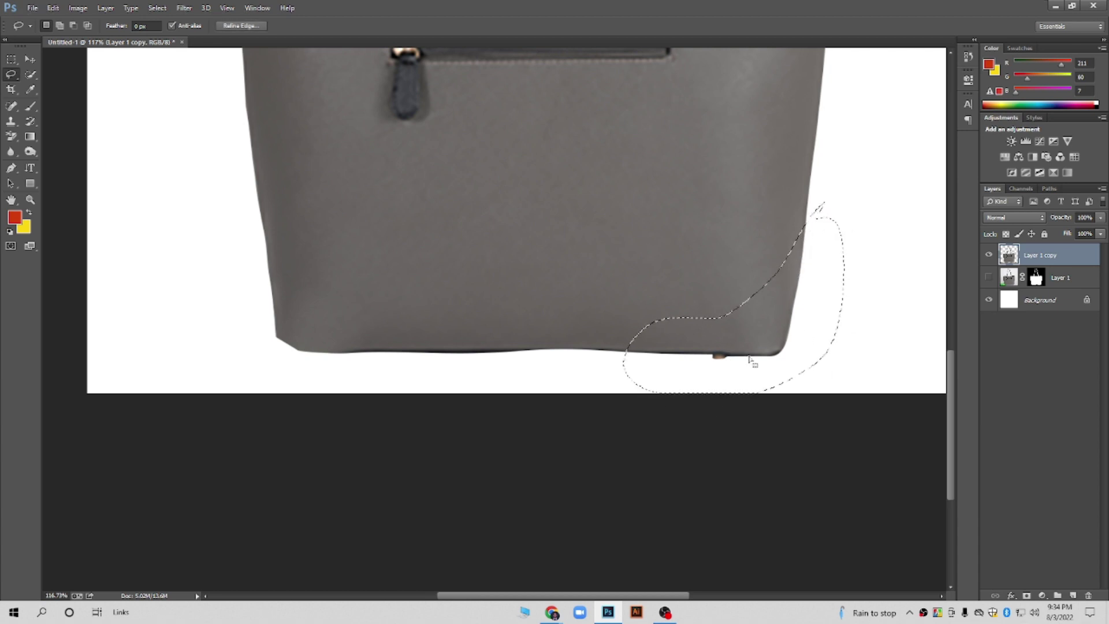
right_click(761, 313)
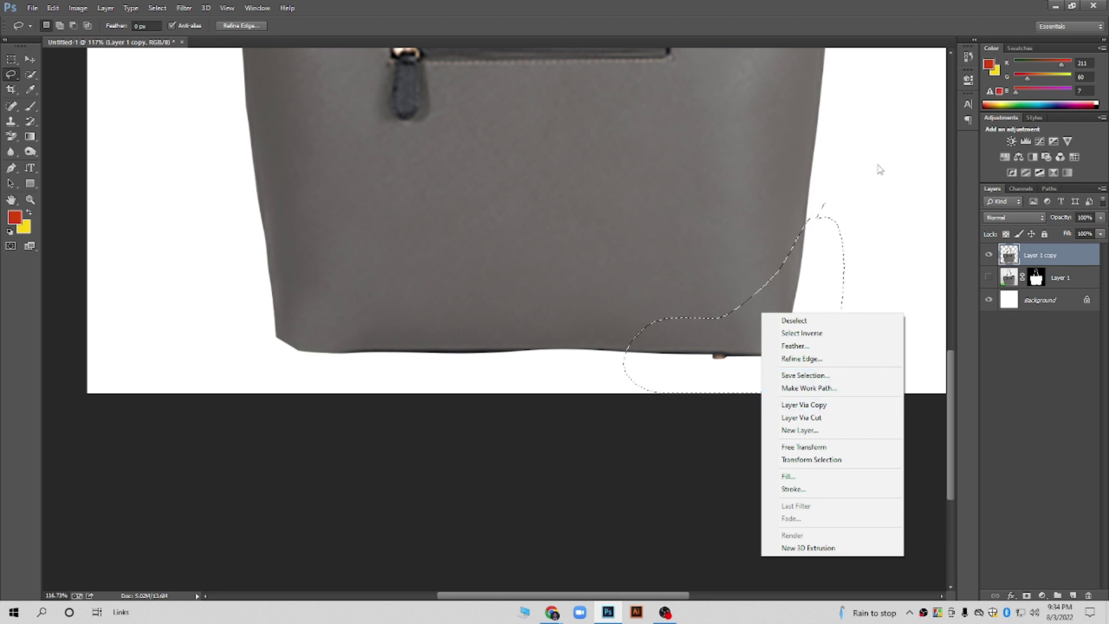
left_click(834, 202)
left_click_drag(834, 172, 716, 268)
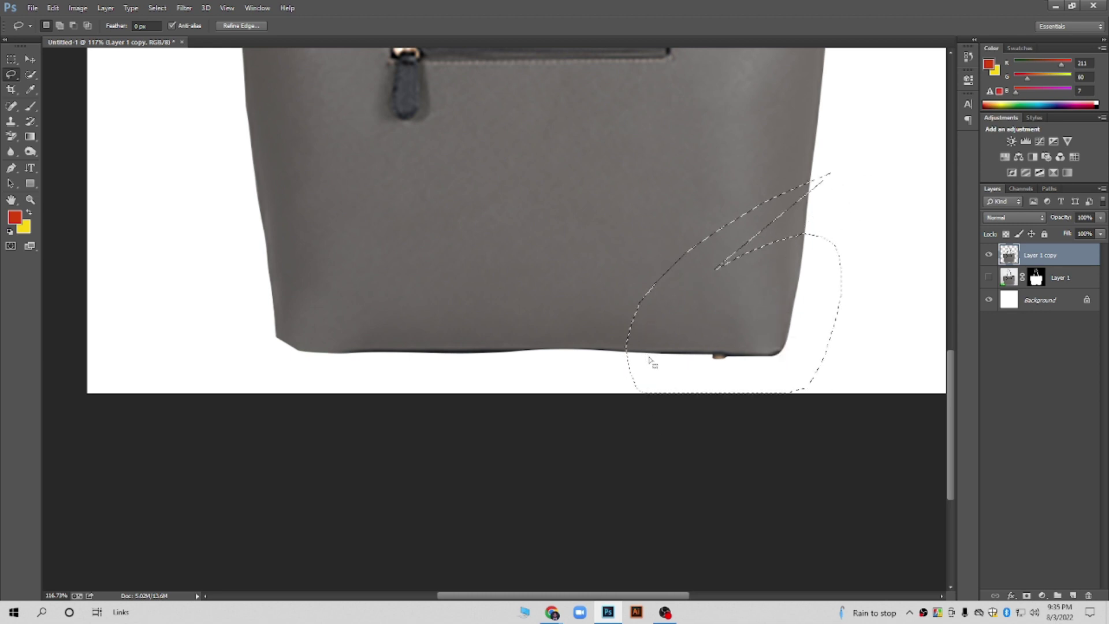
mouse_move(879, 213)
left_mouse_down()
mouse_move(825, 366)
mouse_move(770, 302)
left_mouse_up()
Copy the corner onto a new Layer 2 and move it left of the bag for transforming
right_click(767, 269)
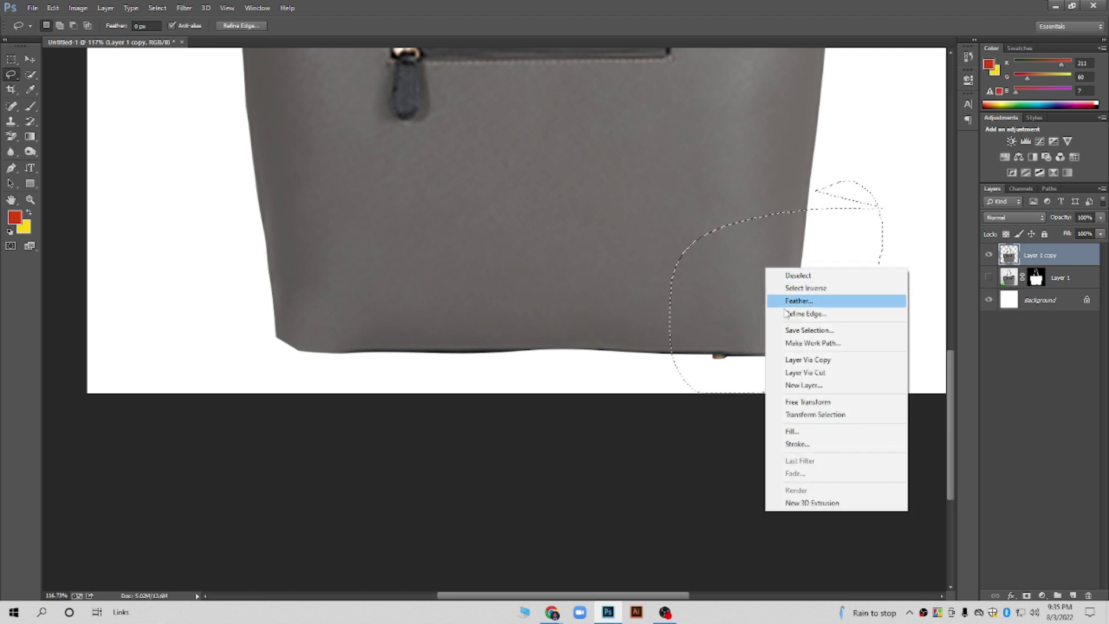
left_click(807, 359)
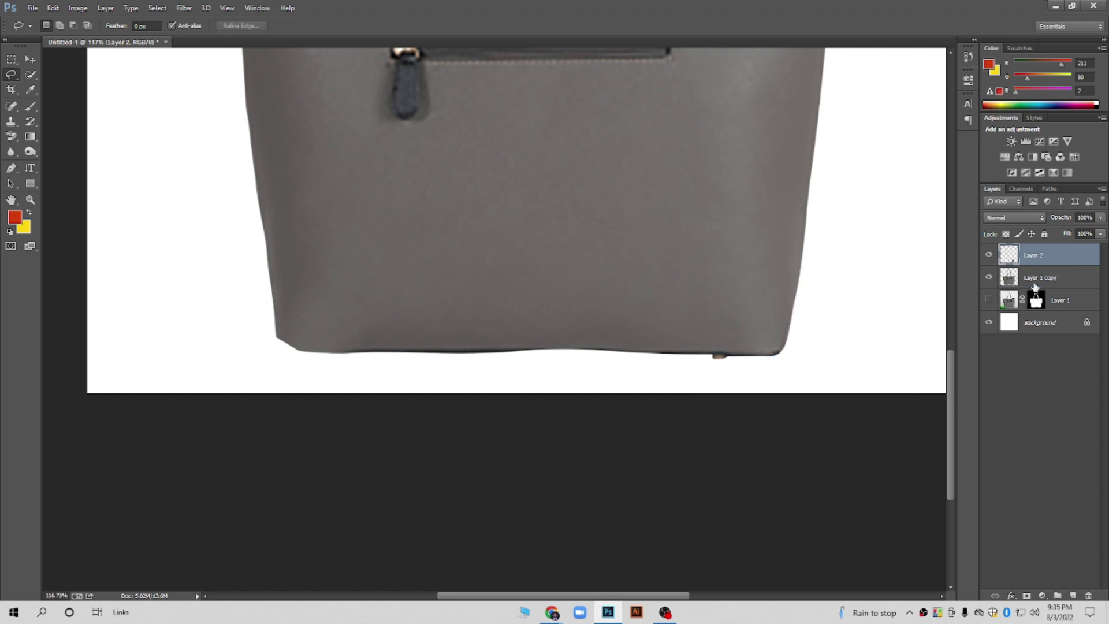
left_click(30, 59)
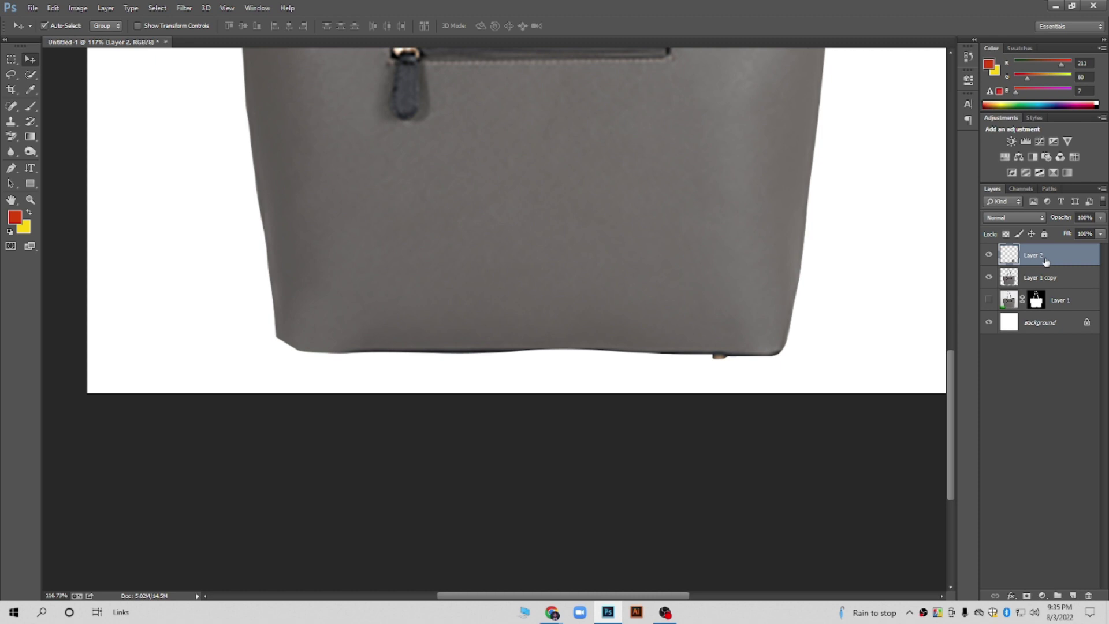
left_click_drag(760, 287, 211, 287)
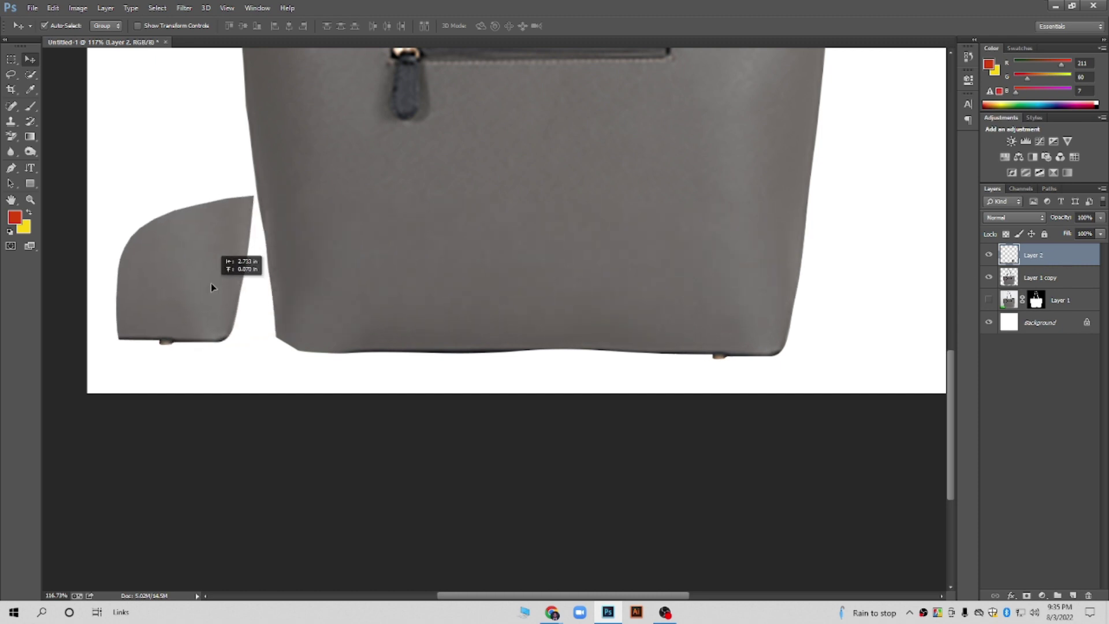
key("ctrl+t")
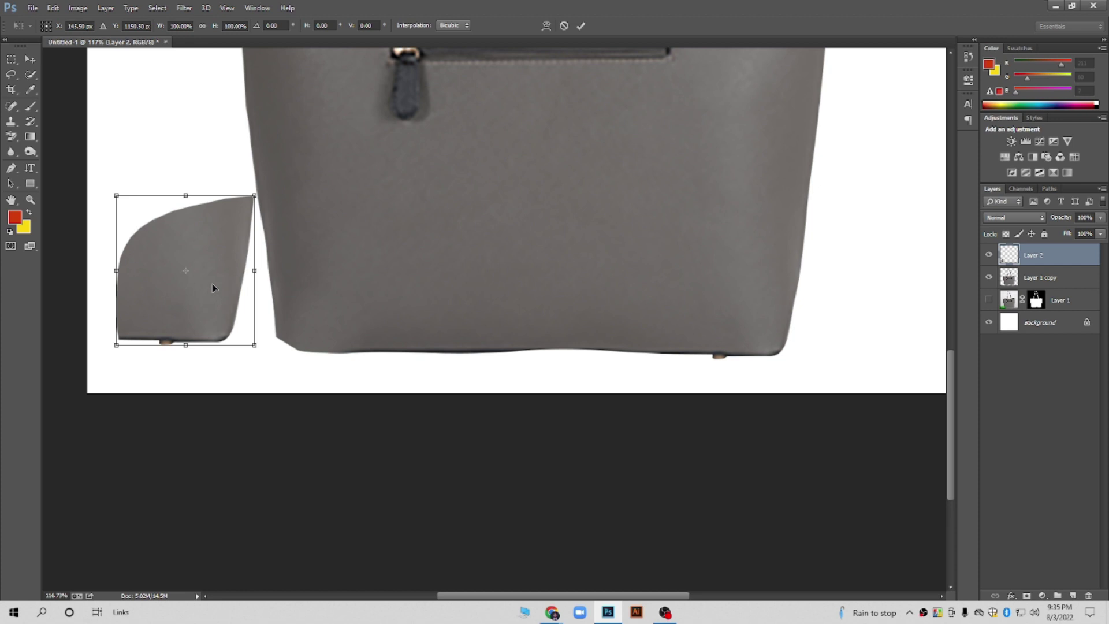
Flip the corner copy horizontally and place it over the bag's bottom-left corner
scroll(213, 282, "up", 3)
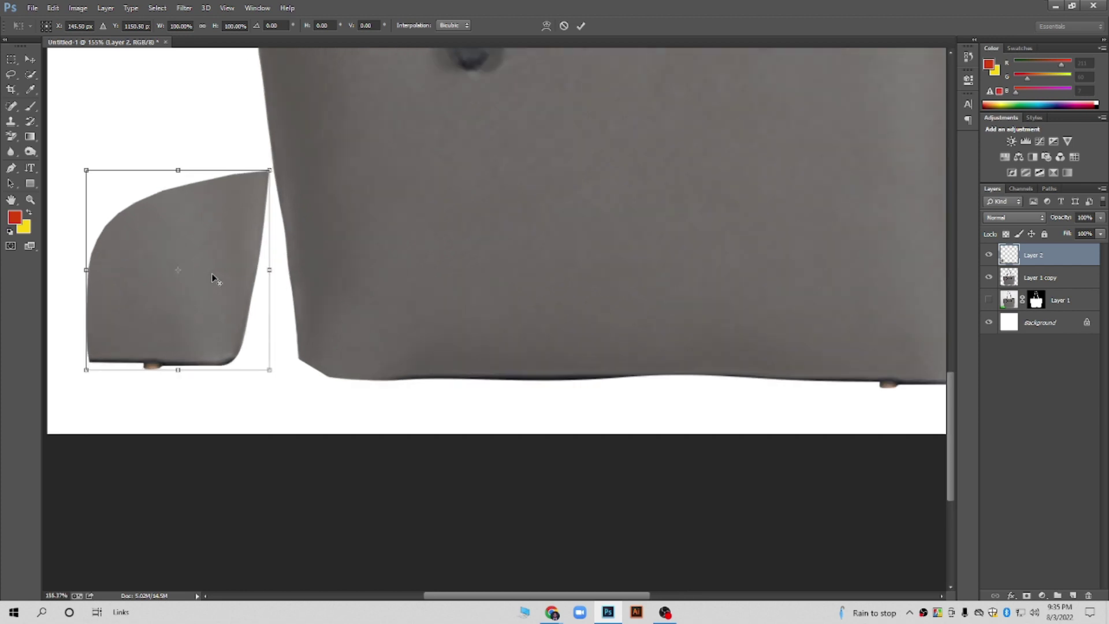
left_click_drag(212, 248, 356, 253)
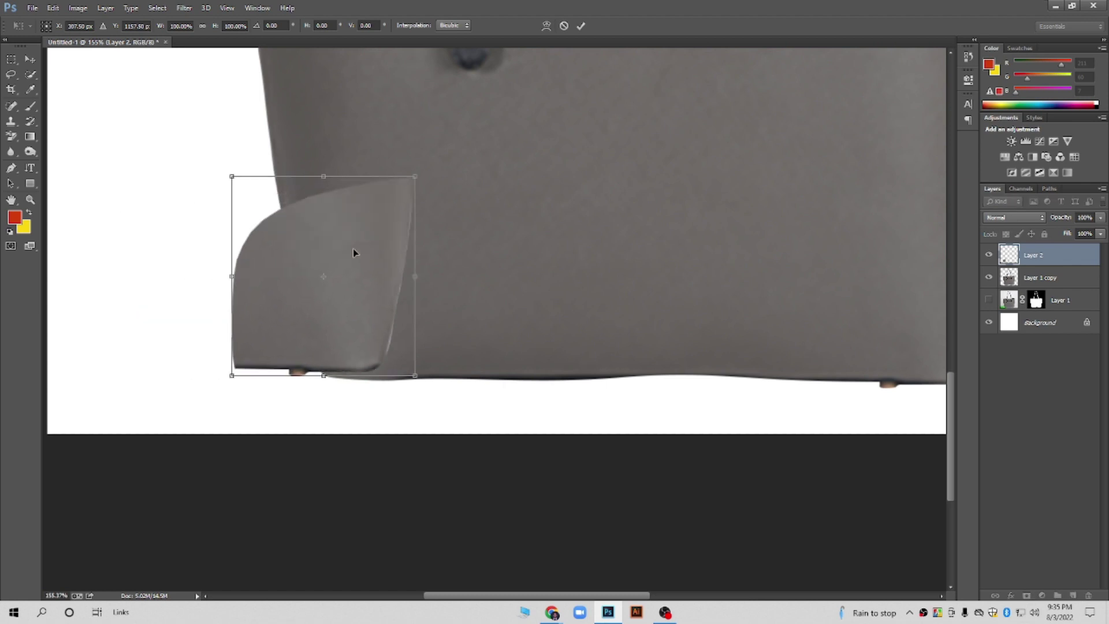
right_click(357, 253)
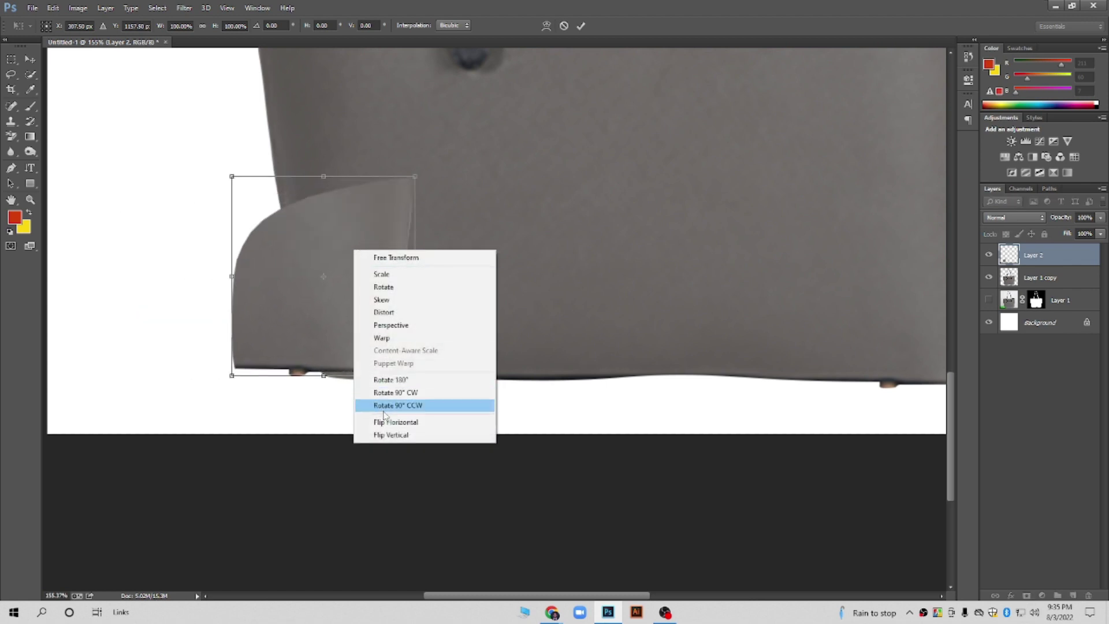
left_click(401, 423)
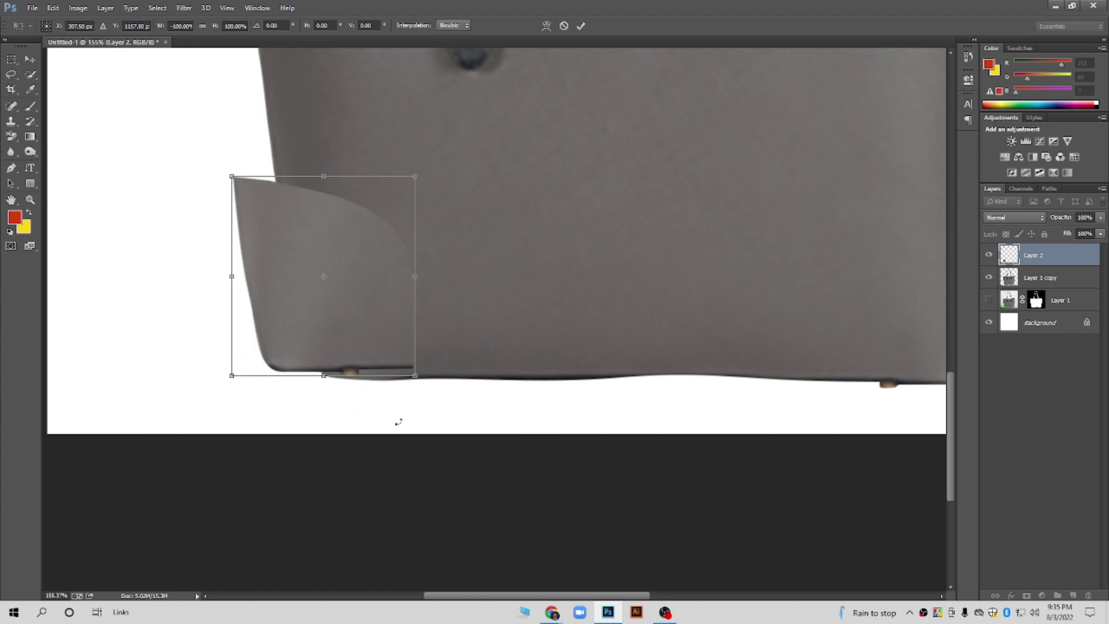
left_click_drag(308, 331, 348, 342)
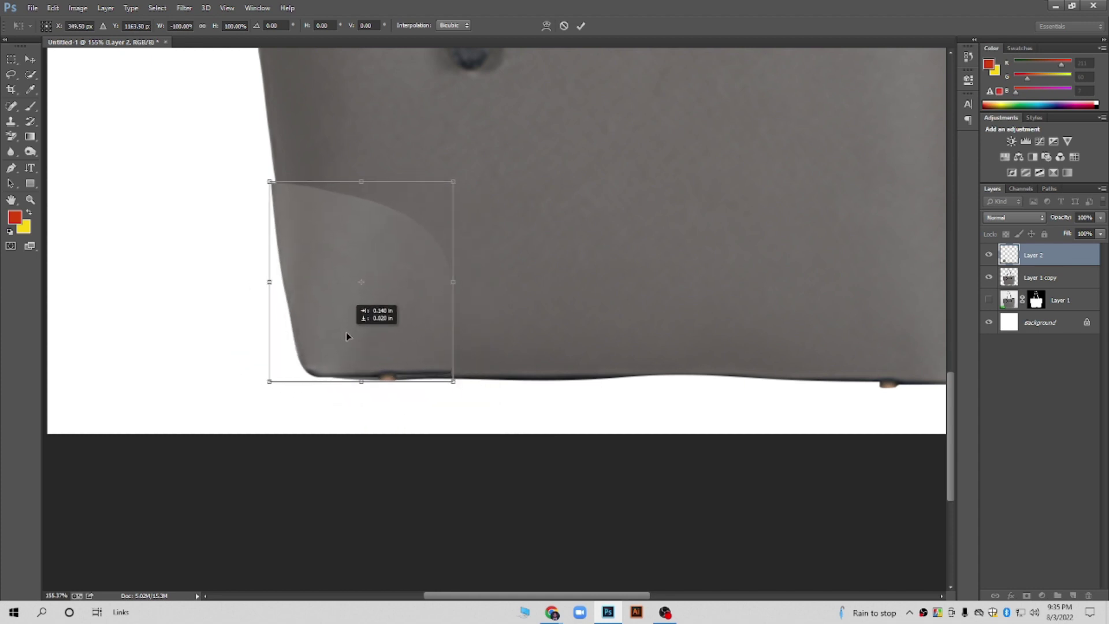
scroll(348, 343, "down", 3)
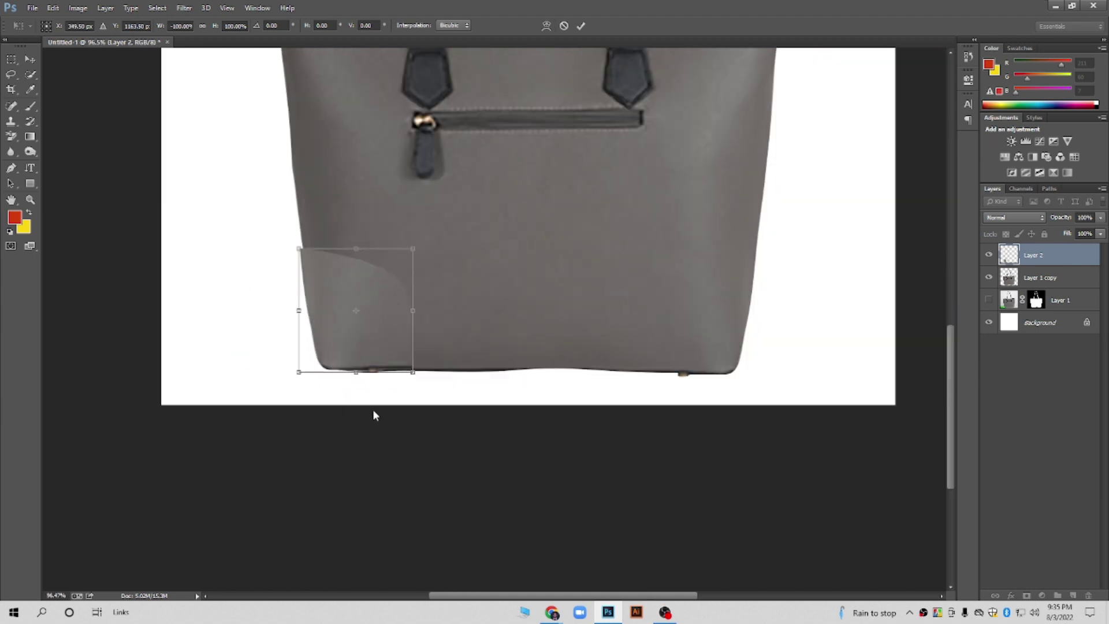
key("alt+space")
left_click(387, 304)
key("Return")
Nudge the flipped patch up until it lines up with the bag's bottom edge
scroll(392, 305, "down", 2)
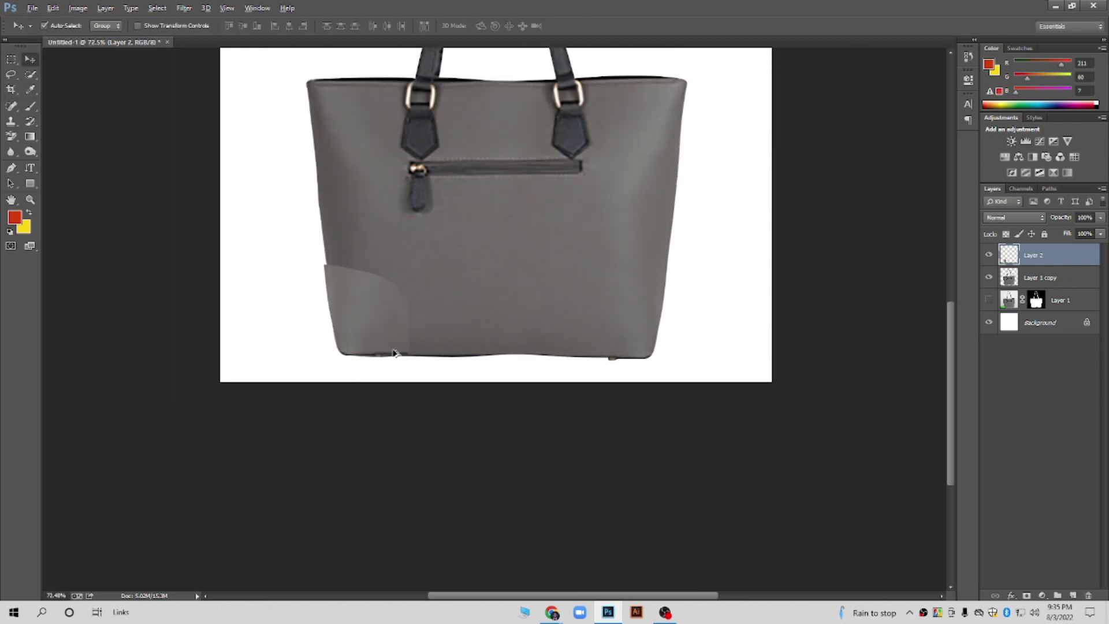
scroll(394, 393, "up", 2)
scroll(391, 391, "up", 3)
left_click_drag(364, 272, 362, 265)
scroll(365, 321, "down", 3)
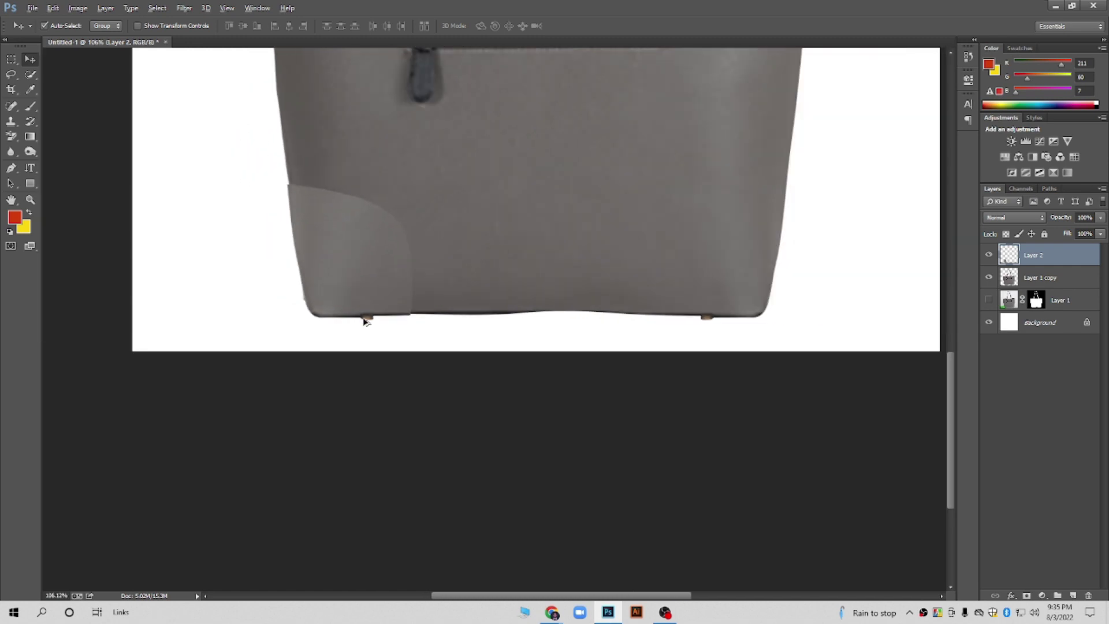
scroll(359, 335, "up", 2)
scroll(362, 339, "up", 3)
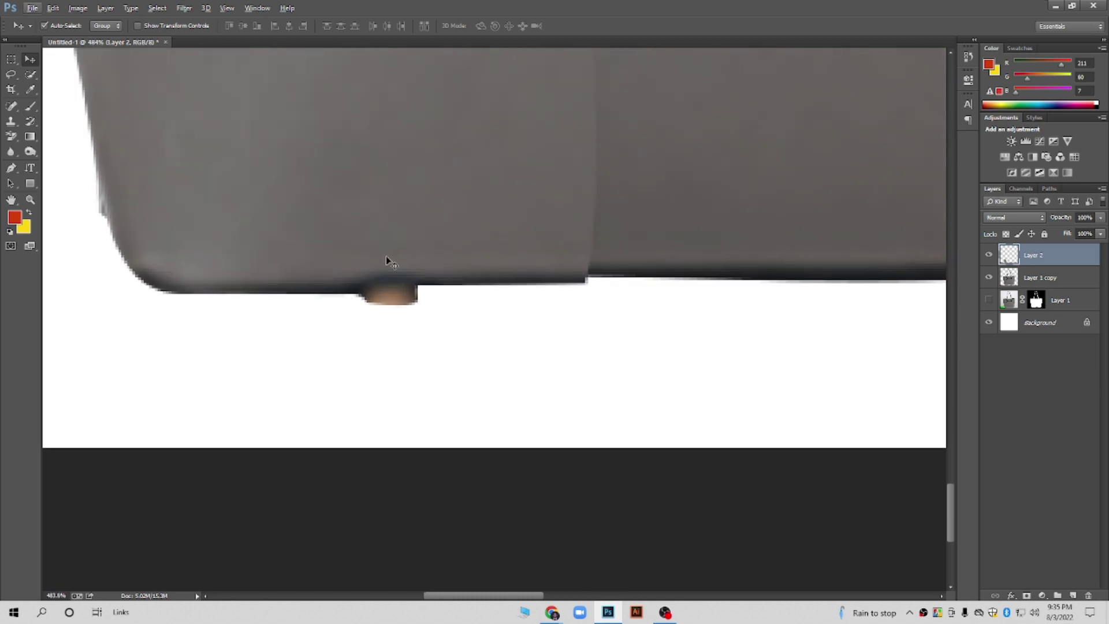
key("Up")
key("Up")
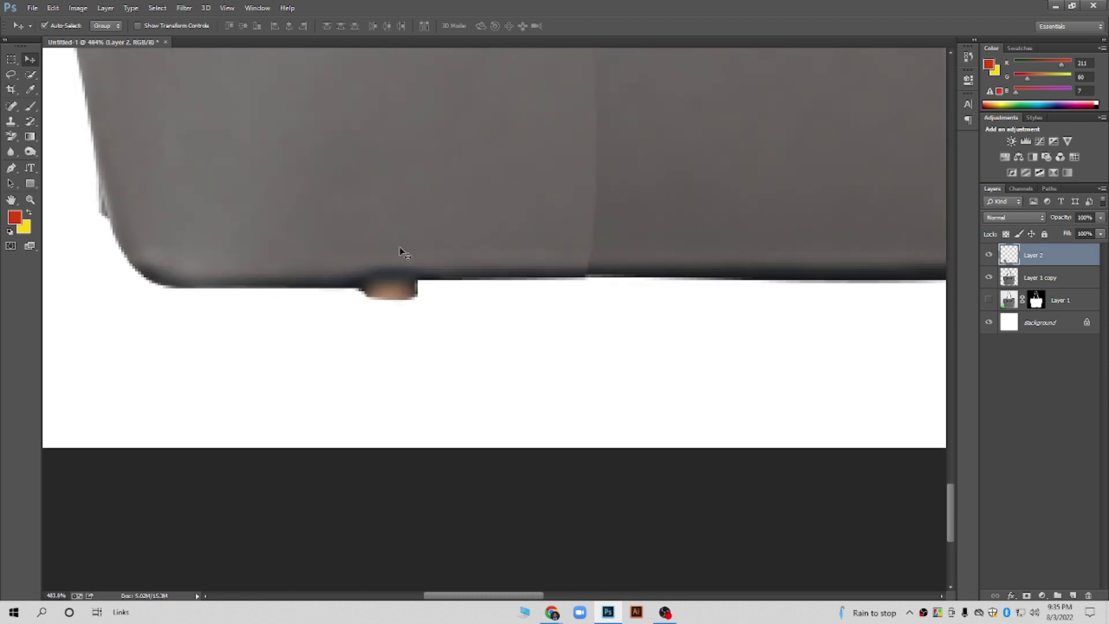
key("Up")
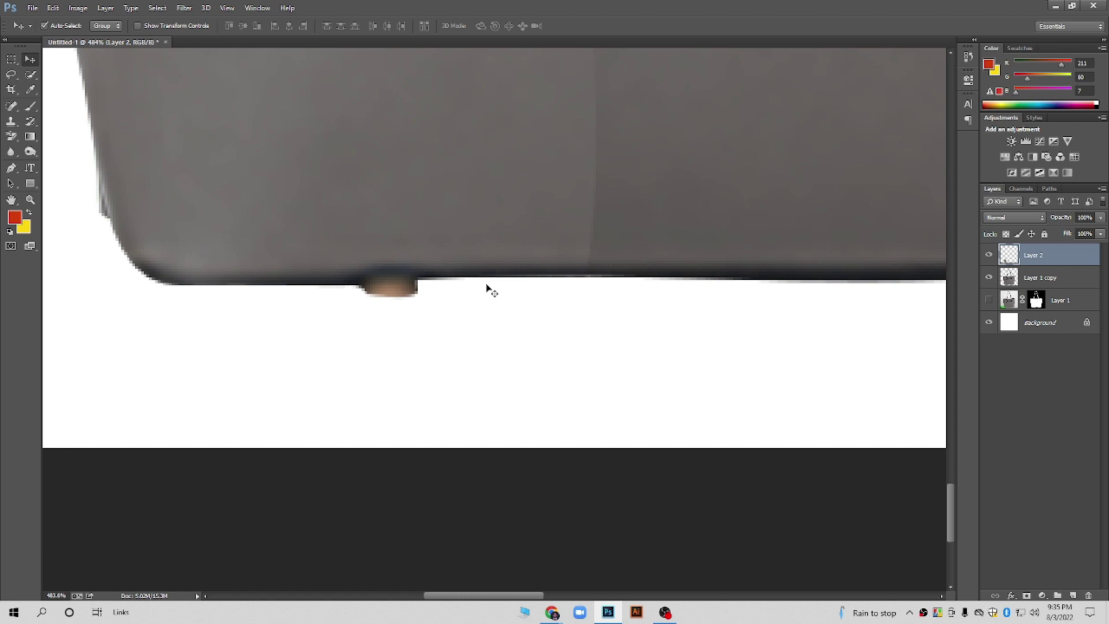
scroll(584, 288, "down", 2)
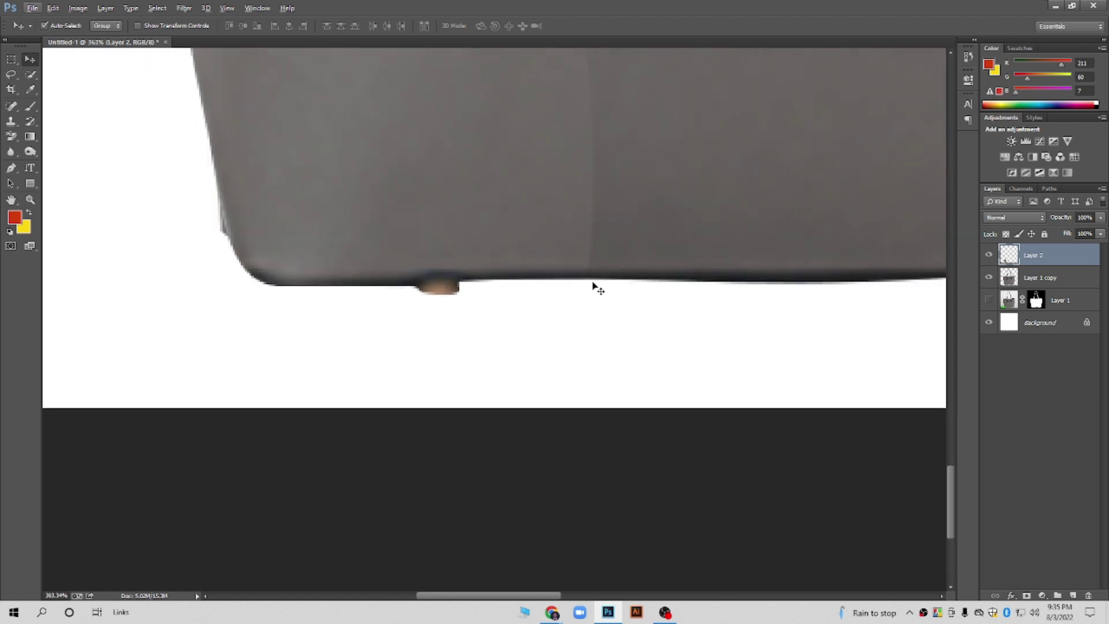
scroll(606, 289, "down", 2)
scroll(606, 289, "down", 1)
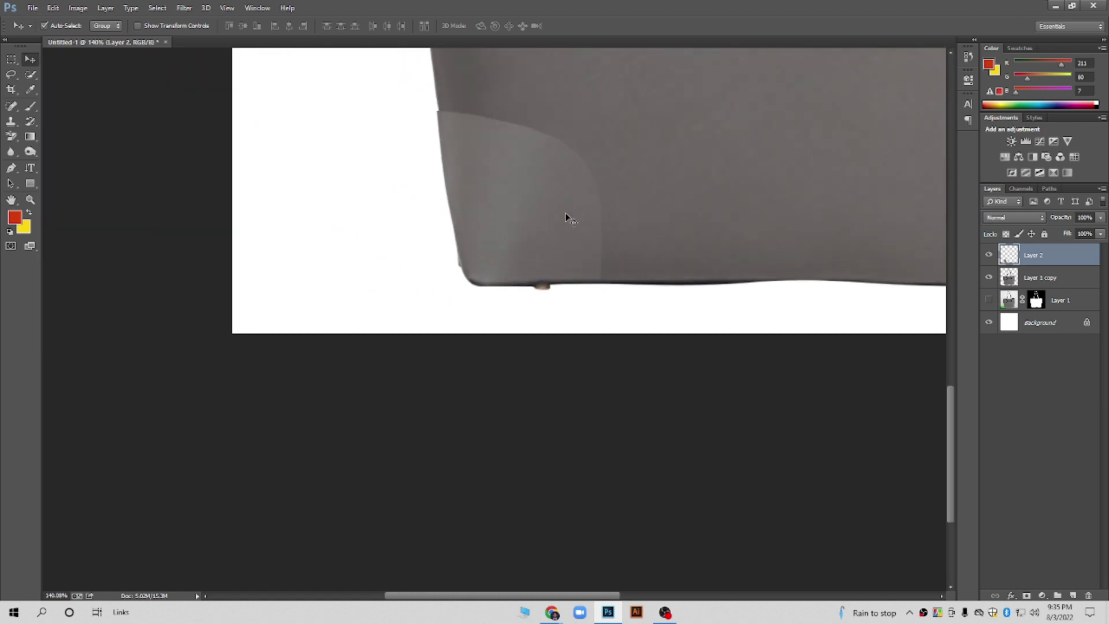
scroll(459, 157, "down", 1)
scroll(459, 155, "down", 1)
mouse_move(520, 230)
left_mouse_down()
mouse_move(576, 247)
mouse_move(564, 272)
left_mouse_up()
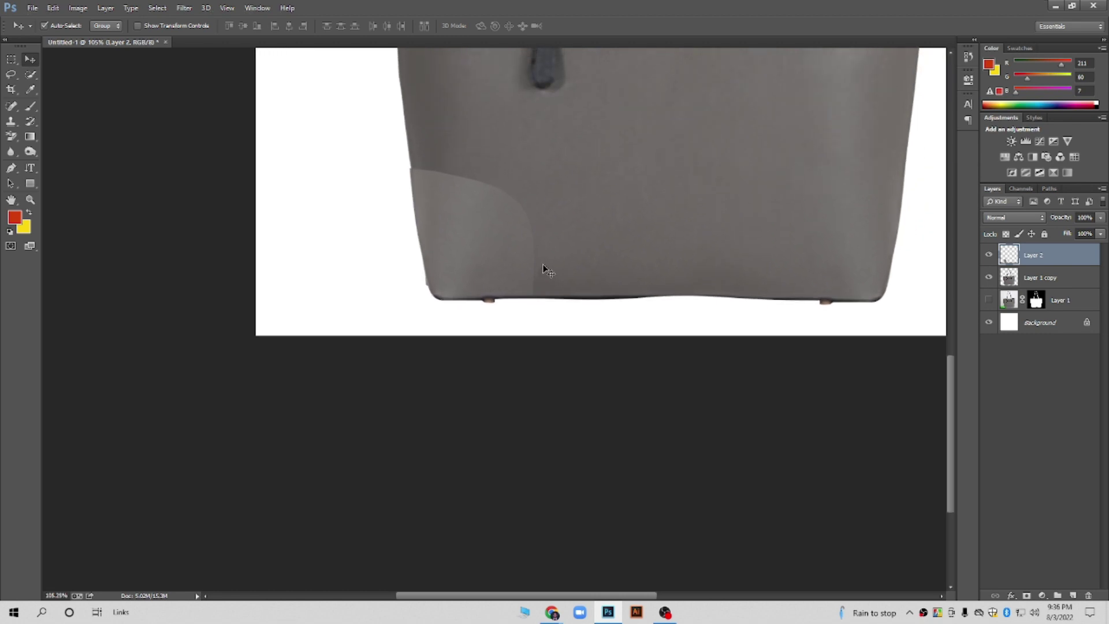
Select Layer 1 copy and give it a new layer mask
left_click(1029, 280)
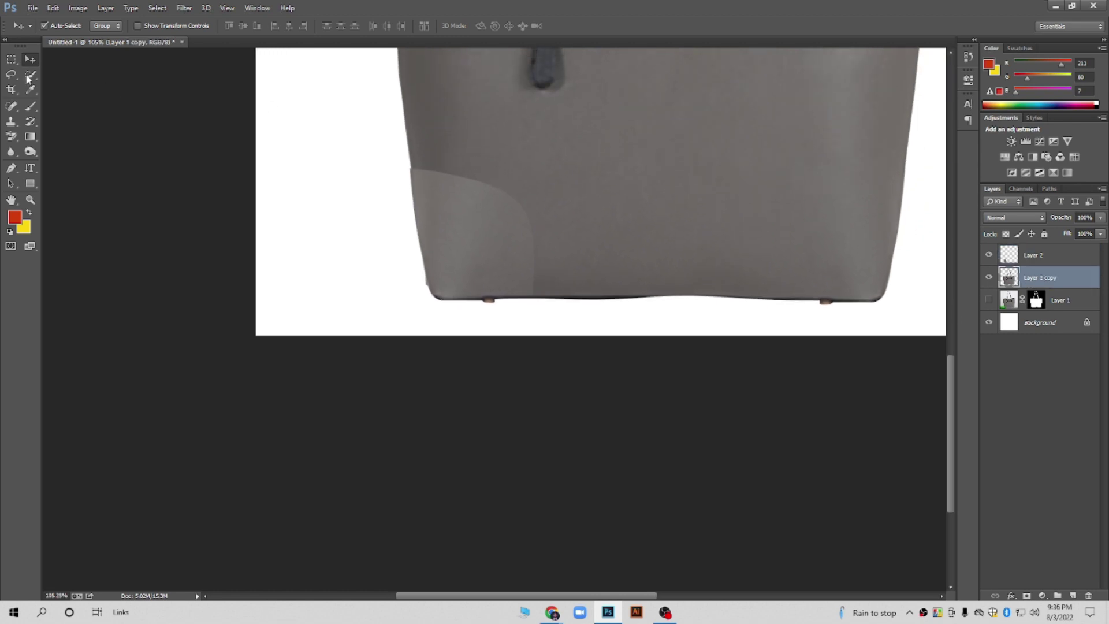
left_click(10, 136)
left_click(55, 137)
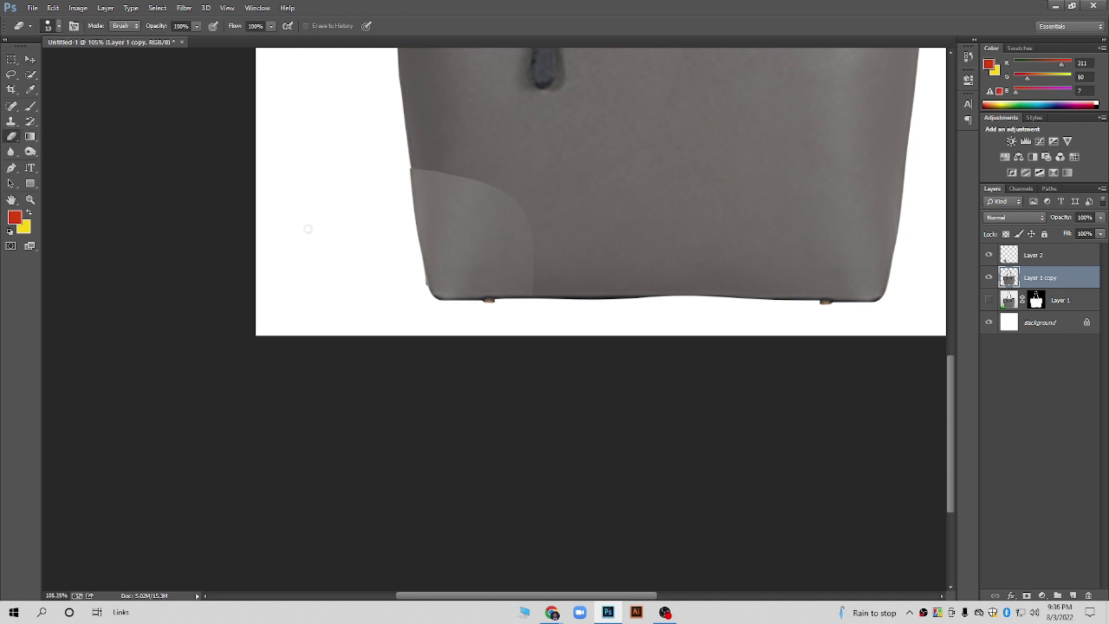
scroll(411, 287, "up", 2)
scroll(431, 272, "up", 2)
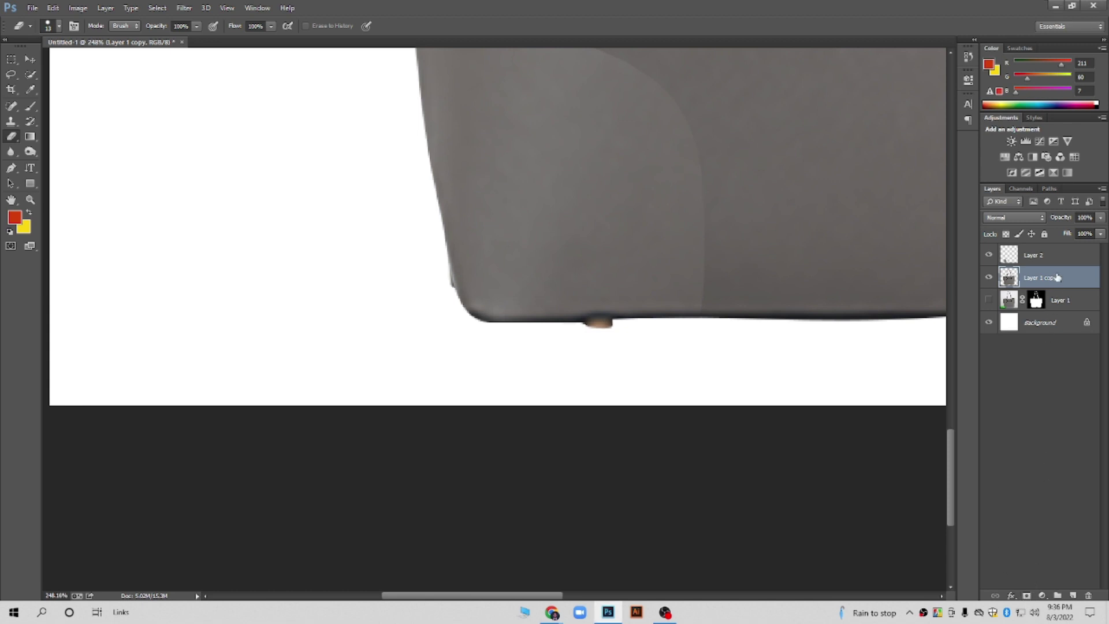
left_click(1028, 596)
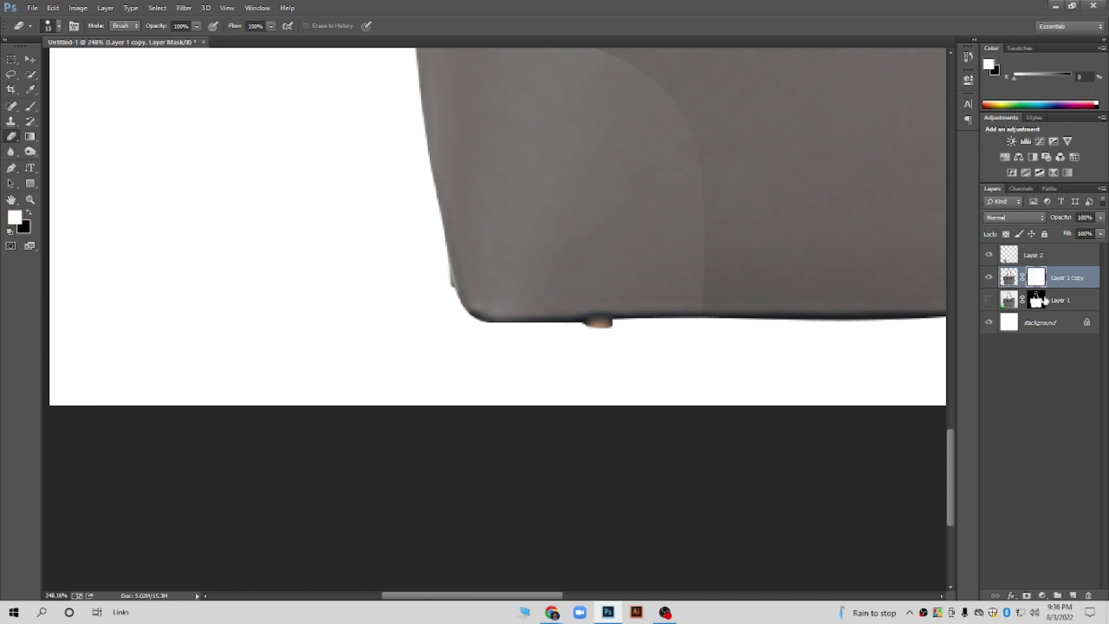
Set up a hard 30 px narrow upright brush tip with black as the painting colour
left_click(30, 106)
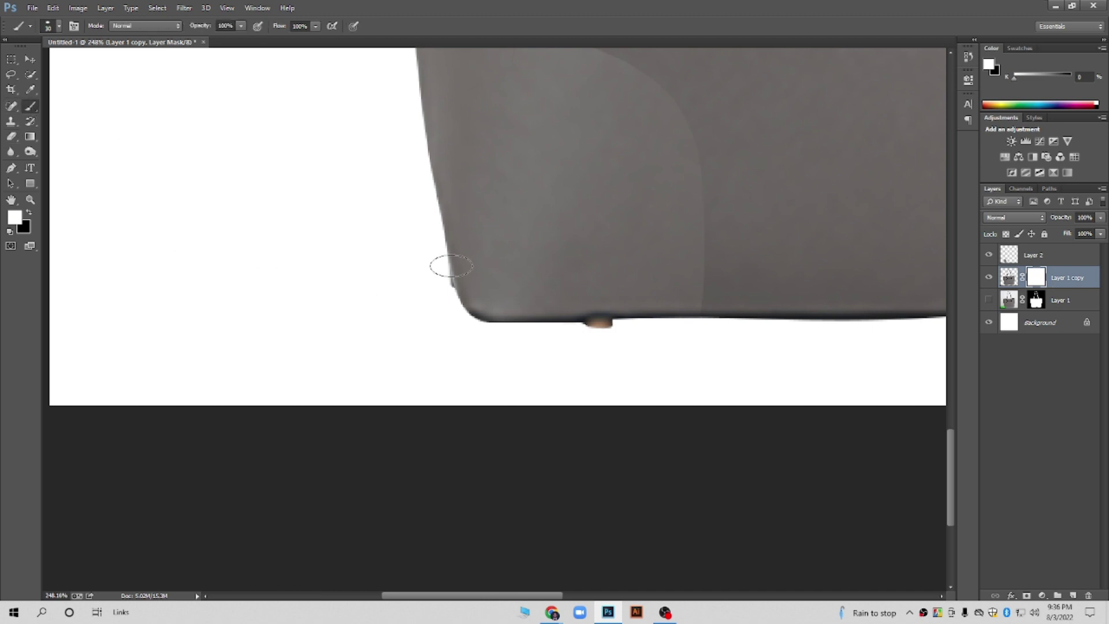
right_click(326, 204)
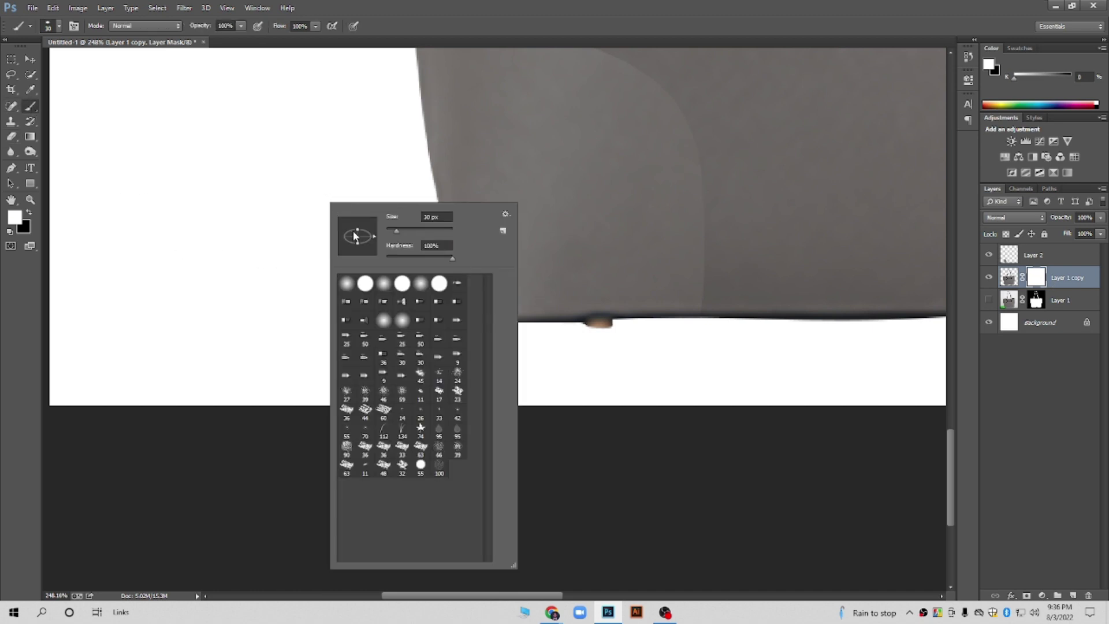
left_click_drag(356, 232, 356, 230)
key("Return")
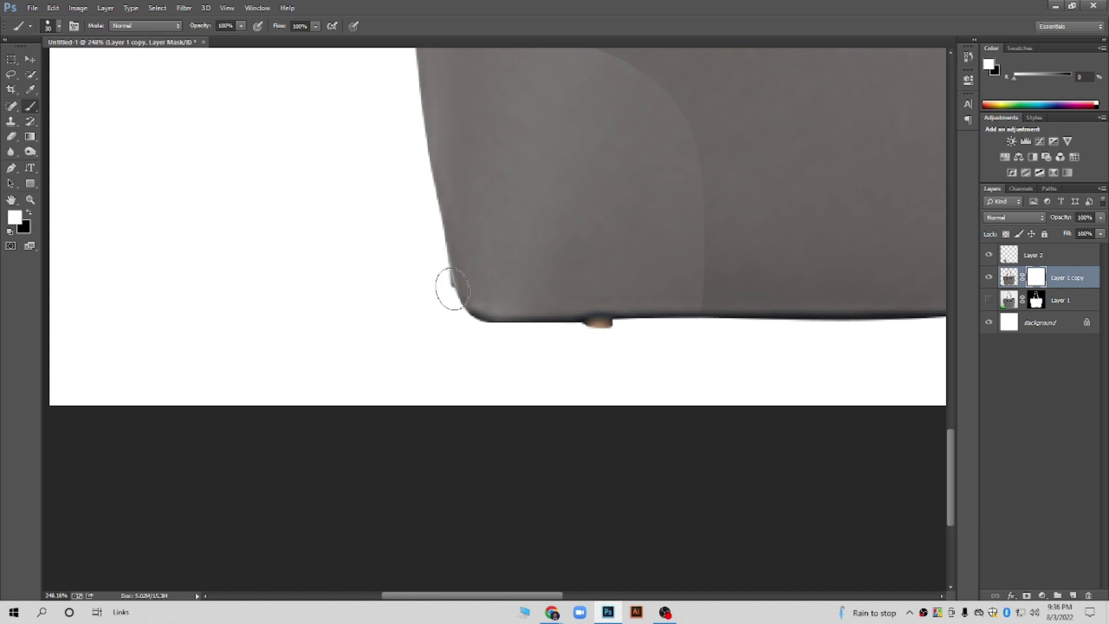
left_click(28, 212)
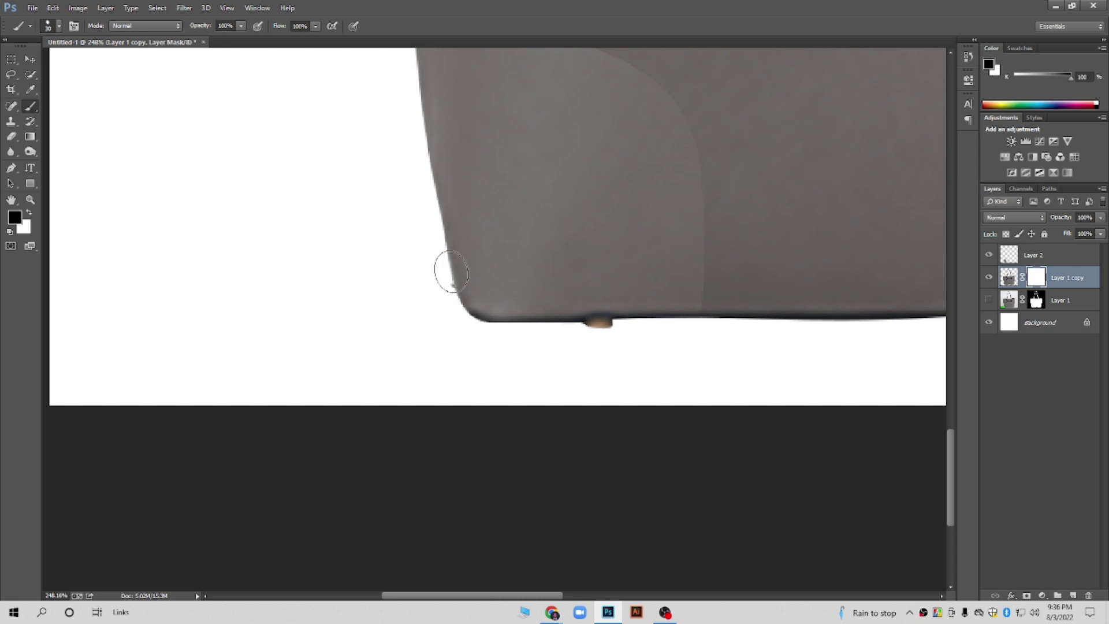
Hide Layer 2 and paint black on Layer 1 copy's mask to round the bag's lower-left corner
scroll(443, 317, "down", 2)
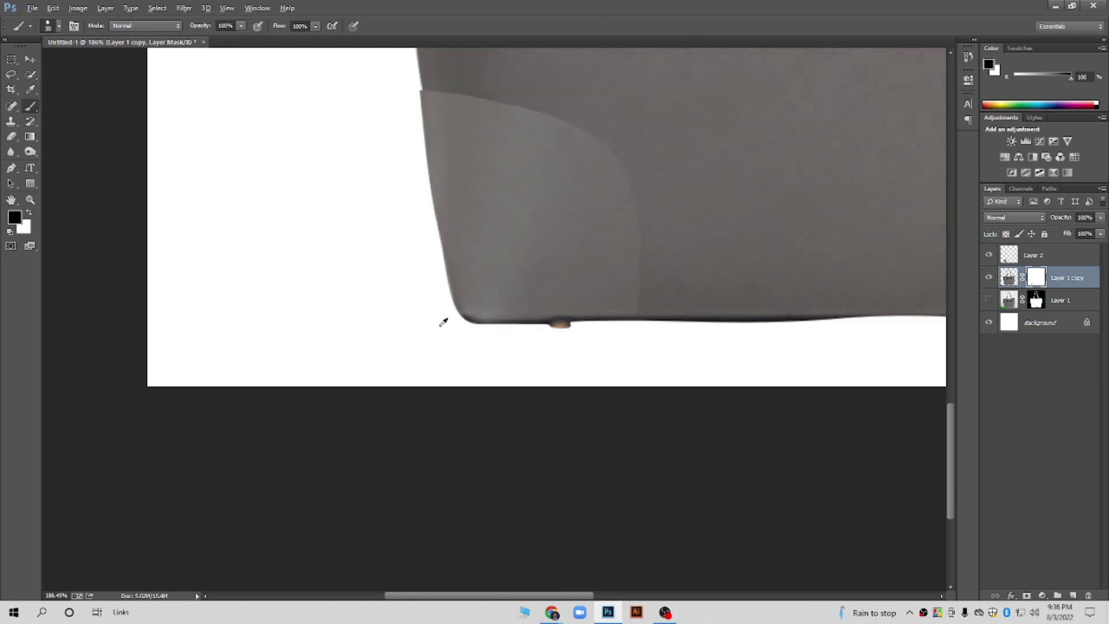
left_click(989, 255)
left_click(460, 302)
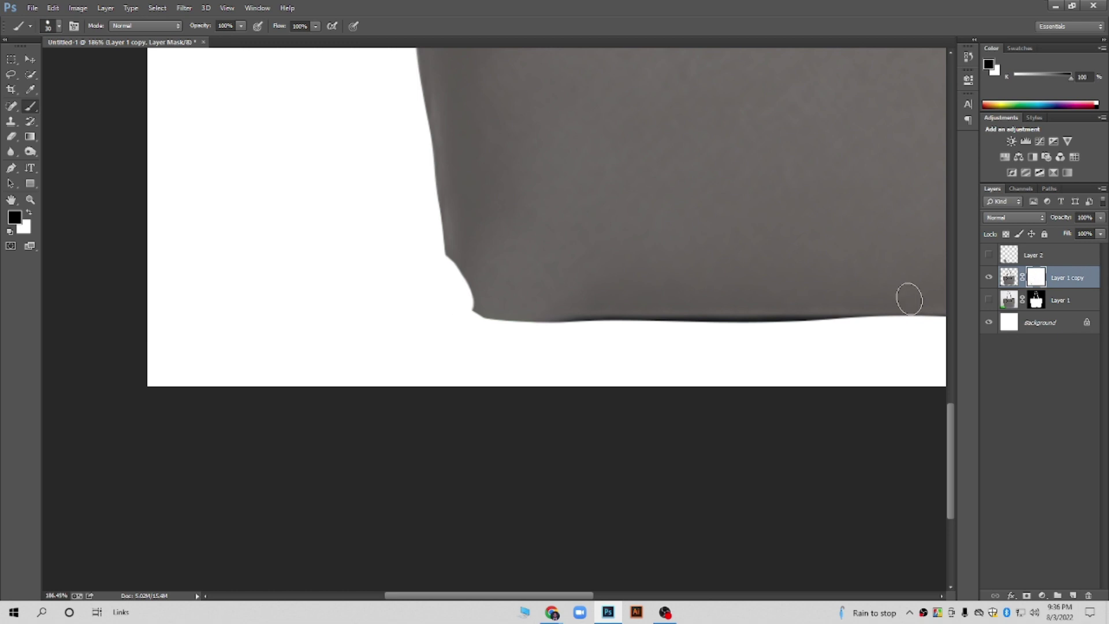
left_click(465, 282)
Select Layer 2, make it visible again, and switch to the Move tool
left_click(1035, 256)
left_click(990, 256)
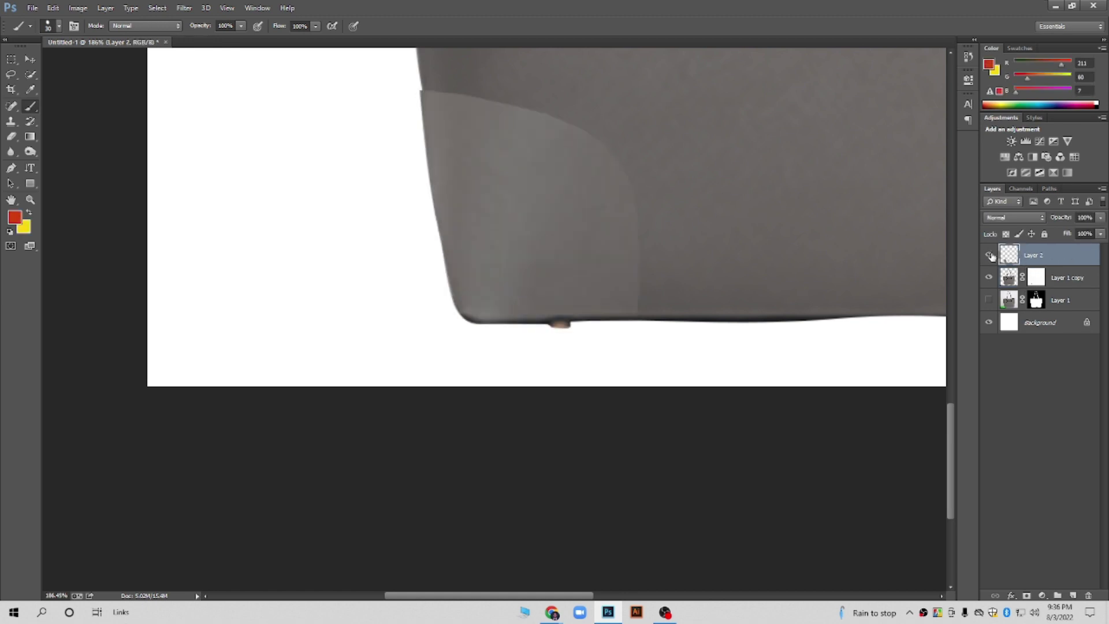
left_click(31, 60)
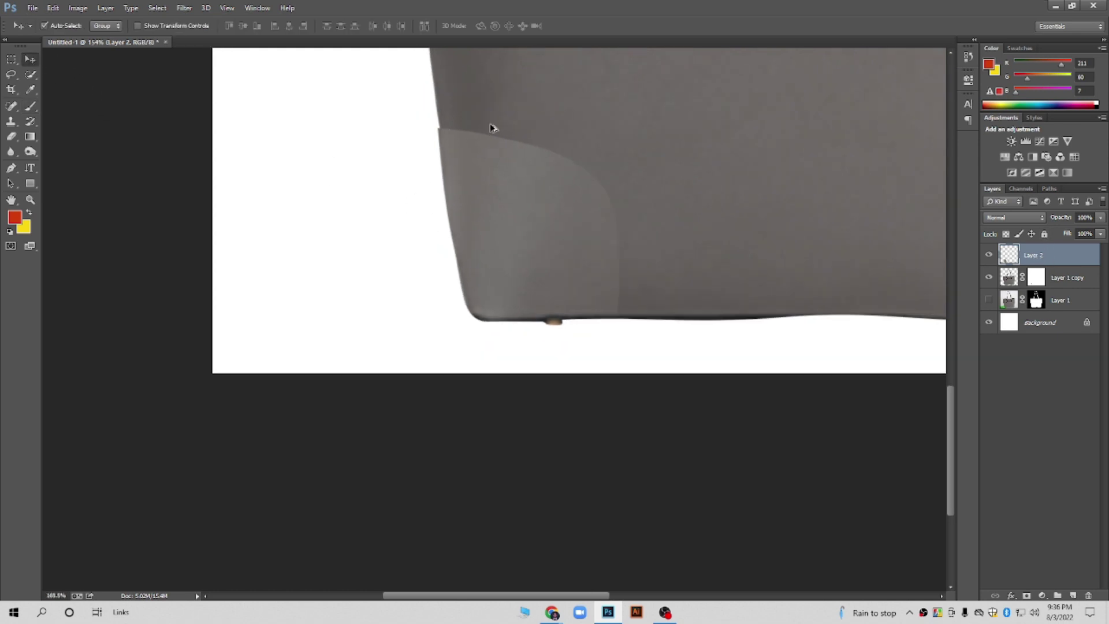
Free-transform Layer 2's light patch so its left edge meets the bag's edge, and commit
scroll(497, 220, "up", 2)
scroll(496, 208, "up", 2)
key("ctrl+t")
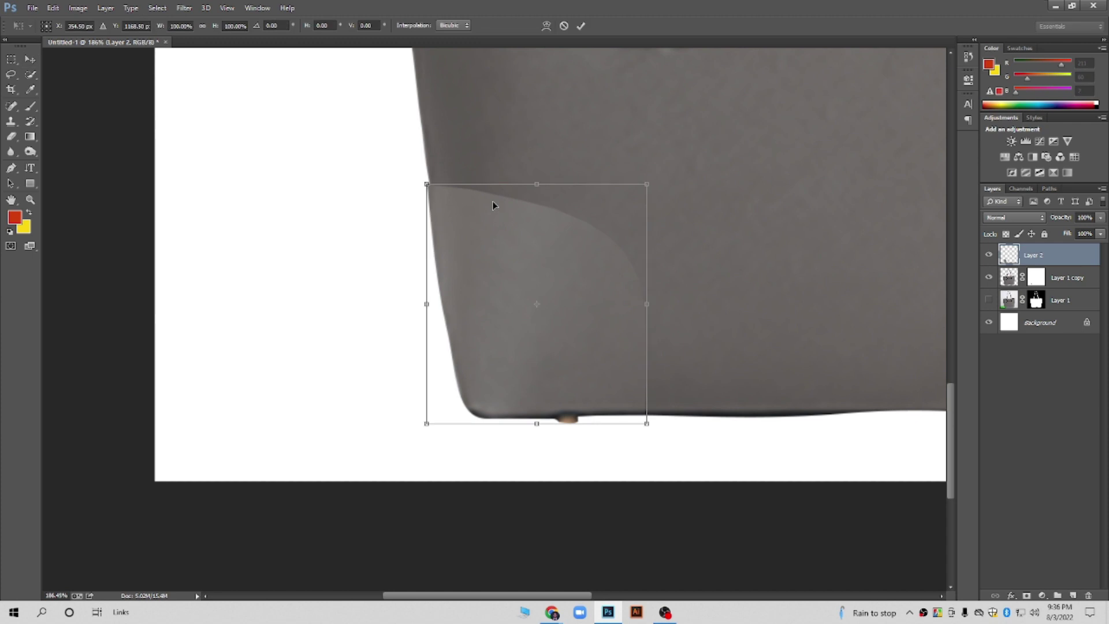
scroll(442, 170, "up", 3)
scroll(437, 188, "up", 4)
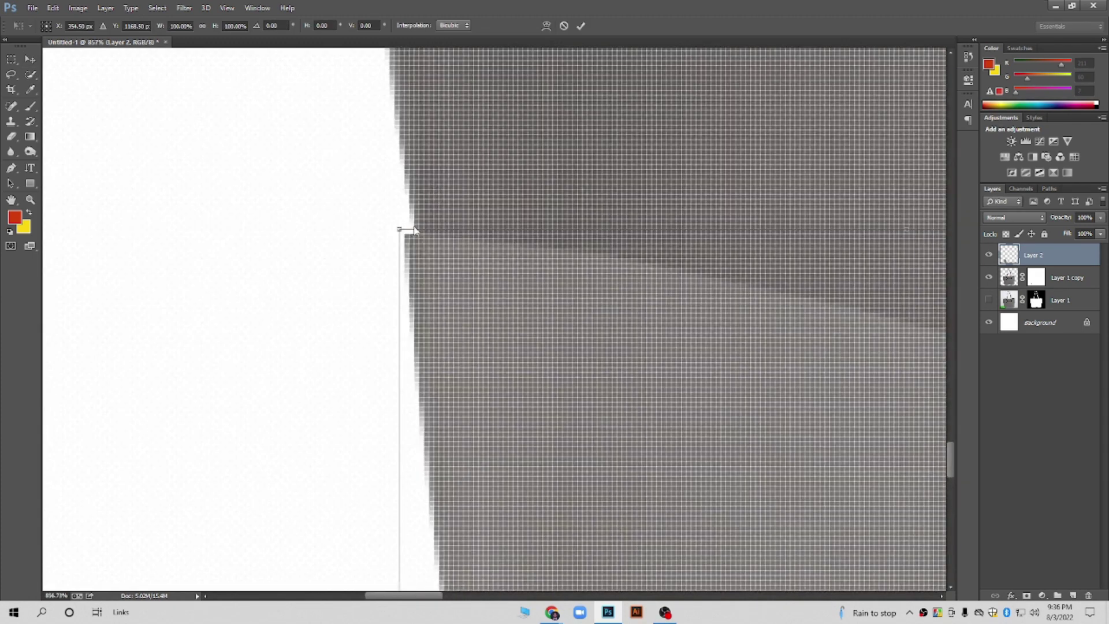
left_click_drag(399, 230, 416, 231)
scroll(417, 230, "down", 2)
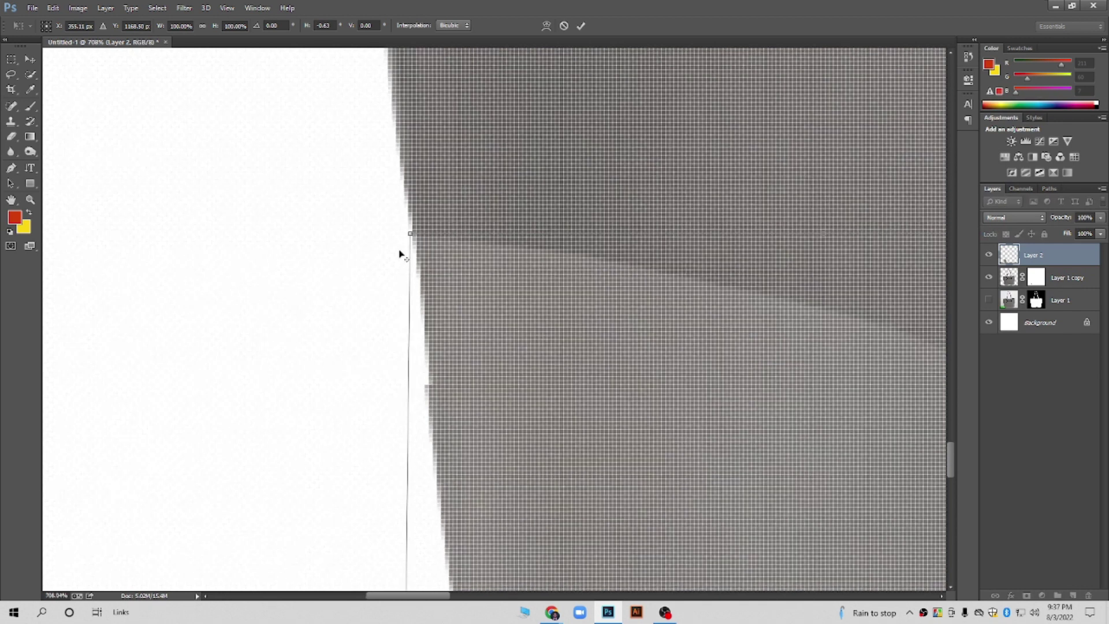
scroll(404, 242, "down", 4)
scroll(401, 248, "down", 1)
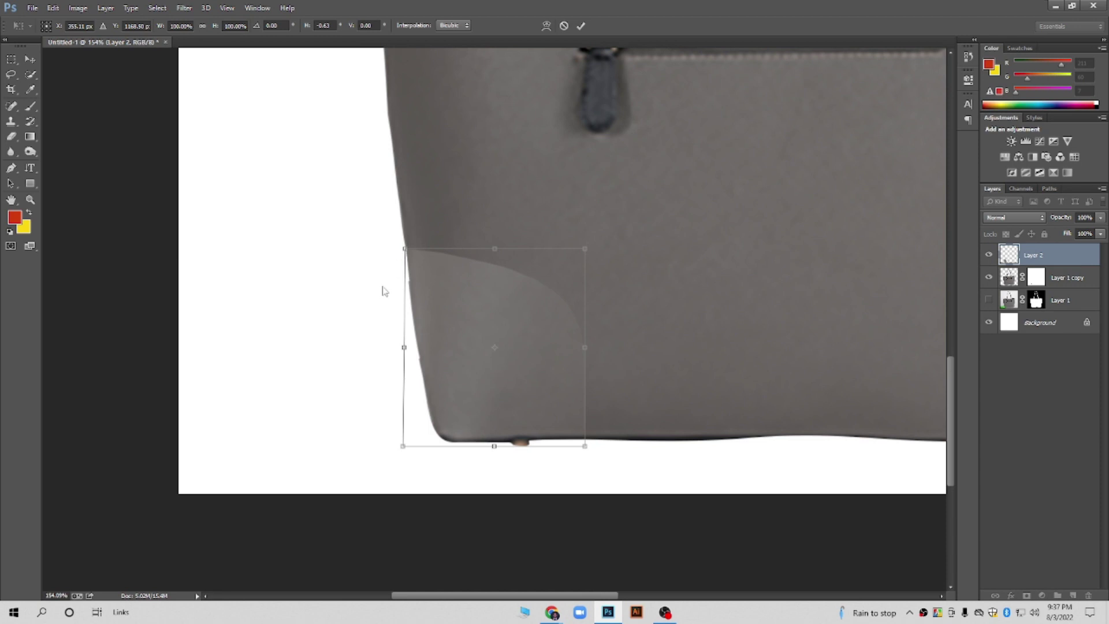
key("alt+space")
key("Escape")
left_click(580, 26)
Load Layer 1 copy's pixels as a selection of the bag's outline
scroll(351, 235, "down", 1)
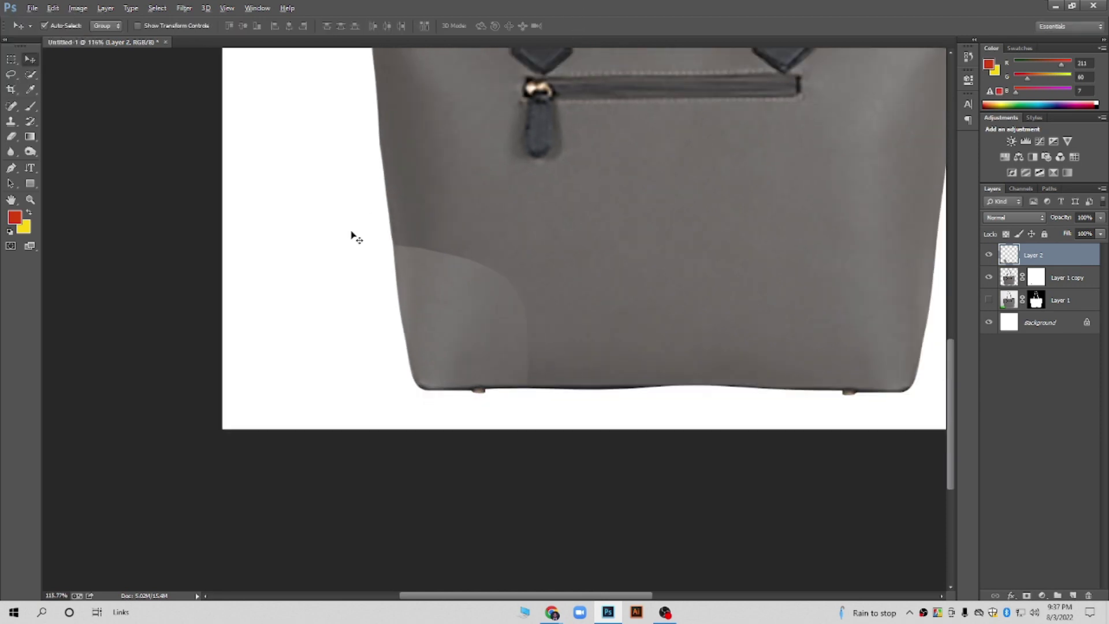
scroll(362, 262, "down", 2)
key("alt")
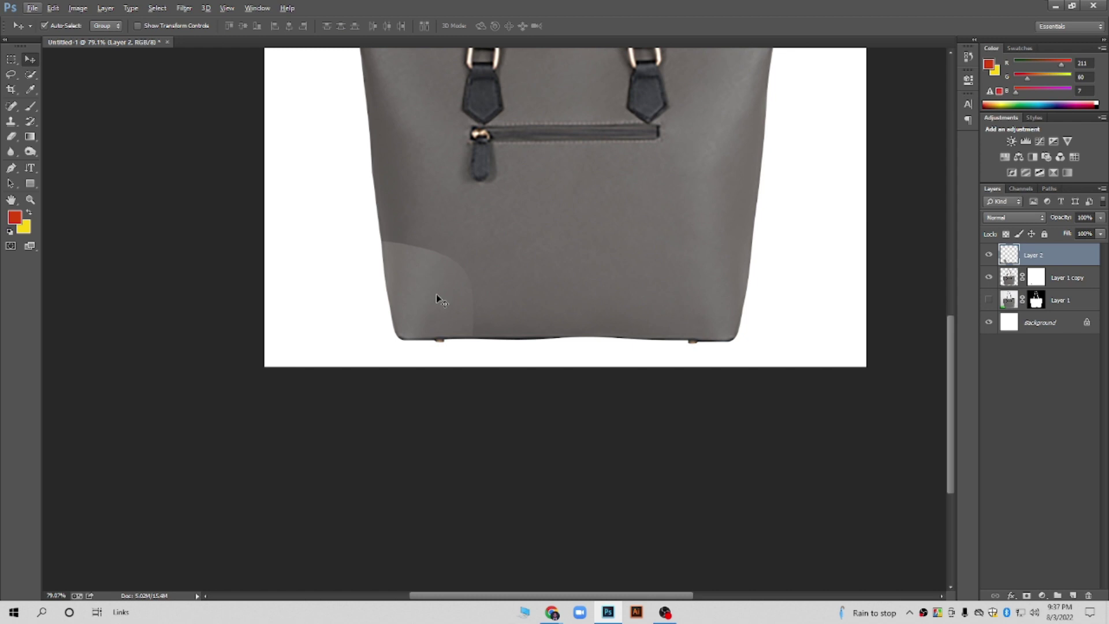
key("alt")
scroll(497, 272, "up", 1)
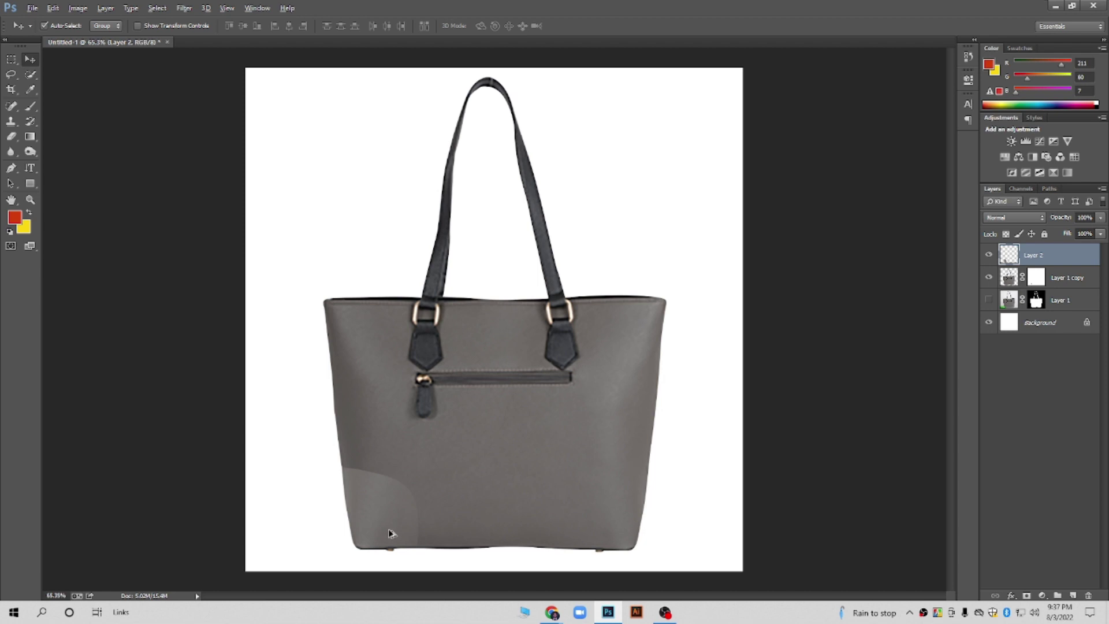
scroll(381, 530, "up", 1)
scroll(395, 474, "down", 2)
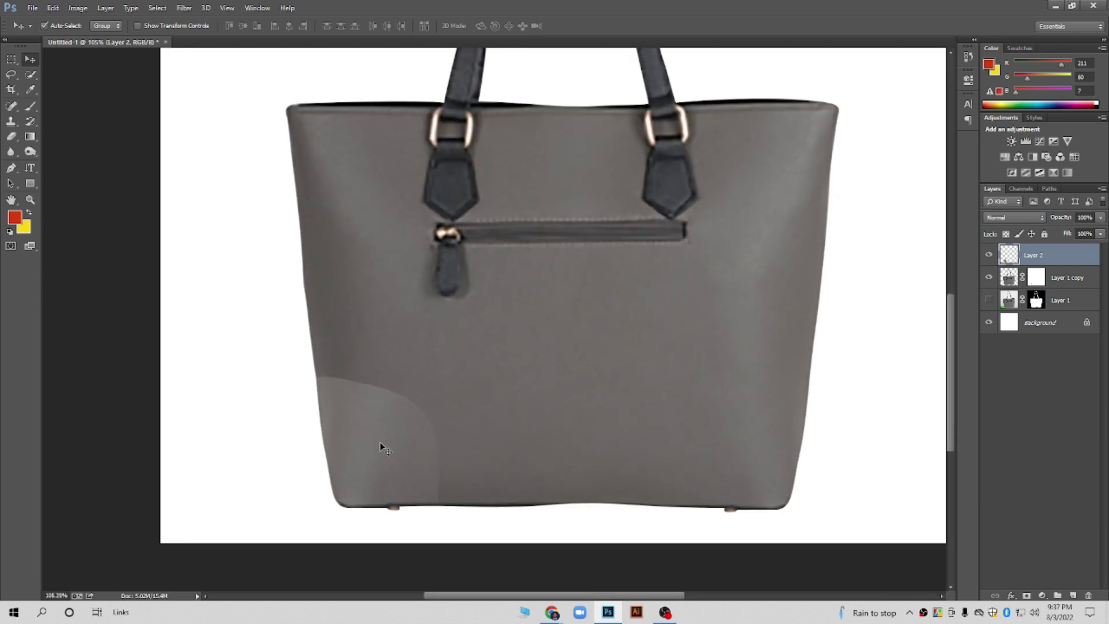
left_click(1010, 278, "ctrl")
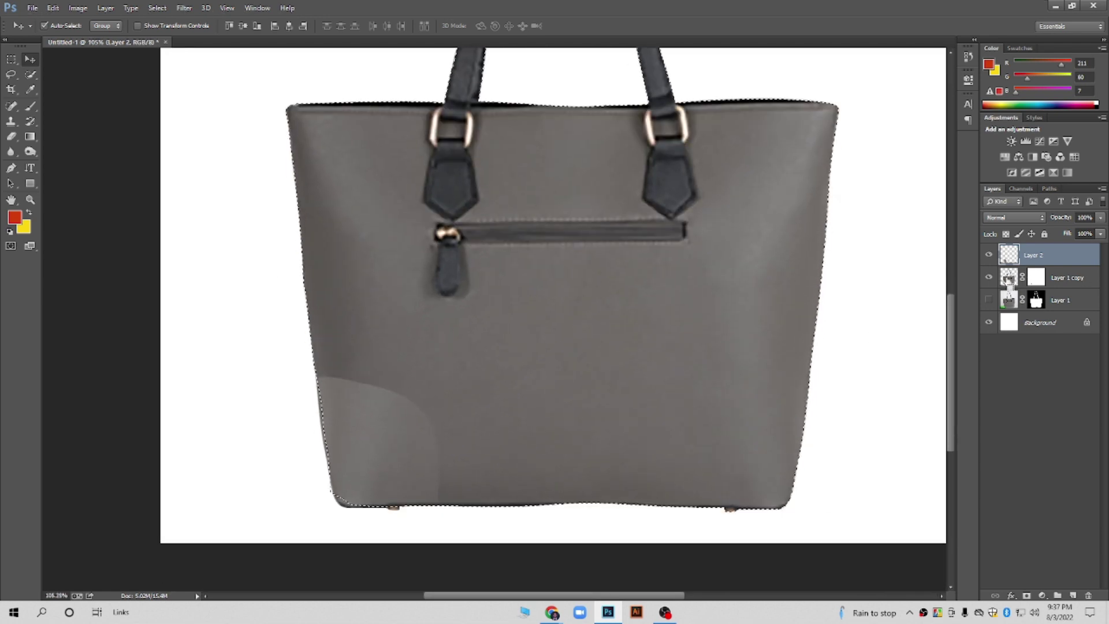
Return to Layer 2, try adding a layer mask from the selection, then undo it
scroll(372, 457, "up", 2, "alt")
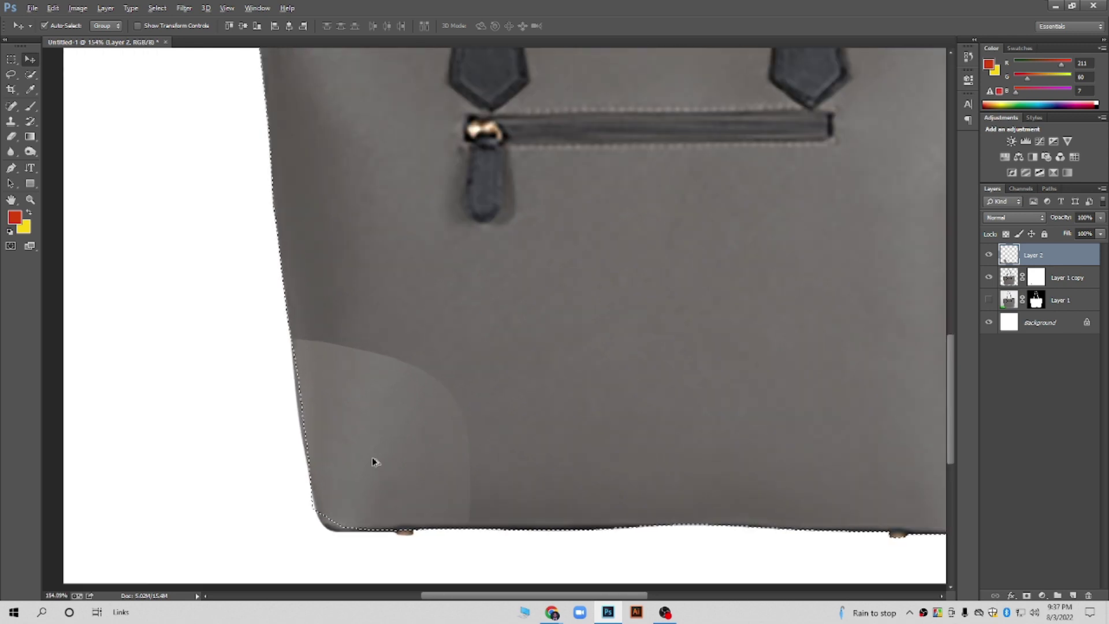
scroll(343, 421, "down", 2)
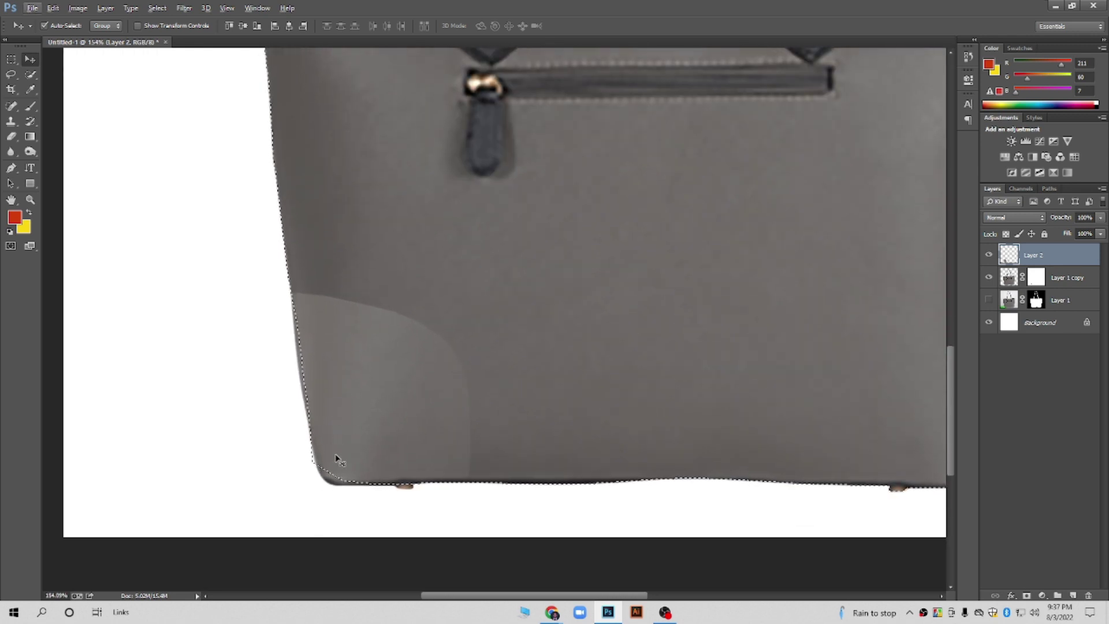
left_click(1017, 280)
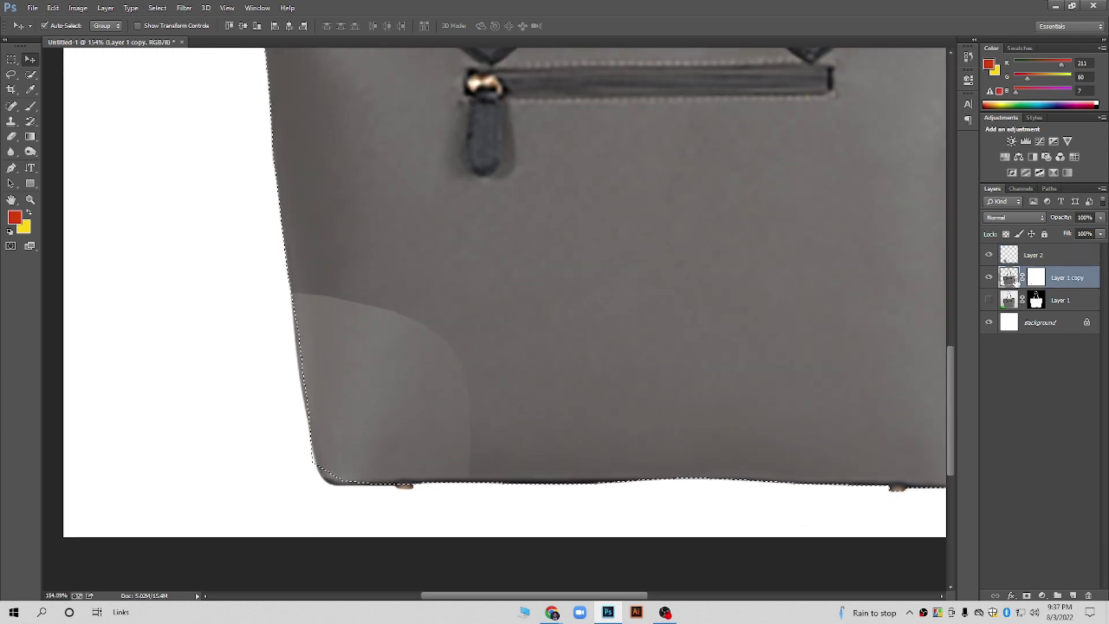
left_click(1011, 265)
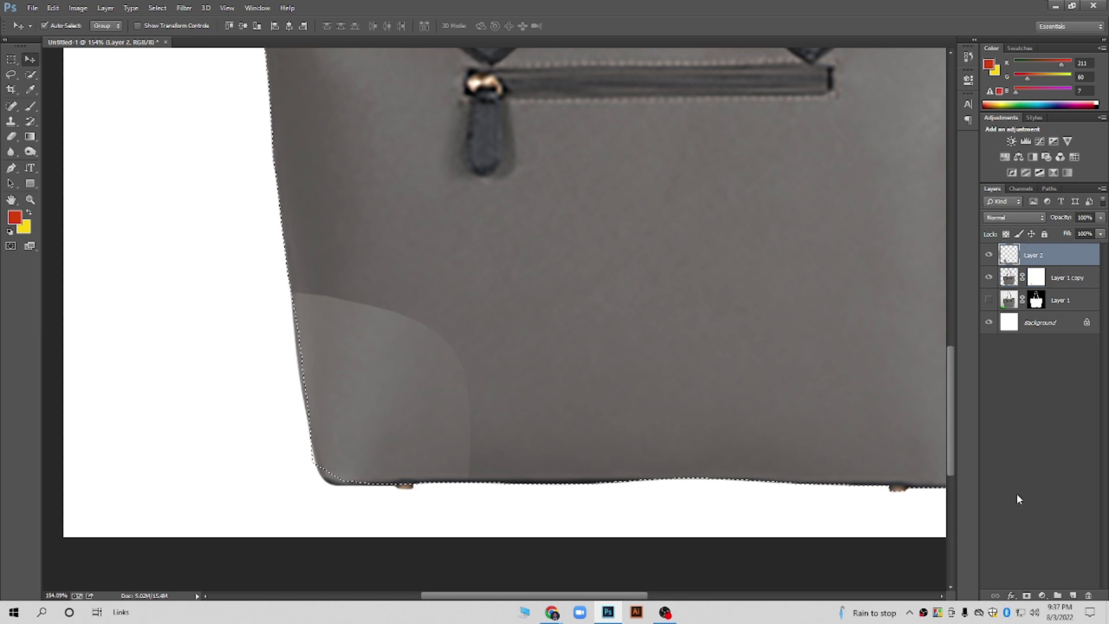
left_click(1027, 595)
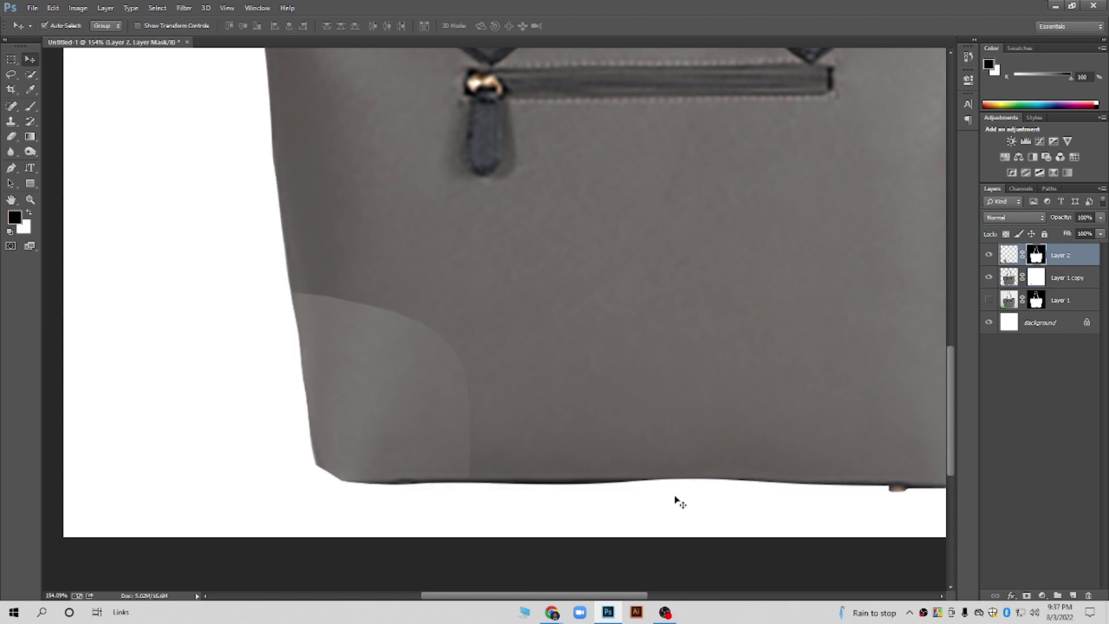
key("ctrl+z")
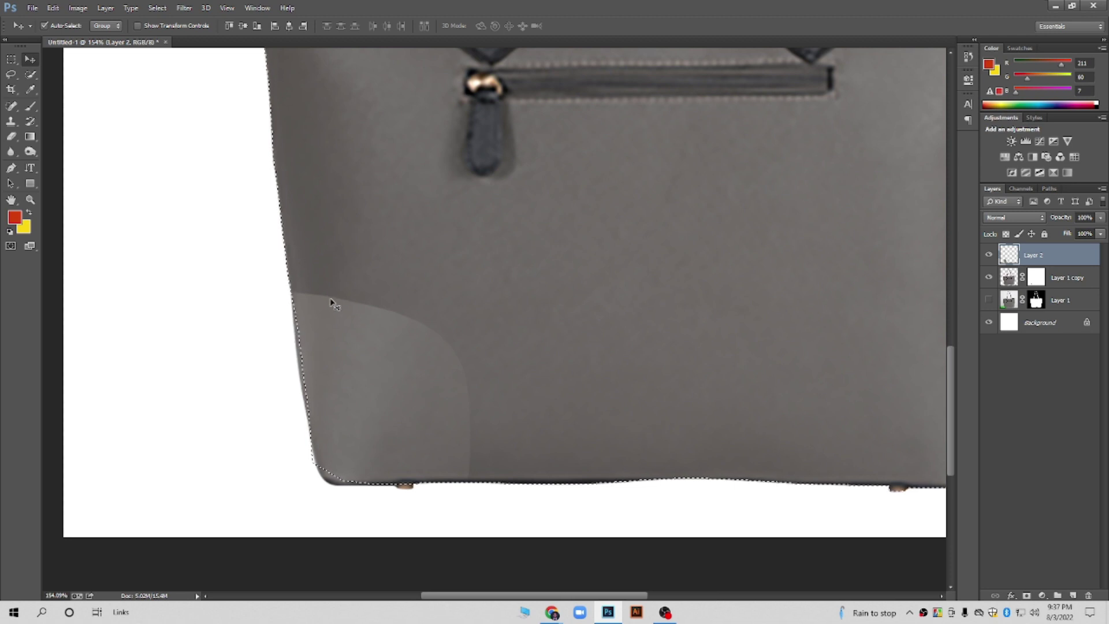
scroll(347, 364, "up", 2)
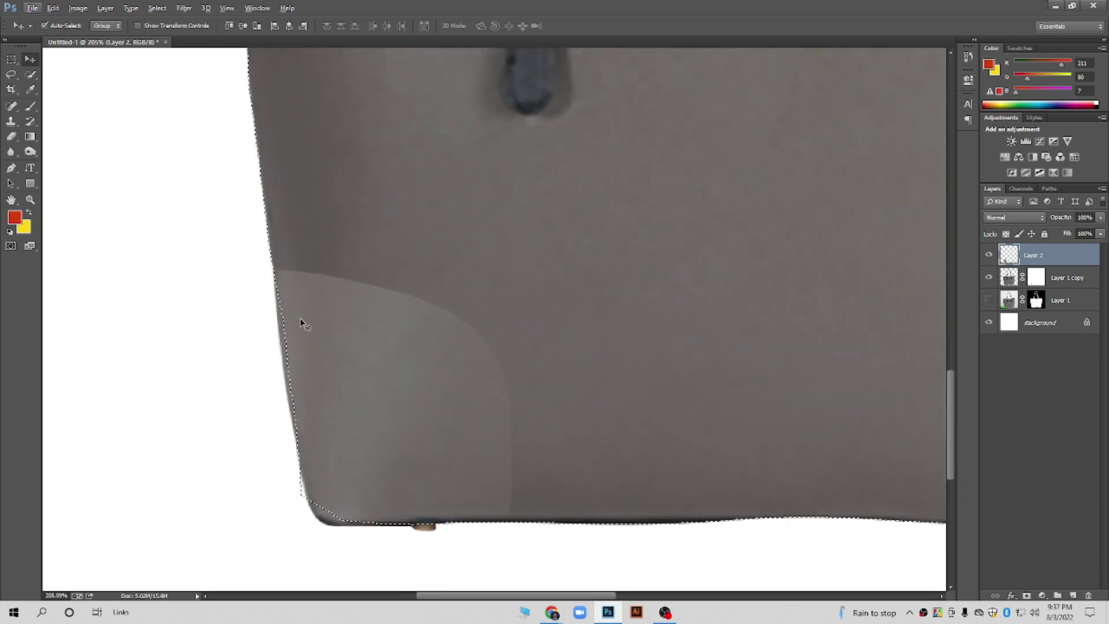
scroll(312, 318, "up", 2)
Clone Stamp darker leather over the bag's left edge and the top of the light patch
left_click(10, 121)
left_click_drag(277, 323, 282, 266)
key("ctrl+z")
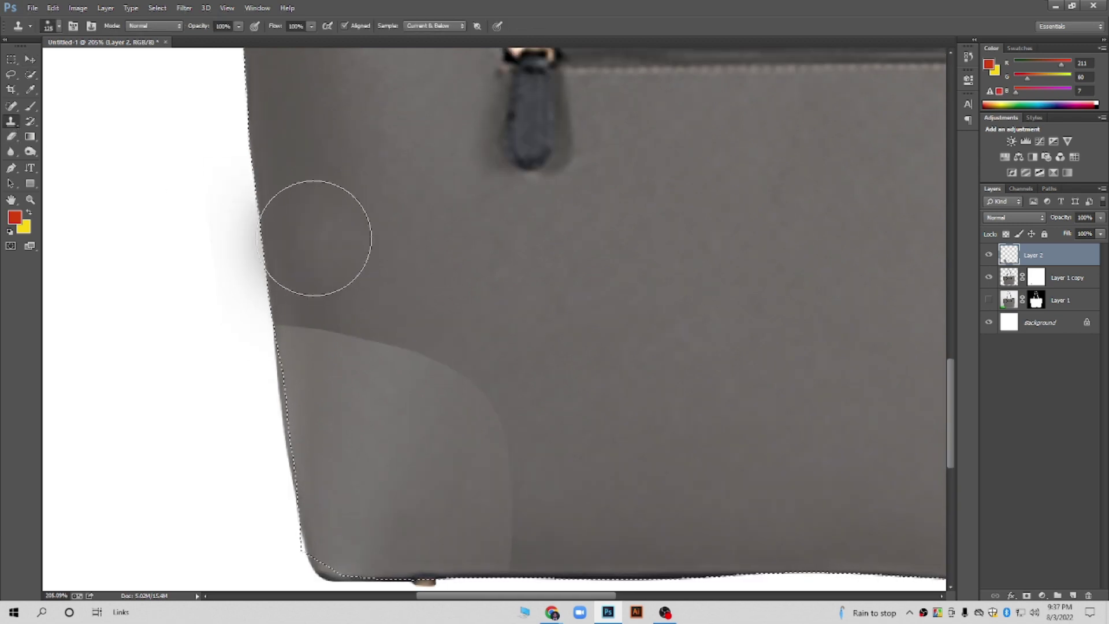
left_click(302, 220, "alt")
left_click_drag(316, 319, 315, 347)
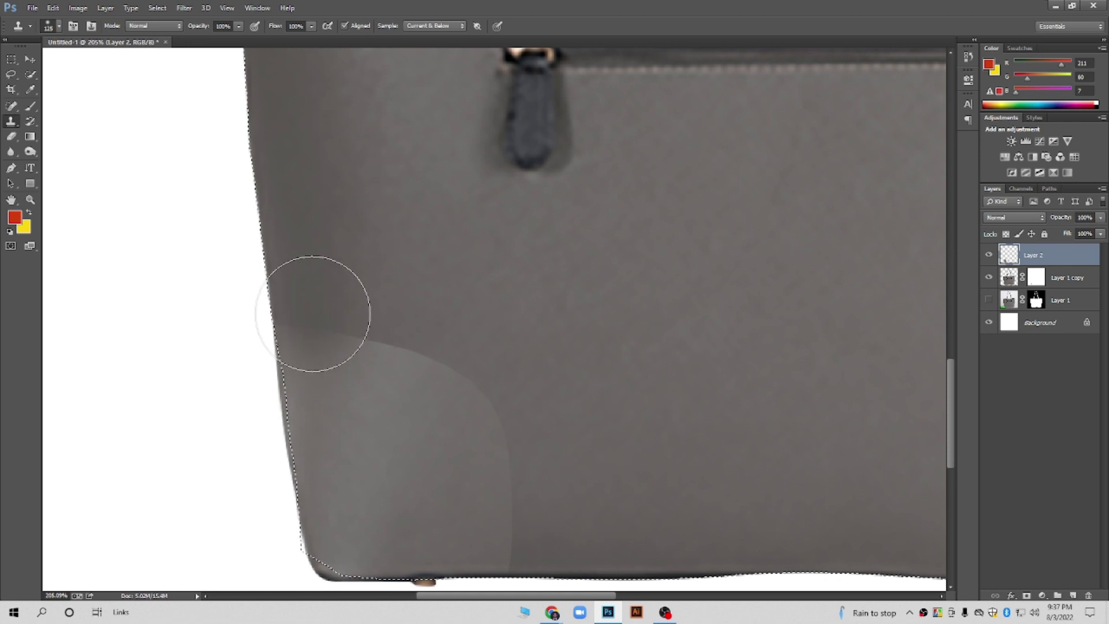
scroll(370, 312, "down", 2)
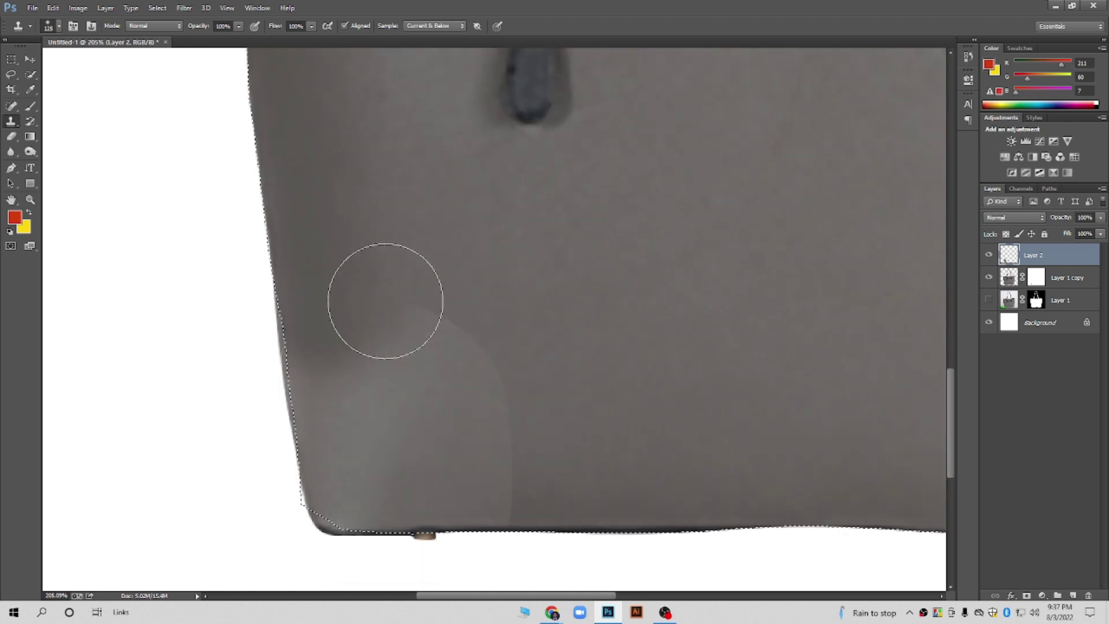
left_click(473, 235, "alt")
mouse_move(446, 314)
left_mouse_down()
mouse_move(416, 321)
mouse_move(412, 311)
left_mouse_up()
Blend the patch near the bag's bottom and lower-left shadow, then deselect and undo a stray smudge
left_click(567, 281, "alt")
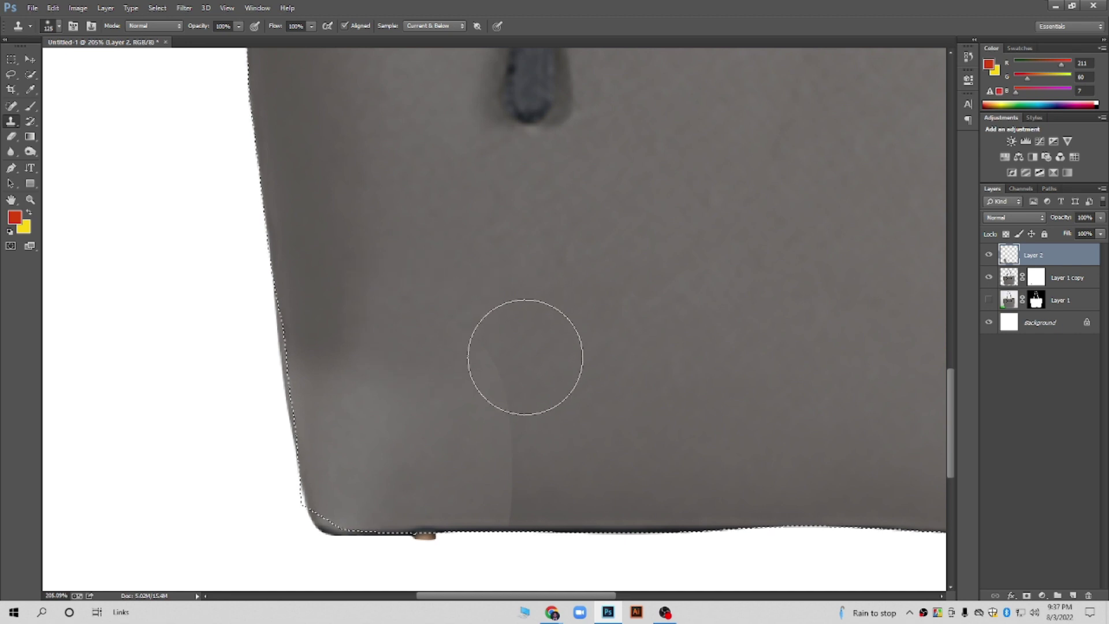
left_click_drag(539, 483, 542, 453)
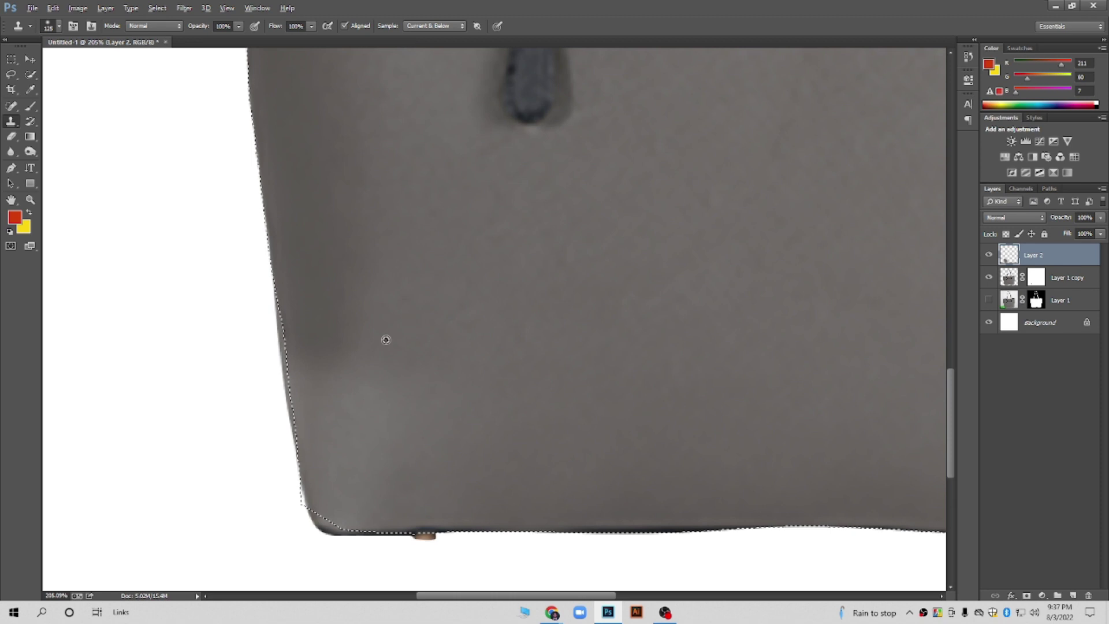
scroll(384, 334, "down", 5)
scroll(385, 351, "up", 2)
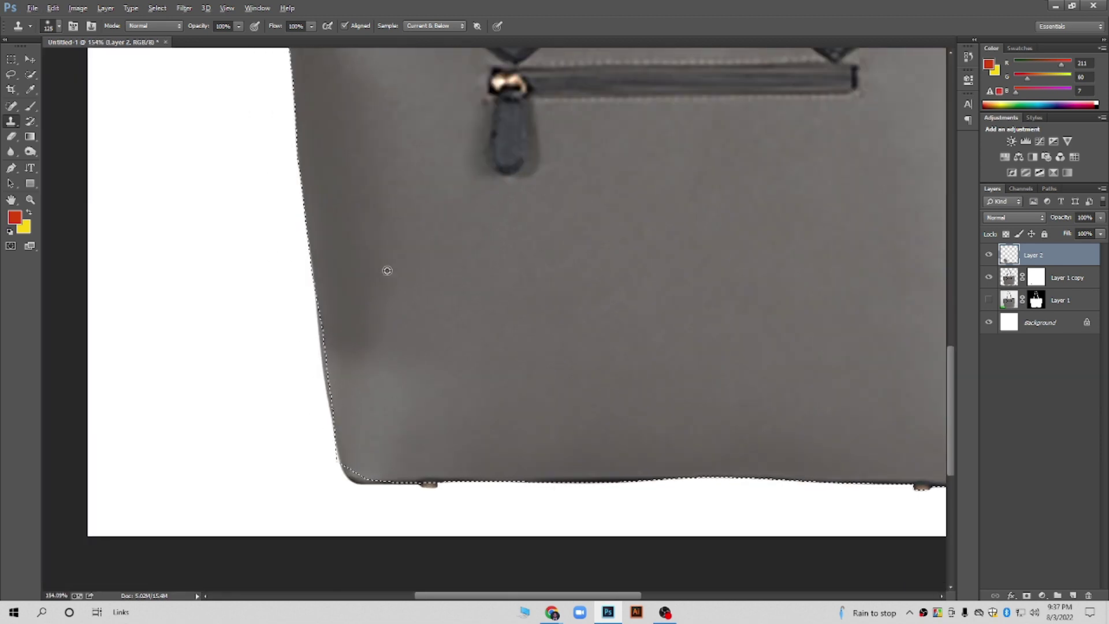
mouse_move(375, 371)
left_mouse_down()
mouse_move(354, 354)
mouse_move(334, 397)
mouse_move(223, 433)
mouse_move(300, 444)
left_mouse_up()
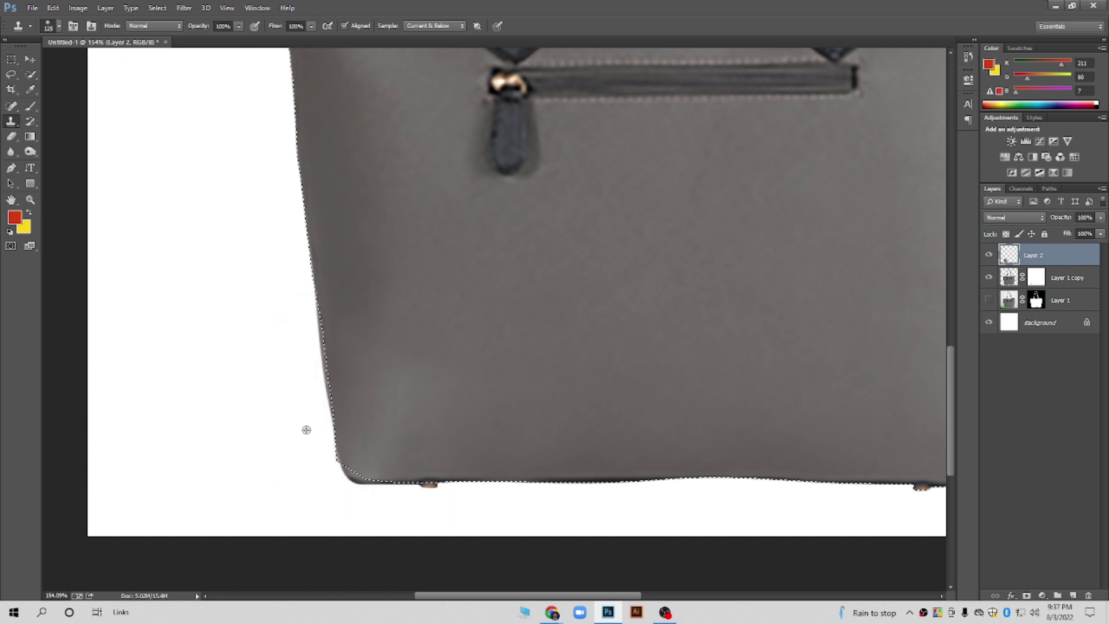
scroll(304, 430, "down", 2)
key("ctrl+d")
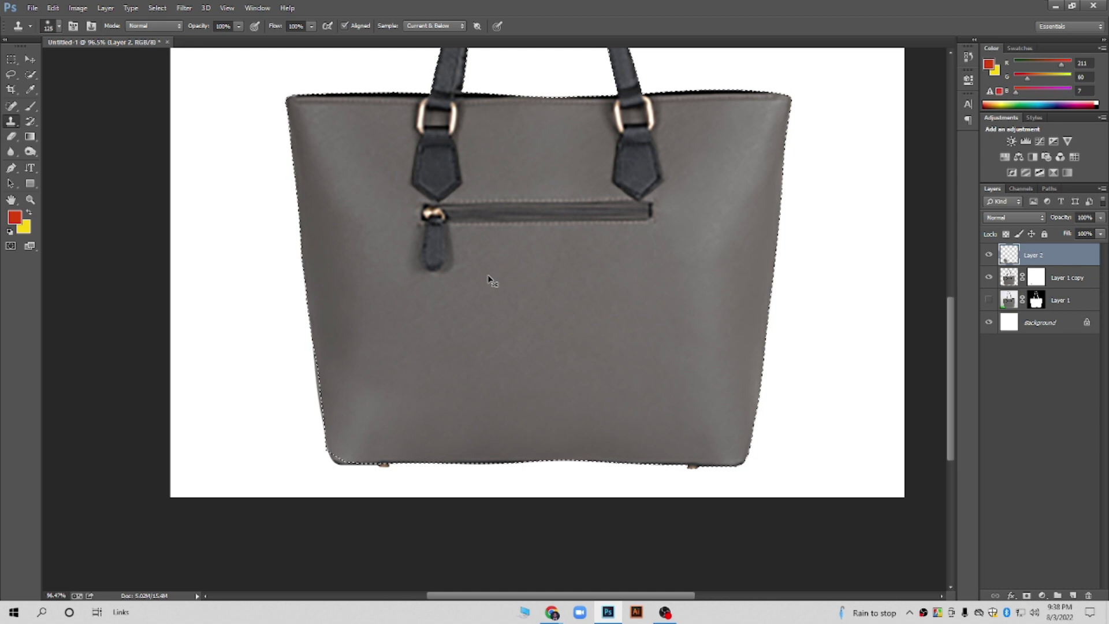
left_click(488, 275)
key("ctrl+z")
scroll(359, 475, "up", 2)
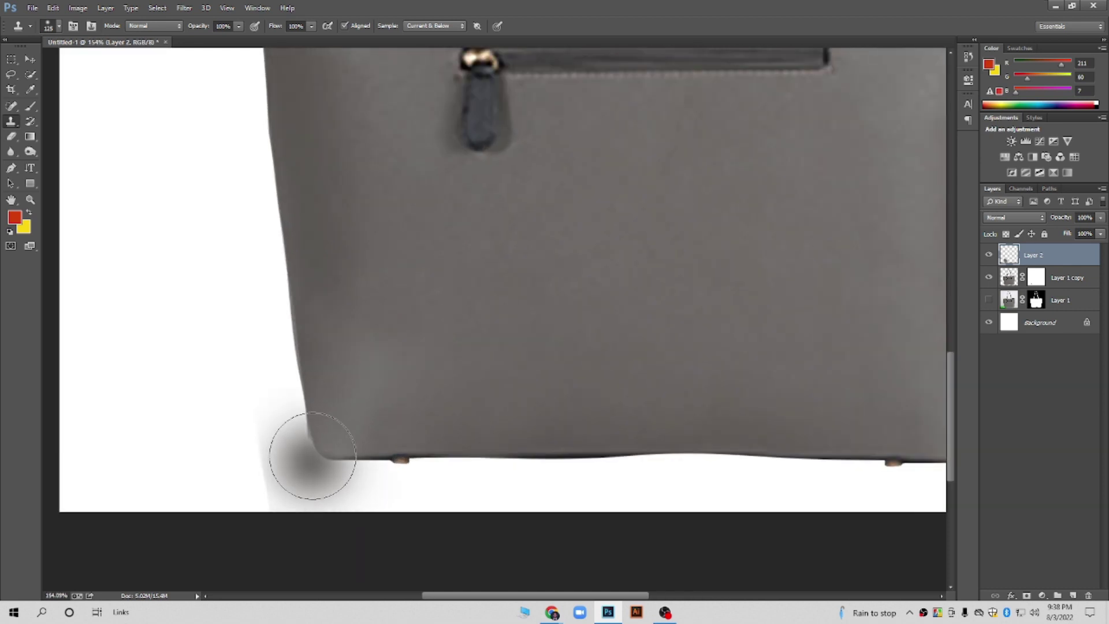
Brush black on Layer 1 copy's mask to erase the corner's white fringe, then show Layer 2
left_click(1036, 278)
key("d")
key("b")
left_click_drag(324, 446, 312, 439)
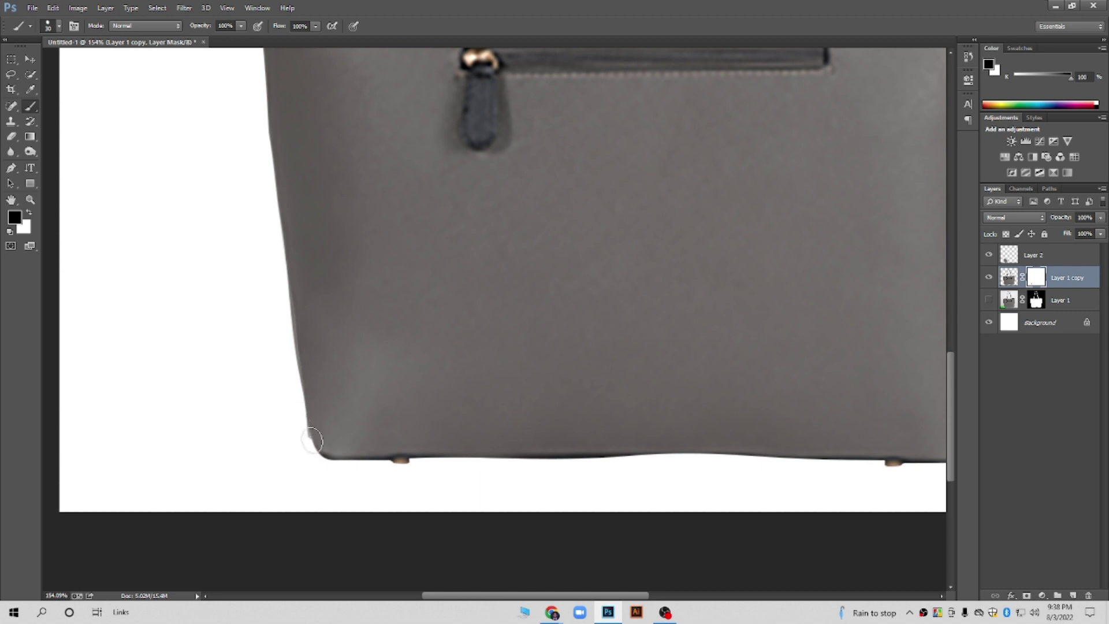
left_click(989, 255)
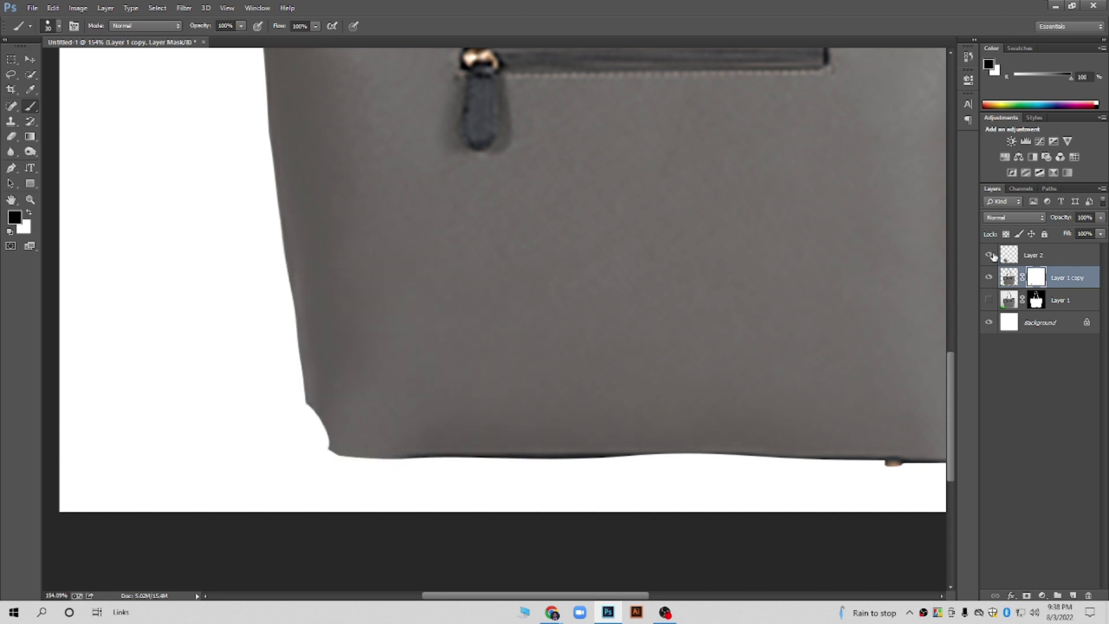
scroll(311, 452, "up", 2)
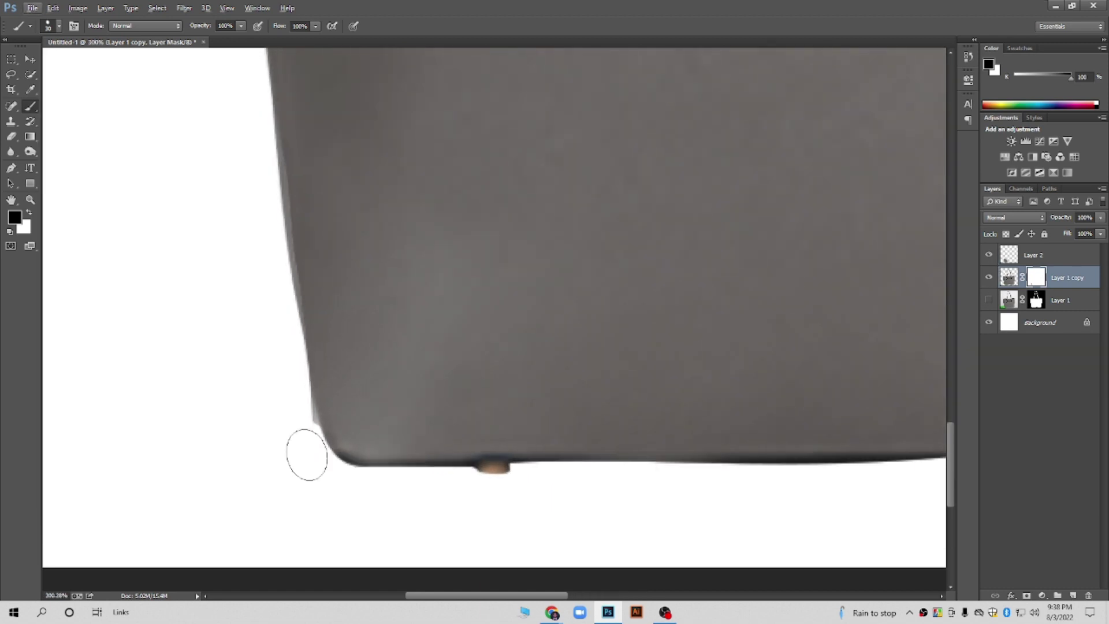
scroll(247, 284, "down", 2)
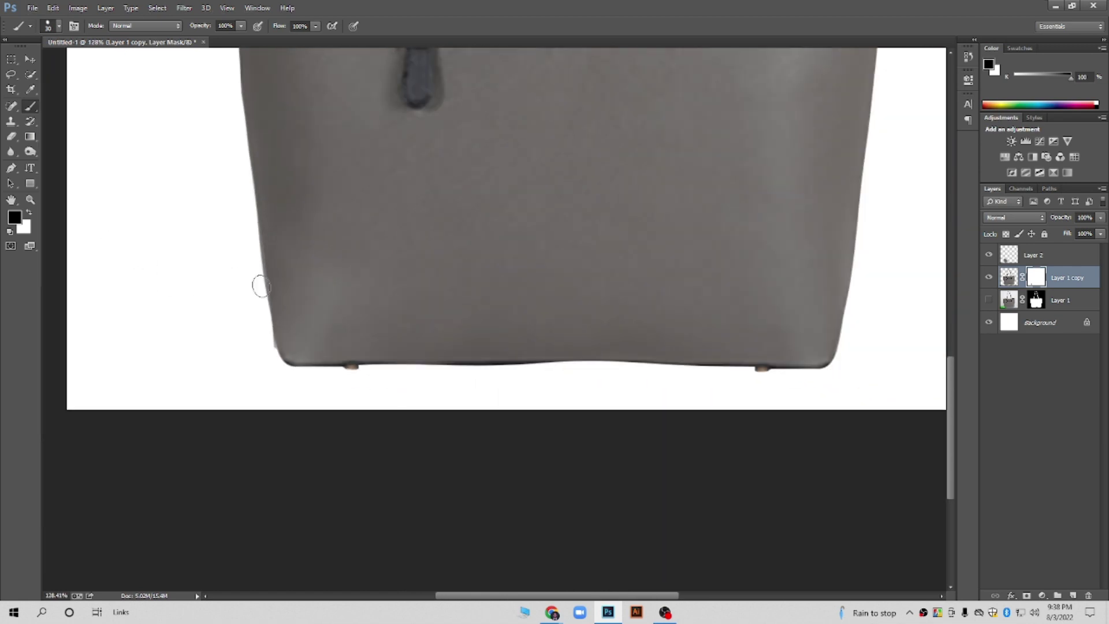
scroll(261, 280, "up", 2)
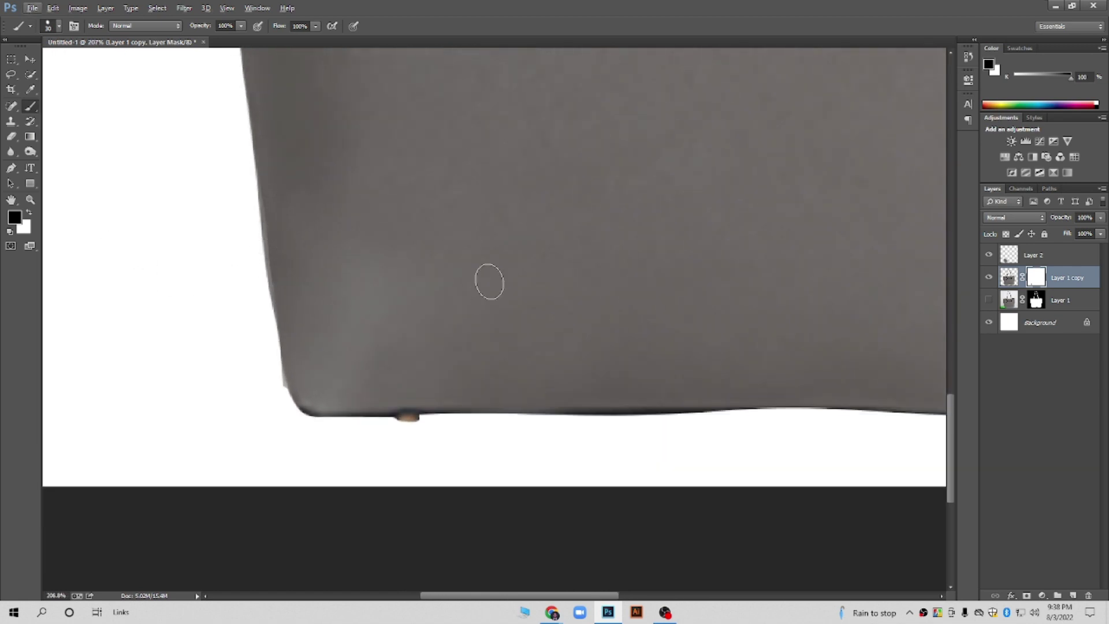
Load the handbag's outline as a selection, trim it to the left side, and target Layer 2
left_click(1009, 280, "ctrl")
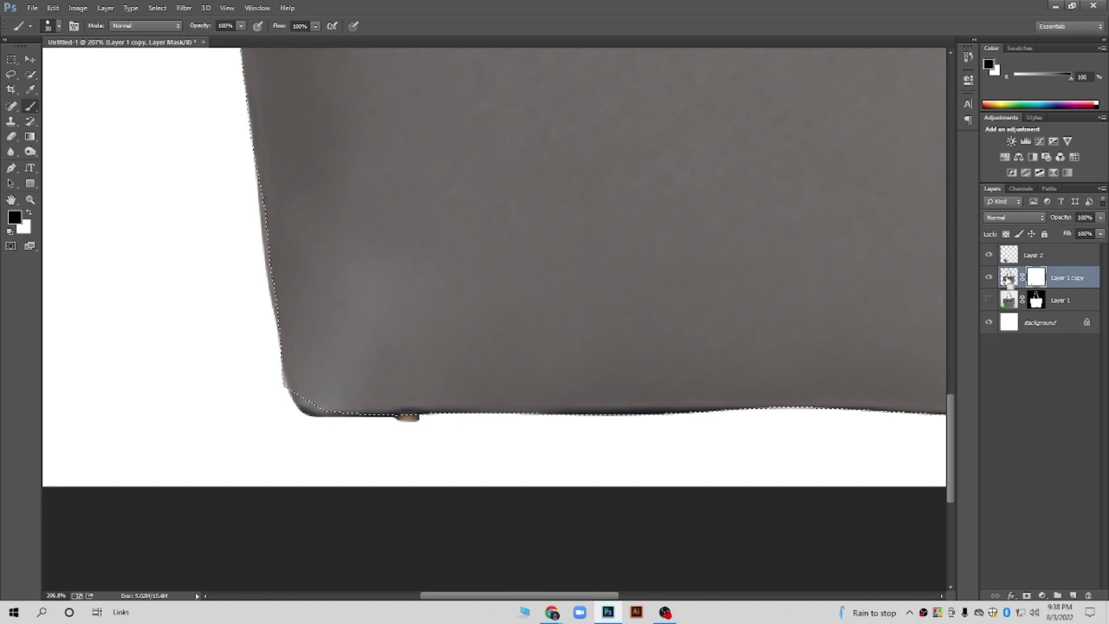
left_click(1009, 255, "ctrl")
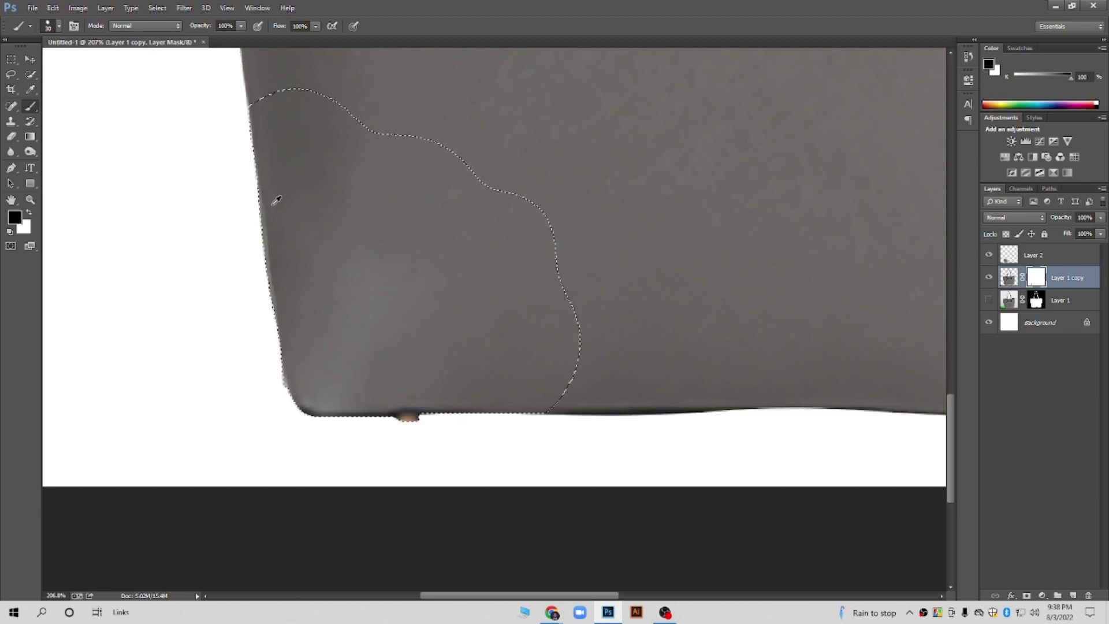
scroll(272, 198, "up", 1)
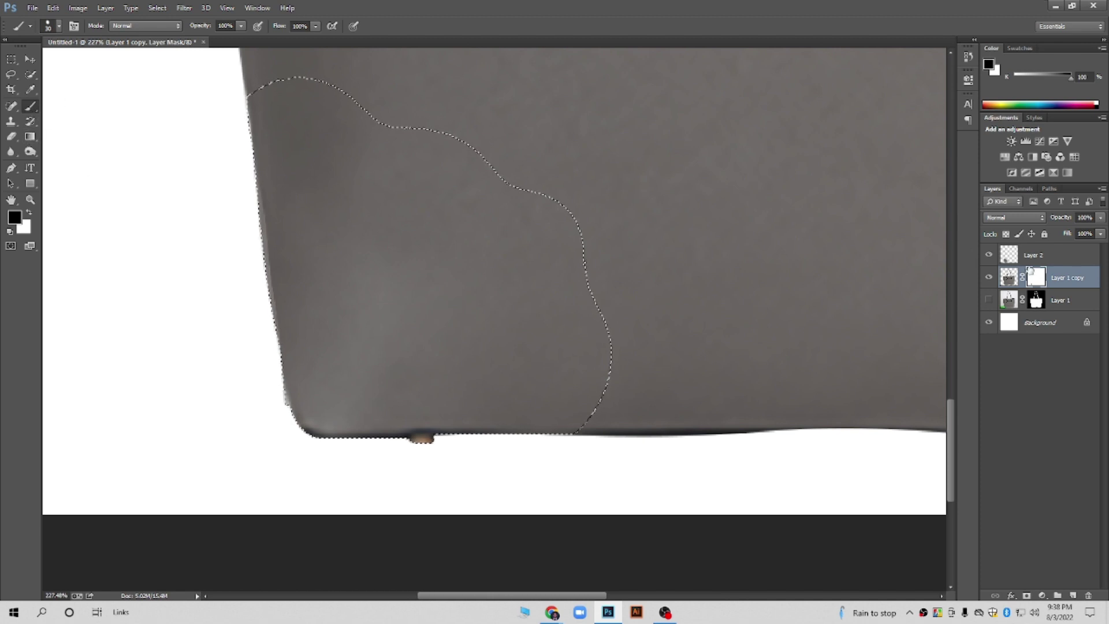
left_click(989, 255)
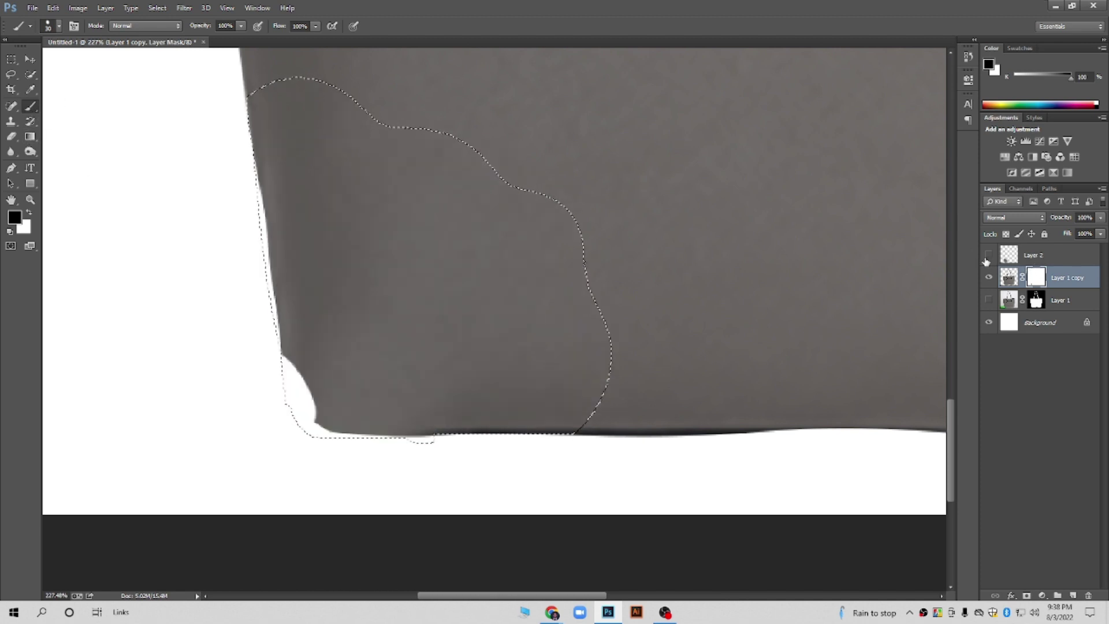
left_click(1026, 256)
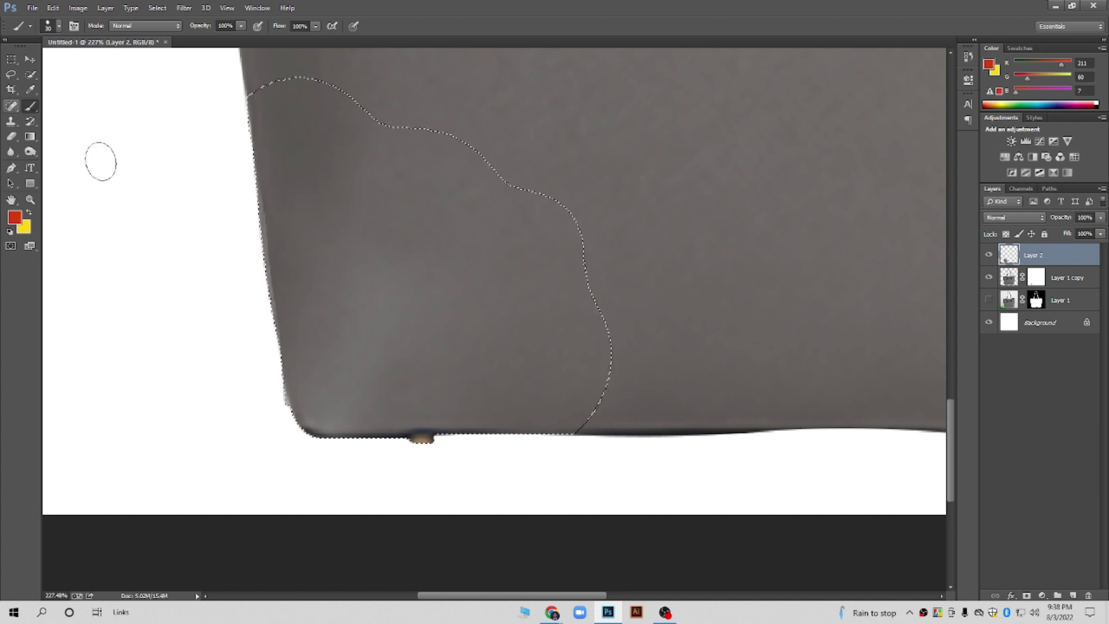
Sample the bag's grey and try cloning along the left edge, then undo and deselect
left_click(268, 163, "alt")
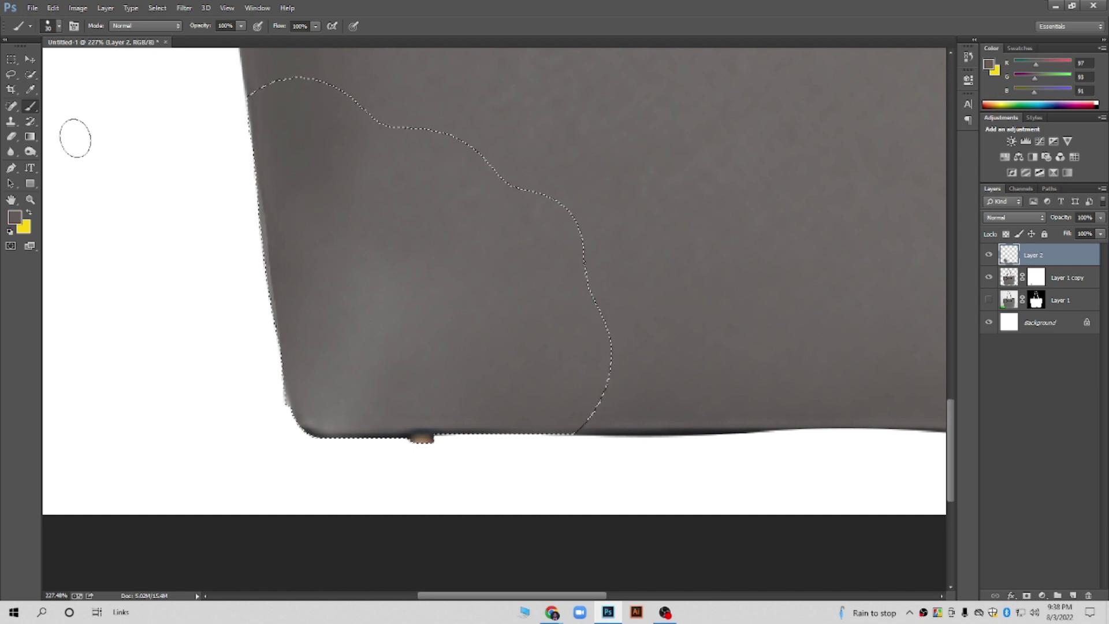
left_click(11, 121)
left_click(278, 173, "alt")
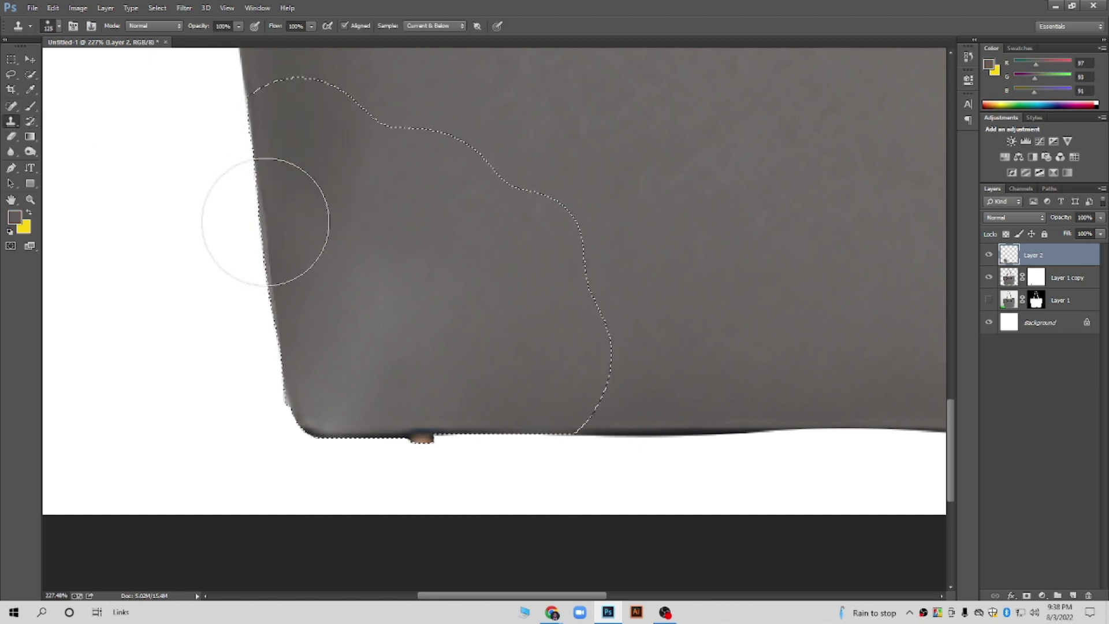
left_click_drag(260, 217, 263, 220)
key("ctrl+z")
key("ctrl+z")
key("ctrl+z")
key("ctrl+z")
key("ctrl+z")
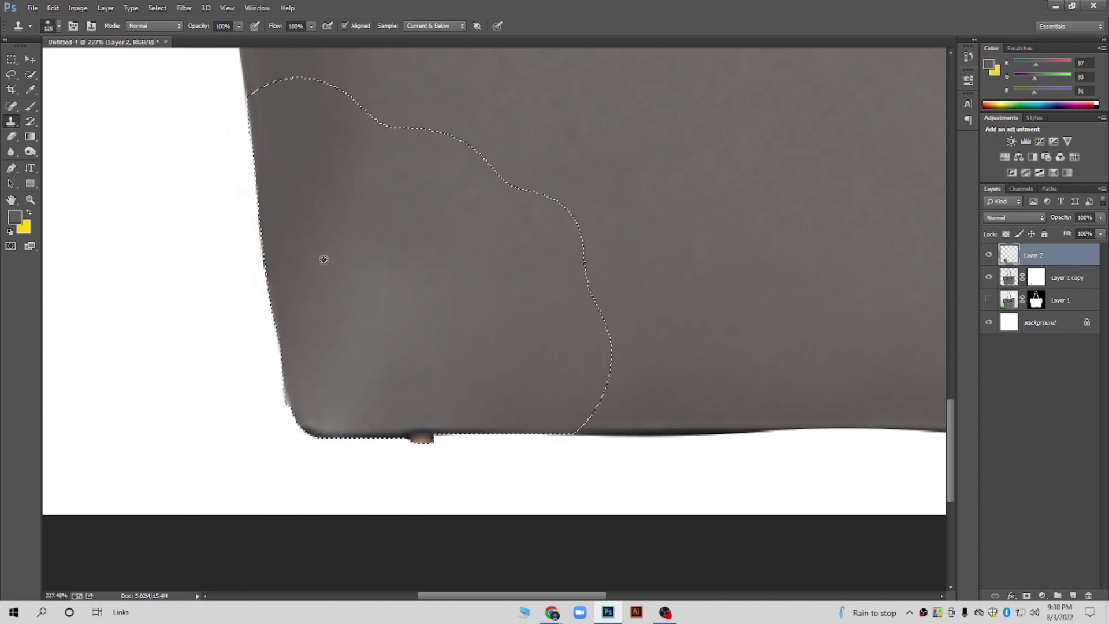
scroll(260, 370, "down", 2, "alt")
key("ctrl+d")
Erase the light halo along the bag's lower-left edge on Layer 2
scroll(435, 366, "down", 3, "alt")
scroll(436, 365, "down", 2, "alt")
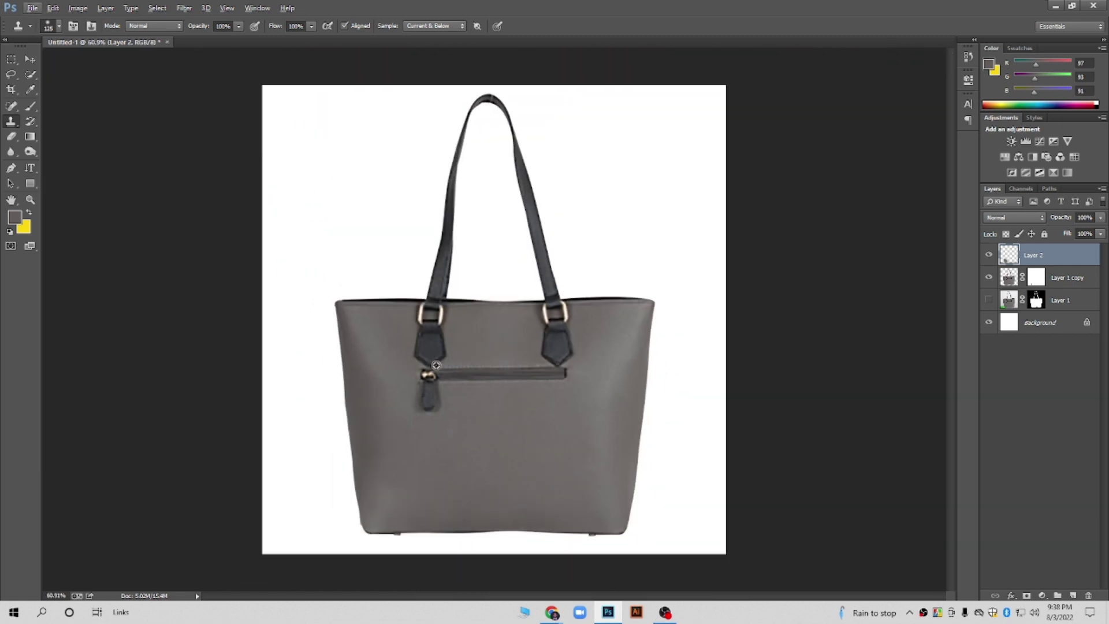
scroll(447, 535, "up", 3, "alt")
scroll(446, 525, "up", 2, "alt")
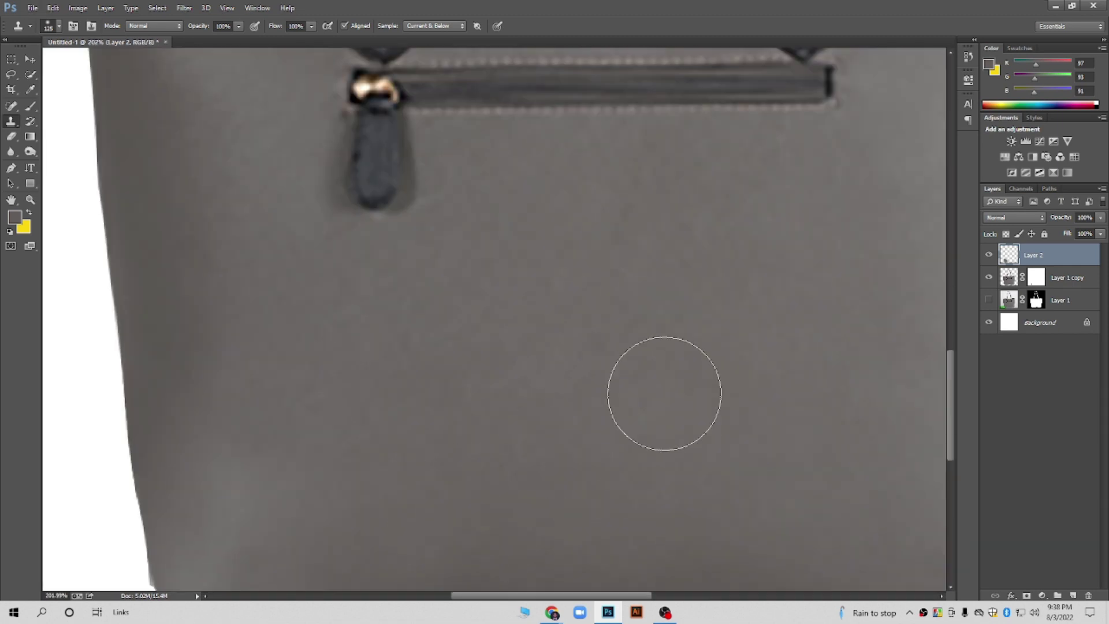
scroll(664, 391, "down", 3)
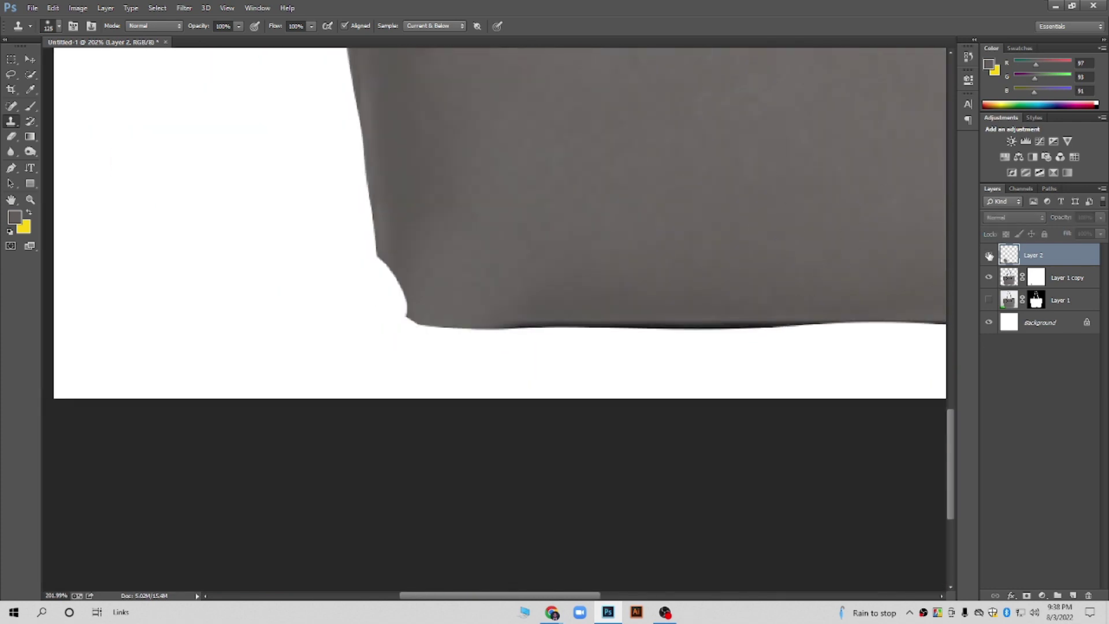
left_click(12, 137)
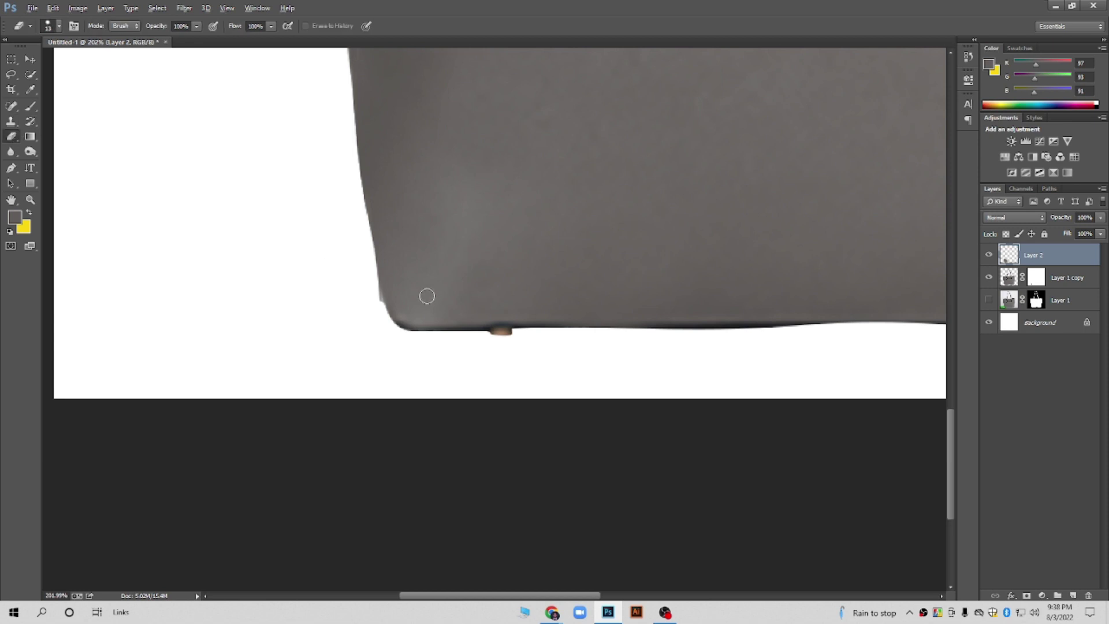
scroll(404, 298, "up", 2, "alt")
left_click_drag(336, 269, 345, 305)
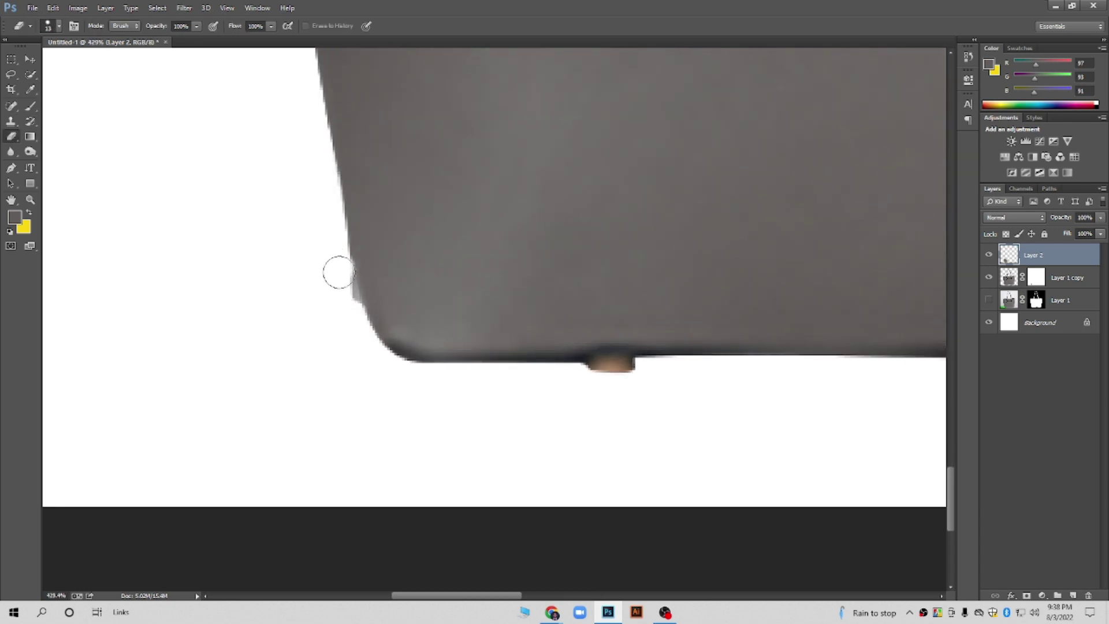
scroll(335, 321, "down", 1, "alt")
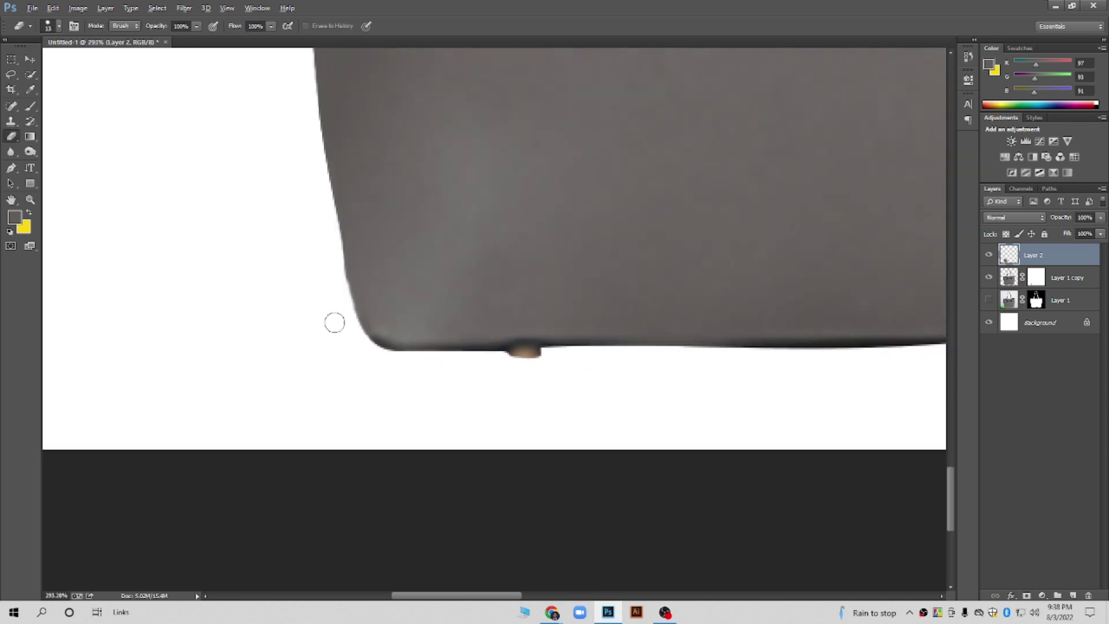
scroll(334, 319, "down", 2, "alt")
scroll(333, 319, "down", 2, "alt")
scroll(332, 319, "down", 1, "alt")
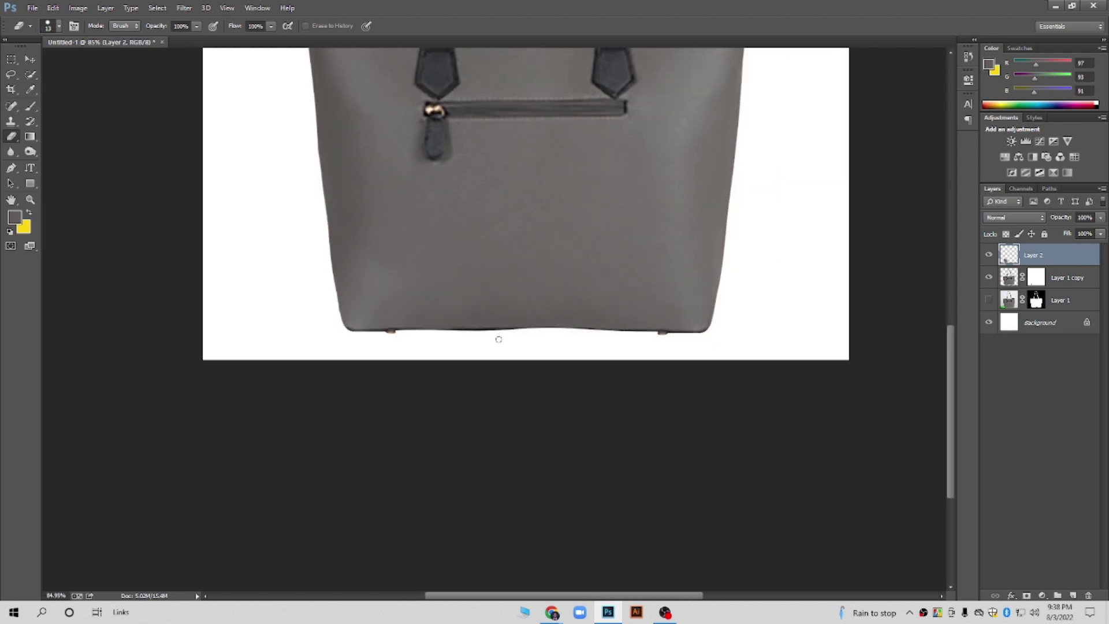
scroll(550, 337, "down", 1, "alt")
scroll(563, 456, "down", 1)
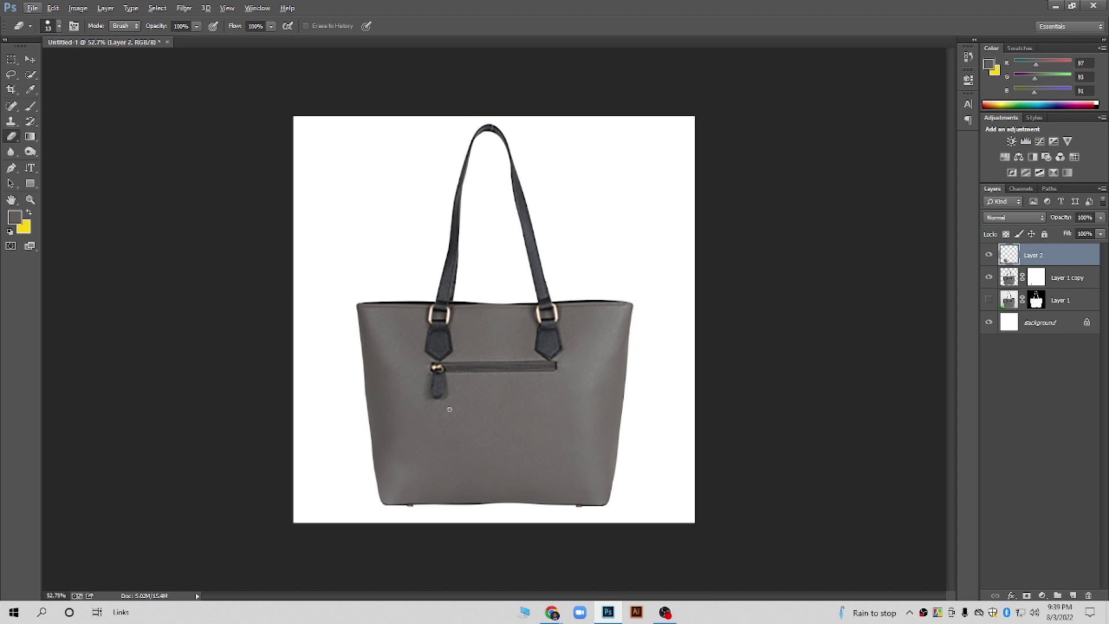
Group Layer 2 and Layer 1 copy into Group 1, expand it, and select Layer 1 copy
left_click(1047, 280, "shift")
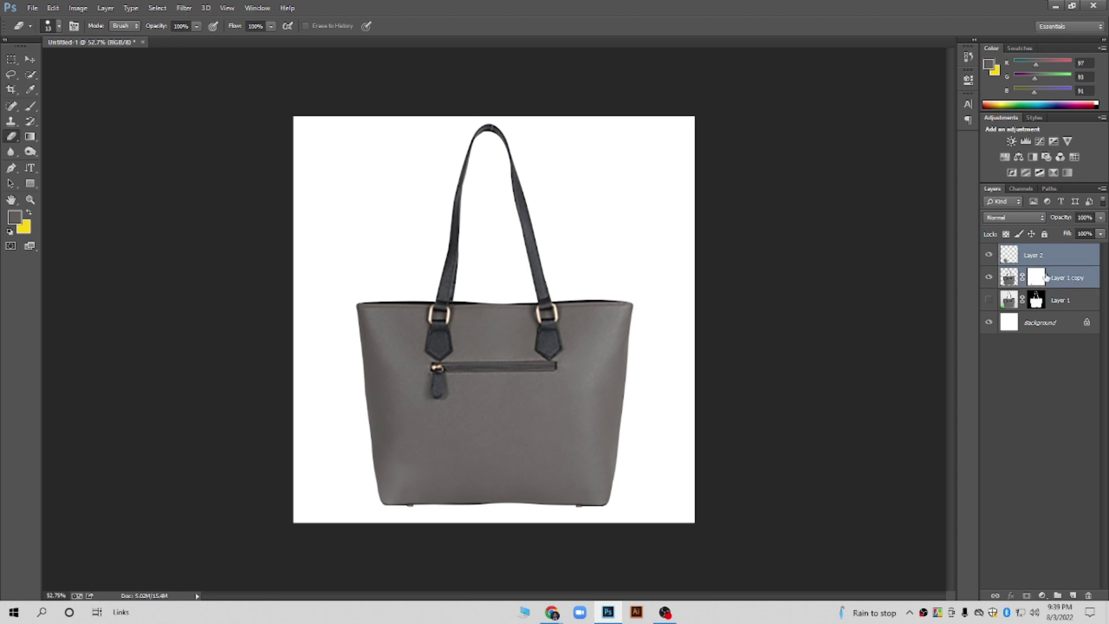
key("ctrl+g")
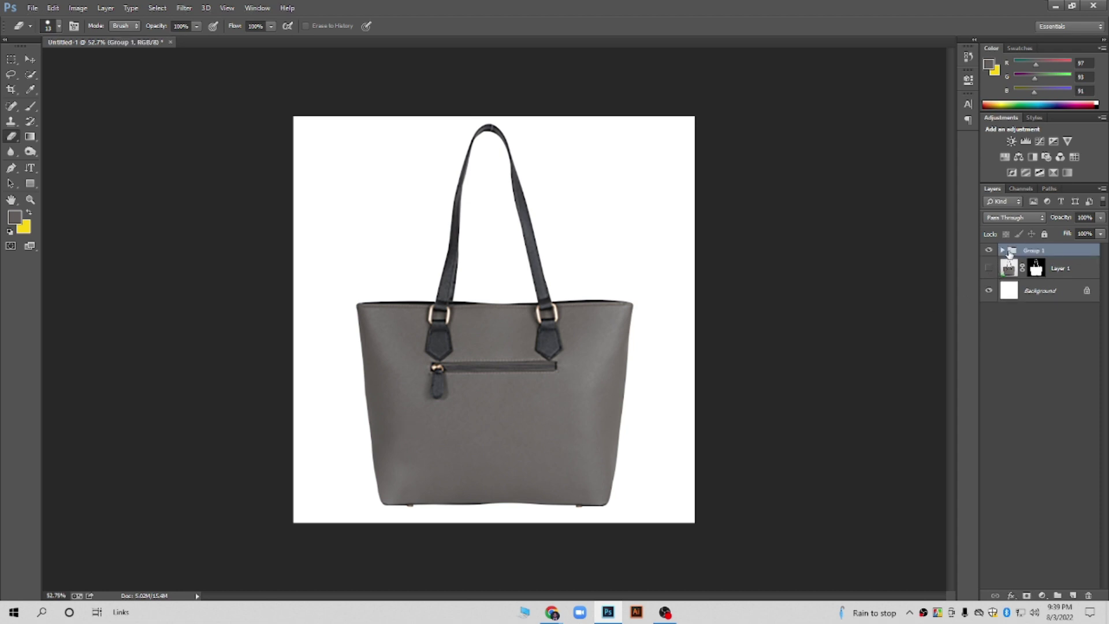
left_click(1004, 251)
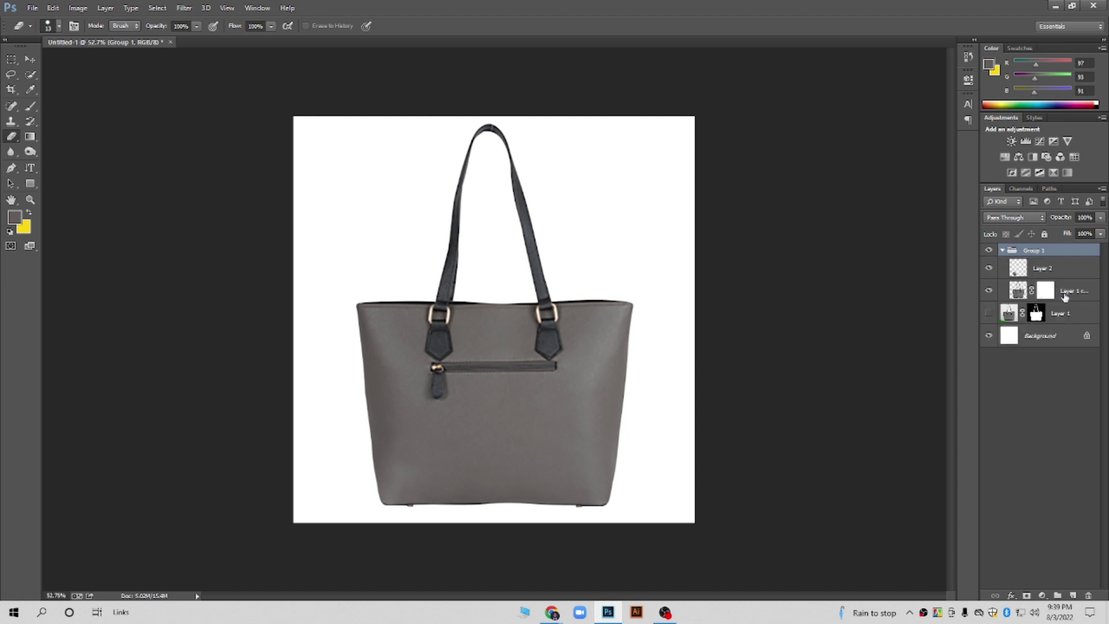
left_click(1065, 296)
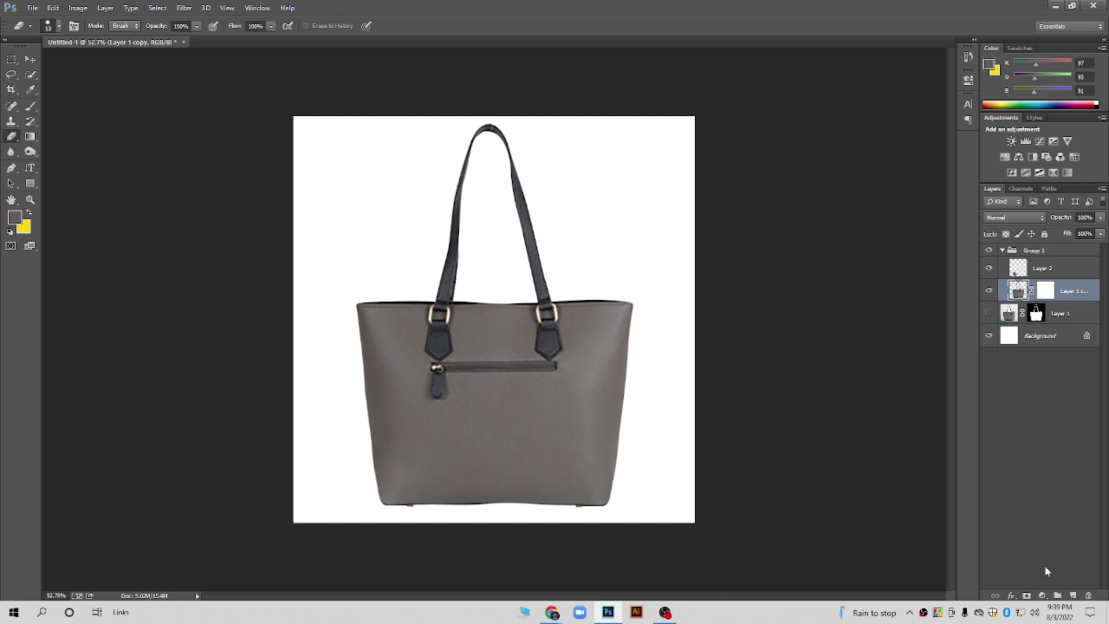
Add an orange Solid Color fill layer and move it below Layer 1 copy
left_click(1042, 596)
left_click(1006, 343)
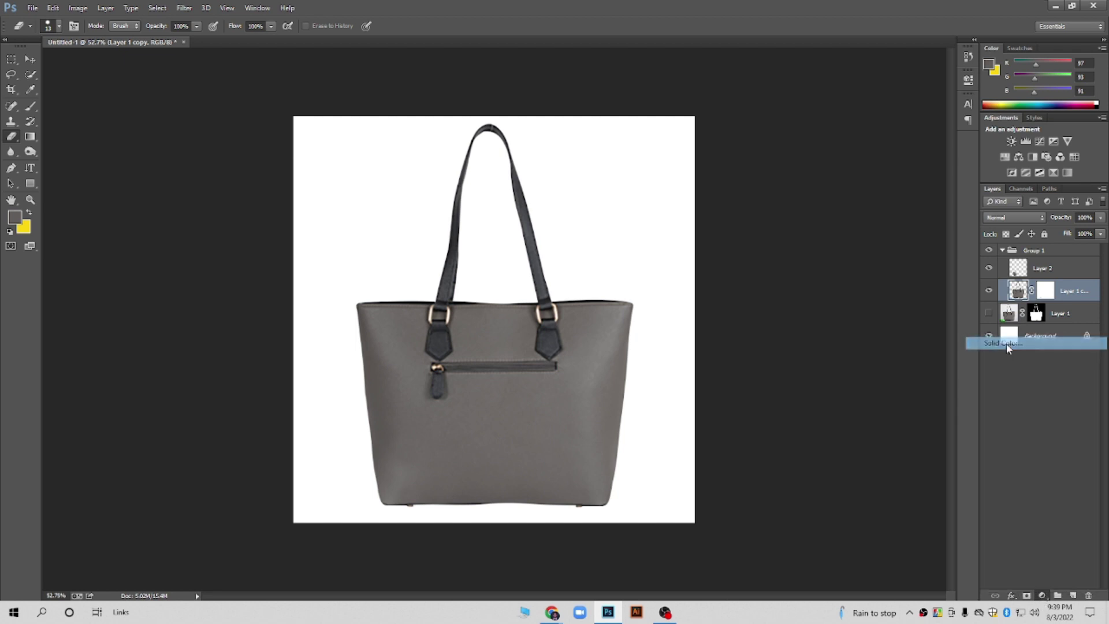
left_click_drag(806, 166, 808, 153)
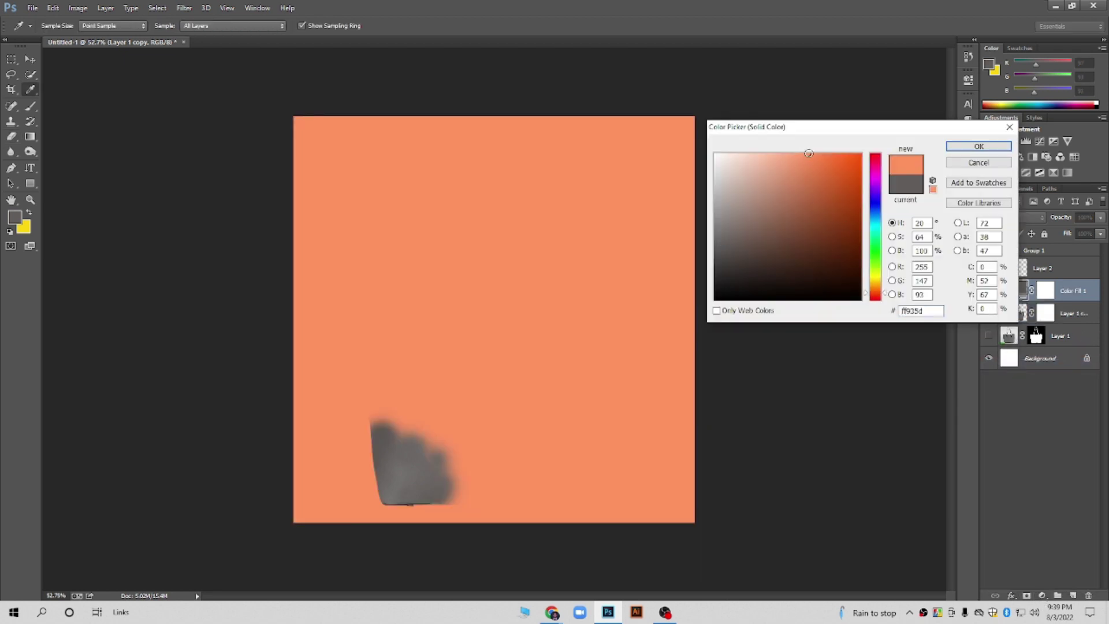
left_click(979, 147)
left_click_drag(1067, 294, 1058, 320)
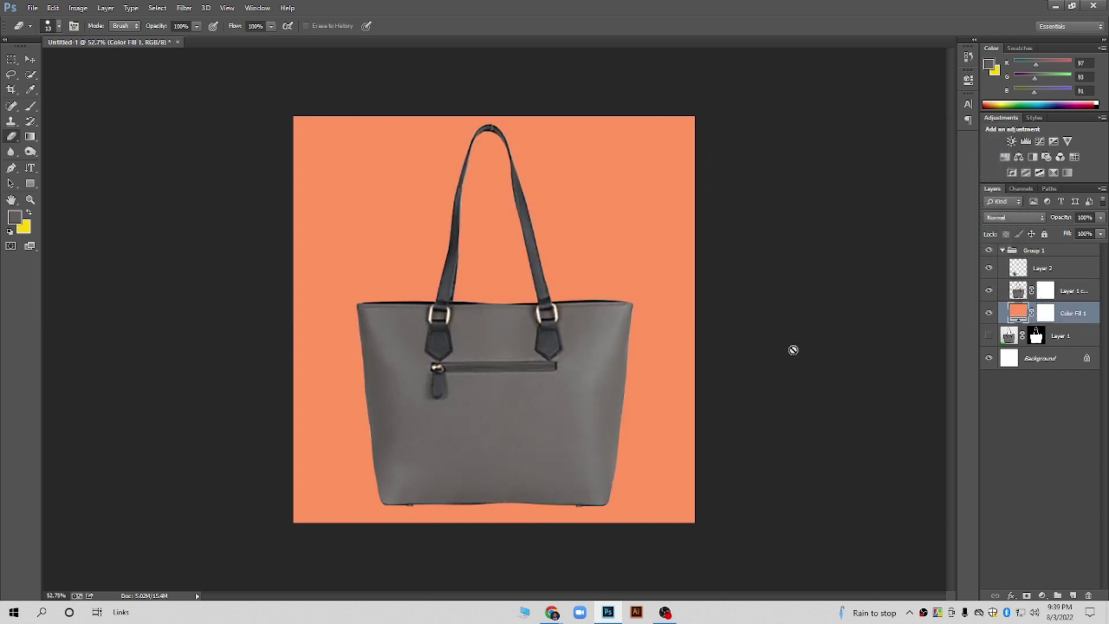
Change Color Fill 1 to blue-violet 5e39ff and collapse Group 1
double_click(1020, 316)
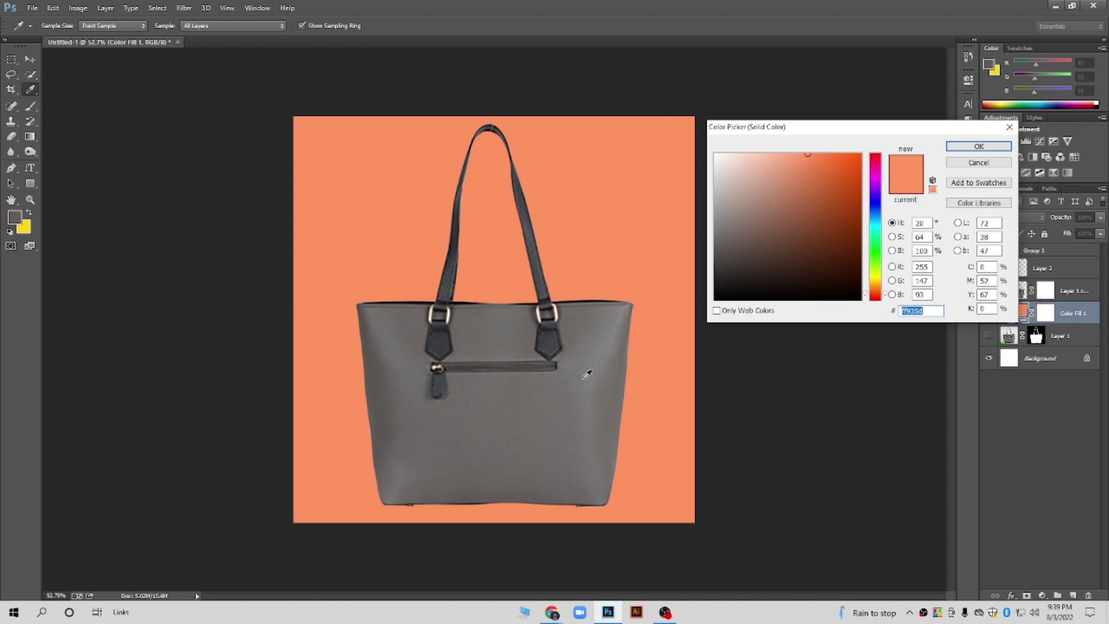
left_click(583, 379)
left_click_drag(720, 228, 711, 279)
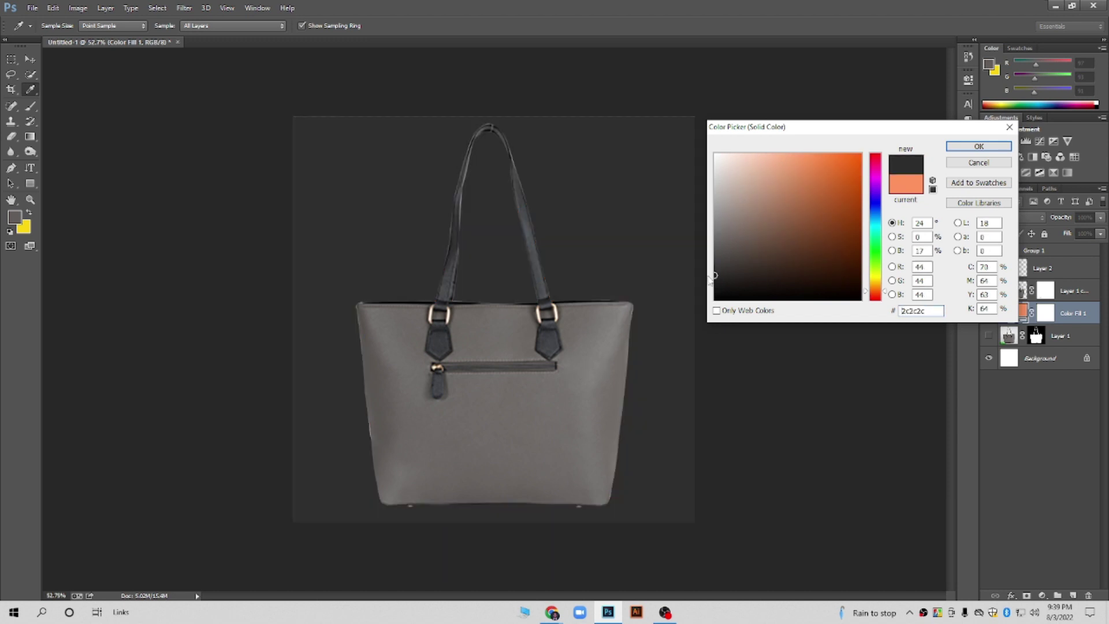
left_click(876, 223)
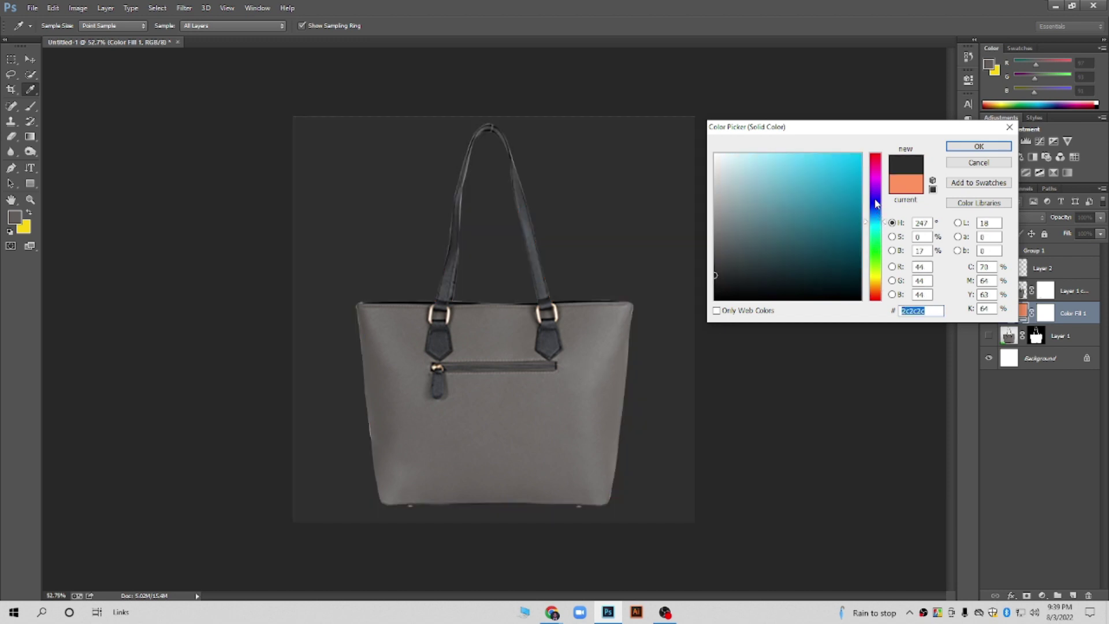
left_click_drag(876, 203, 876, 197)
left_click(830, 154)
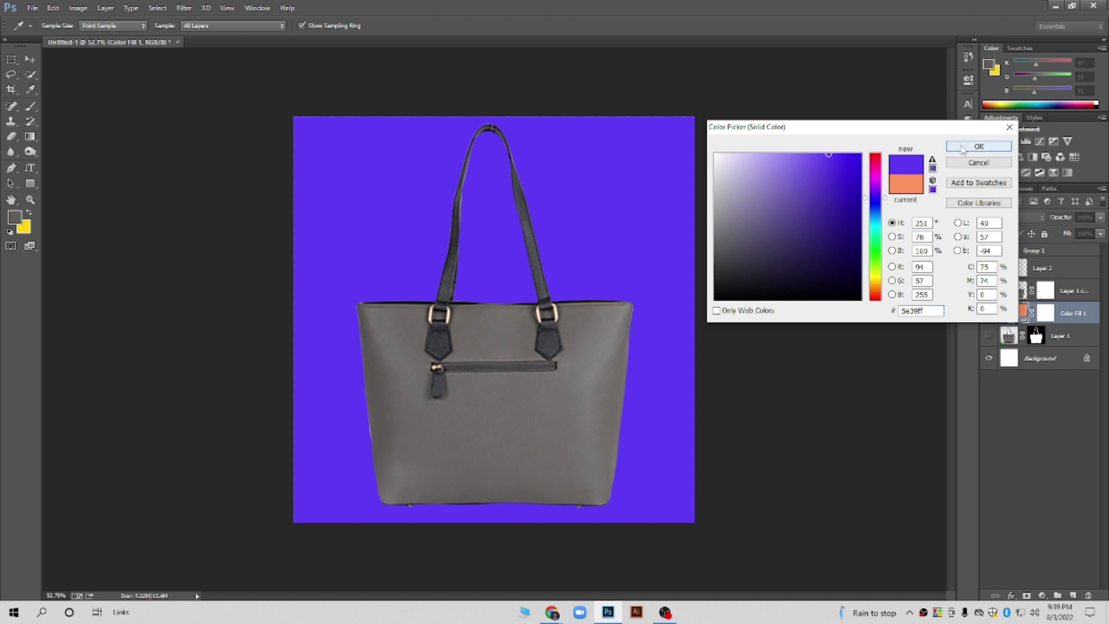
left_click(979, 146)
left_click(1002, 250)
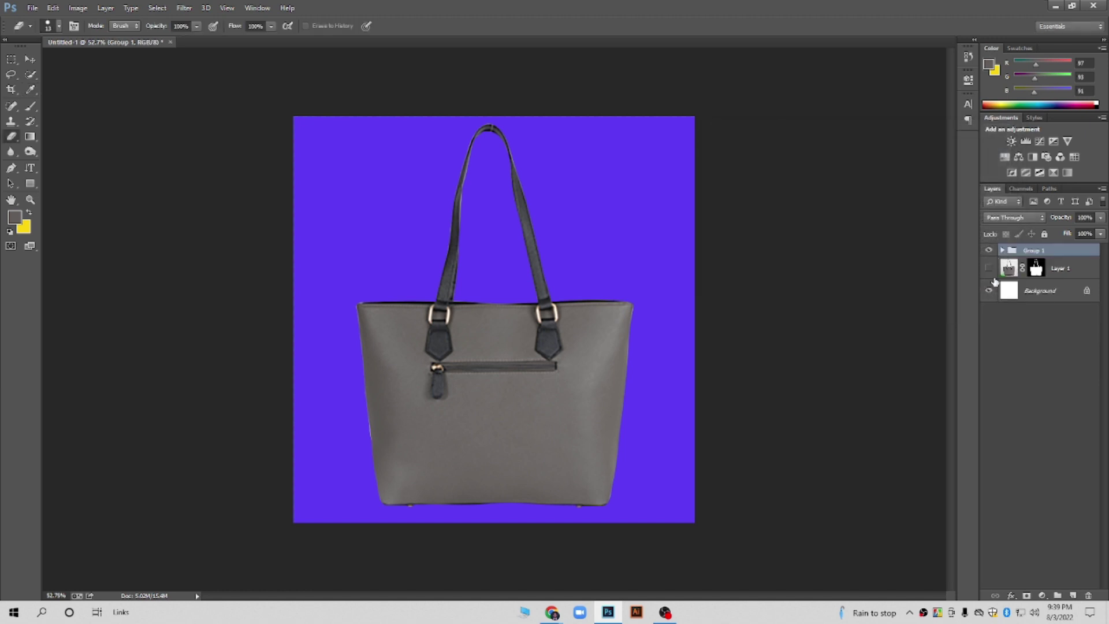
Toggle Group 1 to compare, then recolour Color Fill 1 to white (ffffff) and show the group
left_click(989, 251)
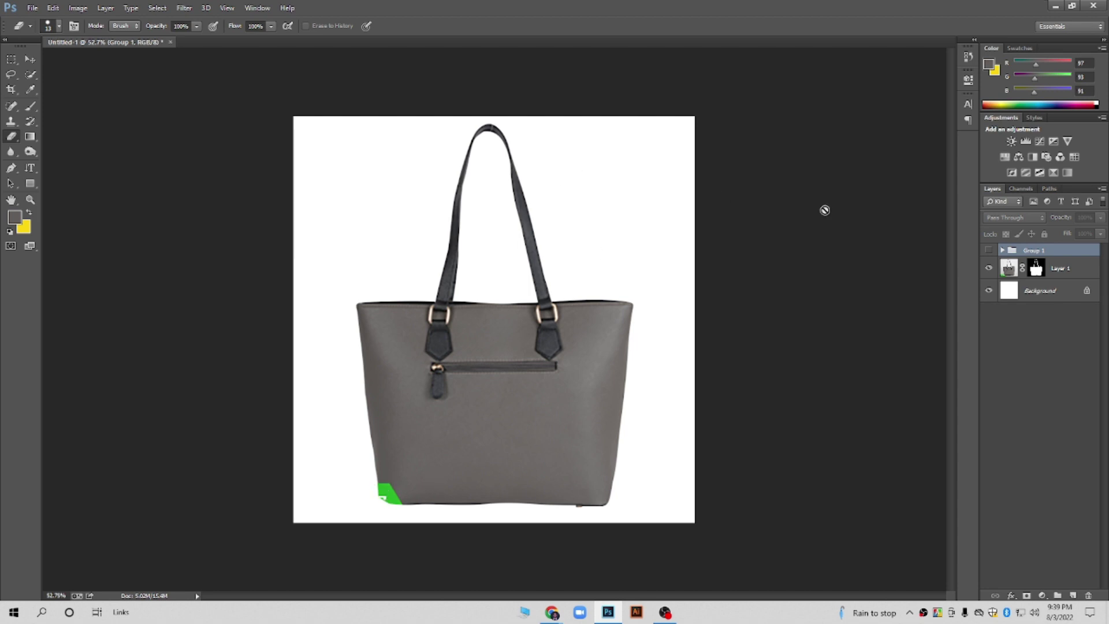
left_click(988, 252)
left_click(987, 251)
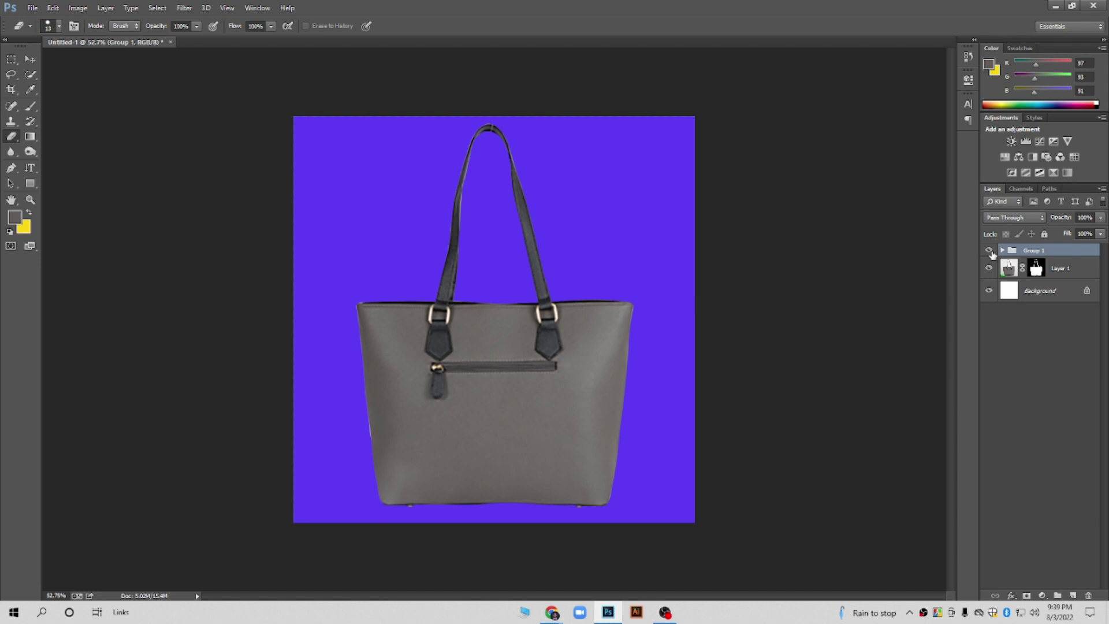
left_click(990, 252)
left_click(1002, 250)
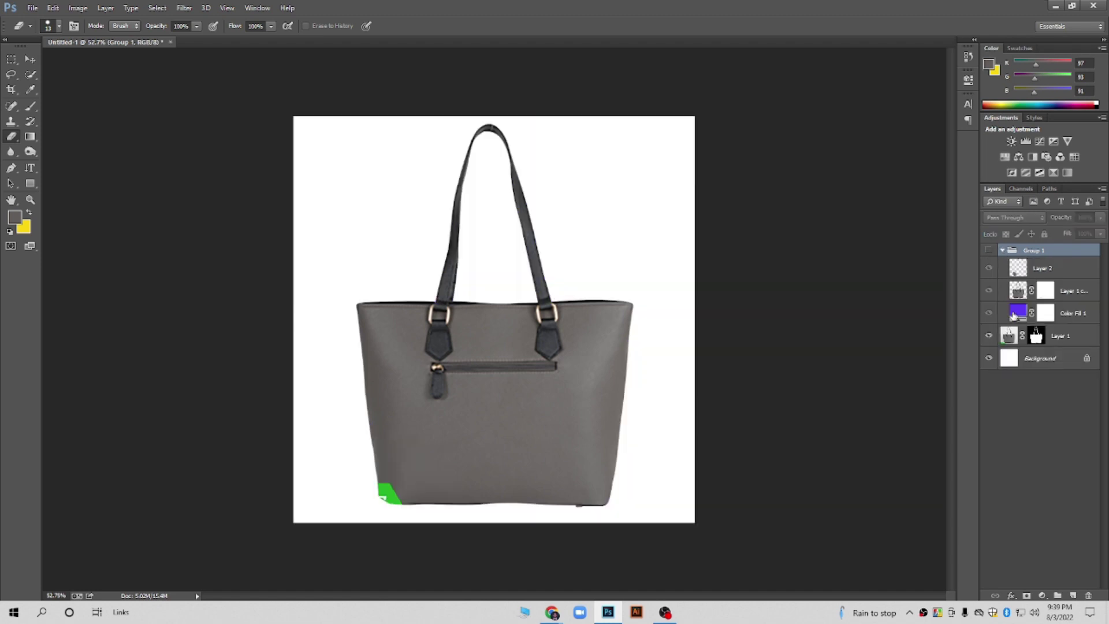
double_click(1015, 315)
left_click(692, 157)
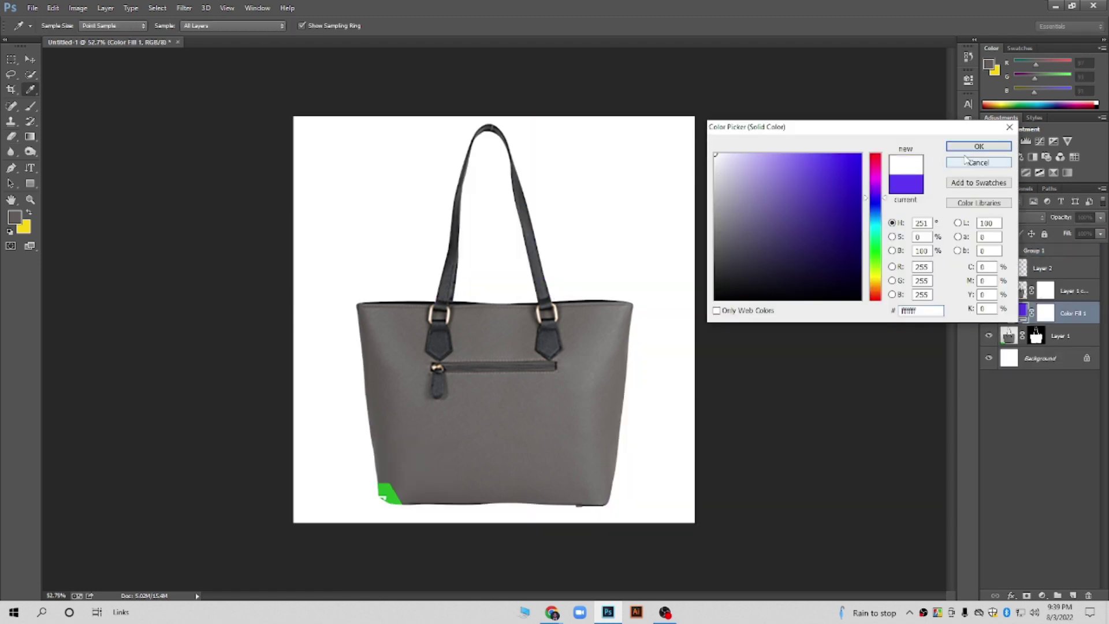
left_click(972, 146)
left_click(989, 250)
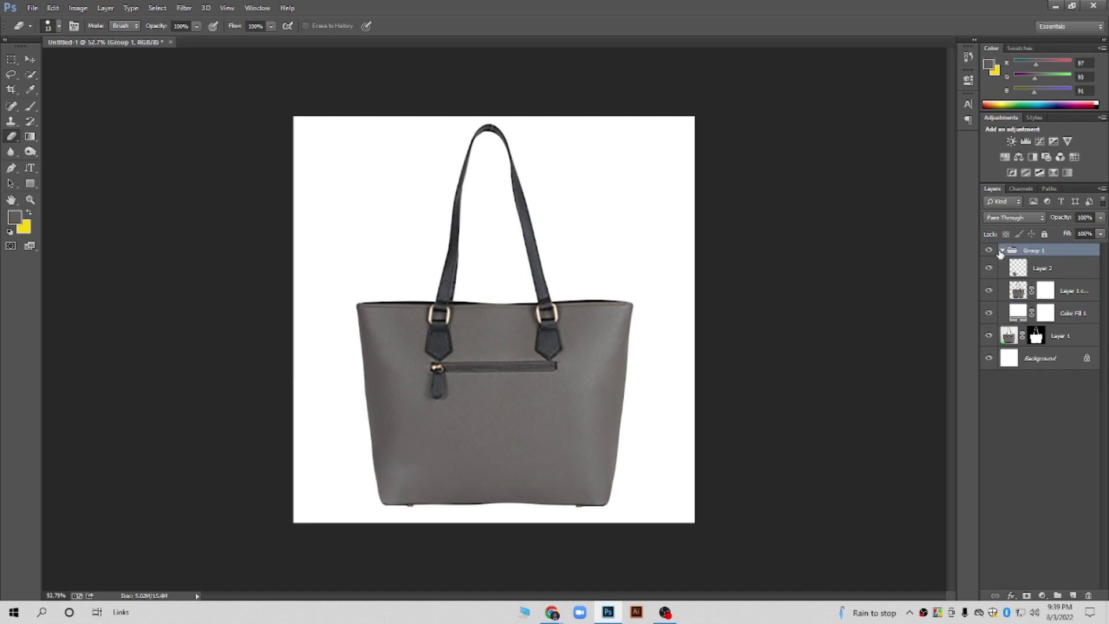
With the Move tool, delete Group 1 and then the bag layer, leaving the Background
left_click(989, 250)
left_click(29, 60)
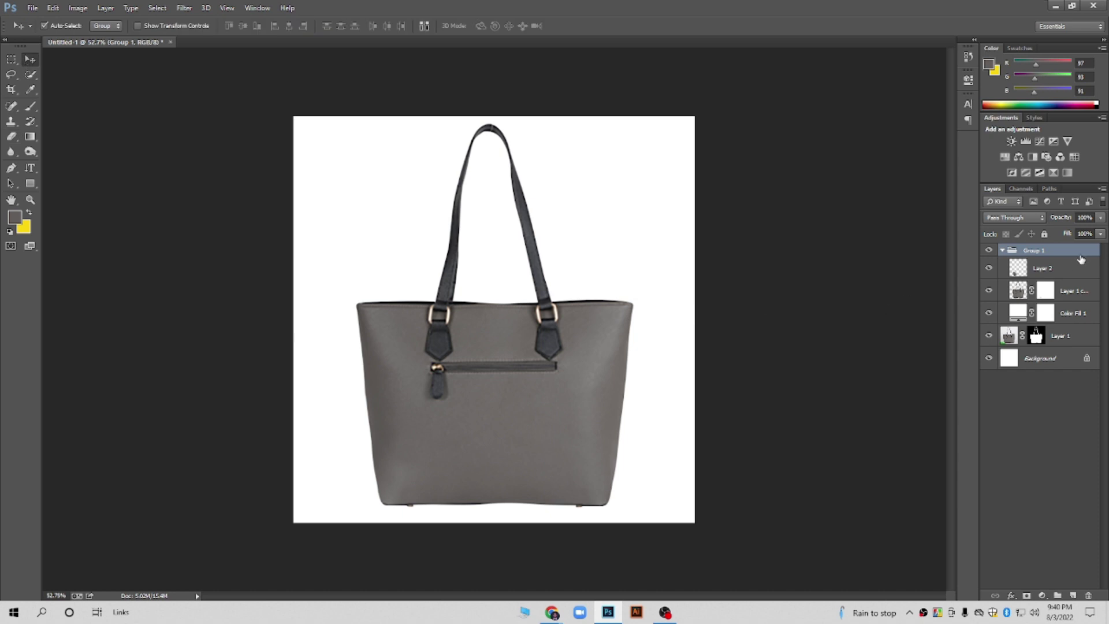
key("Delete")
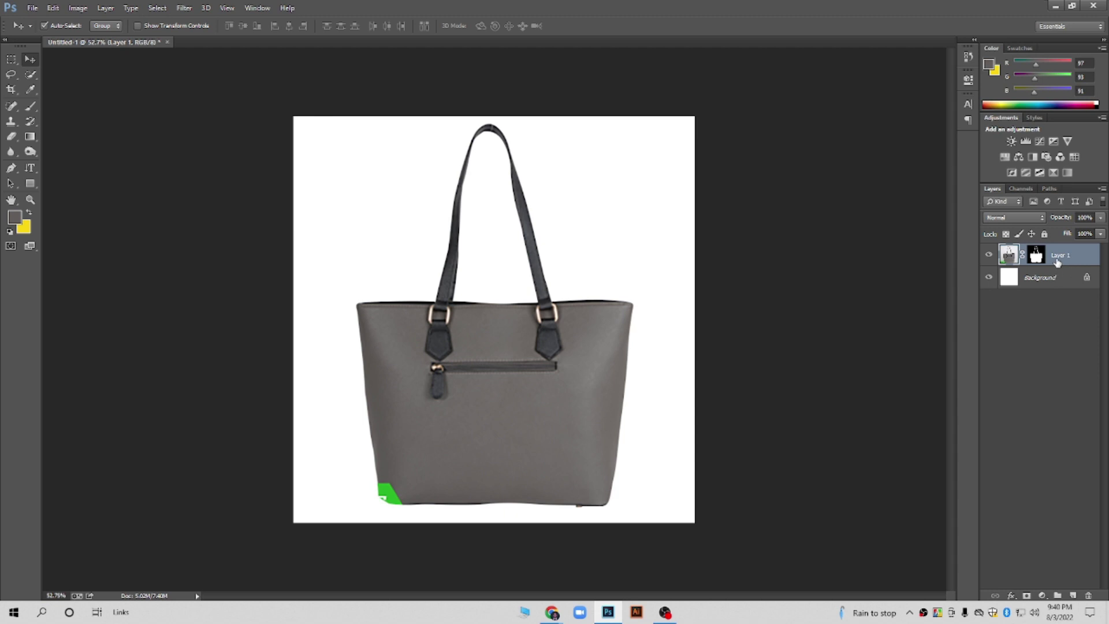
key("Delete")
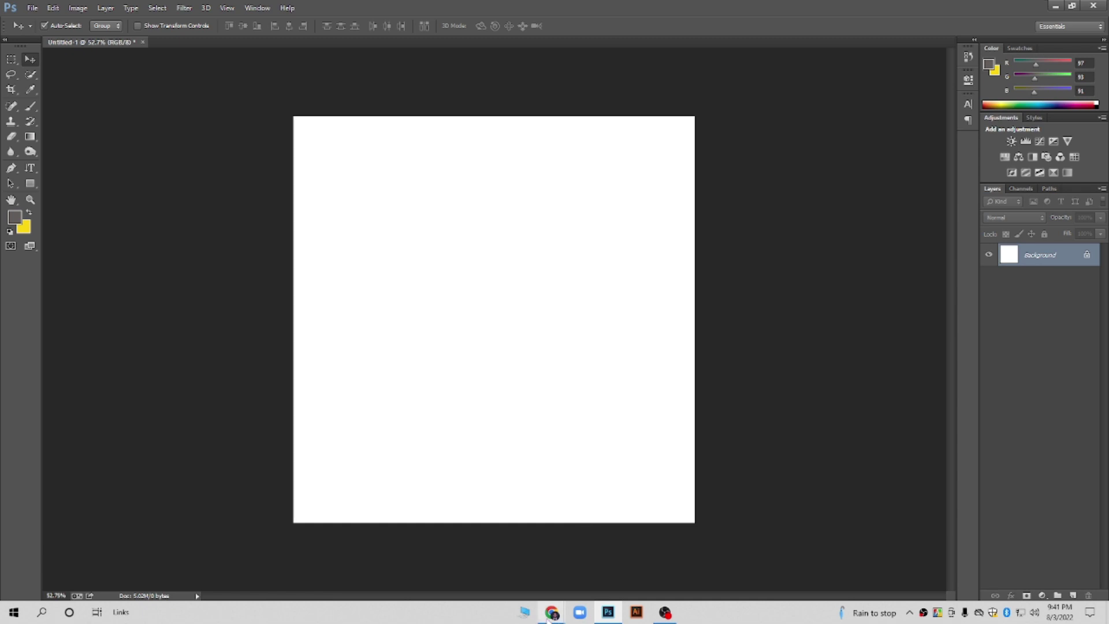
In Chrome's Google Images, search for 'minimal chair' using the suggestion after typing 'minimal'
mouse_move(552, 613)
left_click(514, 569)
scroll(463, 317, "up", 5)
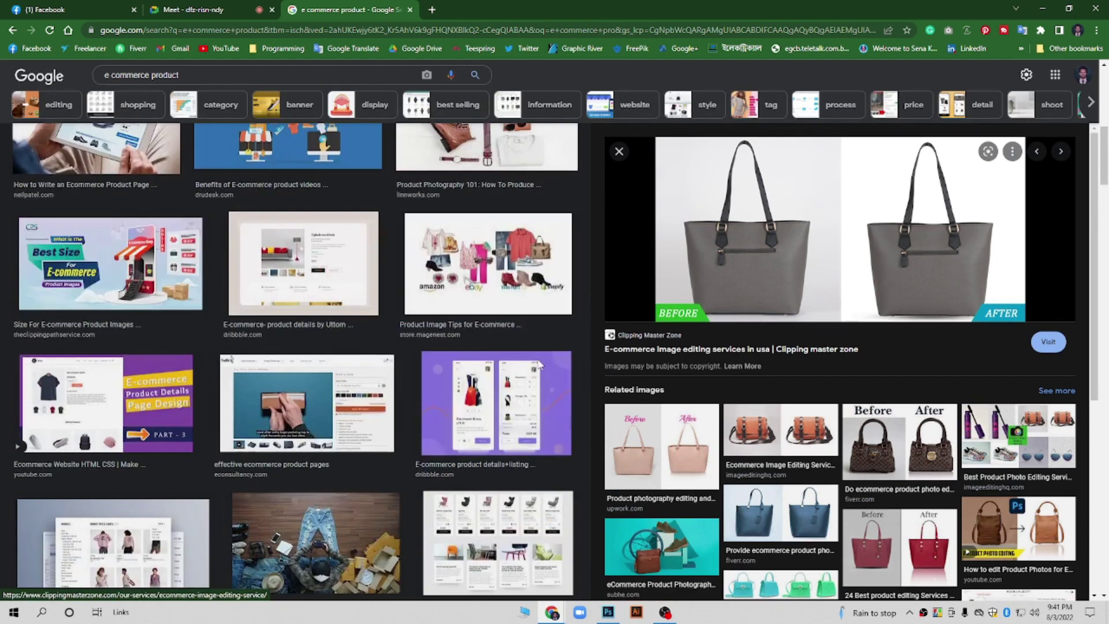
scroll(347, 260, "up", 5)
scroll(260, 173, "up", 5)
left_click(214, 87)
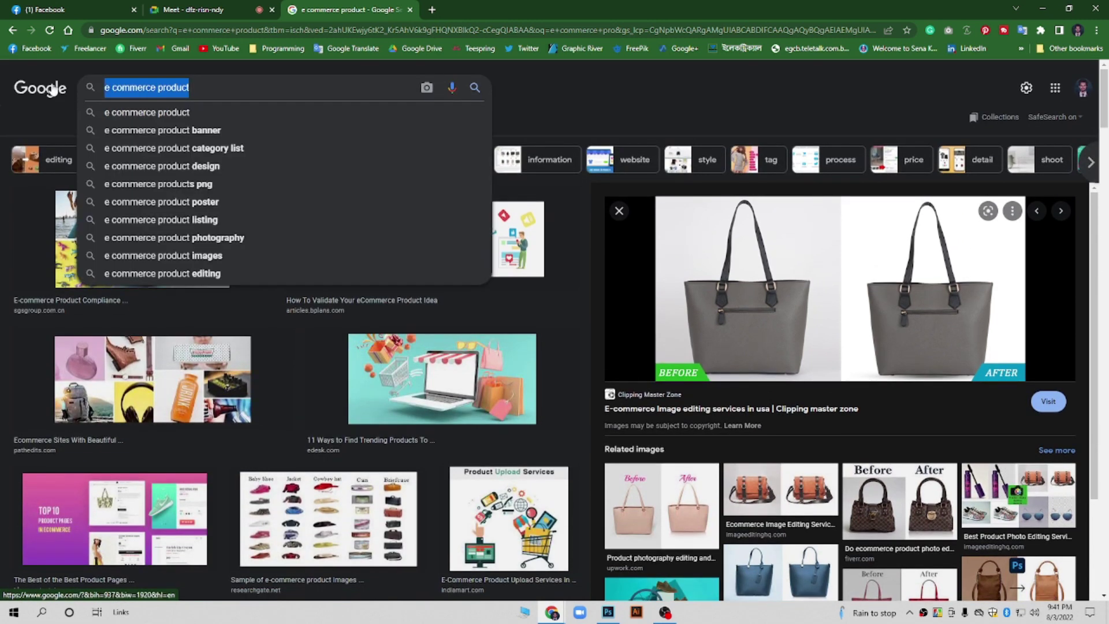
type("mi")
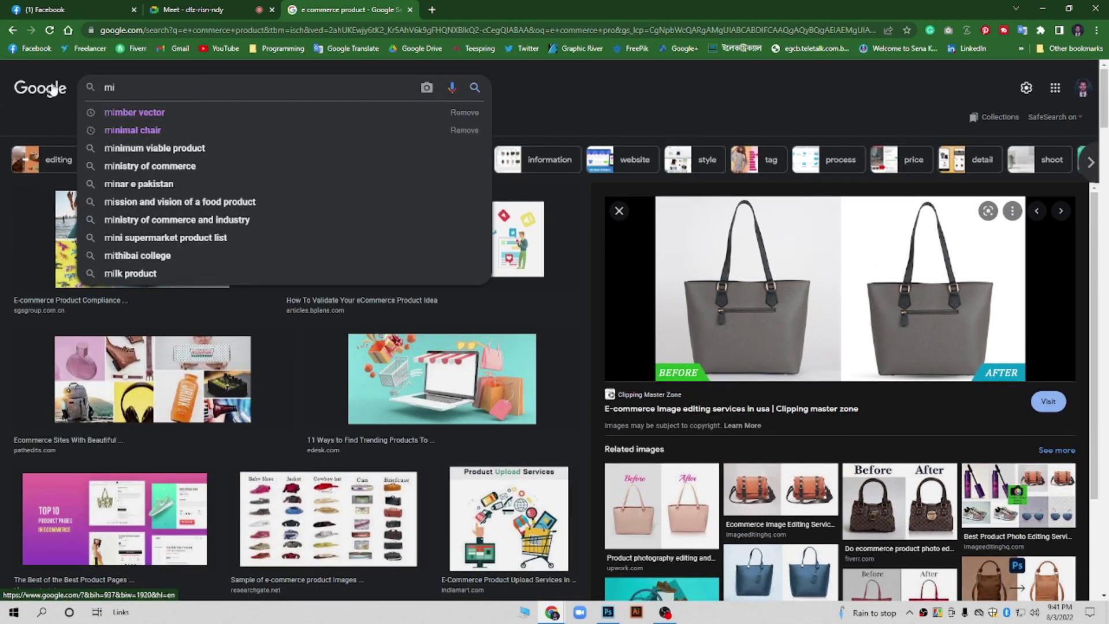
type("nimal")
key("Down")
key("Return")
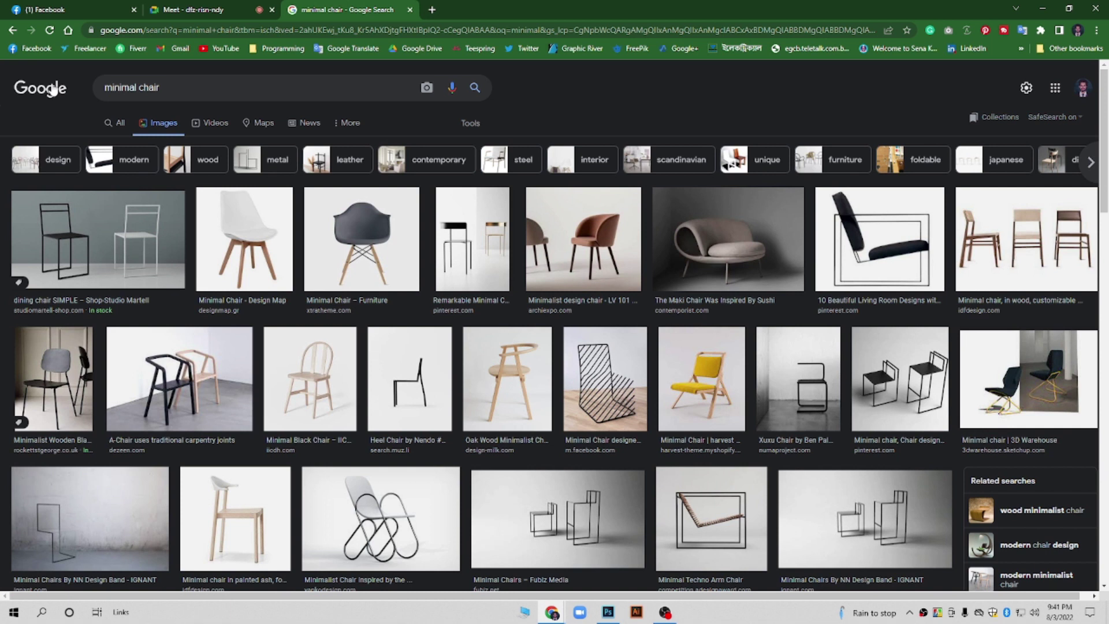
Preview the grey Minimal Chair image, browse results, then preview the dining chair SIMPLE result
left_click(352, 240)
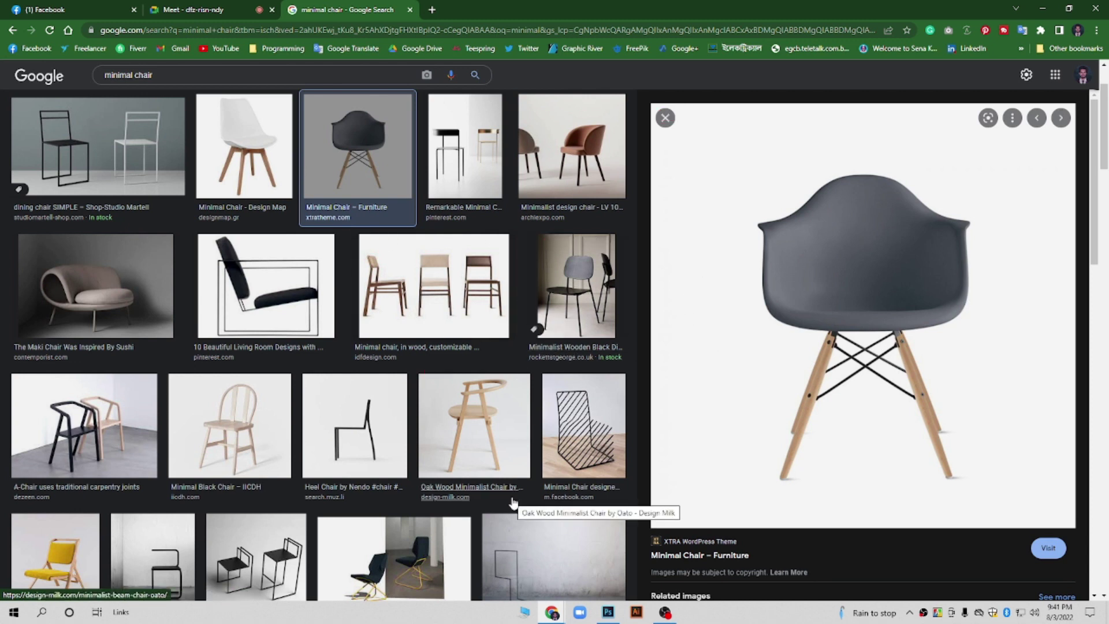
scroll(513, 497, "down", 3)
scroll(514, 491, "down", 4)
scroll(516, 490, "down", 3)
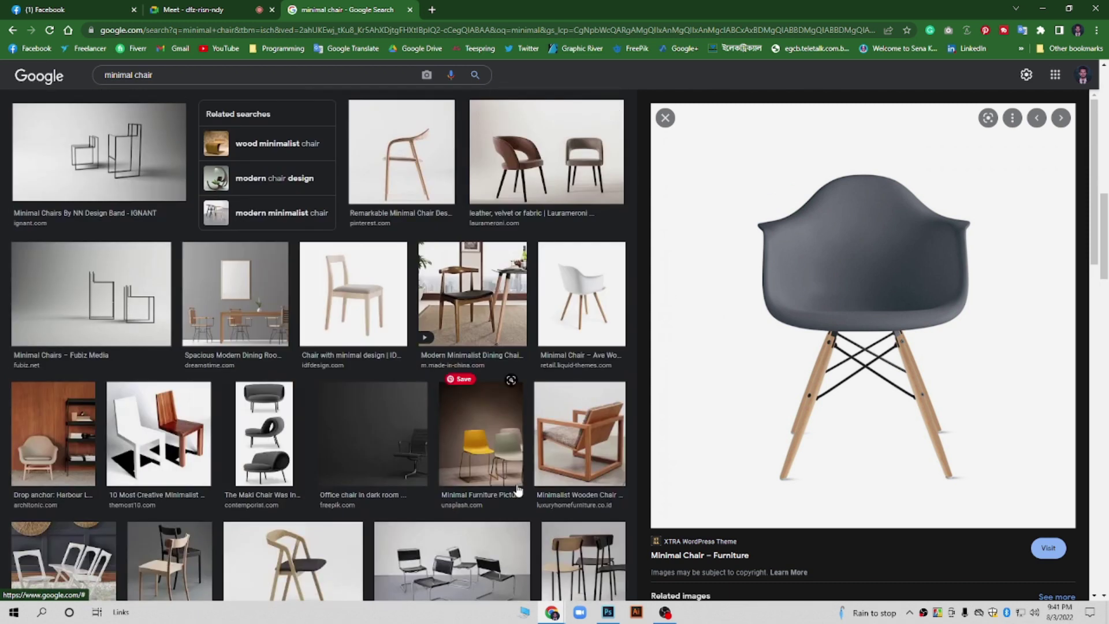
mouse_move(864, 325)
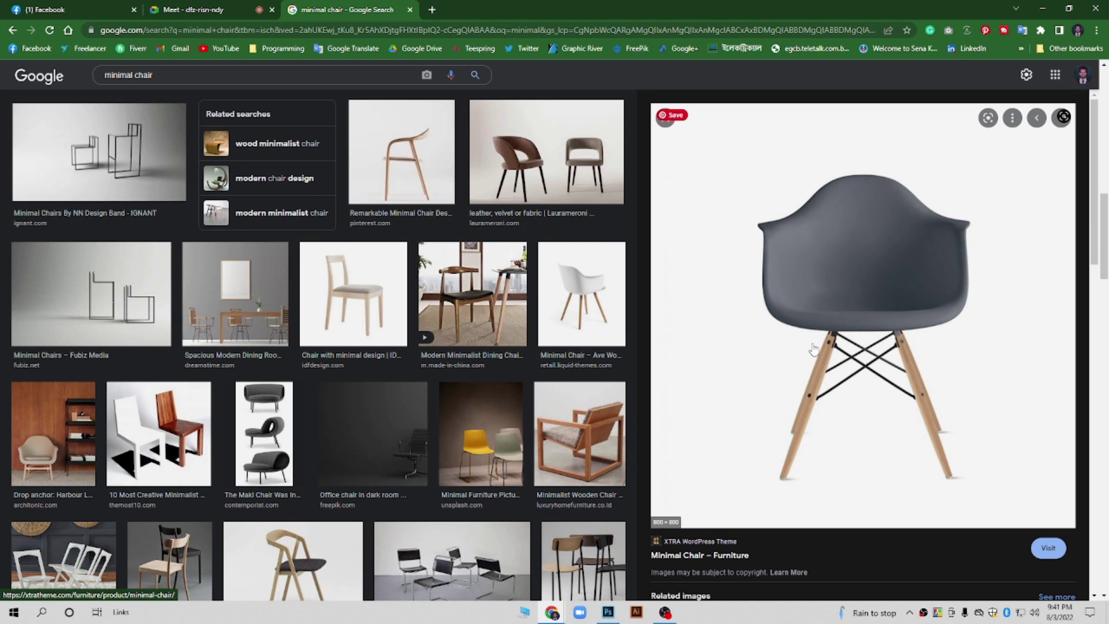
scroll(492, 422, "down", 4)
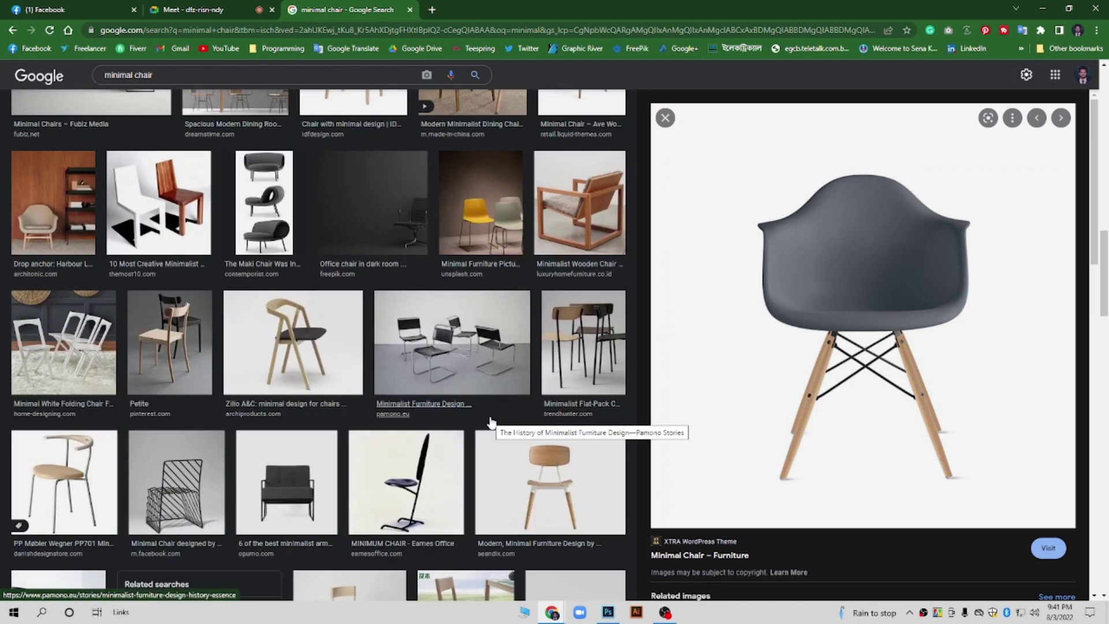
scroll(490, 422, "up", 8)
scroll(490, 421, "up", 5)
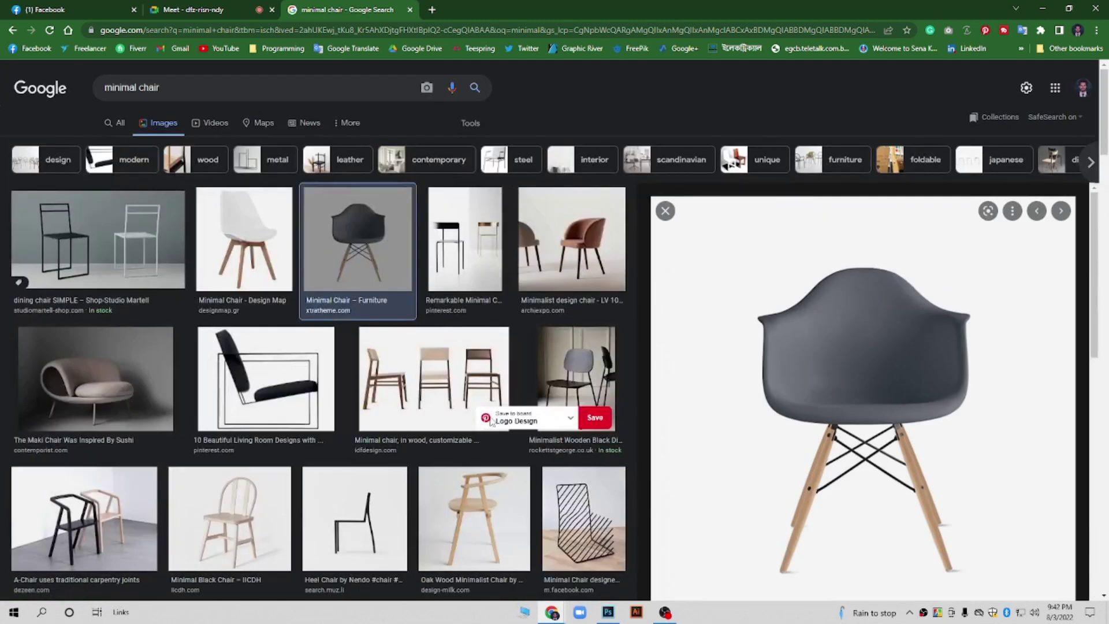
scroll(489, 421, "down", 5)
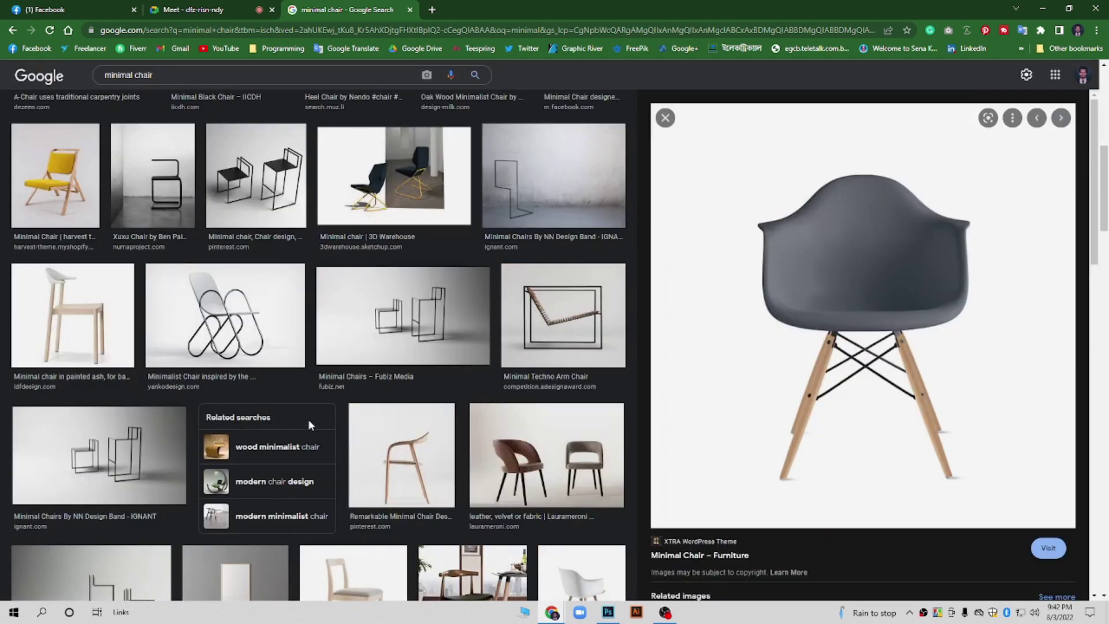
scroll(308, 419, "up", 5)
left_click(137, 250)
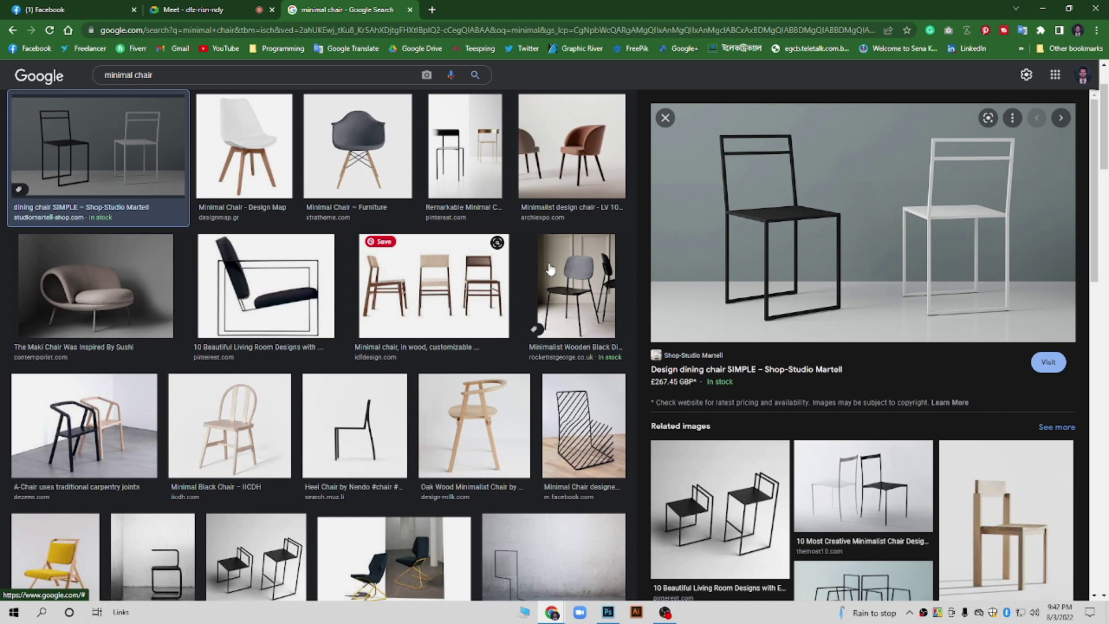
Scroll through the minimal chair image results, then switch back to the blank Untitled-1 canvas
scroll(442, 295, "up", 2)
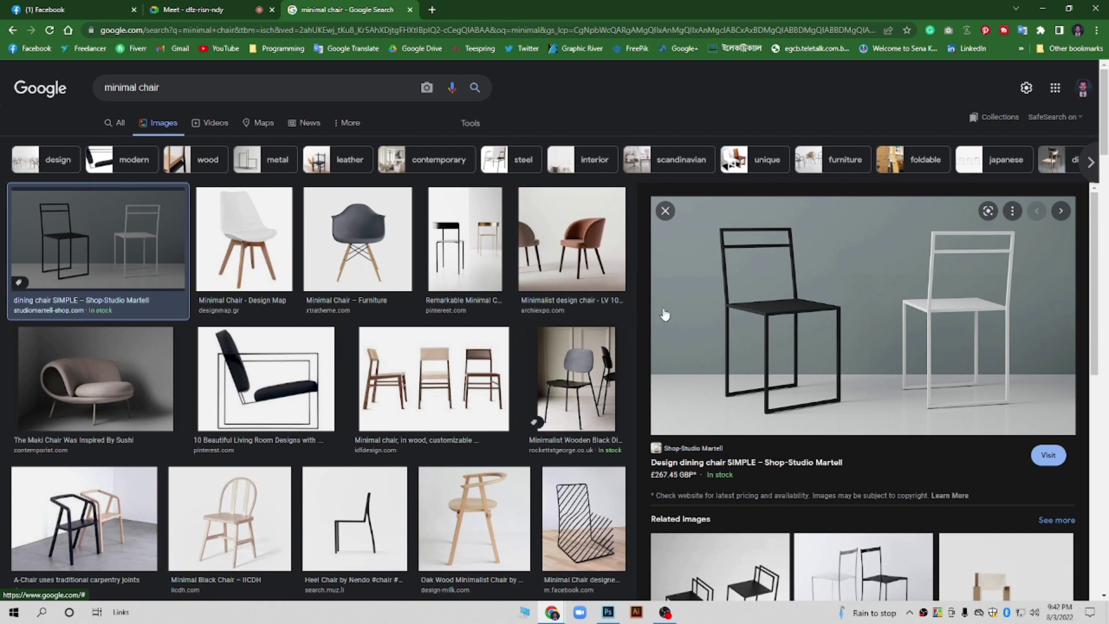
mouse_move(863, 222)
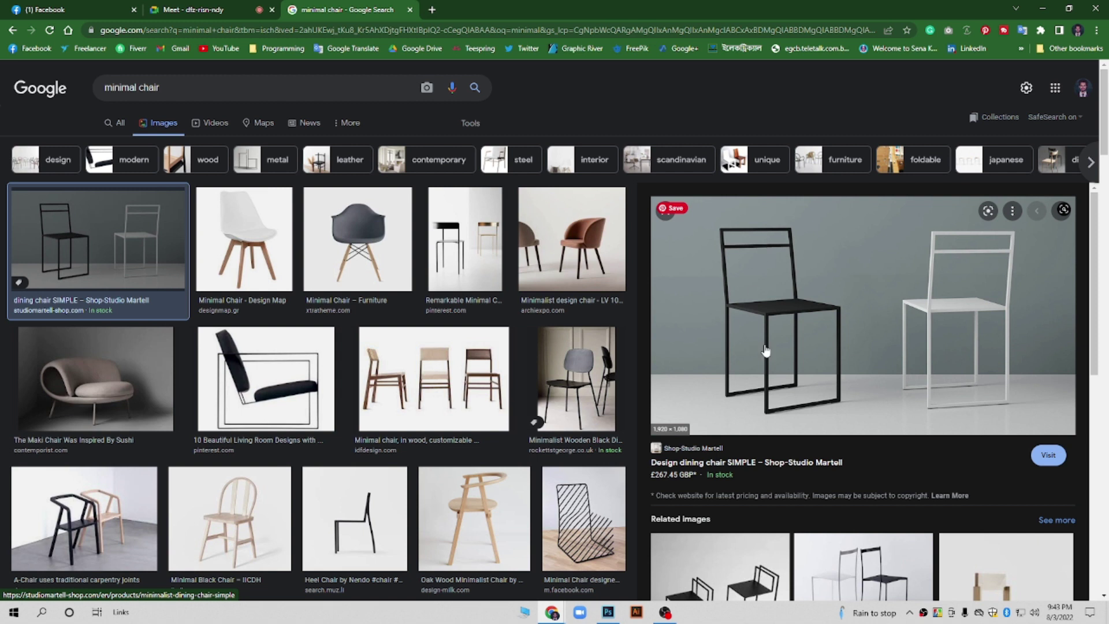
scroll(398, 393, "down", 5)
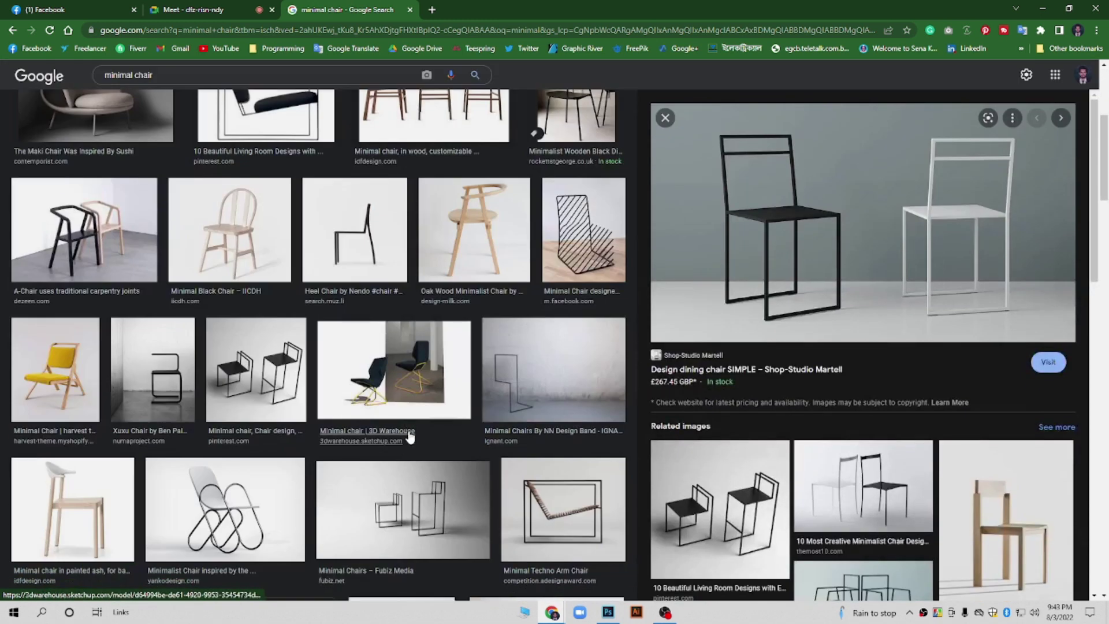
scroll(410, 437, "up", 5)
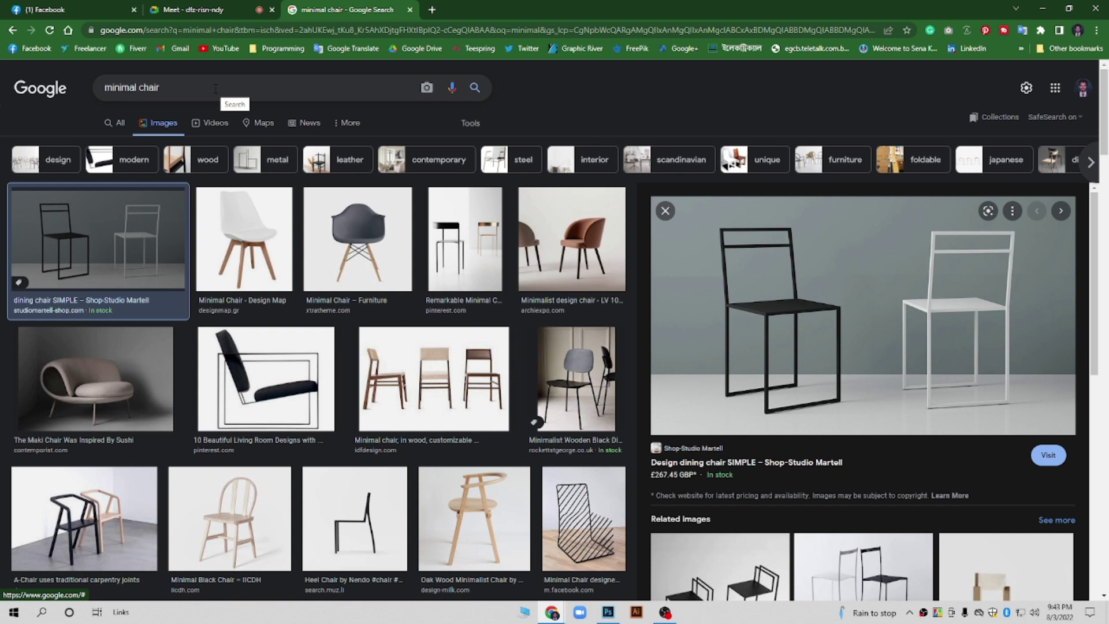
mouse_move(433, 376)
left_click(608, 612)
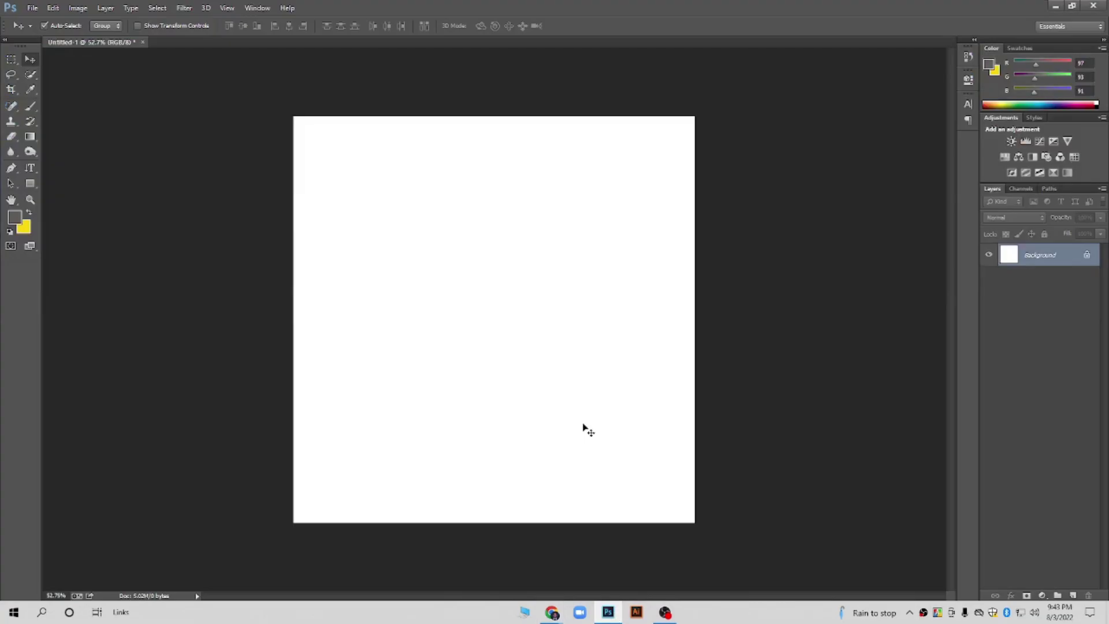
Close Untitled-1 without saving and start a new document at 300 pixels/inch
key("ctrl+w")
left_click(566, 231)
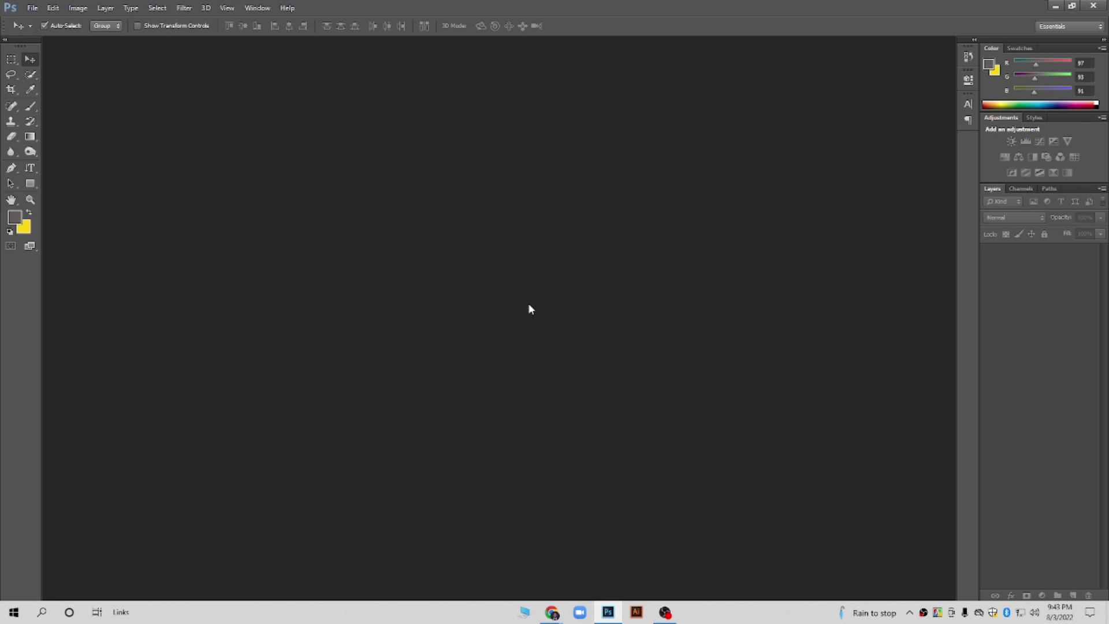
key("ctrl+n")
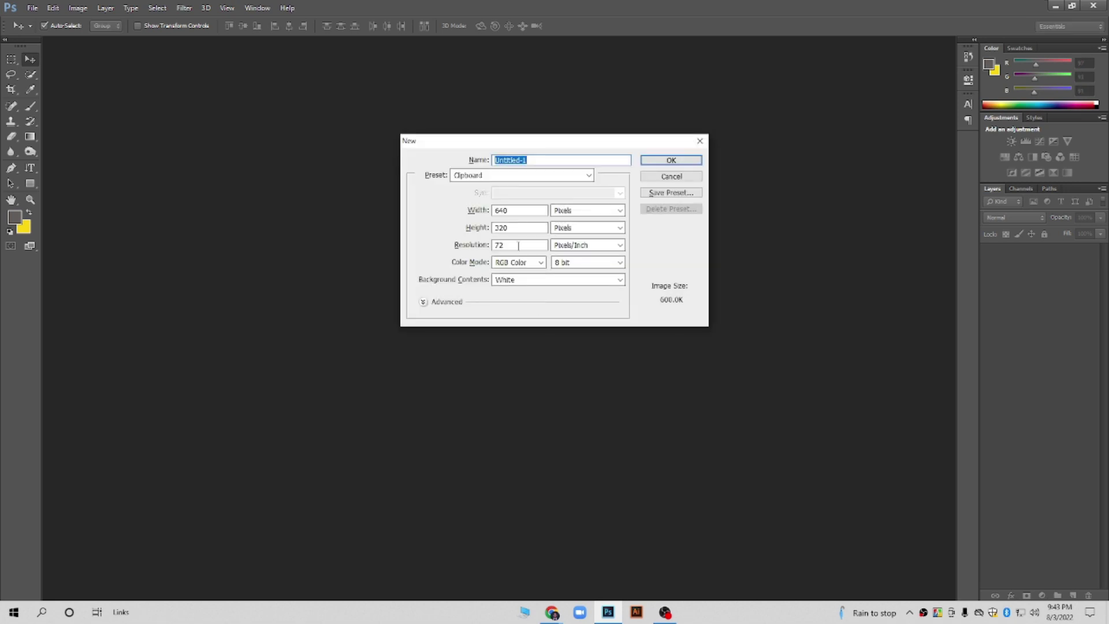
double_click(500, 245)
type("300")
Set the new canvas to 1000 × 1000 pixels and create it
double_click(514, 211)
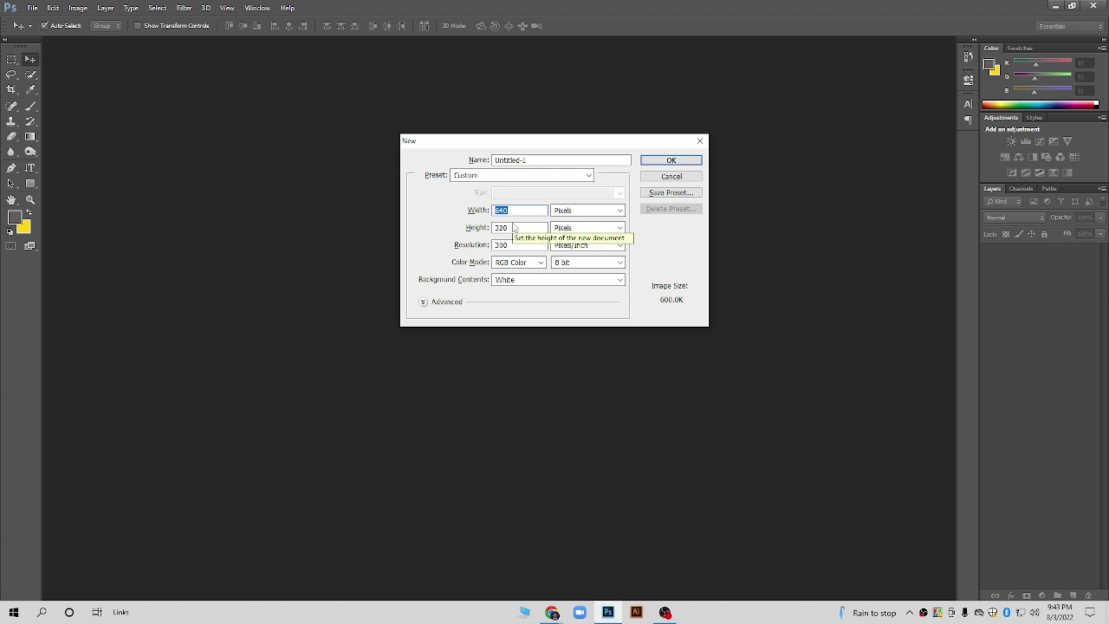
double_click(511, 227)
double_click(508, 211)
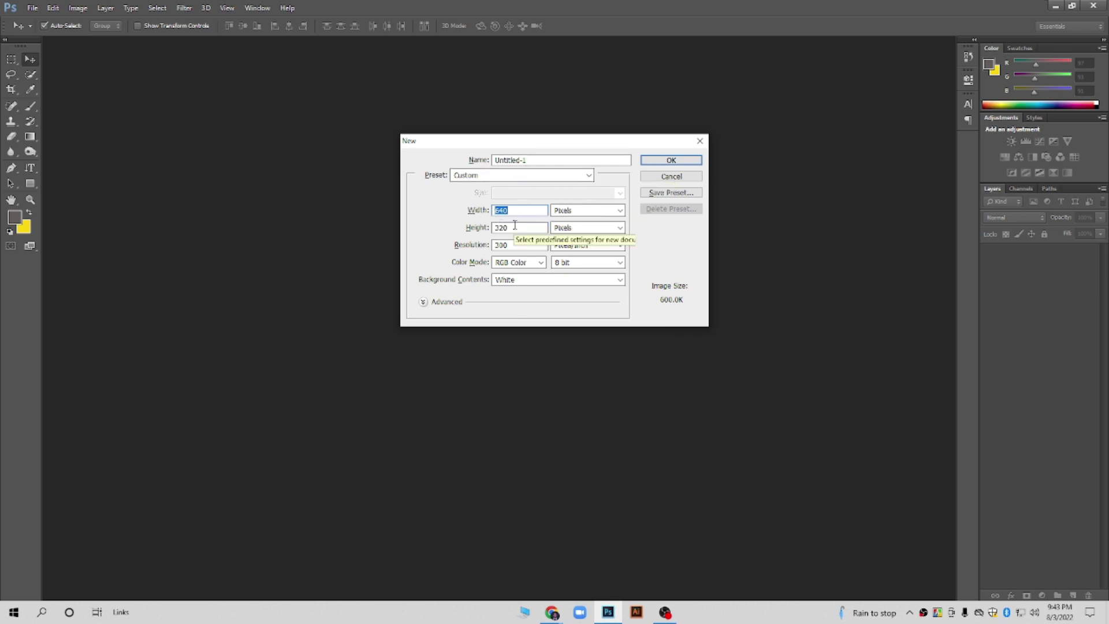
type("1000")
key("Tab")
key("Tab")
type("19")
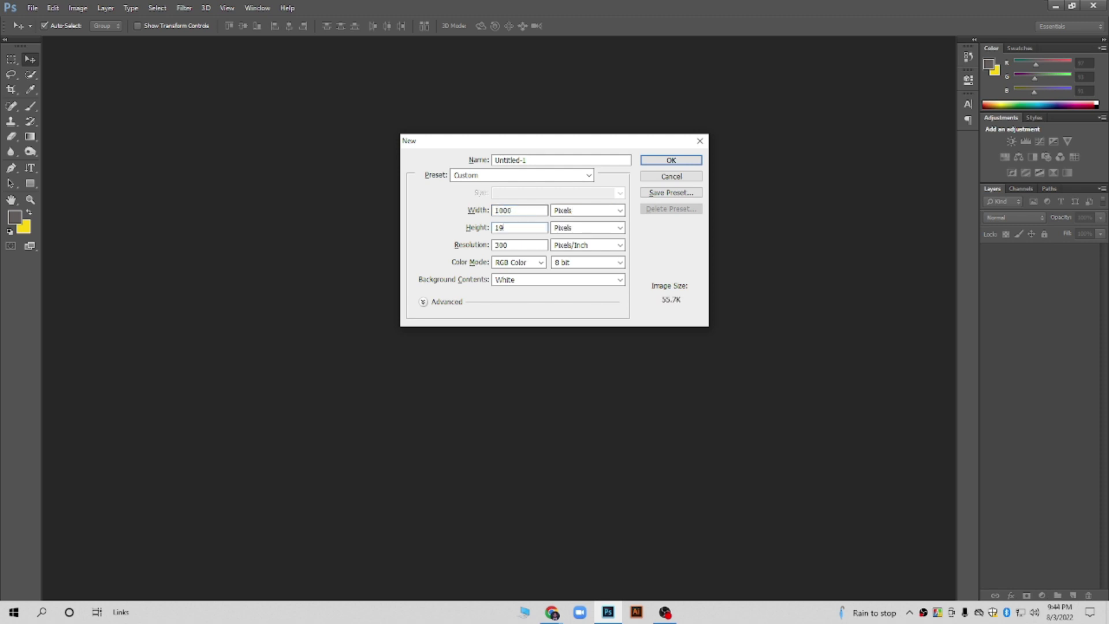
type("000")
left_click(591, 212)
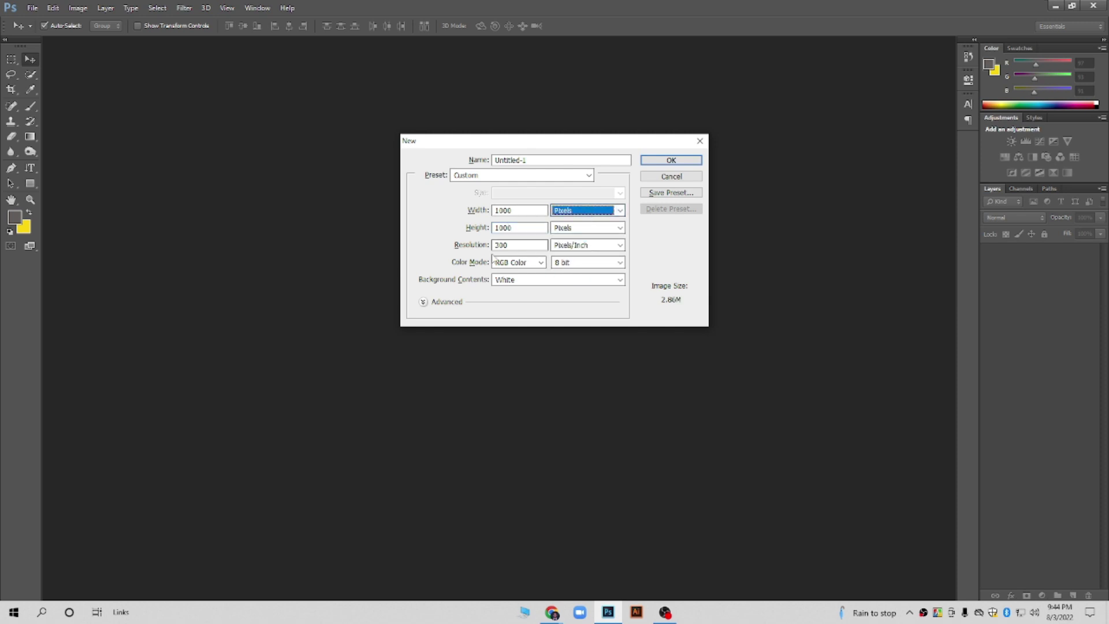
left_click_drag(514, 245, 443, 228)
left_click(685, 161)
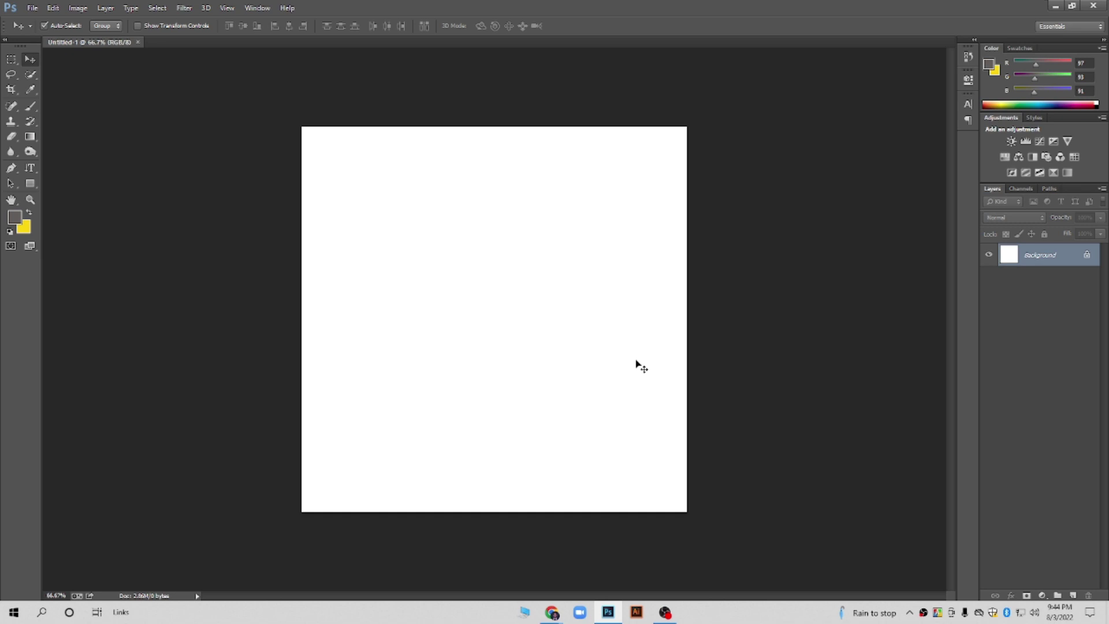
left_click(551, 612)
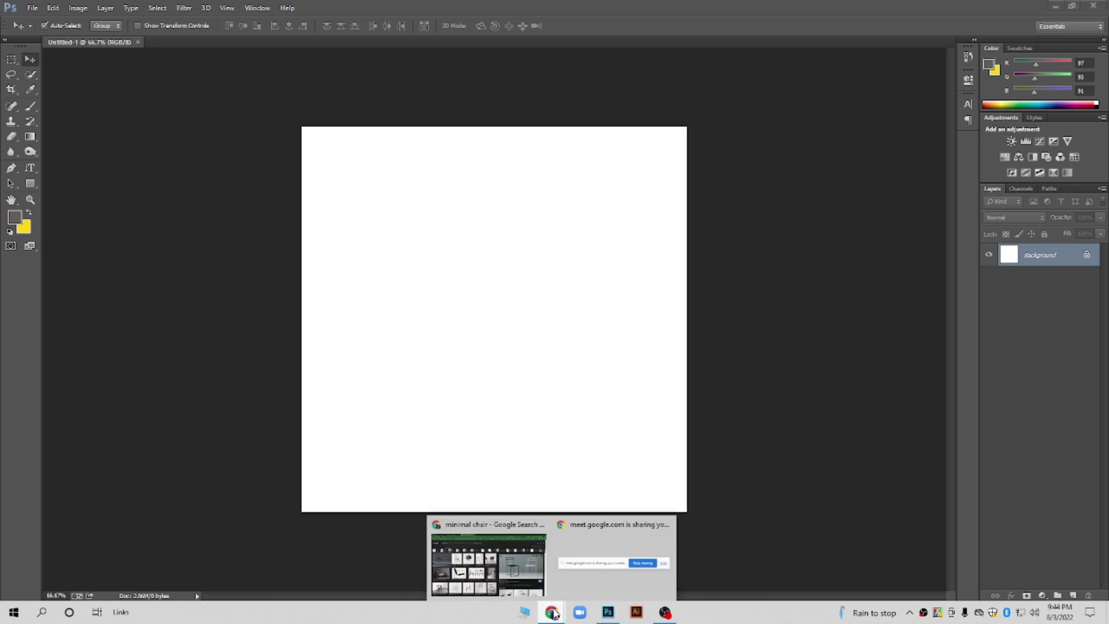
left_click(535, 558)
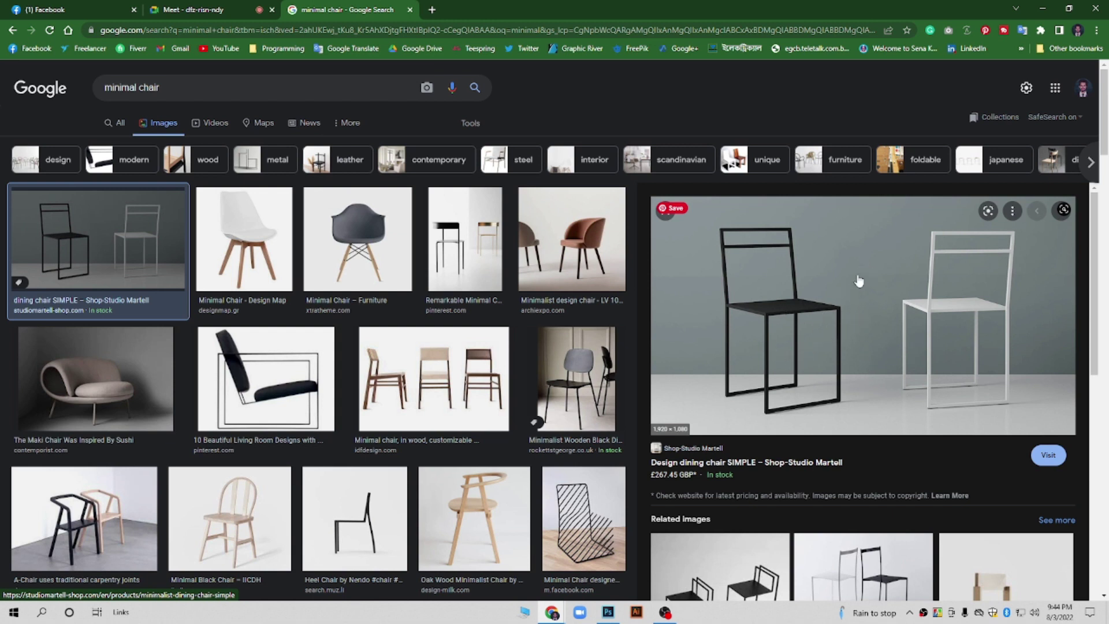
scroll(859, 281, "down", 5)
scroll(203, 525, "down", 5)
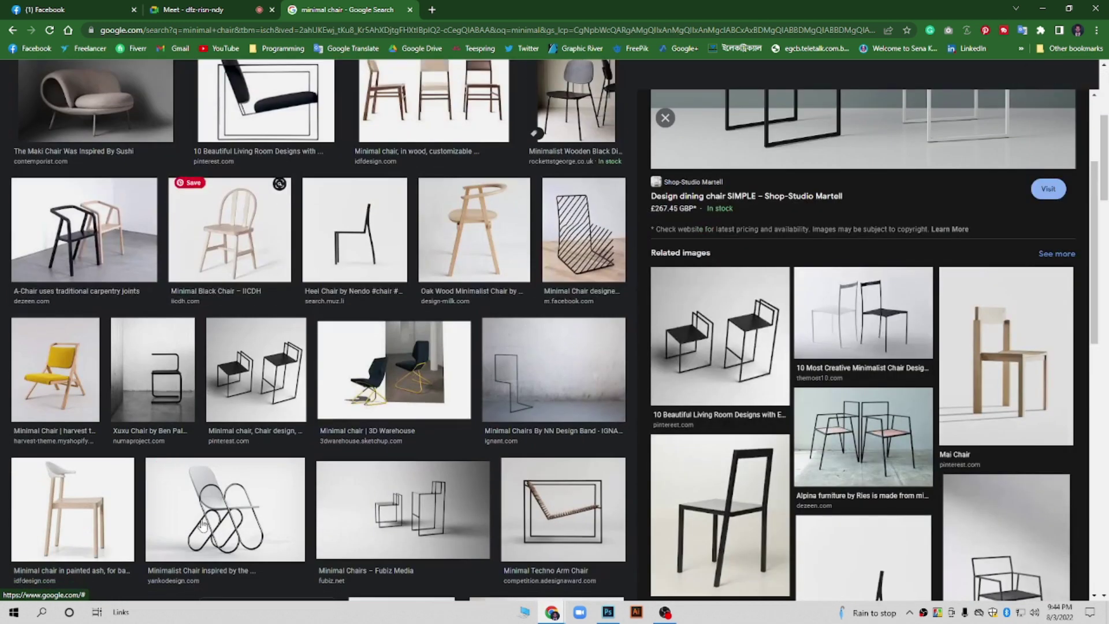
scroll(203, 524, "down", 5)
scroll(479, 388, "up", 5)
mouse_move(553, 362)
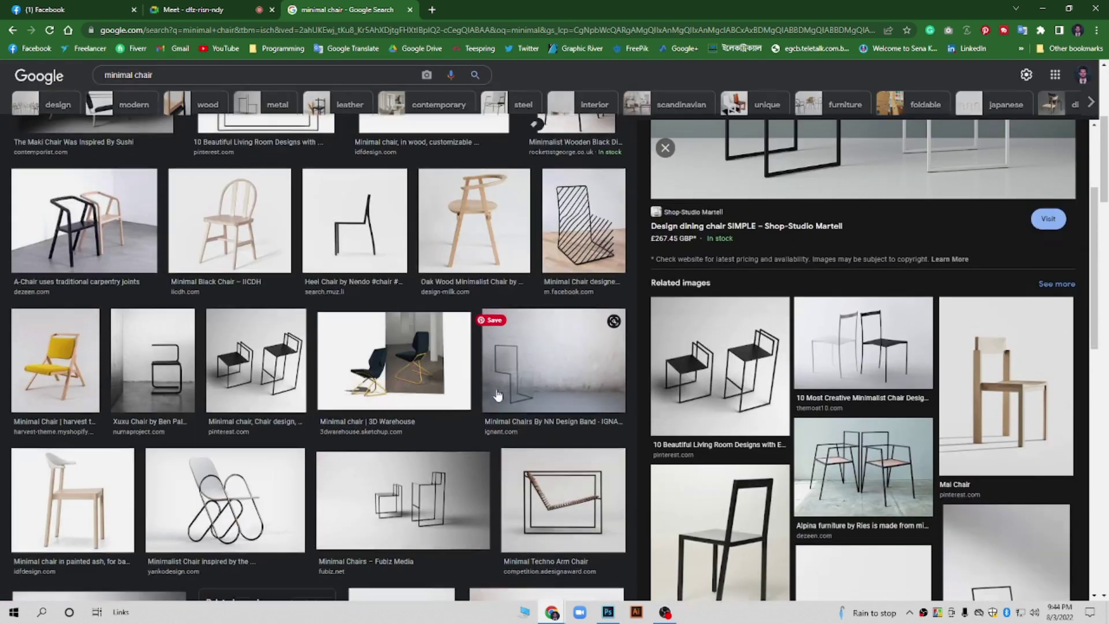
scroll(497, 395, "down", 4)
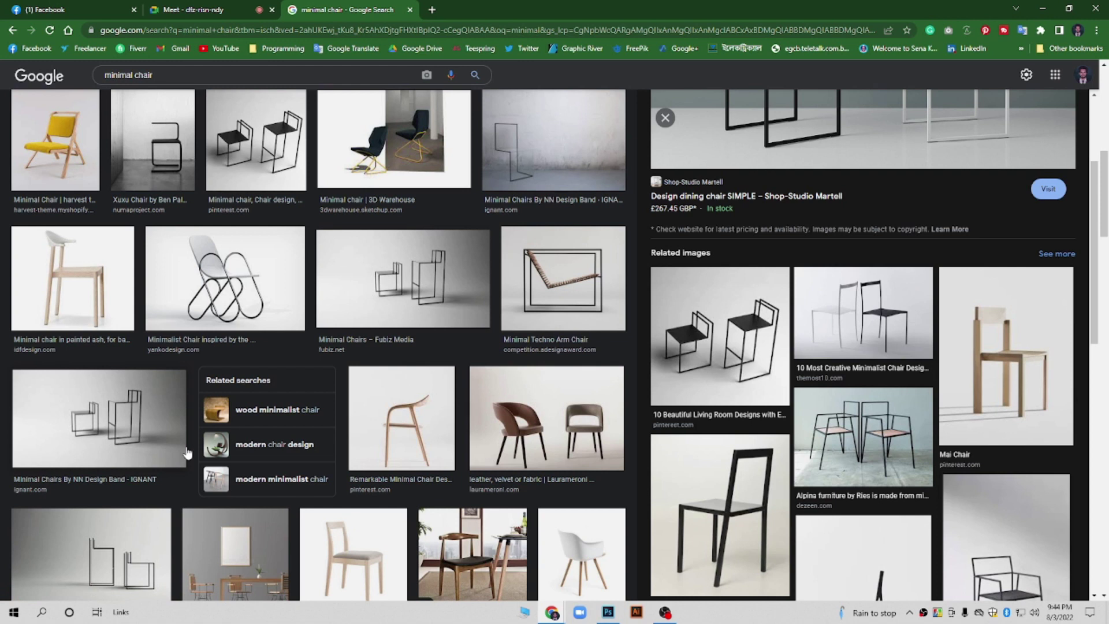
scroll(166, 444, "down", 4)
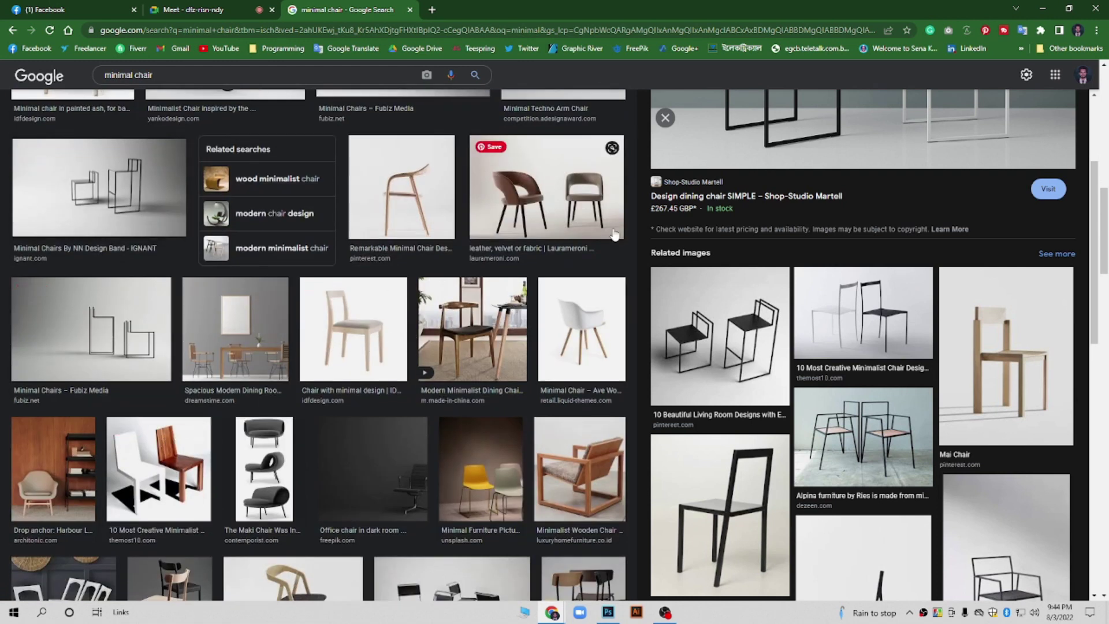
scroll(320, 281, "up", 3)
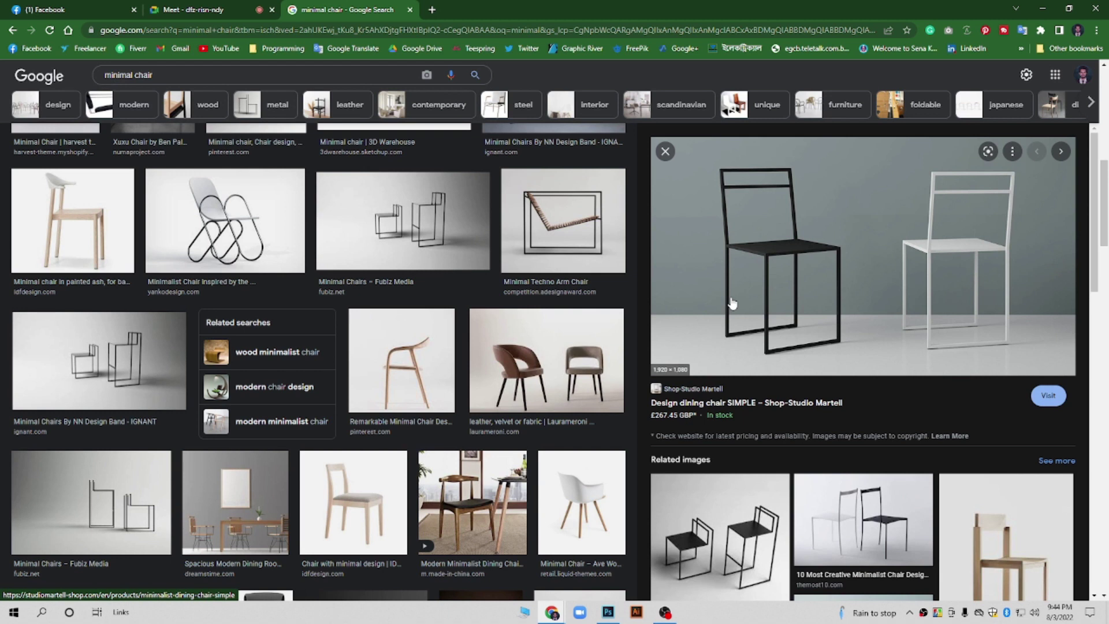
scroll(595, 330, "up", 3)
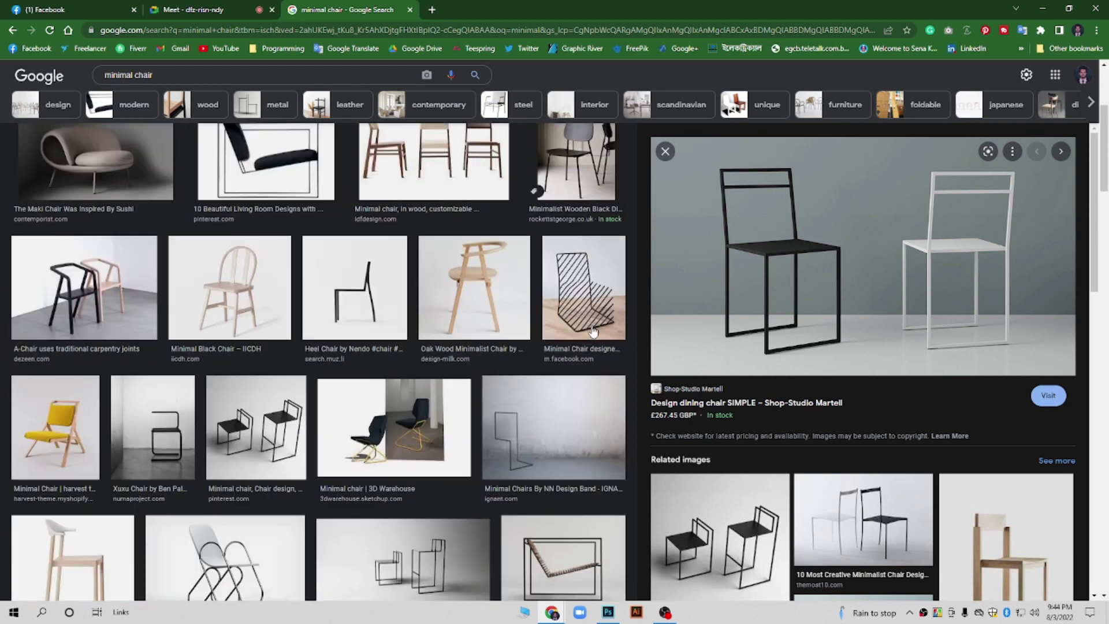
scroll(593, 330, "up", 2)
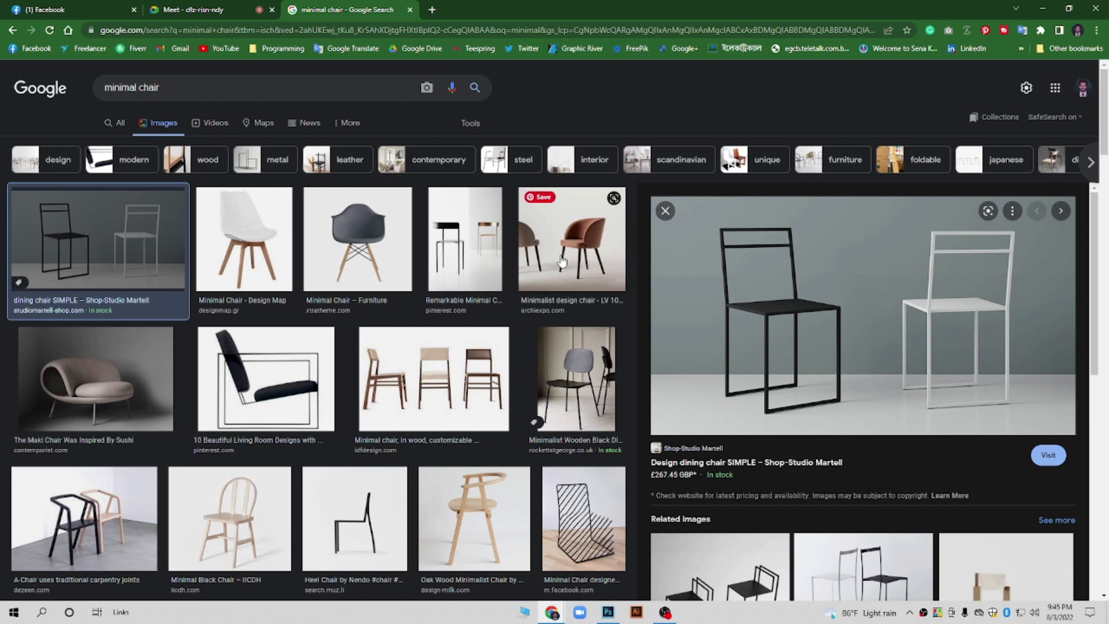
mouse_move(792, 303)
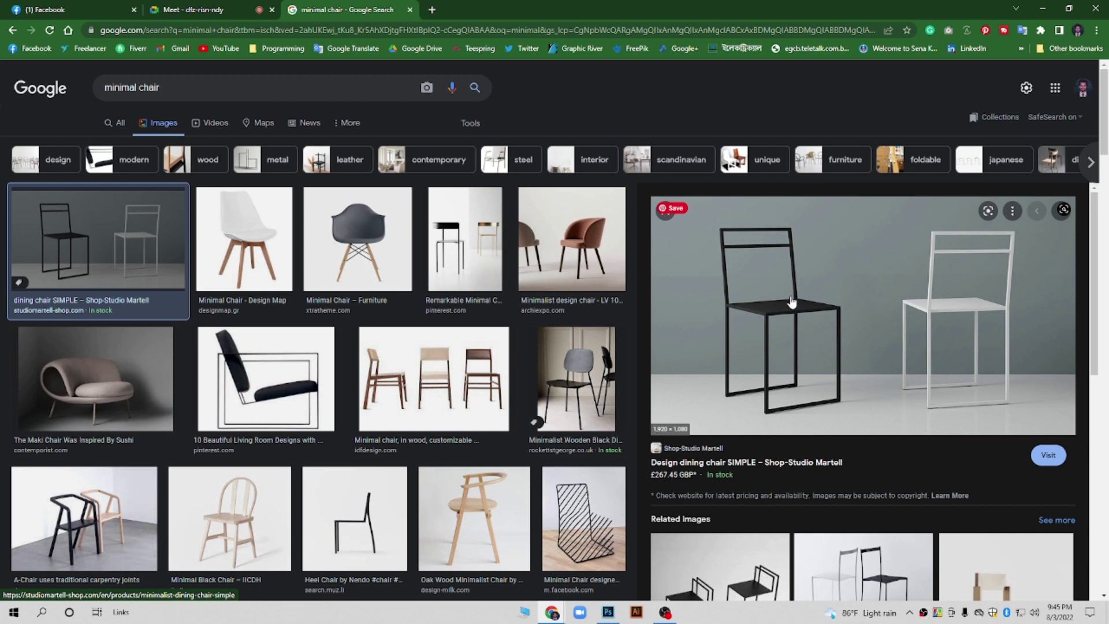
scroll(483, 260, "down", 7)
scroll(482, 287, "up", 7)
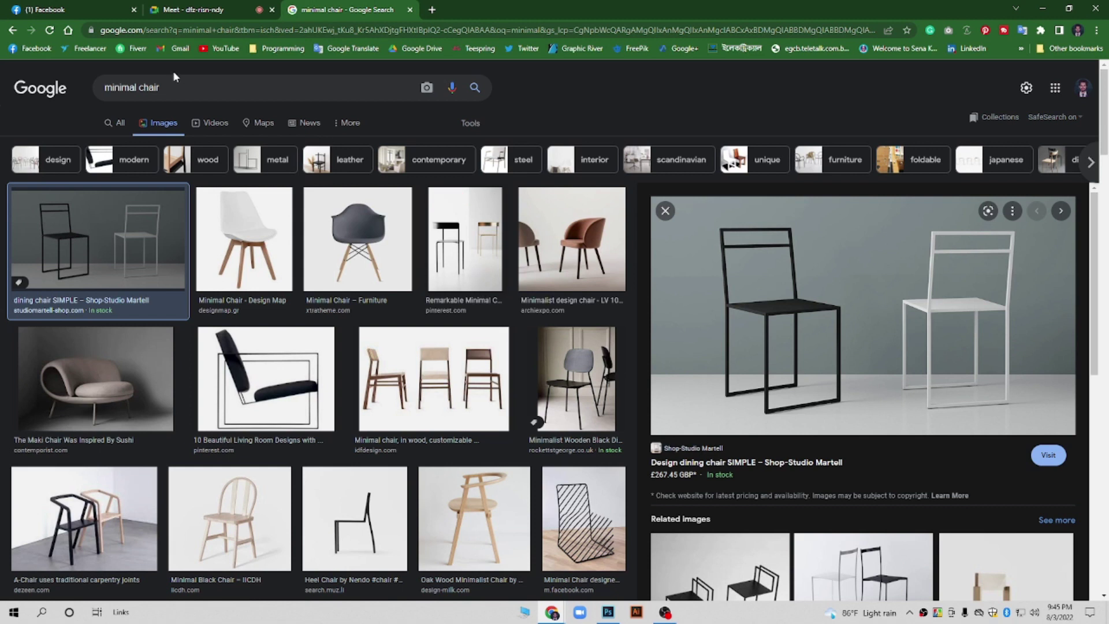
Search Google Images for shampoo and scroll through the results
left_click(179, 89)
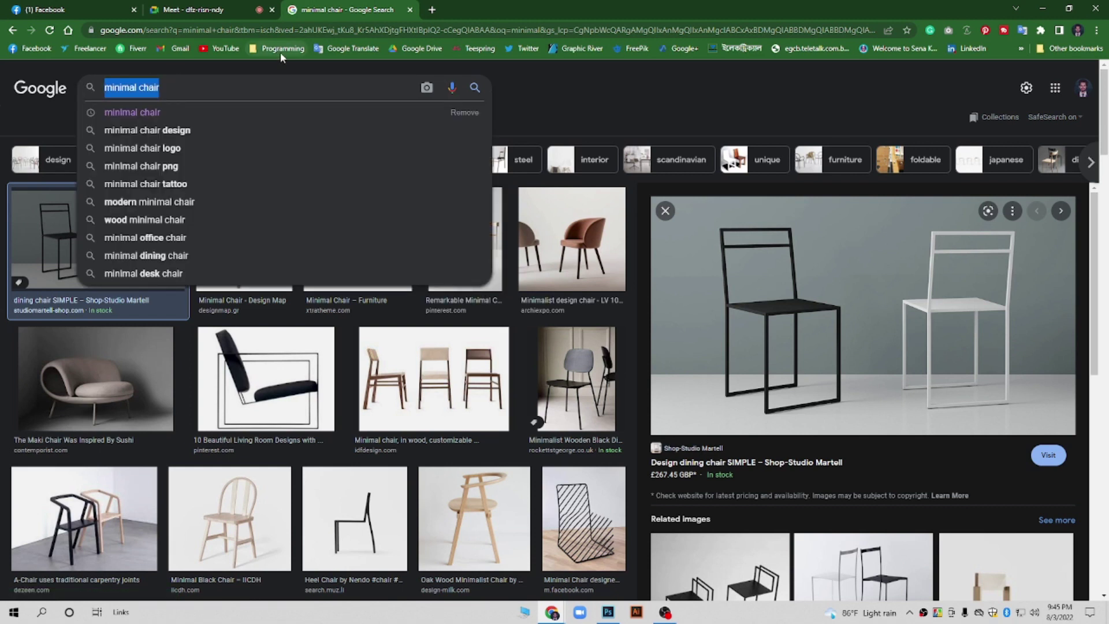
type("shamp")
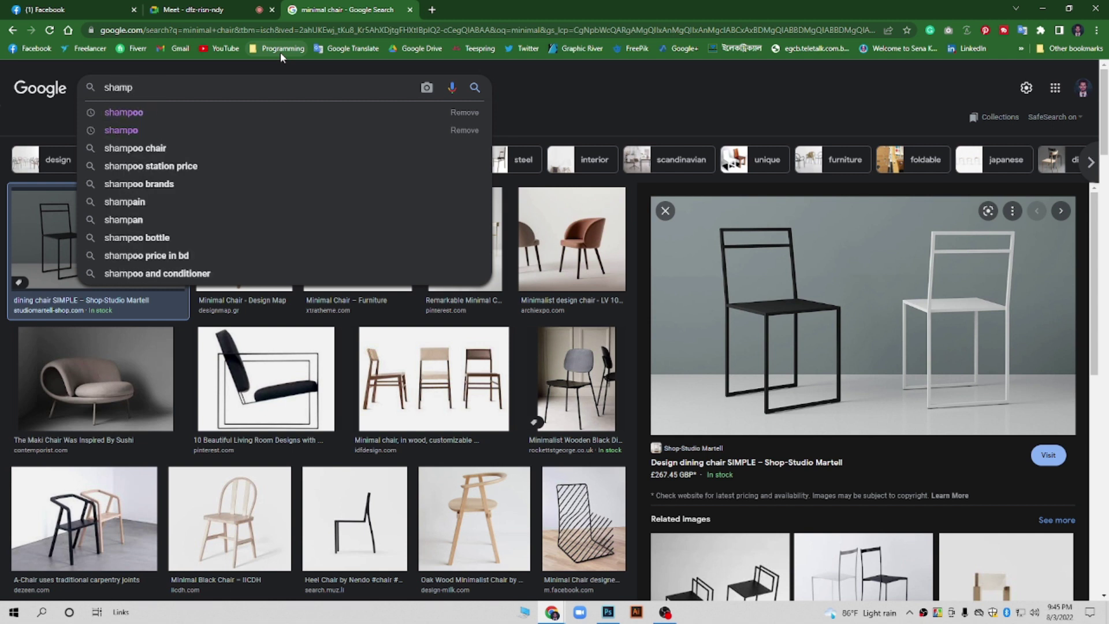
key("Down")
key("Return")
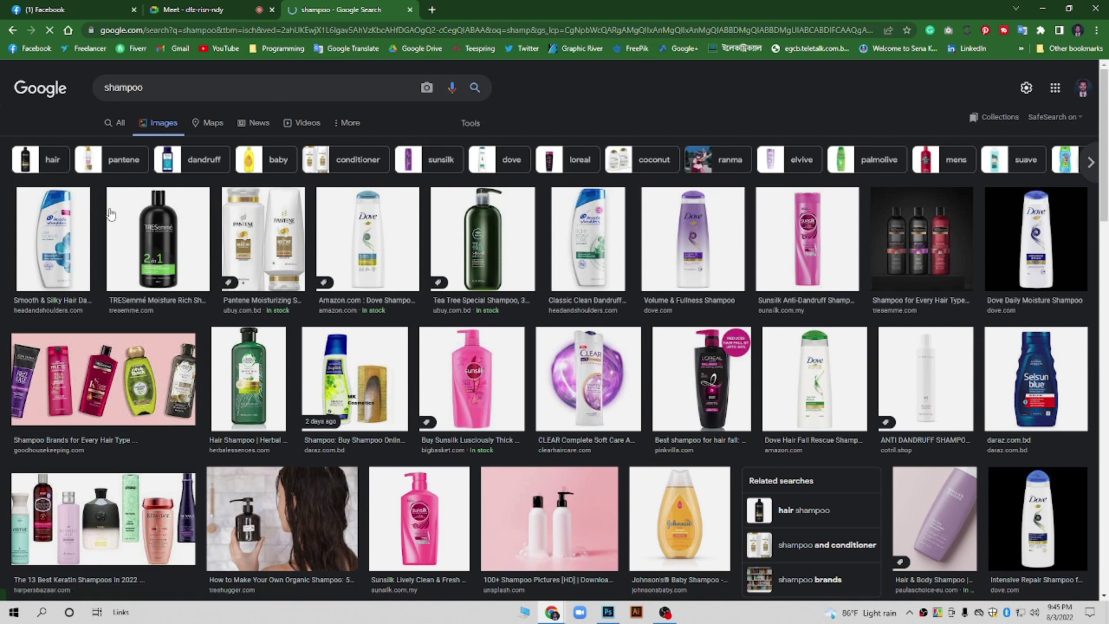
scroll(111, 214, "down", 3)
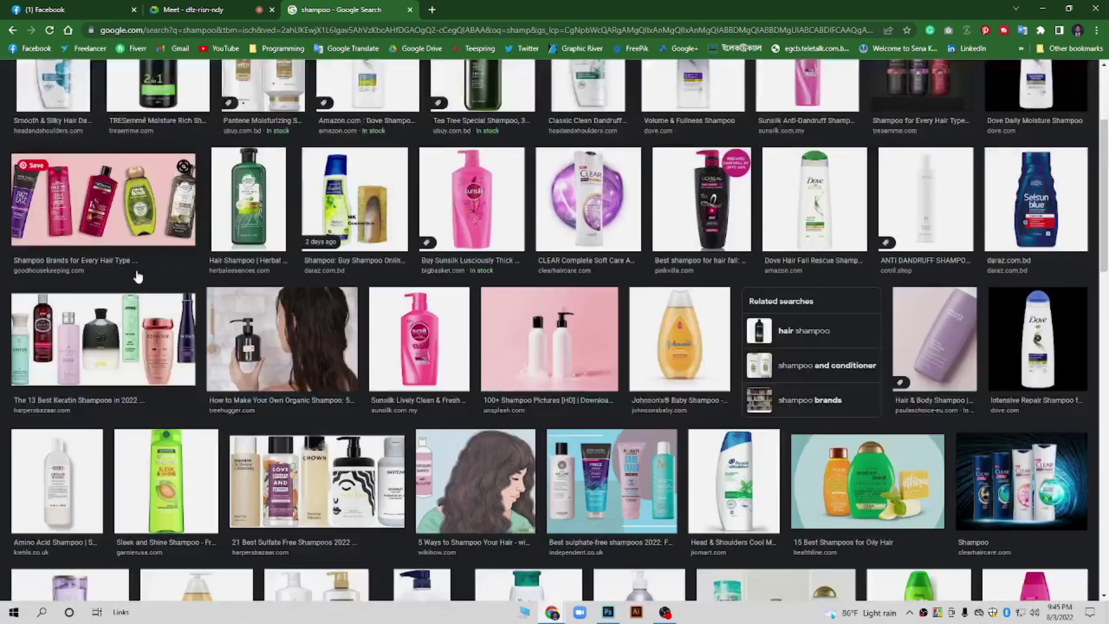
scroll(173, 272, "down", 3)
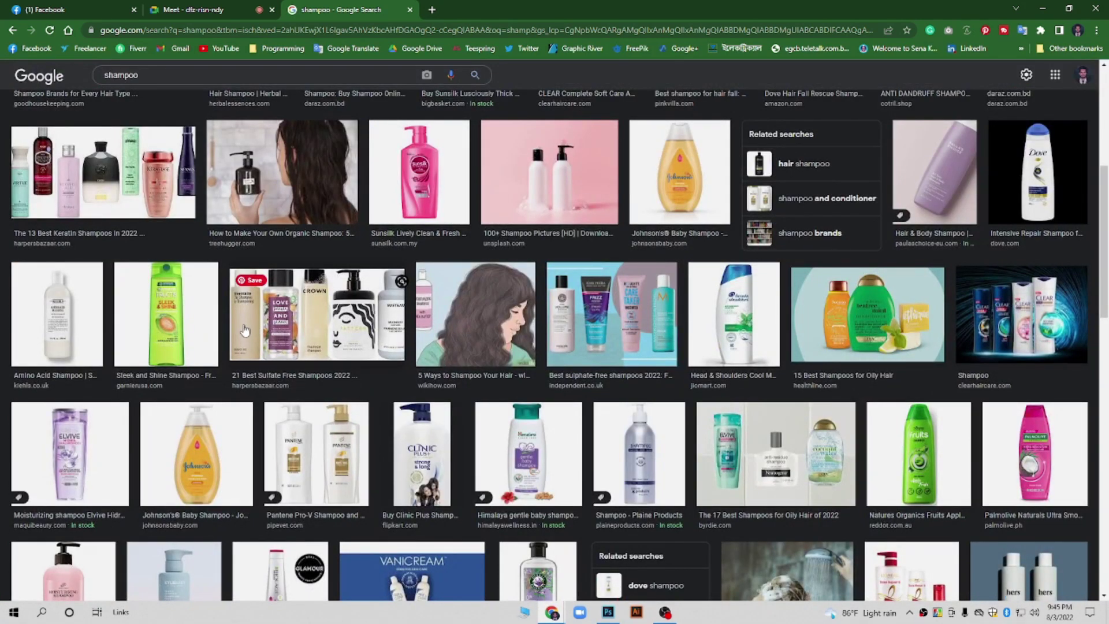
scroll(245, 326, "down", 4)
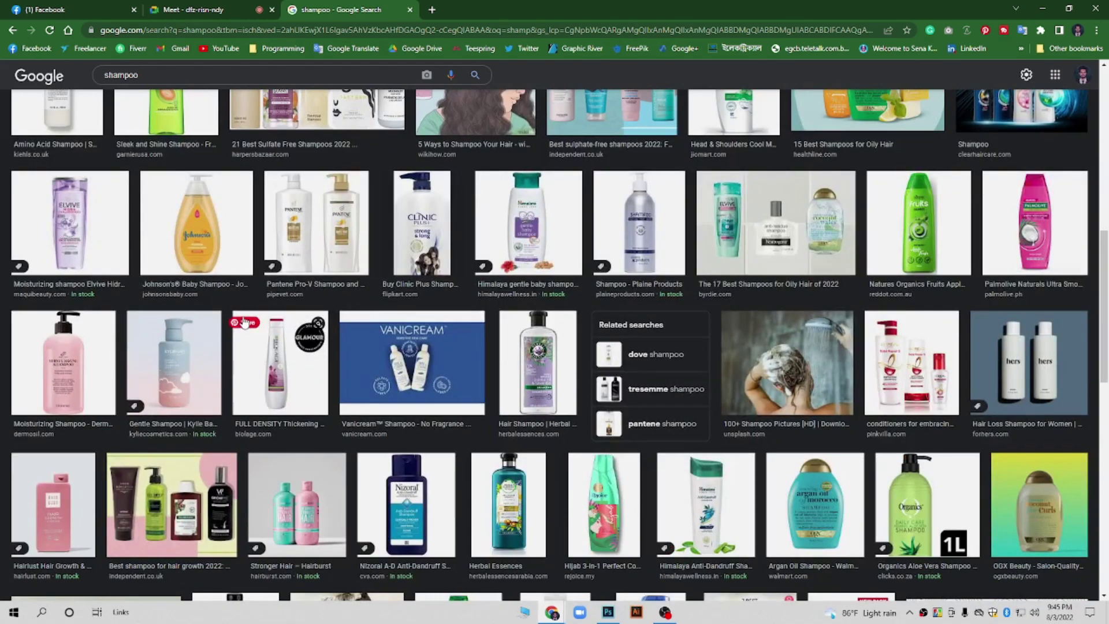
scroll(245, 321, "down", 3)
scroll(247, 323, "up", 4)
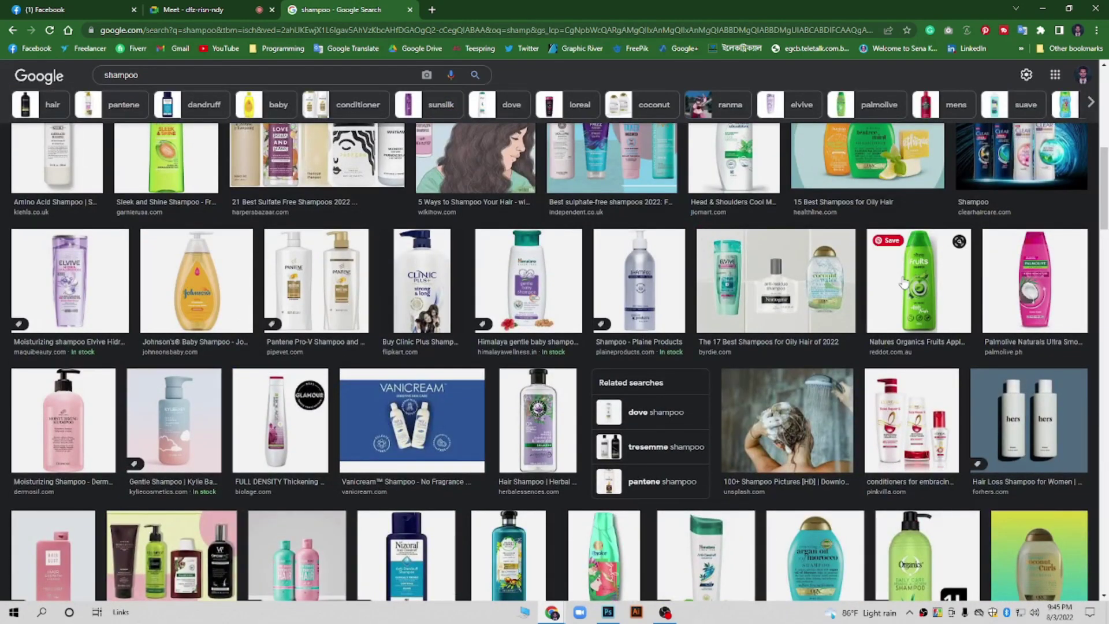
Copy the green Natures Organics Fruits shampoo bottle image and return to Photoshop
left_click(904, 283)
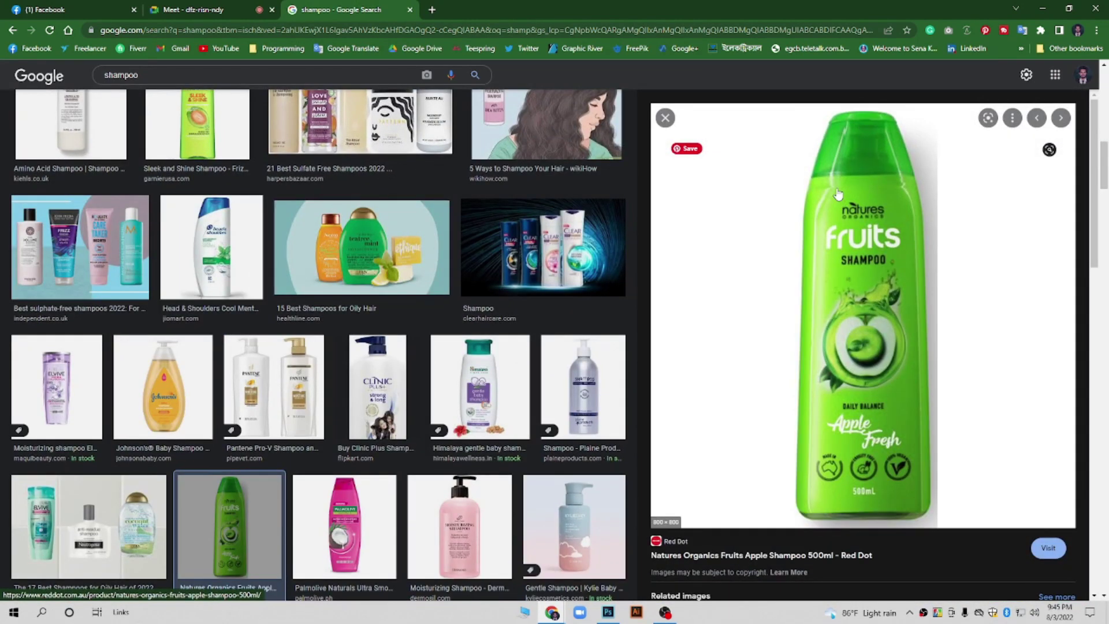
right_click(807, 289)
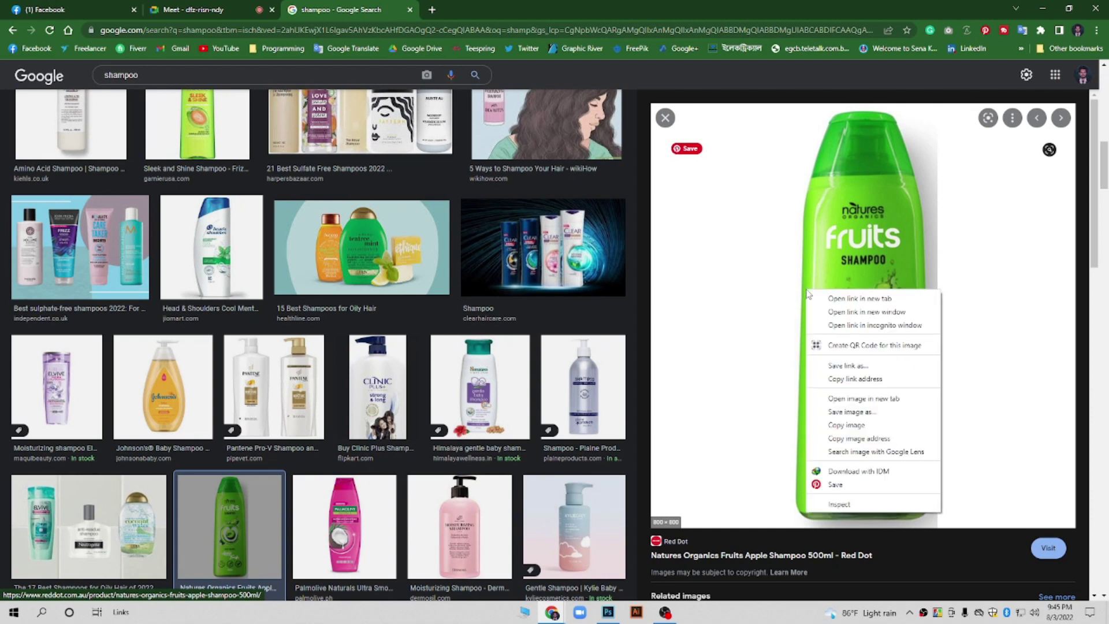
left_click(844, 426)
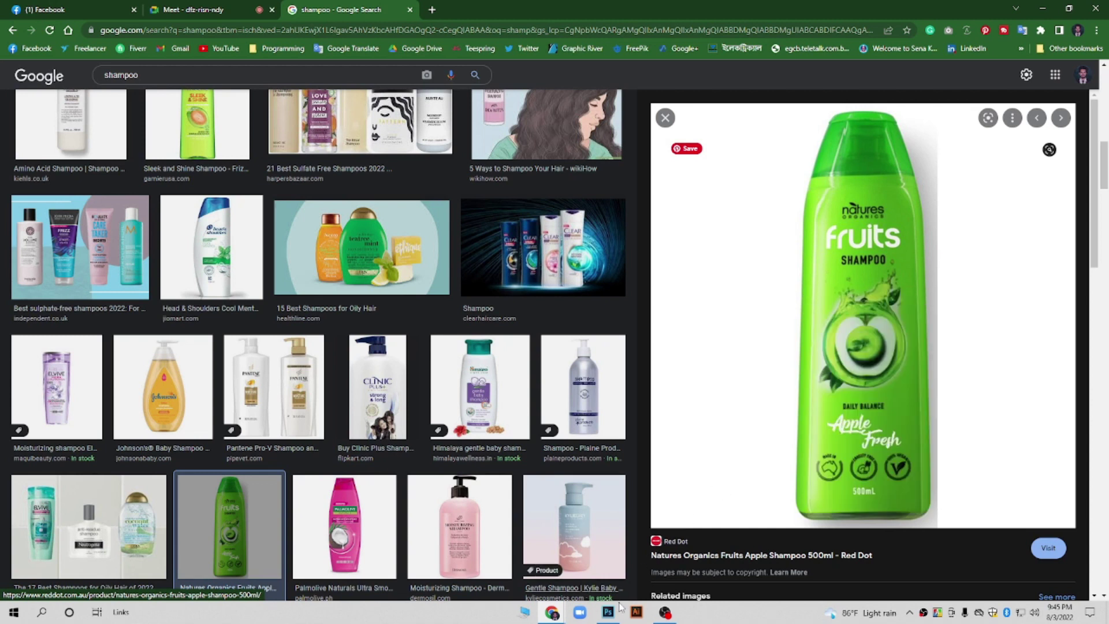
left_click(607, 612)
Paste the shampoo bottle as a new layer and hide the white Background layer
key("ctrl+v")
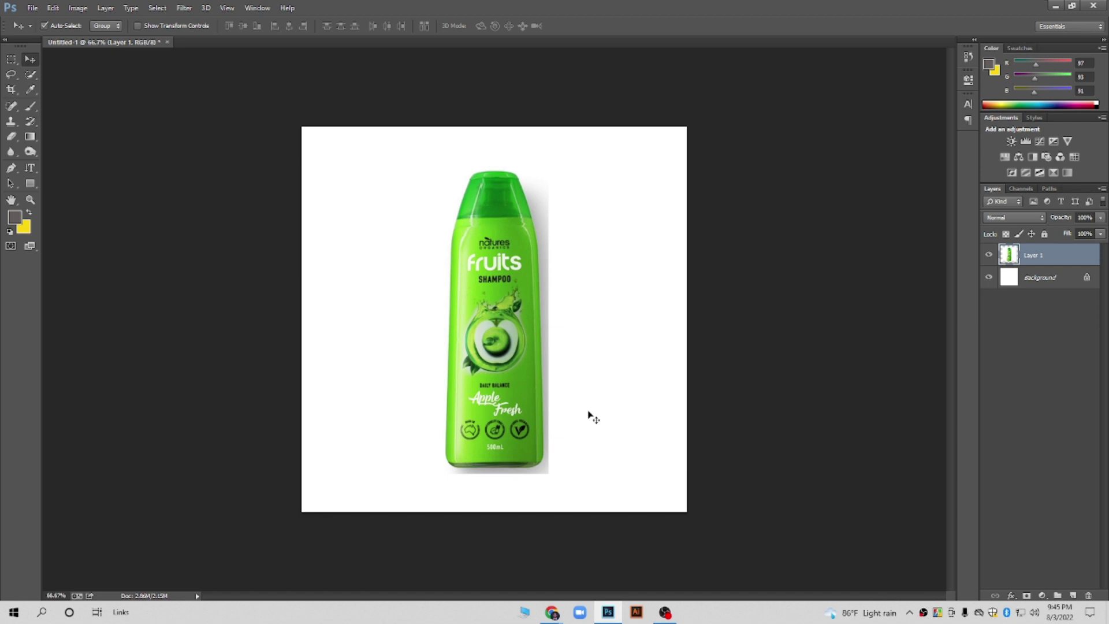
key("alt")
left_click(990, 278)
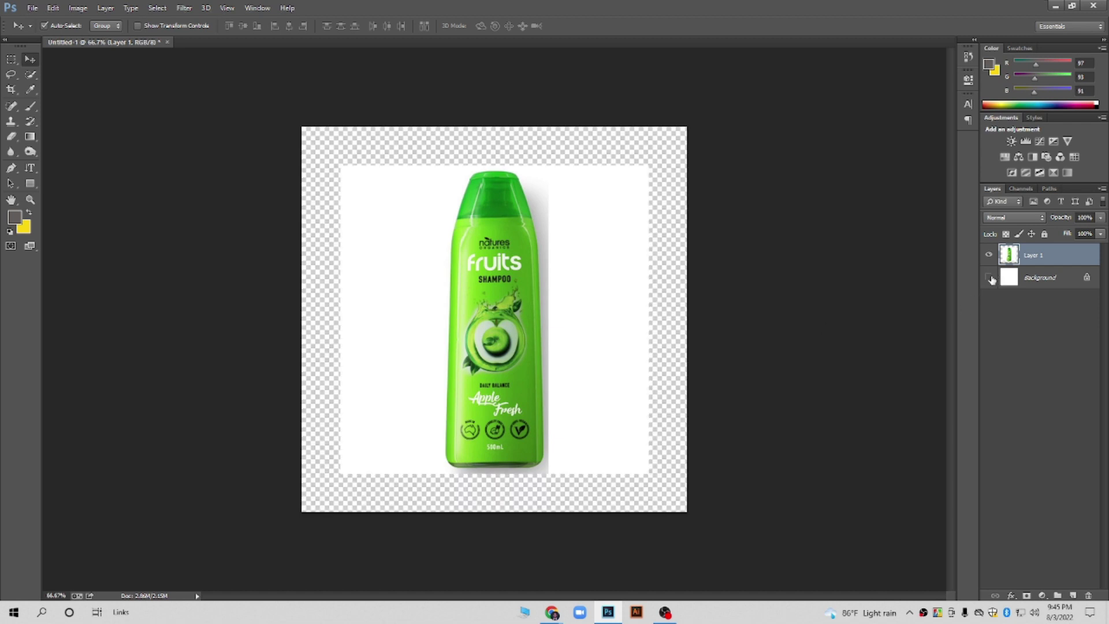
scroll(569, 231, "up", 1)
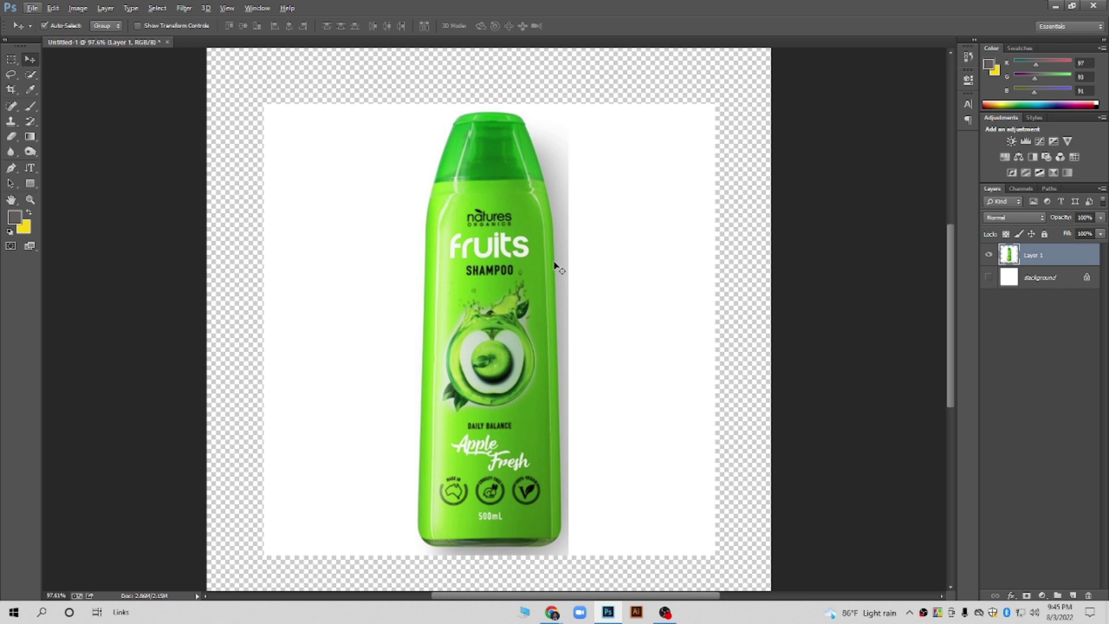
Quick-select the bottle, add a layer mask, and show the Background again
left_click(30, 74)
mouse_move(478, 152)
left_mouse_down()
mouse_move(462, 332)
mouse_move(475, 425)
left_mouse_up()
mouse_move(490, 516)
left_mouse_down()
mouse_move(436, 523)
mouse_move(436, 438)
left_mouse_up()
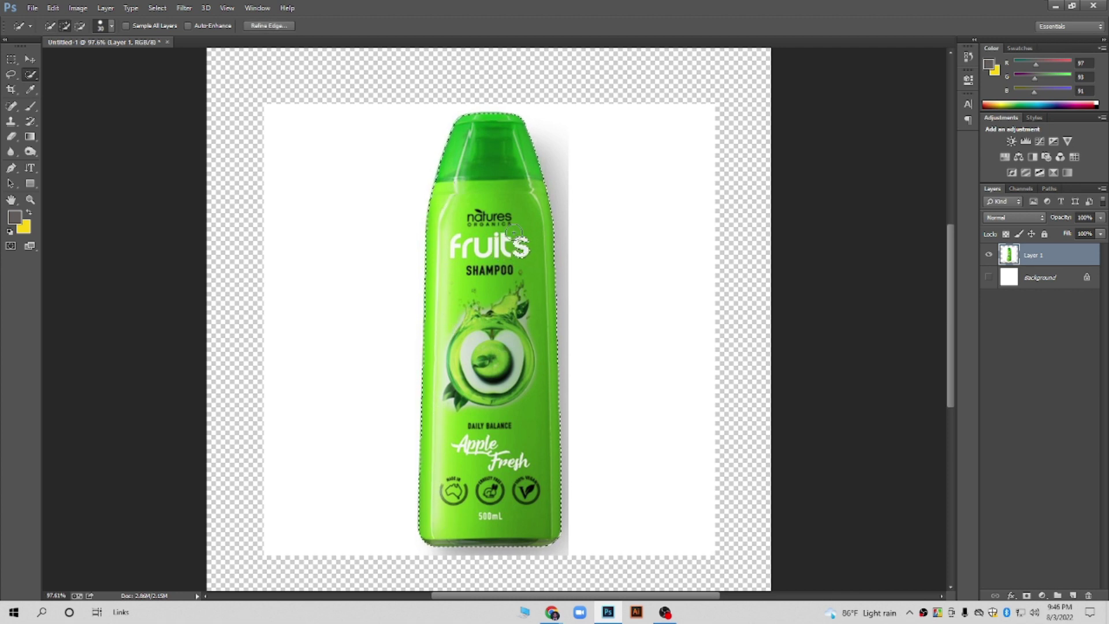
scroll(496, 244, "up", 2)
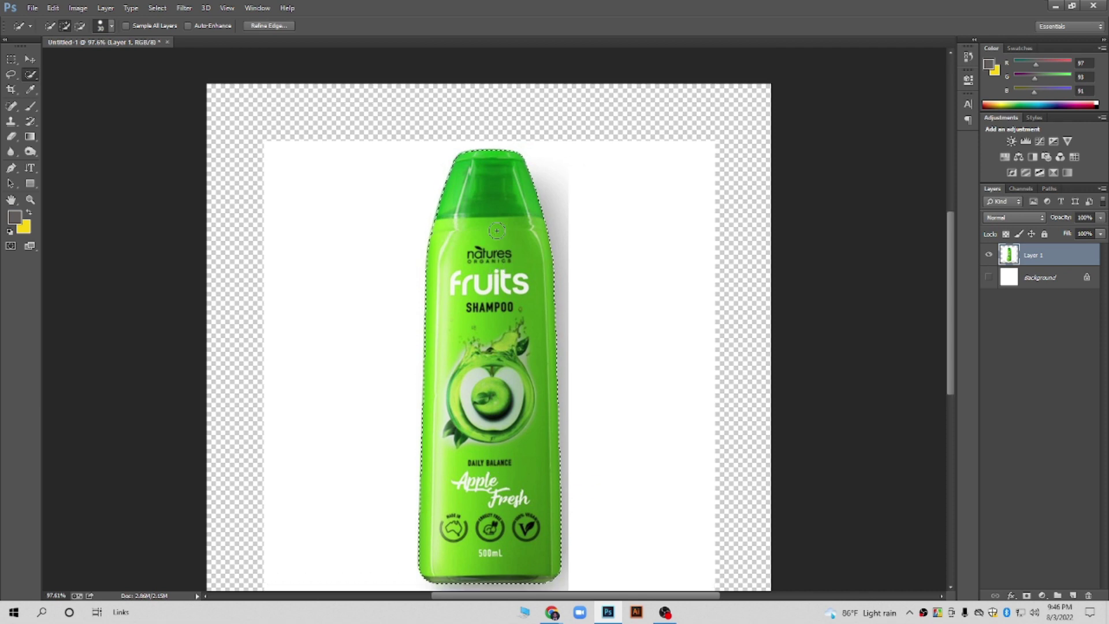
scroll(475, 349, "down", 2)
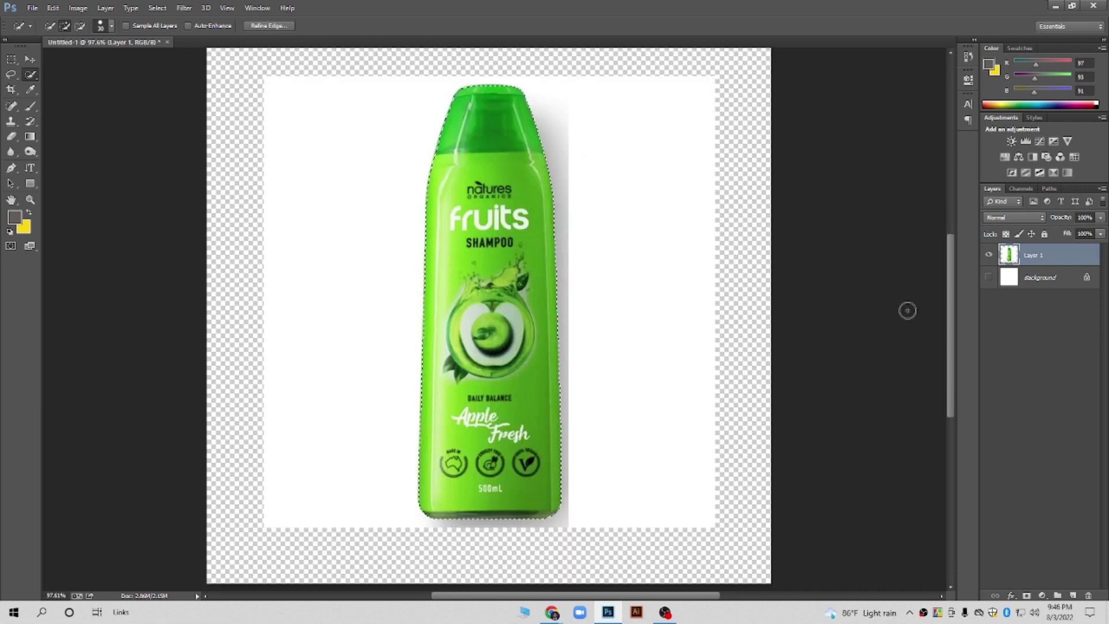
left_click(1027, 596)
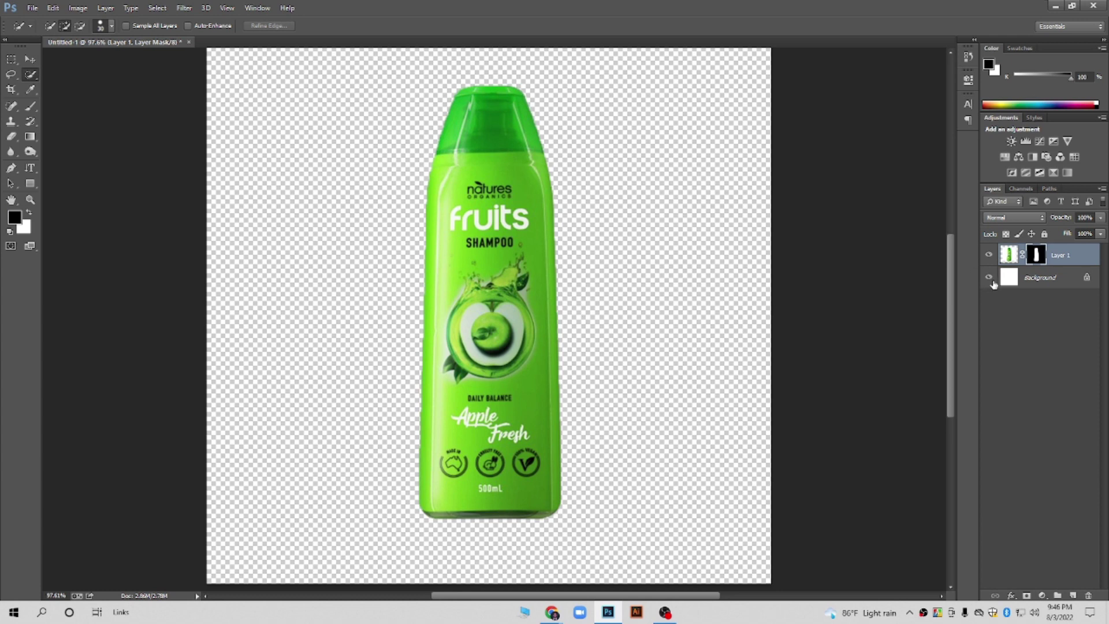
left_click(989, 278)
scroll(617, 330, "up", 2)
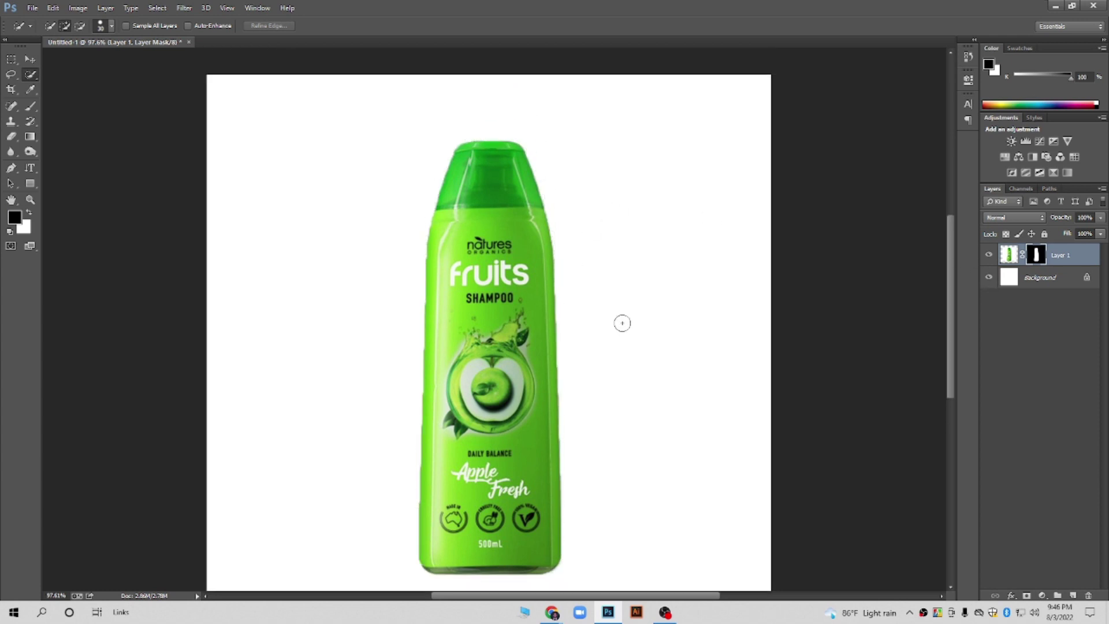
right_click(32, 76)
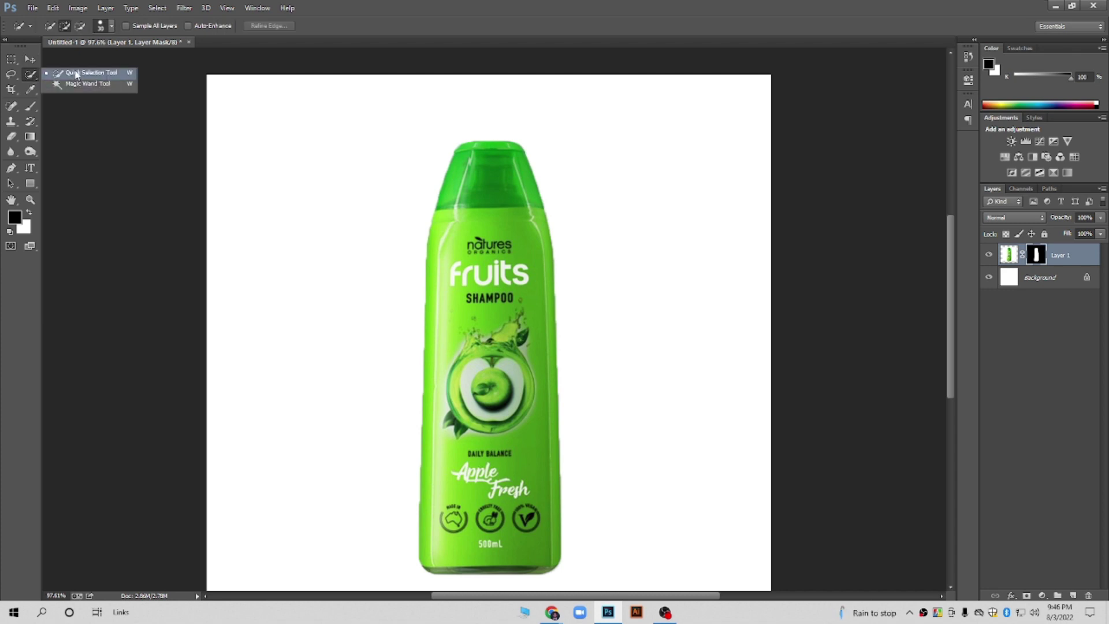
left_click(30, 61)
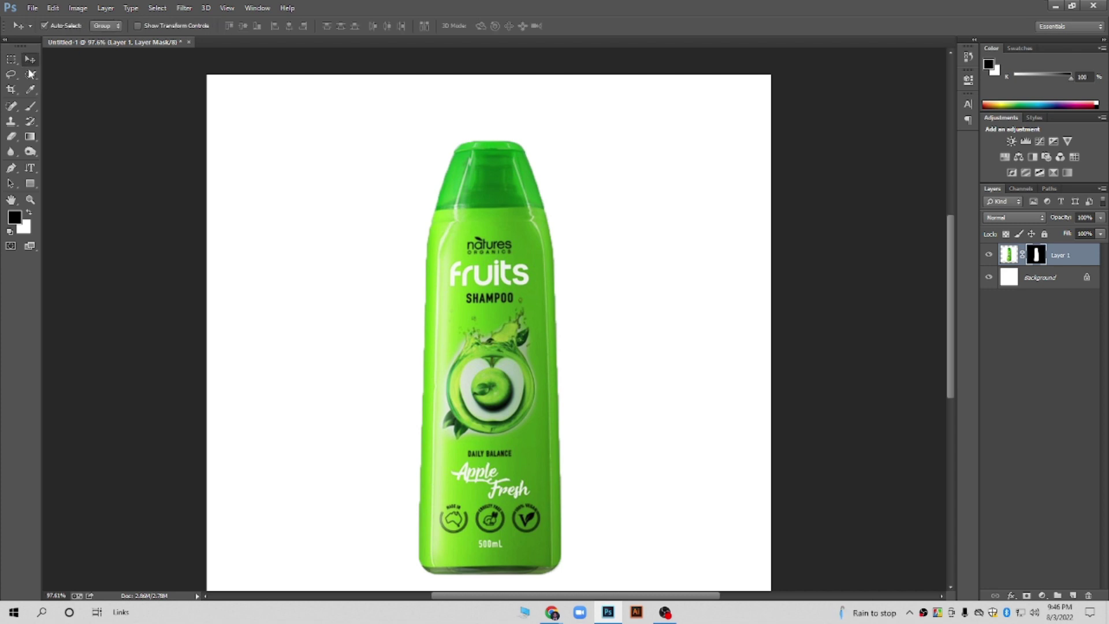
left_click(32, 75)
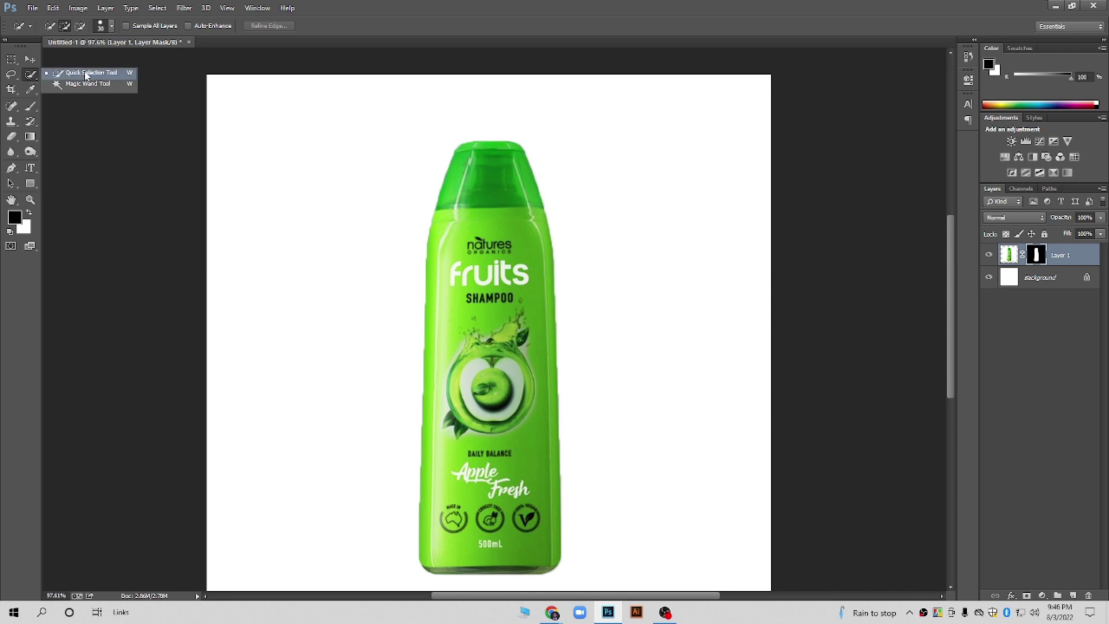
left_click(31, 59)
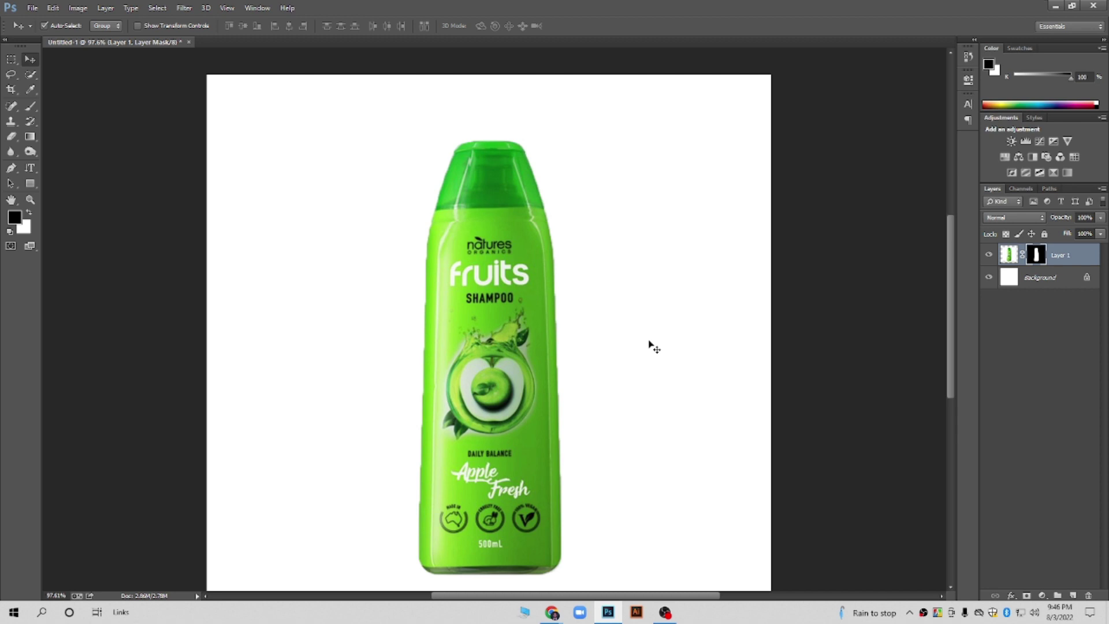
scroll(649, 343, "down", 2)
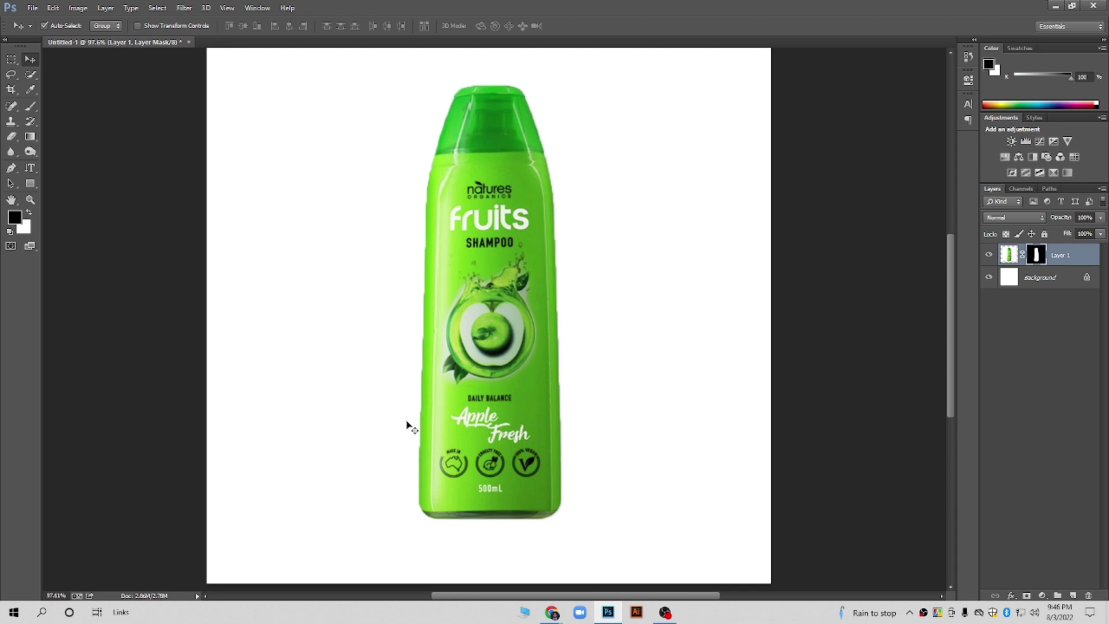
left_click(551, 612)
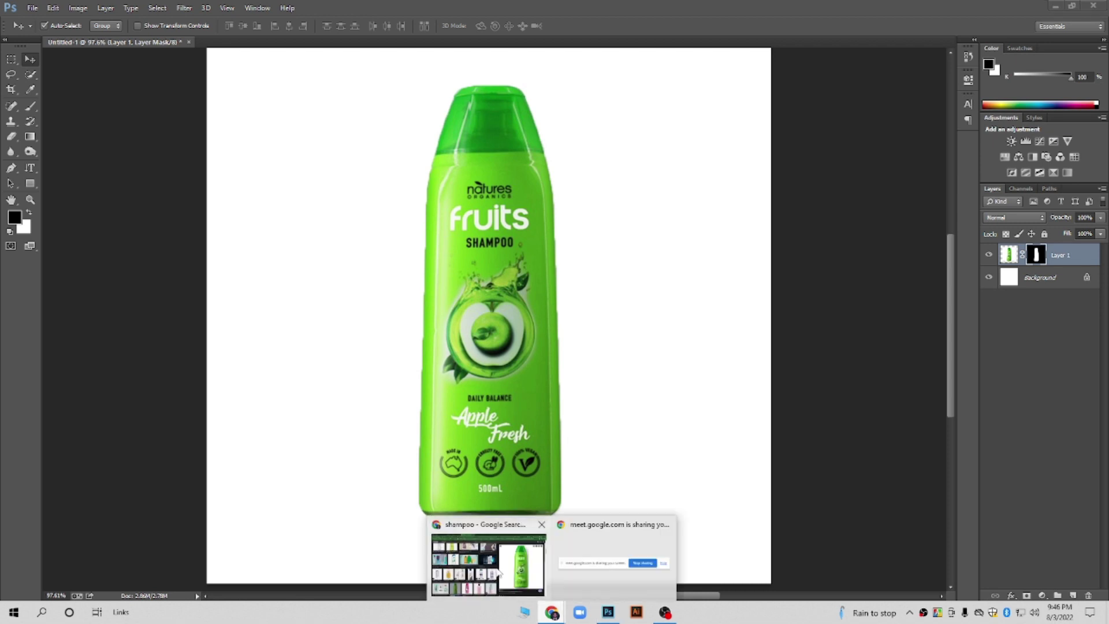
Search Google for apple and switch to the image results
left_click(499, 572)
left_click(283, 30)
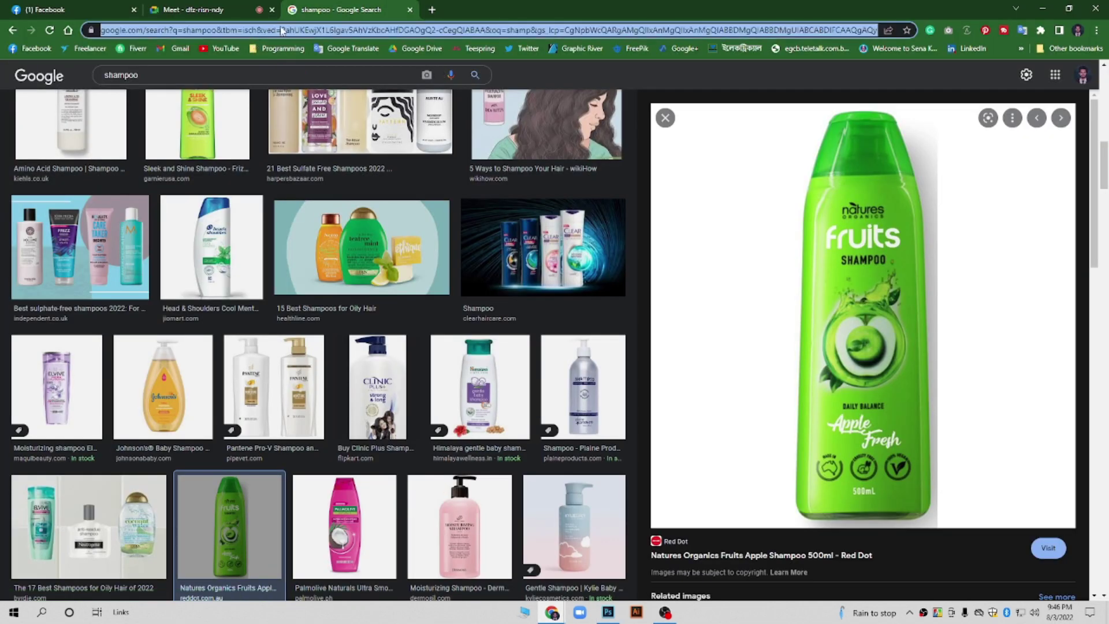
type("apple")
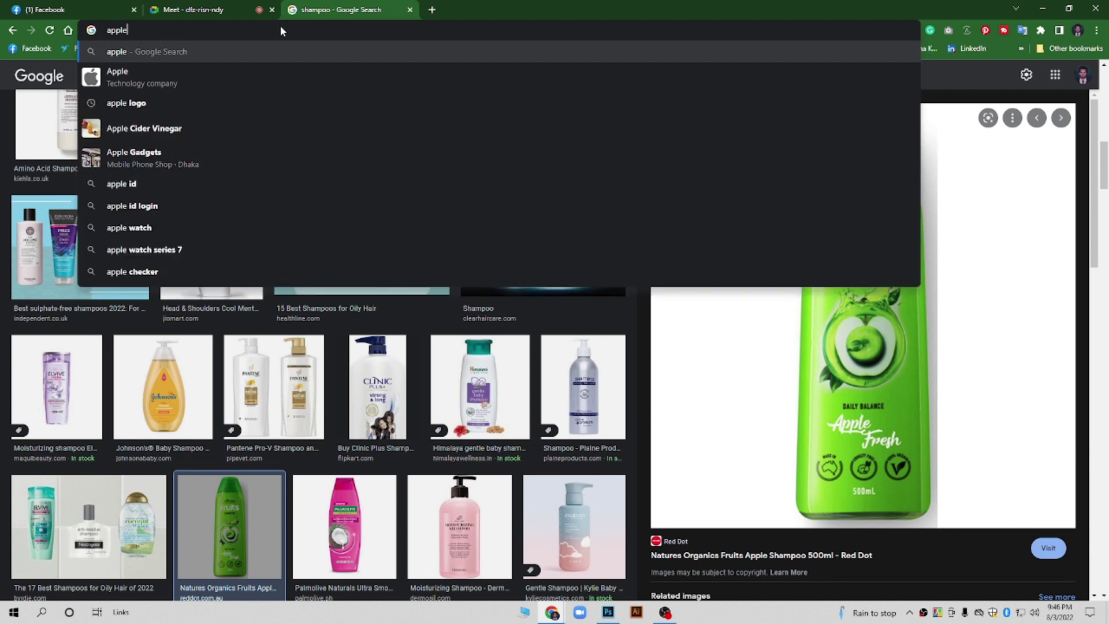
key("Return")
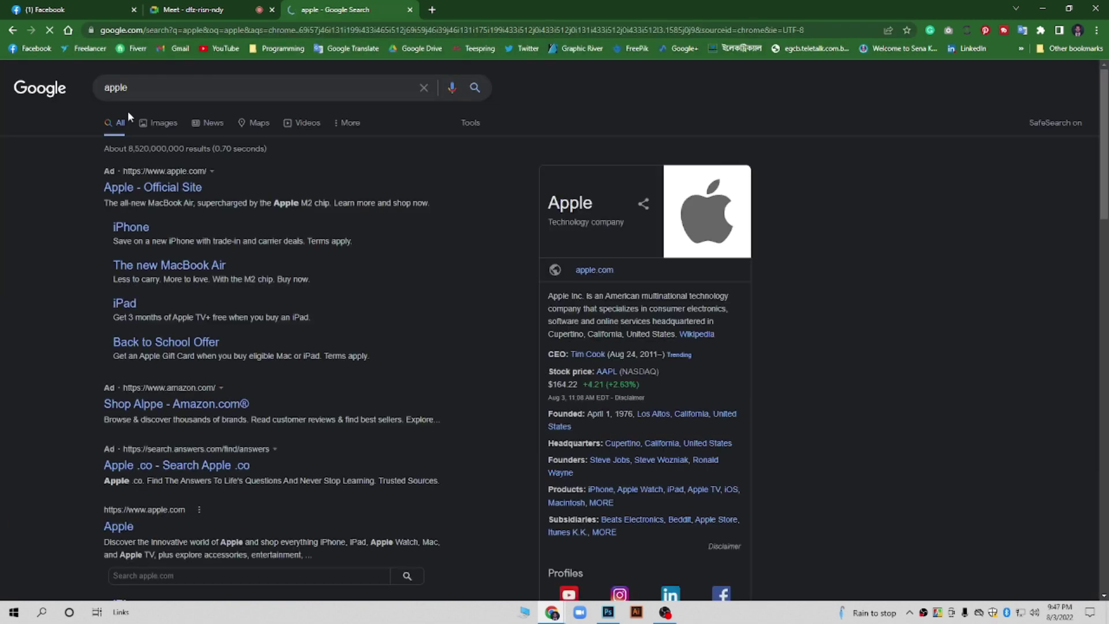
left_click(160, 132)
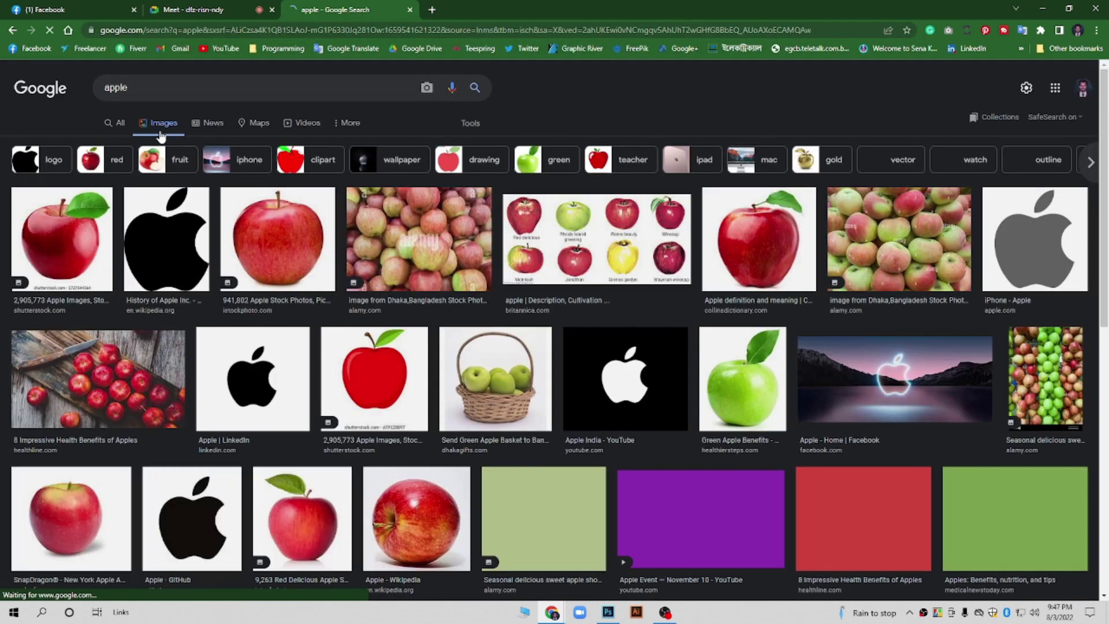
Copy the green apple photo from Healthier Steps and return to Photoshop
left_click(751, 378)
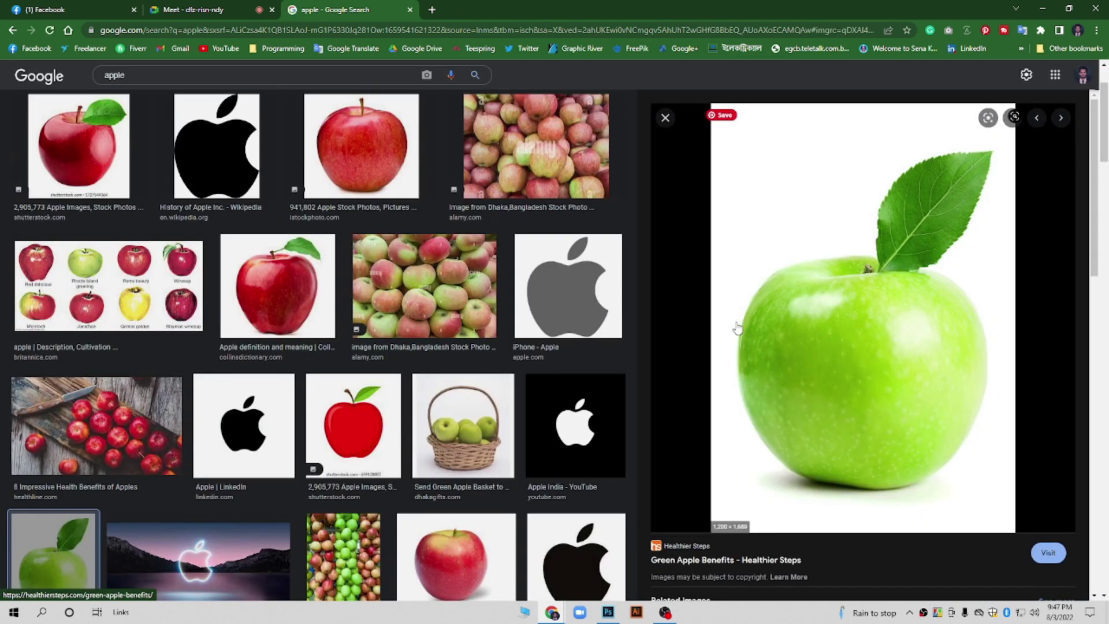
right_click(825, 276)
left_click(859, 404)
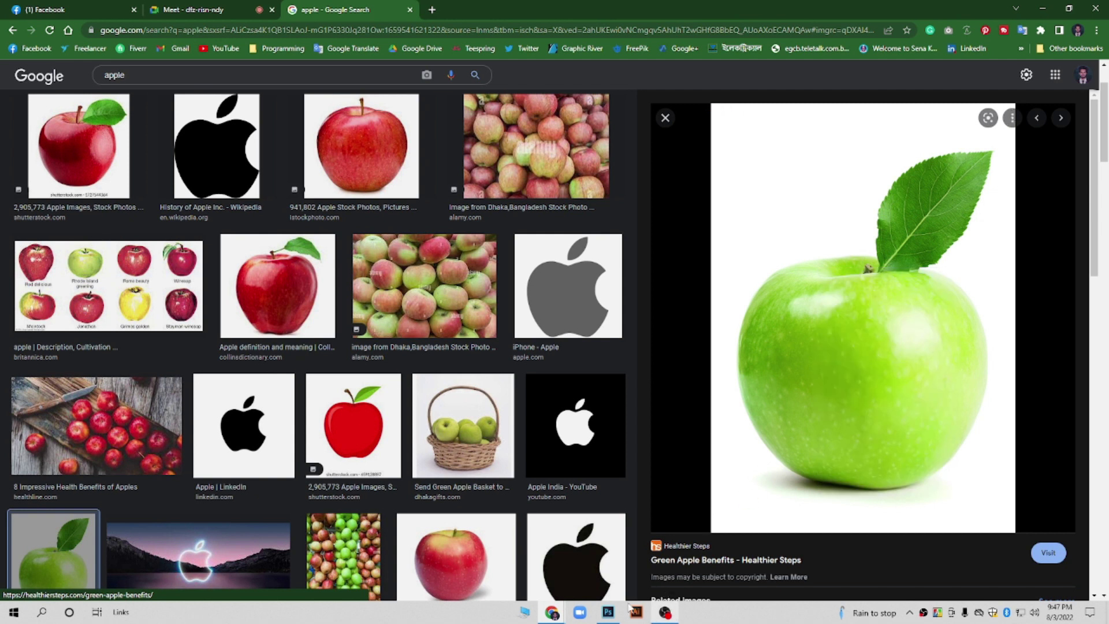
left_click(607, 613)
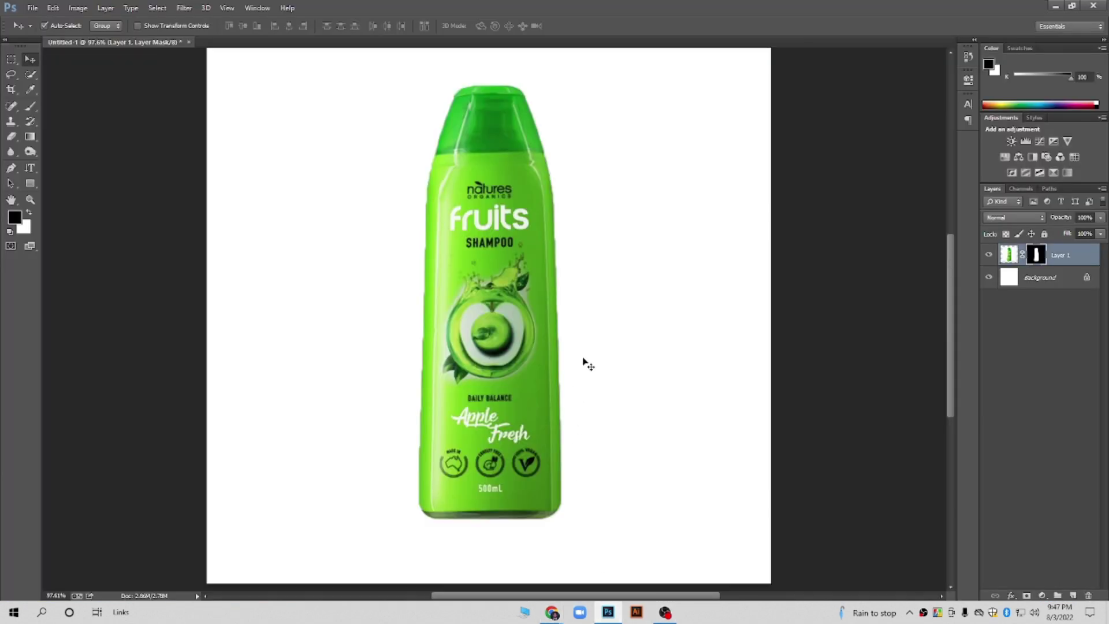
Paste the green apple and scale it to about a third over the bottle
key("ctrl+v")
scroll(572, 404, "down", 1)
scroll(570, 409, "down", 2)
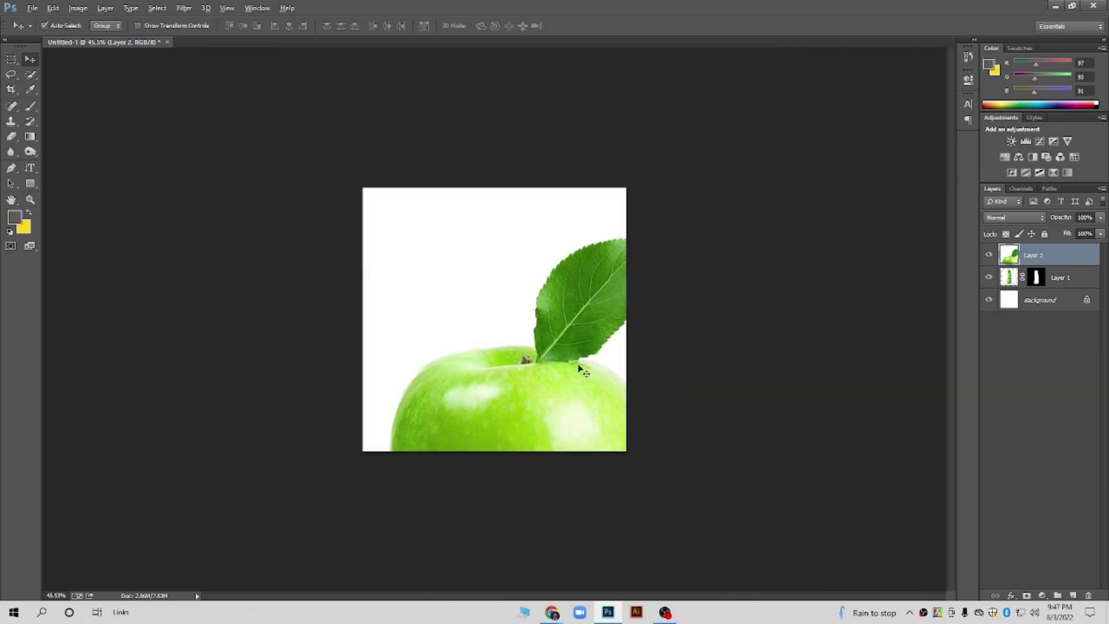
key("ctrl+t")
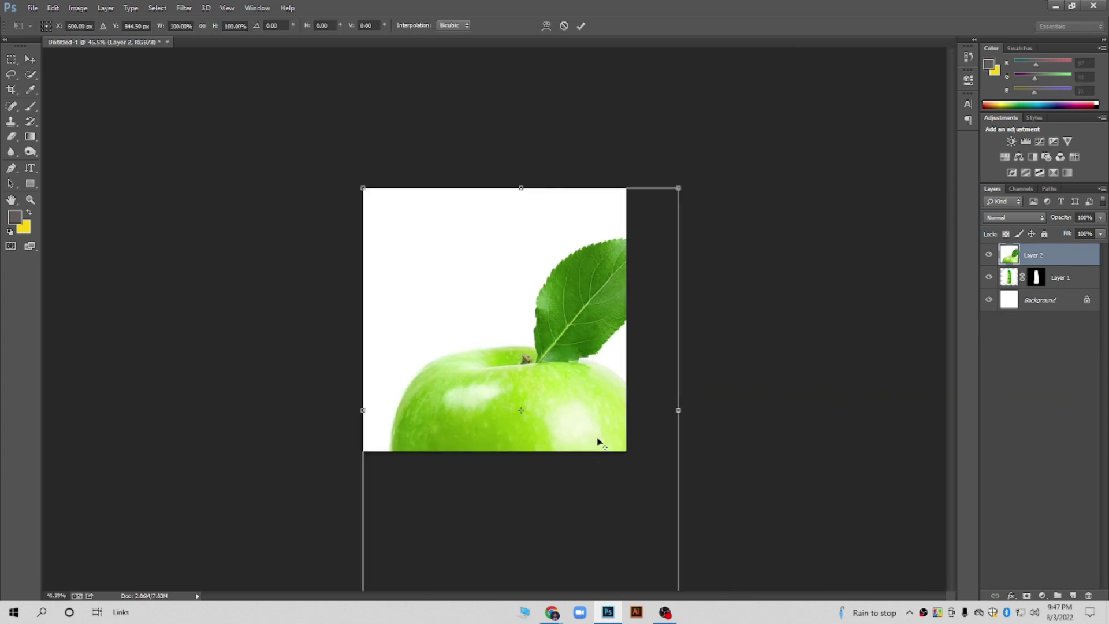
scroll(599, 442, "down", 2)
left_click_drag(609, 514, 485, 339)
left_click_drag(468, 317, 485, 358)
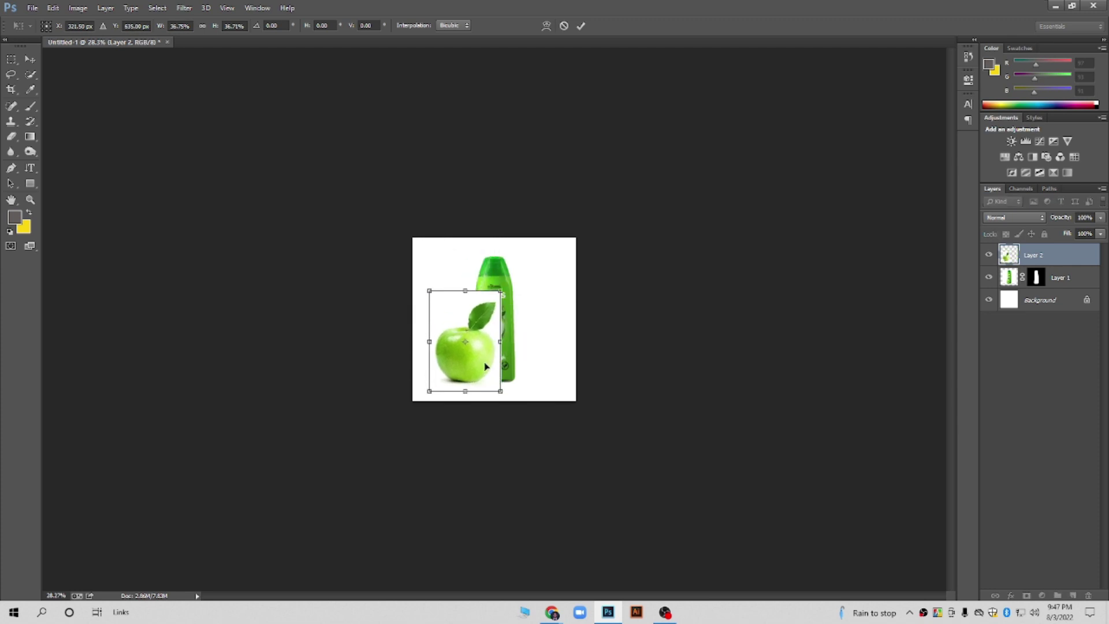
scroll(488, 360, "up", 2)
key("alt+space")
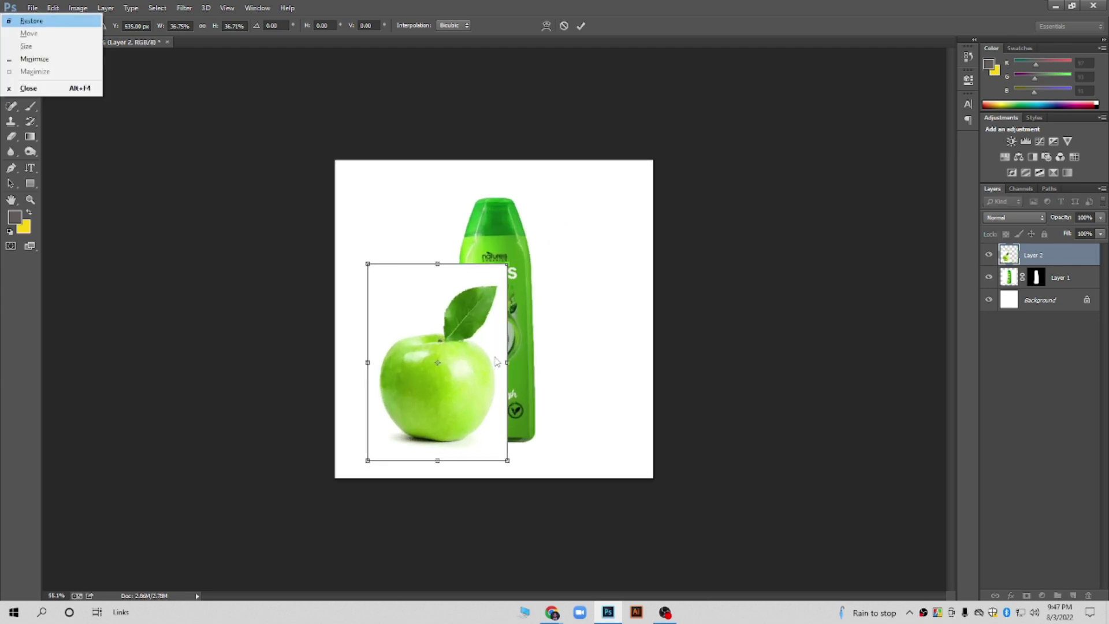
key("Escape")
key("Return")
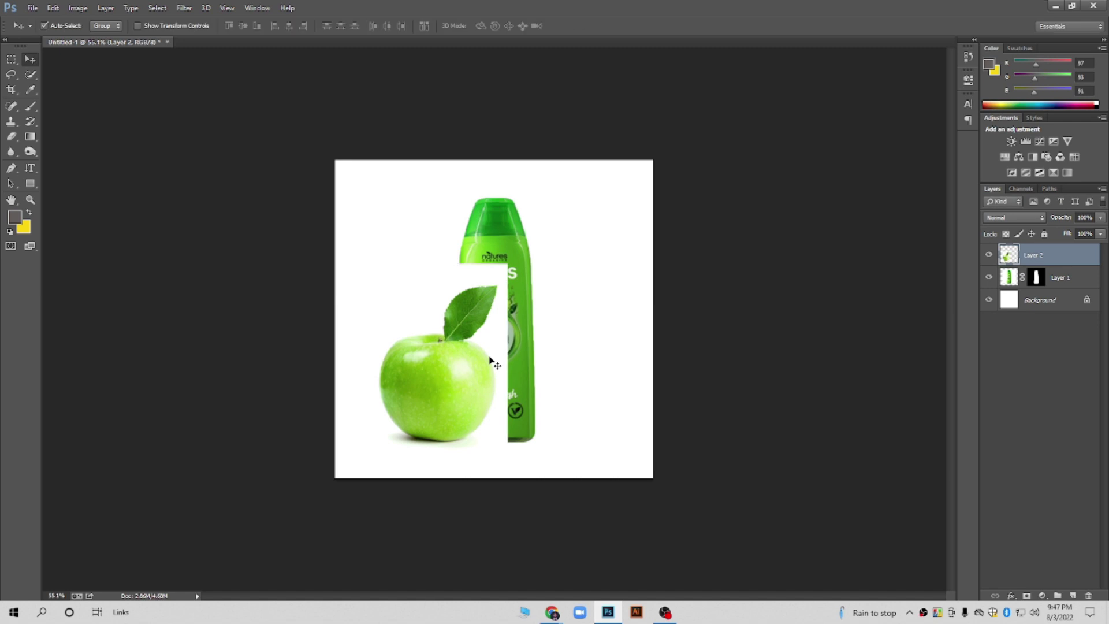
Move the apple layer (Layer 2) below the bottle layer in Layers
scroll(491, 362, "up", 2)
left_click_drag(1039, 256, 1043, 279)
mouse_move(386, 410)
left_mouse_down()
mouse_move(367, 372)
mouse_move(387, 424)
left_mouse_up()
scroll(373, 411, "up", 1)
scroll(374, 410, "up", 1)
scroll(374, 411, "down", 2)
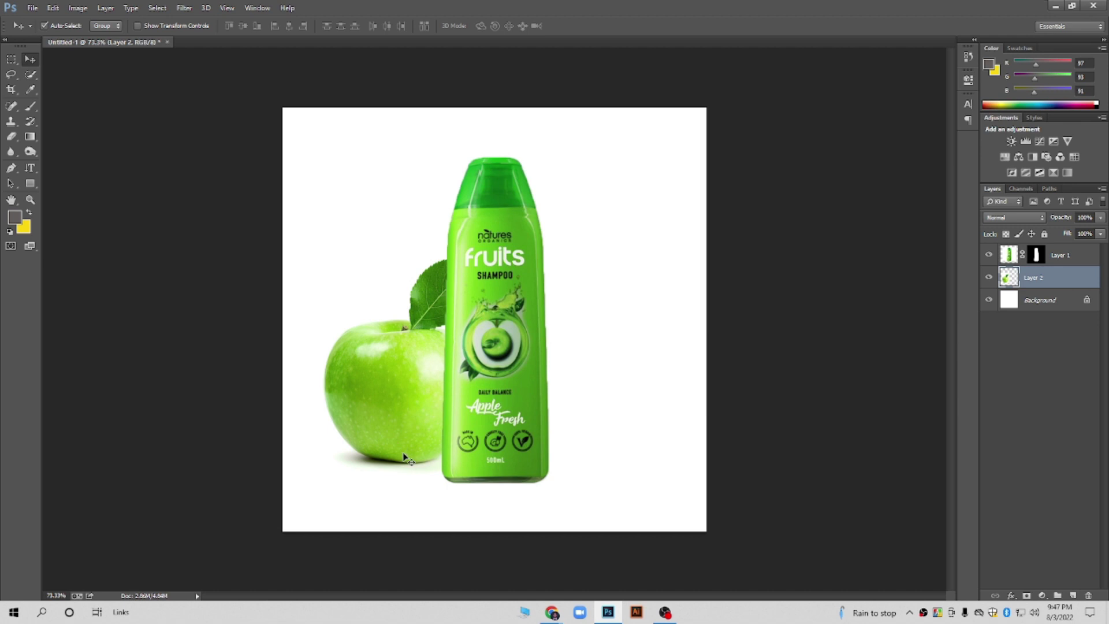
Shrink the apple to about 59% and position it at the bottle's lower left
key("ctrl+t")
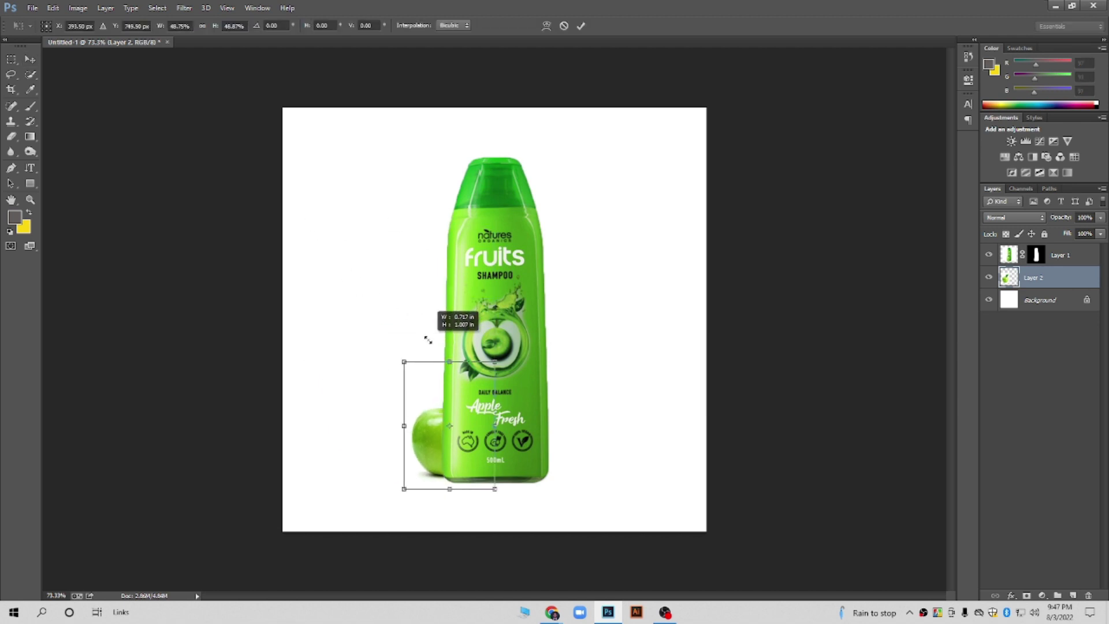
left_click_drag(306, 223, 384, 329)
mouse_move(429, 424)
left_mouse_down()
mouse_move(366, 408)
mouse_move(396, 419)
left_mouse_up()
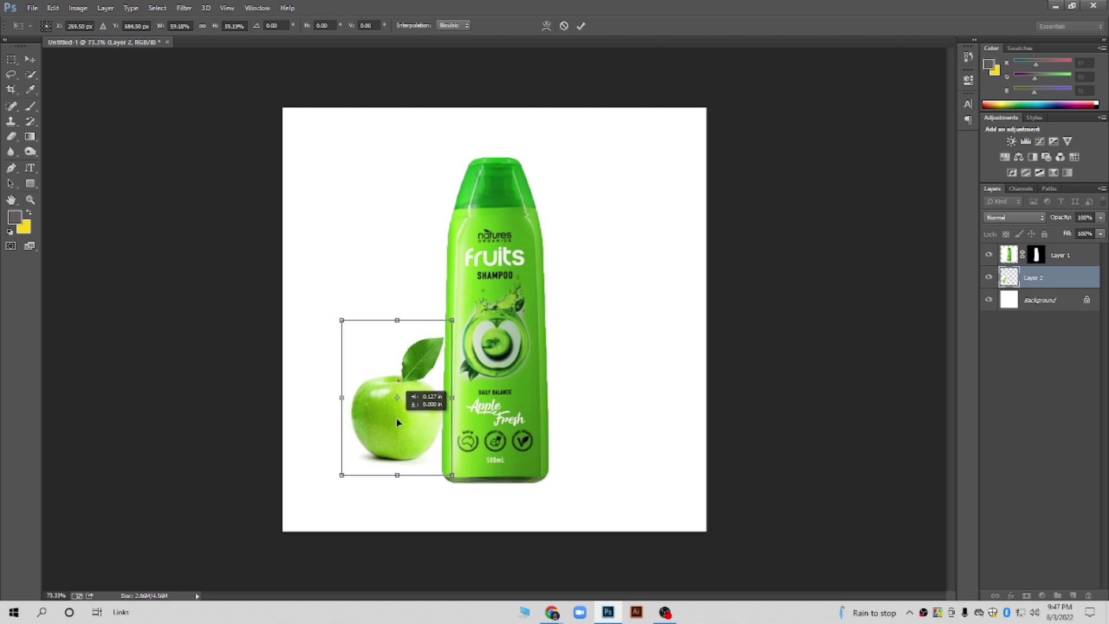
key("Return")
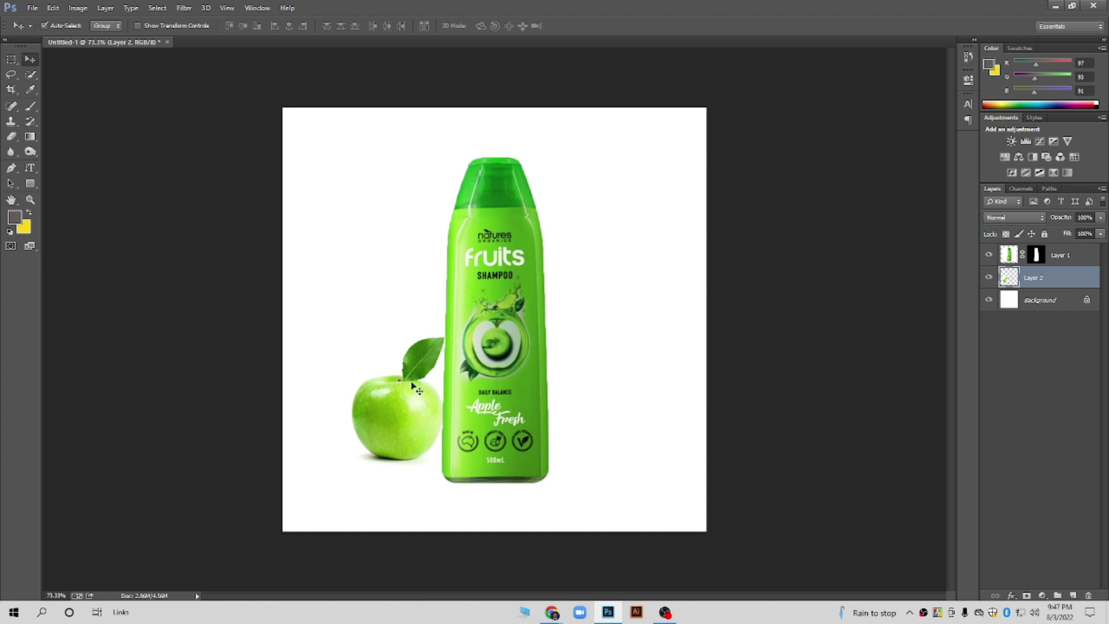
left_click_drag(397, 410, 389, 407)
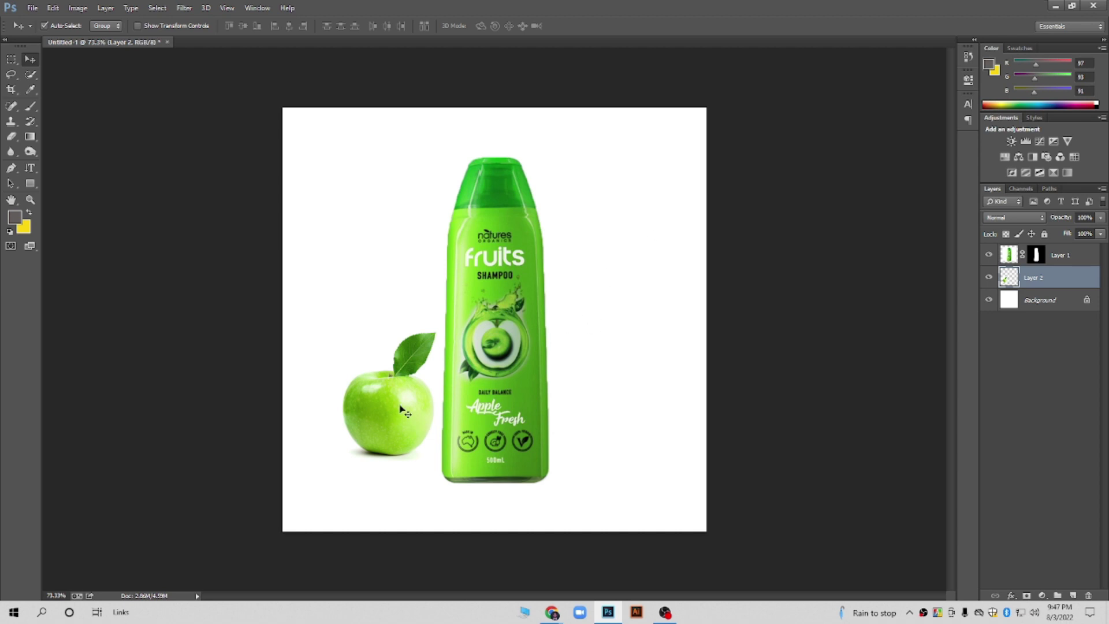
left_click_drag(406, 416, 409, 426)
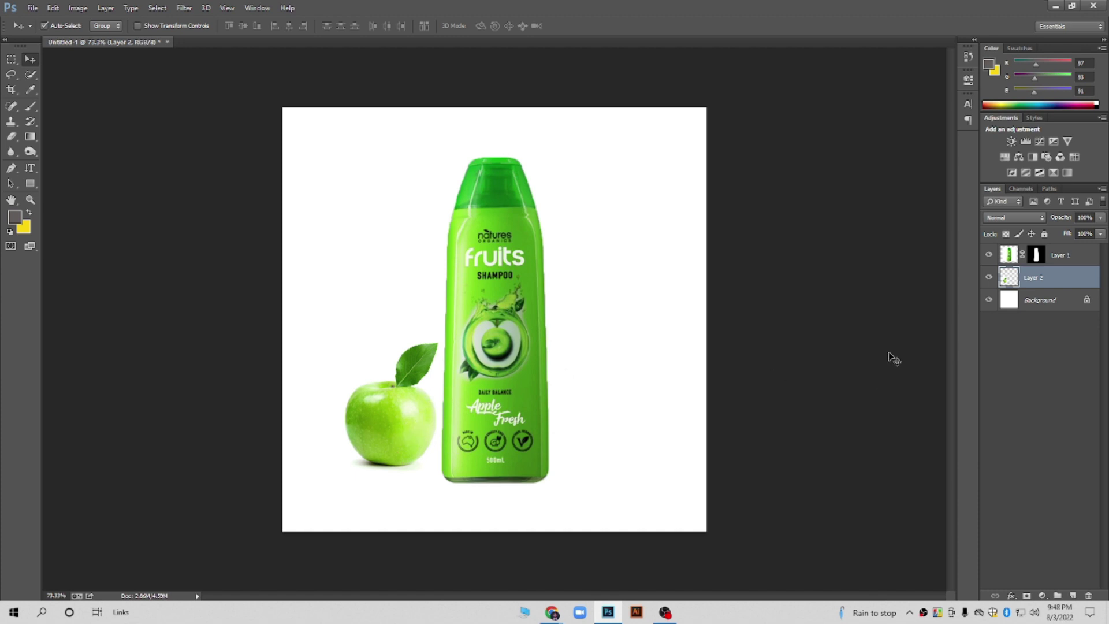
Hide the bottle and Background layers and move the apple up and right
left_click(989, 254)
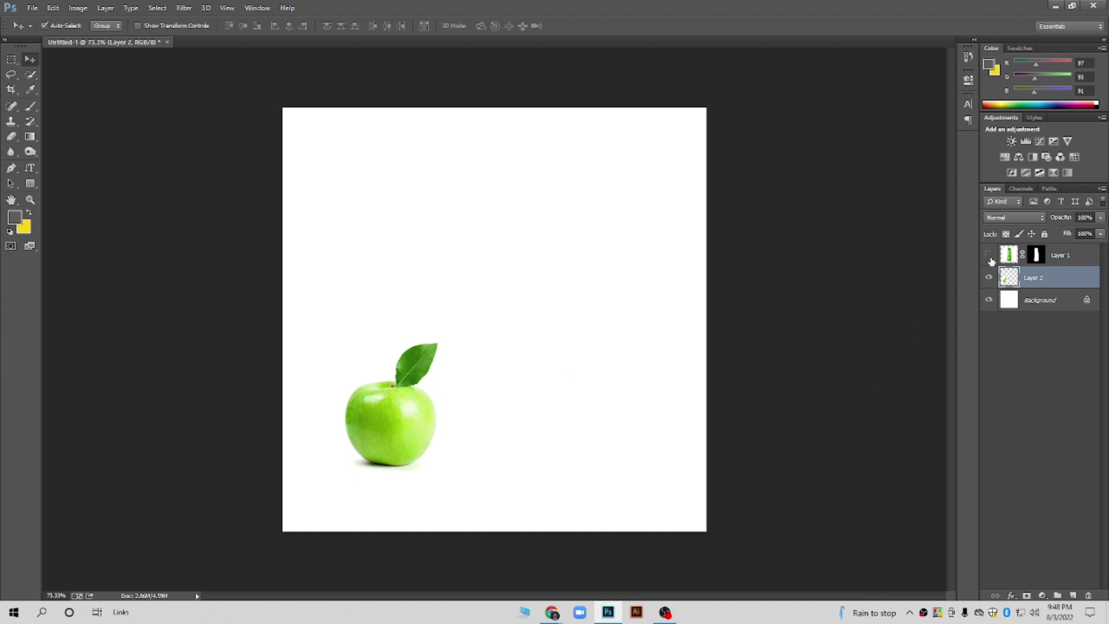
left_click(989, 255)
left_click(989, 300)
left_click_drag(389, 387, 421, 325)
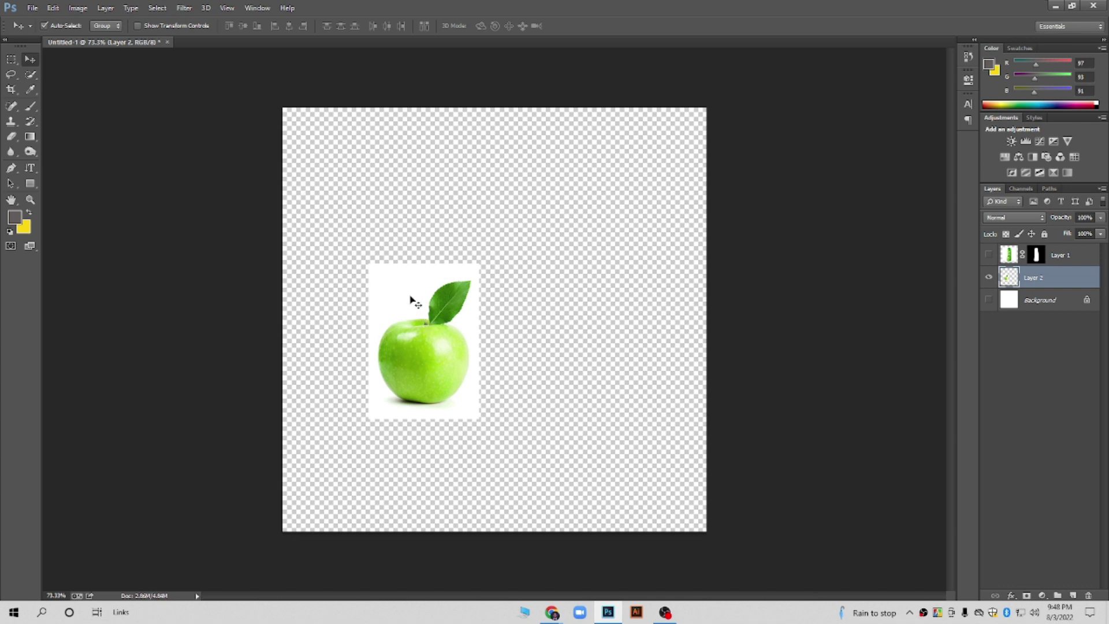
Set the apple layer's blend mode to Multiply and show the Background again
left_click(994, 220)
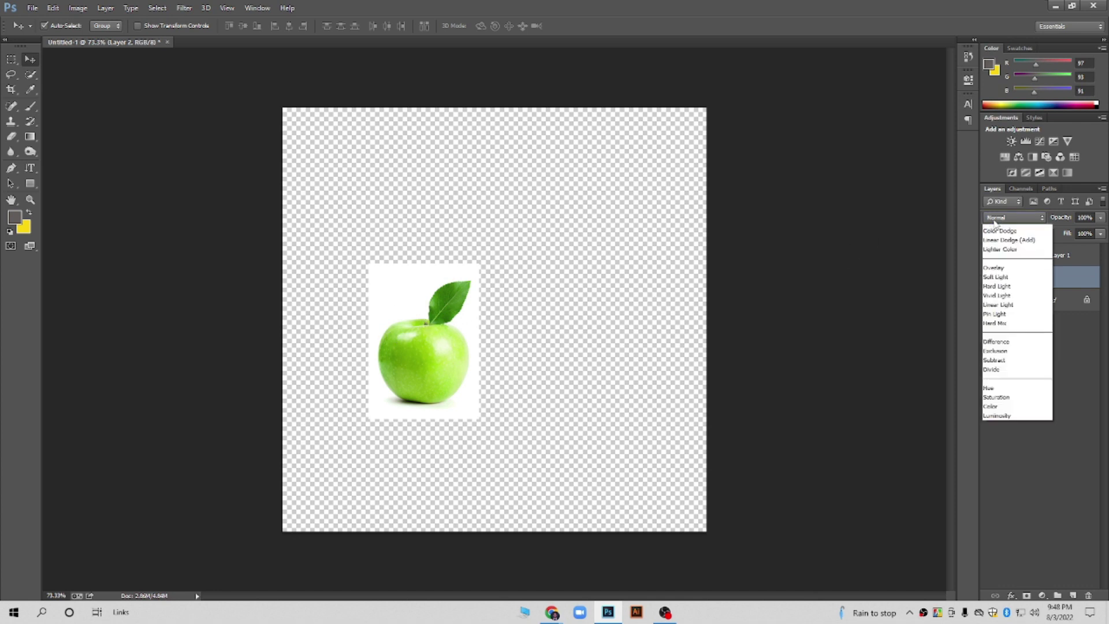
left_click(994, 227)
left_click(996, 218)
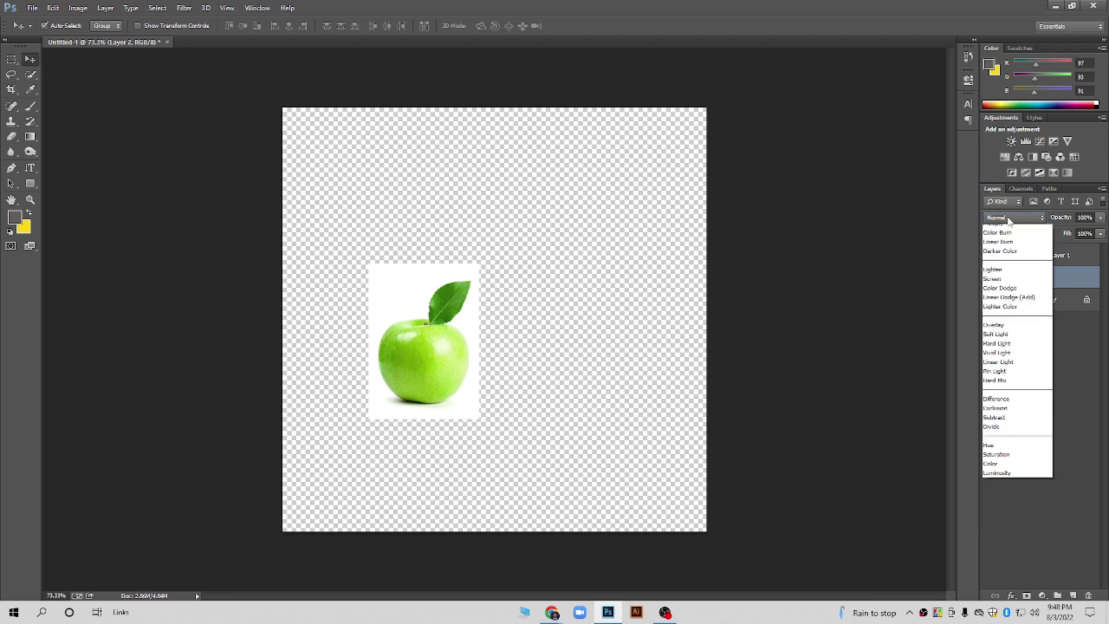
left_click(1003, 266)
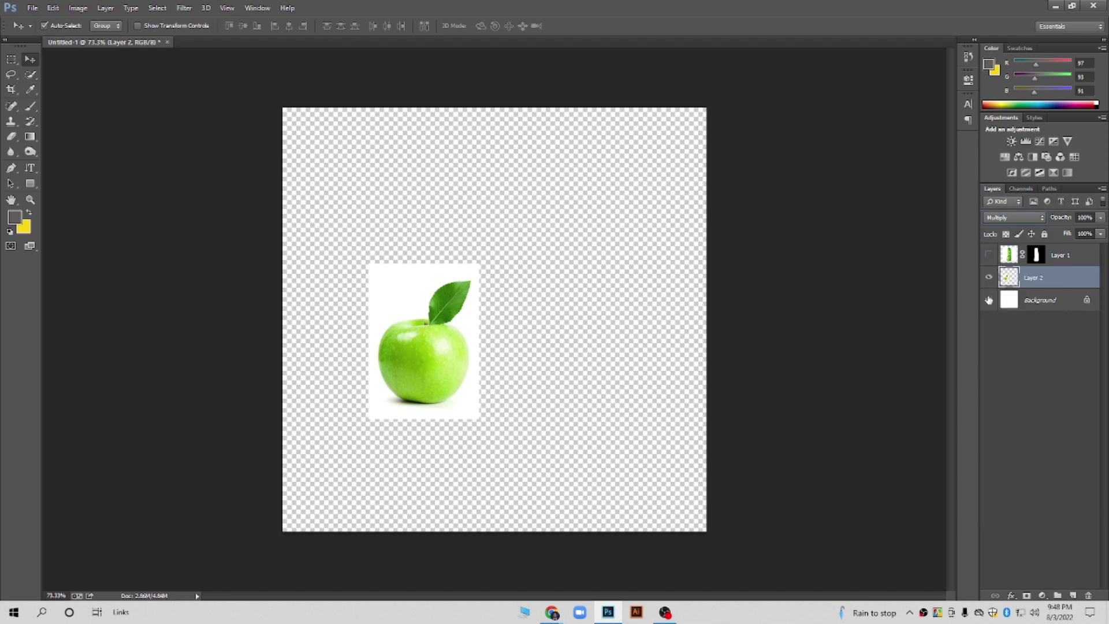
left_click(988, 300)
left_click(1038, 305)
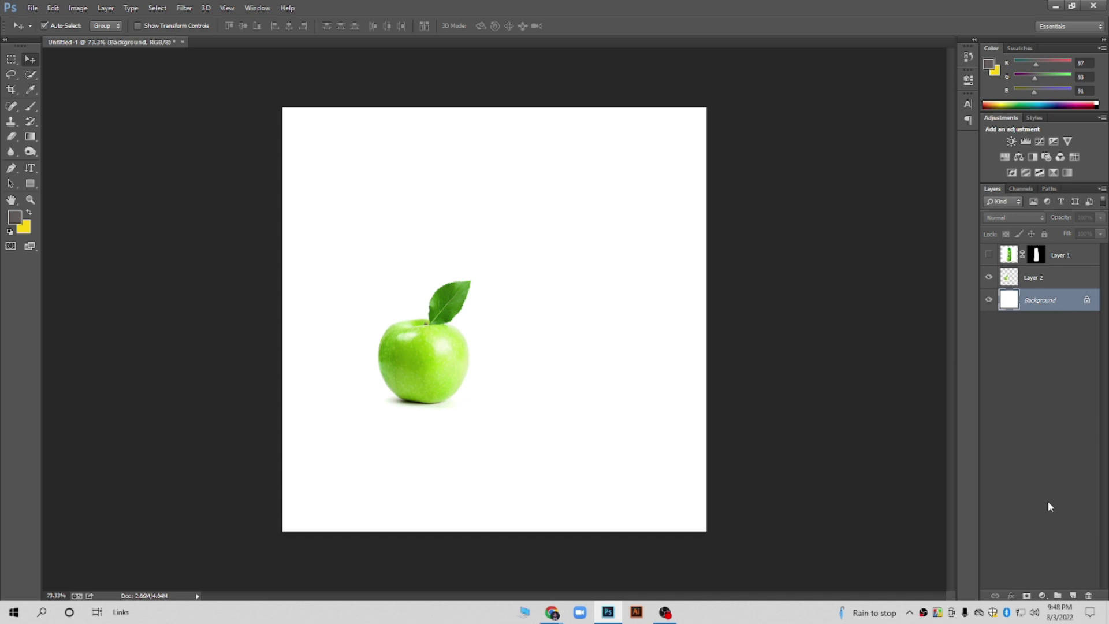
Add a Solid Color fill layer in bright orange
left_click(1042, 596)
left_click(1007, 347)
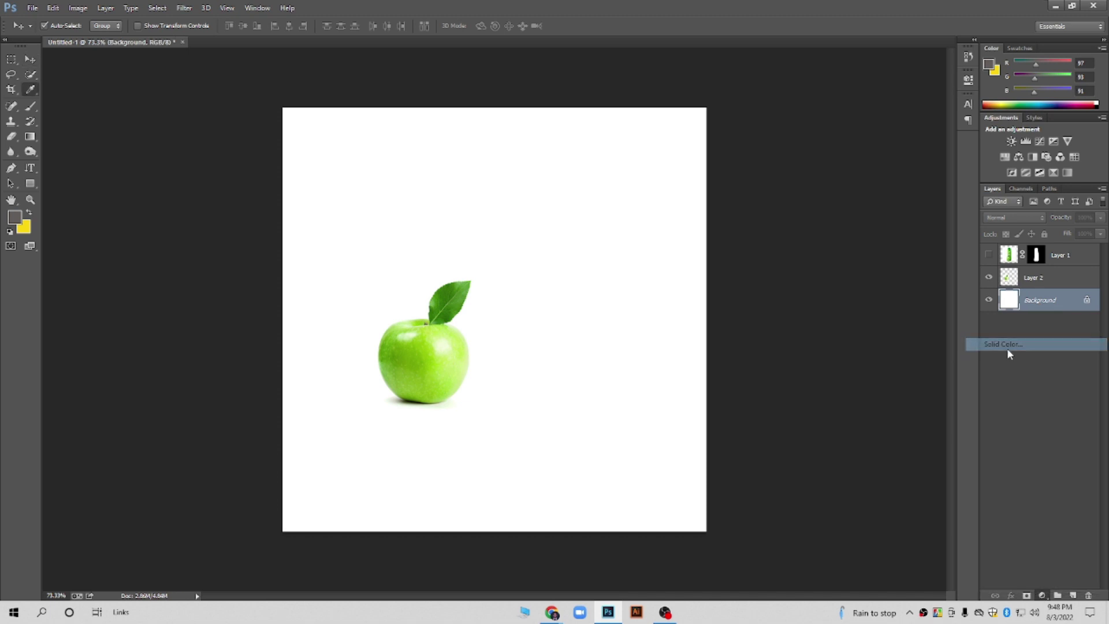
left_click(795, 154)
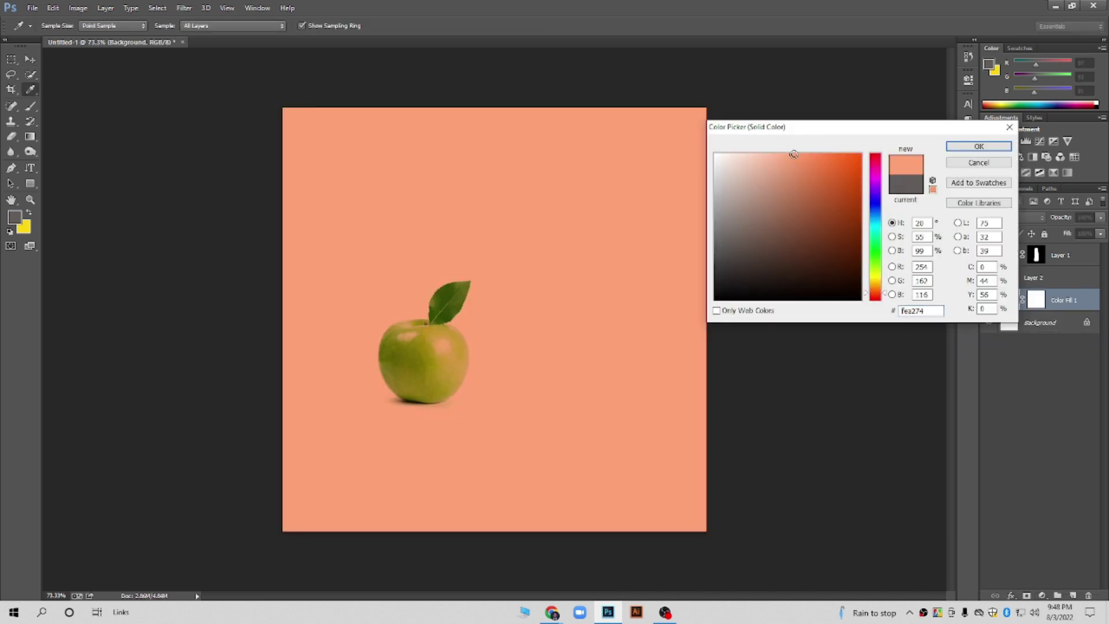
left_click_drag(804, 206, 826, 147)
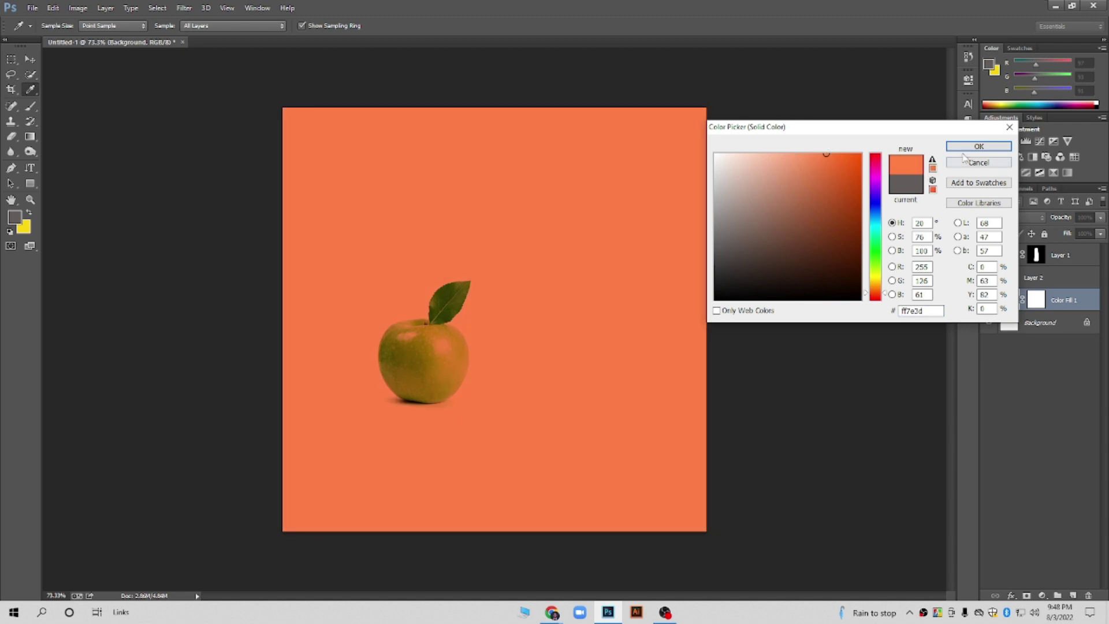
left_click(962, 144)
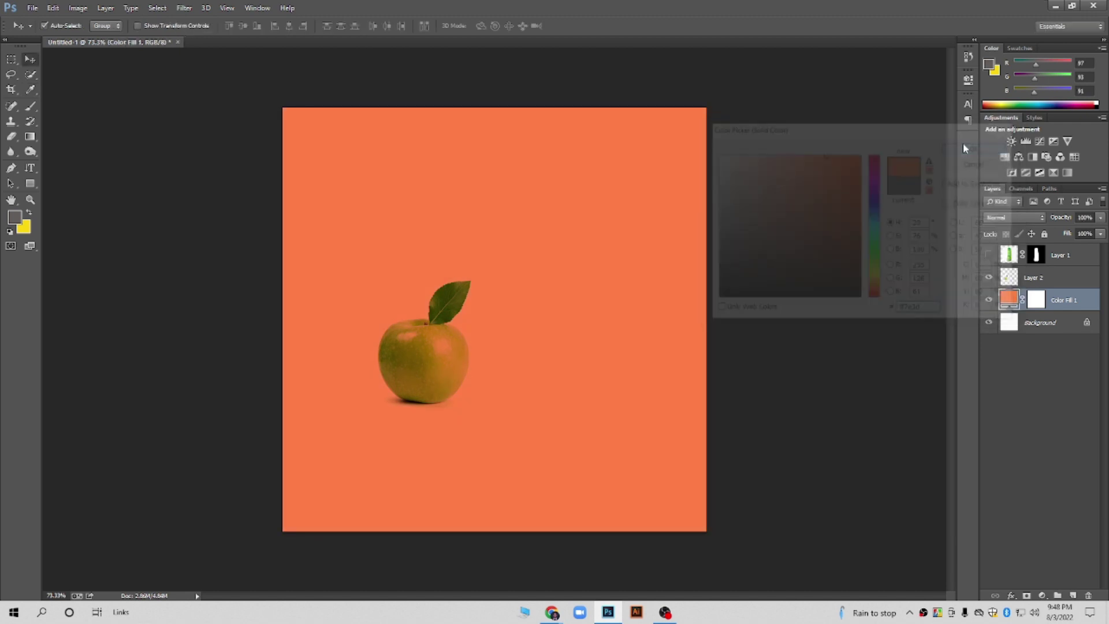
Move the apple toward the centre and change the fill to a muted pink
left_click(1051, 282)
left_click_drag(405, 359, 493, 335)
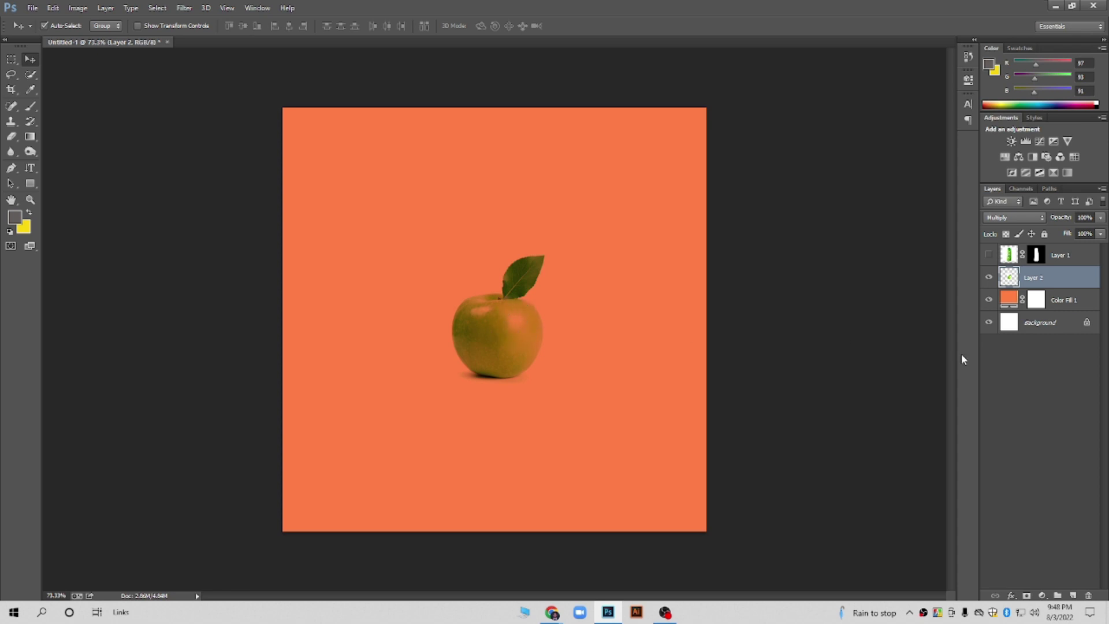
double_click(1007, 305)
left_click_drag(843, 301, 776, 188)
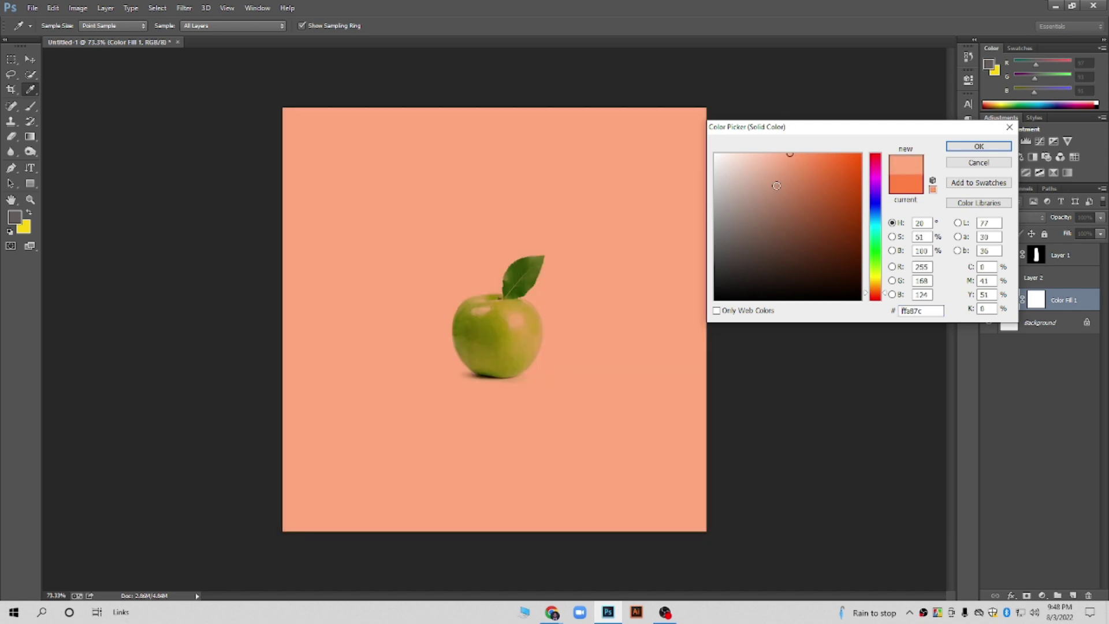
left_click(950, 146)
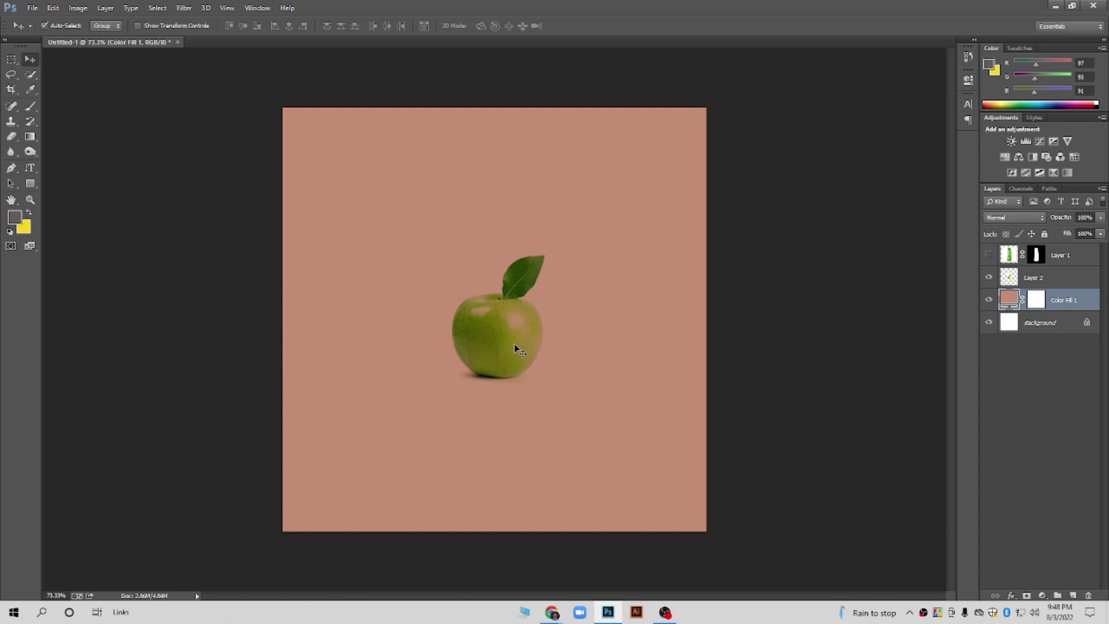
Delete the apple layer, show the bottle, and set the fill colour to white
left_click(1061, 283)
key("Delete")
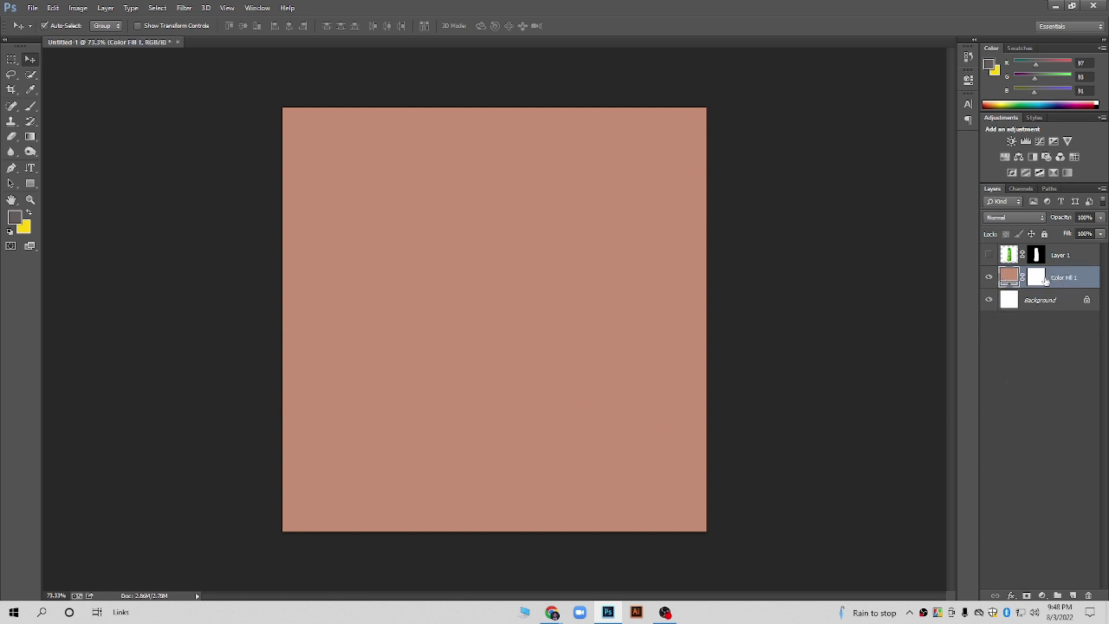
left_click(989, 255)
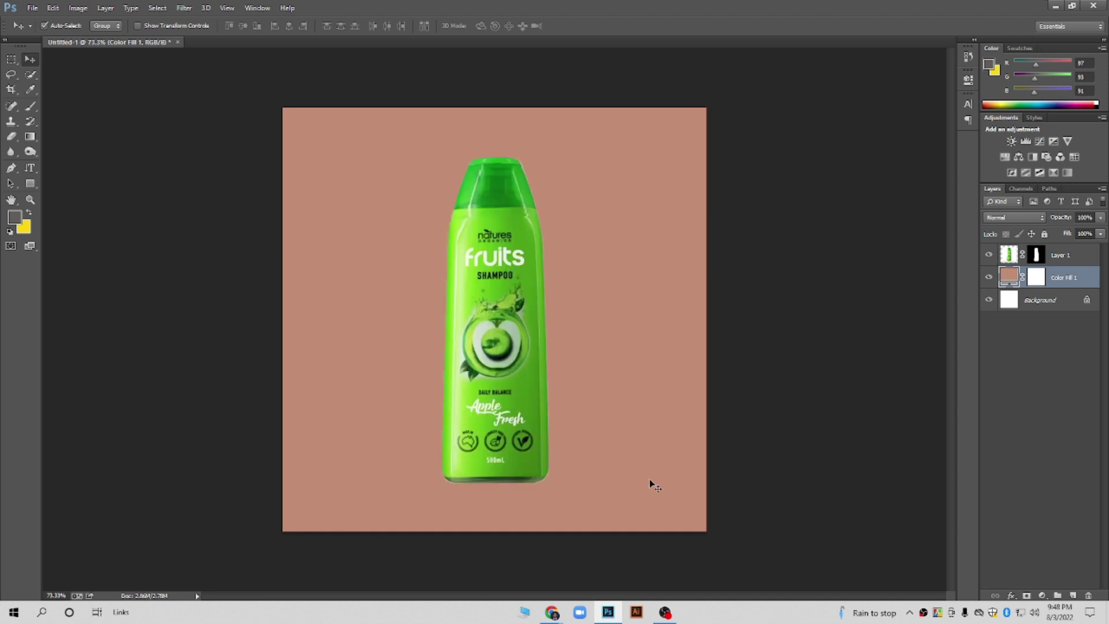
double_click(1008, 277)
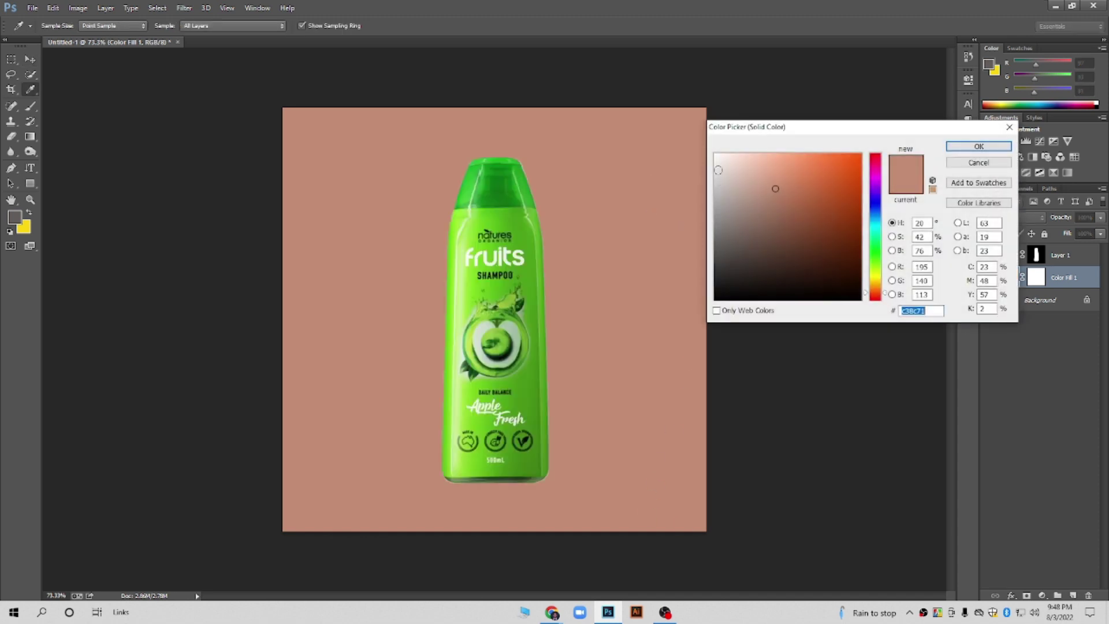
left_click(718, 169)
left_click(978, 146)
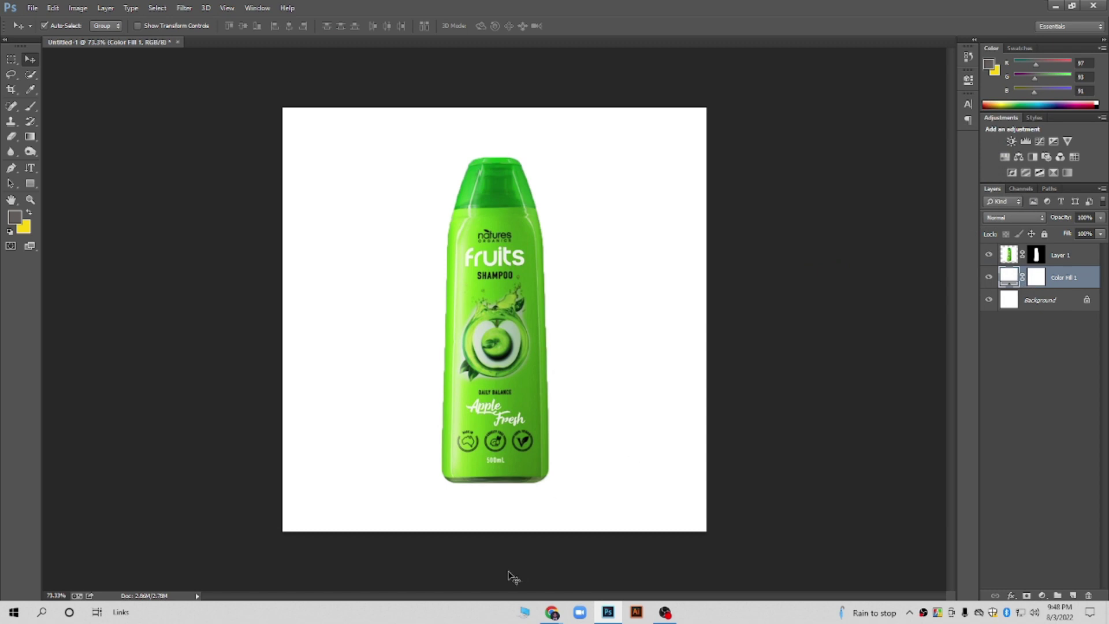
Search Google Images for aloe vera and scroll through the results
mouse_move(553, 612)
left_click(506, 549)
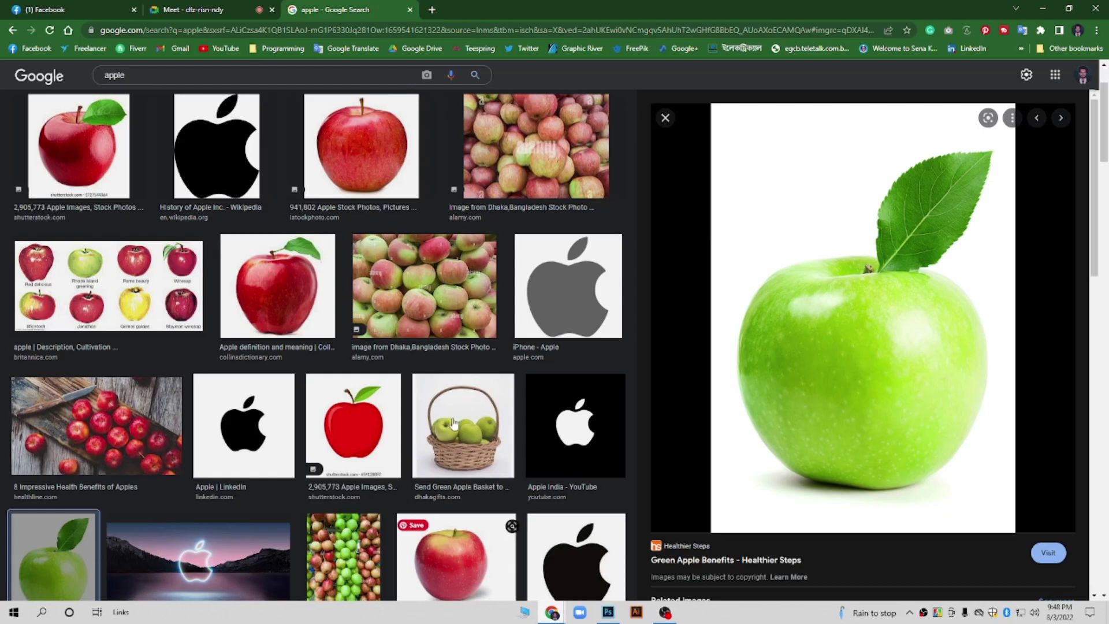
left_click(349, 32)
type("aloe v")
key("Down")
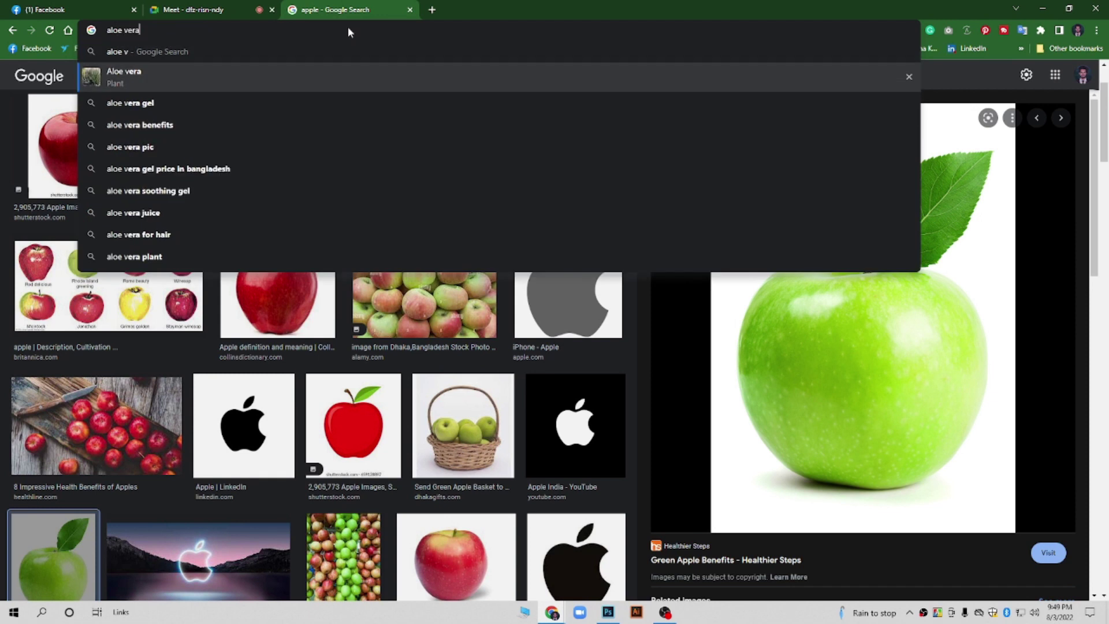
key("Return")
left_click(165, 123)
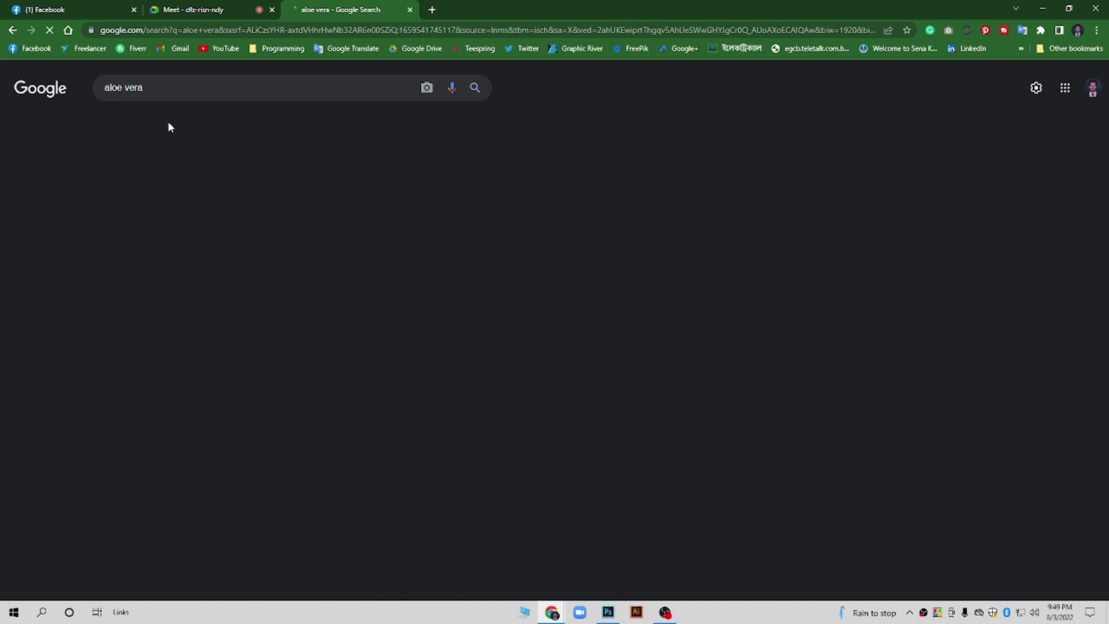
scroll(603, 306, "down", 5)
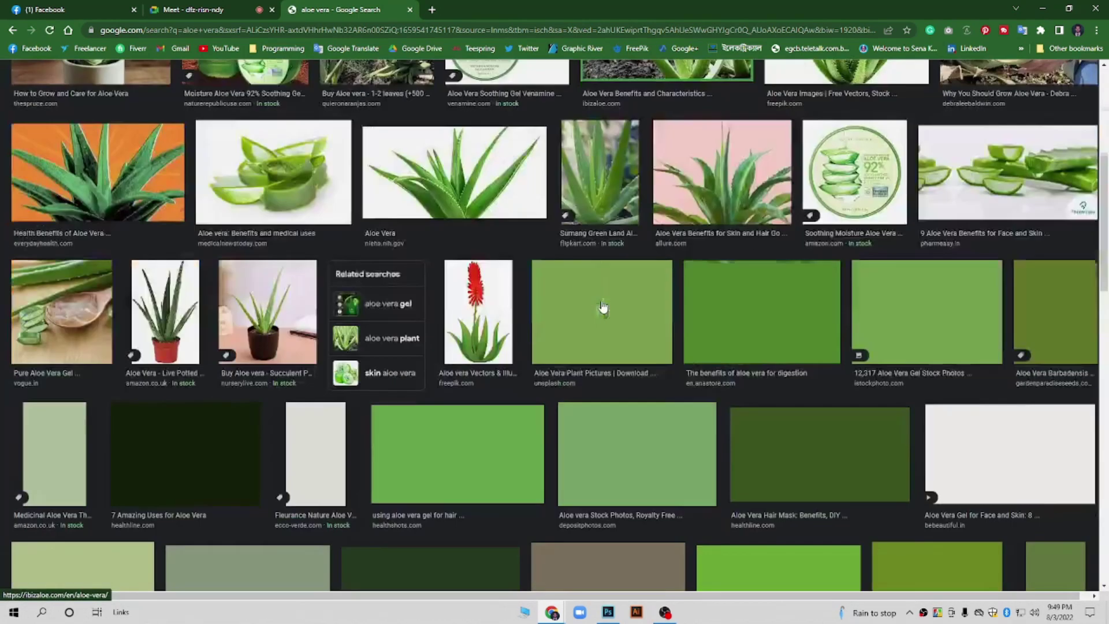
scroll(527, 283, "down", 5)
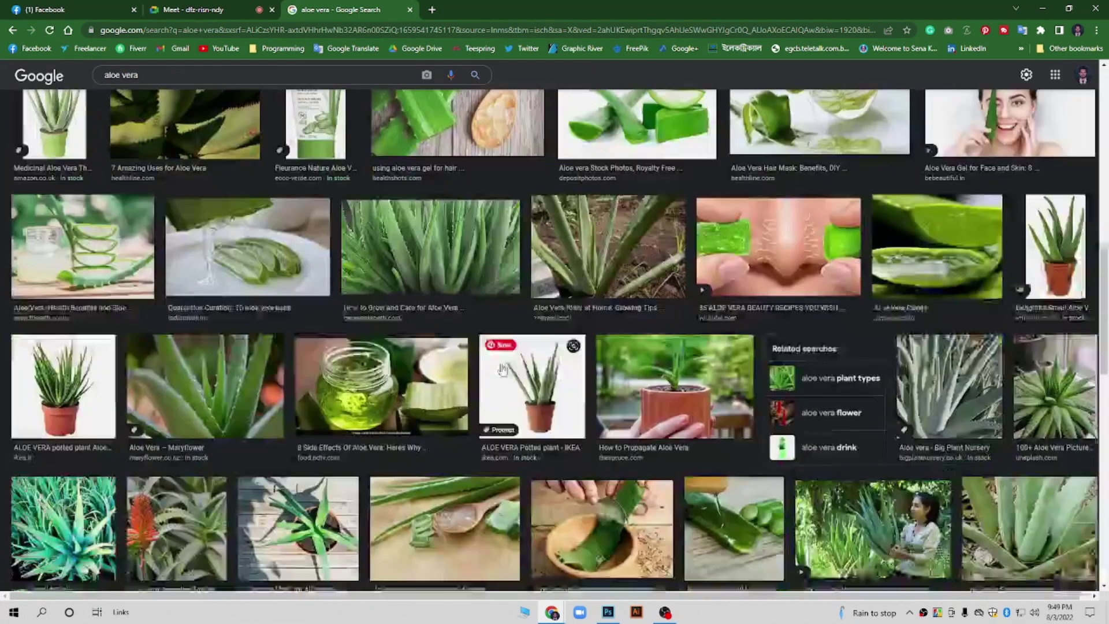
scroll(514, 312, "down", 1)
scroll(503, 341, "down", 5)
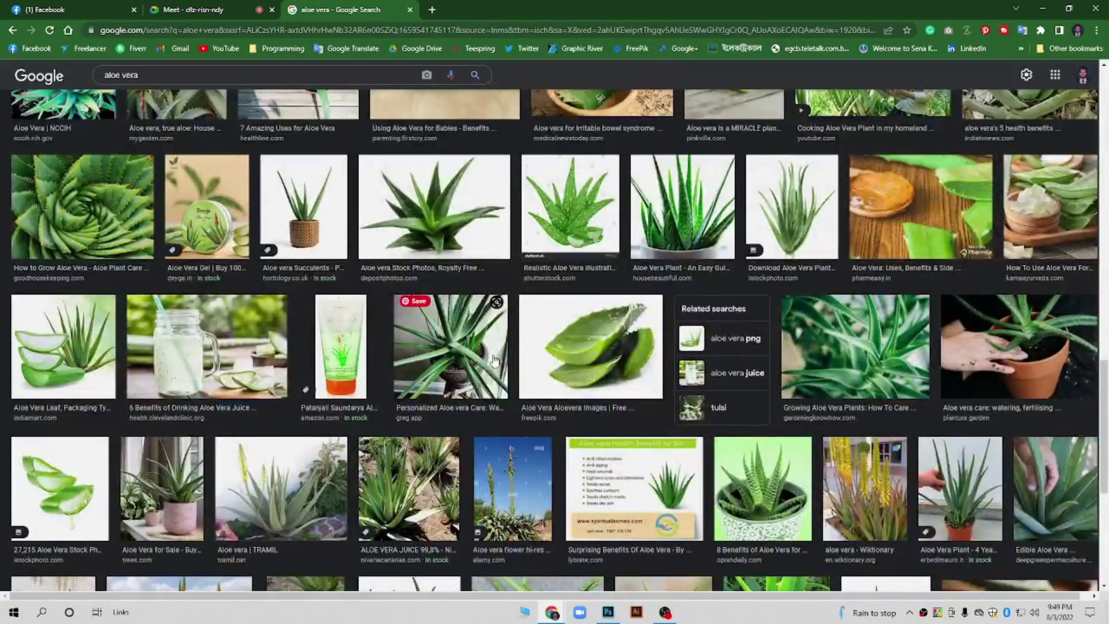
scroll(494, 361, "down", 5)
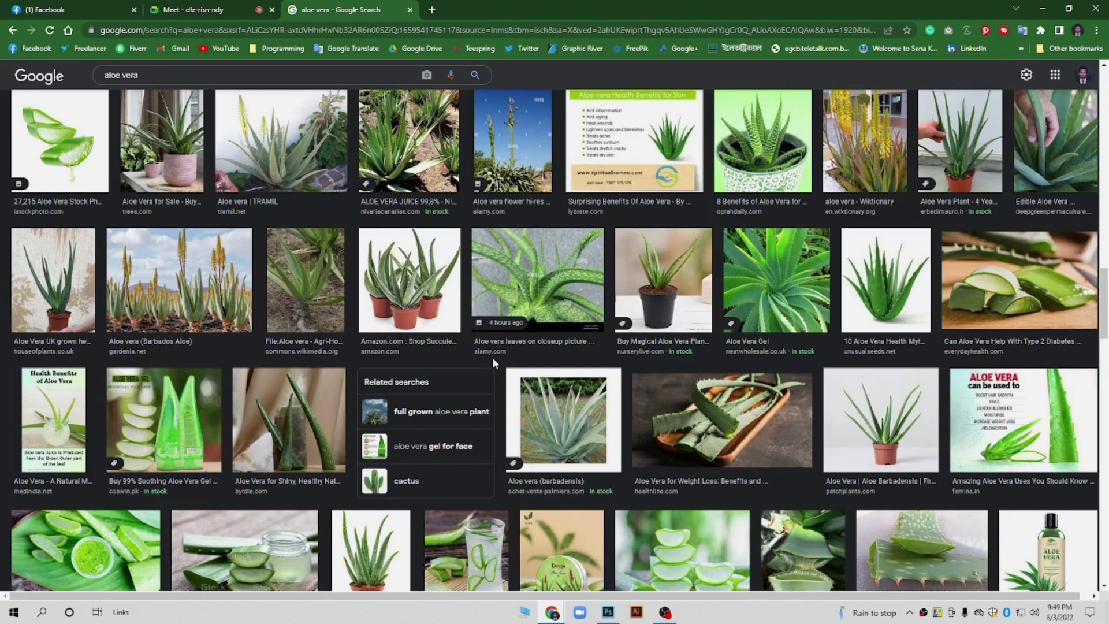
scroll(492, 357, "down", 1)
scroll(494, 362, "down", 3)
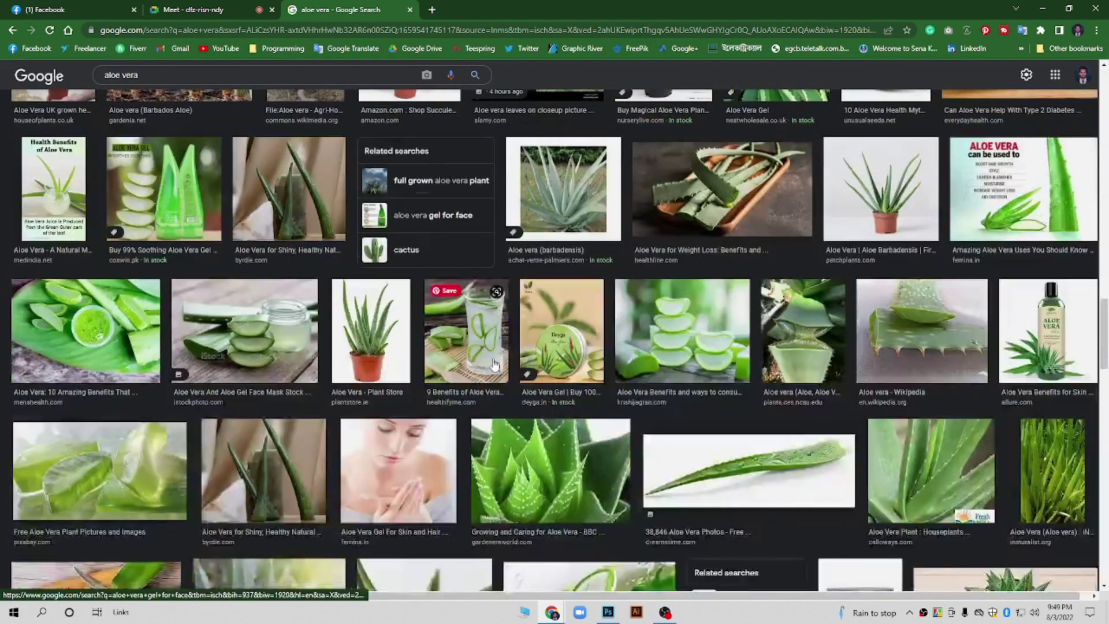
scroll(495, 362, "down", 5)
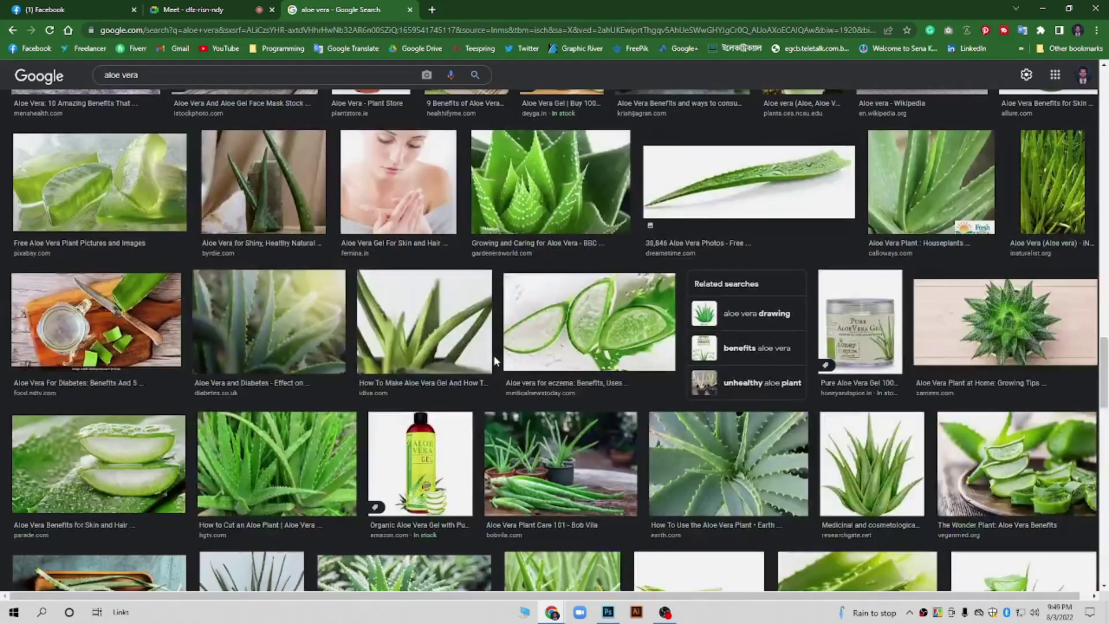
scroll(495, 346, "down", 5)
scroll(495, 313, "down", 5)
scroll(496, 312, "up", 5)
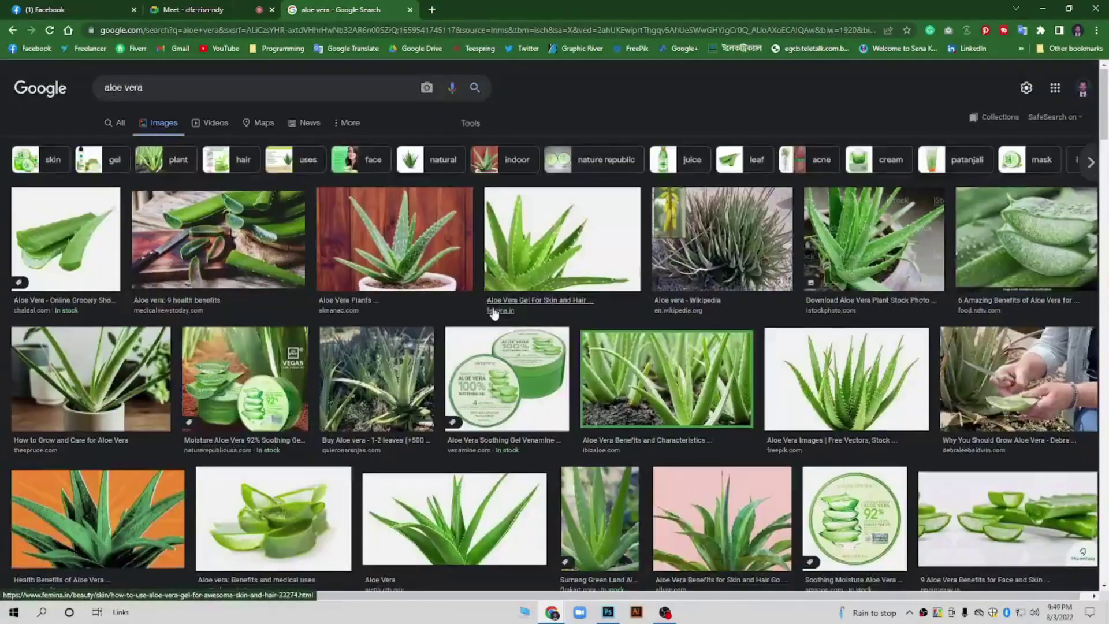
mouse_move(667, 379)
scroll(614, 433, "down", 3)
Preview aloe images and copy the realistic VectorStock aloe vera picture
left_click(456, 346)
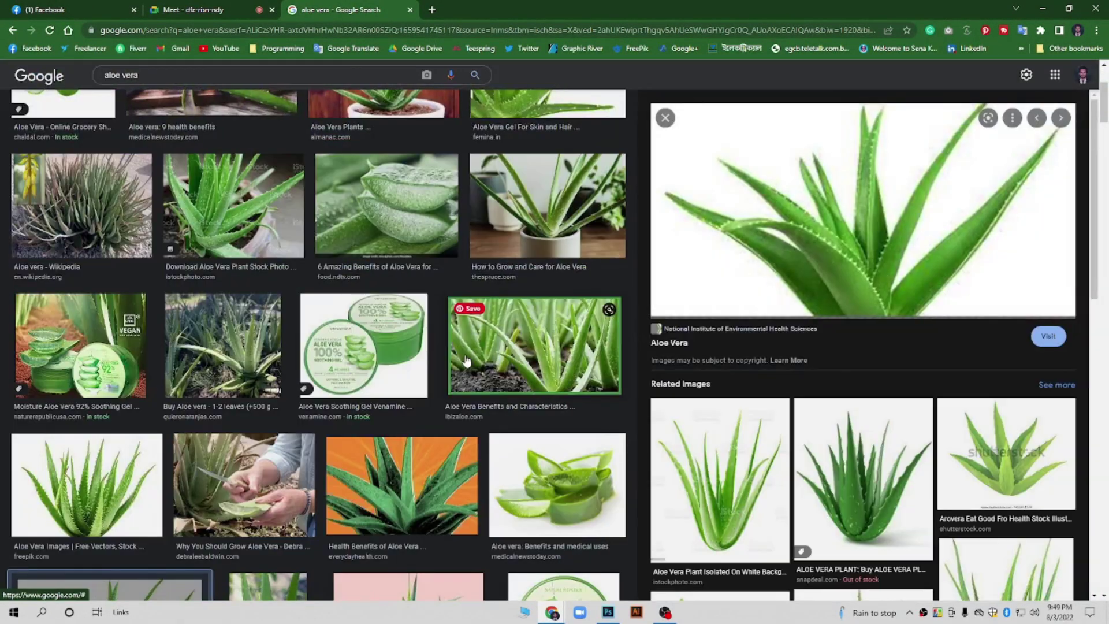
scroll(807, 381, "down", 1)
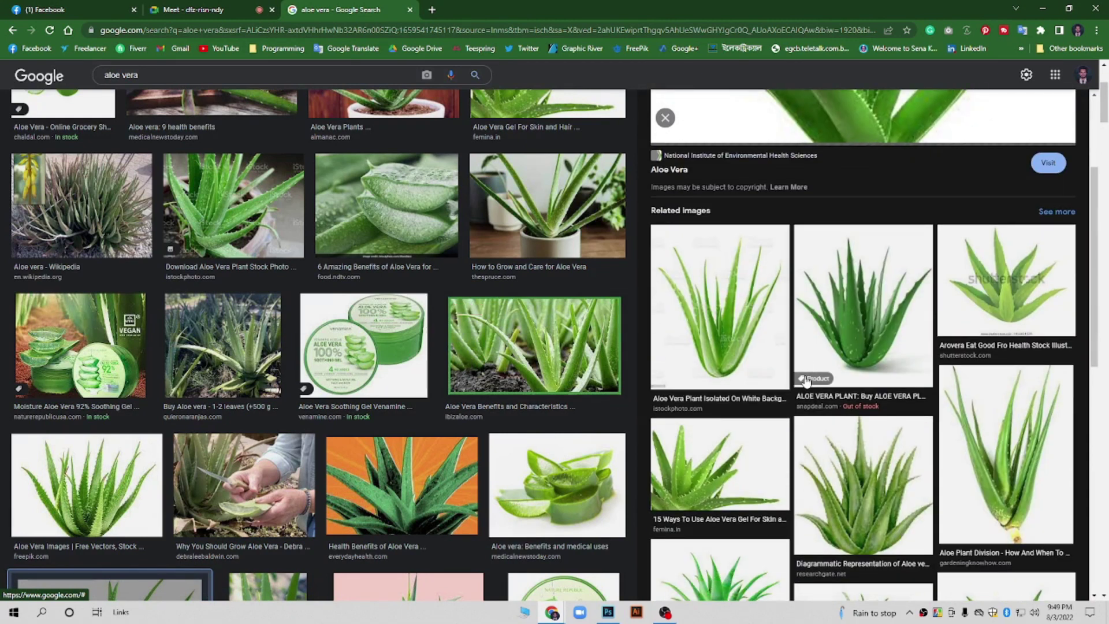
scroll(807, 380, "down", 4)
scroll(751, 543, "down", 3)
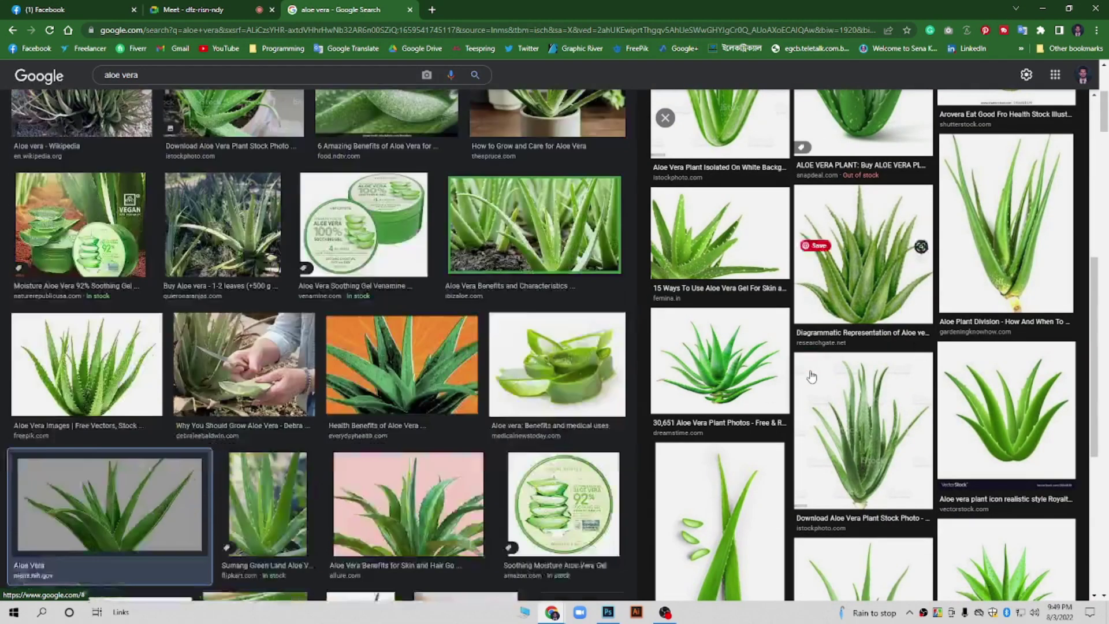
scroll(751, 543, "down", 2)
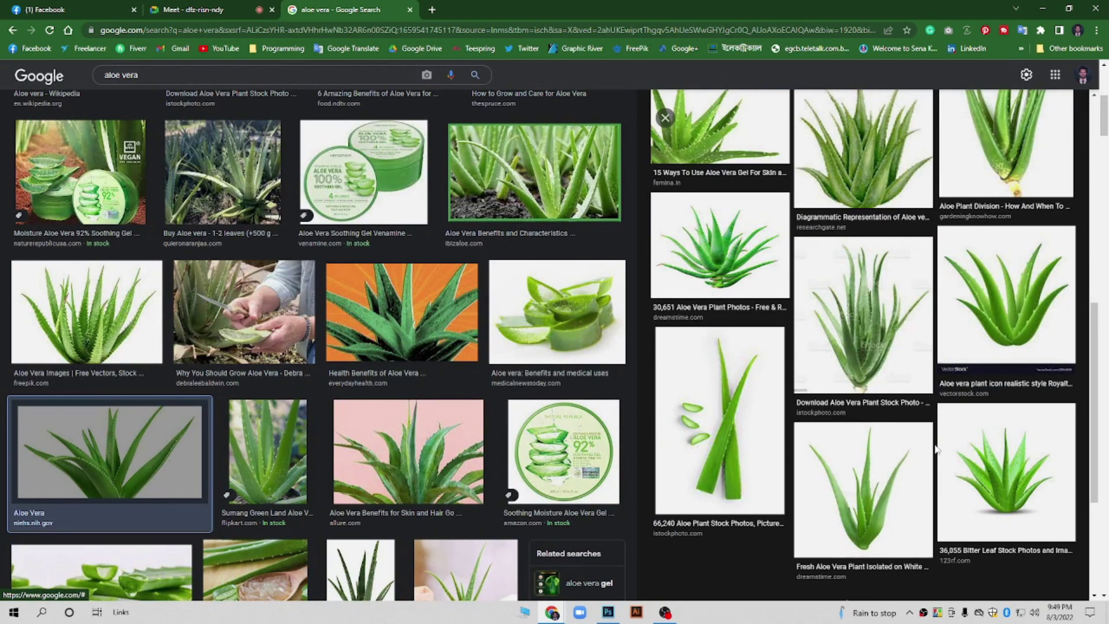
mouse_move(1007, 299)
left_click(1029, 306)
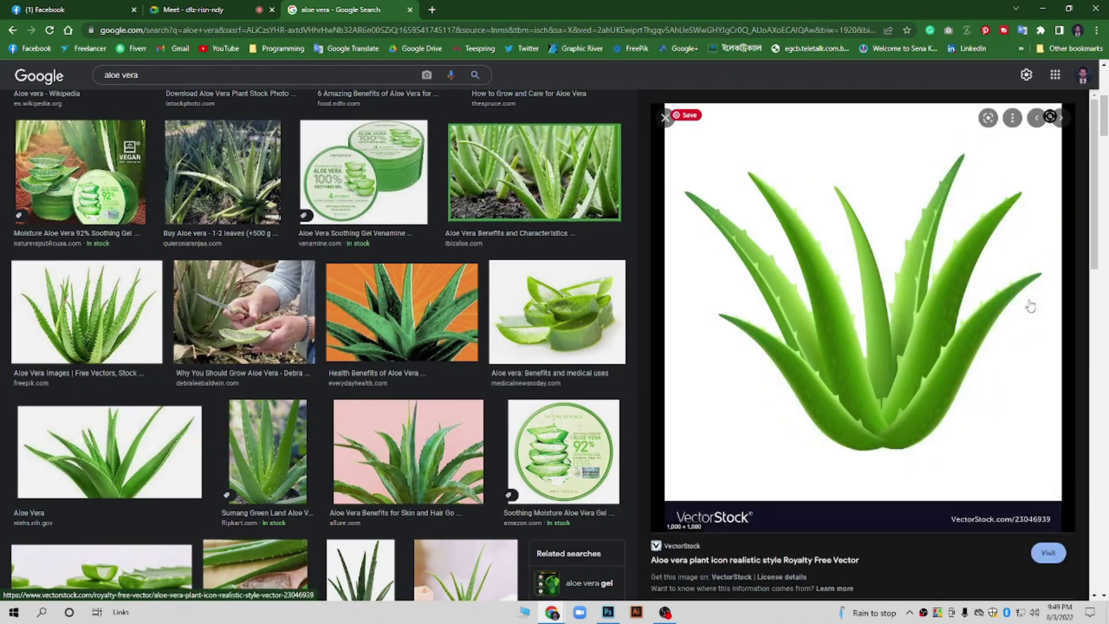
right_click(855, 280)
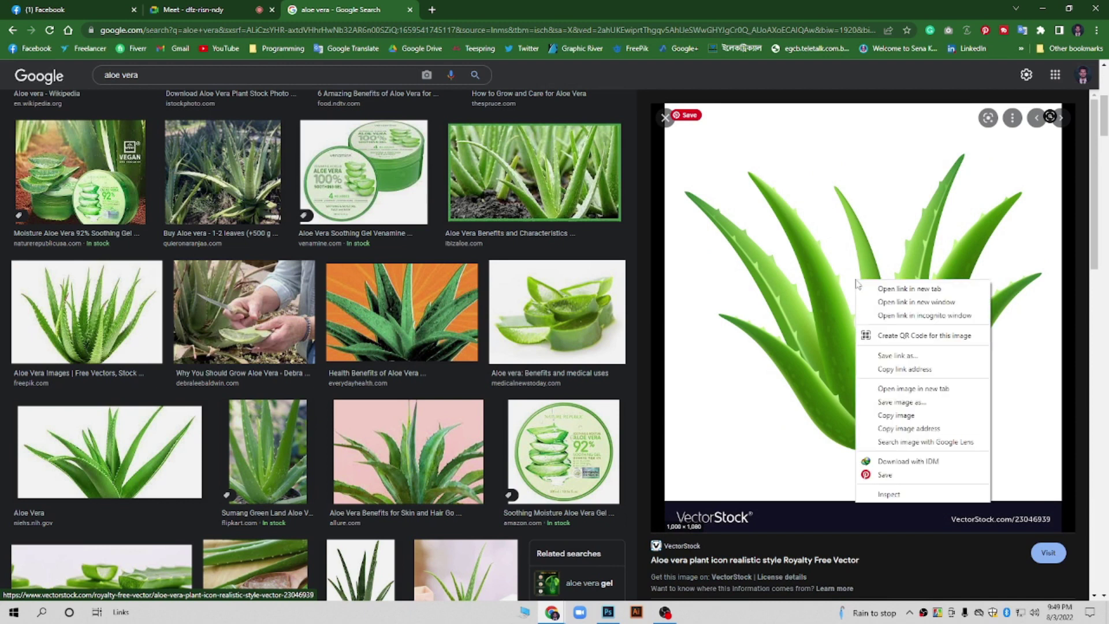
left_click(895, 423)
Paste the aloe vera as Layer 2 under the bottle and nudge it slightly down-left
left_click(608, 612)
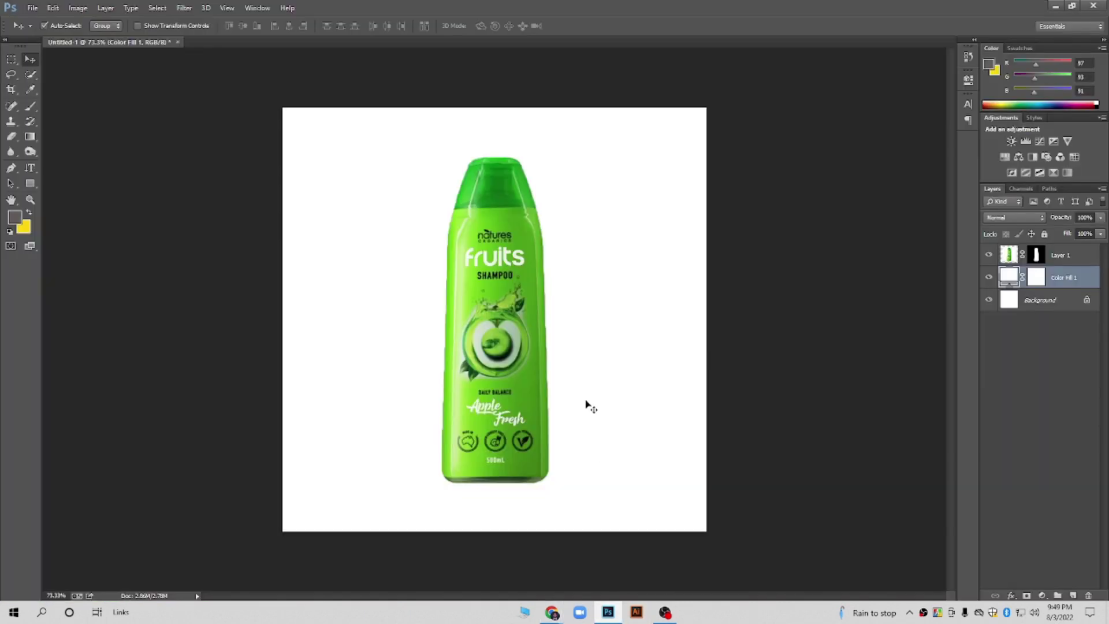
key("ctrl+v")
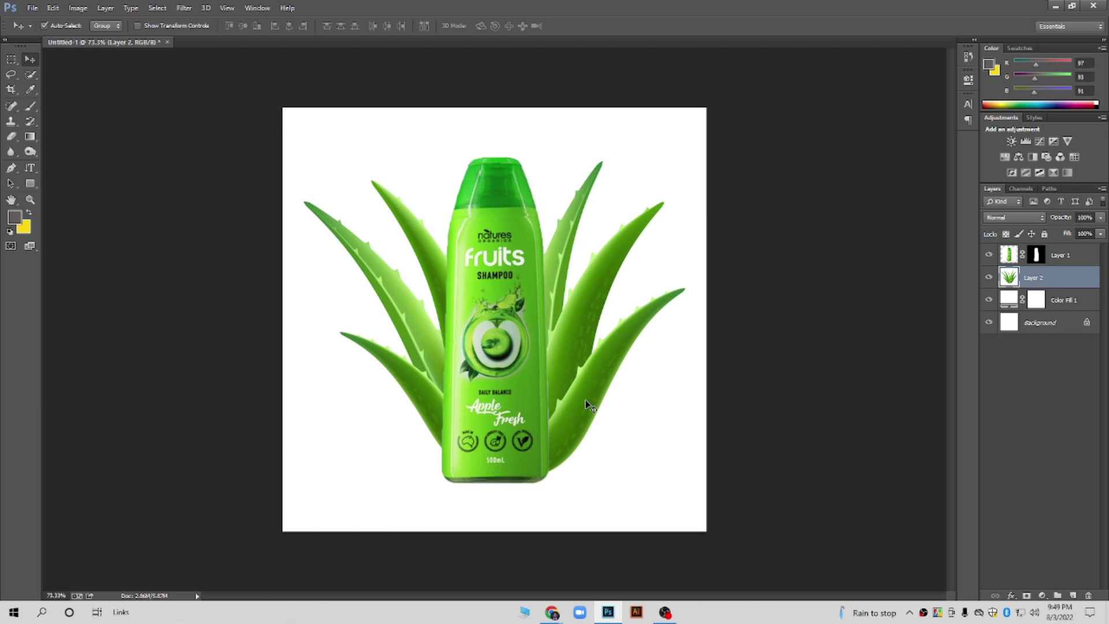
scroll(585, 400, "up", 3)
left_click(587, 334)
left_click_drag(588, 334, 580, 344)
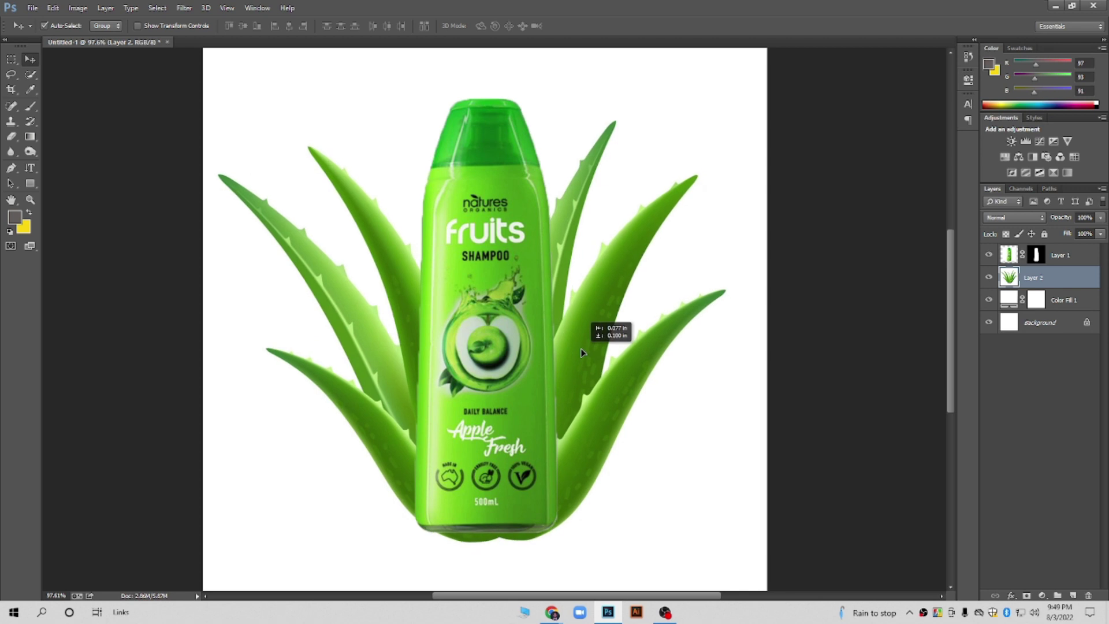
Scale the bottle and aloe layers together to about 86%, leaving only Layer 1 selected
left_click_drag(580, 338, 581, 343)
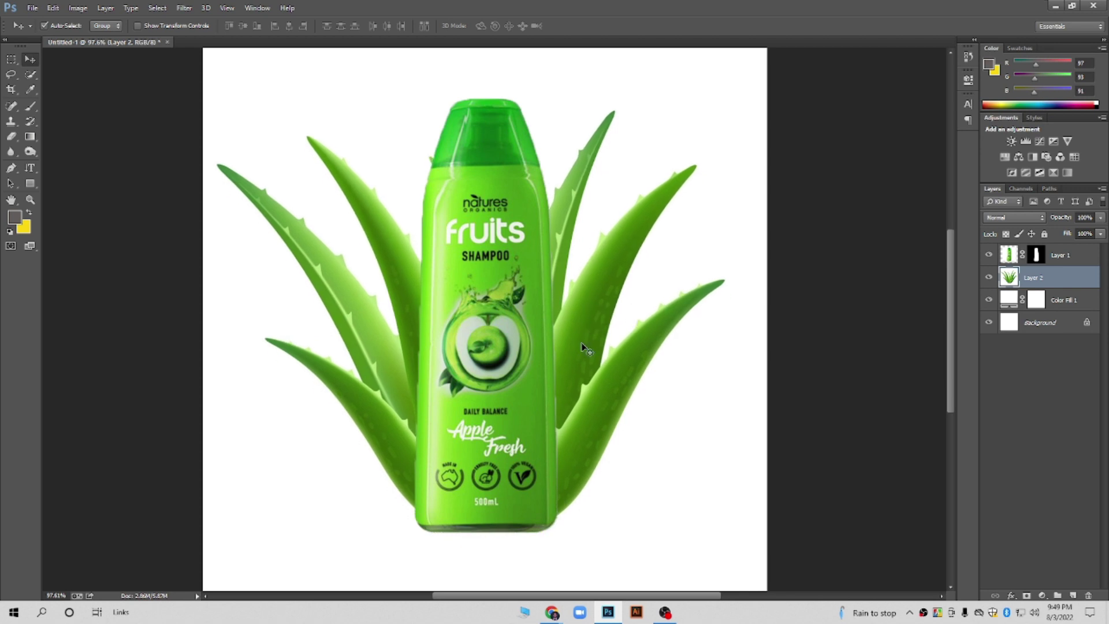
scroll(584, 382, "down", 5)
left_click(1058, 258, "shift")
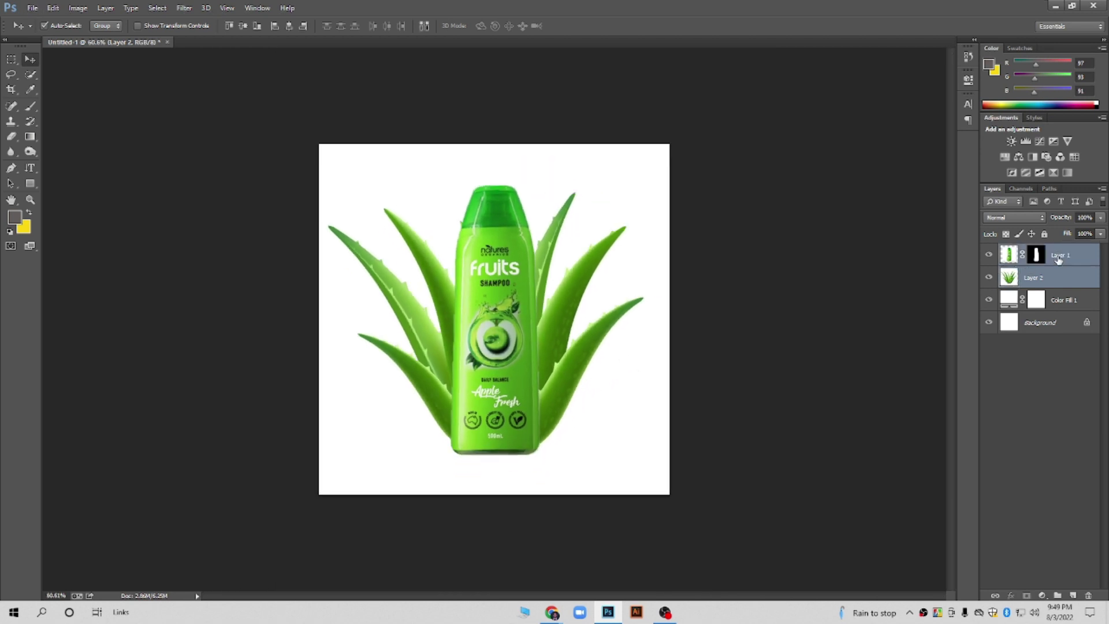
key("ctrl+t")
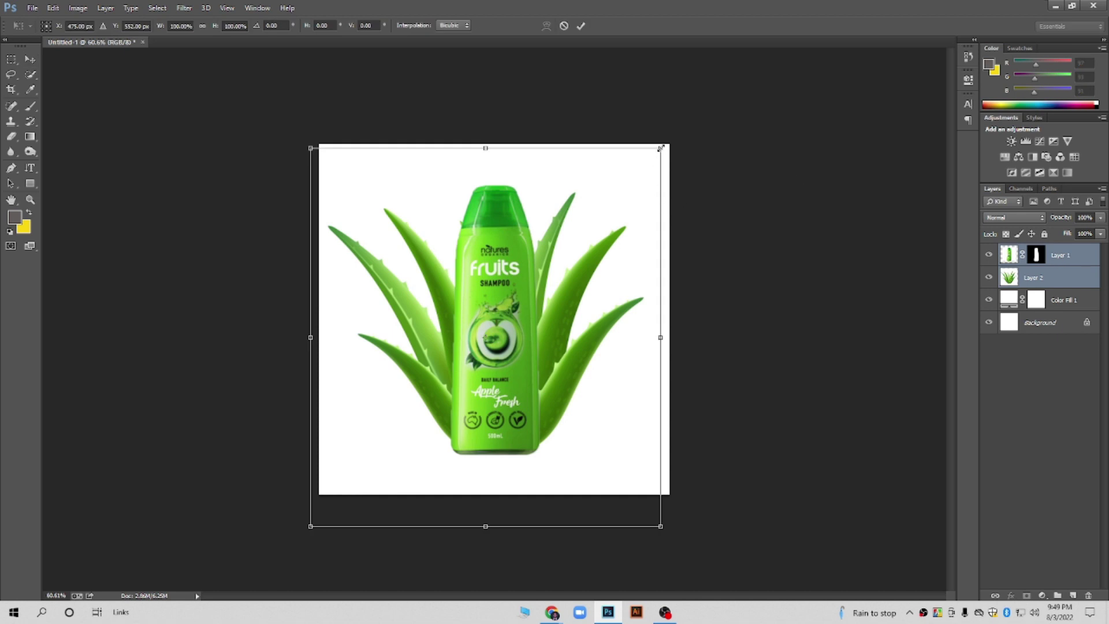
left_click_drag(660, 149, 630, 167)
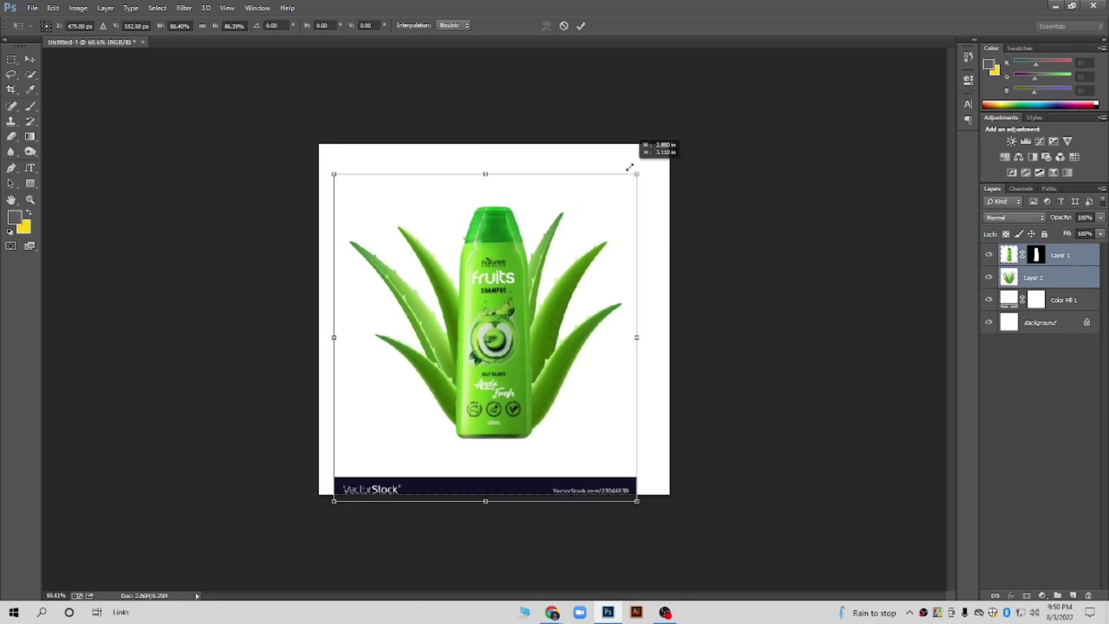
key("Return")
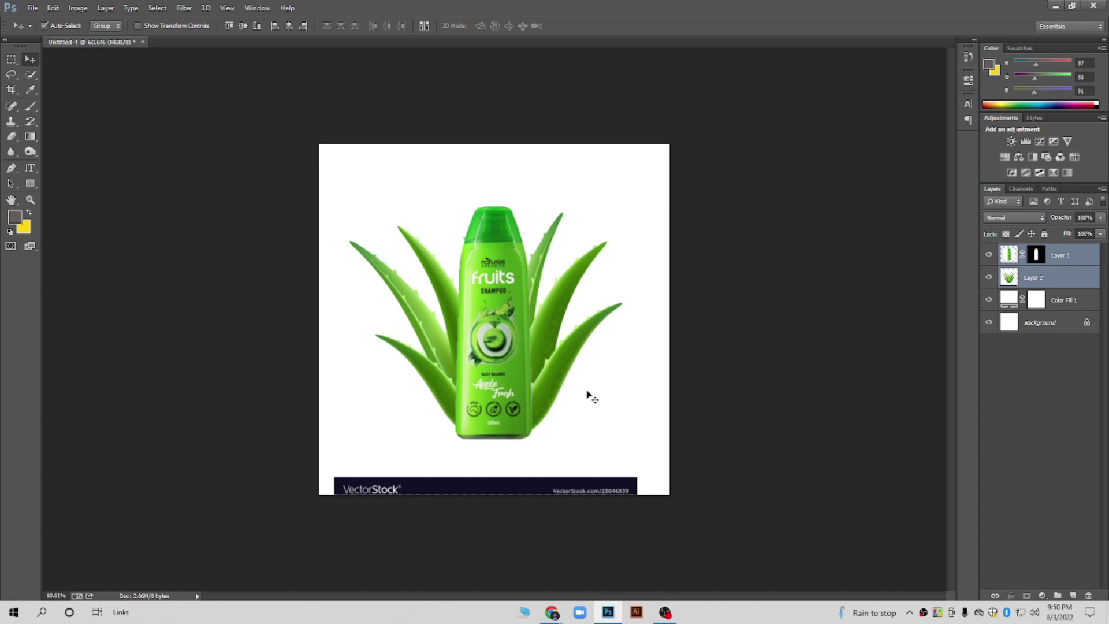
left_click(1062, 257)
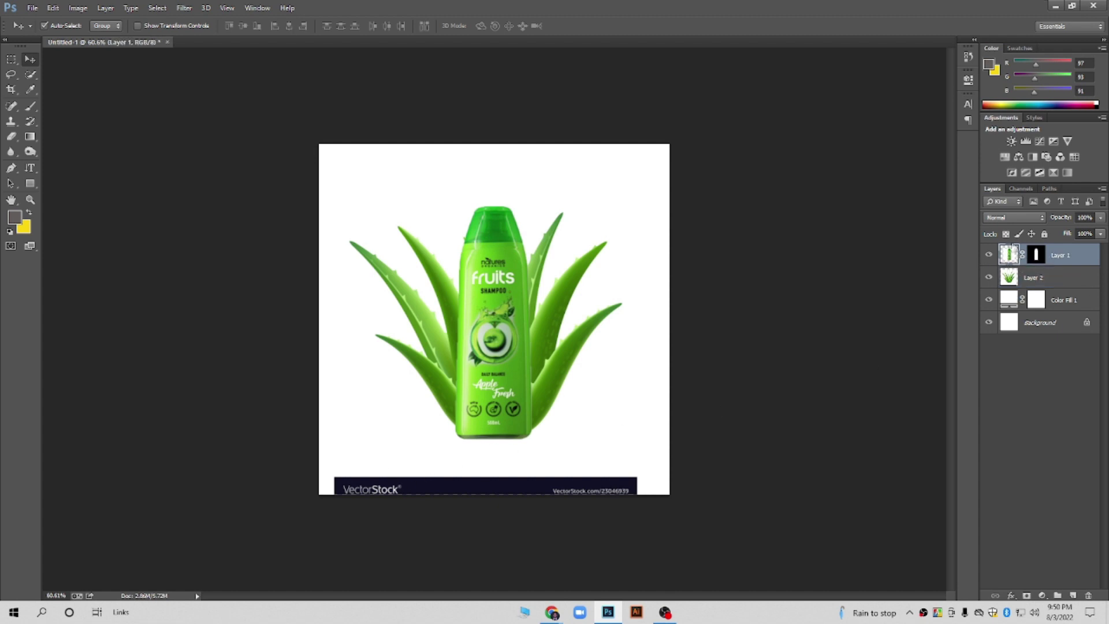
Attempt to delete a marqueed watermark strip at the bottom, dismissing the no-pixels warning
left_click(10, 58)
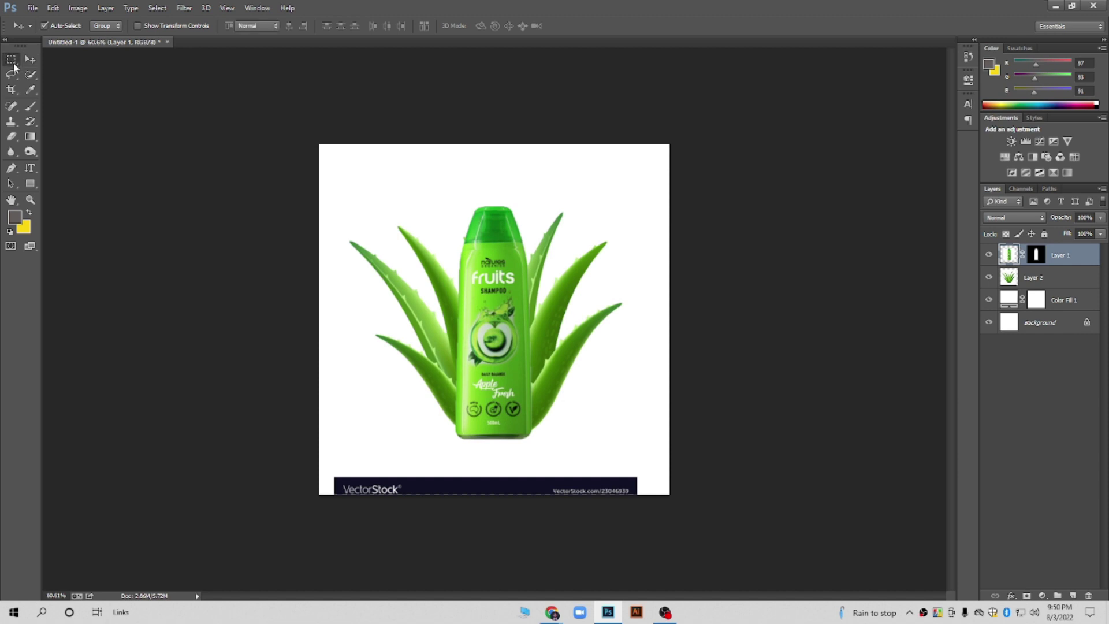
left_click_drag(648, 501, 387, 483)
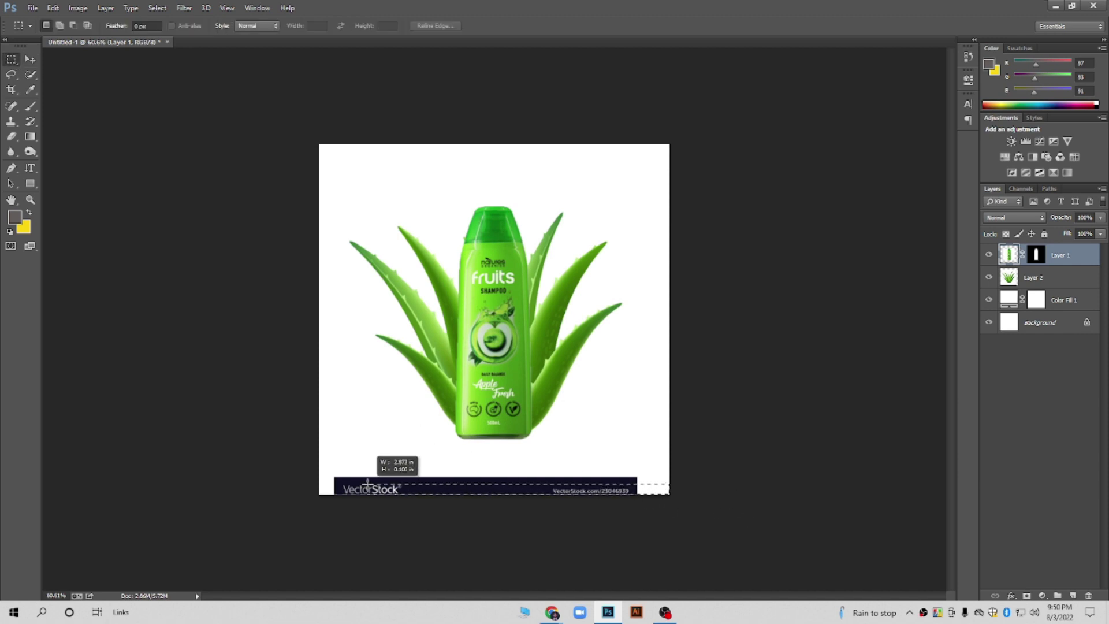
key("Delete")
left_click(529, 230)
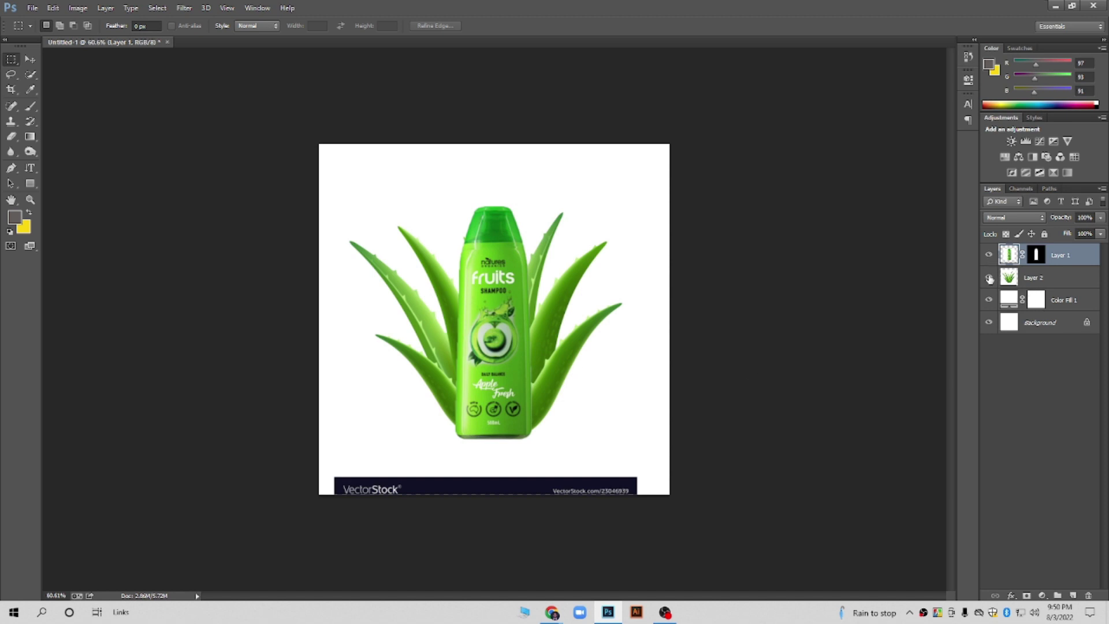
Isolate the aloe layer and delete its white background with the Magic Wand
left_click(1021, 279)
left_click(989, 255)
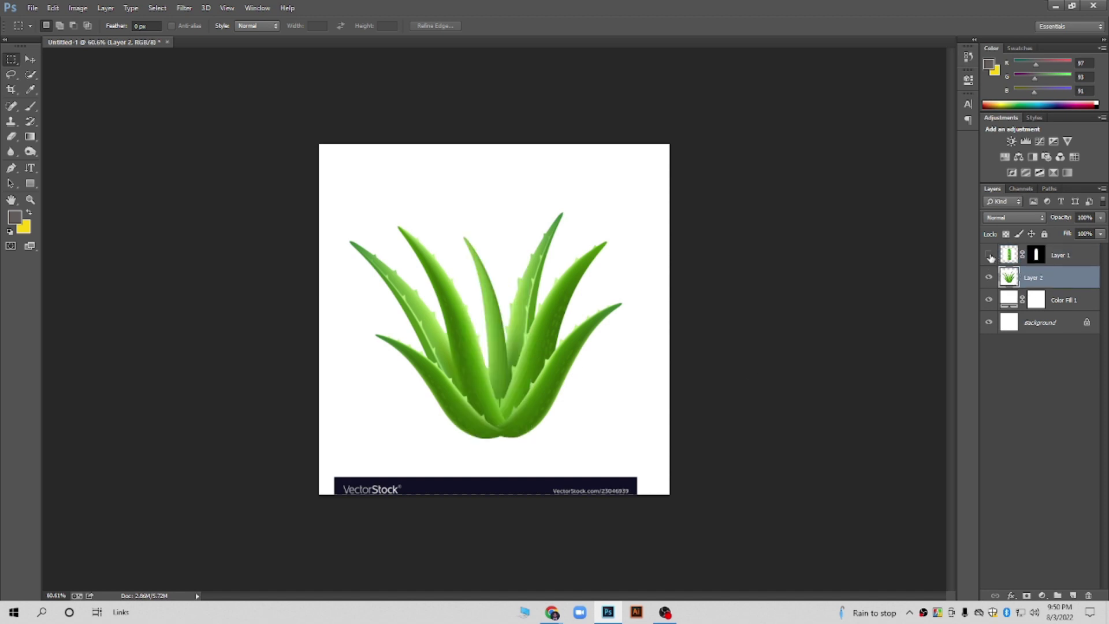
left_click_drag(989, 300, 989, 322)
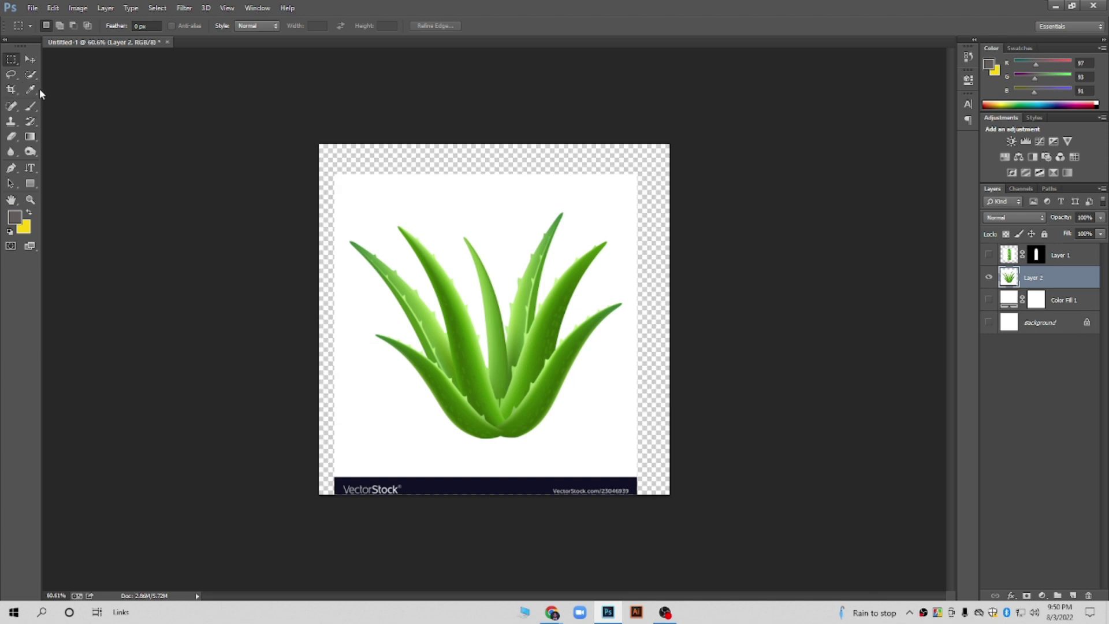
left_click(30, 75)
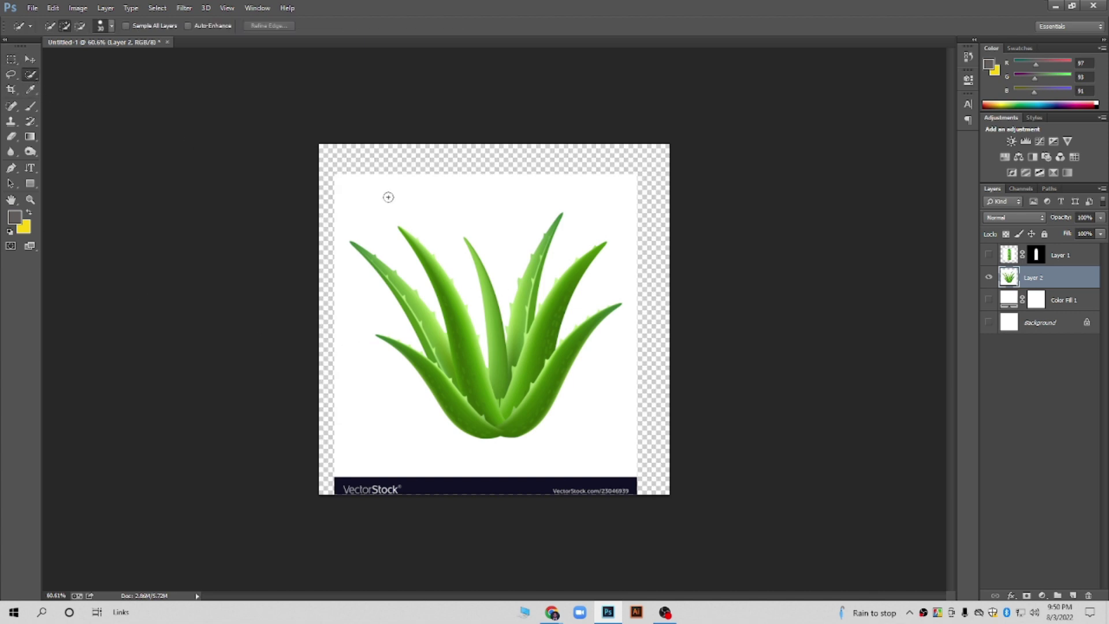
right_click(36, 79)
left_click(61, 87)
left_click(385, 206)
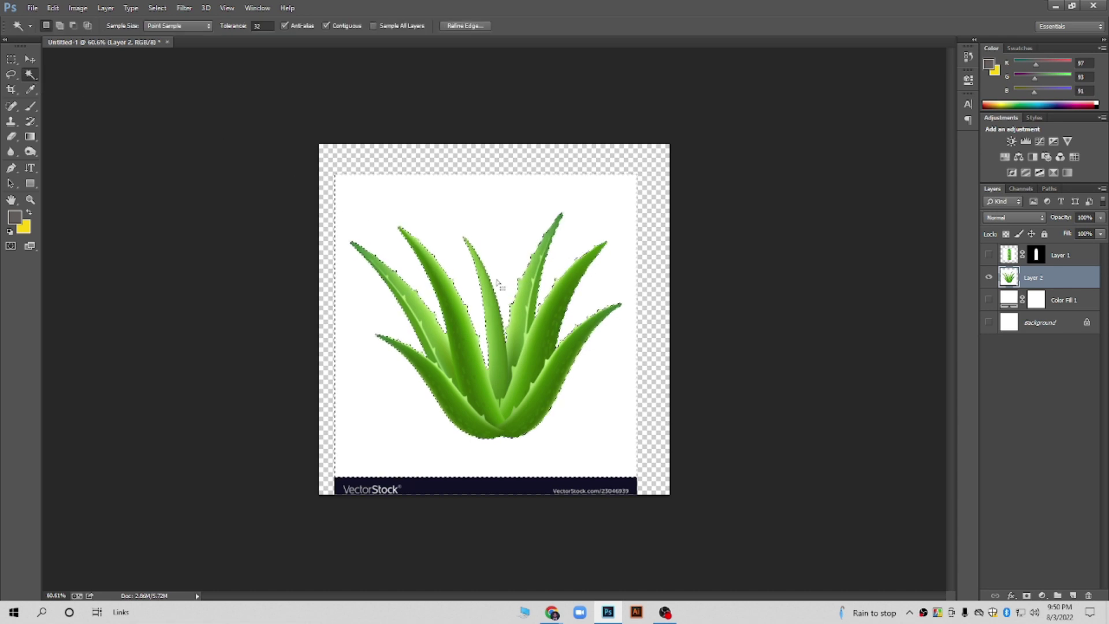
key("Delete")
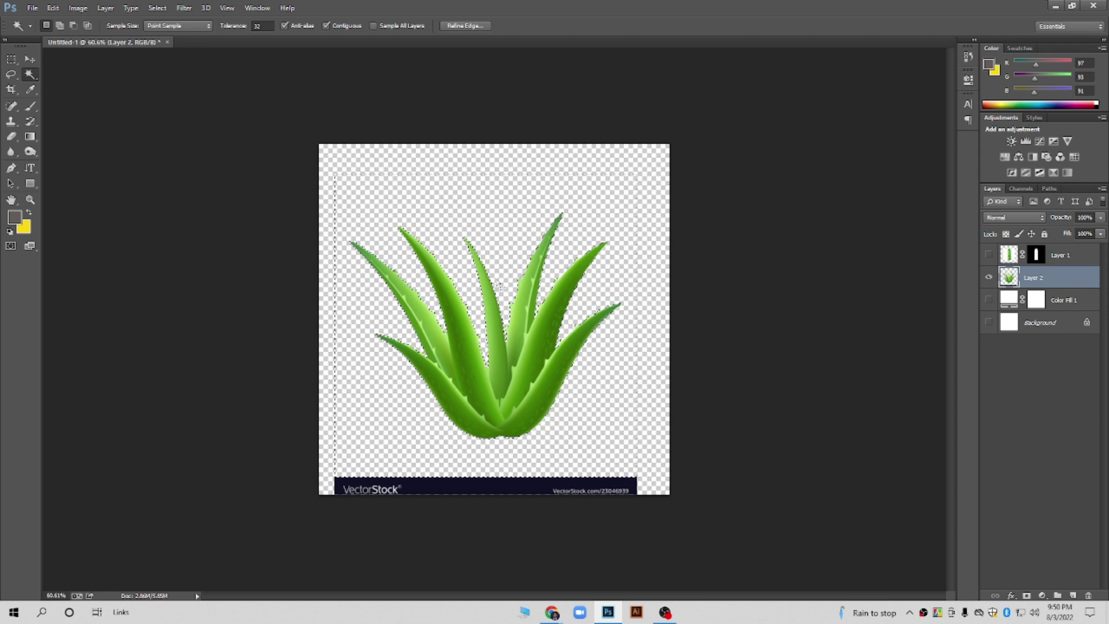
key("ctrl+d")
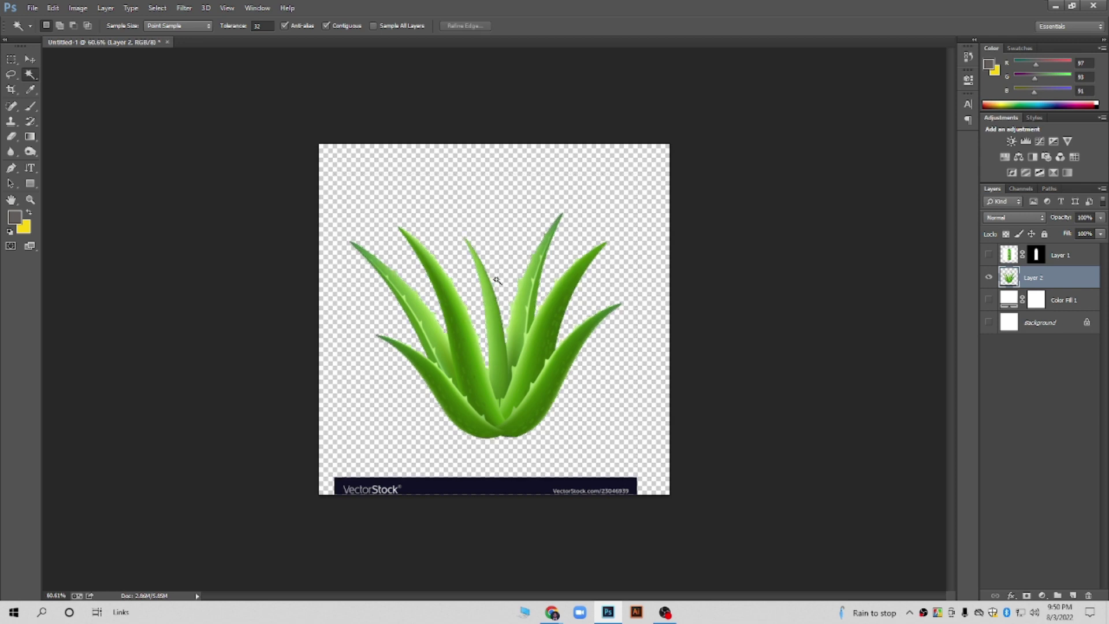
Marquee and delete the VectorStock banner from the aloe layer, cancelling the save prompt
left_click(11, 59)
left_click_drag(315, 426, 775, 563)
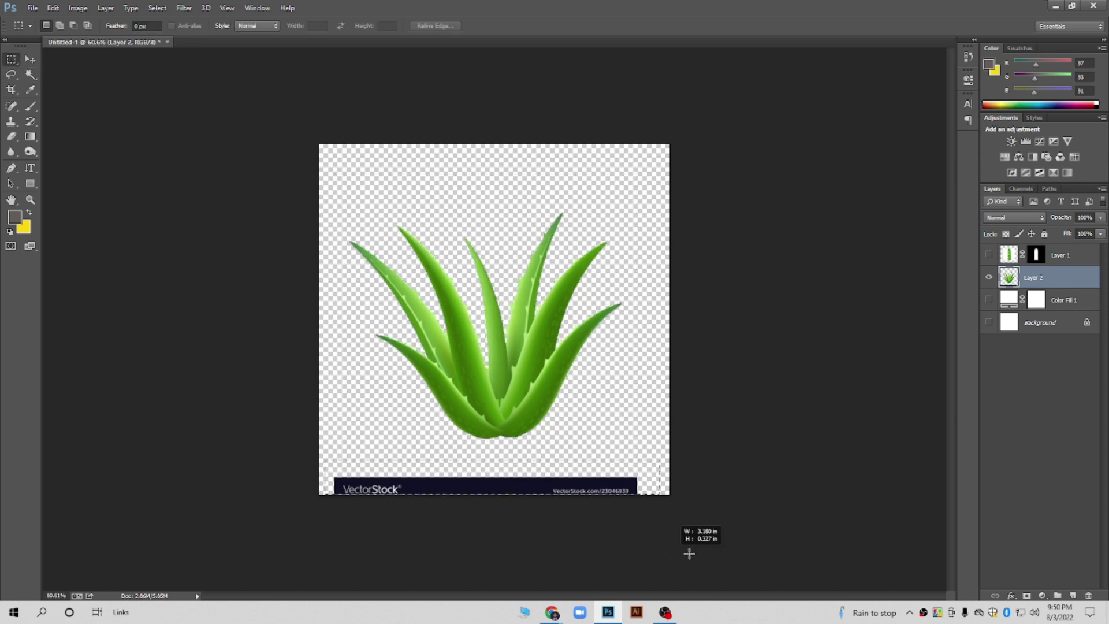
key("Delete")
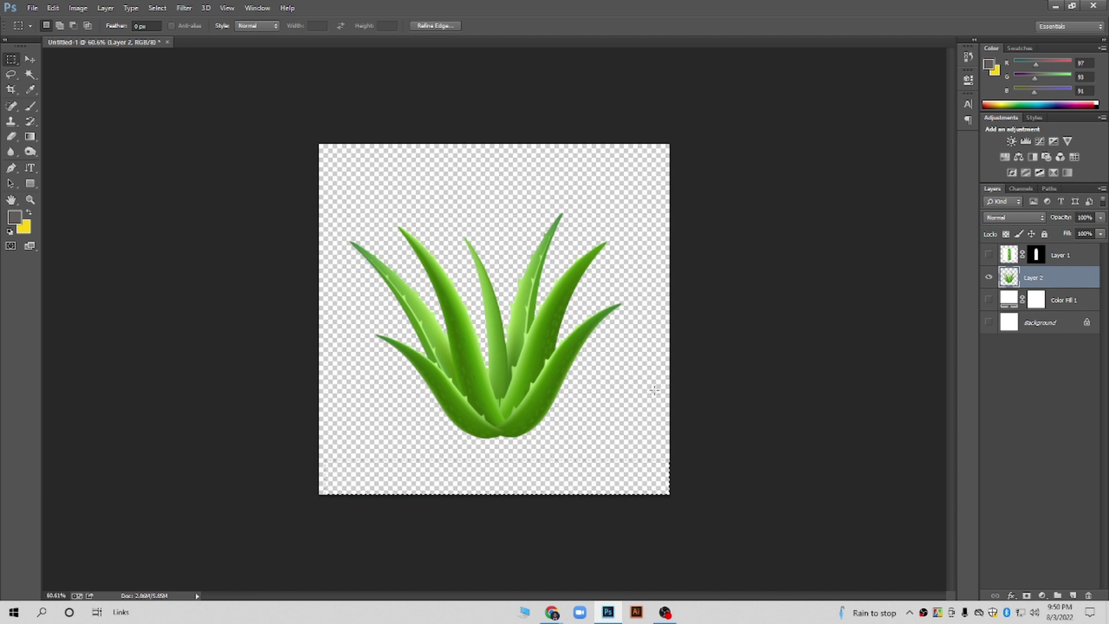
key("ctrl+s")
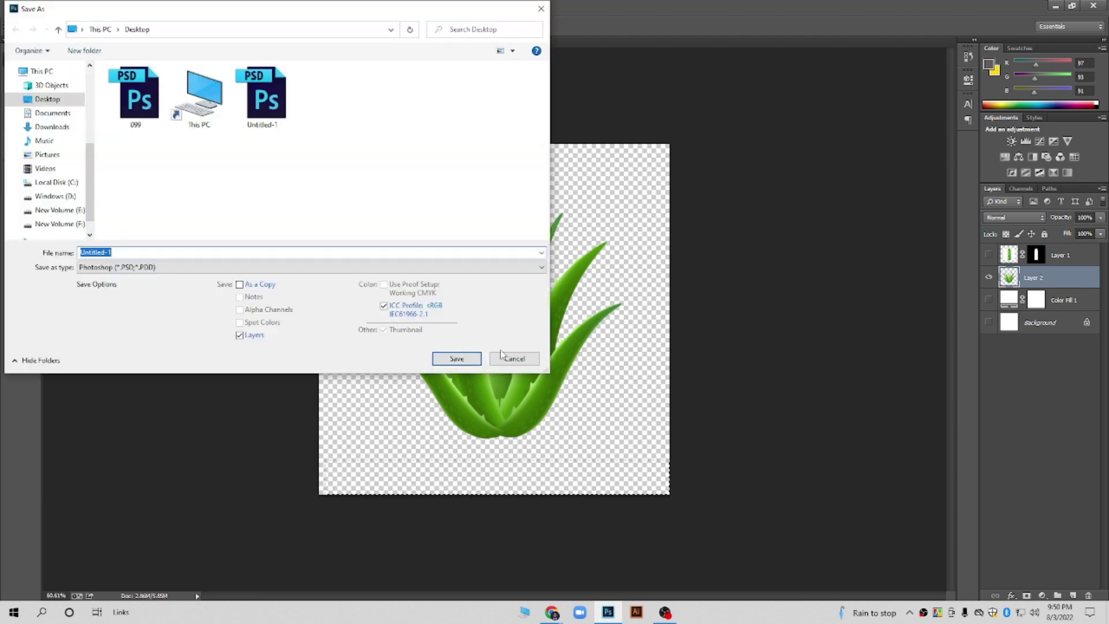
left_click(503, 356)
Move the aloe leaves higher, erase the leftover dark bar, and show the bottle layer
left_click(1007, 282, "ctrl")
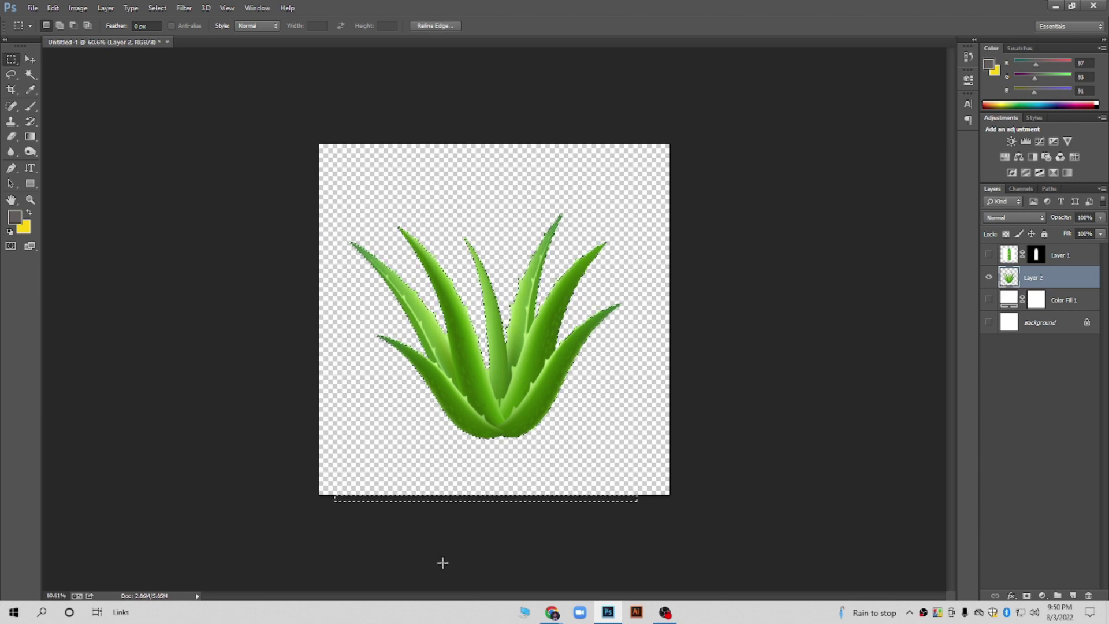
left_click(30, 59)
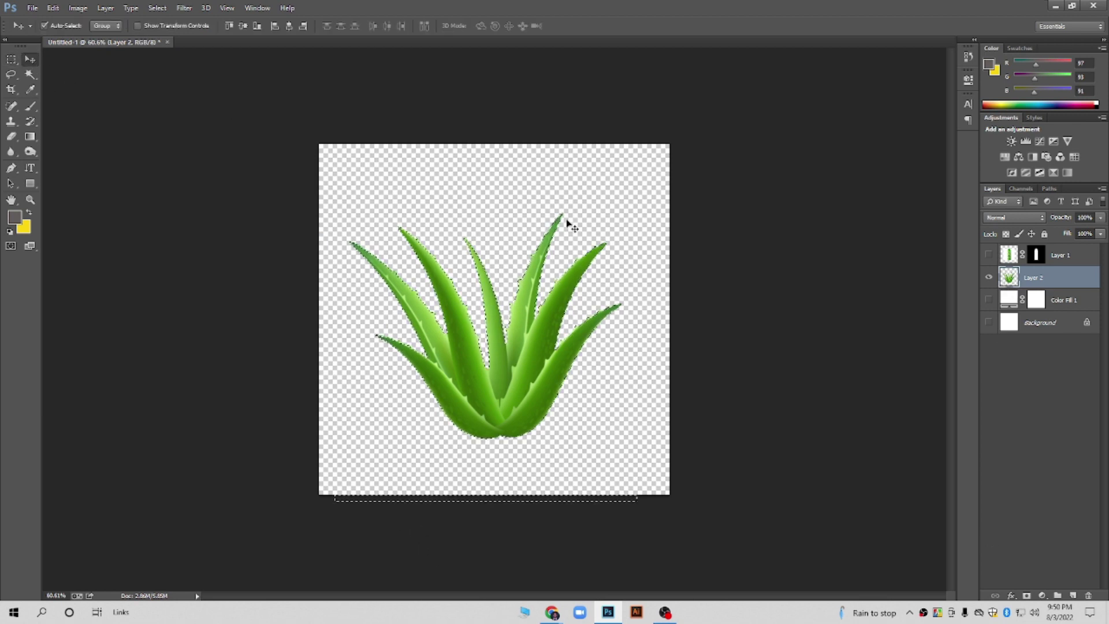
left_click_drag(525, 372, 525, 322)
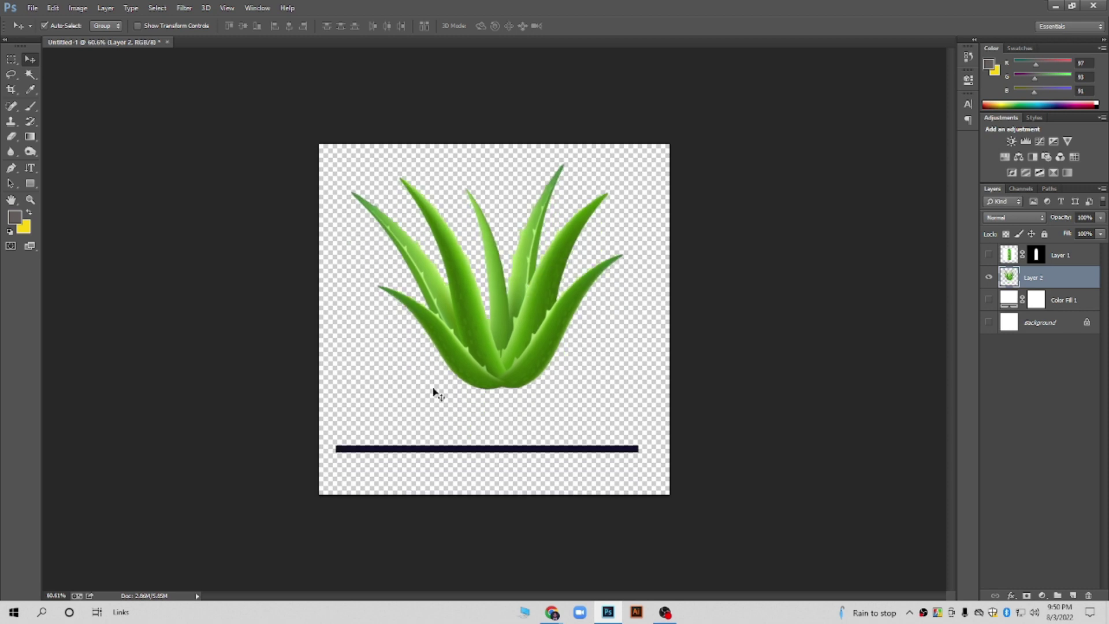
left_click(11, 59)
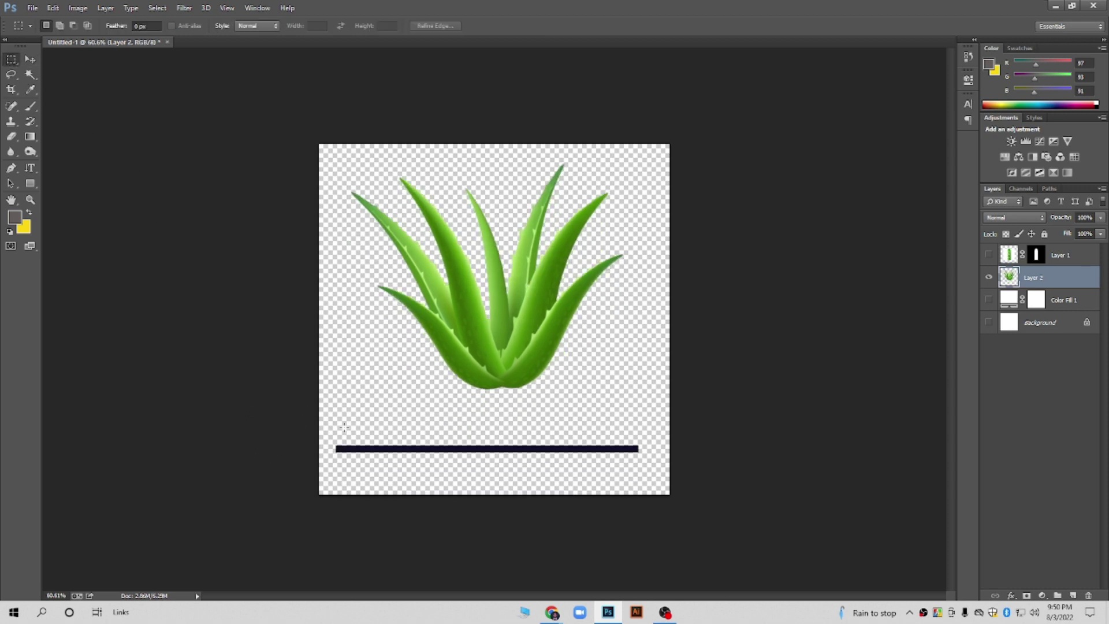
key("ctrl+shift+d")
key("Delete")
key("ctrl+d")
left_click(30, 59)
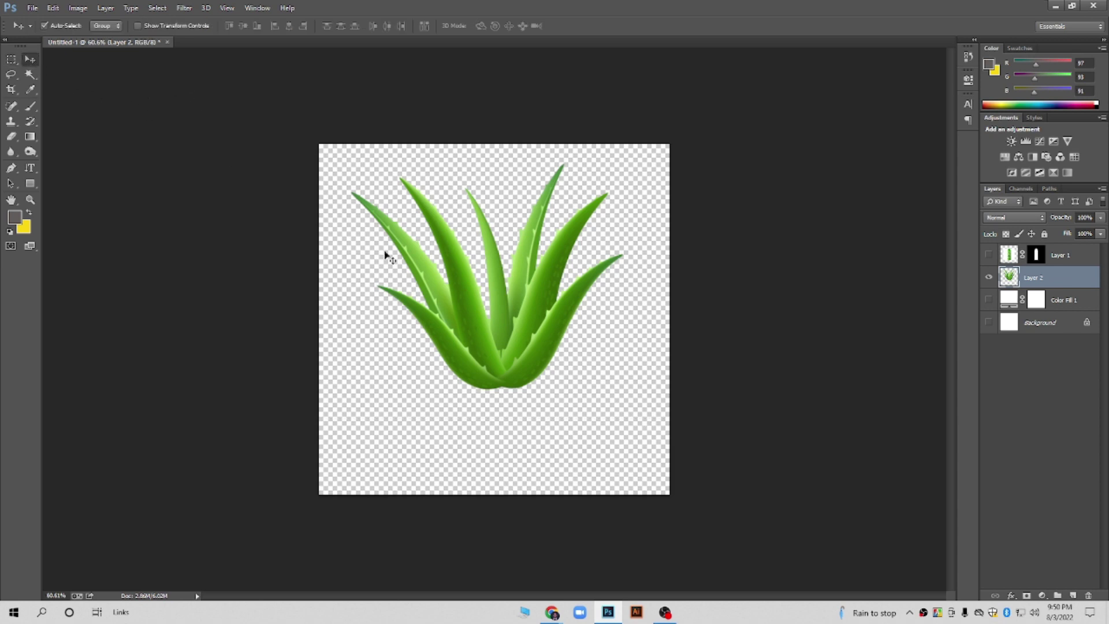
left_click(989, 255)
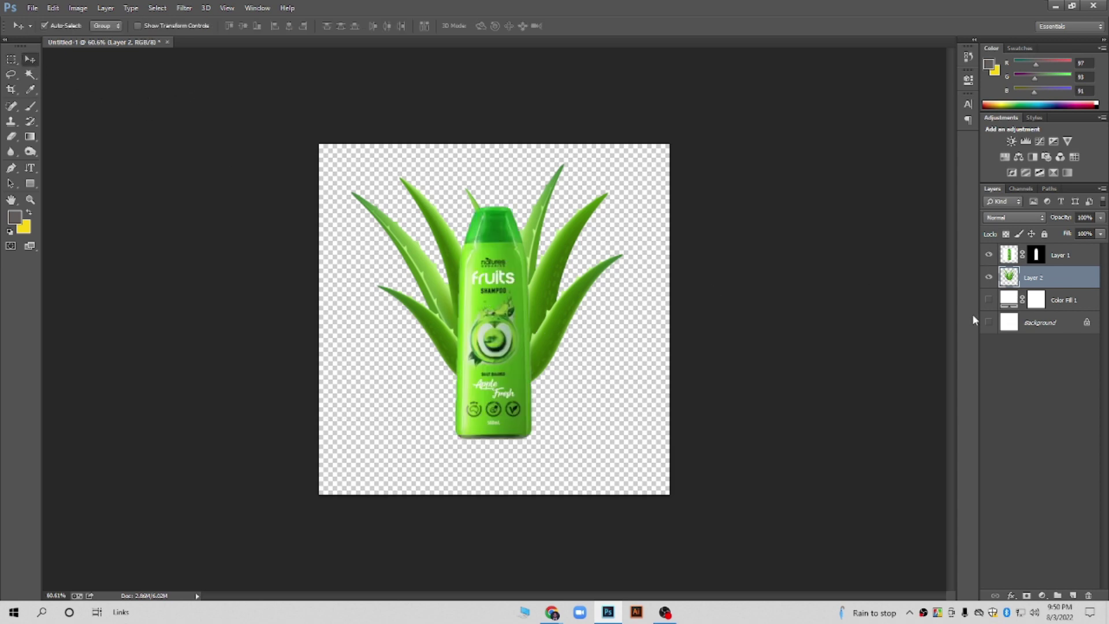
Show the white Color Fill background and move the aloe layer down behind the bottle
left_click(989, 299)
scroll(469, 289, "up", 1)
scroll(469, 291, "up", 1)
left_click_drag(572, 249, 569, 311)
scroll(573, 380, "down", 3)
scroll(573, 380, "up", 2)
scroll(573, 380, "up", 2)
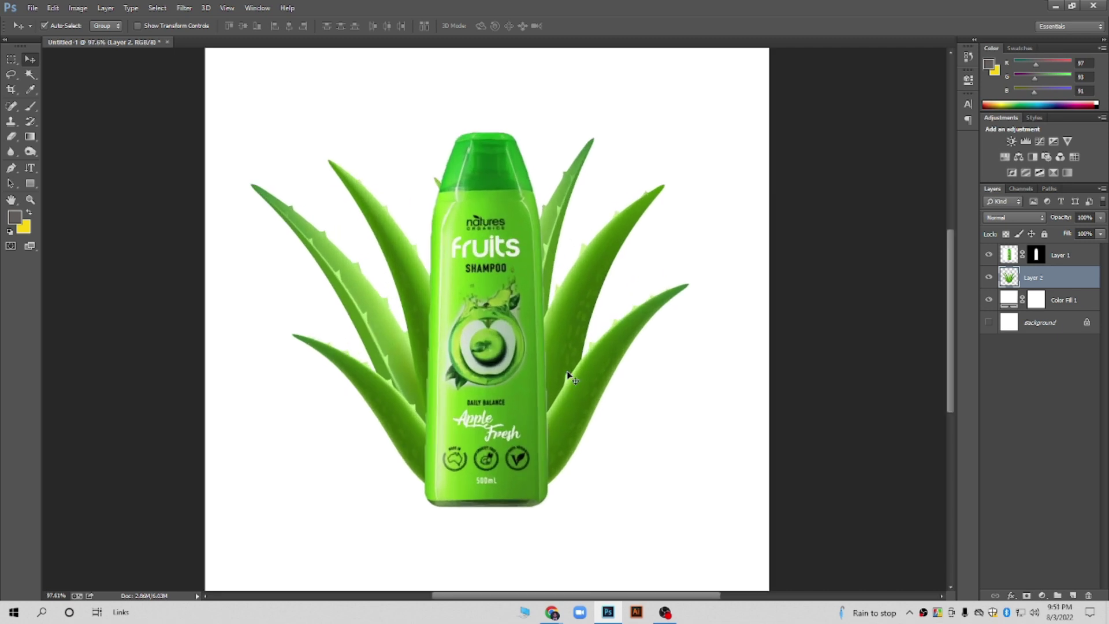
scroll(565, 373, "down", 1)
scroll(569, 376, "up", 1)
Add a Brightness/Contrast adjustment layer with contrast raised to 35
left_click(1044, 595)
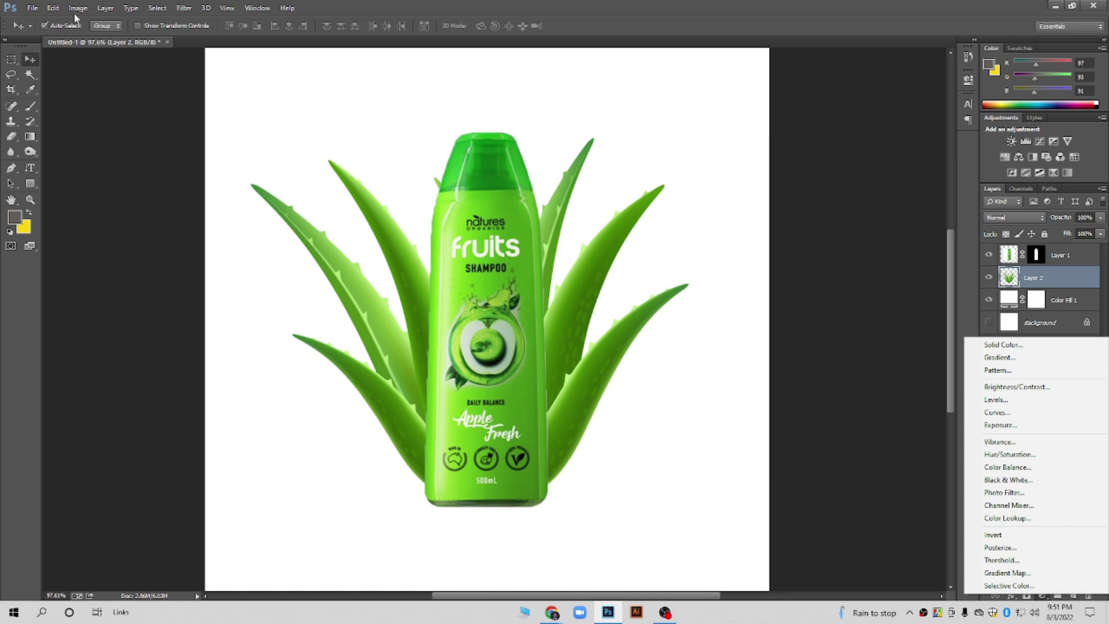
left_click(1009, 393)
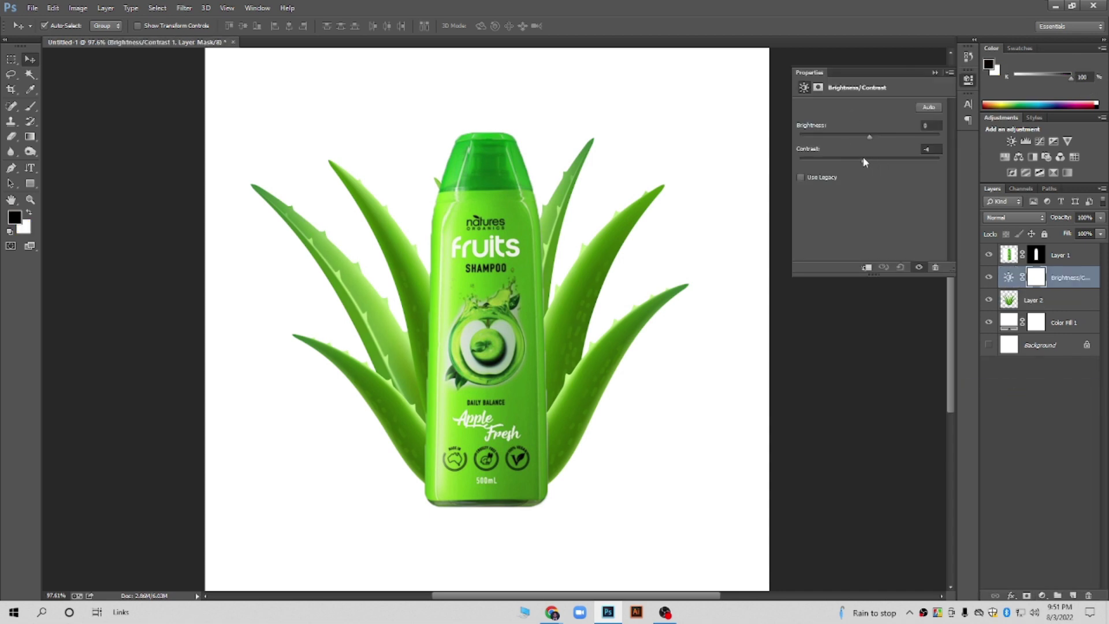
left_click_drag(890, 161, 865, 139)
left_click(935, 73)
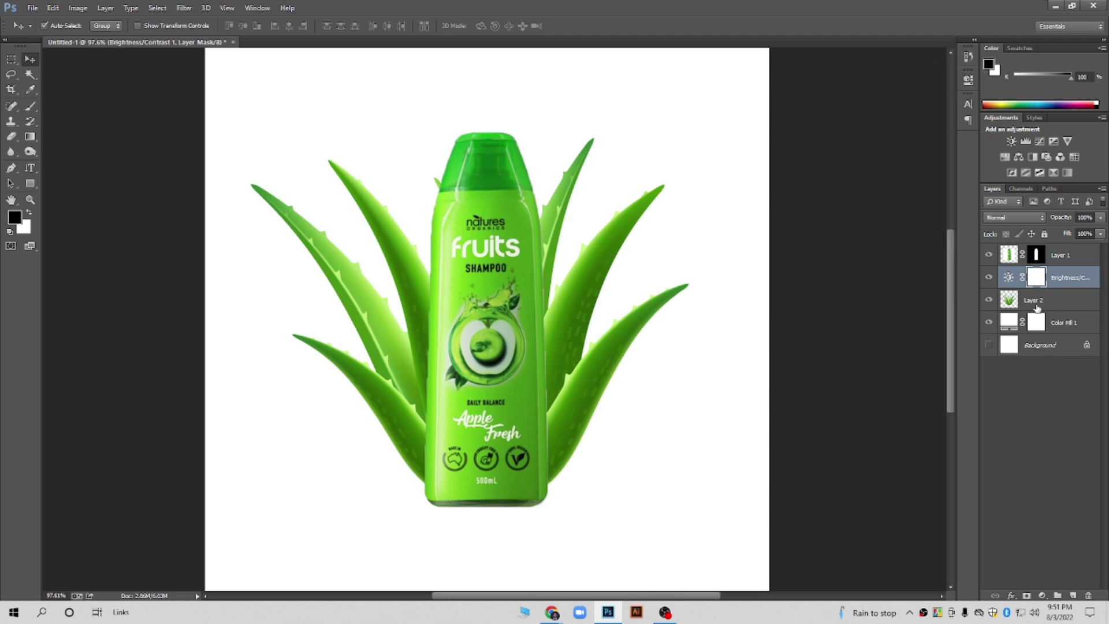
Clip the Brightness/Contrast adjustment to the aloe layer so only the leaves change
left_click(1066, 256)
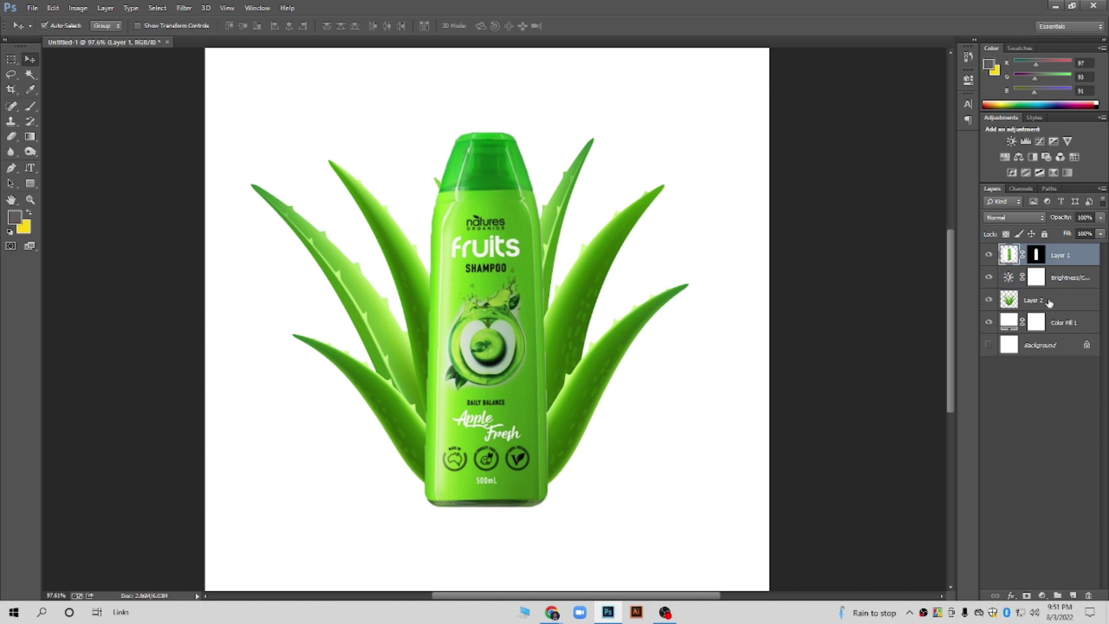
left_click(1060, 281)
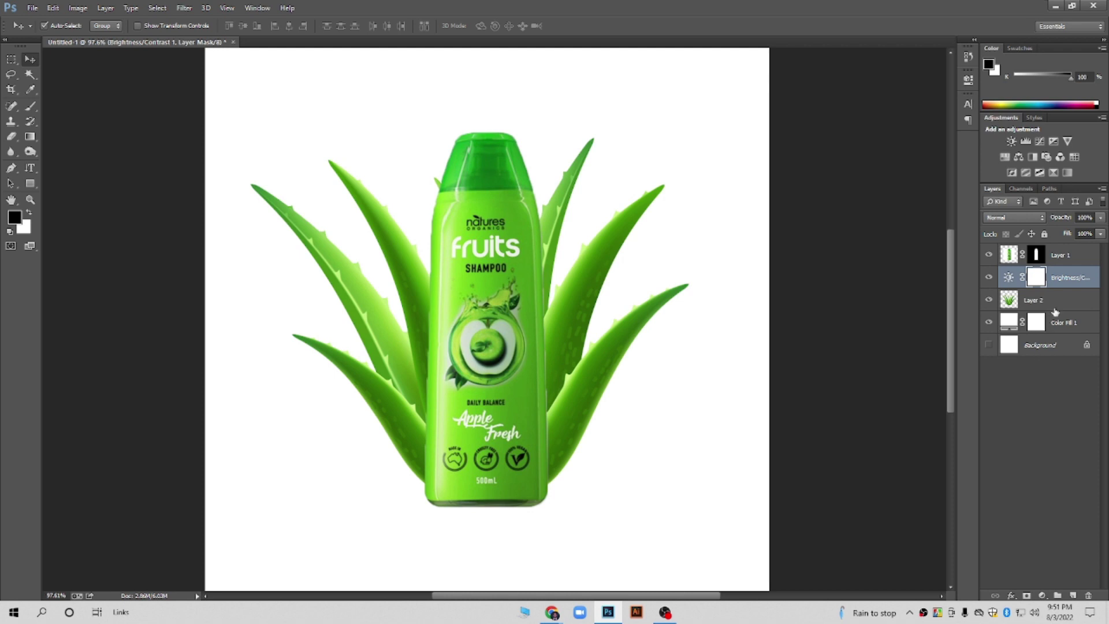
right_click(1082, 281)
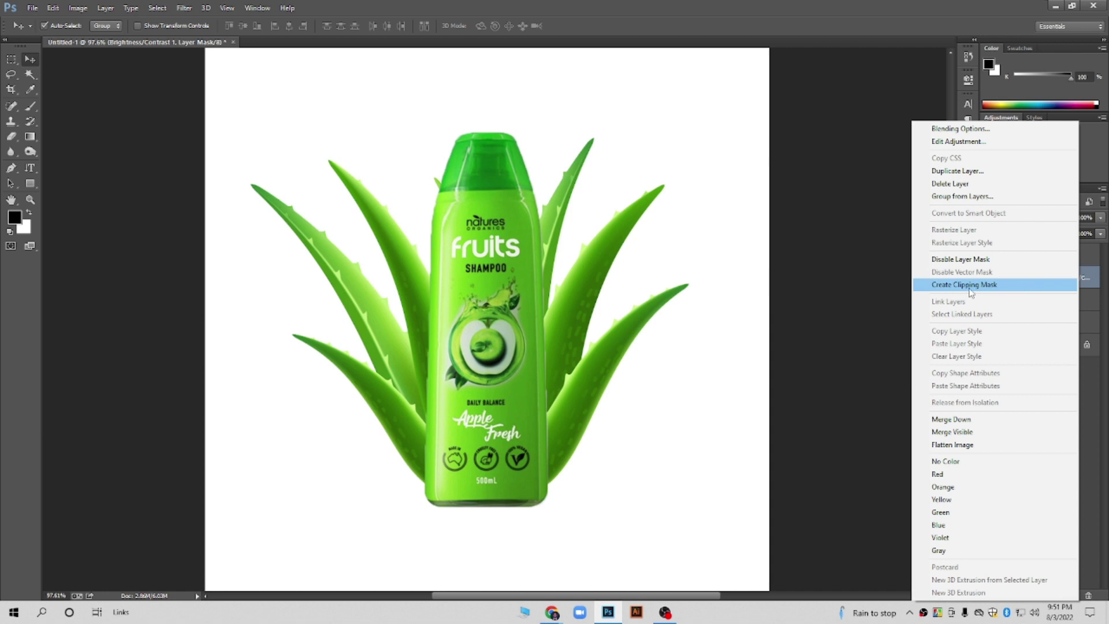
left_click(971, 292)
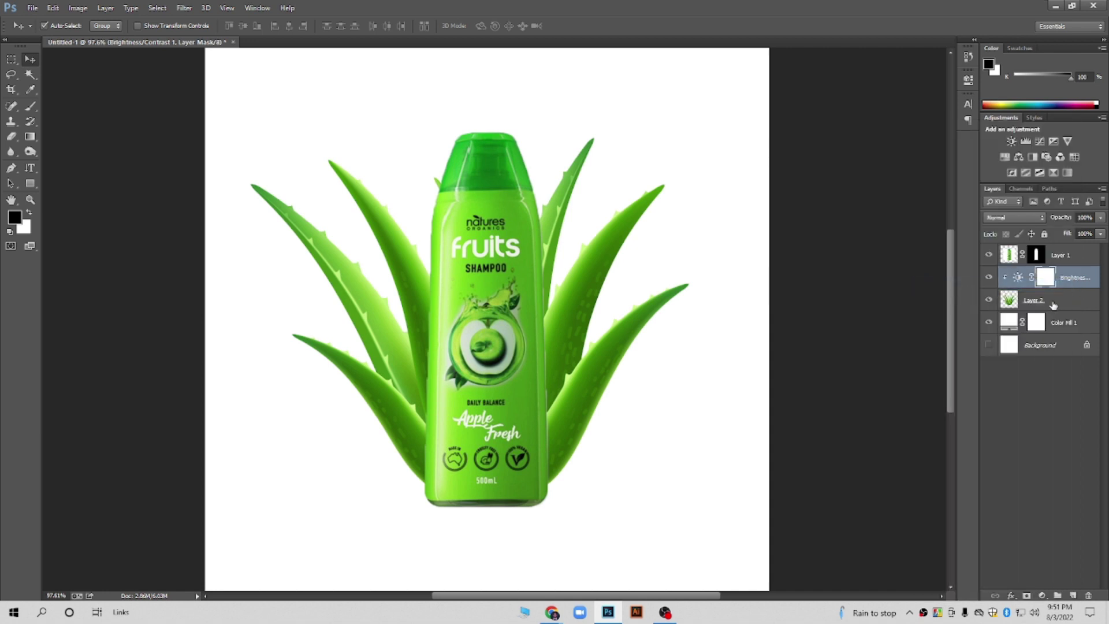
left_click(1067, 257)
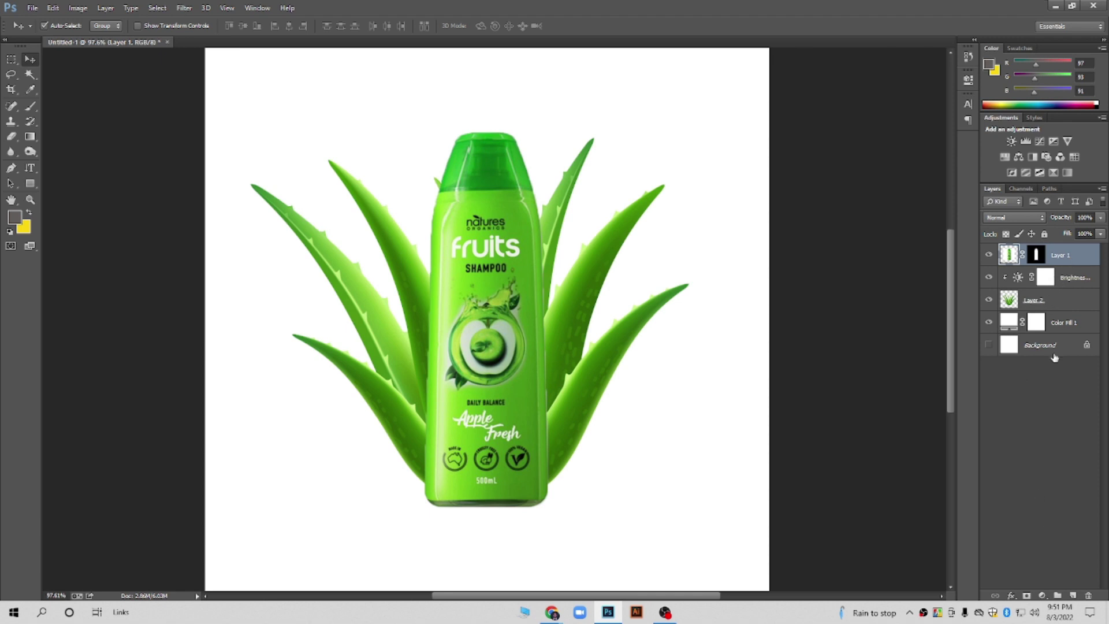
Add a Hue/Saturation layer clipped to the bottle, lowering lightness and adjusting saturation
left_click(1043, 597)
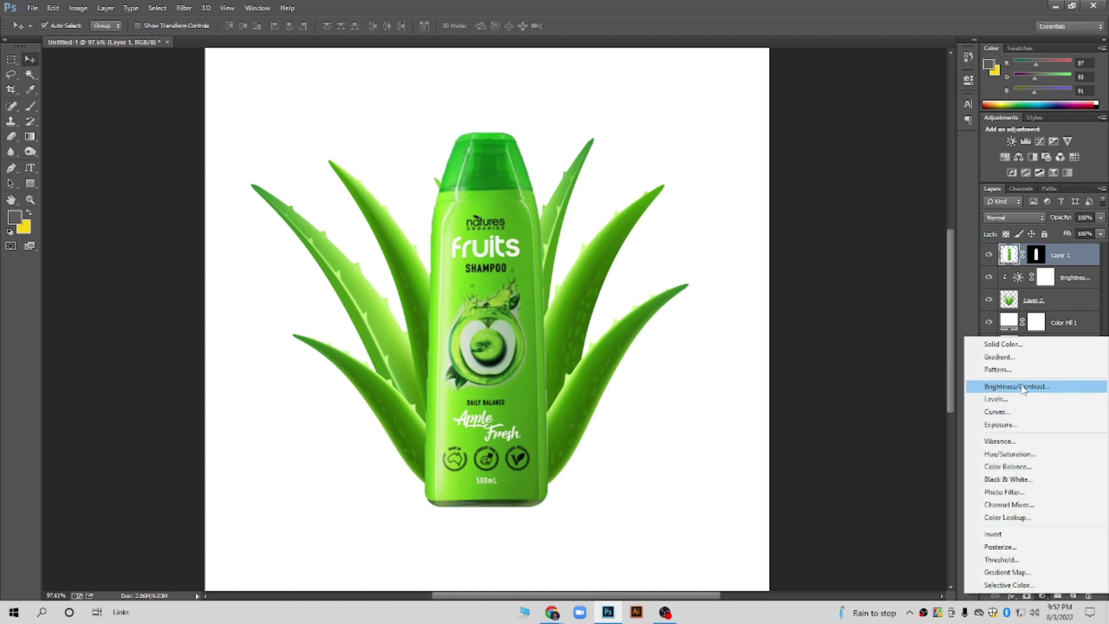
left_click(1018, 454)
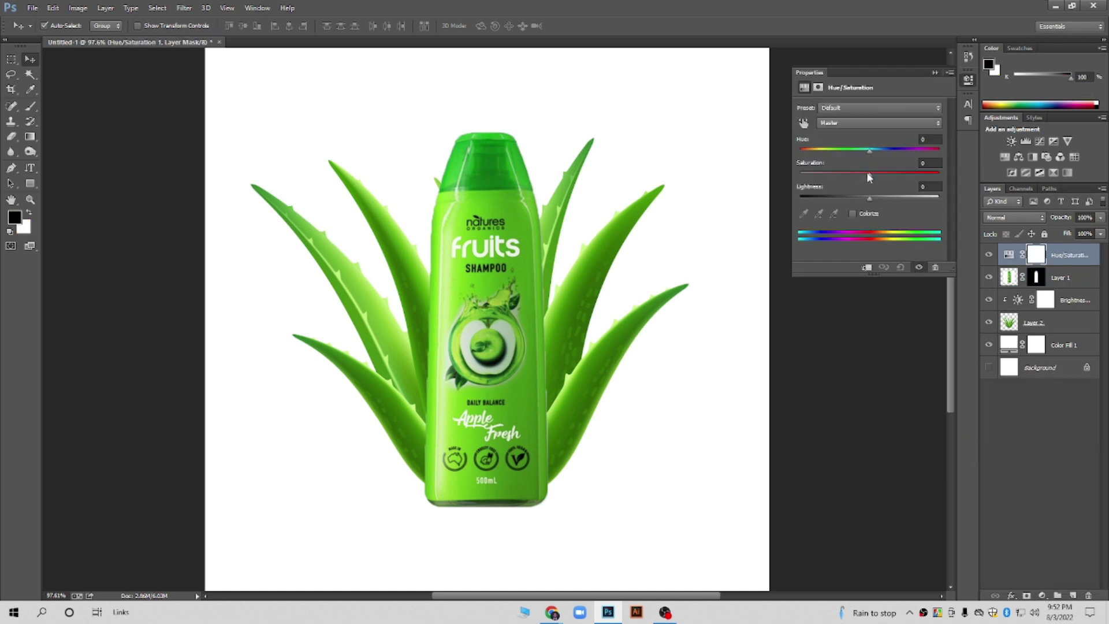
left_click_drag(870, 197, 868, 197)
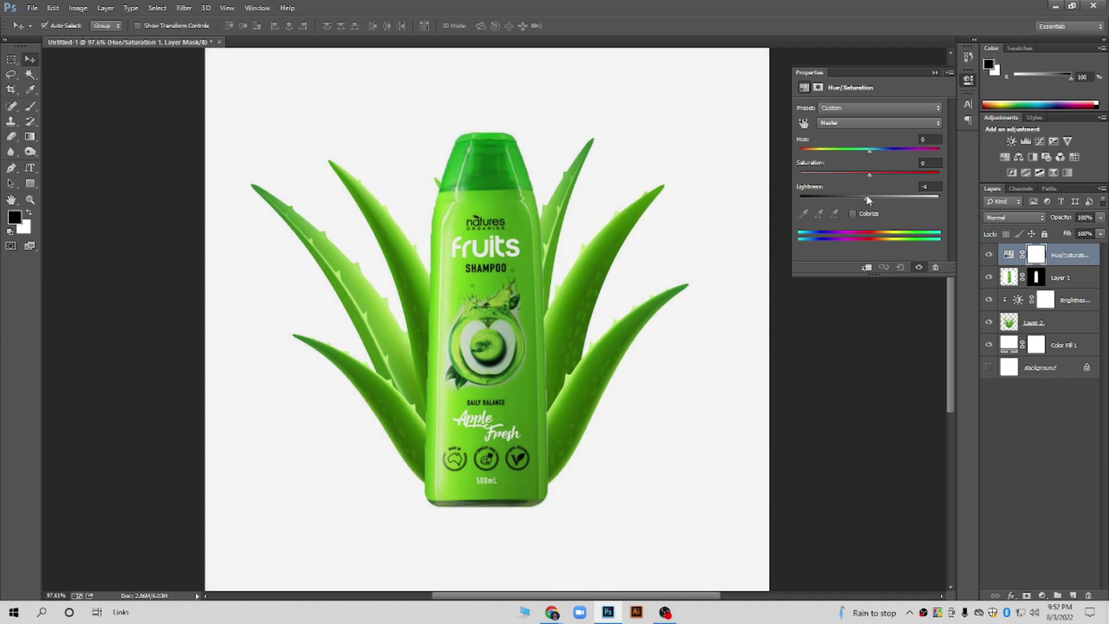
left_click(867, 267)
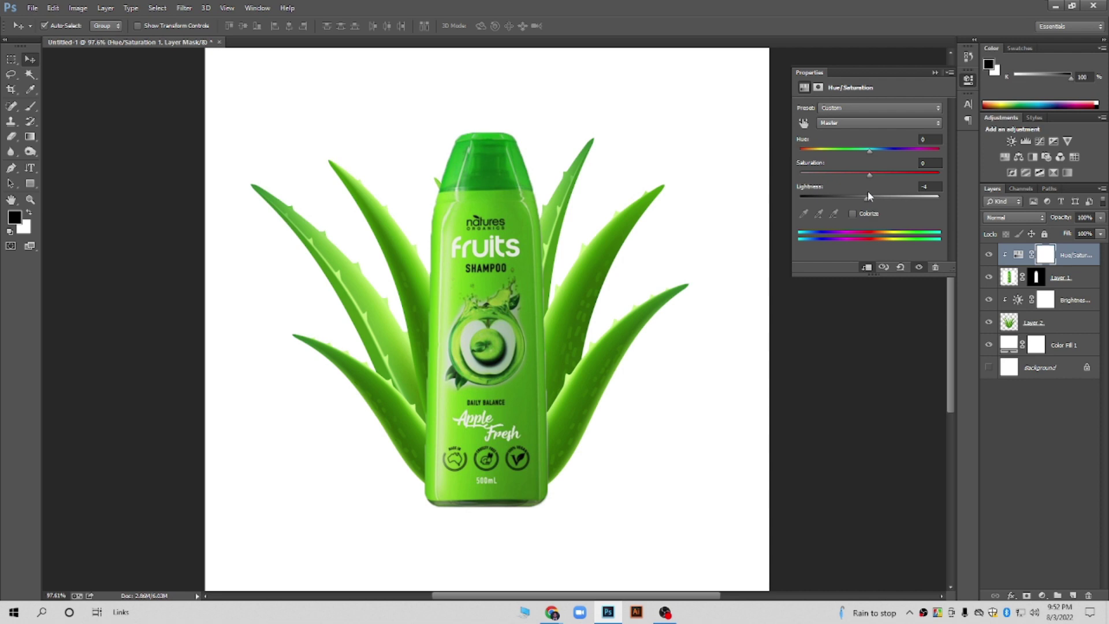
left_click_drag(869, 175, 872, 155)
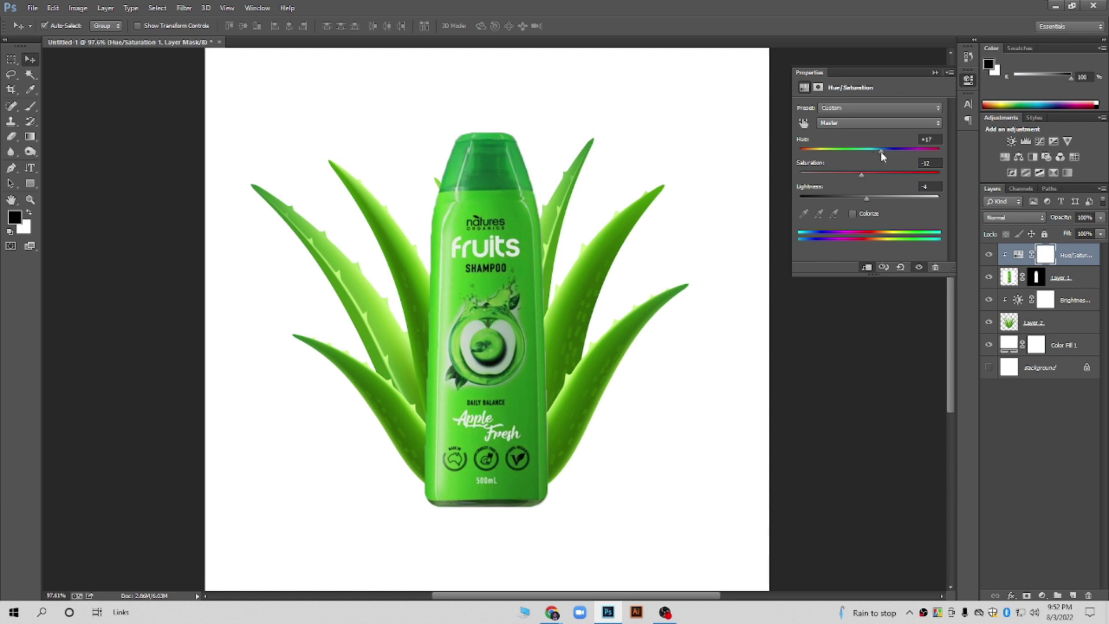
Add a second Hue/Saturation layer clipped to the aloe, shifting its hue to +21
left_click(1070, 302)
left_click(1042, 596)
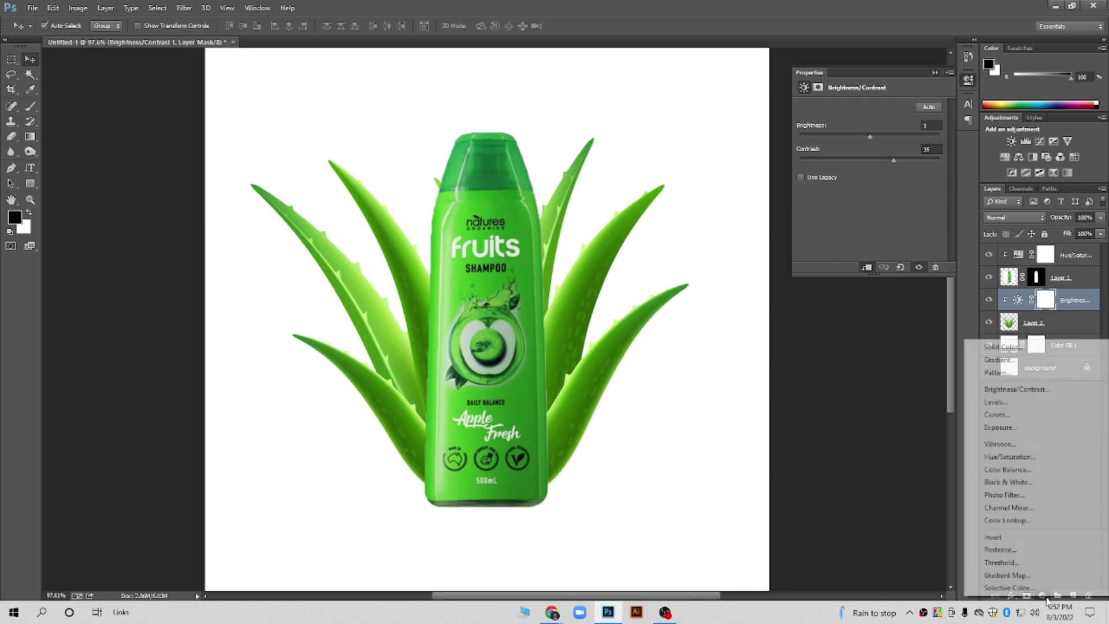
left_click(1015, 458)
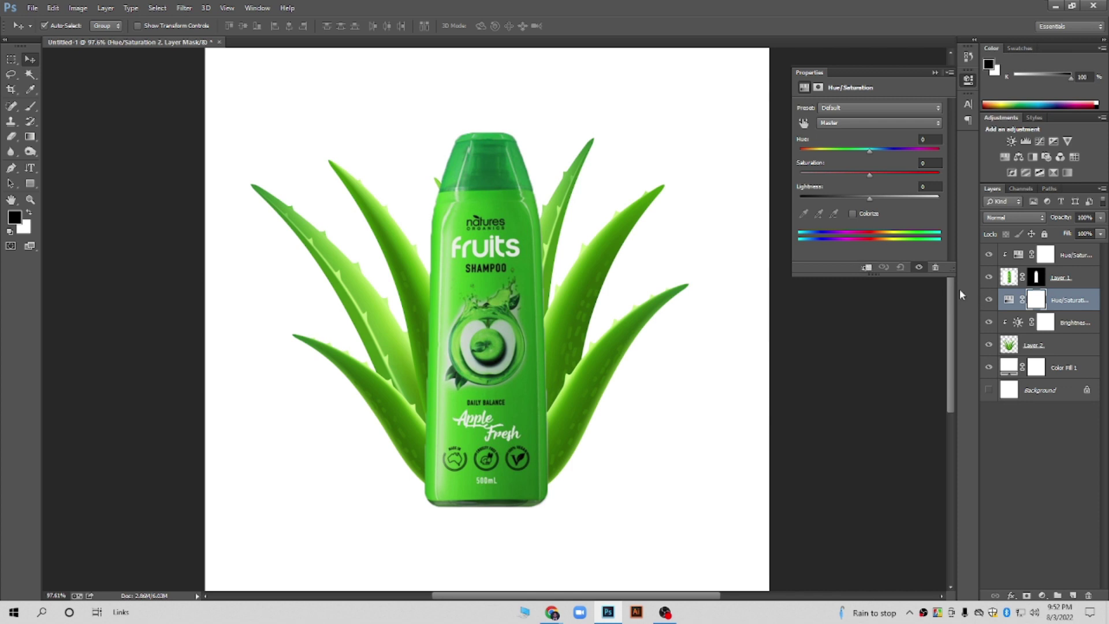
left_click(867, 268)
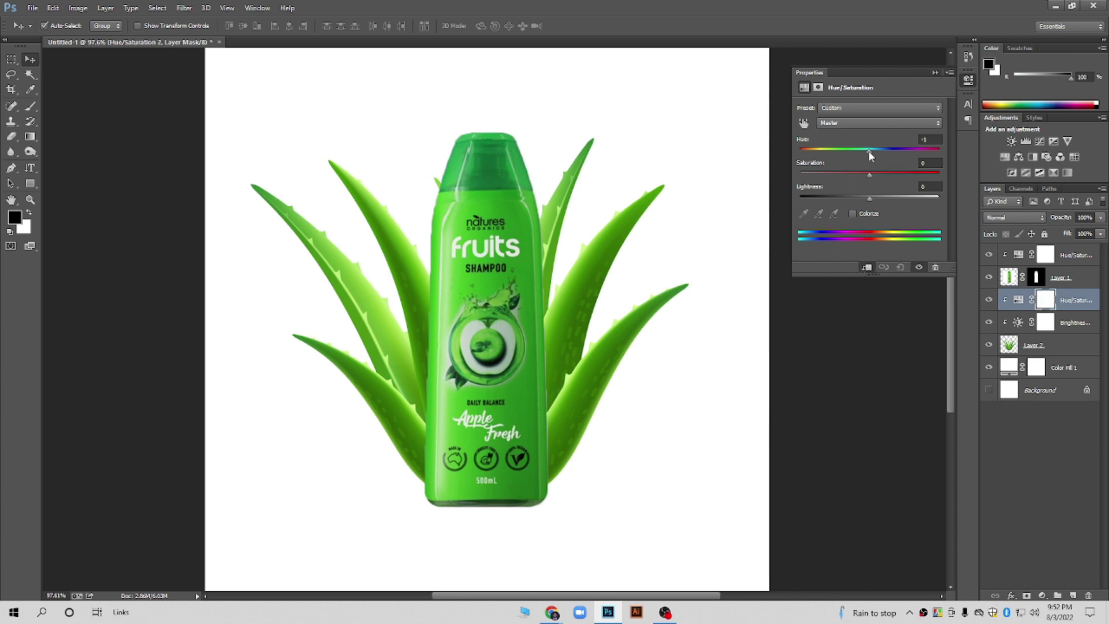
left_click_drag(873, 154, 883, 156)
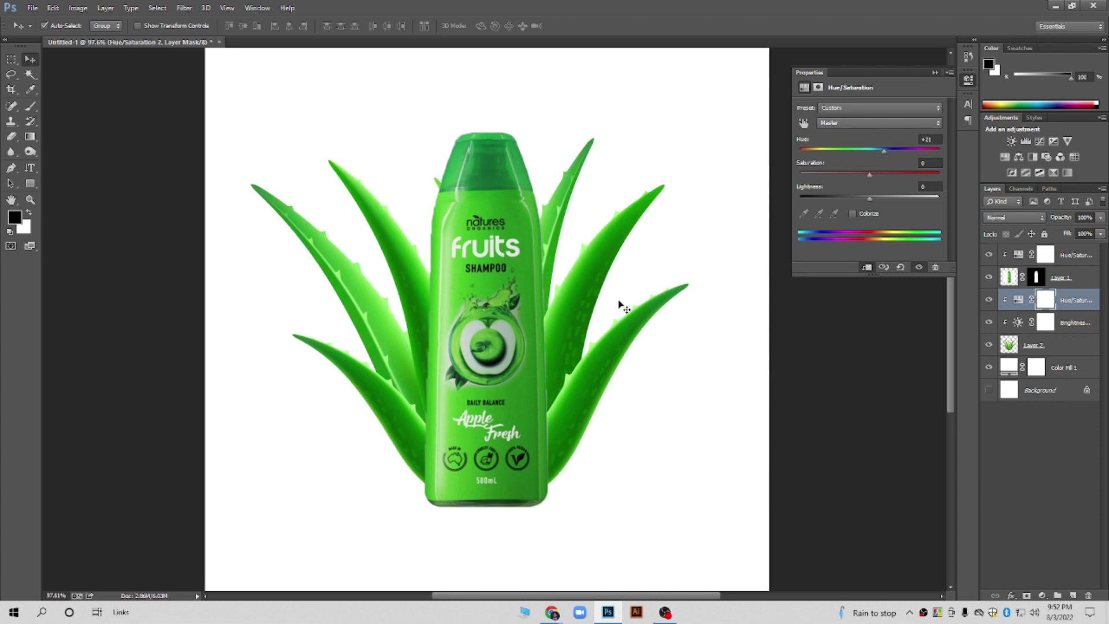
left_click(936, 73)
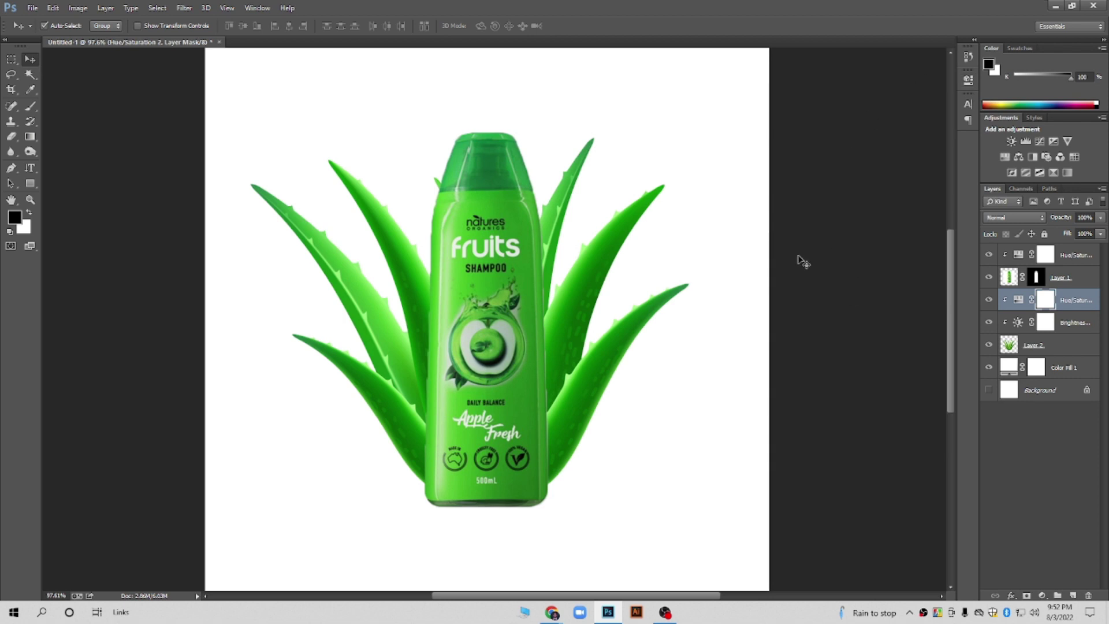
left_click(1073, 259)
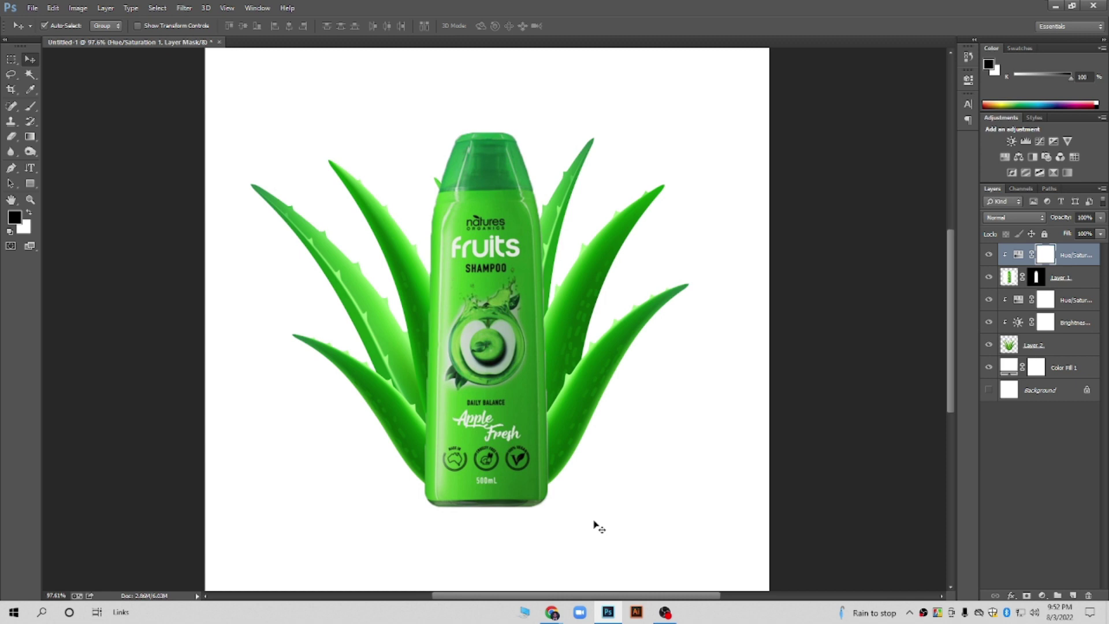
Select and hide the shampoo bottle layer, then choose the Brush tool
left_click(1007, 278)
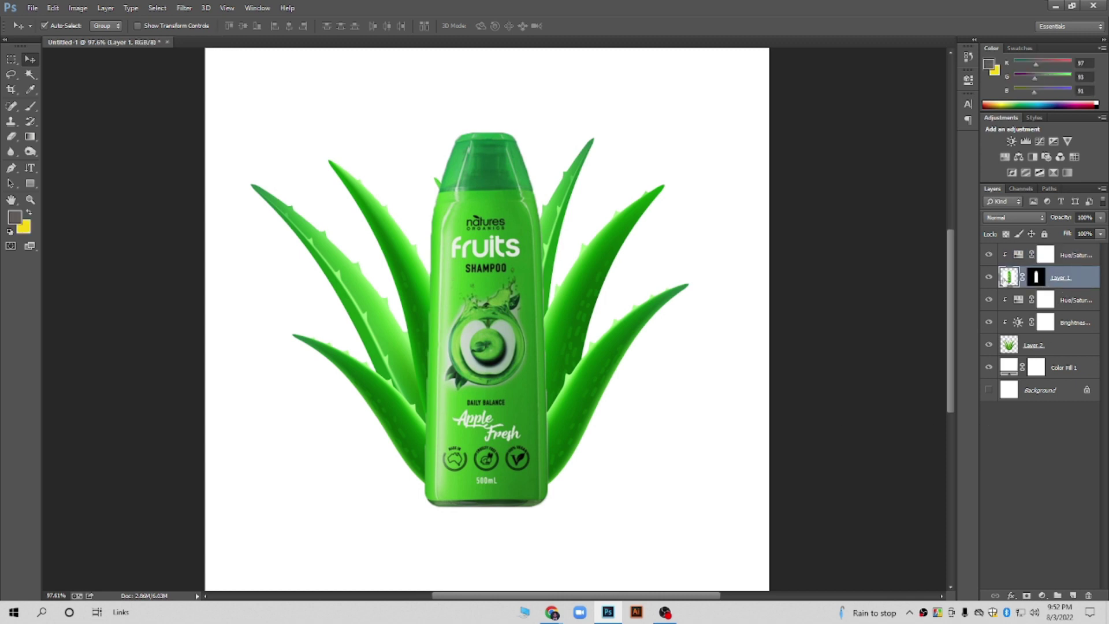
left_click(990, 280)
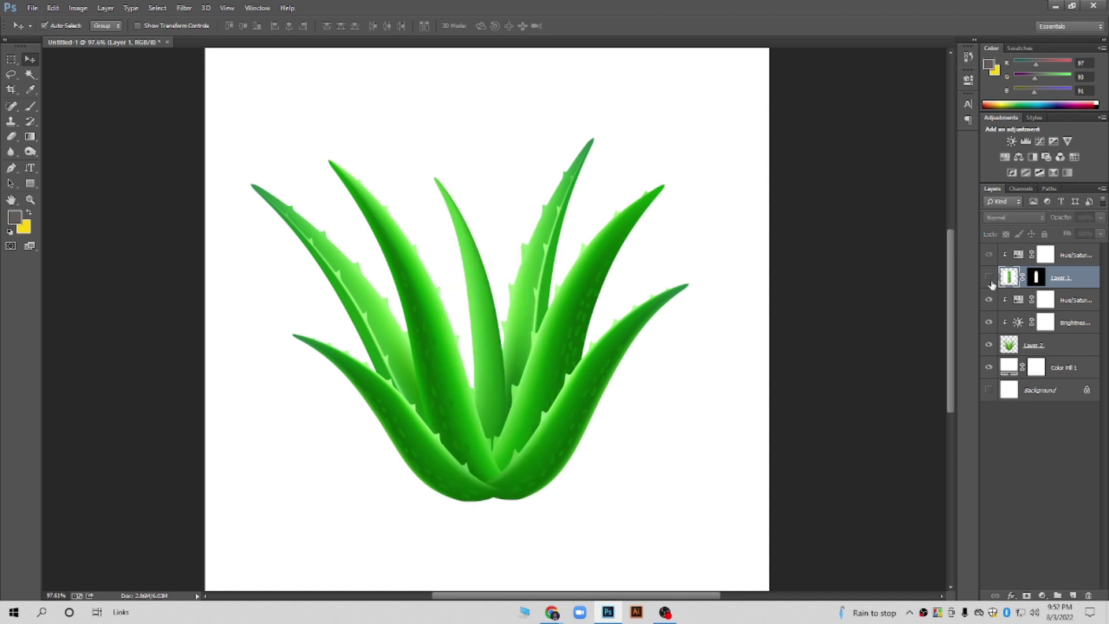
left_click(31, 108)
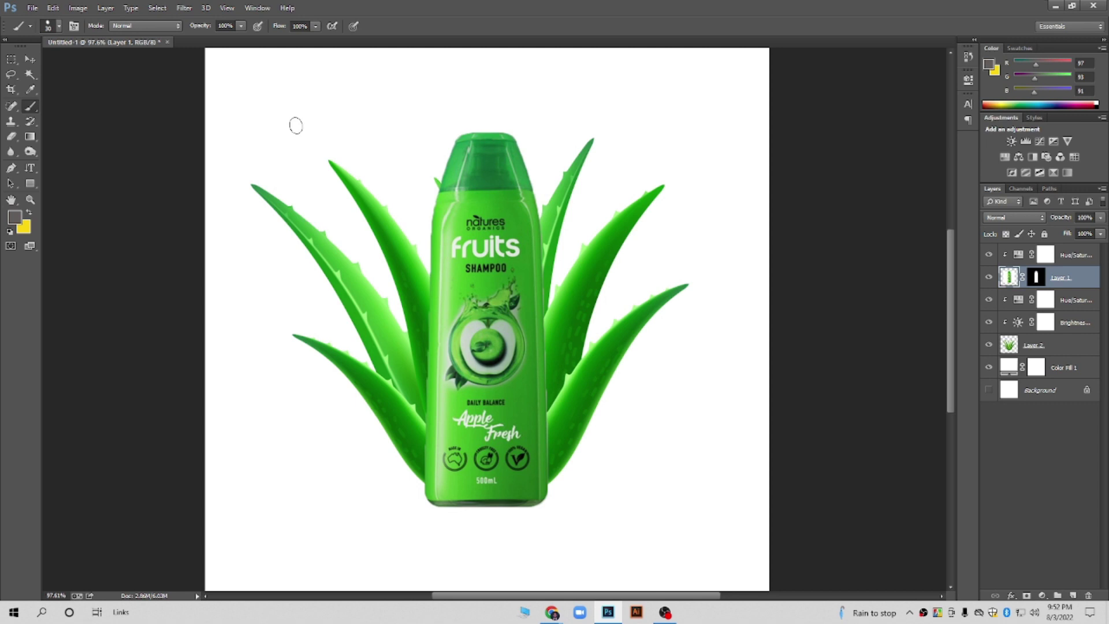
right_click(268, 129)
key("Escape")
Add a new empty layer beneath the shampoo bottle layer
left_click(1066, 303)
left_click(1073, 596)
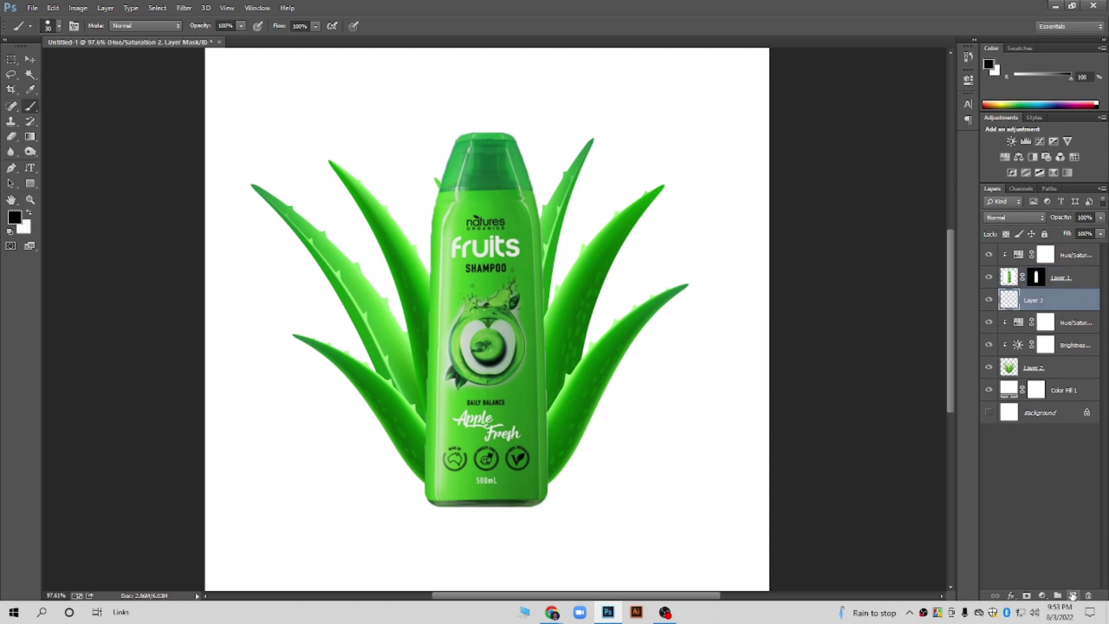
left_click(989, 277)
left_click(989, 391)
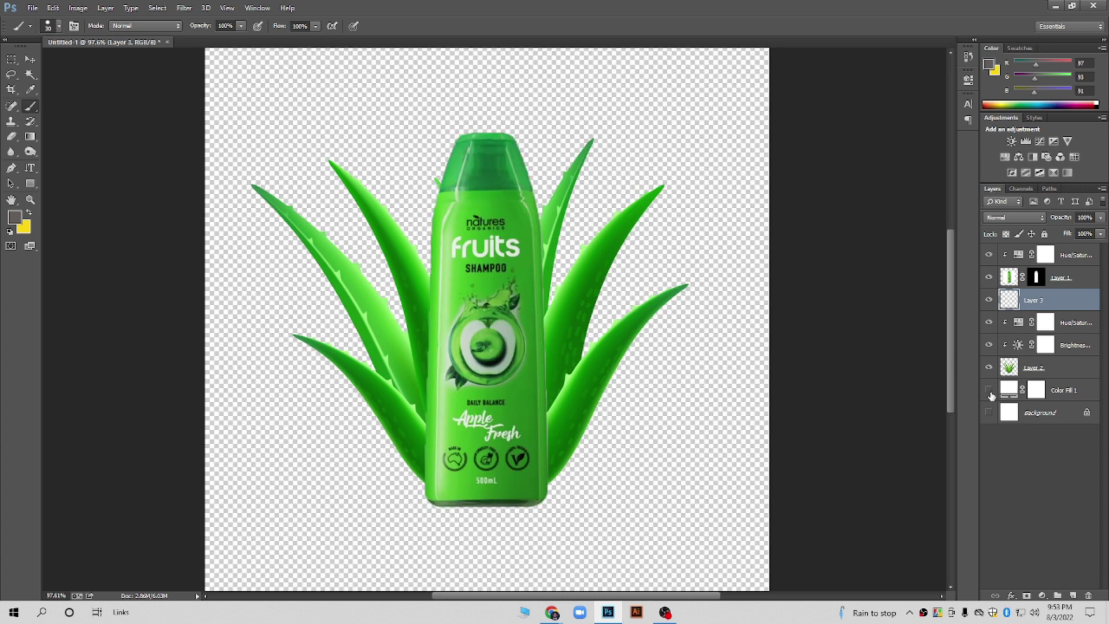
left_click(989, 390)
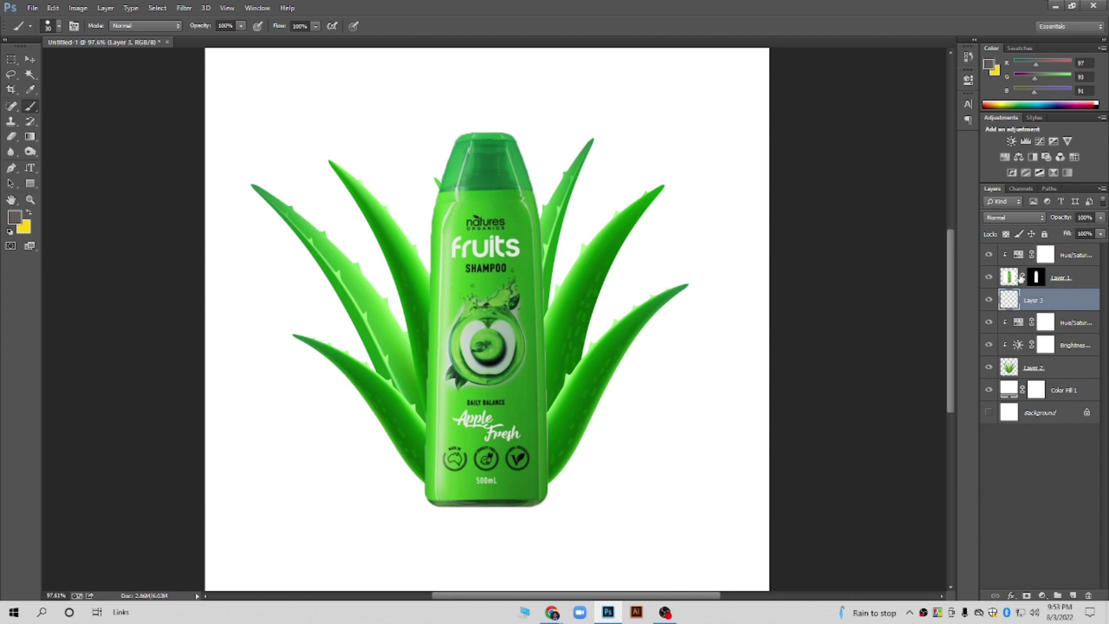
Set the foreground colour to pure black and enlarge the brush to 300 pixels
left_click(14, 217)
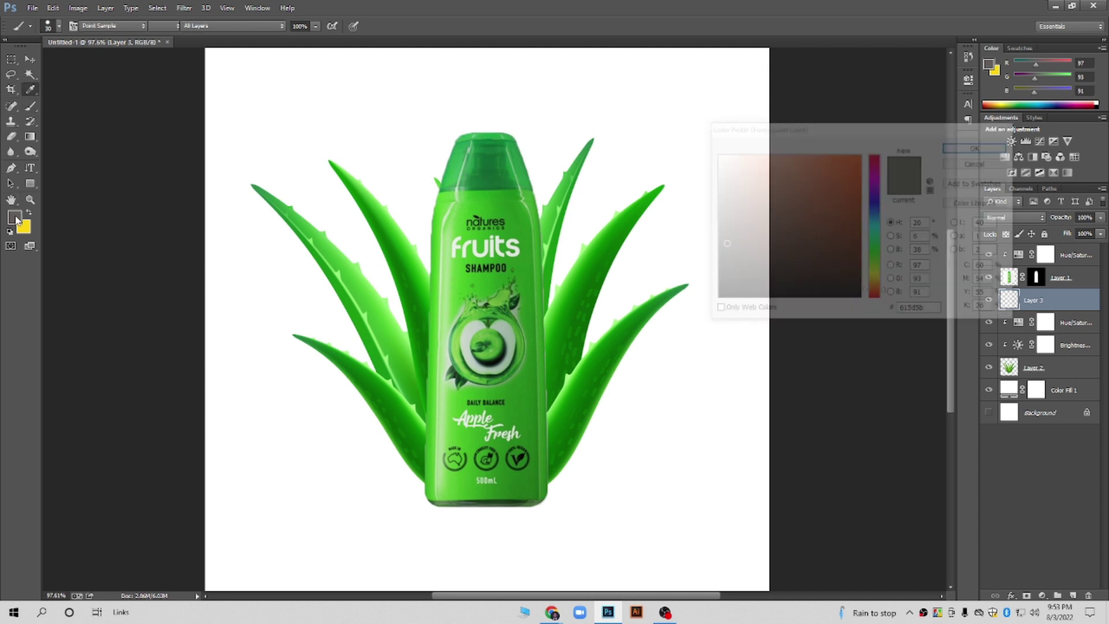
left_click_drag(722, 245, 696, 301)
left_click(979, 146)
left_click(363, 118)
key("ctrl+z")
right_click(373, 116)
key("Escape")
left_click(369, 116)
key("ctrl+z")
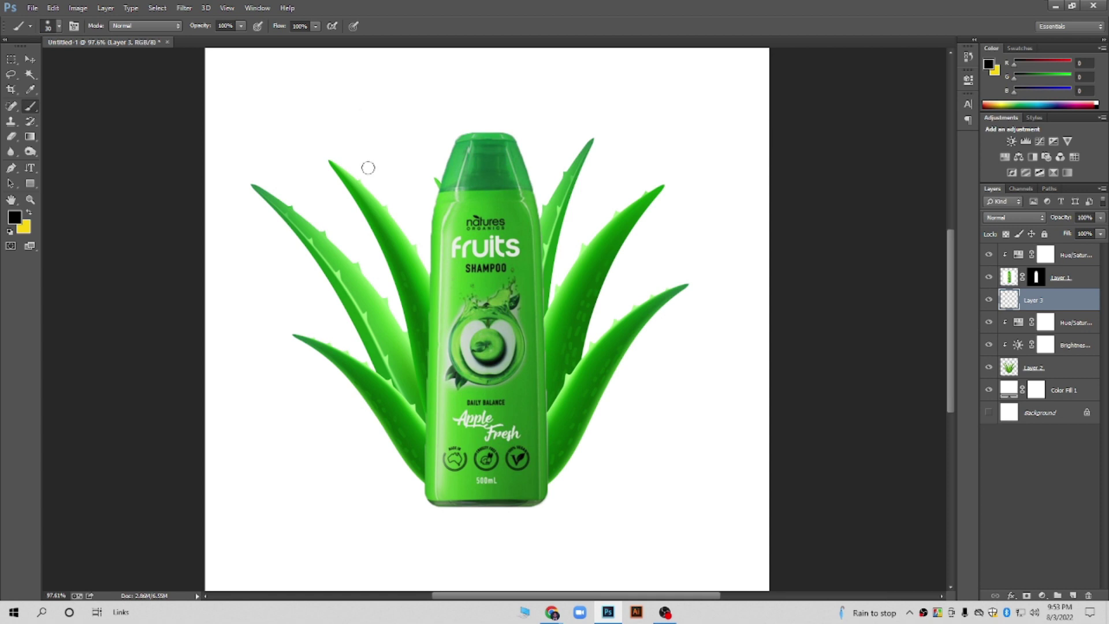
key("bracketright")
key("bracketright")
key("bracketright")
key("bracketright")
Paint a soft black blob and move it out below the bottle
left_click_drag(485, 472, 483, 471)
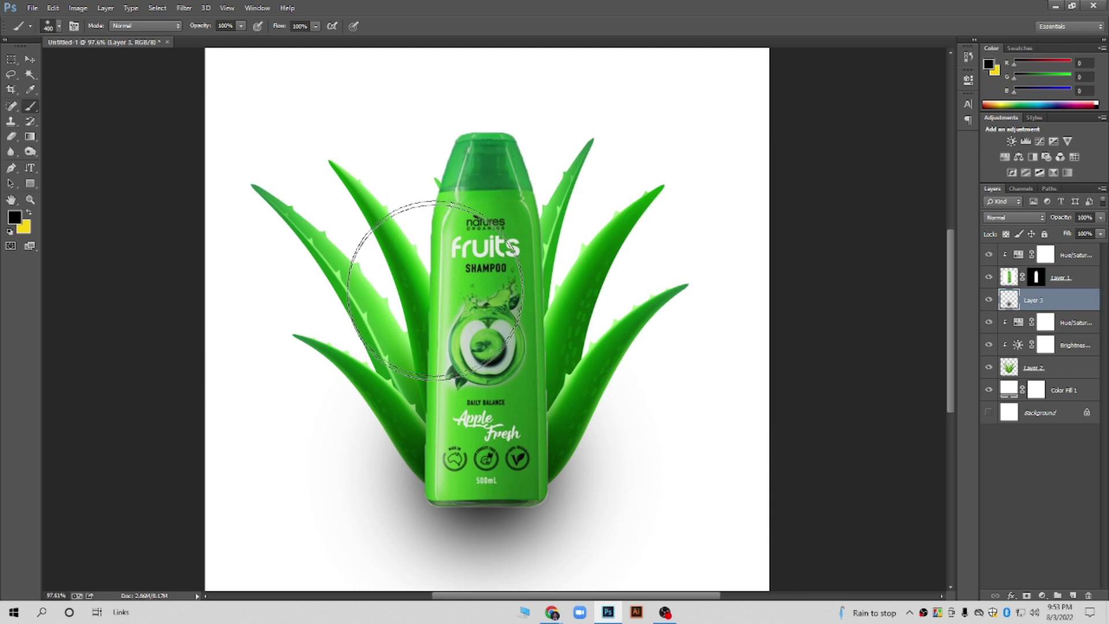
scroll(447, 309, "down", 3)
key("ctrl+z")
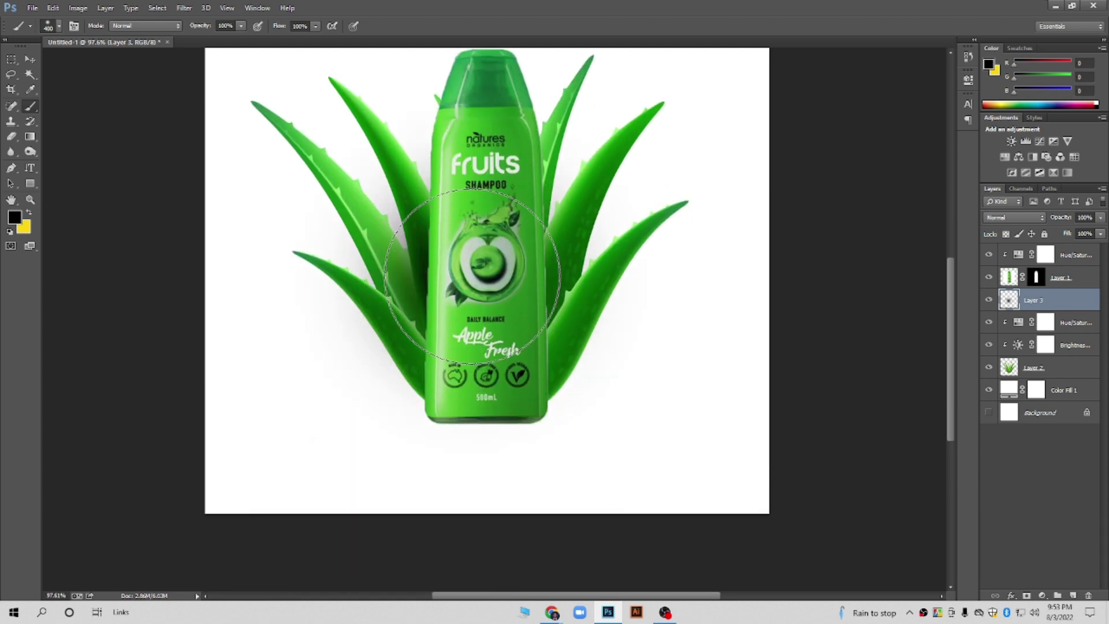
left_click(28, 59)
left_click_drag(459, 271, 616, 382)
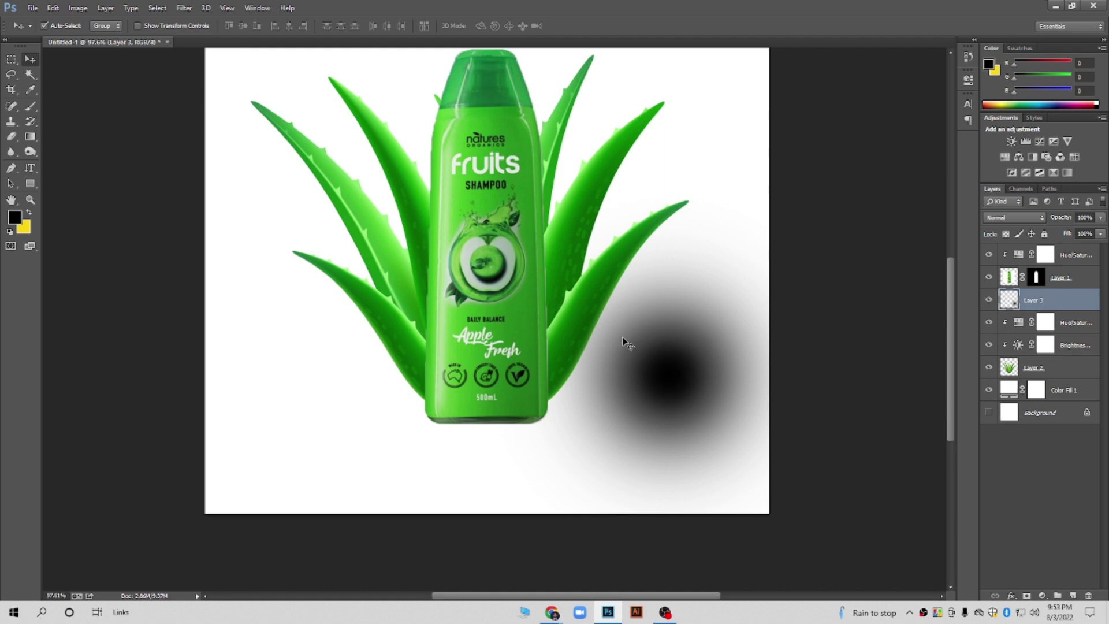
Squash and widen the blob into a flat ellipse and lower its layer opacity
key("ctrl+t")
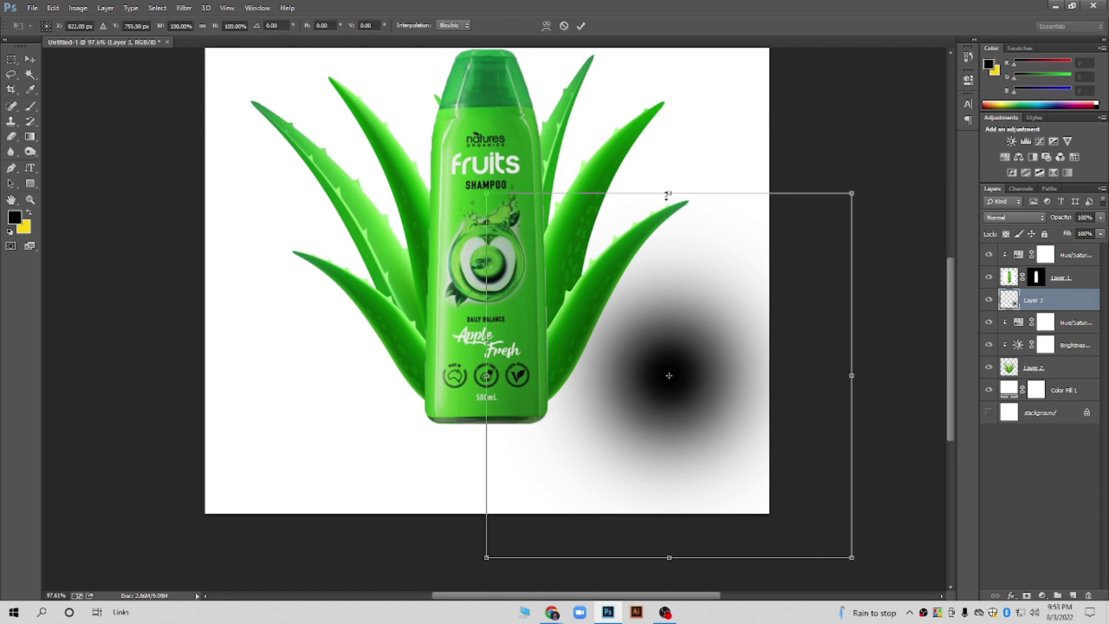
mouse_move(668, 195)
left_mouse_down()
mouse_move(679, 366)
mouse_move(679, 354)
mouse_move(520, 427)
left_mouse_up()
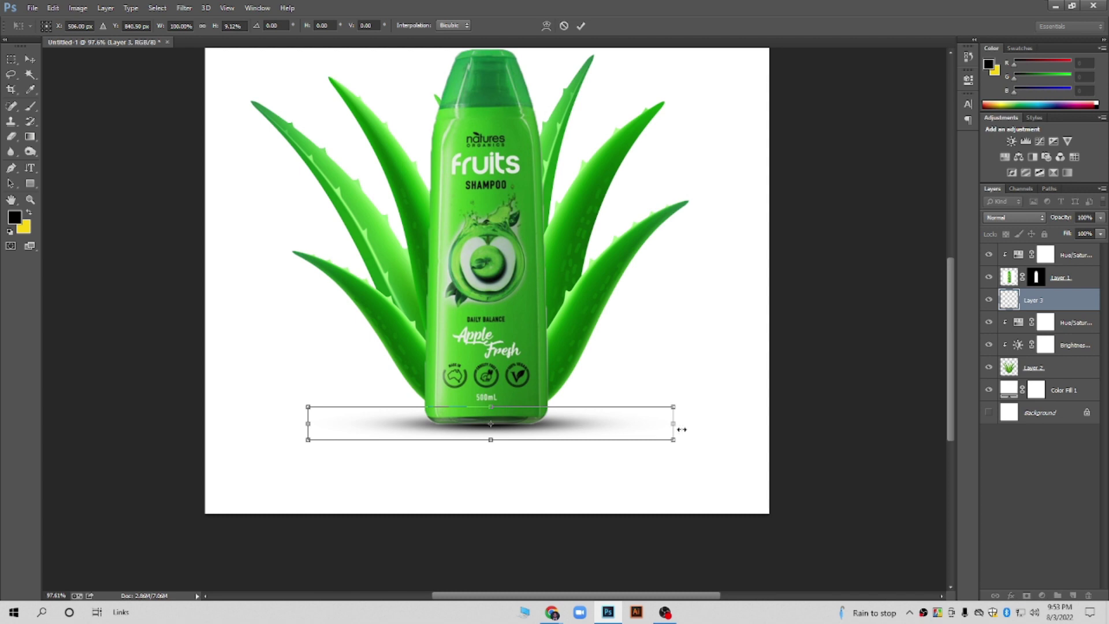
left_click_drag(682, 430, 752, 430)
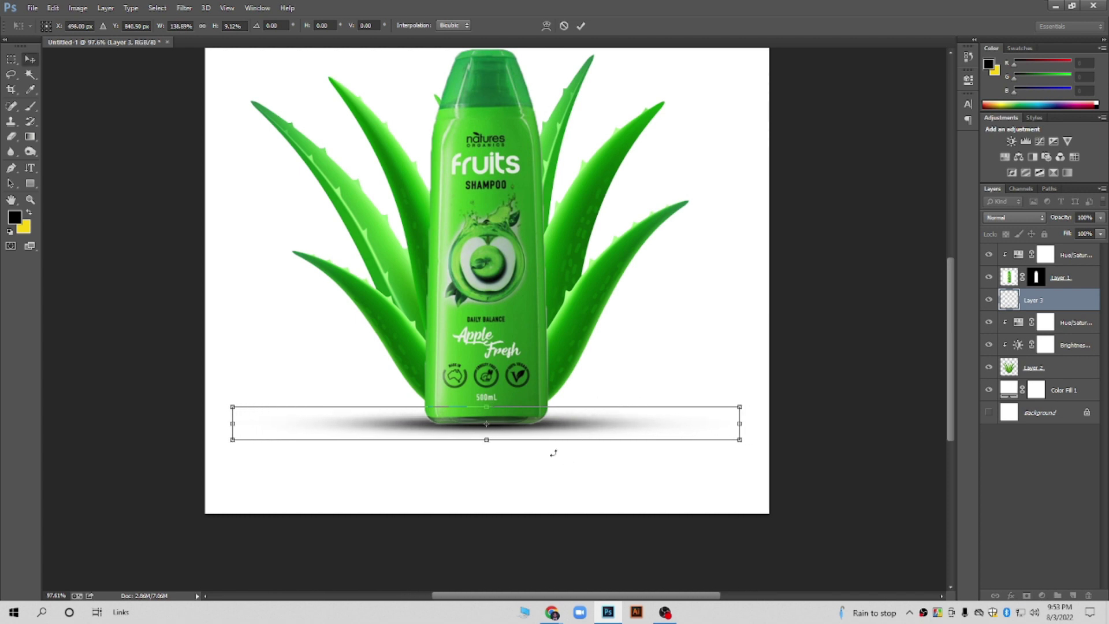
key("Return")
scroll(555, 458, "down", 2, "alt")
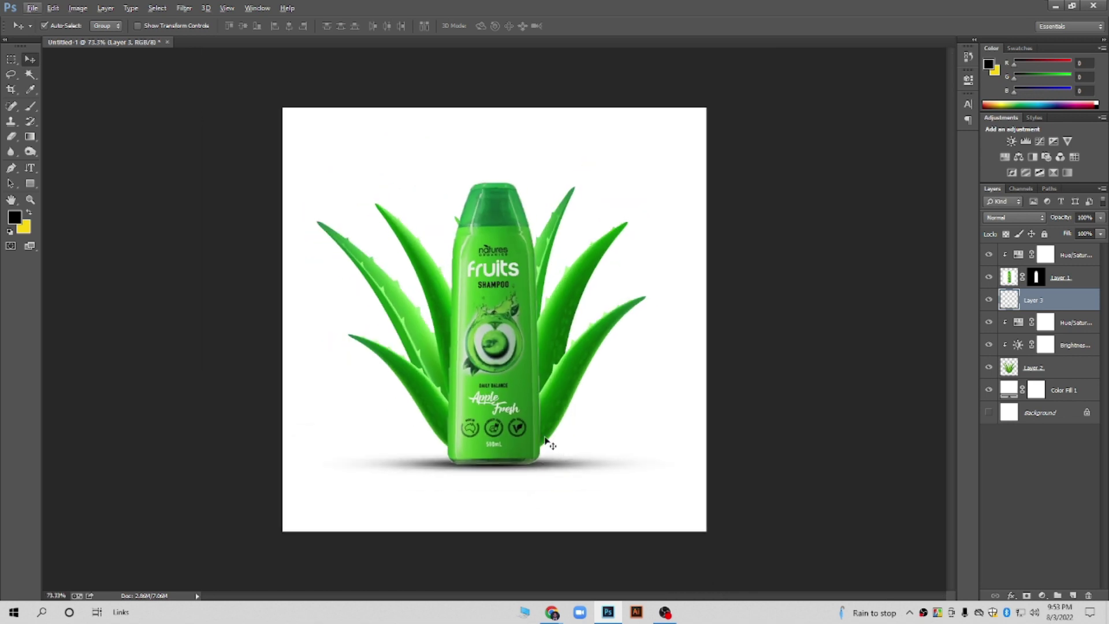
left_click_drag(1096, 234, 1079, 231)
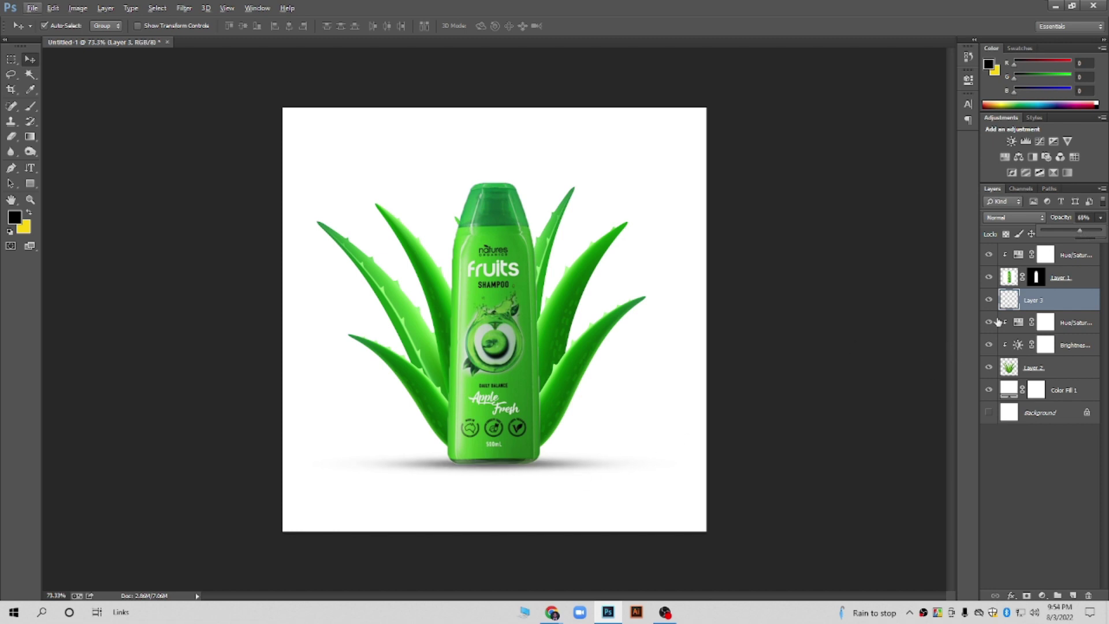
Duplicate the shadow layer, move the copy to the top, and squash it thinner
key("alt")
key("ctrl+j")
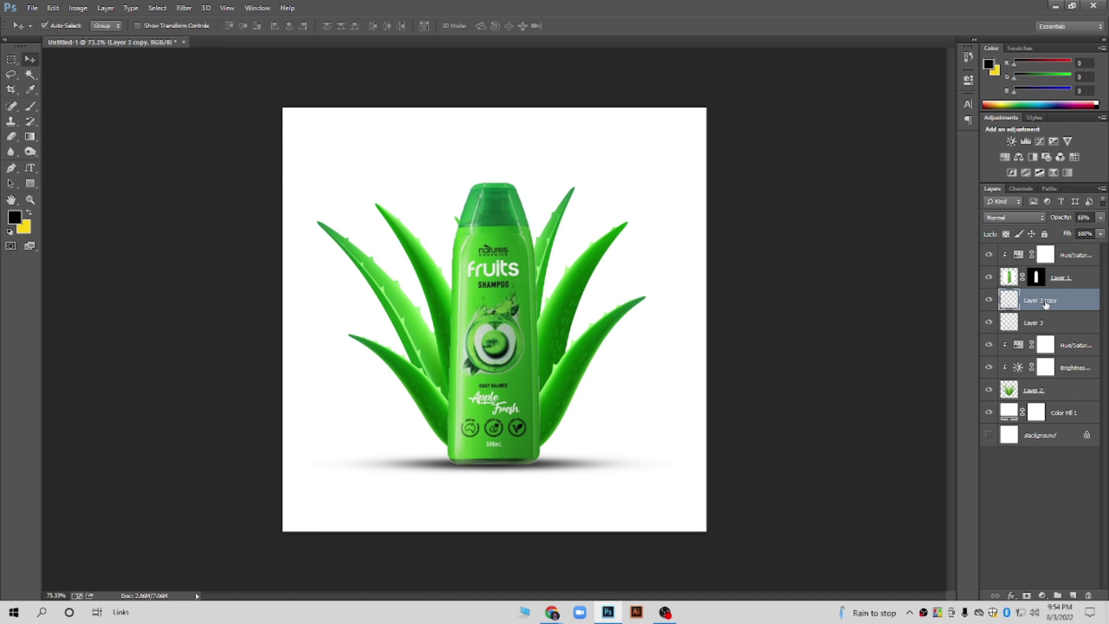
left_click_drag(1046, 305, 1034, 249)
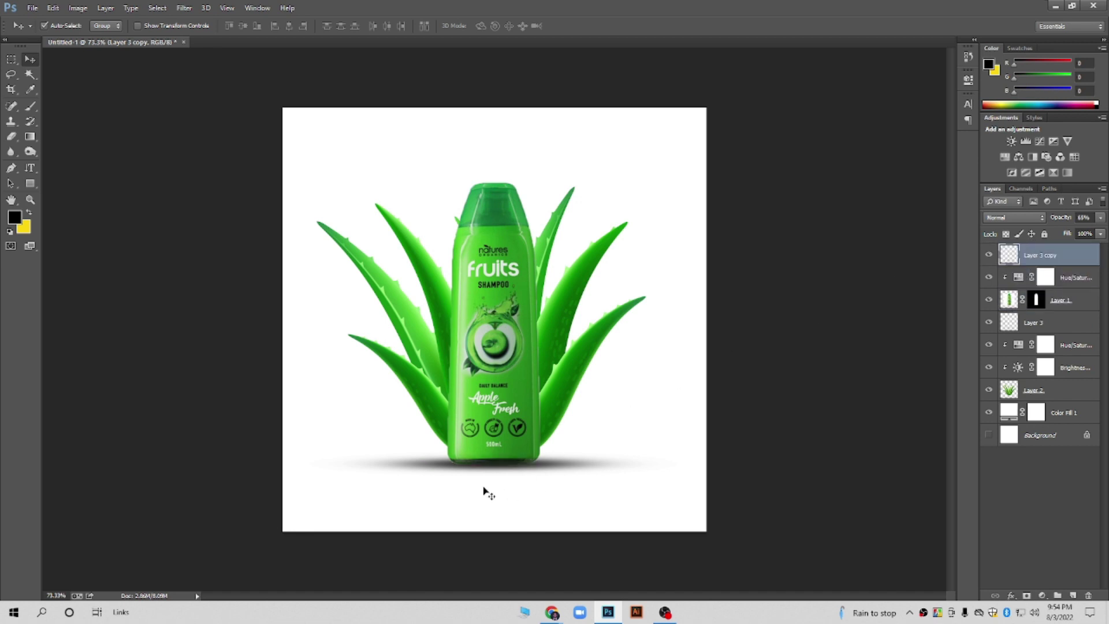
scroll(483, 493, "up", 2)
key("ctrl+t")
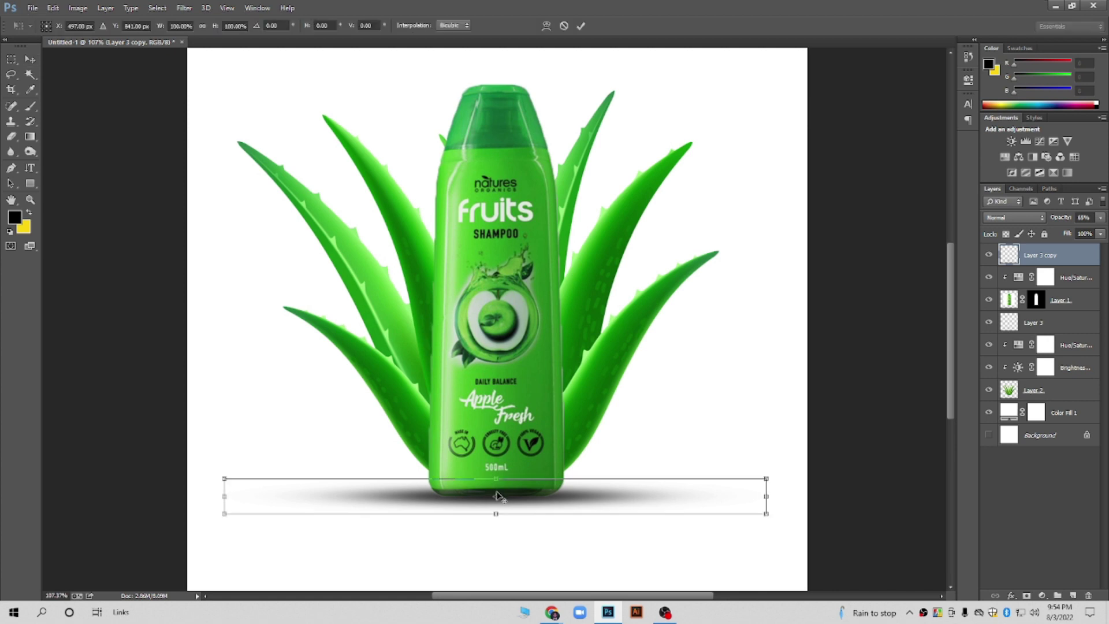
scroll(498, 494, "up", 2)
left_click_drag(497, 475, 513, 496)
scroll(511, 511, "down", 2)
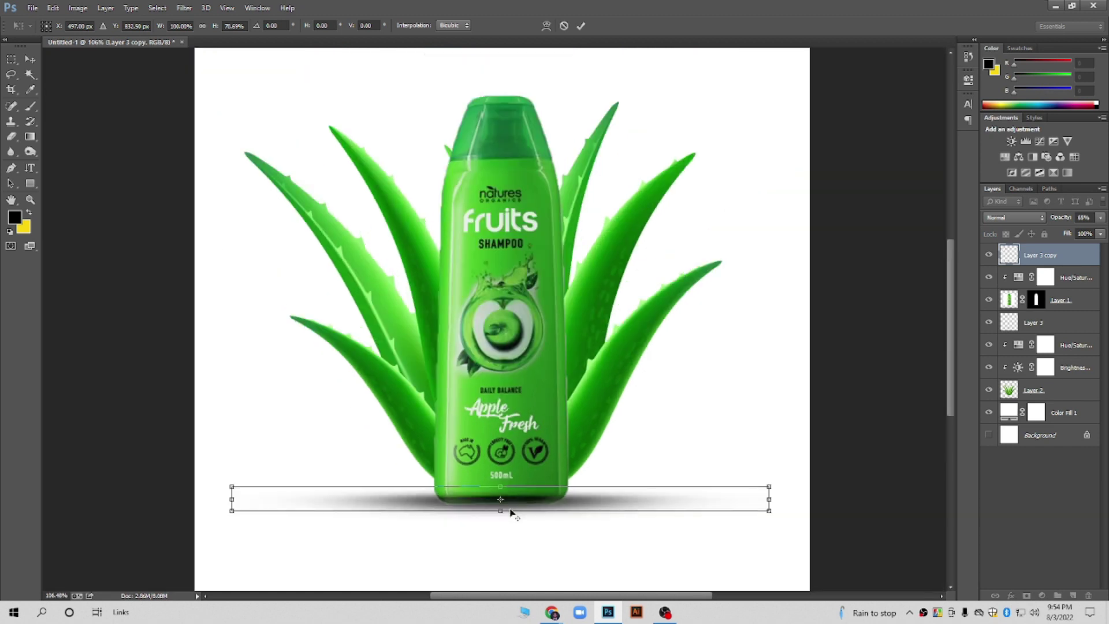
scroll(511, 513, "down", 1)
key("alt+space")
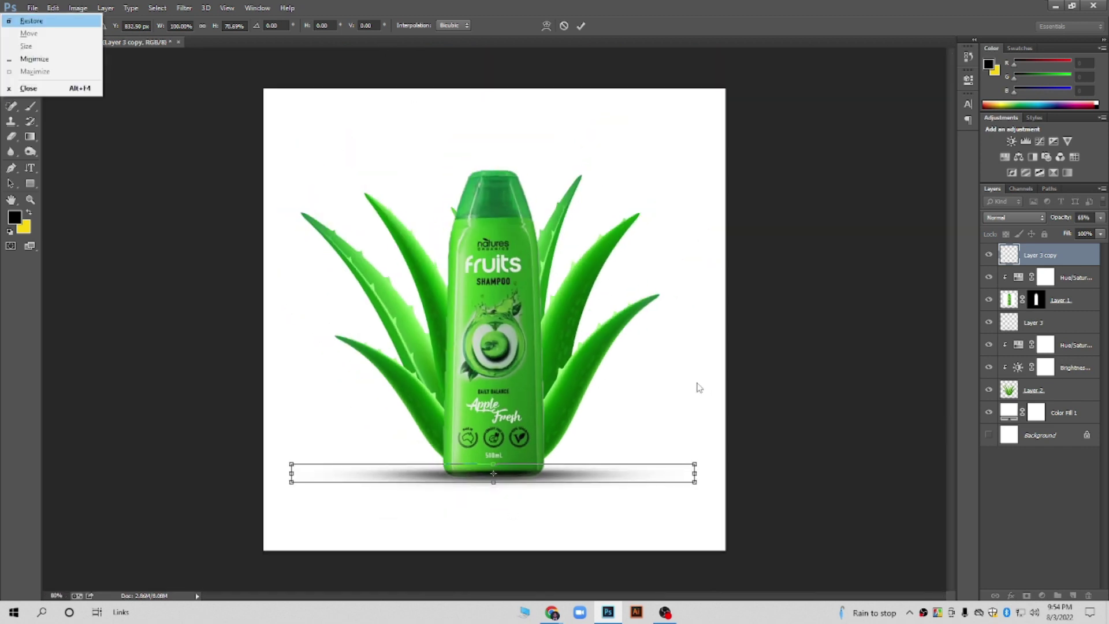
key("Escape")
key("Return")
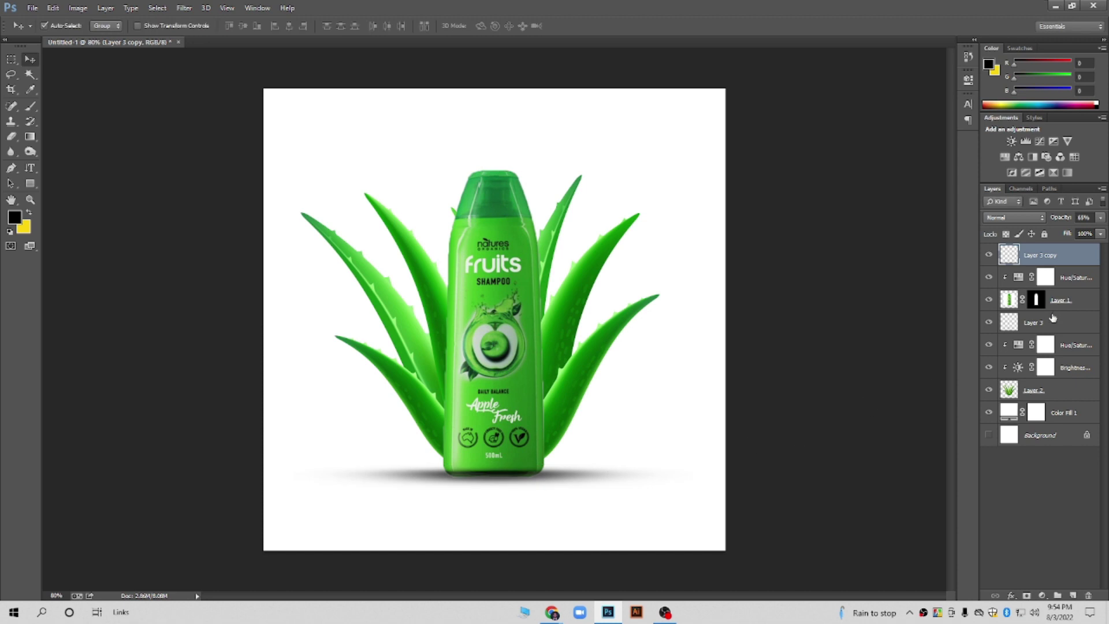
Fade the original shadow layer to about 23% opacity
left_click(1053, 324)
left_click(1100, 218)
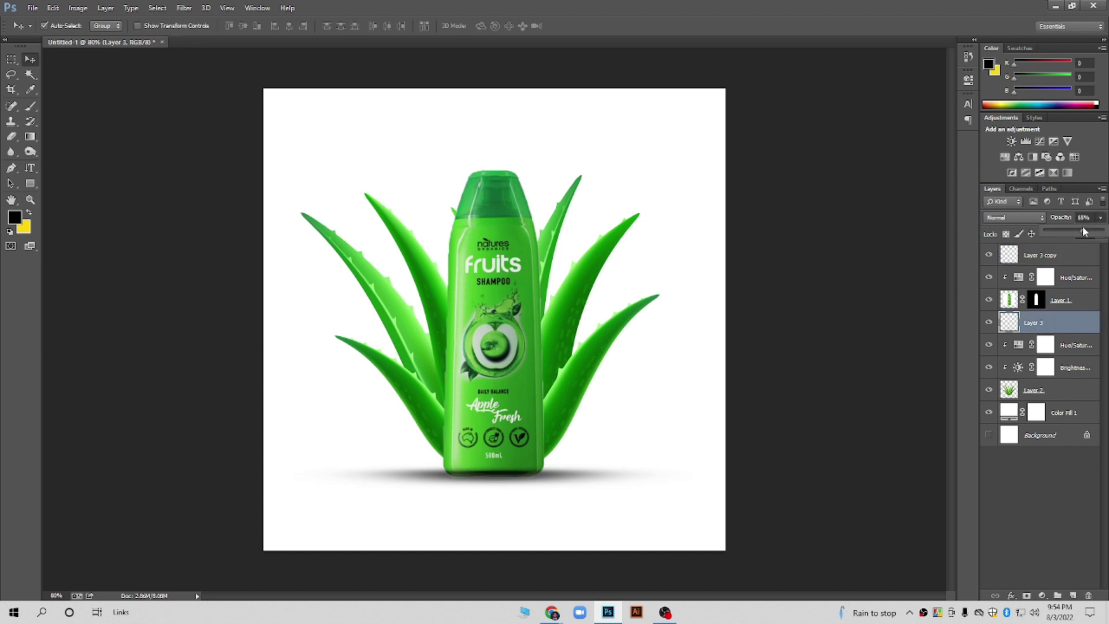
left_click_drag(1073, 231, 1059, 227)
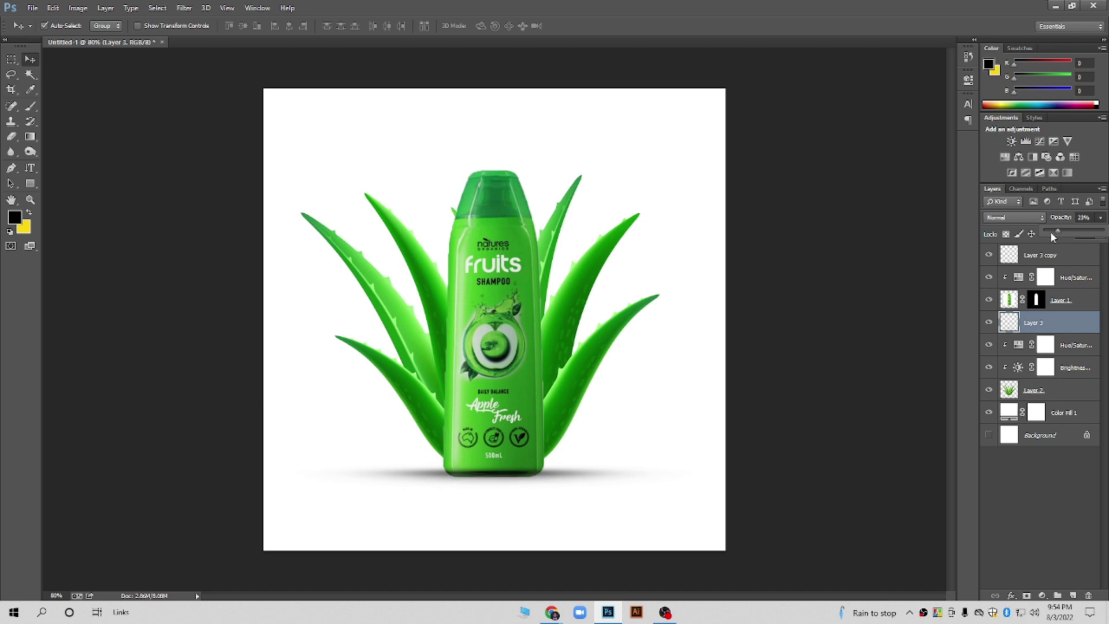
left_click(795, 416)
scroll(481, 324, "down", 2)
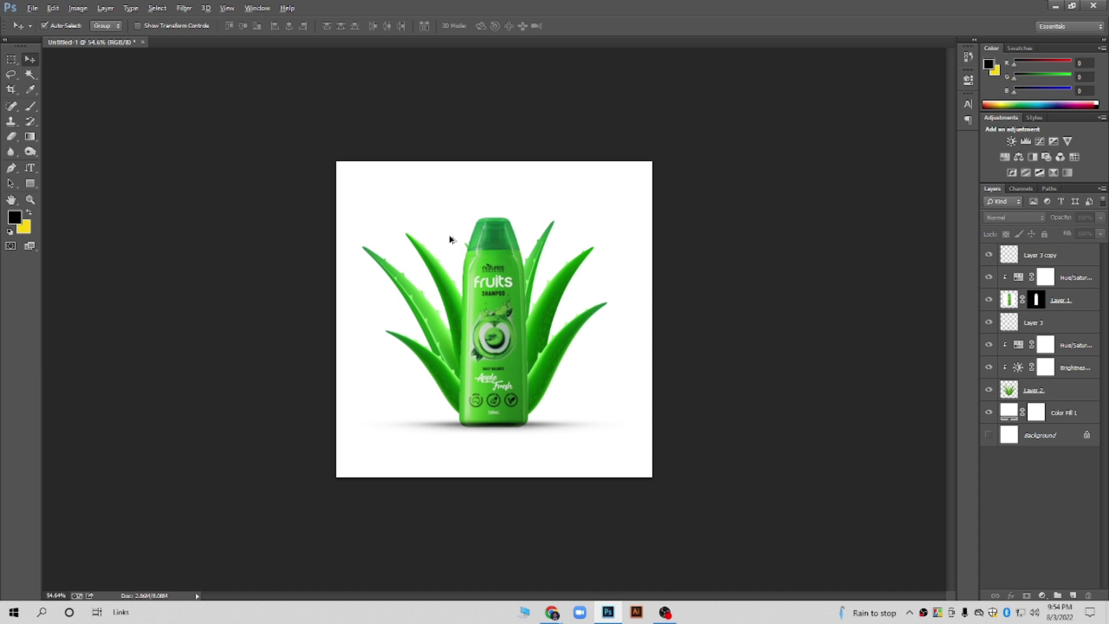
Group the bottle and shadow layers, then group the three aloe layers
scroll(450, 239, "up", 2)
left_click(1091, 260)
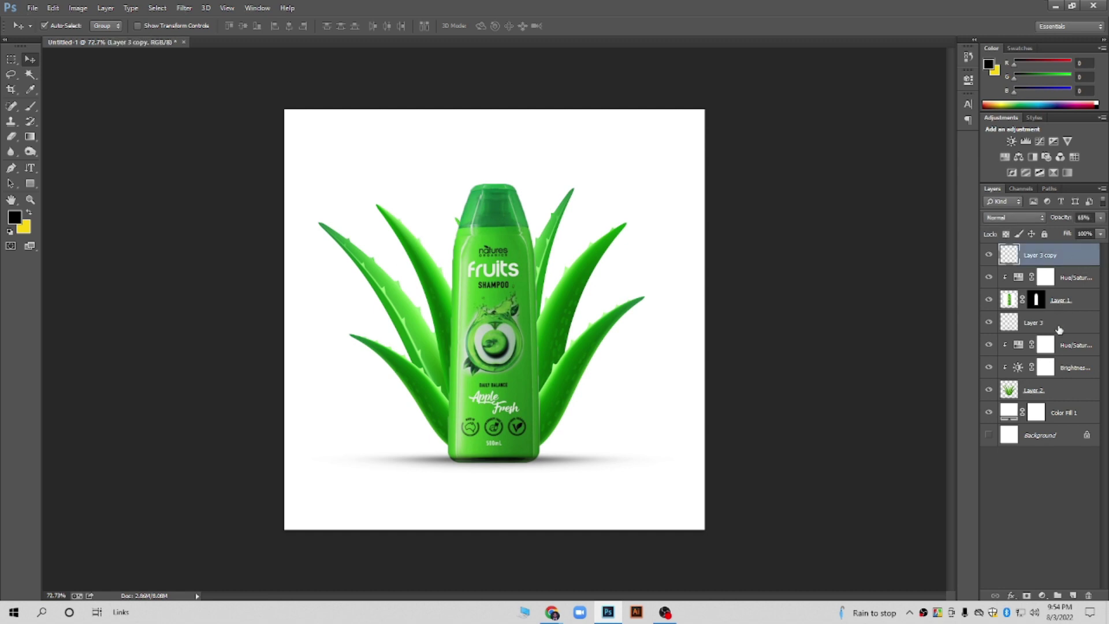
left_click(1058, 325, "shift")
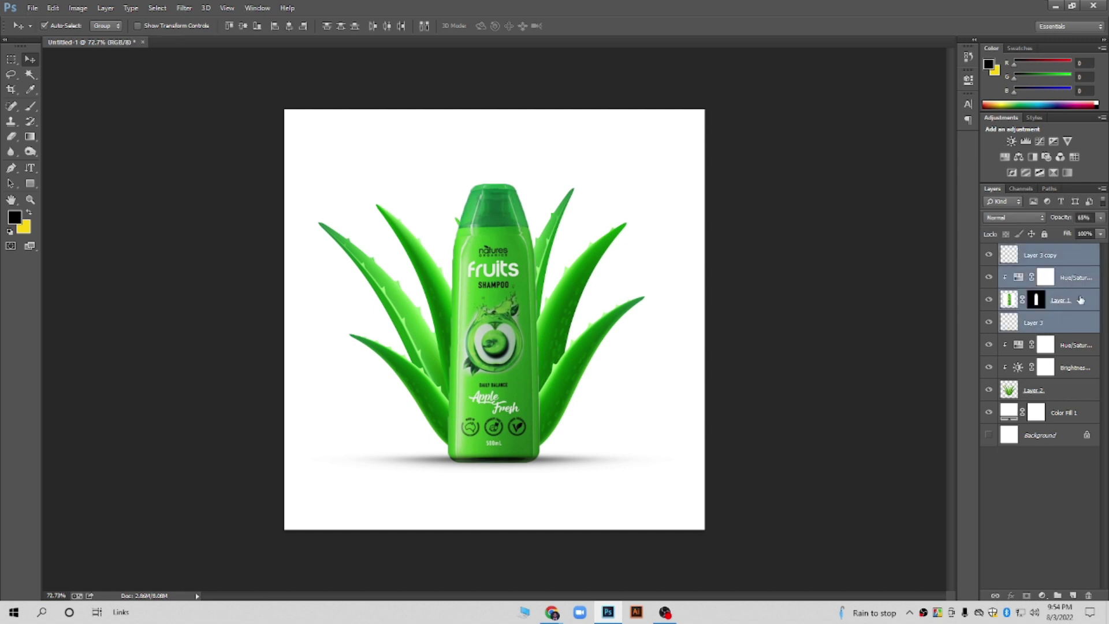
key("ctrl+g")
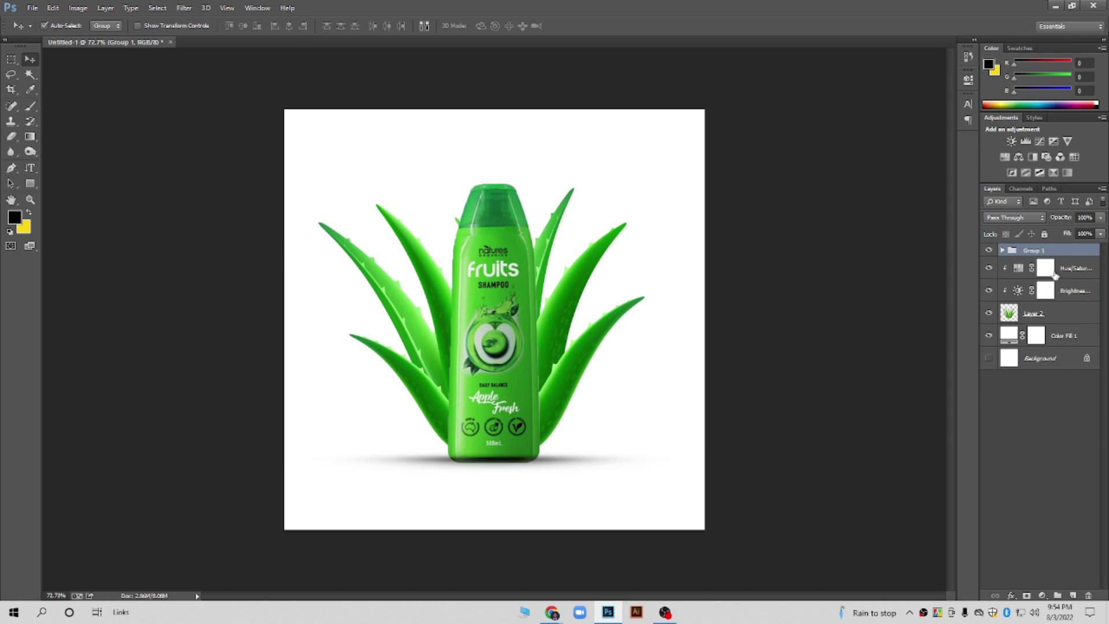
left_click(1055, 271)
left_click(1055, 320, "shift")
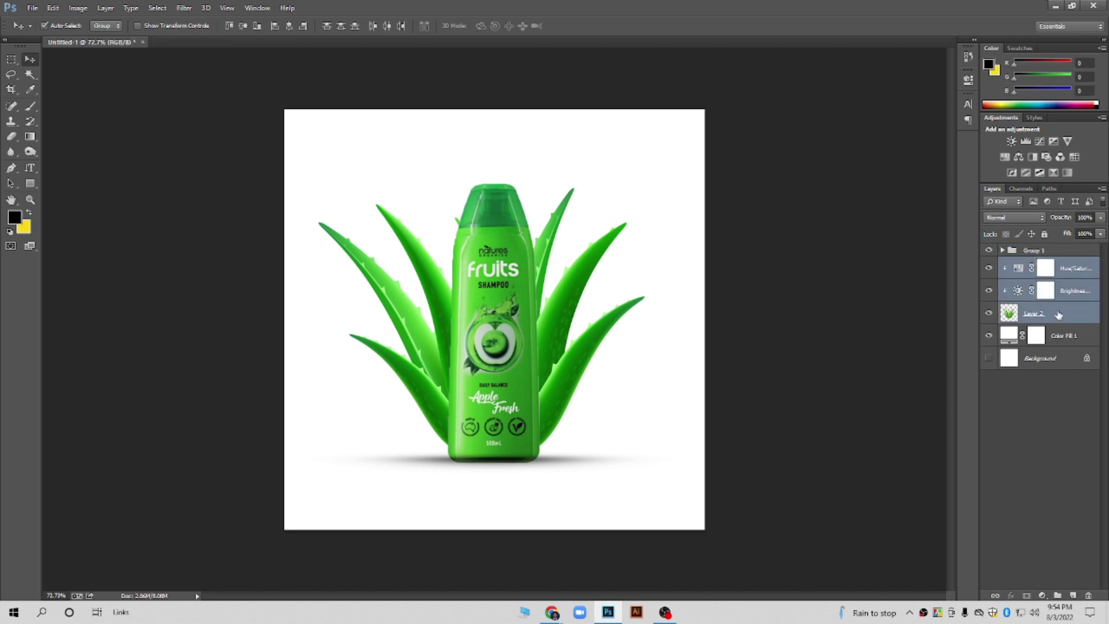
key("ctrl+g")
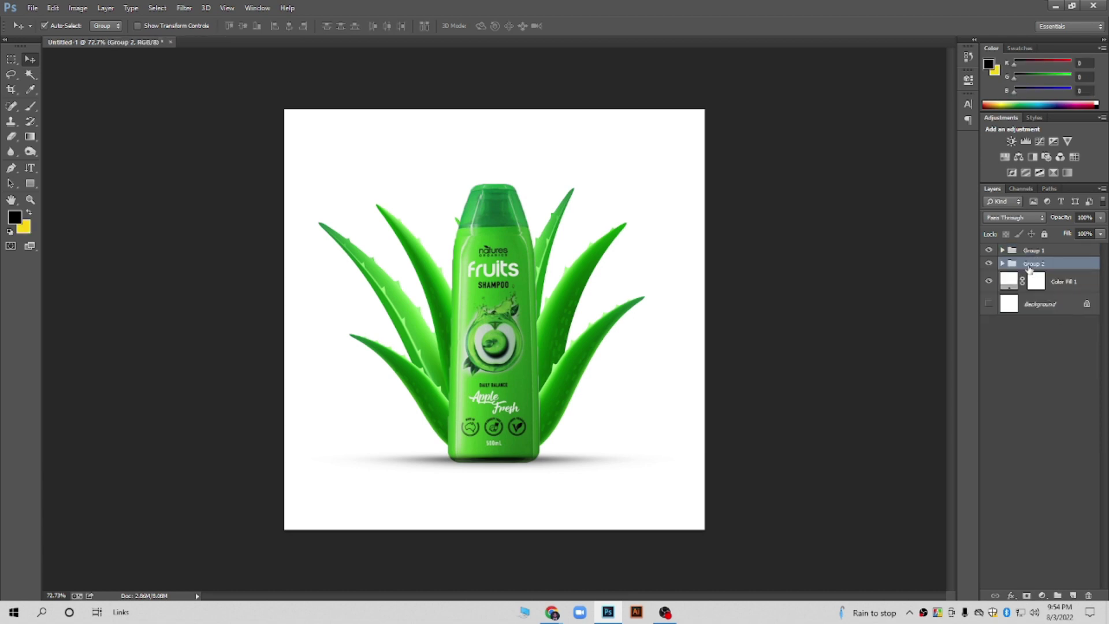
Rename the bottle group to 'bottle'
left_click(989, 250)
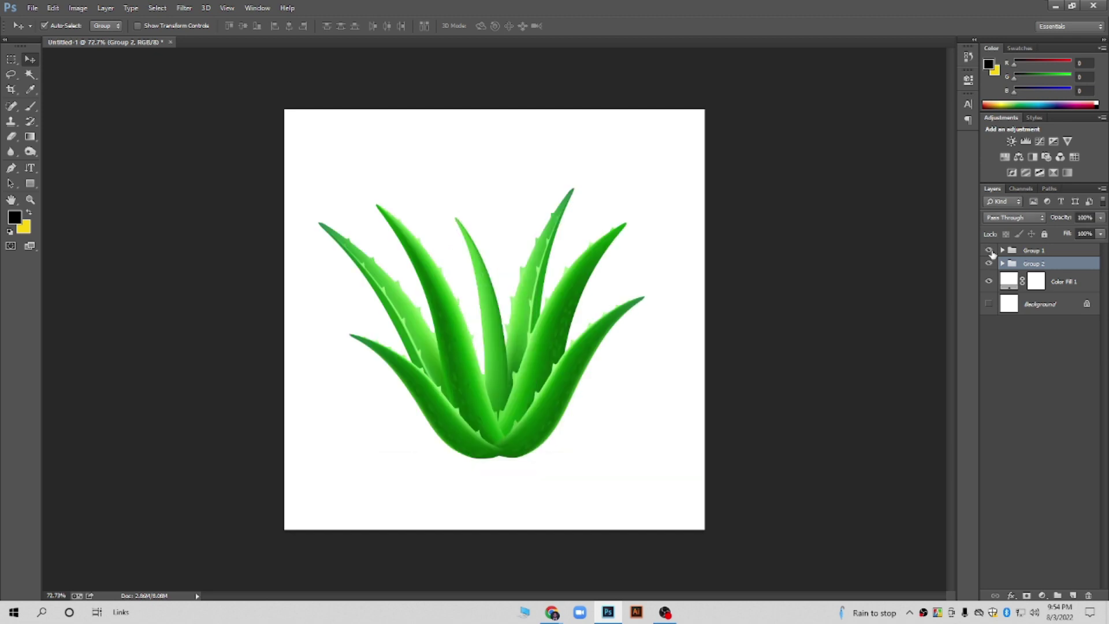
left_click(1037, 253)
left_click(990, 250)
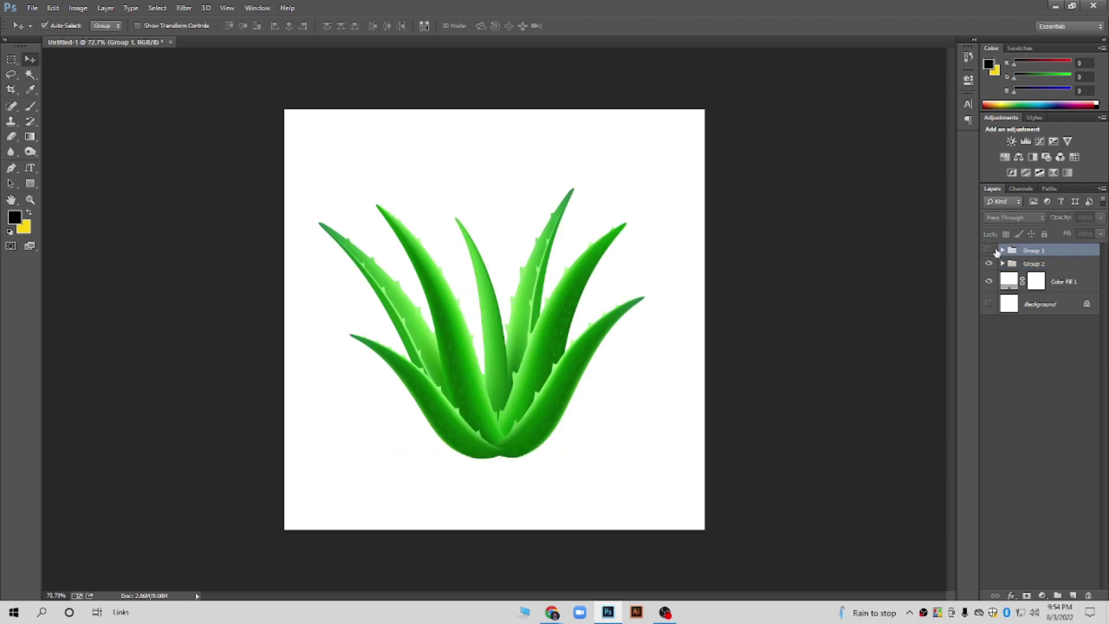
double_click(1034, 252)
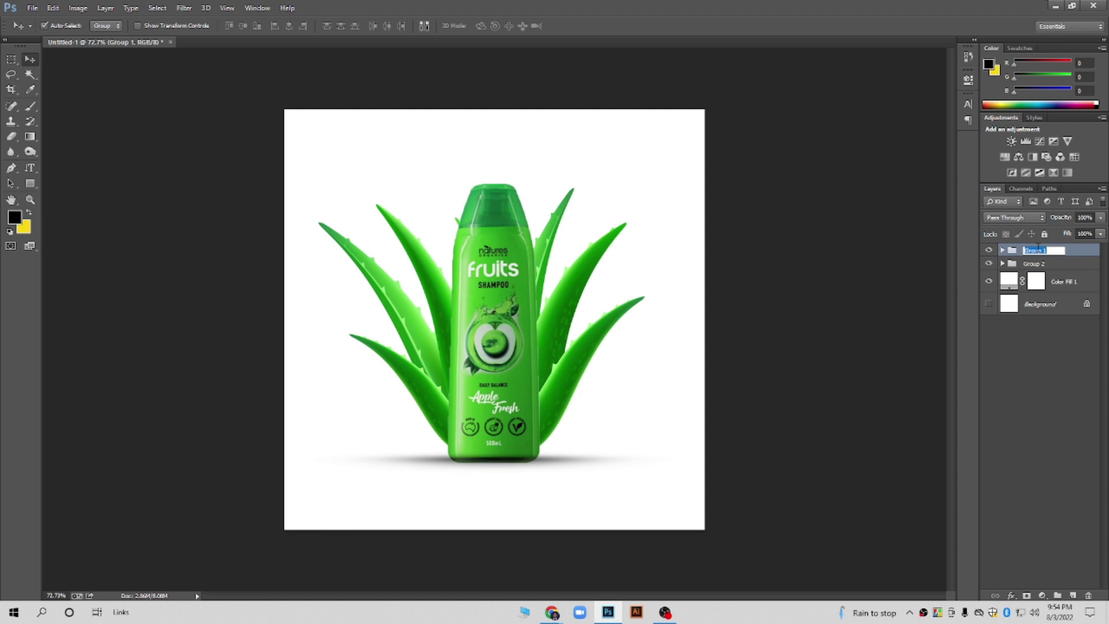
type("bo")
Rename the aloe group 'aloe vera' and the fill layer 'bg color'
mouse_move(553, 612)
left_click(488, 563)
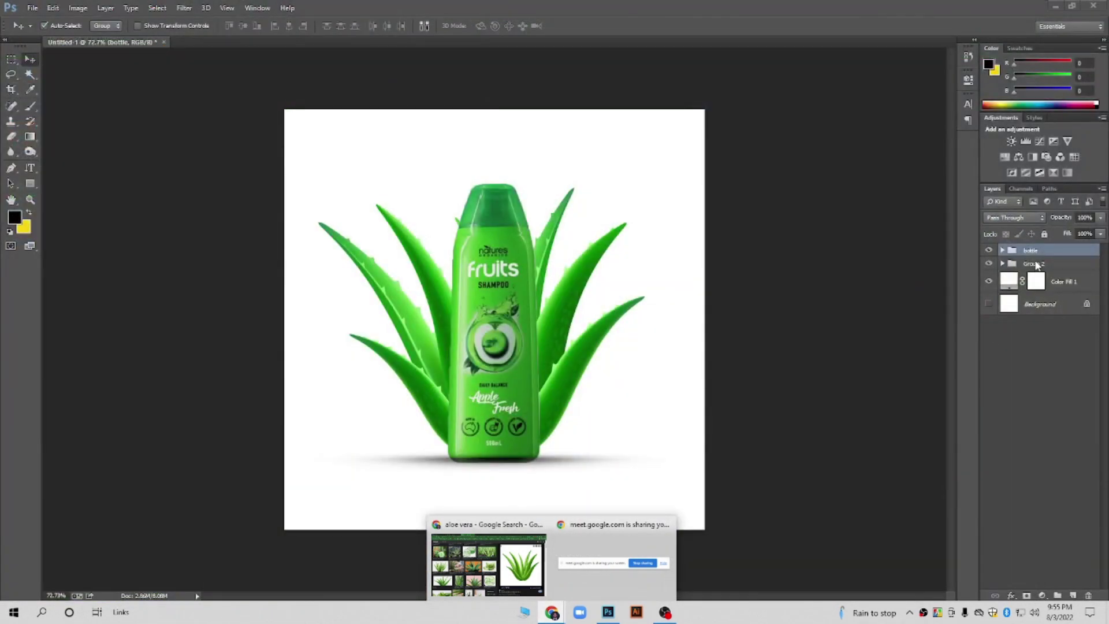
left_click(1034, 264)
double_click(1035, 264)
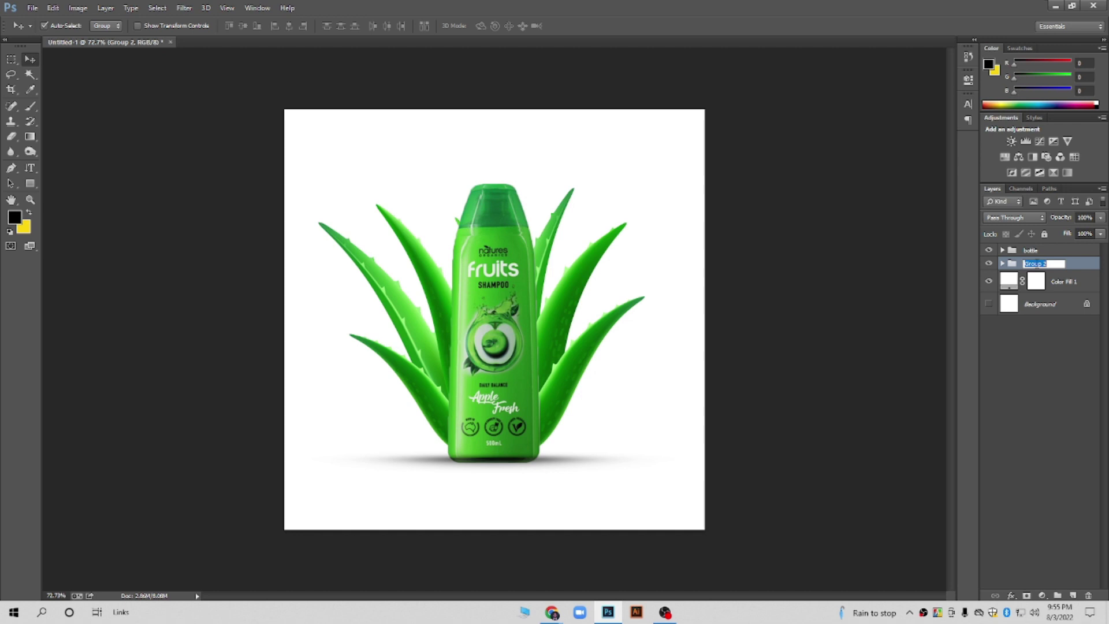
type("aloe vera")
key("Tab")
type("bg")
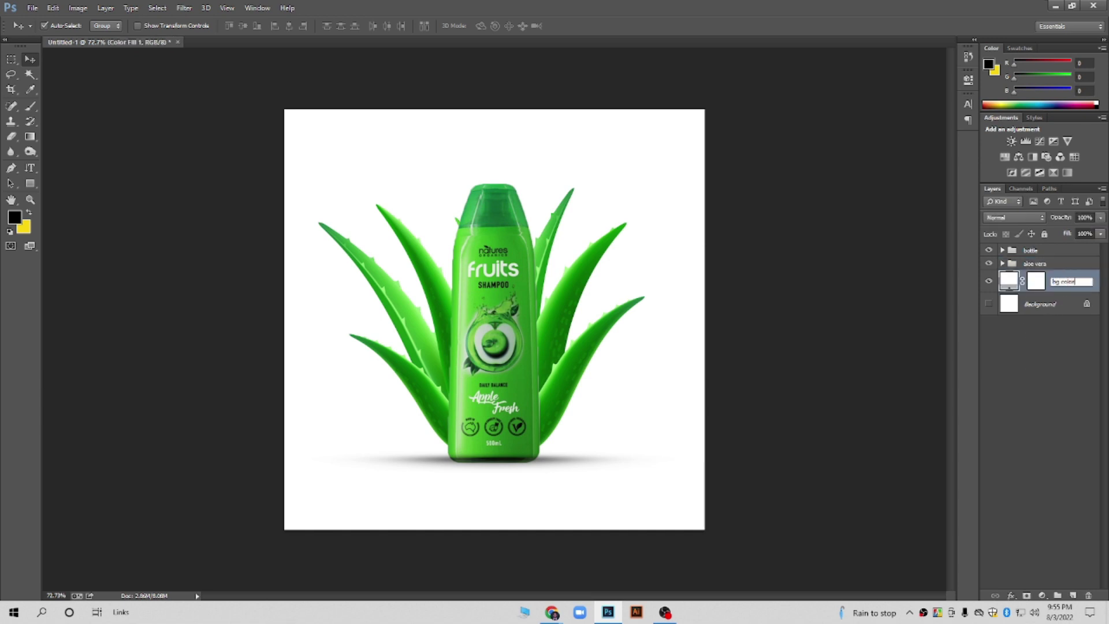
left_click(1044, 372)
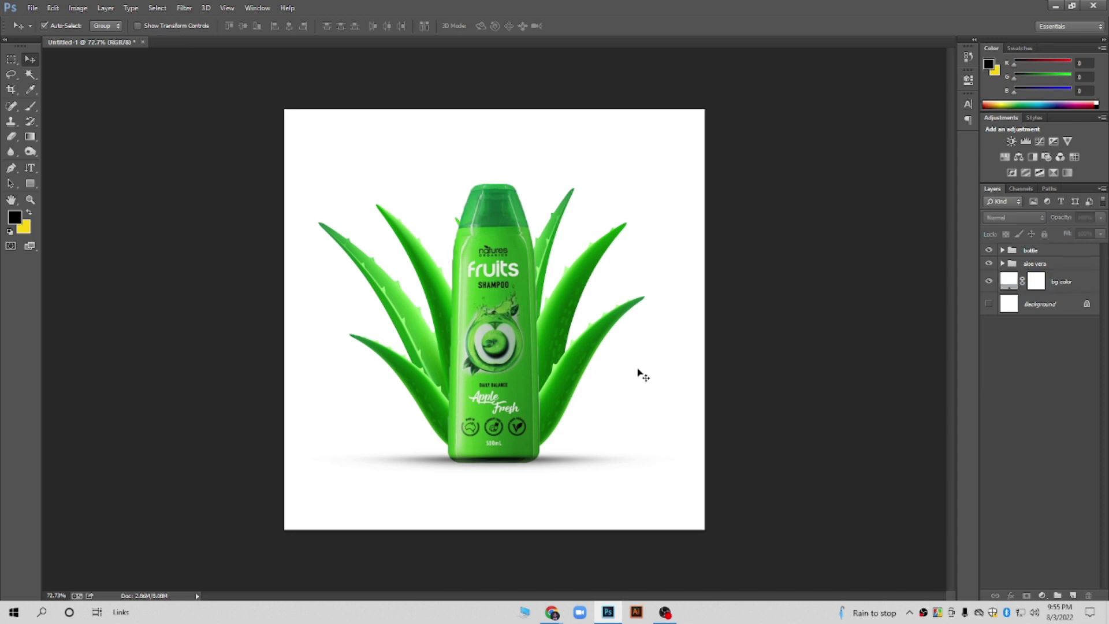
scroll(538, 445, "down", 2)
scroll(537, 445, "up", 1)
scroll(537, 445, "up", 2)
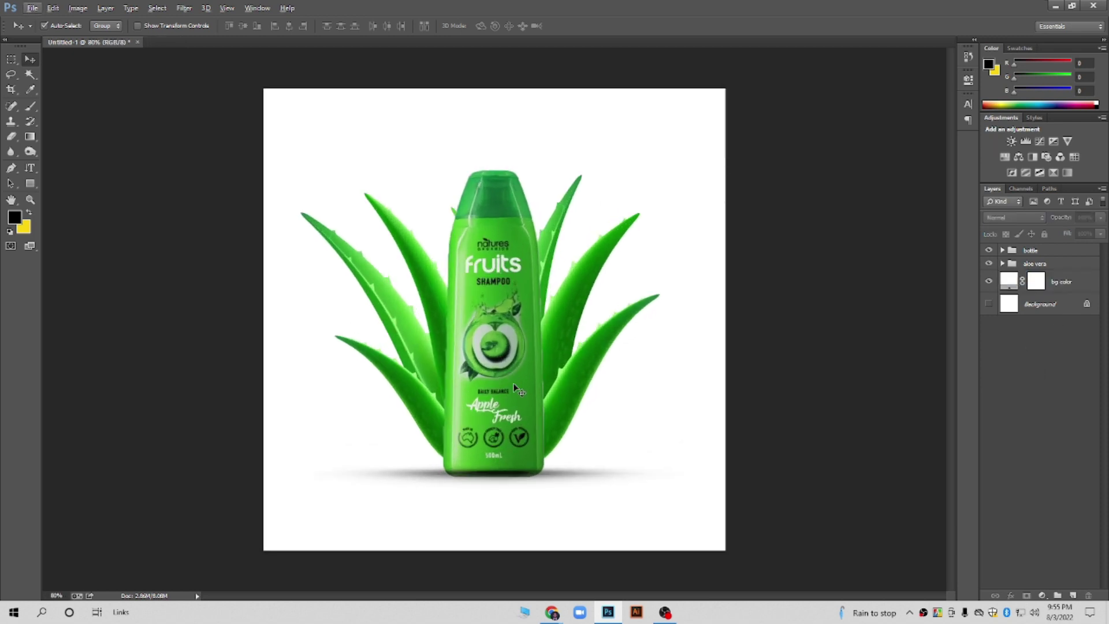
Search Google for 'geometric pattern' in the browser
left_click(511, 565)
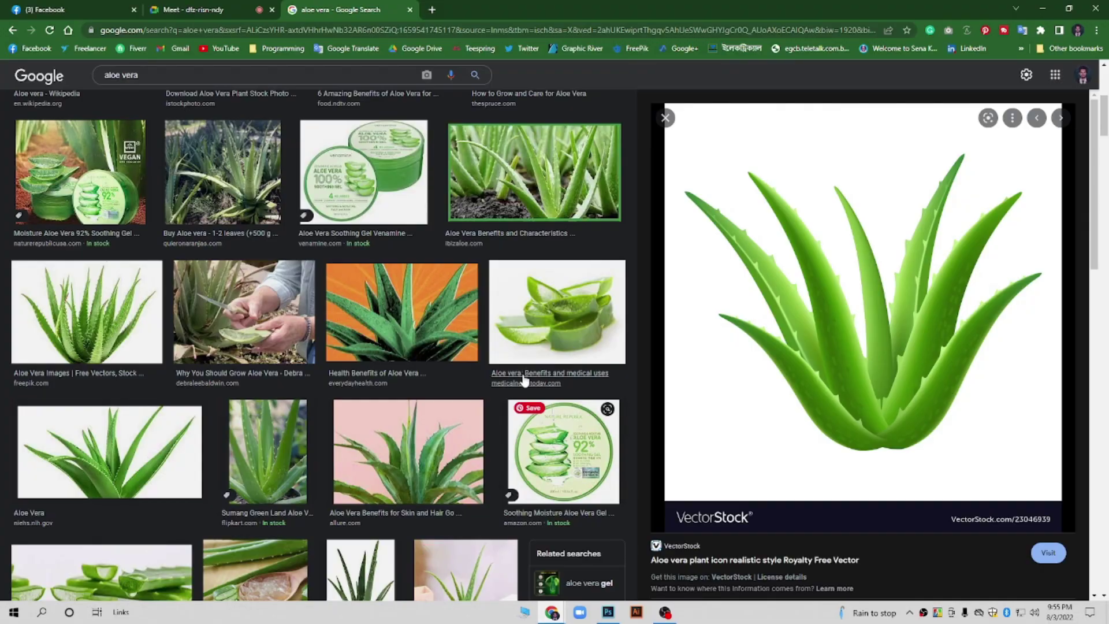
left_click(398, 33)
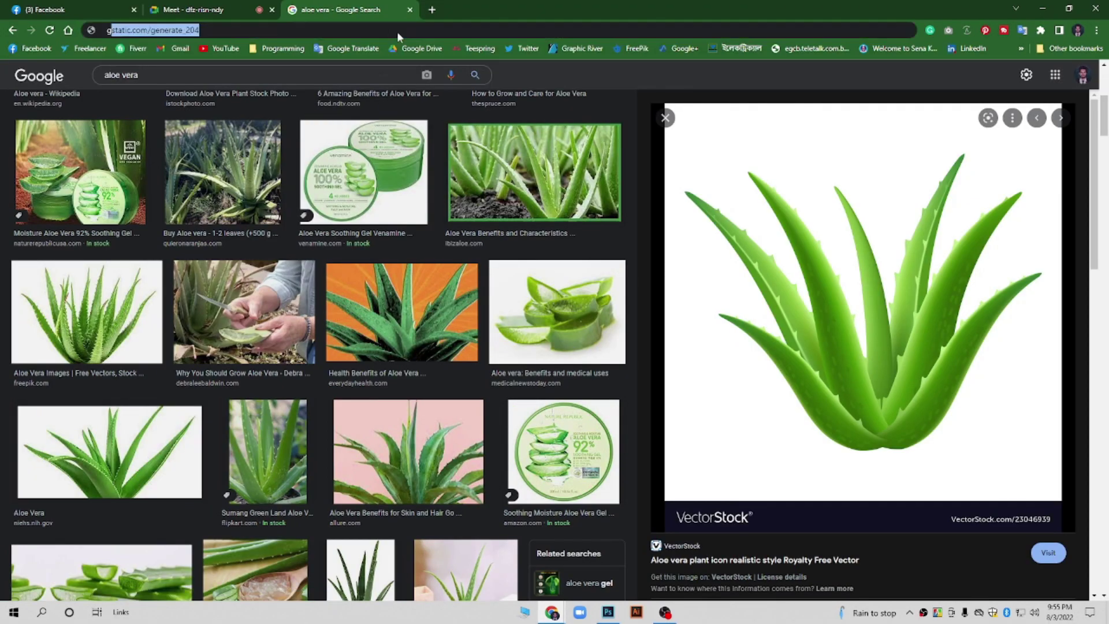
type("geo mat")
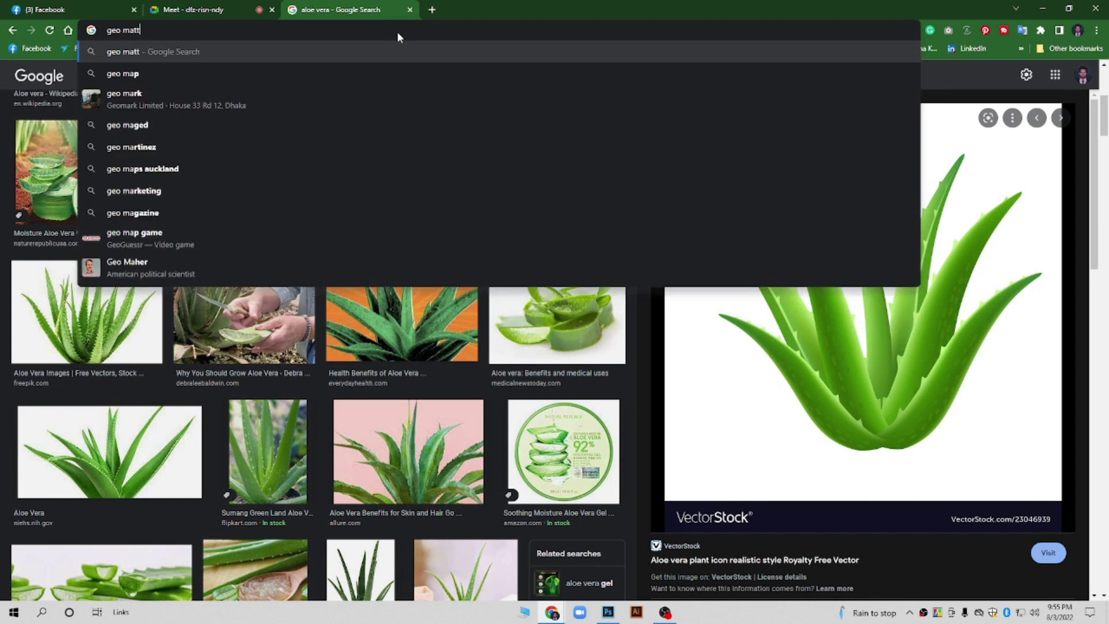
key("BackSpace")
key("BackSpace")
type("etri")
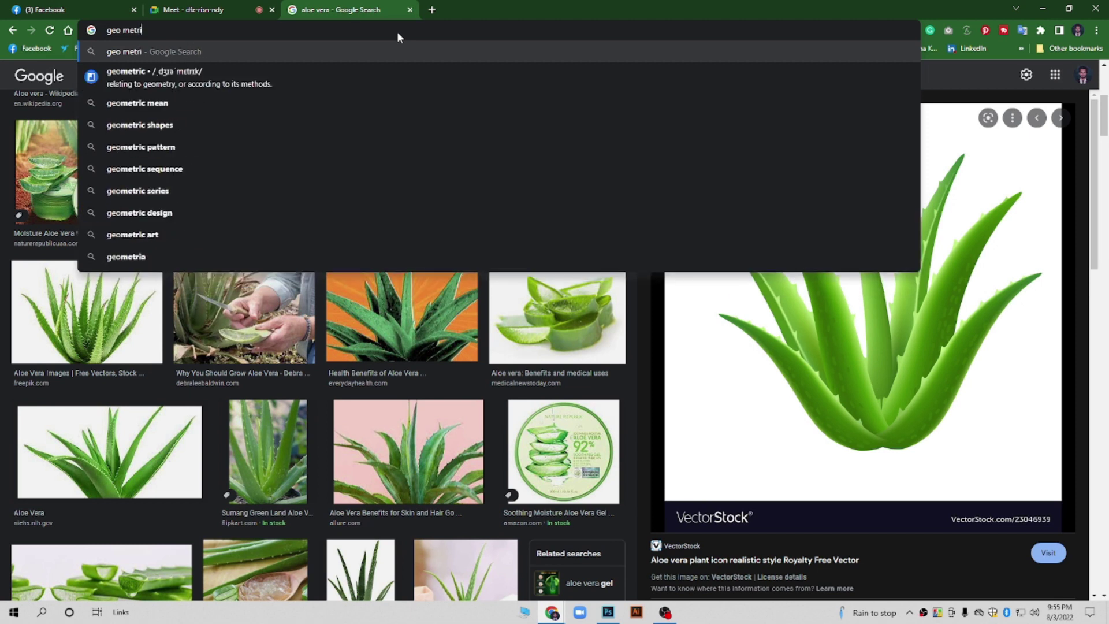
key("Down")
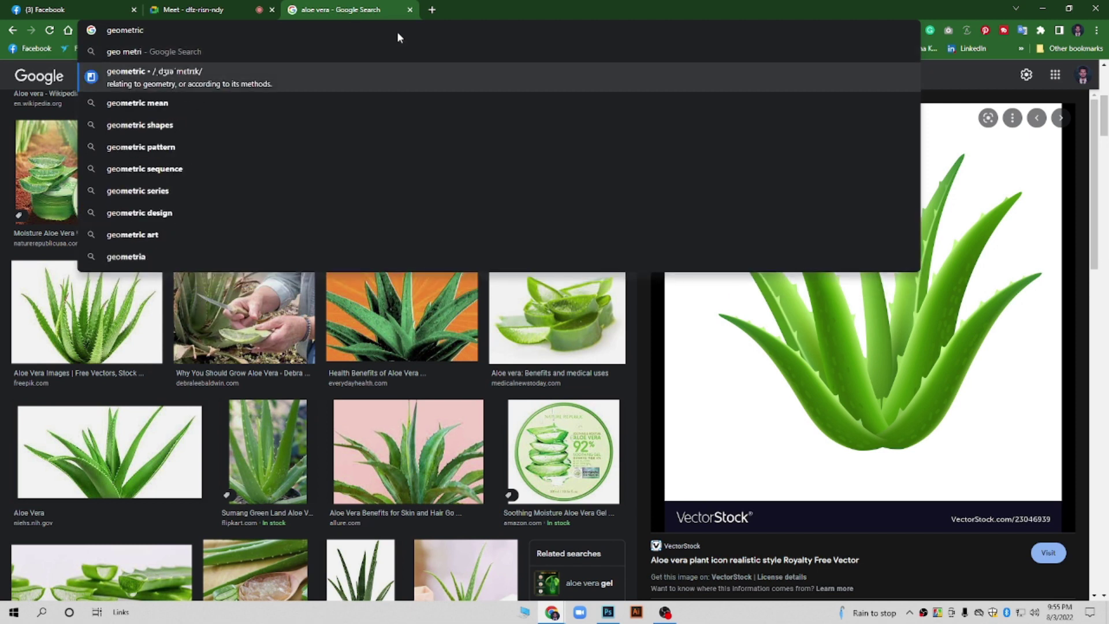
type(" pa")
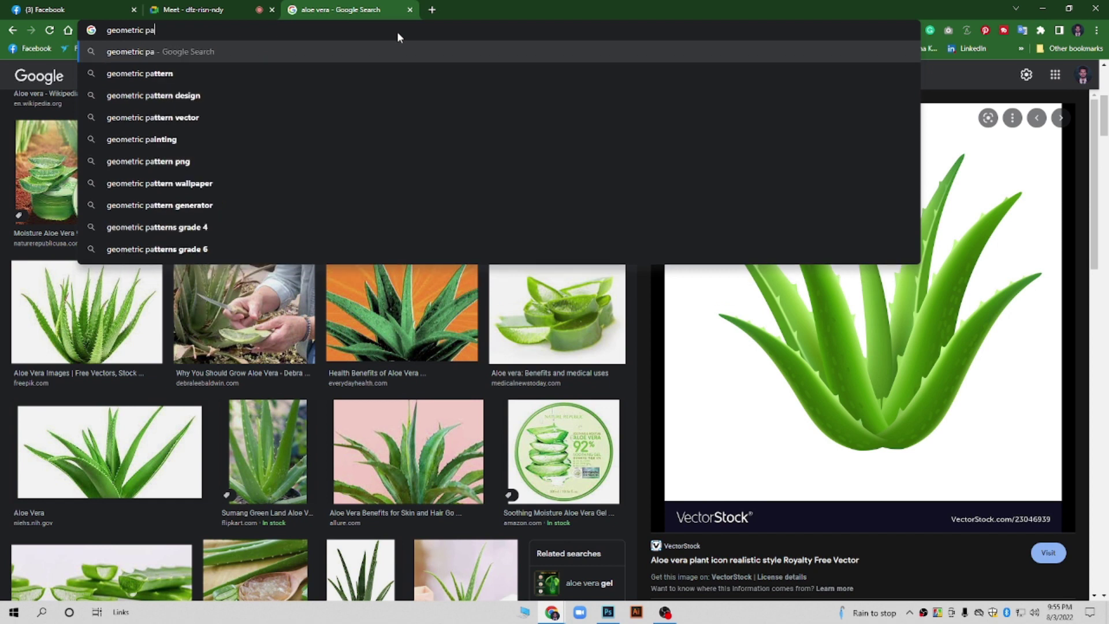
key("Down")
key("Return")
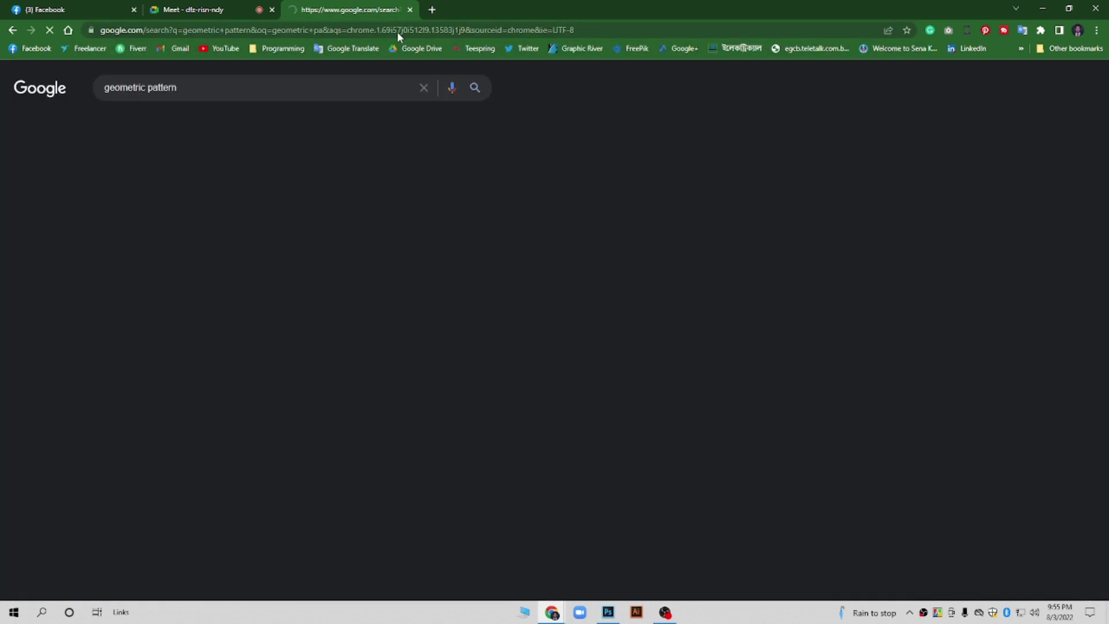
Show image results and preview the white triangle line pattern
left_click(162, 123)
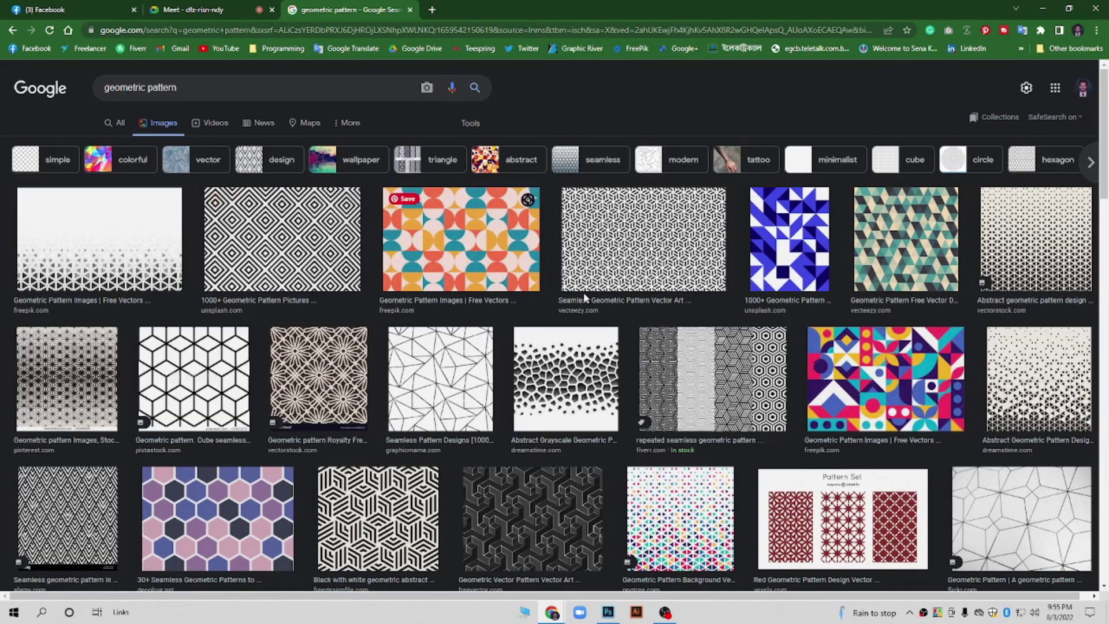
scroll(583, 292, "down", 2)
left_click(490, 243)
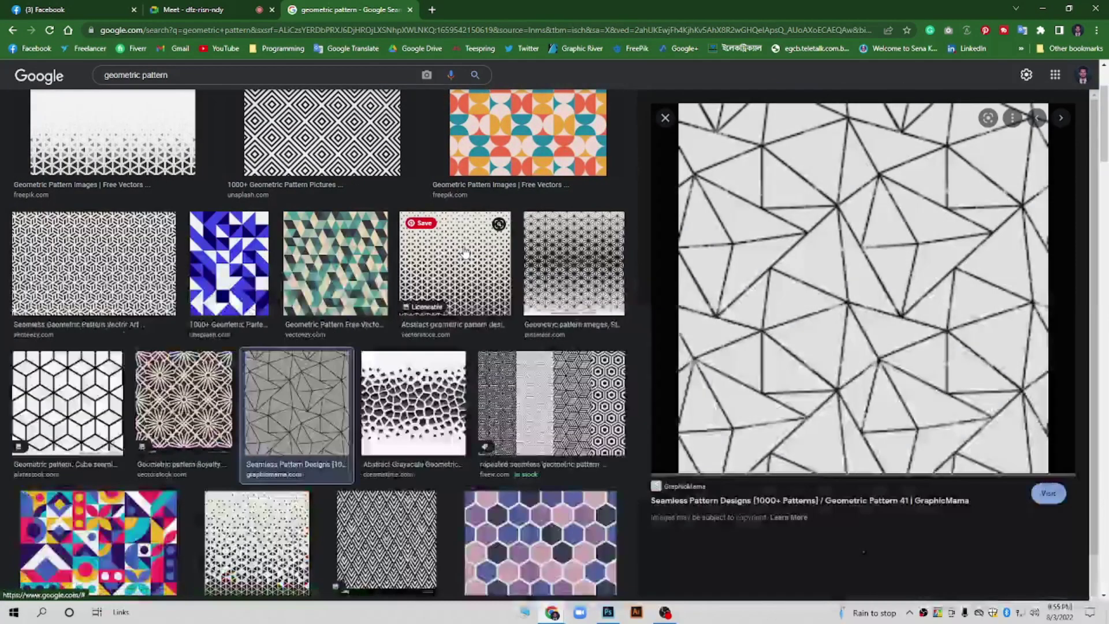
mouse_move(863, 289)
scroll(800, 275, "down", 5)
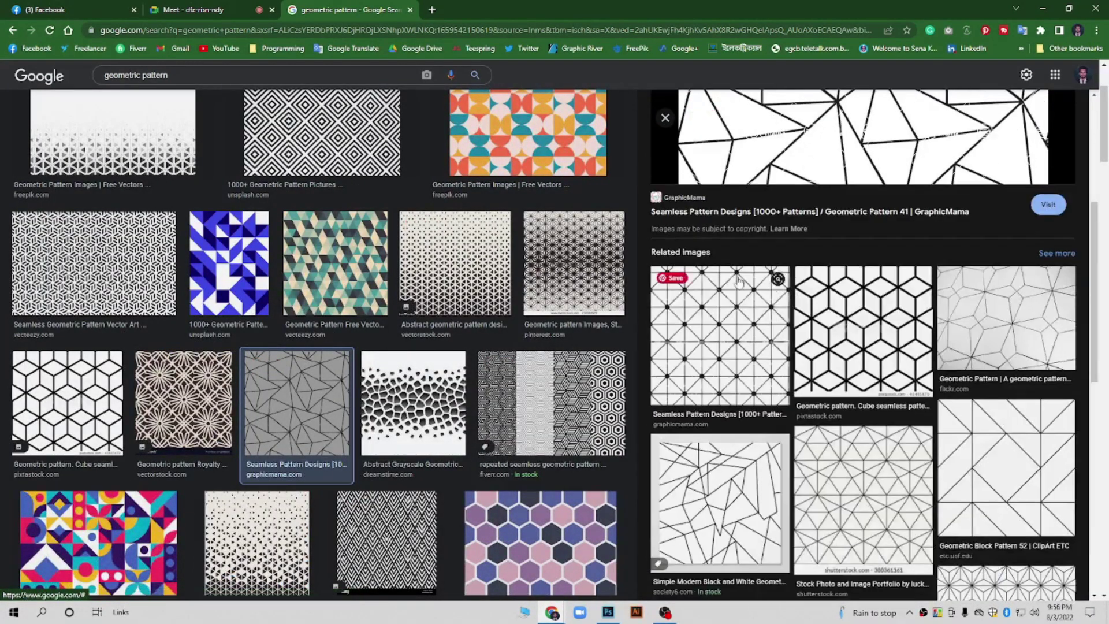
scroll(643, 386, "down", 5)
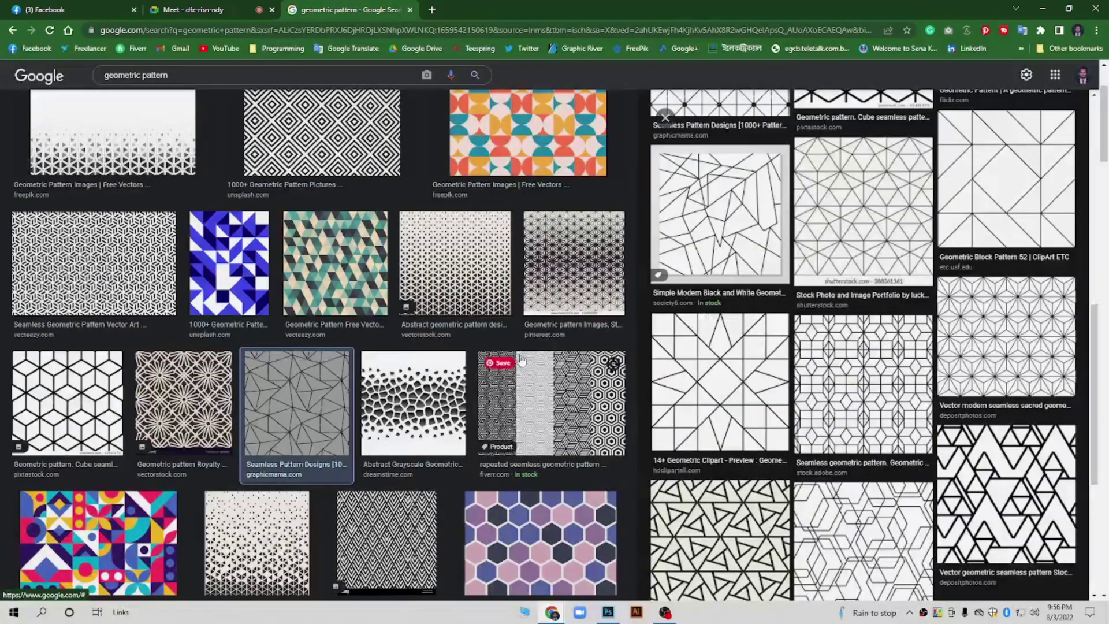
scroll(521, 357, "down", 6)
scroll(521, 358, "down", 4)
scroll(522, 357, "down", 5)
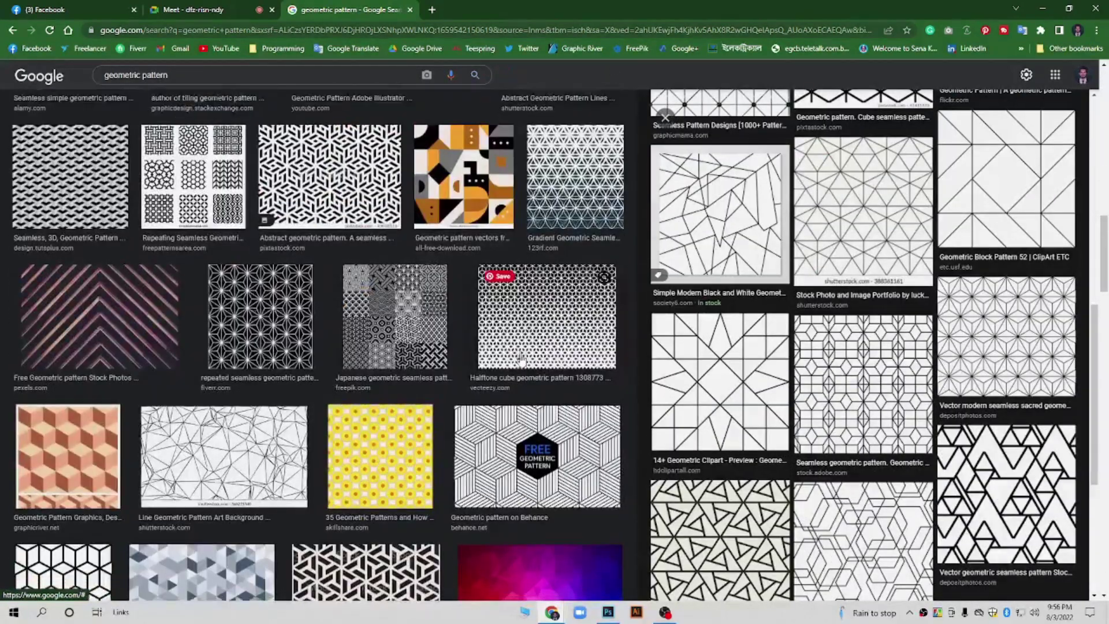
scroll(521, 358, "up", 1)
scroll(521, 358, "up", 7)
scroll(976, 303, "up", 10)
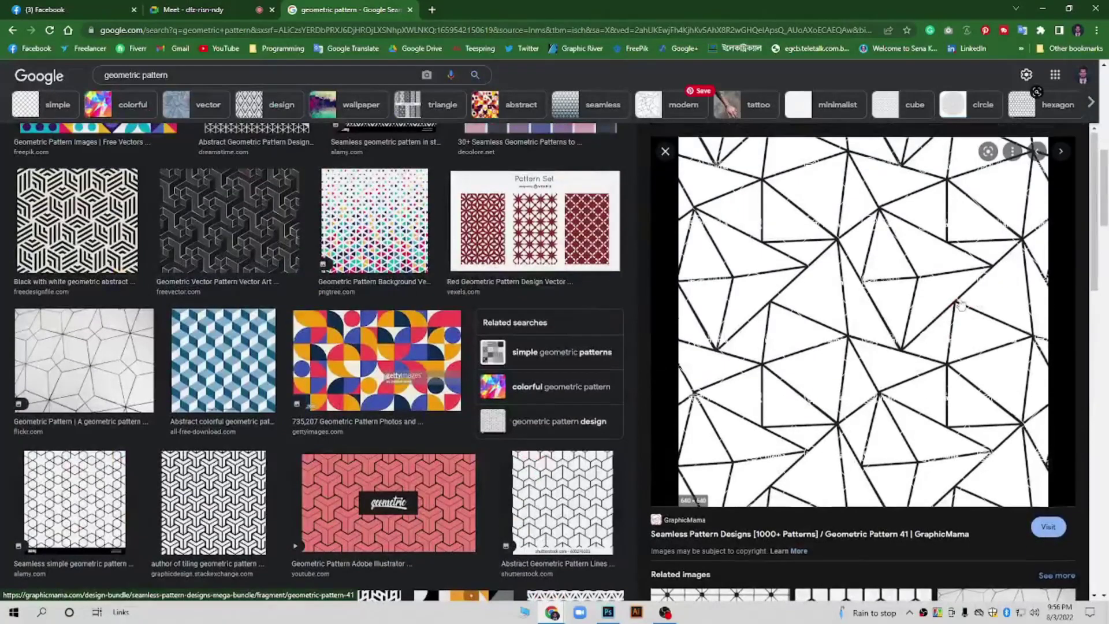
Copy the triangle pattern image and close the search tab
right_click(747, 274)
left_click(786, 408)
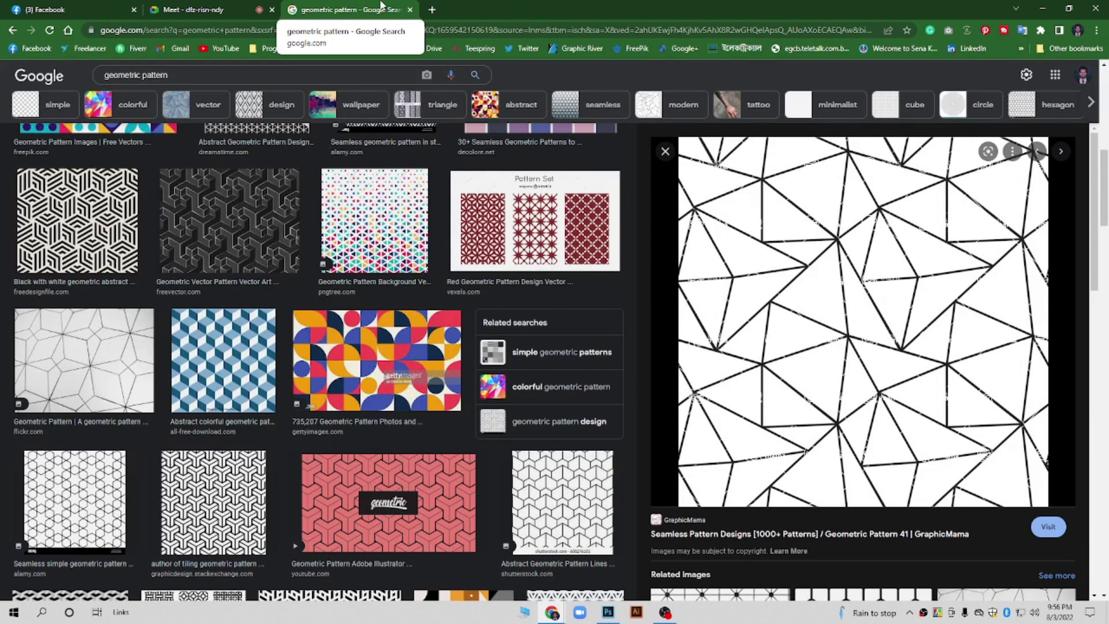
left_click(410, 9)
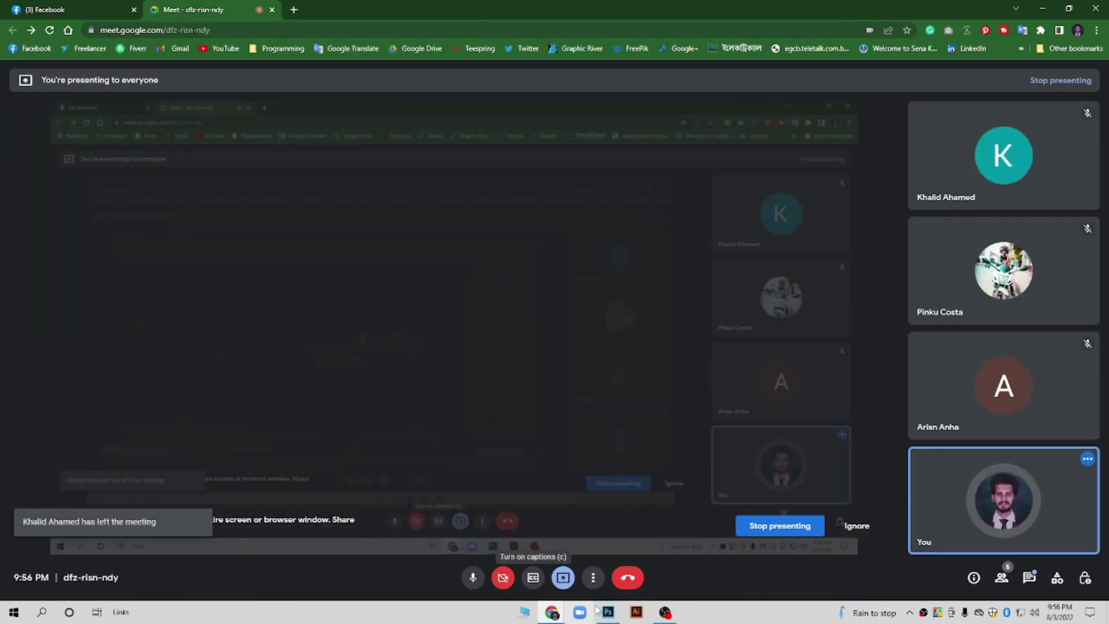
left_click(604, 611)
key("ctrl+v")
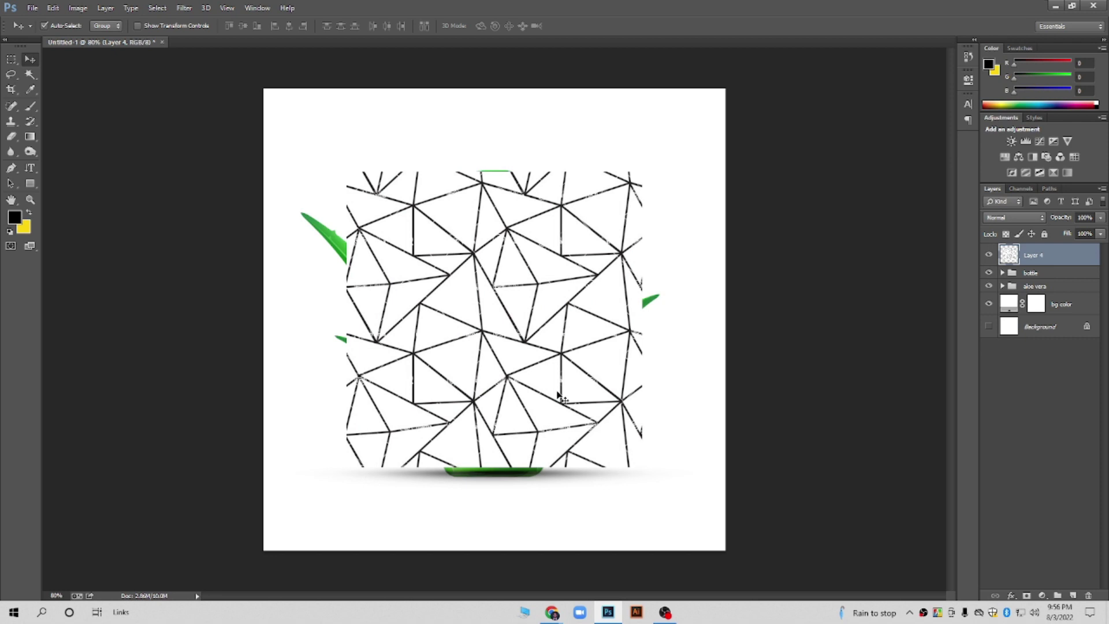
key("ctrl+t")
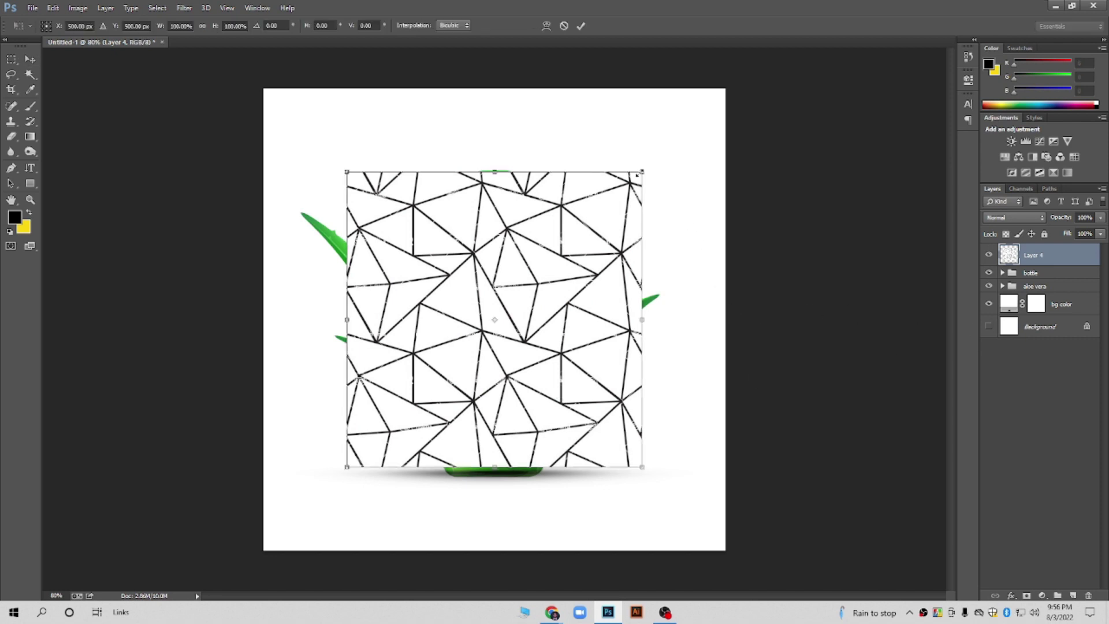
left_click_drag(639, 173, 746, 77)
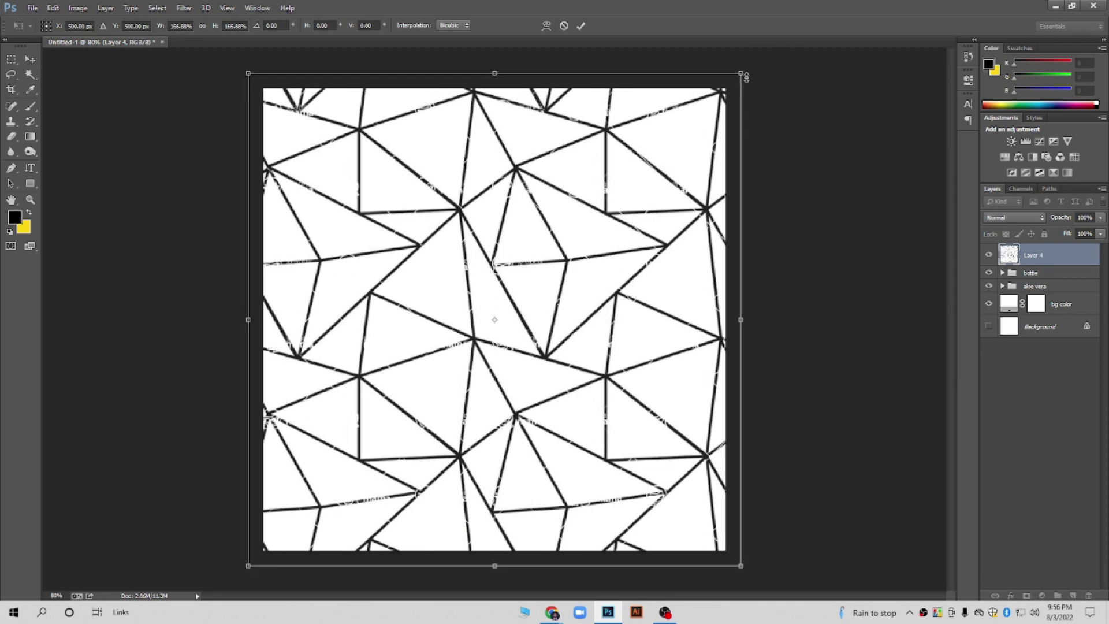
key("Return")
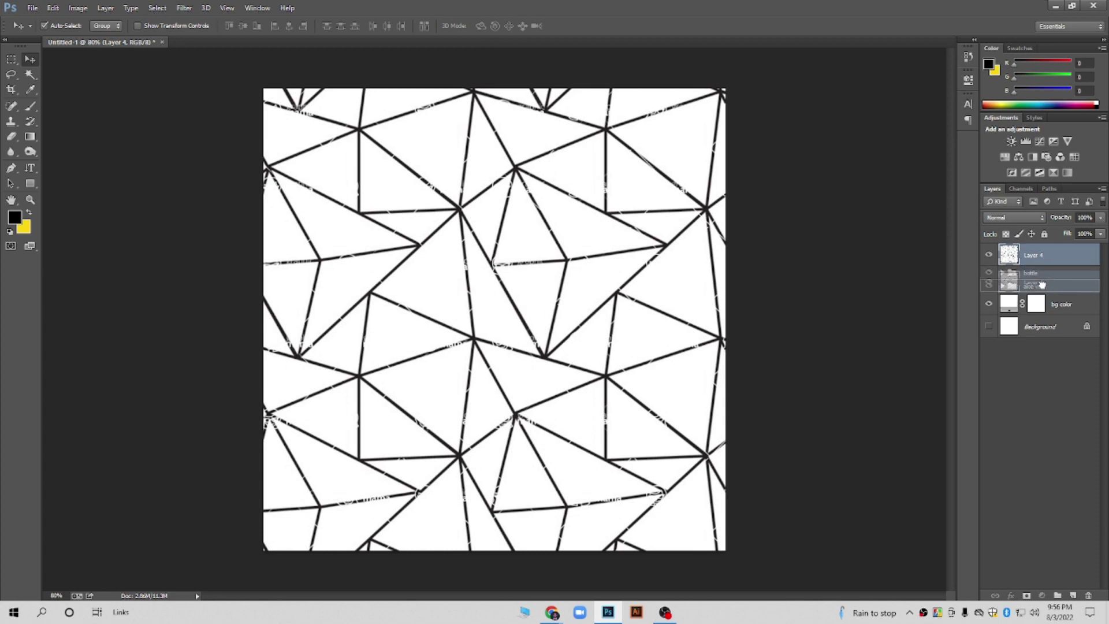
left_click_drag(1034, 255, 1035, 287)
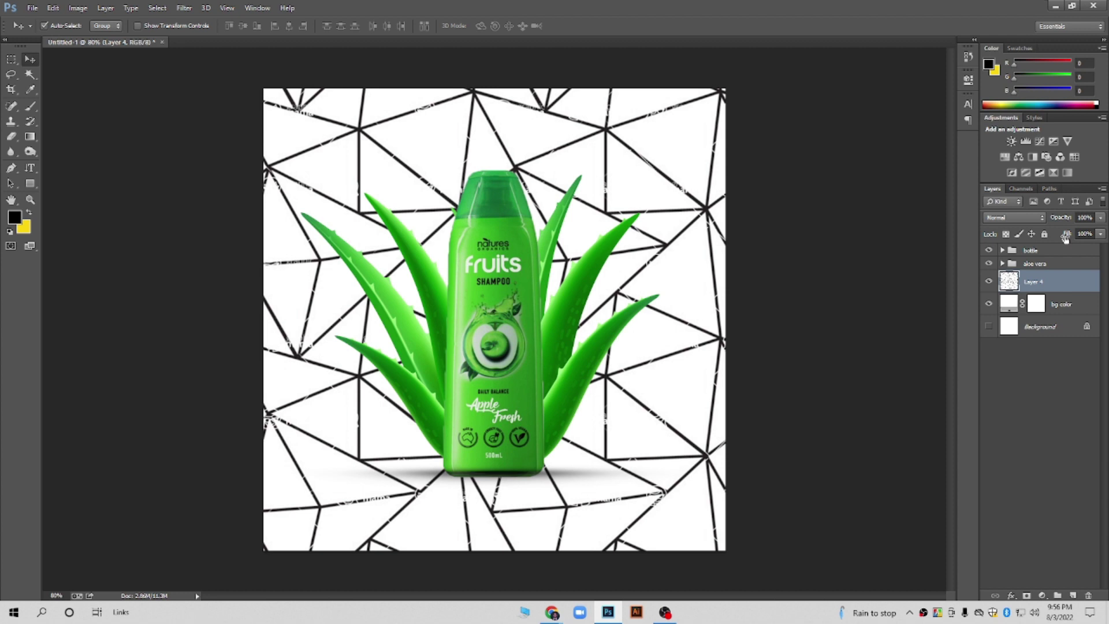
left_click(1100, 234)
left_click_drag(1073, 233, 1044, 232)
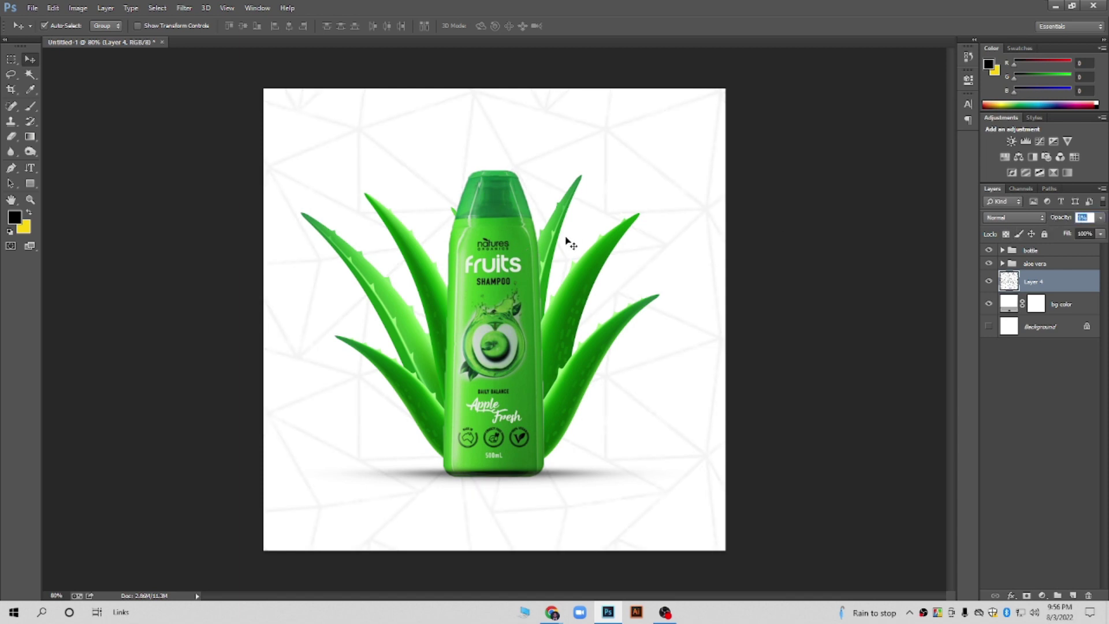
scroll(621, 197, "down", 3)
left_click(656, 339)
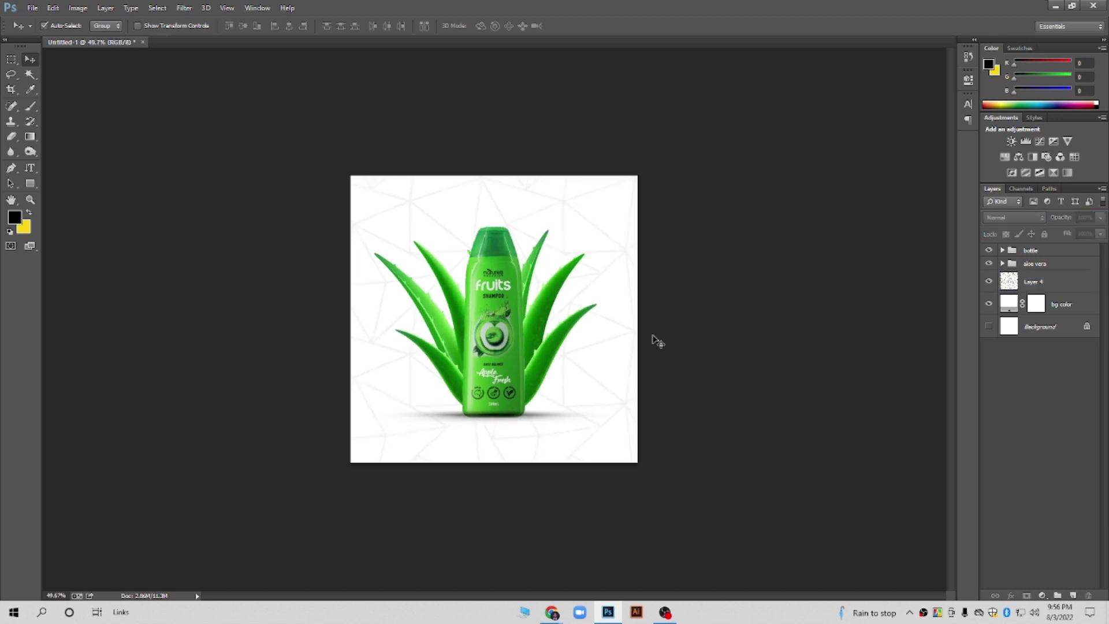
scroll(653, 354, "up", 2)
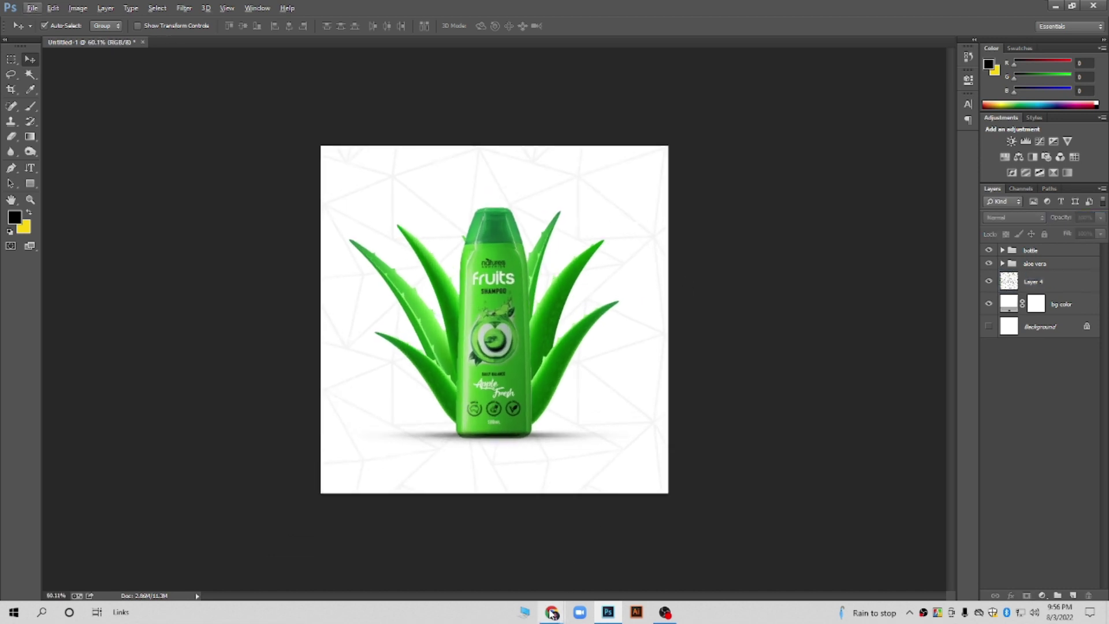
mouse_move(552, 613)
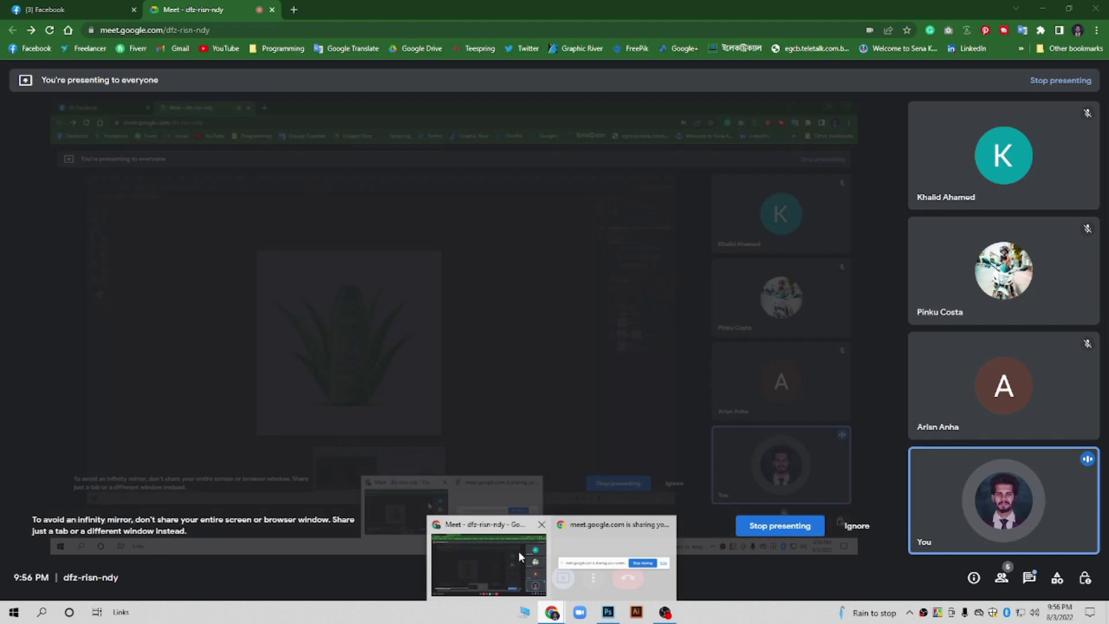
Search for 'floral pattern' in a new browser tab
left_click(518, 550)
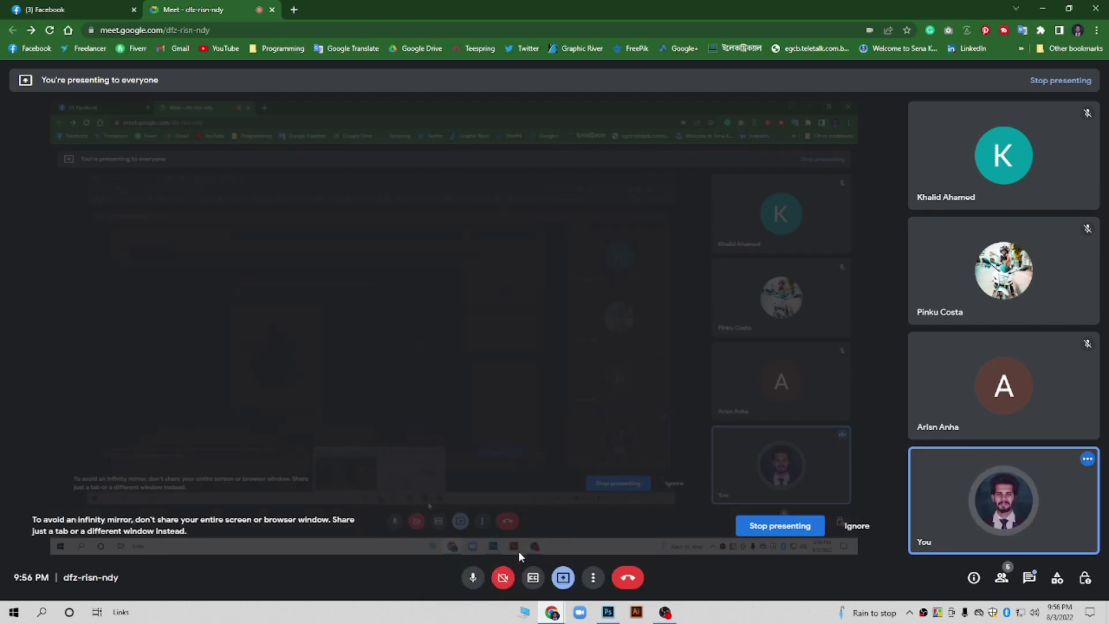
left_click(294, 10)
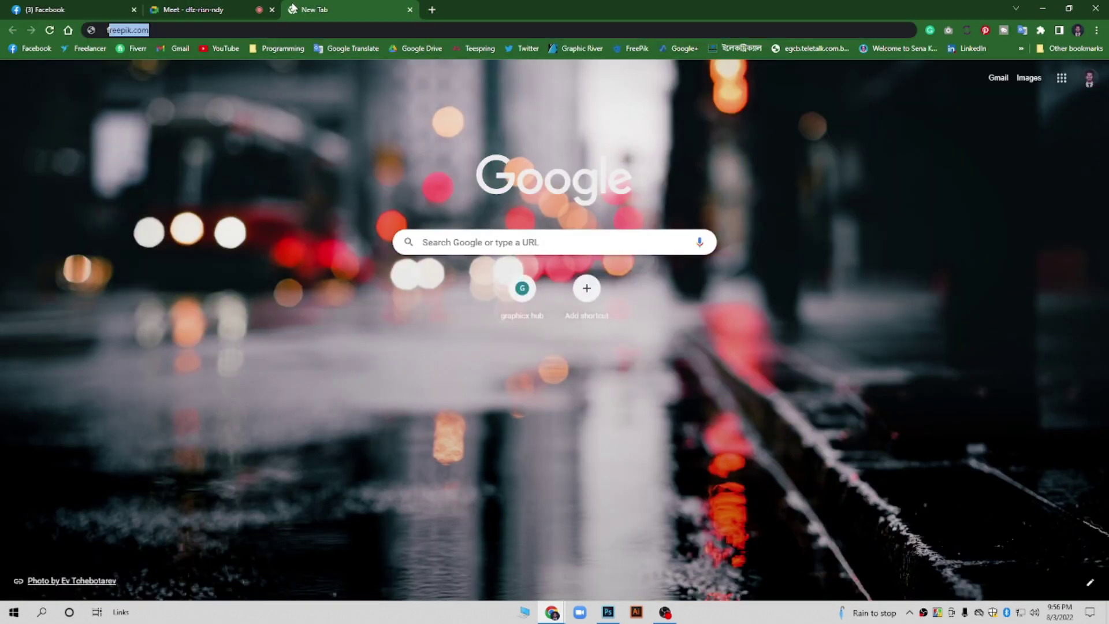
type("floral b")
key("BackSpace")
type("pa")
key("Down")
key("Return")
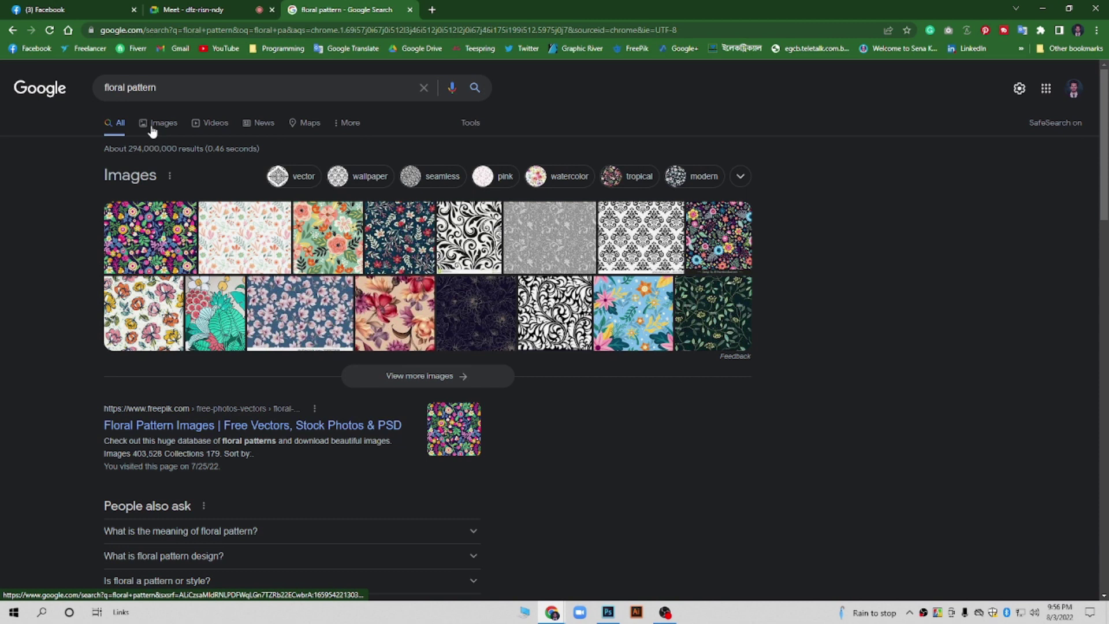
Refine the query to 'simple floral pattern' and browse the image results
left_click(198, 92)
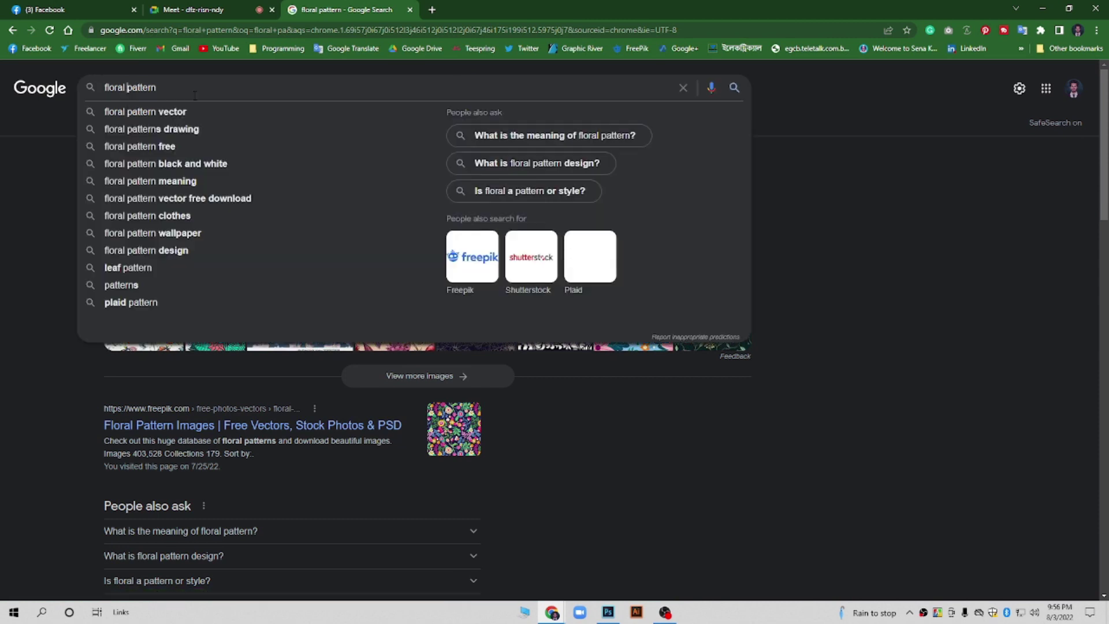
type("simle")
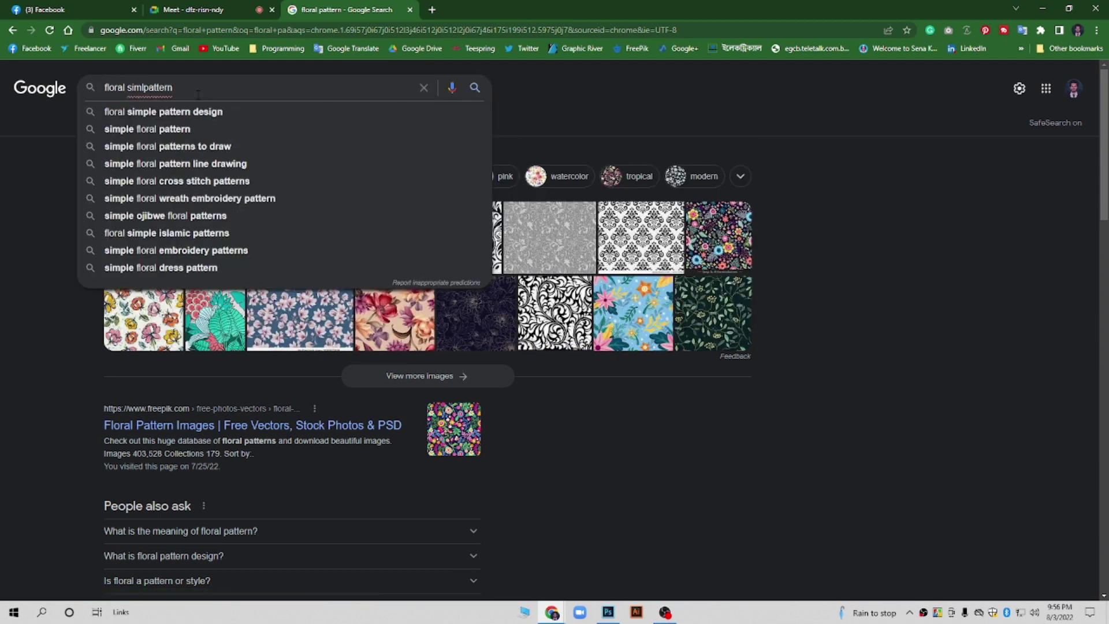
key("BackSpace")
key("BackSpace")
key("BackSpace")
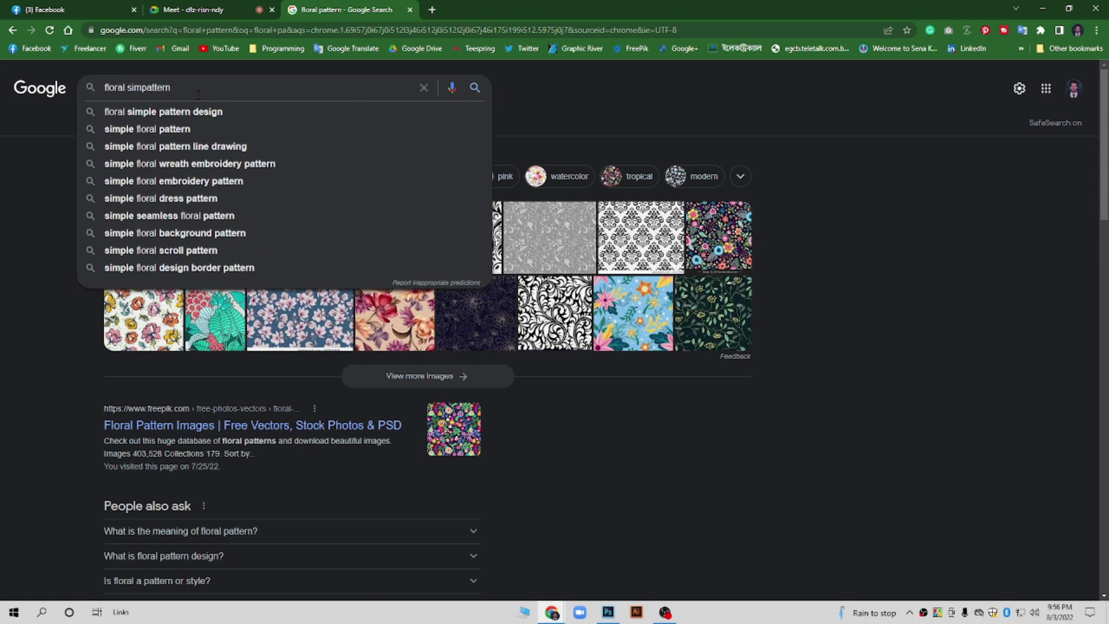
left_click(186, 129)
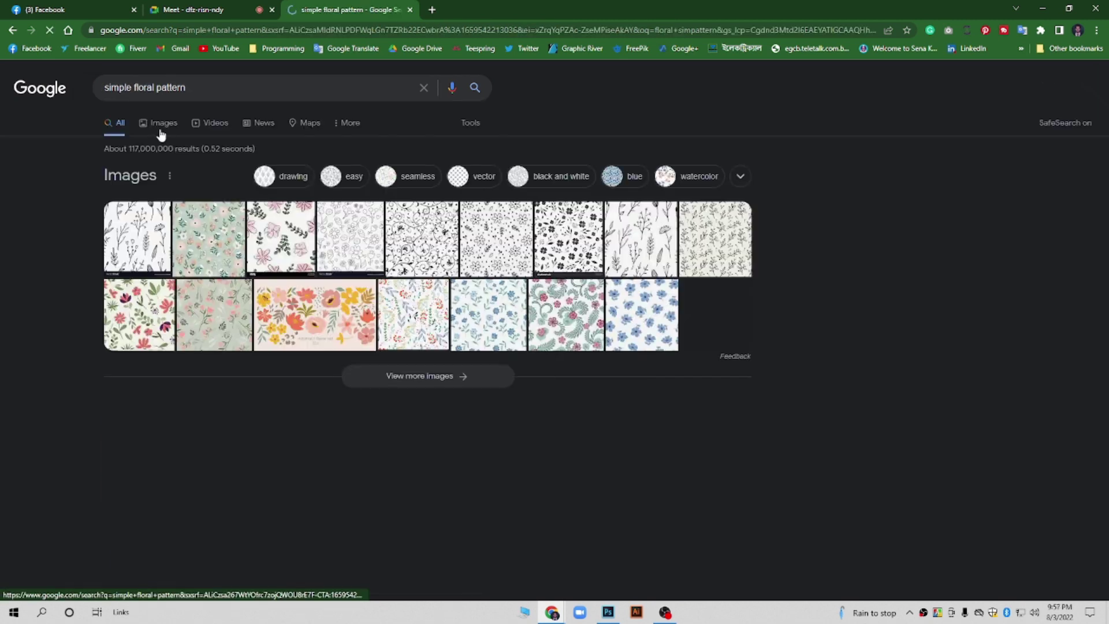
left_click(157, 129)
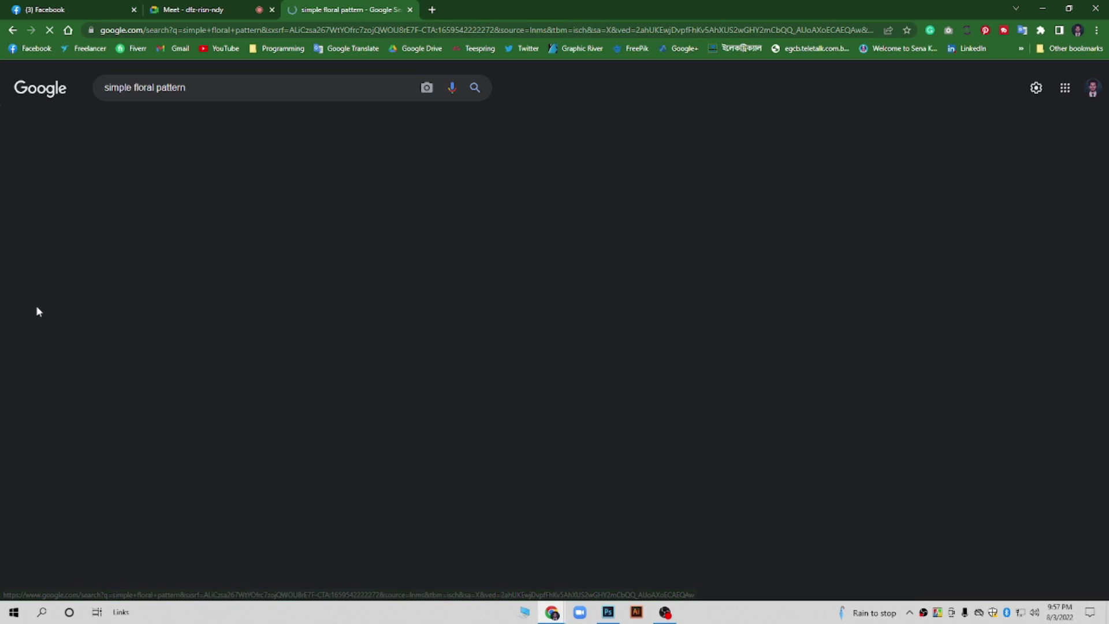
scroll(117, 158, "down", 7)
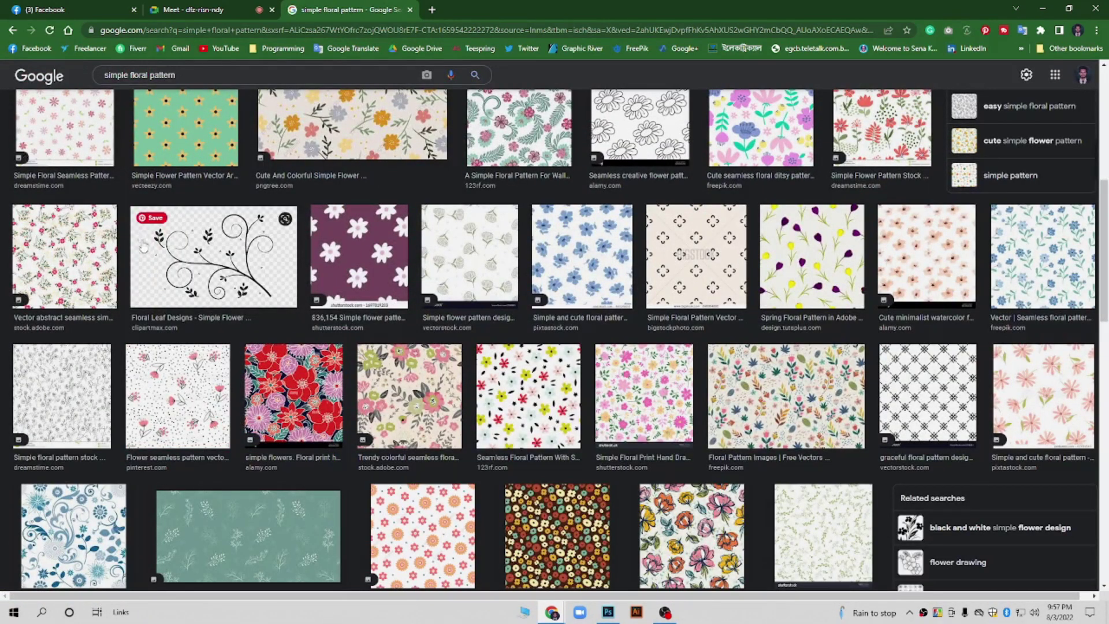
scroll(141, 239, "down", 7)
scroll(141, 240, "up", 7)
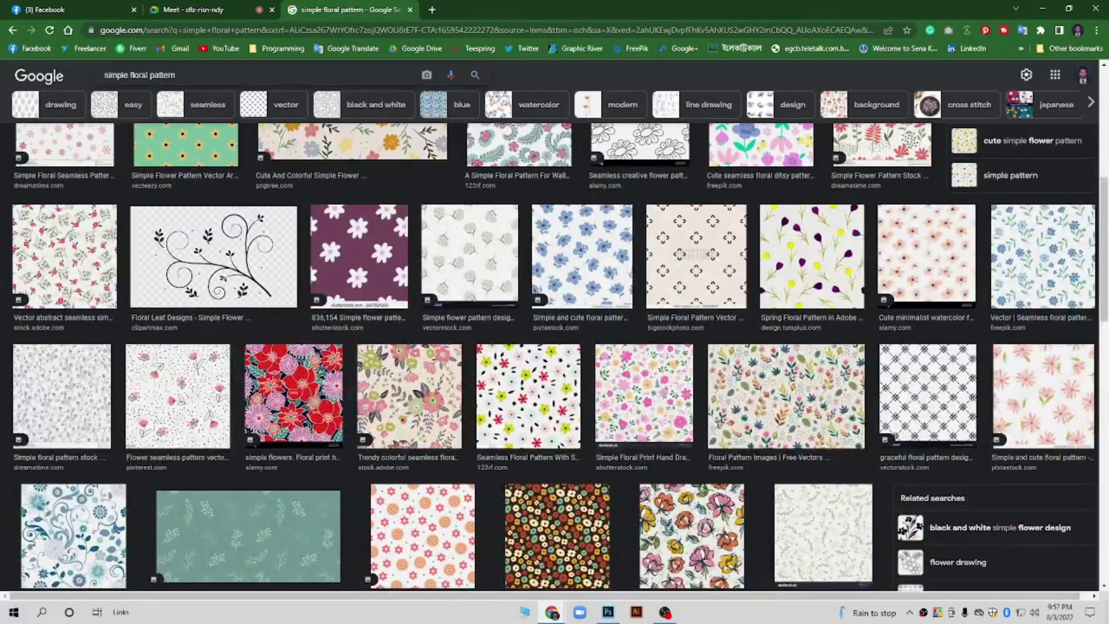
Search 'one line floral pattern' and copy the rose line-art image
double_click(128, 75)
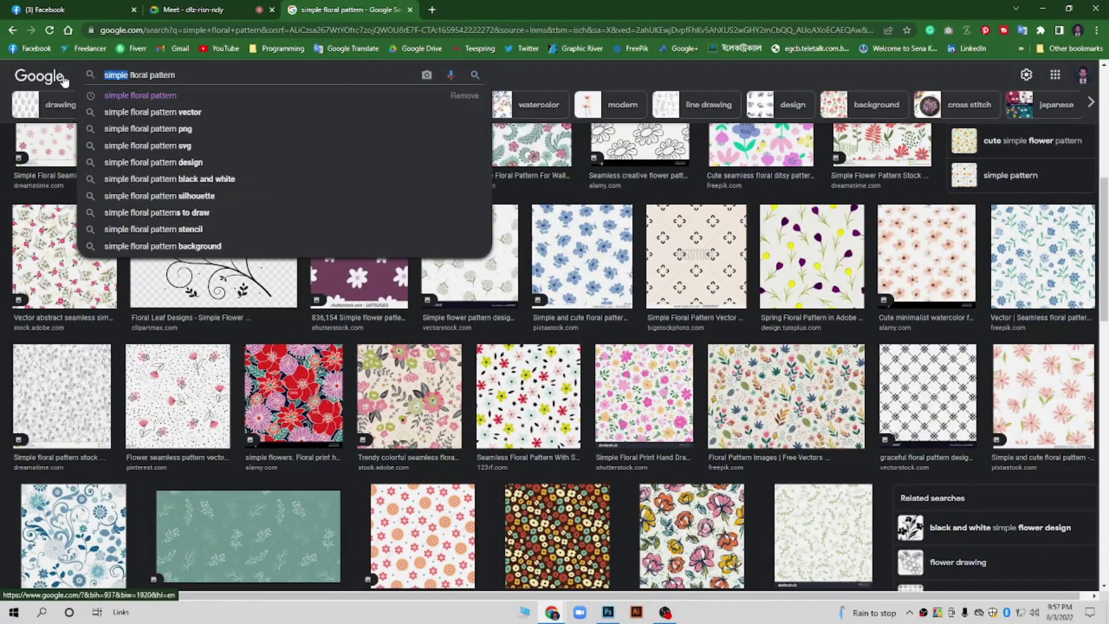
type("one line")
key("Return")
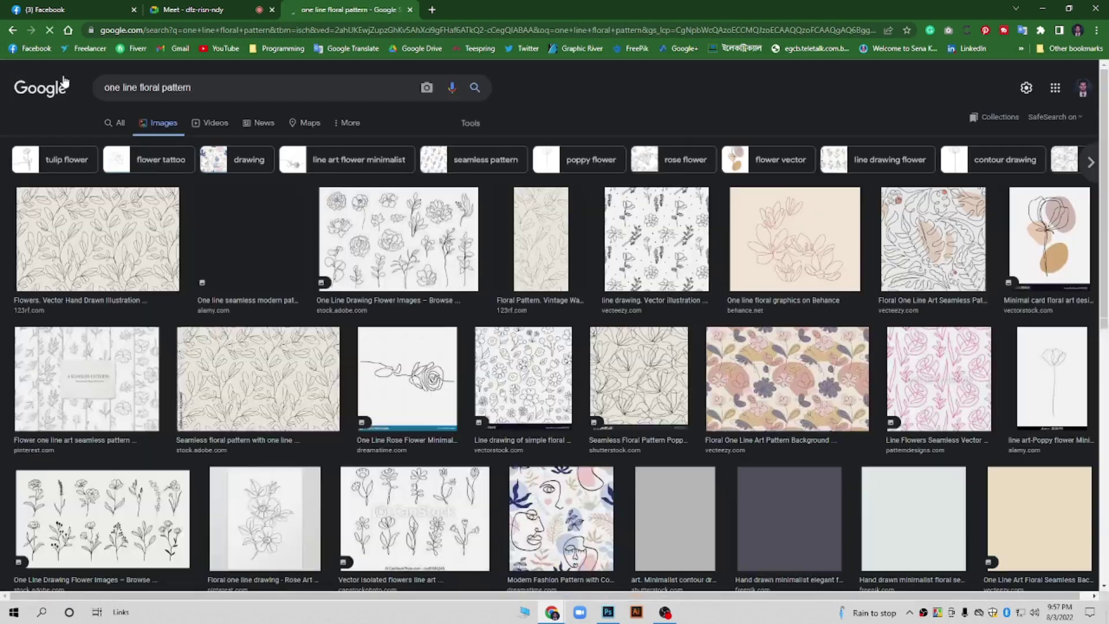
mouse_move(1049, 238)
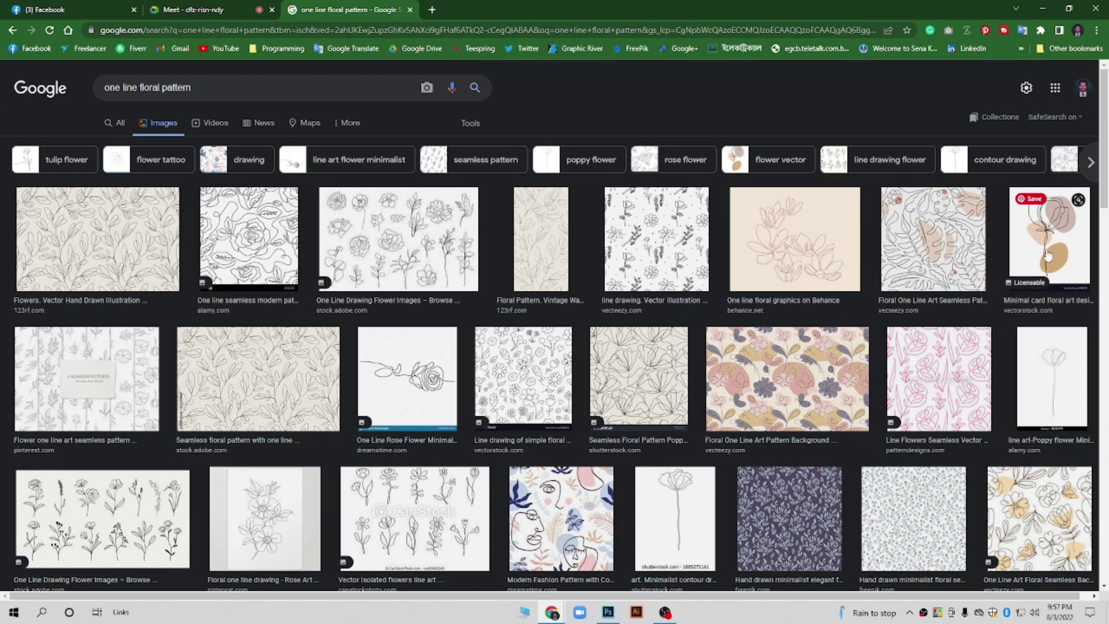
scroll(945, 242, "down", 5)
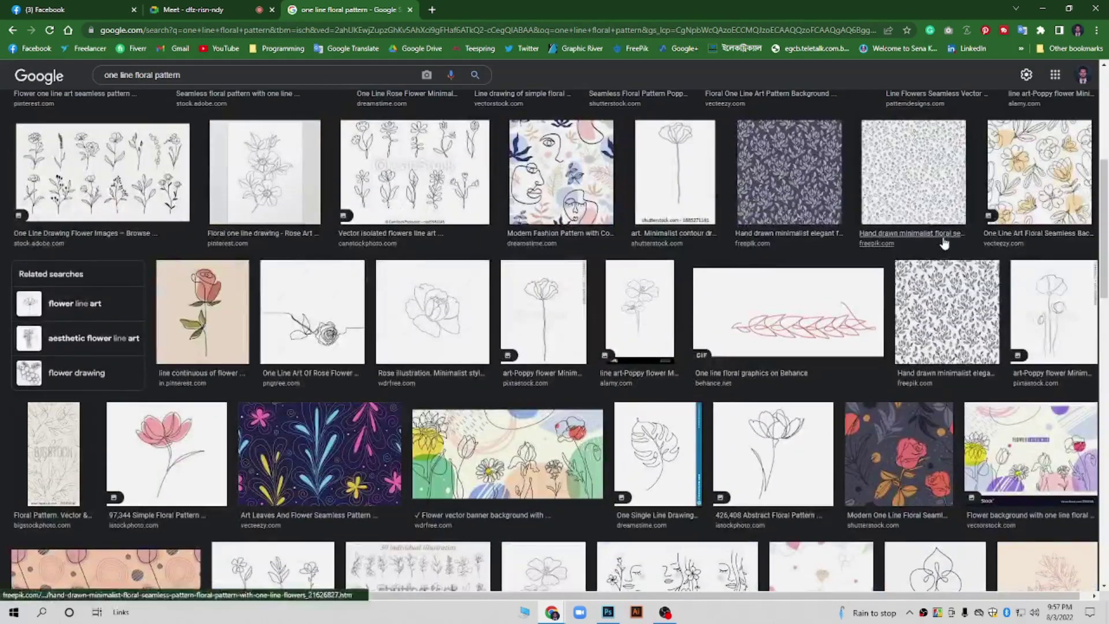
scroll(944, 243, "up", 5)
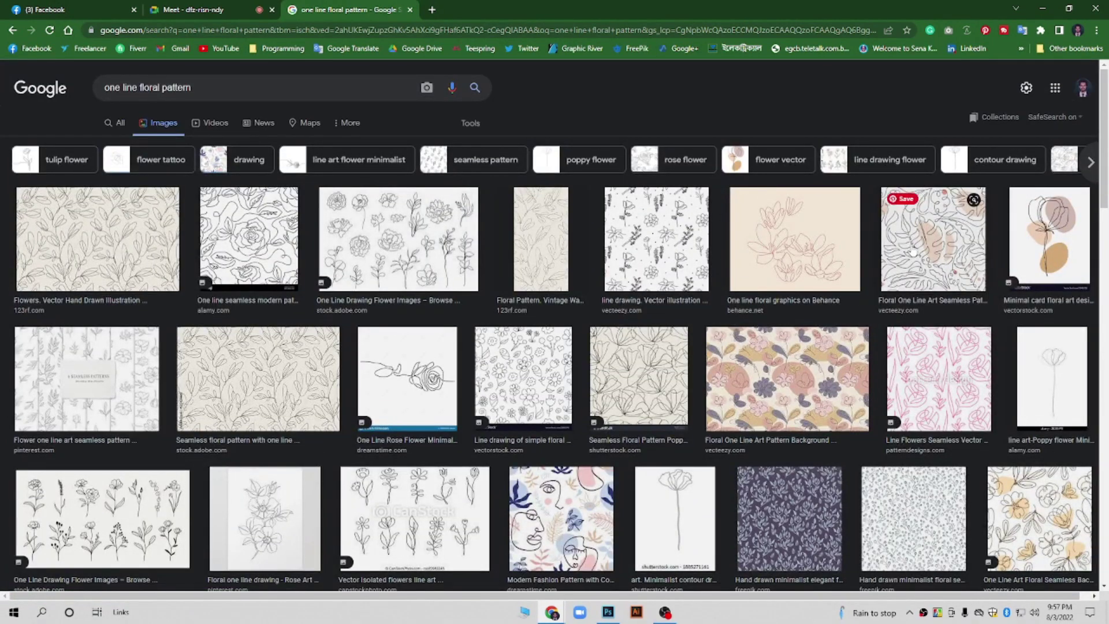
left_click(254, 246)
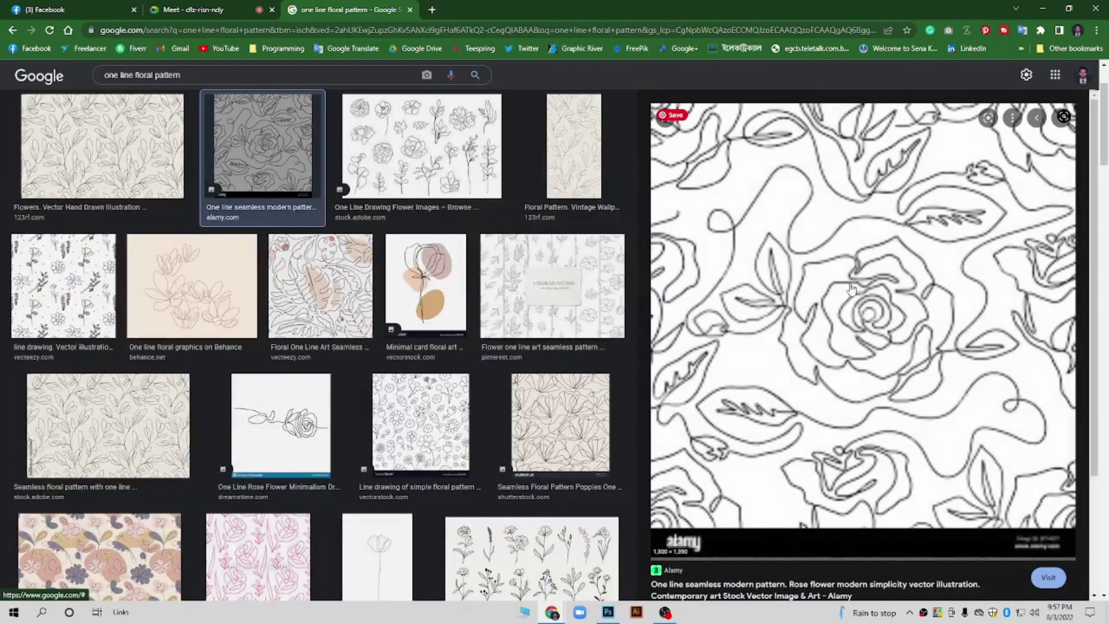
right_click(860, 234)
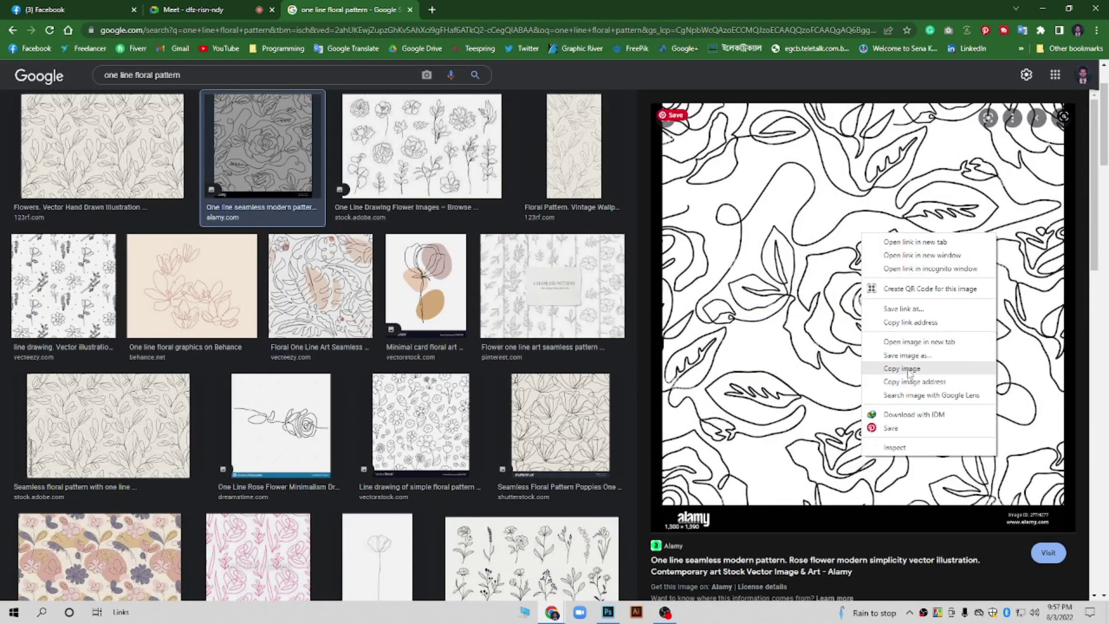
left_click(901, 374)
left_click(638, 613)
Paste the rose line pattern above bg color and shrink it to about 79%
left_click(608, 612)
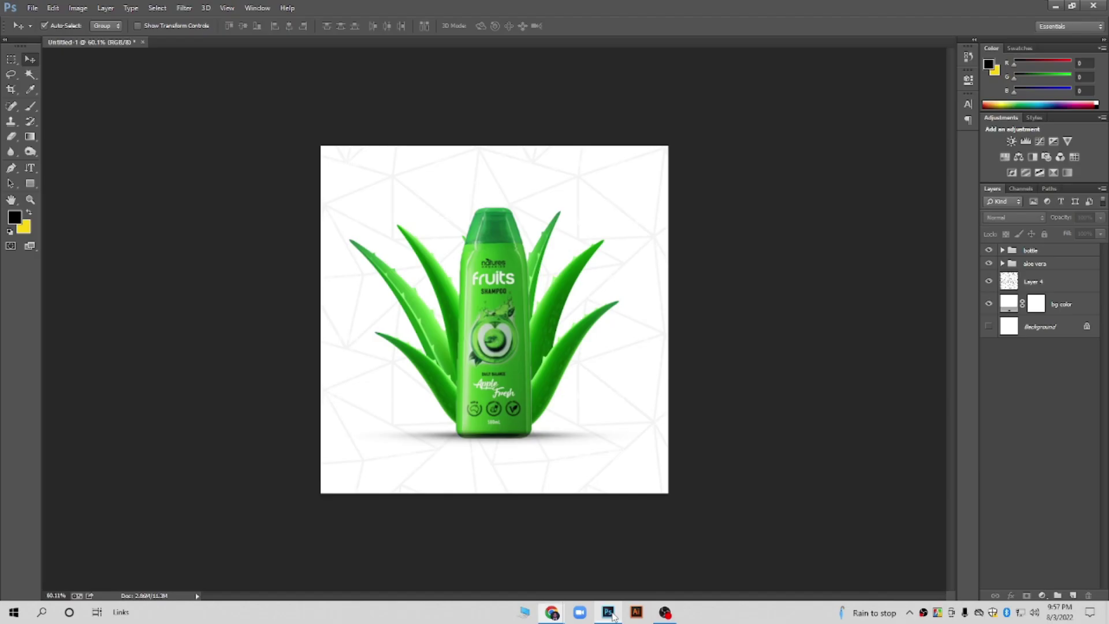
left_click(1031, 284)
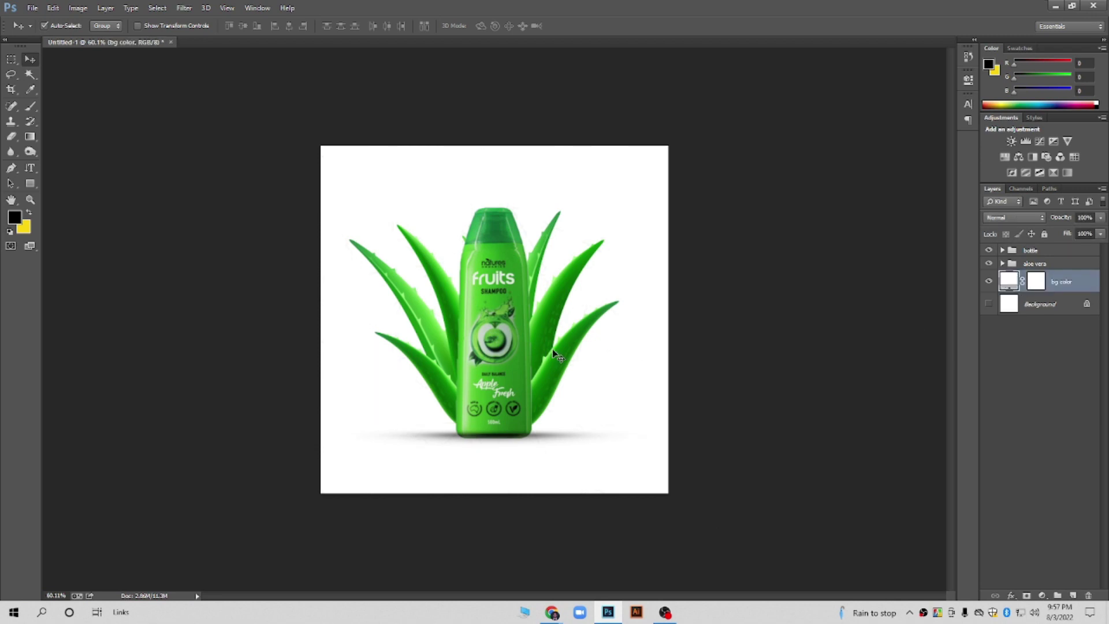
key("ctrl+v")
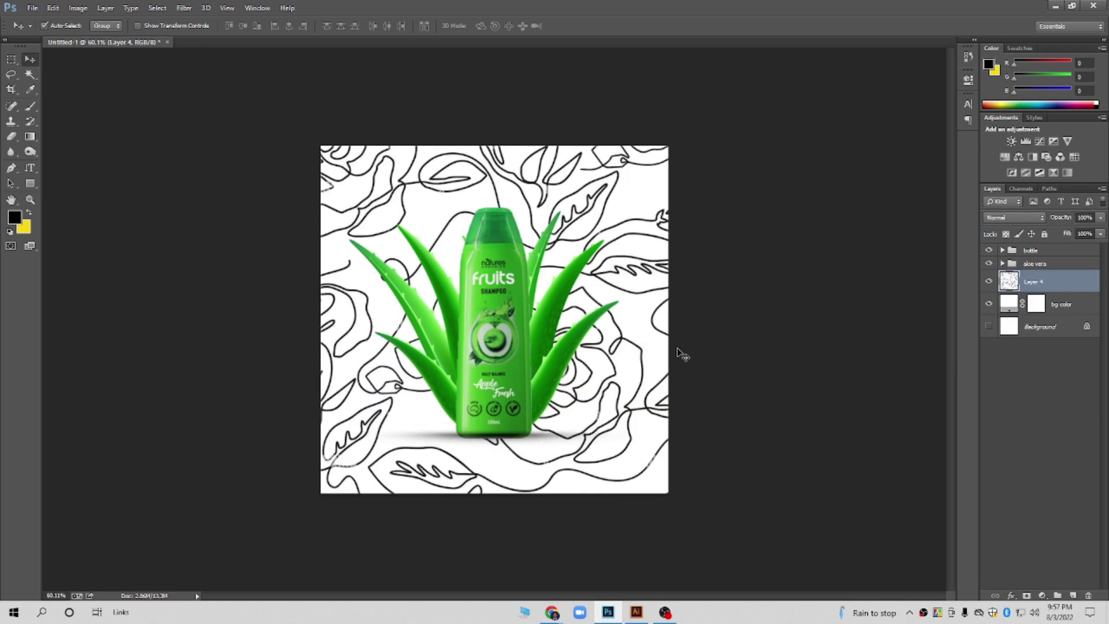
key("ctrl+t")
scroll(701, 332, "down", 3)
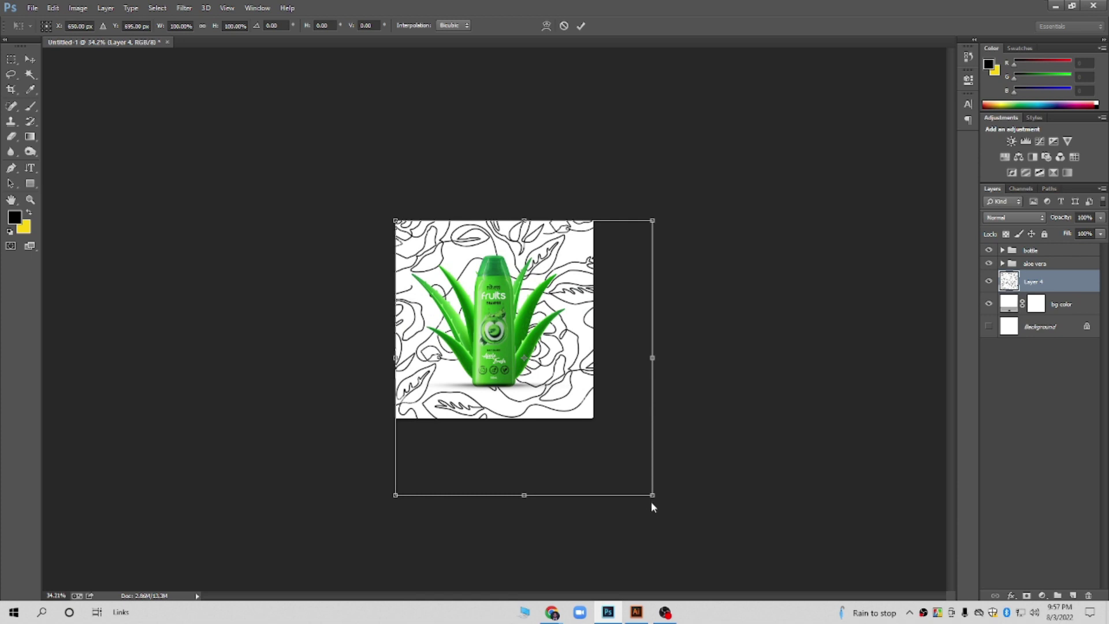
left_click_drag(652, 495, 598, 437)
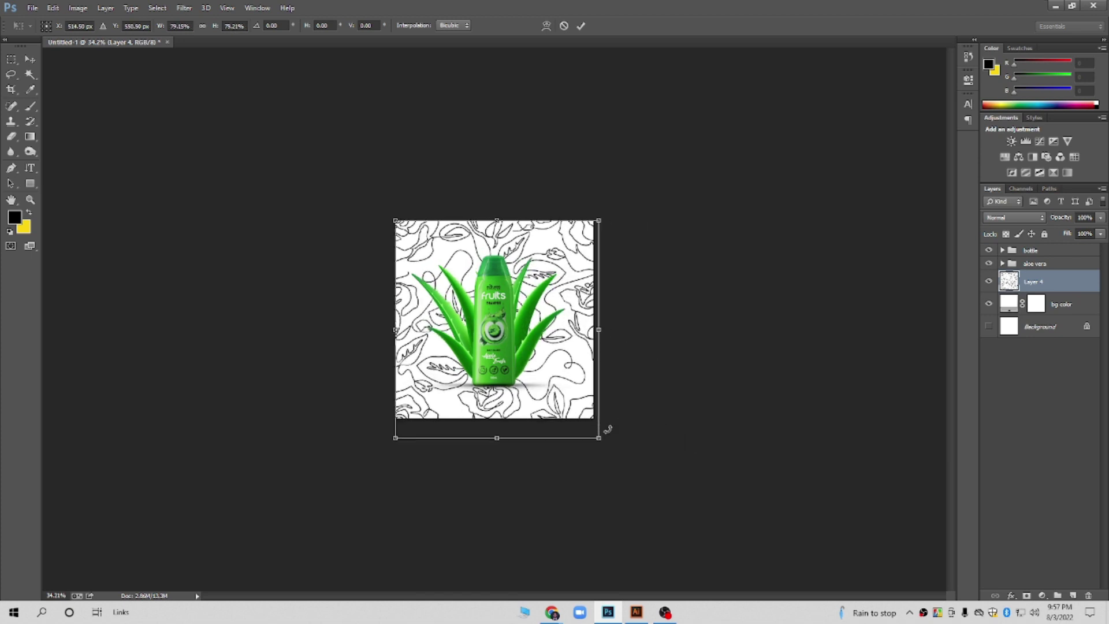
key("Return")
Set the pattern layer's opacity to 8%
left_click(1101, 217)
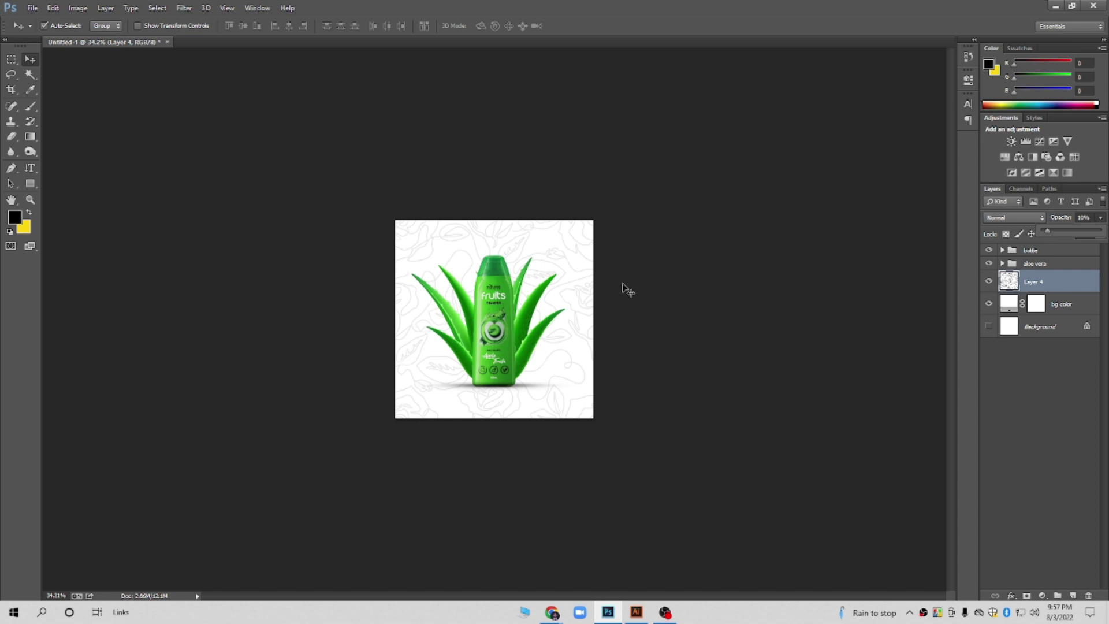
scroll(557, 260, "up", 2)
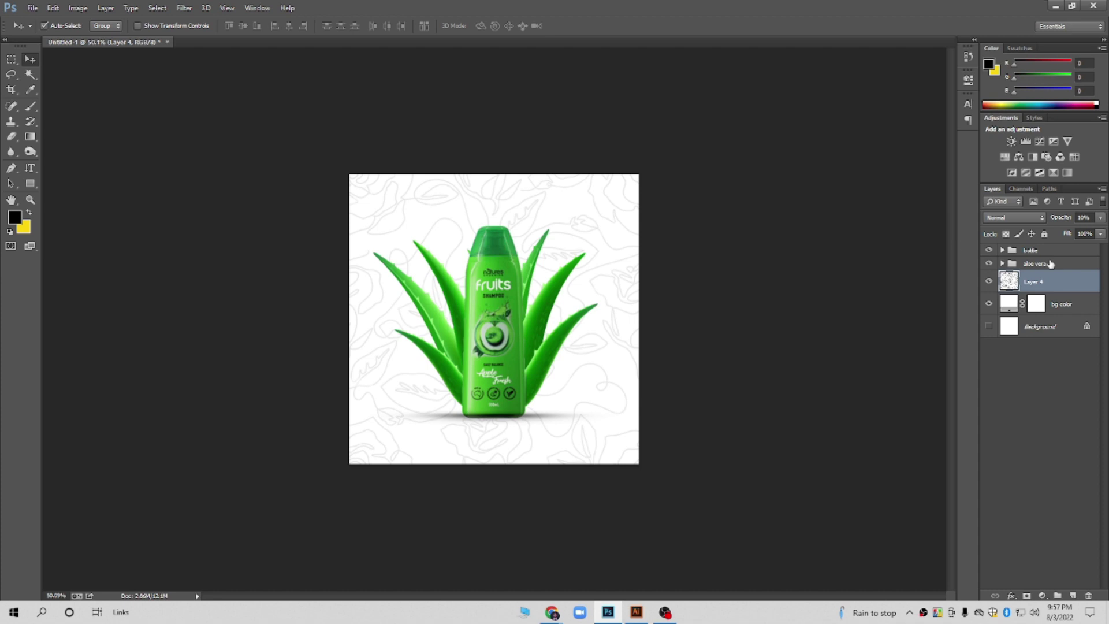
left_click(1083, 218)
type("8")
key("Return")
scroll(617, 355, "up", 1)
scroll(617, 355, "up", 1)
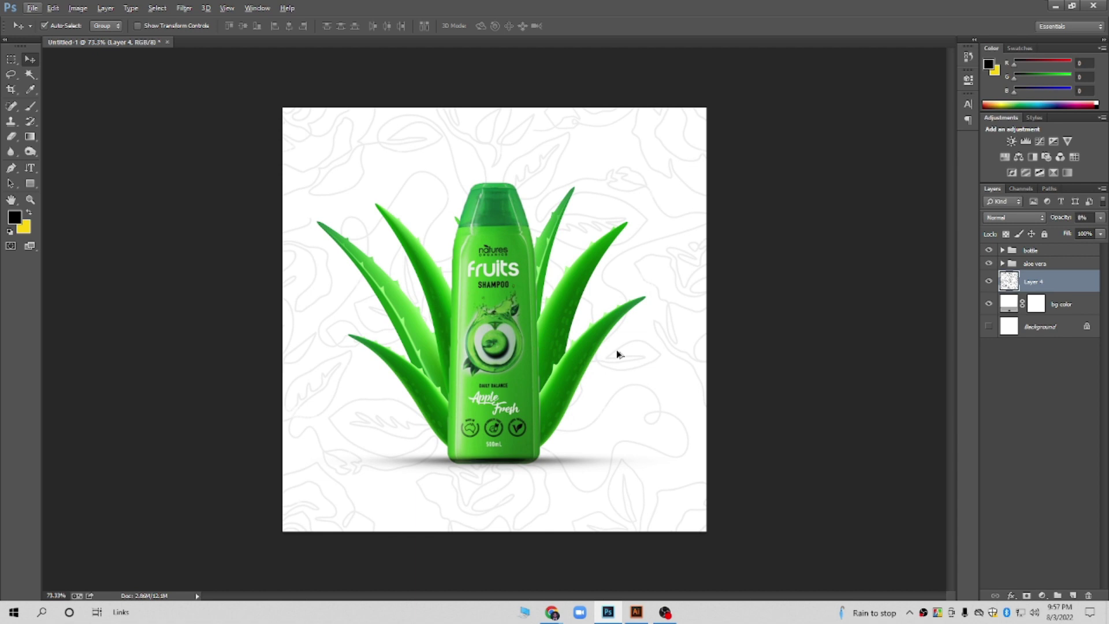
Move the bottle and aloe vera groups slightly lower on the canvas
left_click(1061, 265)
left_click(1061, 251, "shift")
left_click_drag(489, 292, 490, 308)
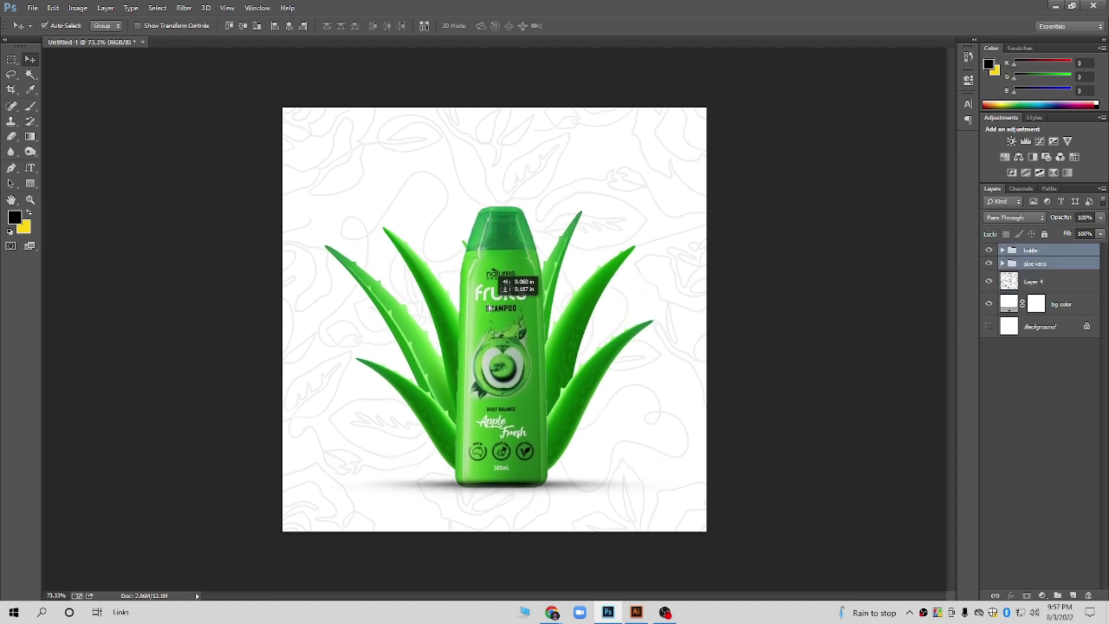
left_click(626, 168)
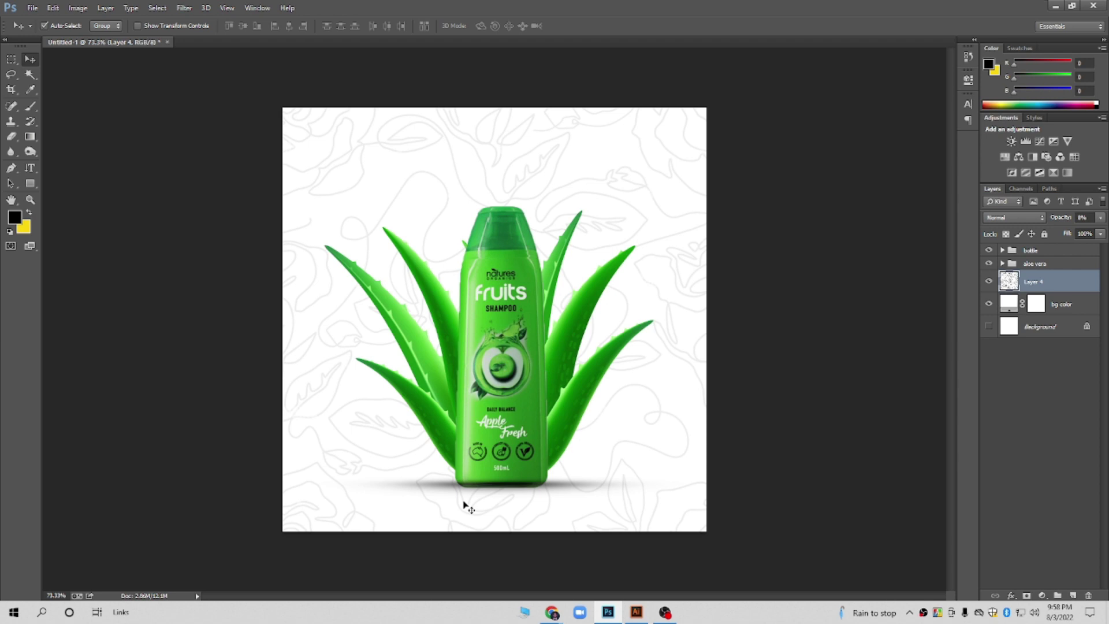
Type a new 'LOGO DESIGN' text block near the top-left of the ad
left_click(30, 168)
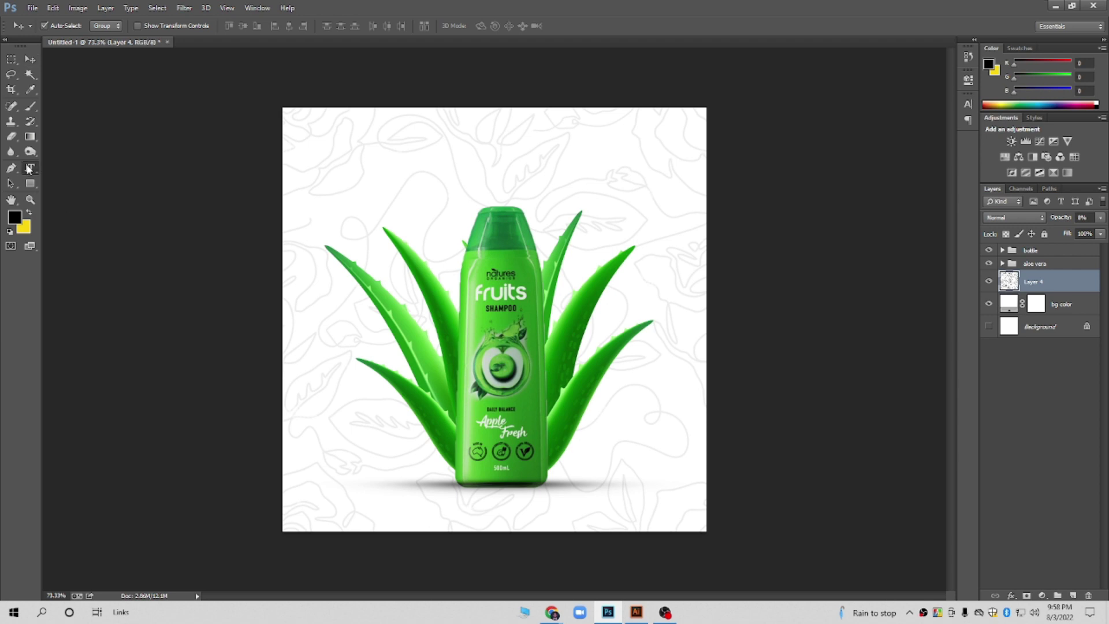
left_click(68, 167)
left_click(357, 172)
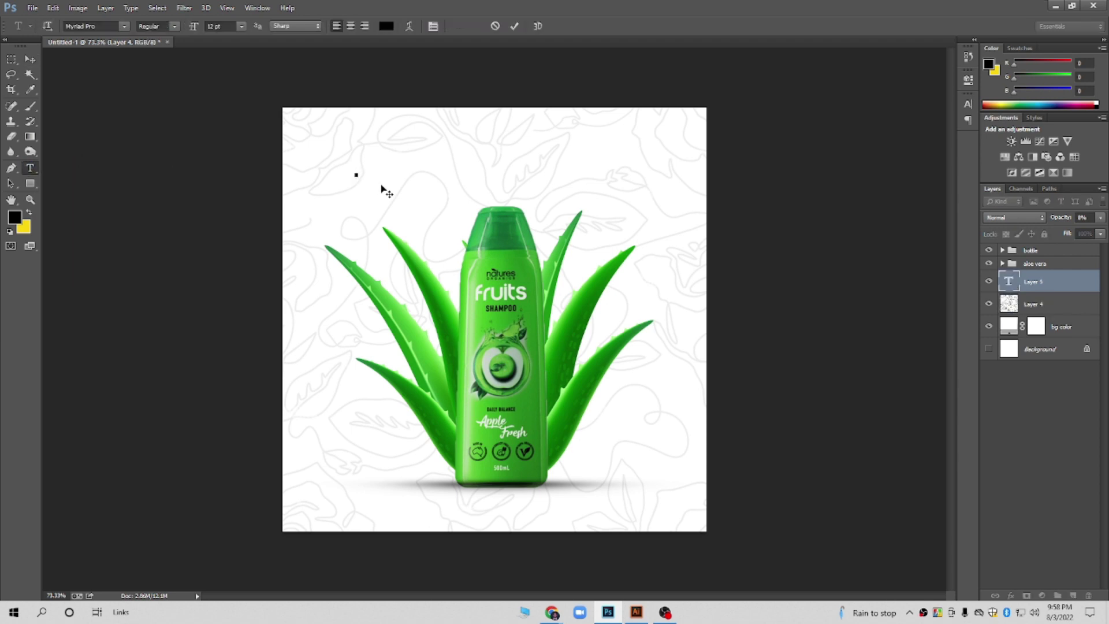
type("logo")
key("BackSpace")
key("BackSpace")
key("BackSpace")
type("LOGO ")
type("DESIGN")
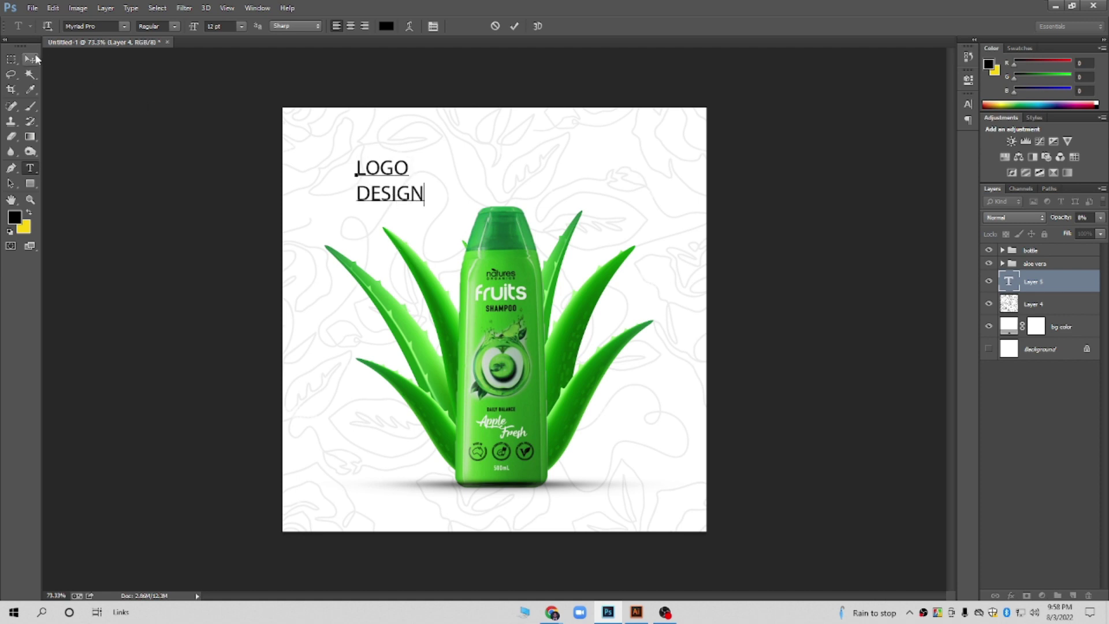
Make LOGO DESIGN bold and centred, and move it into the top-left corner
key("ctrl+a")
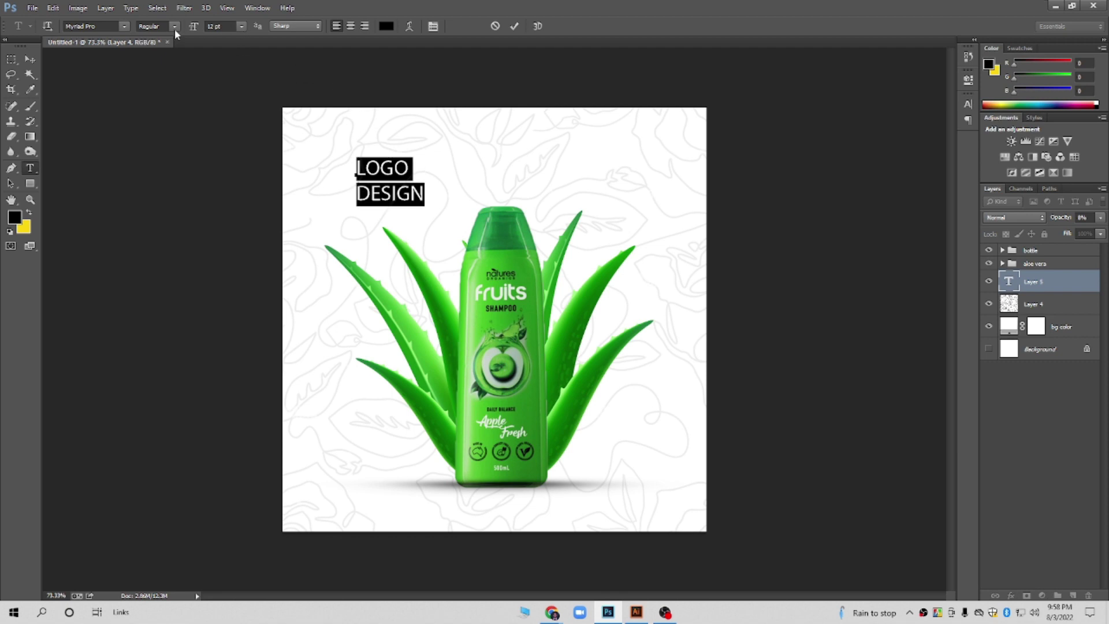
left_click(176, 32)
left_click(166, 112)
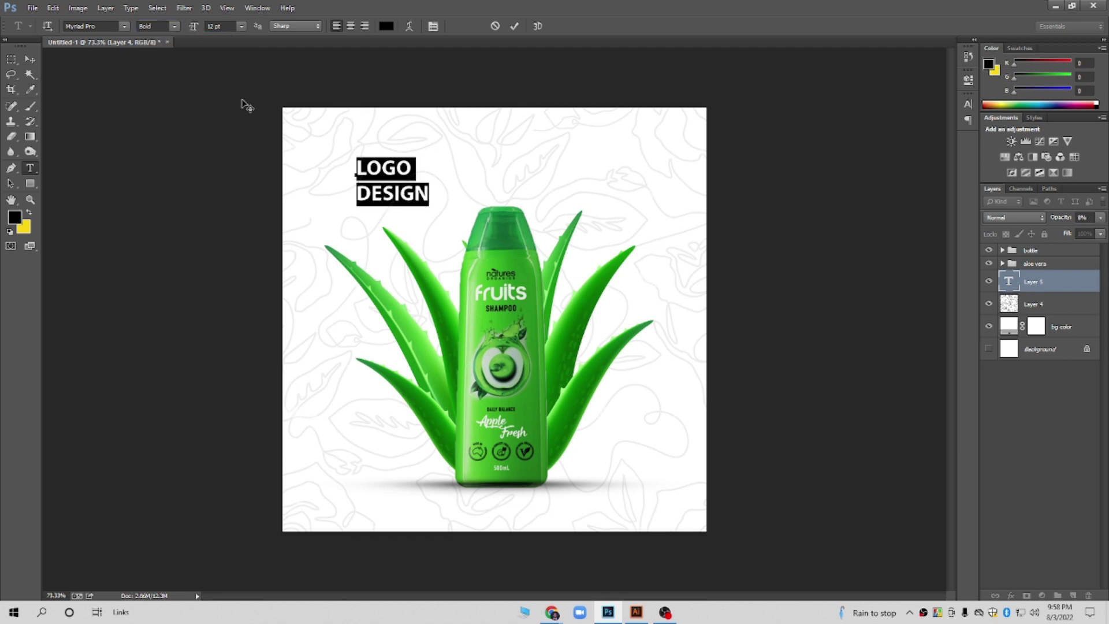
left_click(350, 27)
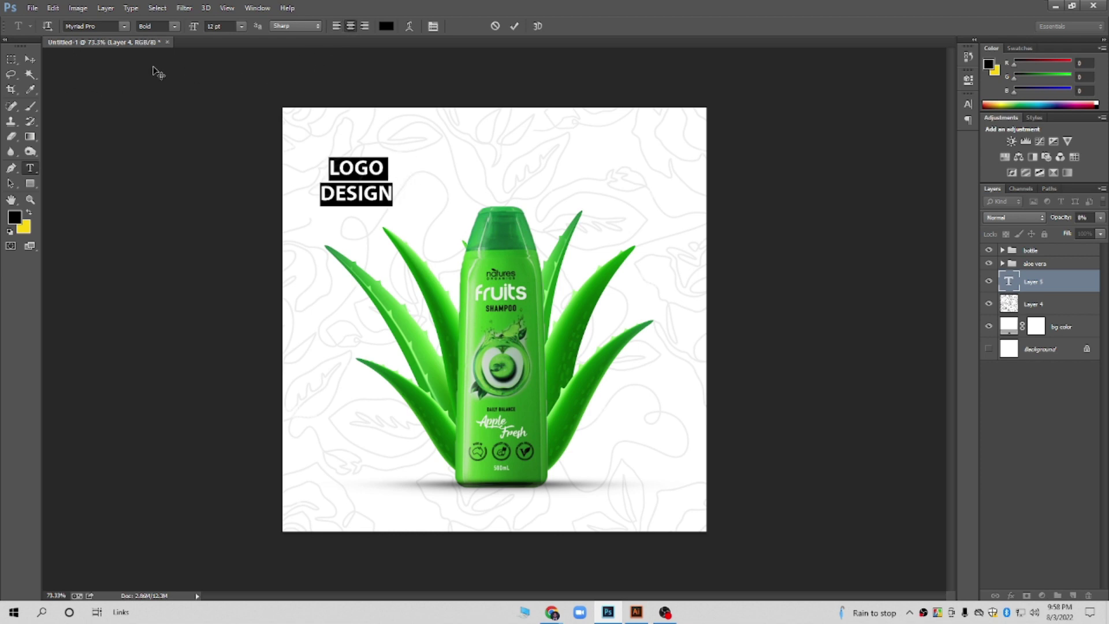
left_click(30, 59)
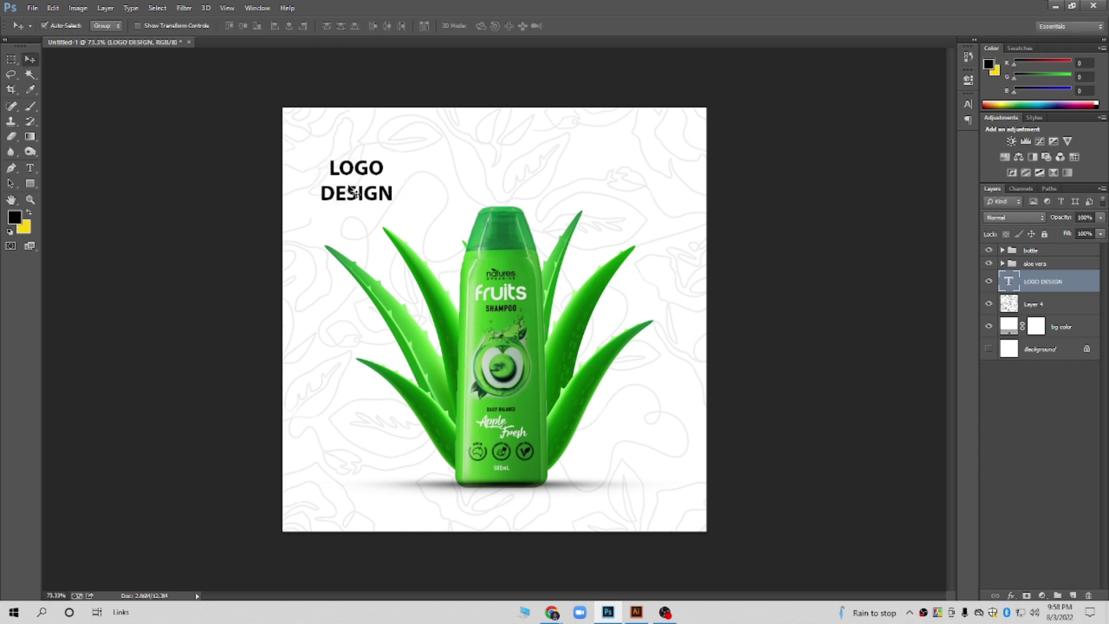
left_click_drag(322, 176, 295, 146)
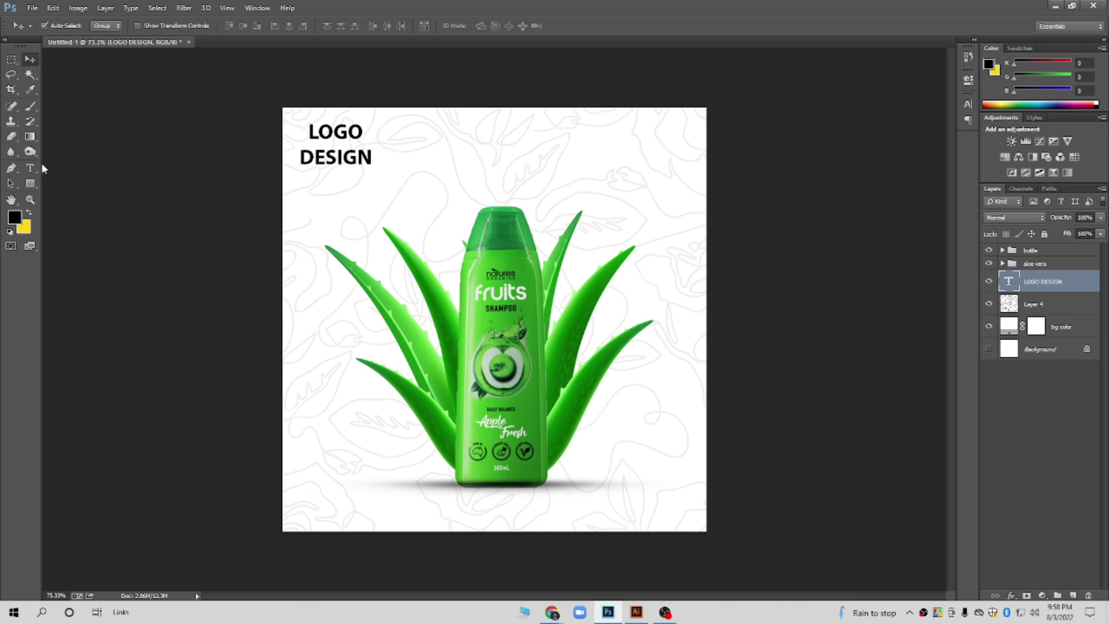
Set the LOGO DESIGN heading's leading to 13 pt
left_click(30, 167)
left_click(322, 160)
key("ctrl+a")
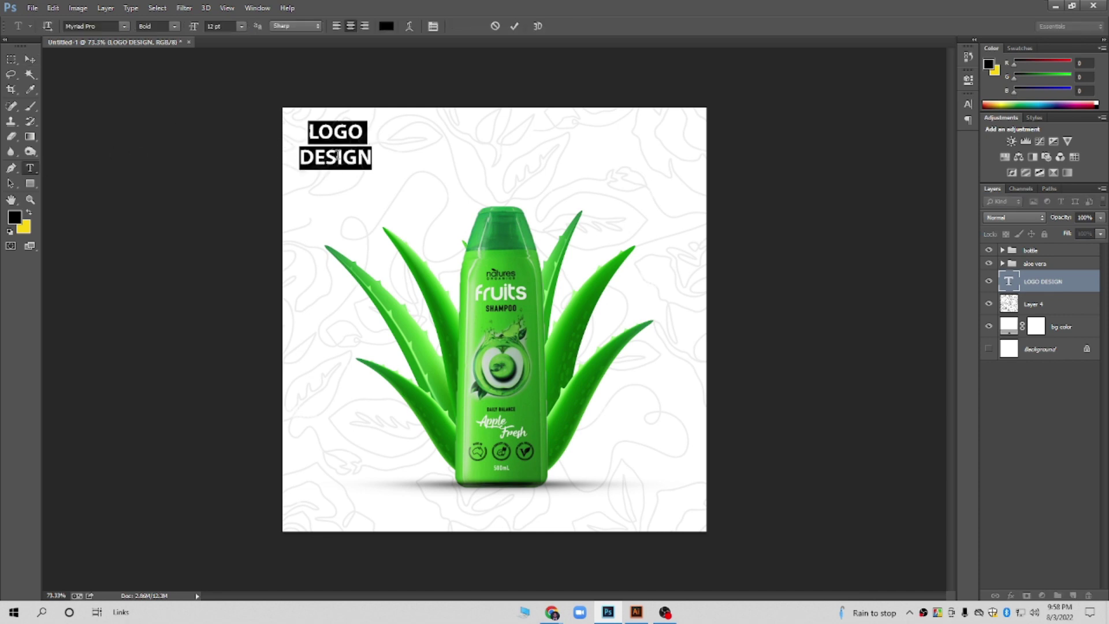
left_click(968, 104)
left_click(920, 127)
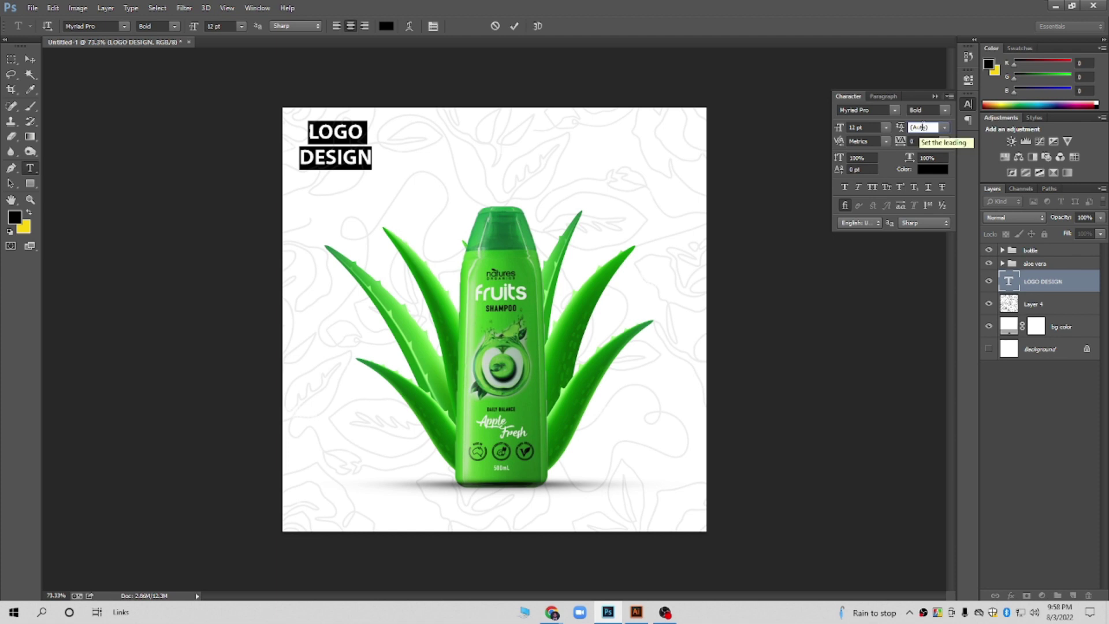
key("Down")
key("Down")
key("Down")
key("Down")
key("Up")
key("Up")
key("Down")
key("Down")
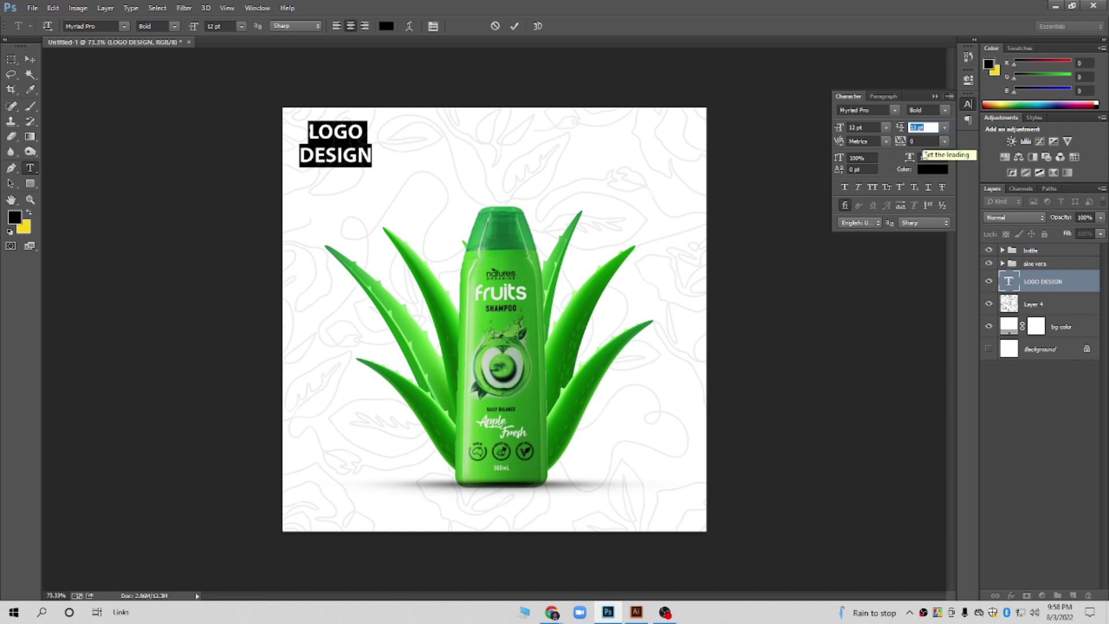
left_click(368, 155)
Enlarge the word LOGO to 15 pt
mouse_move(368, 155)
left_mouse_down()
mouse_move(300, 152)
mouse_move(403, 132)
left_mouse_up()
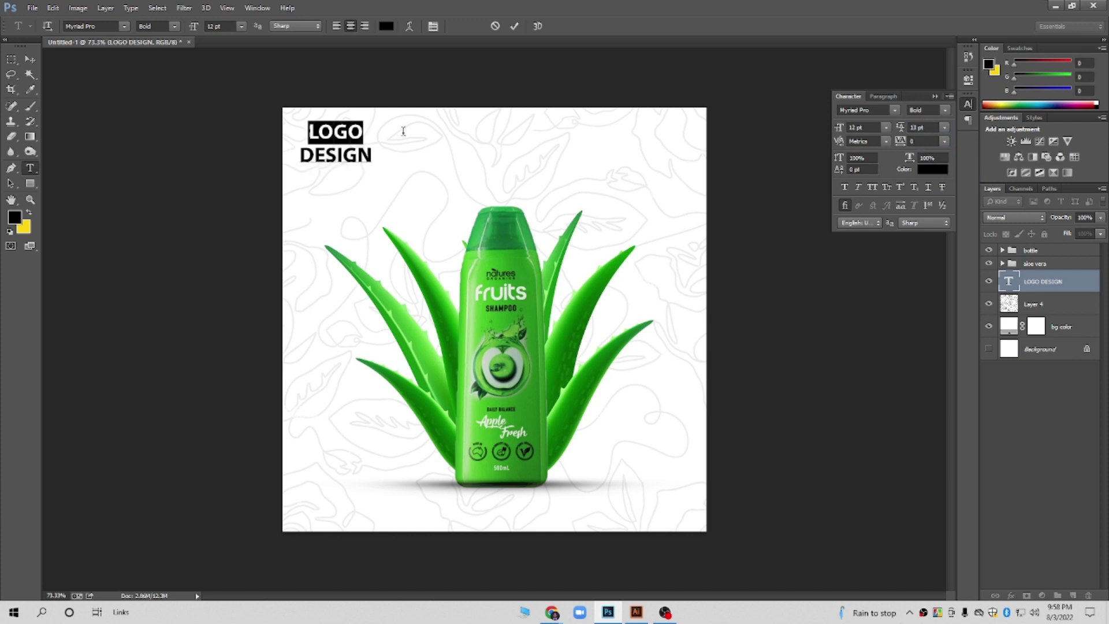
left_click(855, 127)
scroll(855, 127, "up", 5)
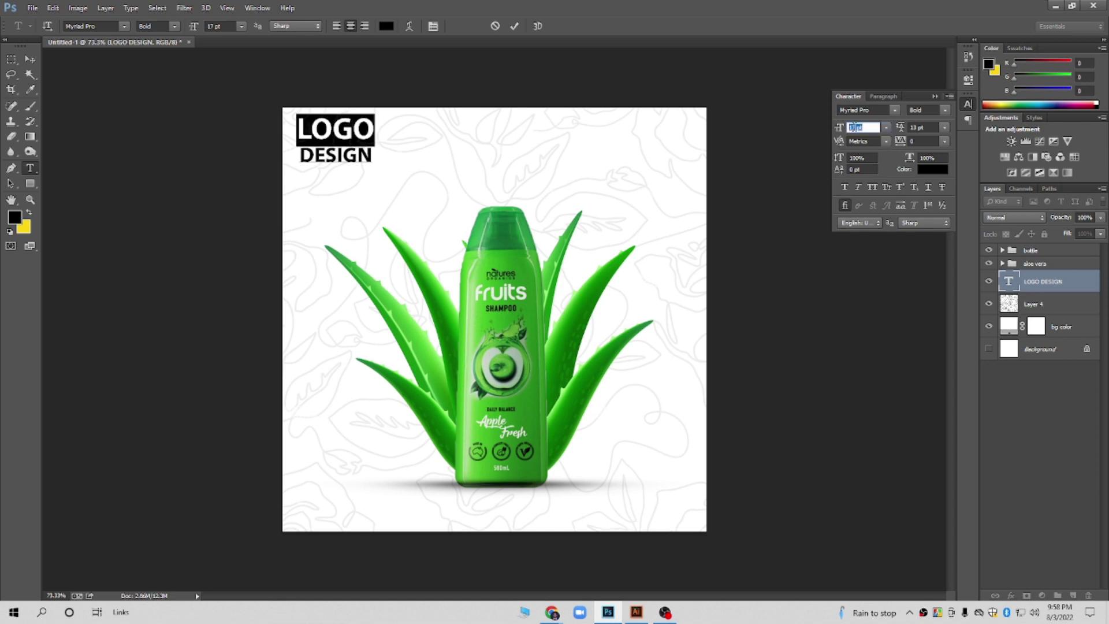
scroll(853, 127, "down", 2)
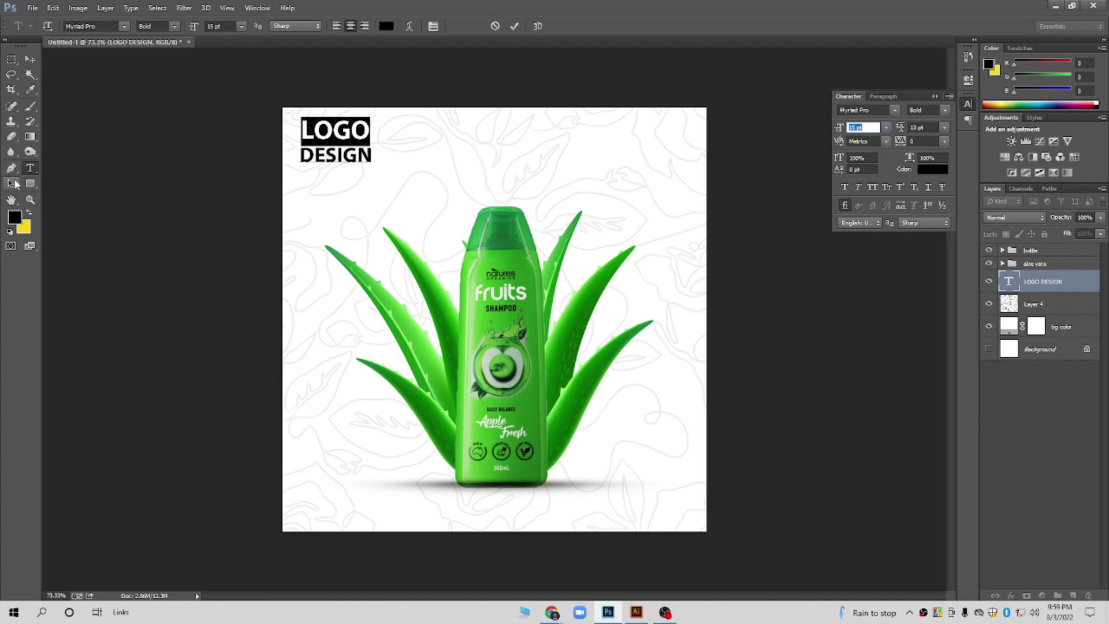
left_click(386, 26)
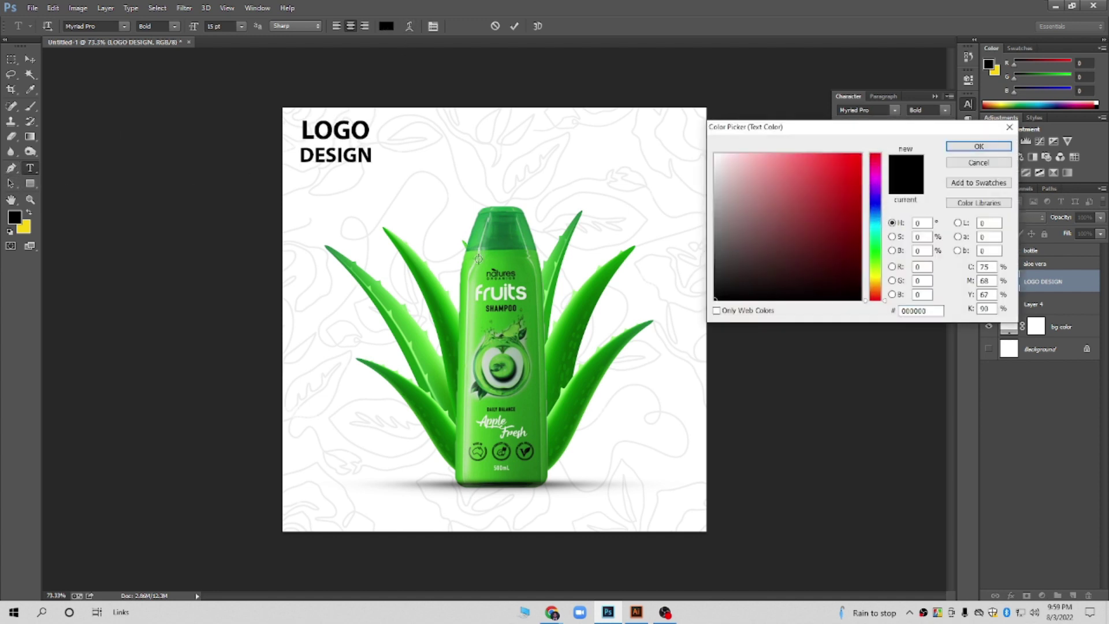
Colour the word LOGO dark green #186a2f
left_click(502, 237)
left_click(505, 246)
left_click(979, 146)
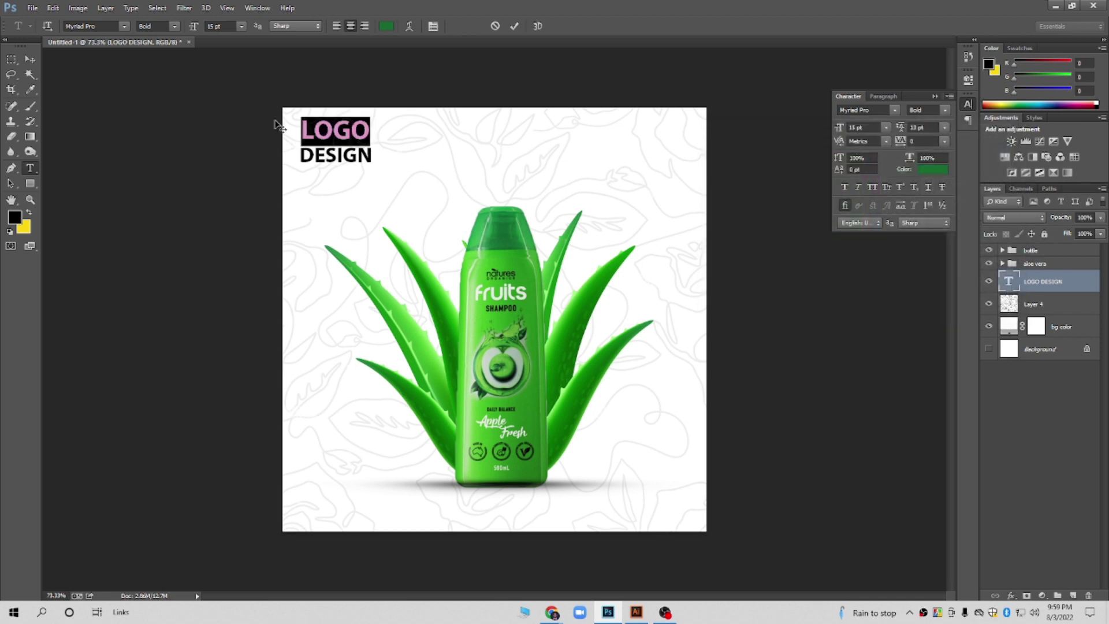
left_click(30, 58)
Scale the LOGO DESIGN block down to about 90%
scroll(290, 144, "up", 2)
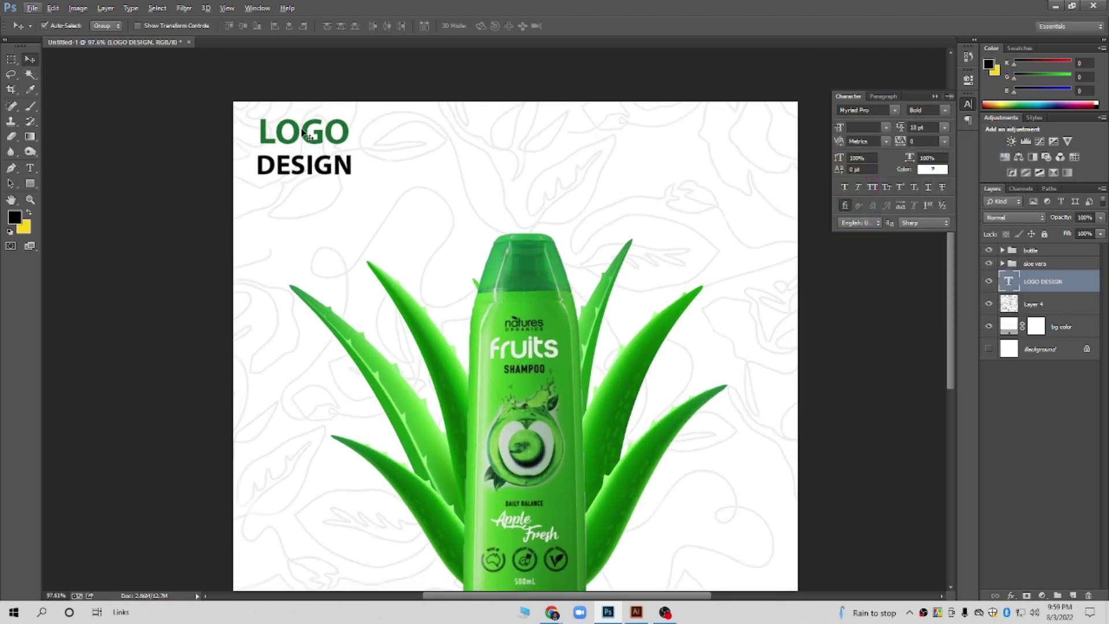
scroll(301, 144, "up", 2)
key("ctrl+t")
left_click_drag(352, 210, 337, 198)
key("Return")
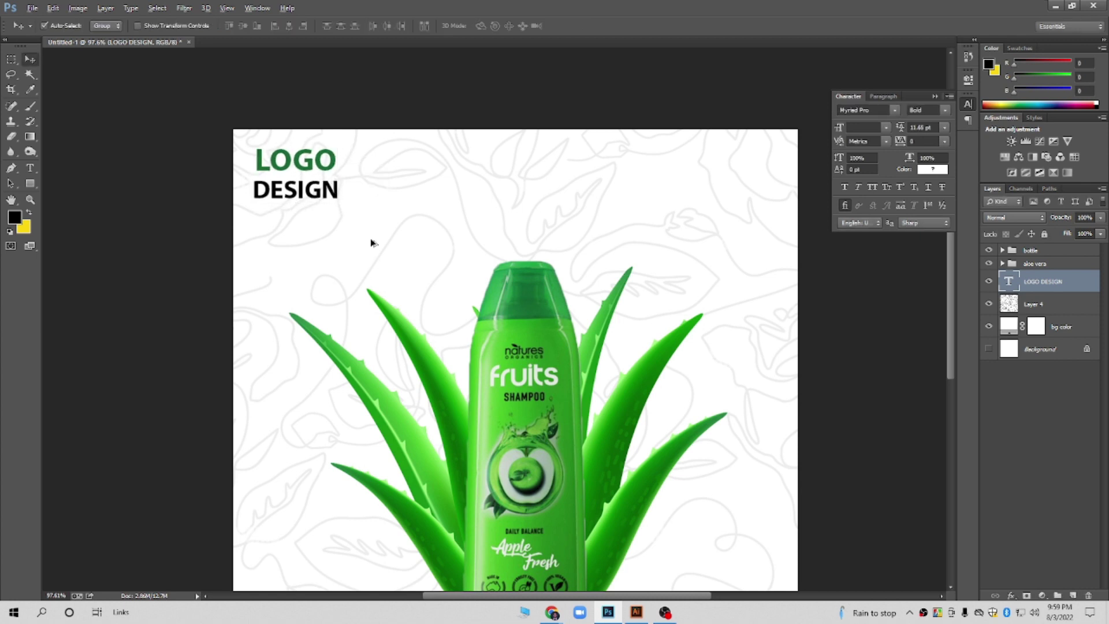
key("ctrl+minus")
key("ctrl+0")
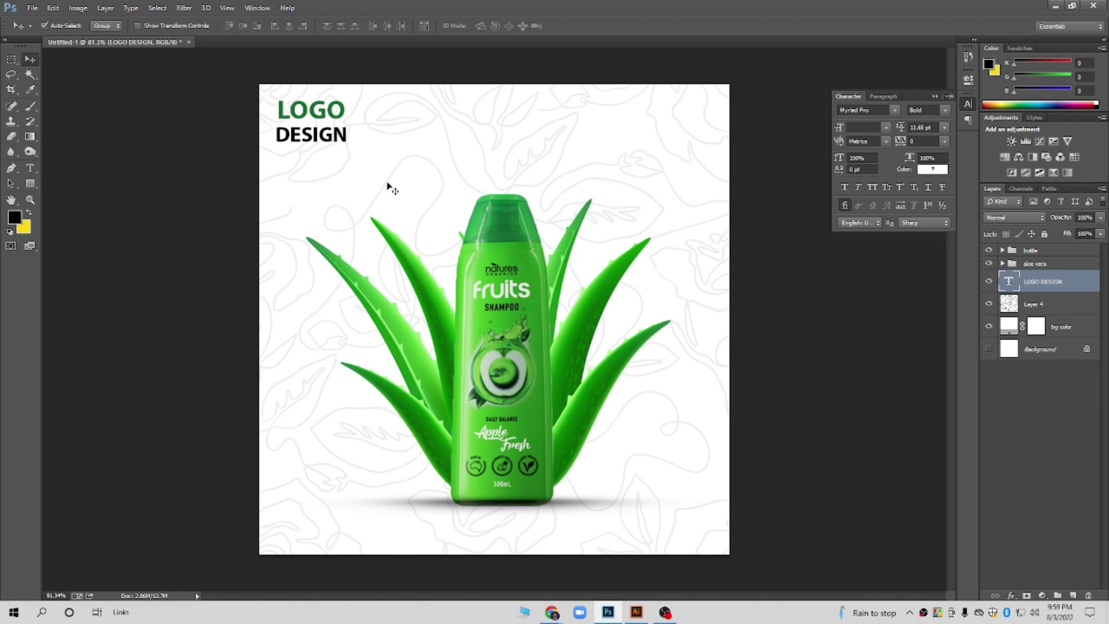
Move the LOGO DESIGN layer to the top of the layer stack
scroll(500, 407, "up", 1)
scroll(500, 407, "down", 1)
left_click(30, 167)
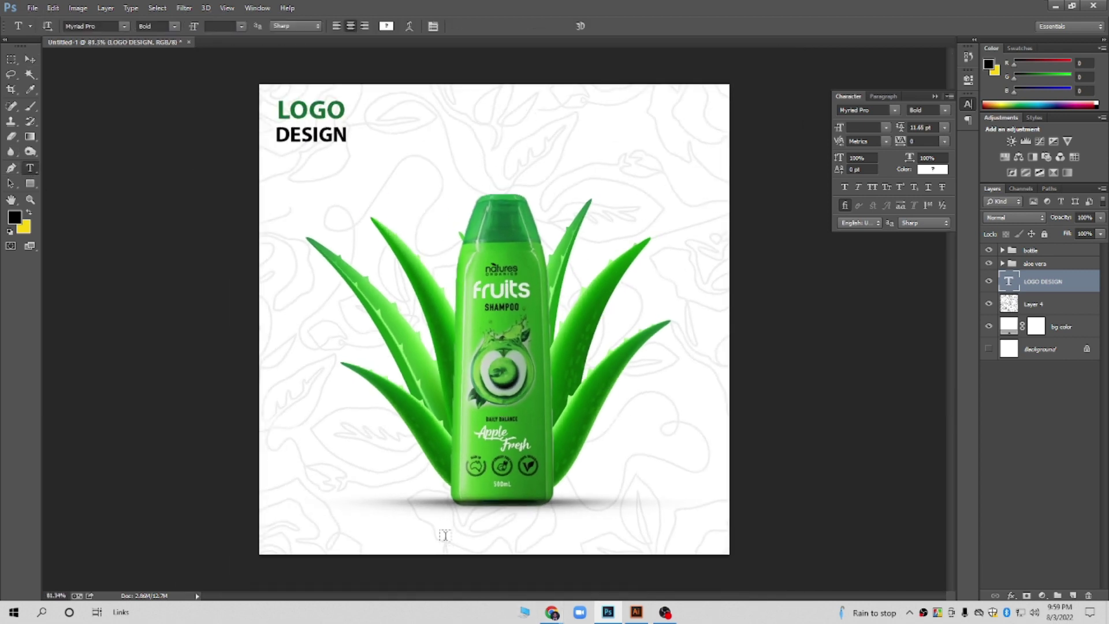
mouse_move(1045, 288)
left_mouse_down()
mouse_move(1042, 236)
mouse_move(1042, 247)
left_mouse_up()
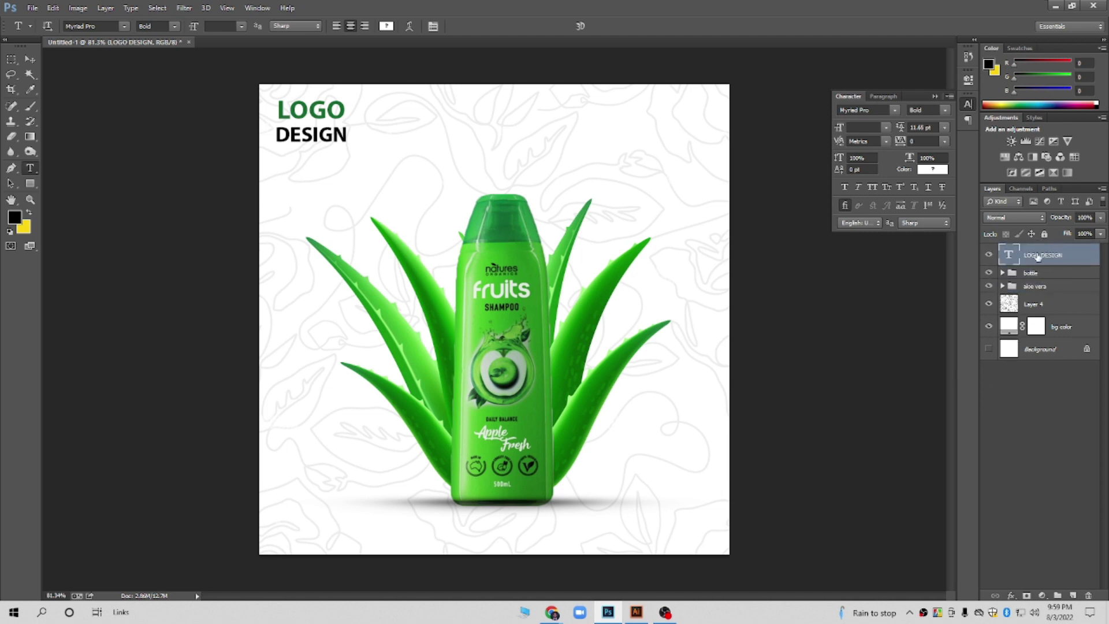
left_click(462, 537)
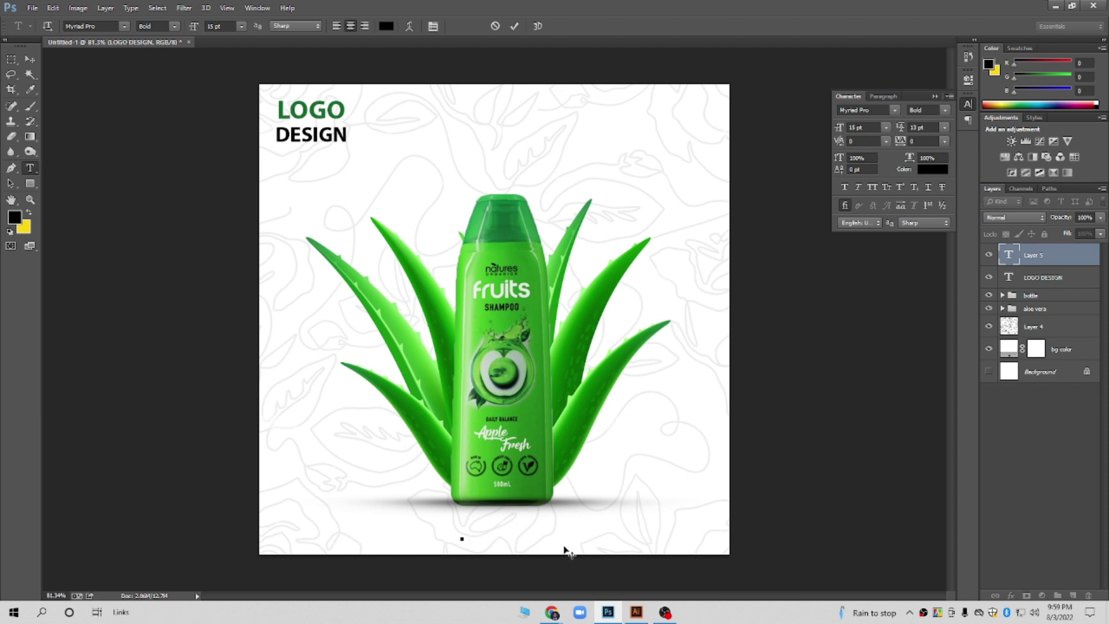
type("WWW.")
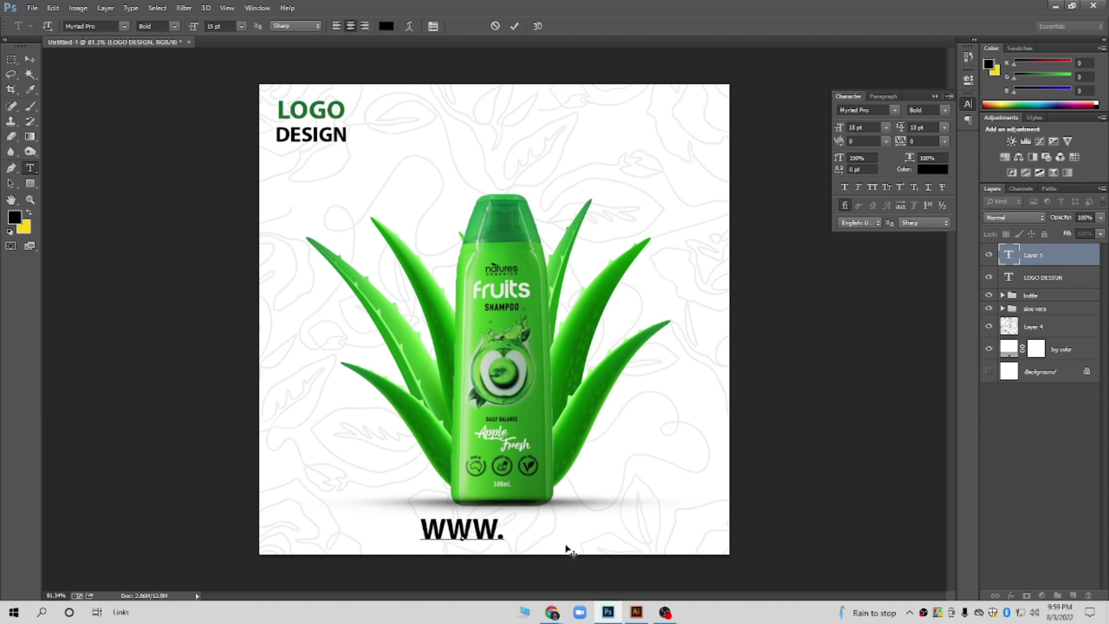
type("ALOEVERA.COM")
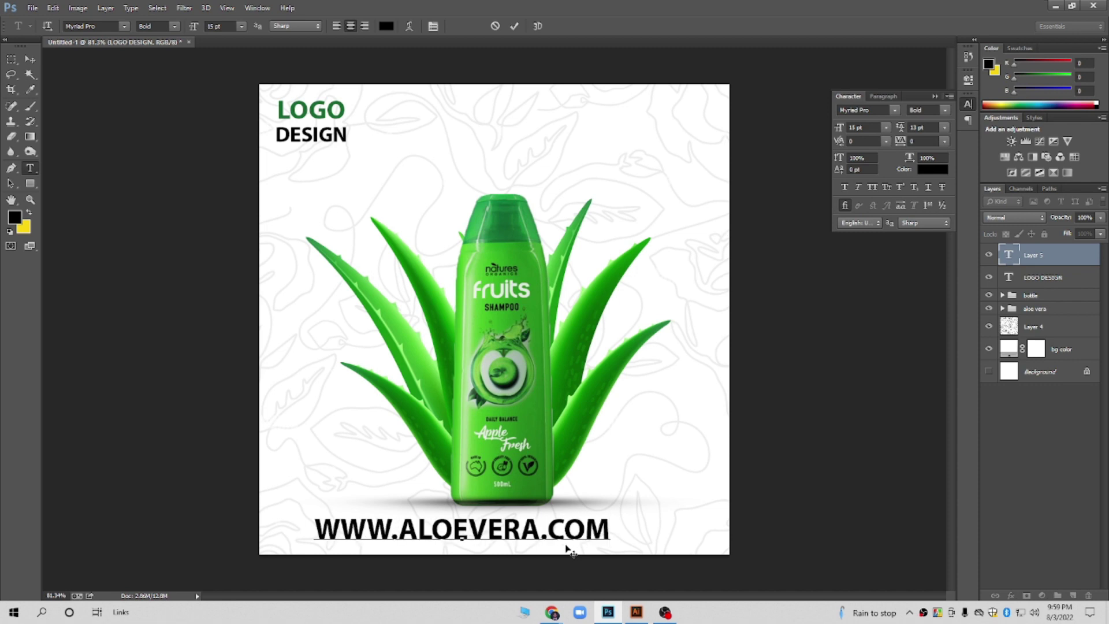
key("ctrl+a")
key("ctrl+t")
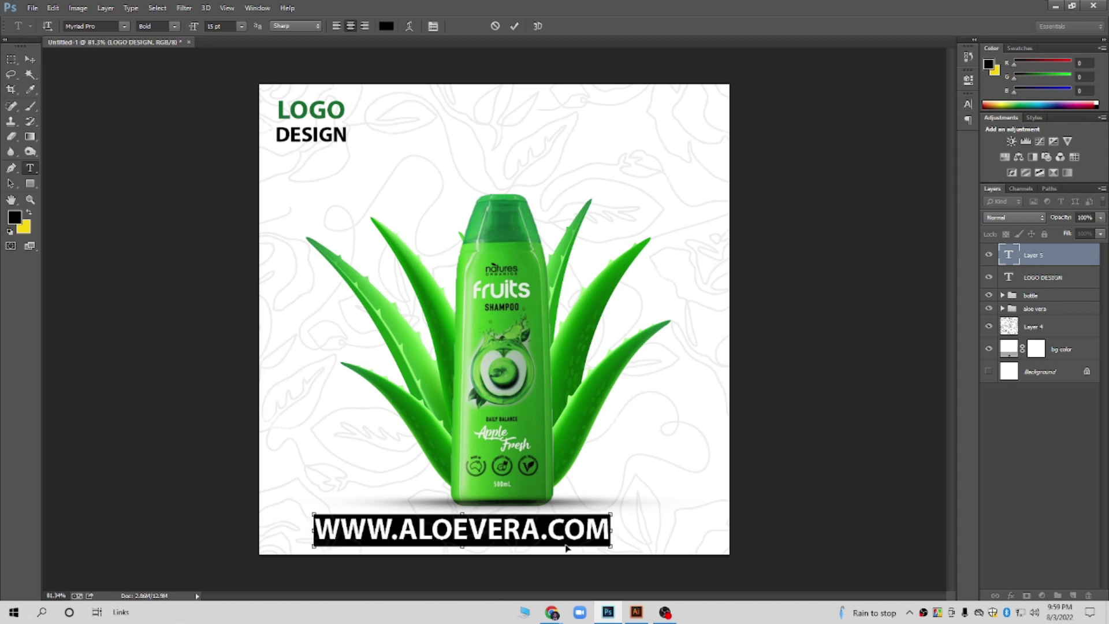
key("ctrl+t")
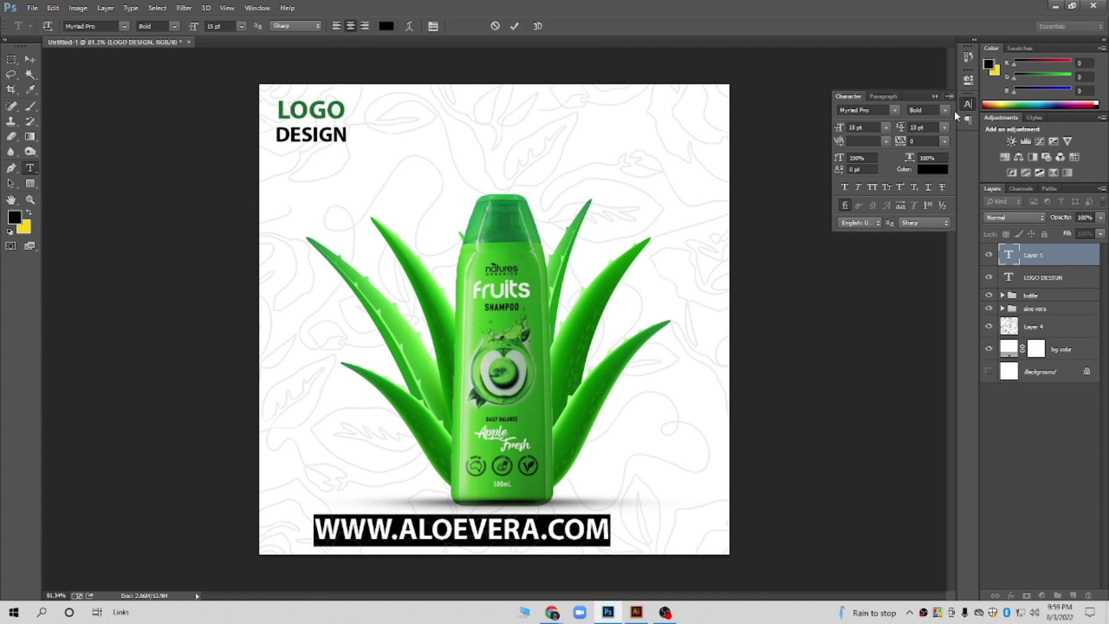
left_click(946, 110)
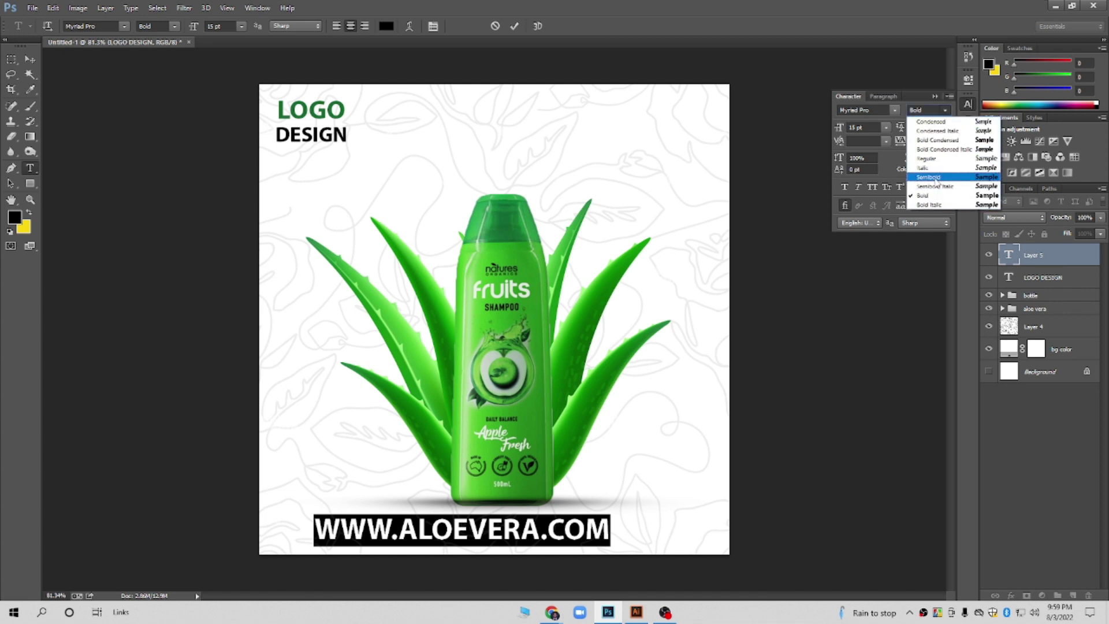
left_click(935, 158)
Raise the footer's tracking to 700 and shift it slightly to the right
left_click(857, 127)
scroll(856, 127, "down", 6)
scroll(856, 127, "down", 3)
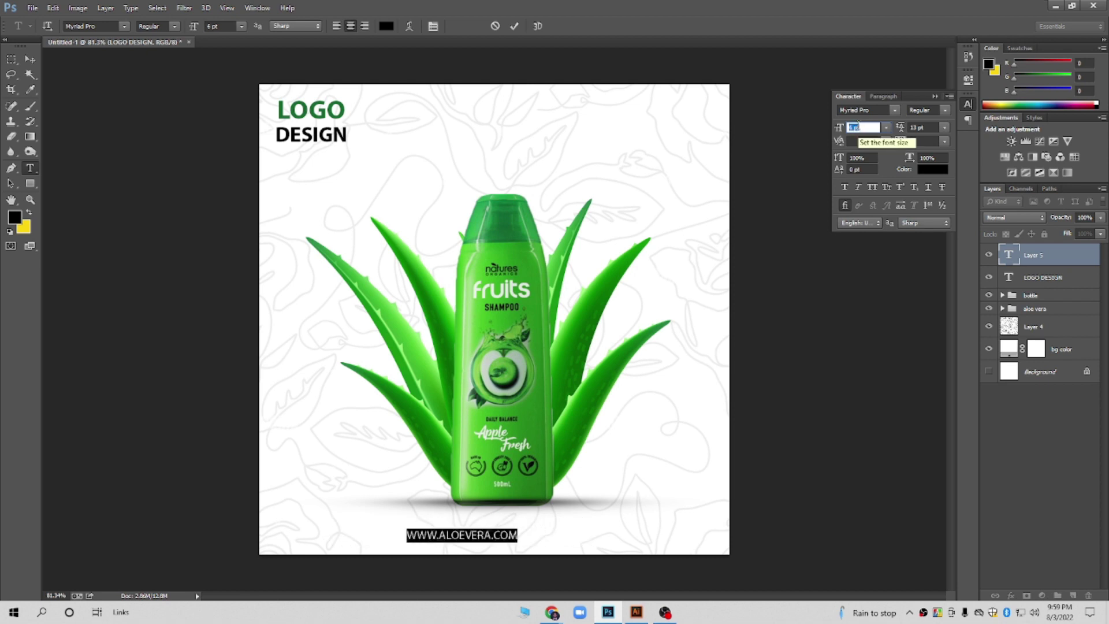
left_click(924, 141)
scroll(927, 141, "up", 2)
scroll(928, 142, "up", 5)
scroll(927, 142, "up", 3)
scroll(927, 143, "up", 1)
scroll(928, 143, "up", 2)
scroll(928, 142, "up", 2)
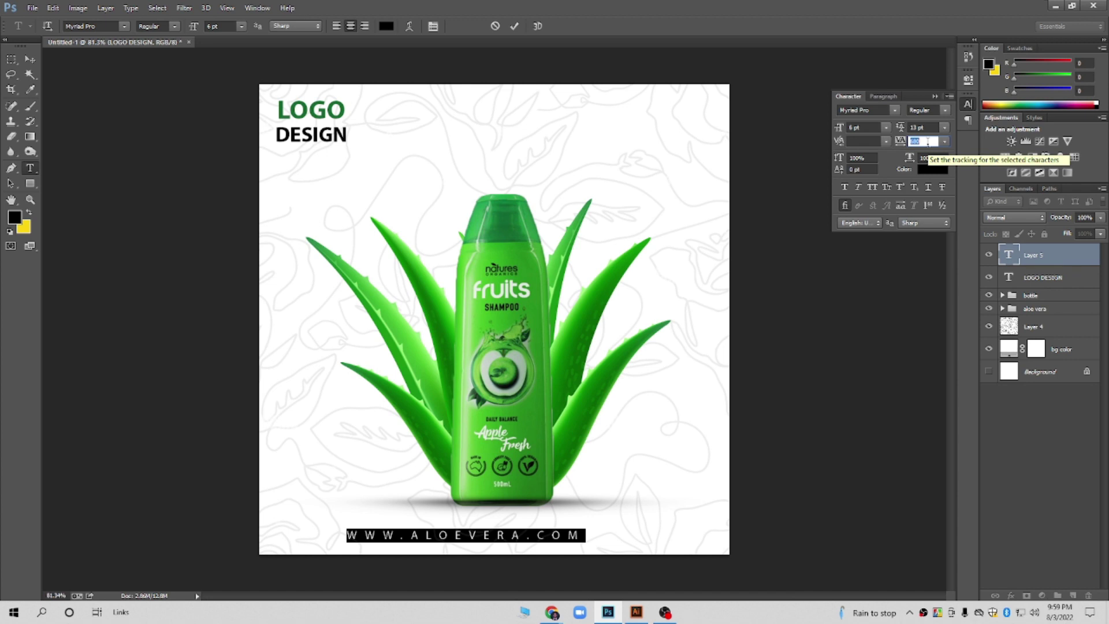
scroll(928, 142, "up", 1)
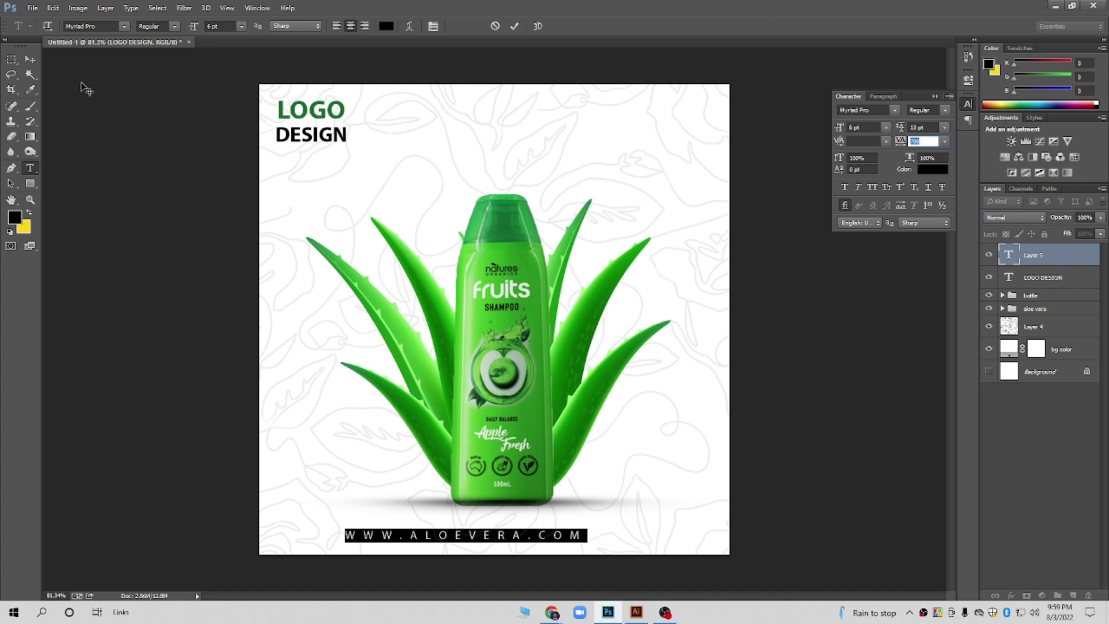
left_click(30, 61)
left_click_drag(458, 538, 484, 538)
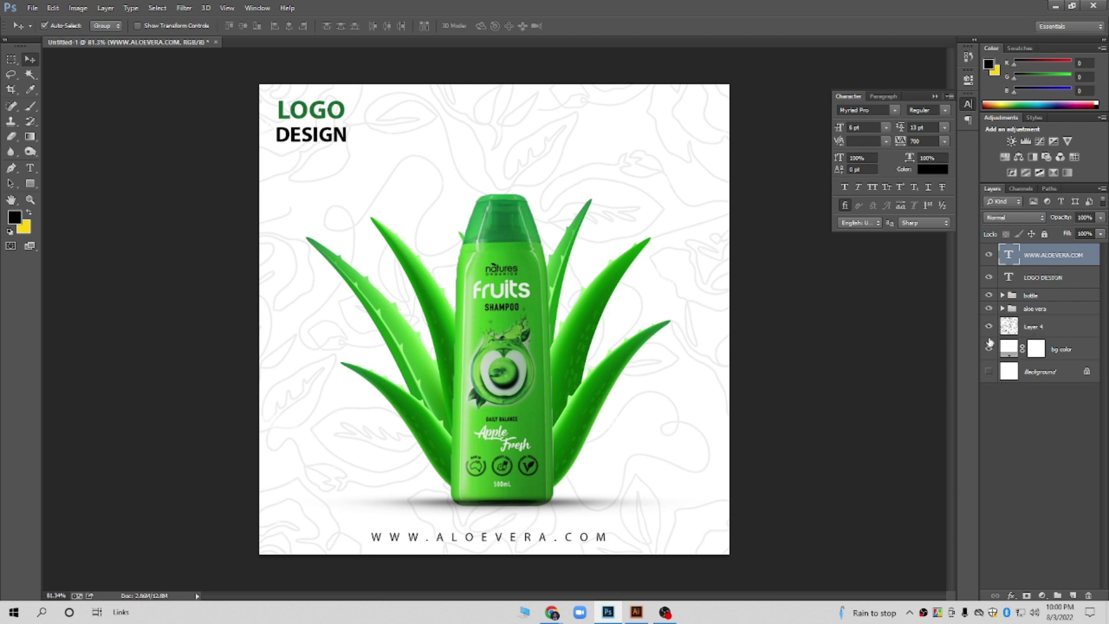
key("t")
left_click(451, 536)
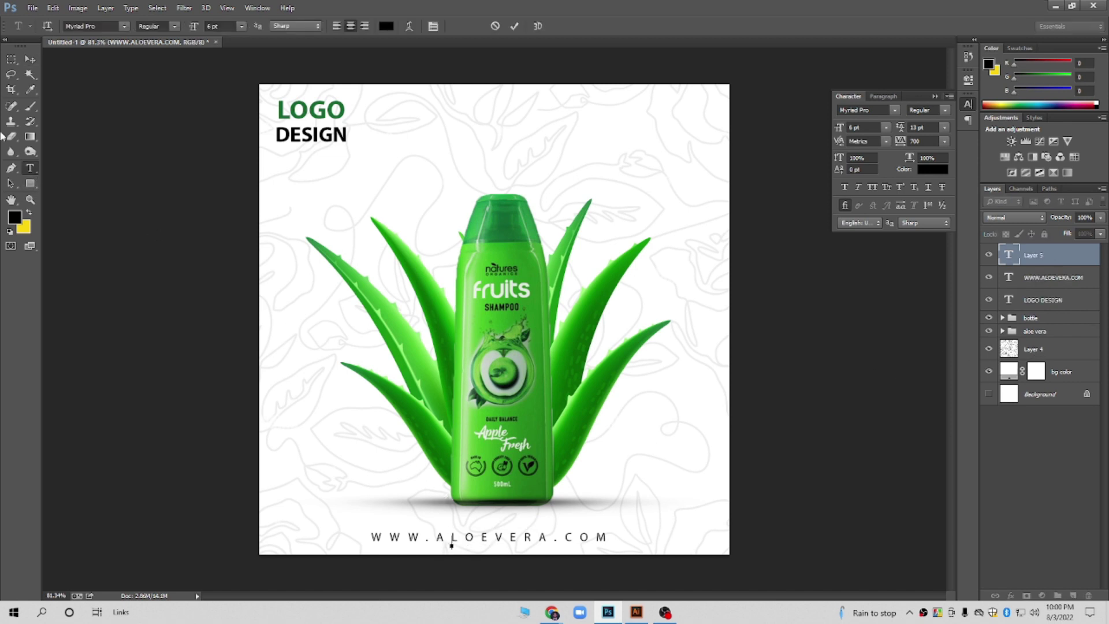
left_click(30, 59)
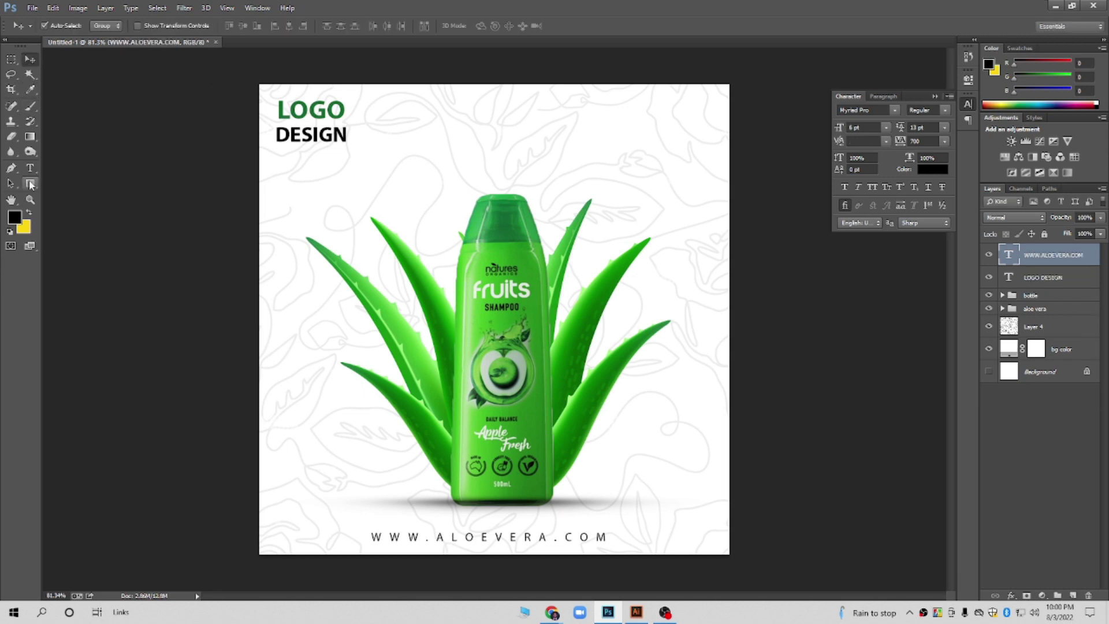
left_click(30, 167)
left_click_drag(484, 537, 371, 536)
key("ctrl+a")
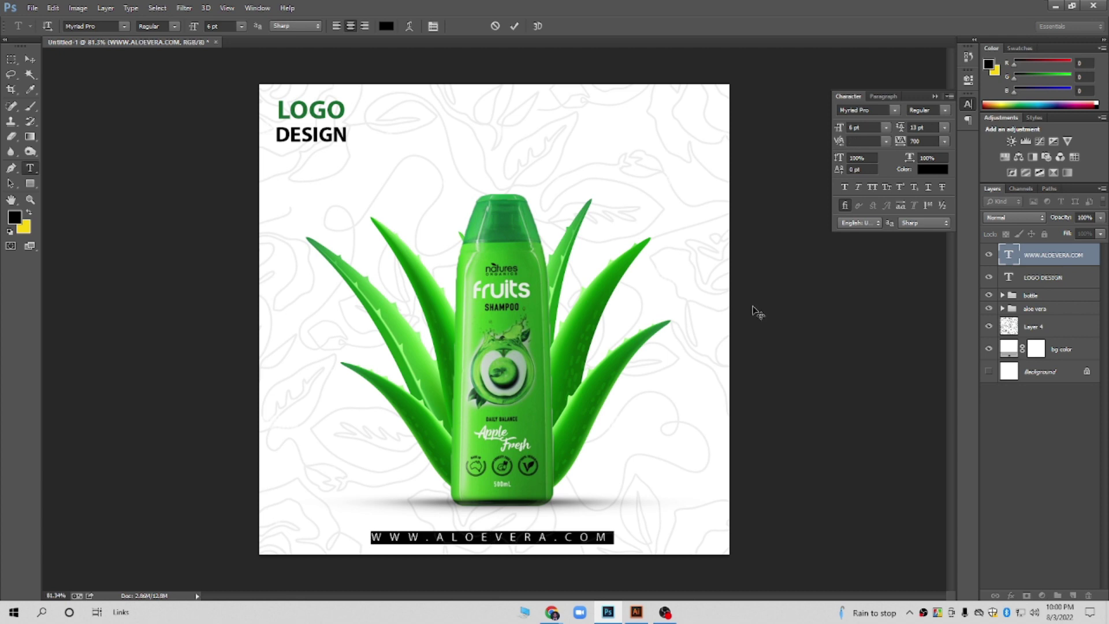
left_click(924, 110)
left_click(931, 175)
left_click(30, 59)
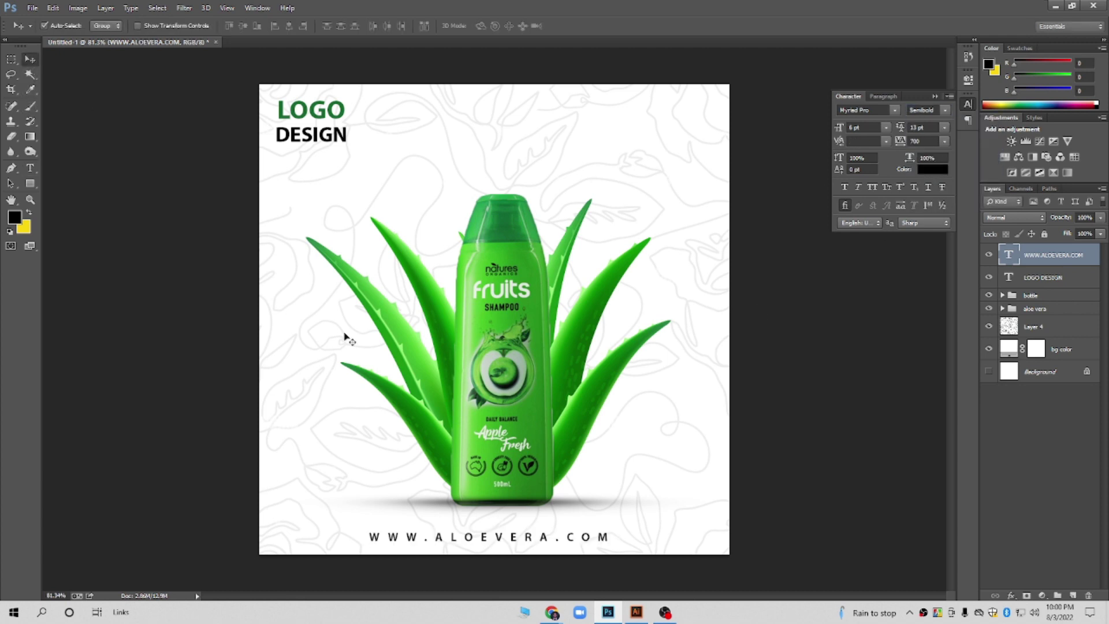
Tighten the footer's tracking to 400
scroll(438, 416, "up", 1)
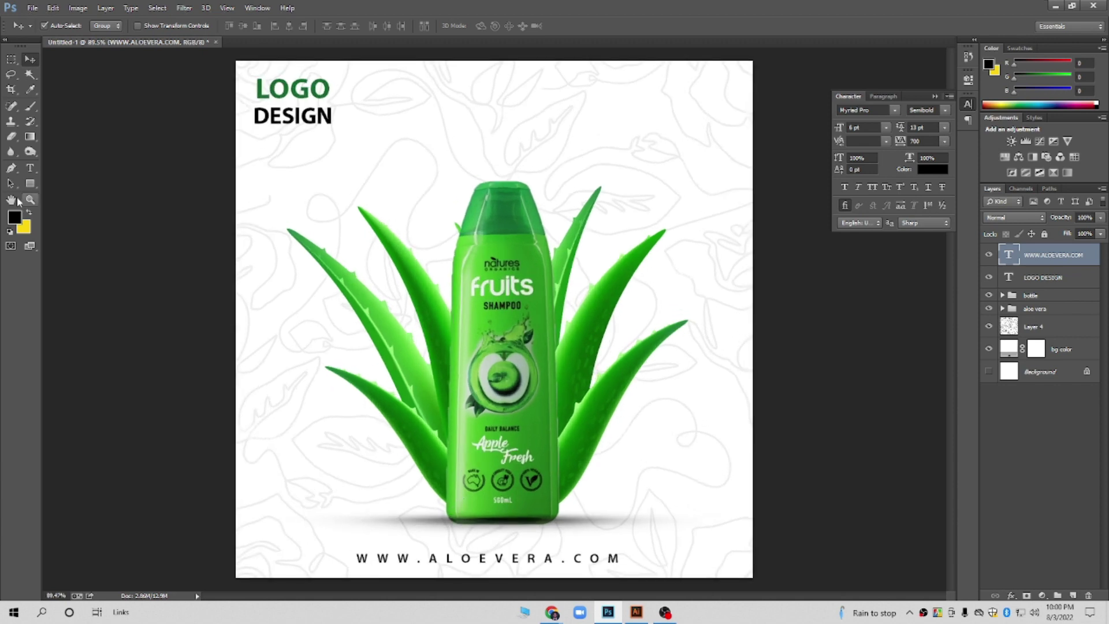
left_click(30, 168)
triple_click(481, 559)
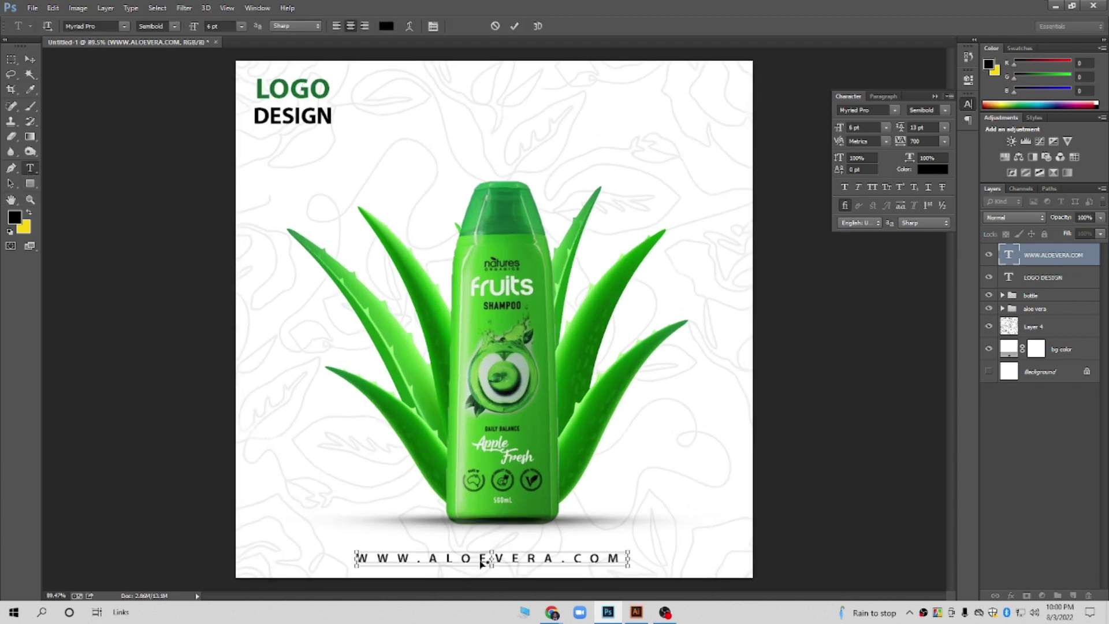
left_click(915, 142)
scroll(916, 142, "down", 2)
scroll(915, 143, "down", 2)
scroll(915, 142, "down", 2)
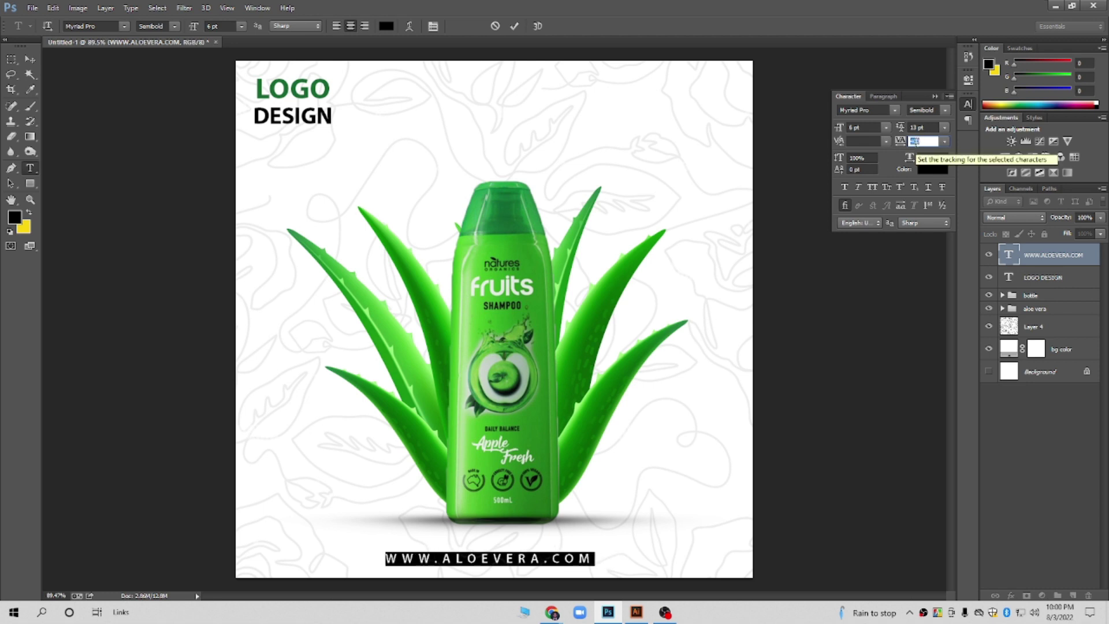
left_click(30, 59)
scroll(442, 507, "down", 2)
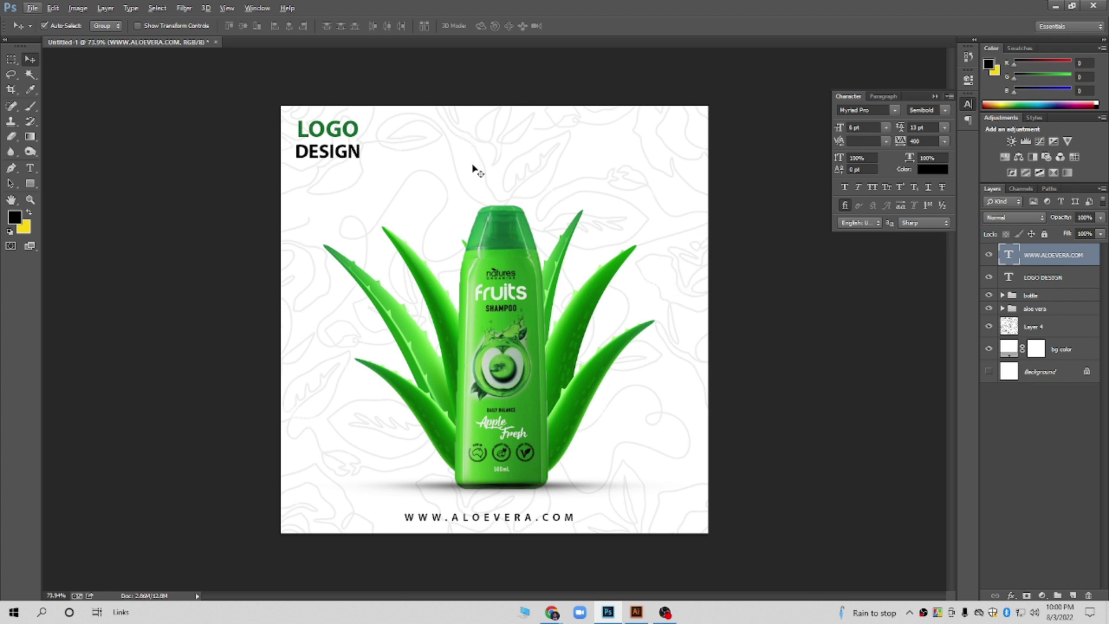
Scale the bottle and aloe vera groups to about 87% and move them slightly lower
left_click(1042, 297)
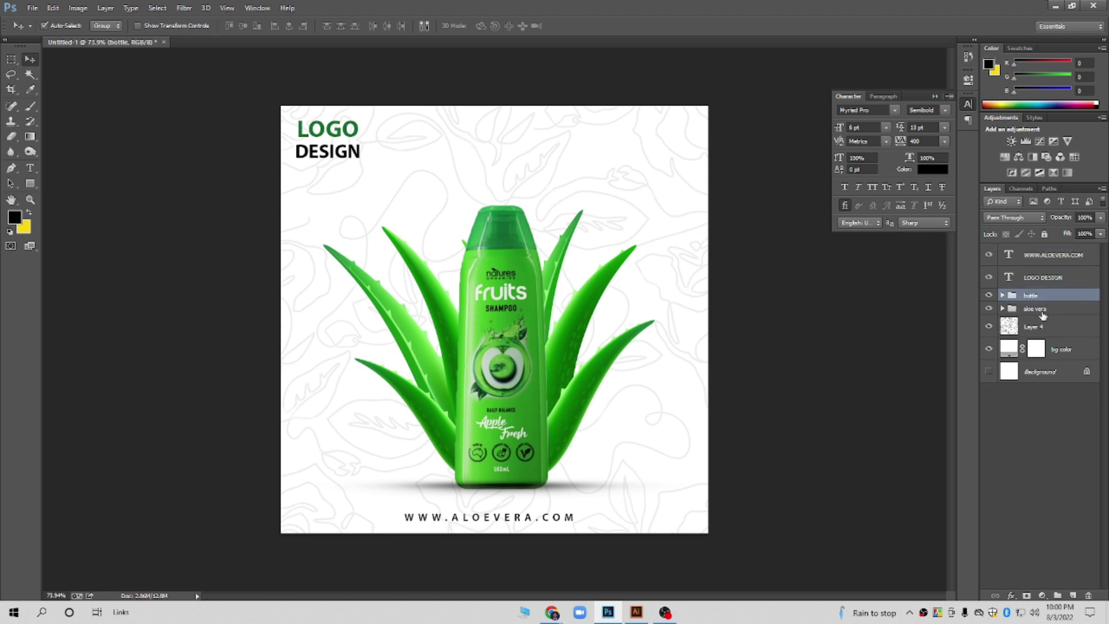
key("ctrl+t")
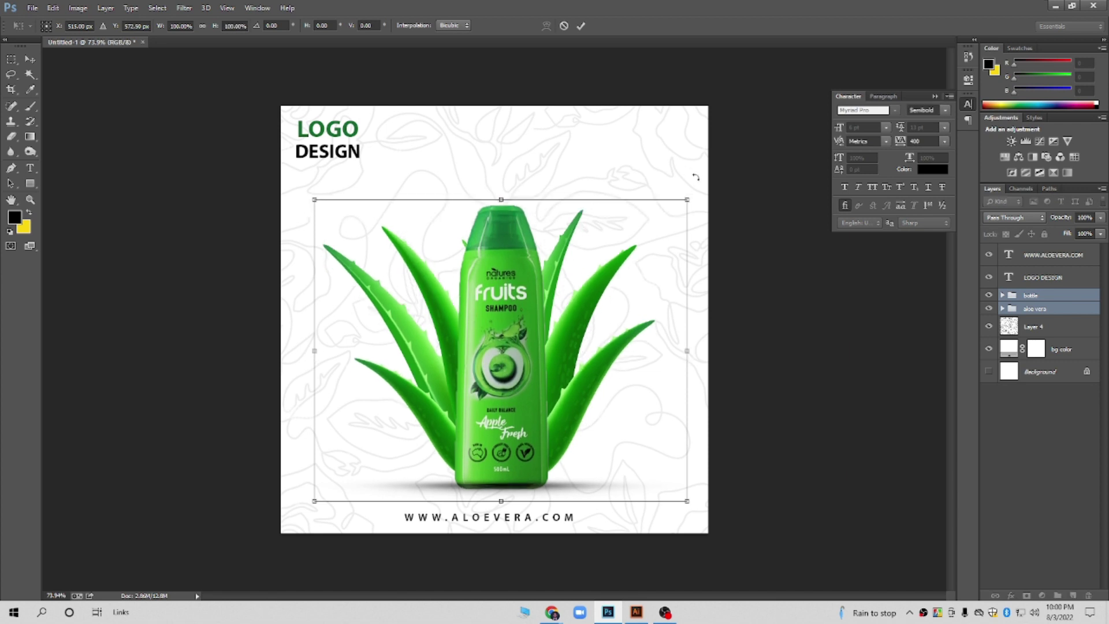
left_click_drag(689, 200, 683, 203)
left_click_drag(675, 209, 674, 212)
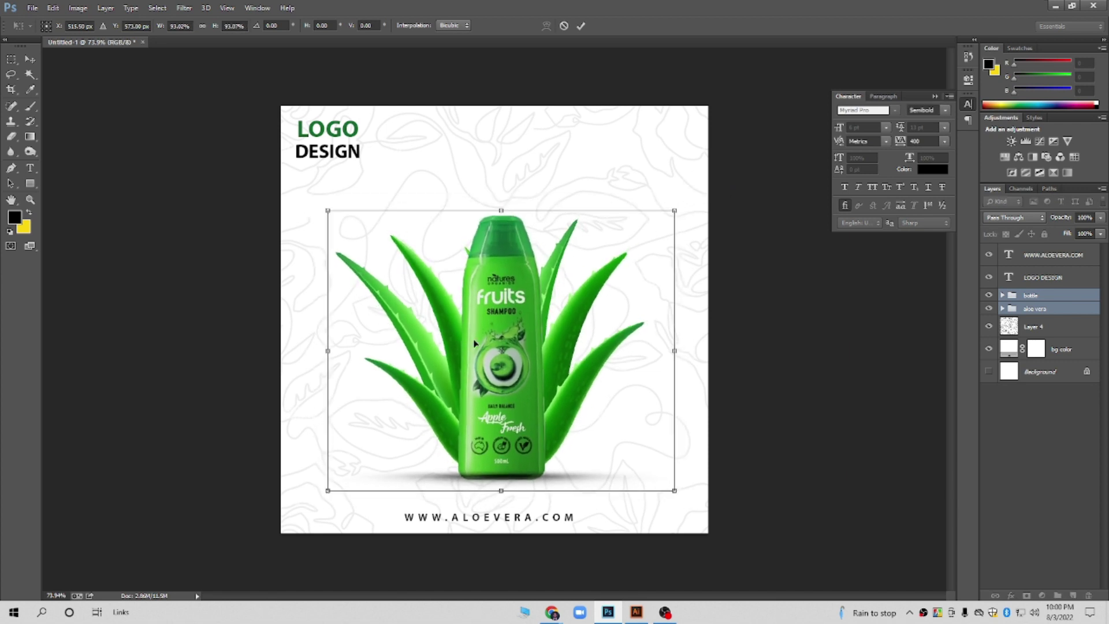
left_click_drag(487, 321, 487, 330)
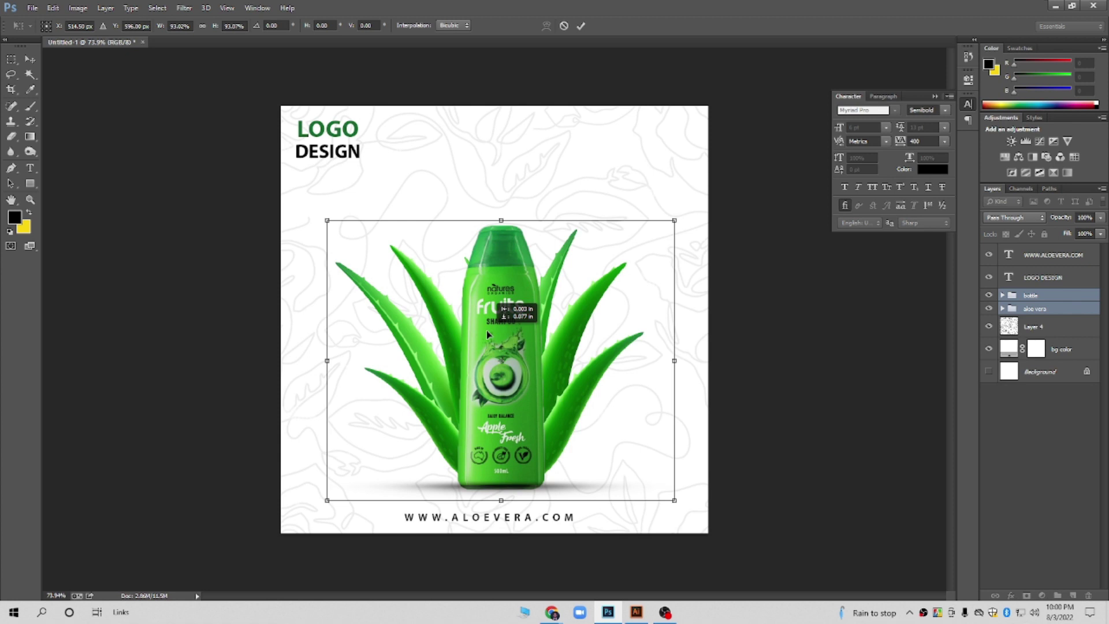
left_click_drag(674, 221, 663, 229)
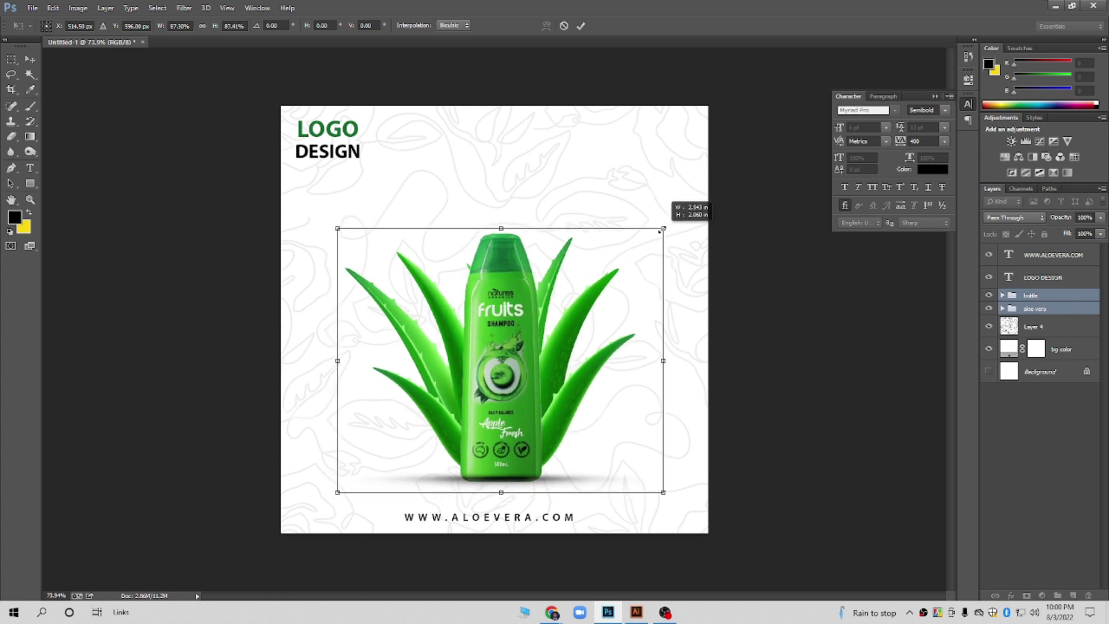
key("Return")
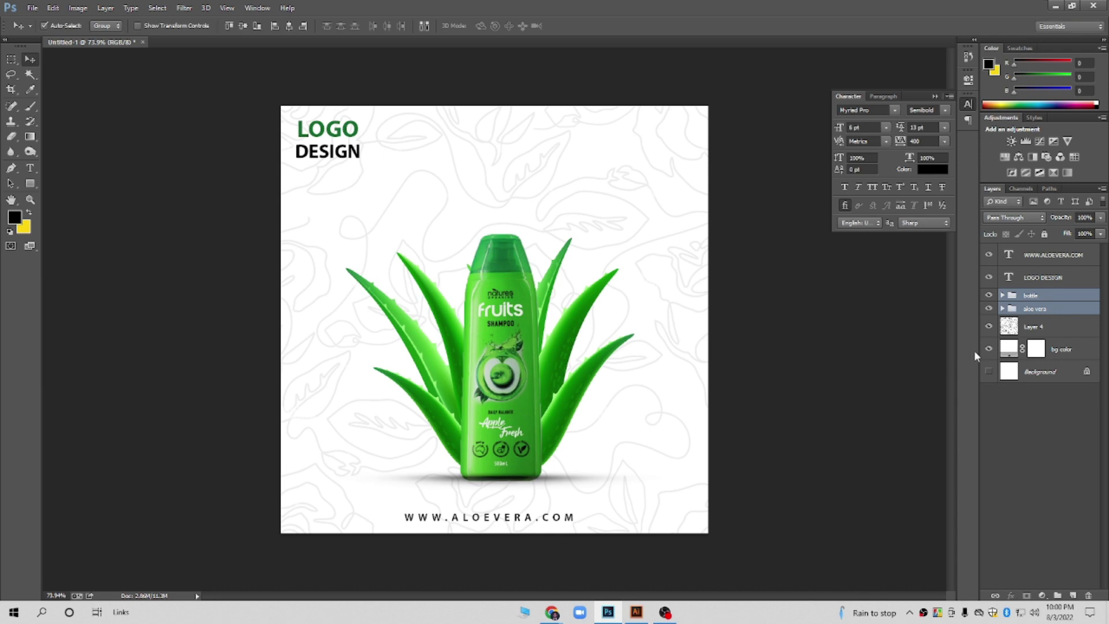
left_click(988, 372)
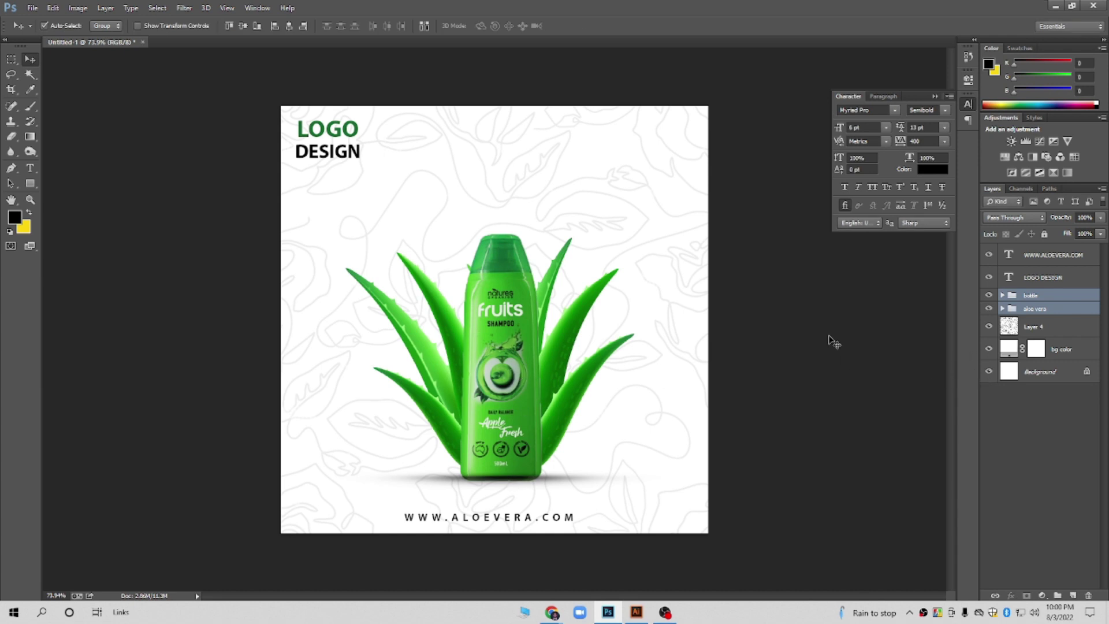
left_click(1052, 377)
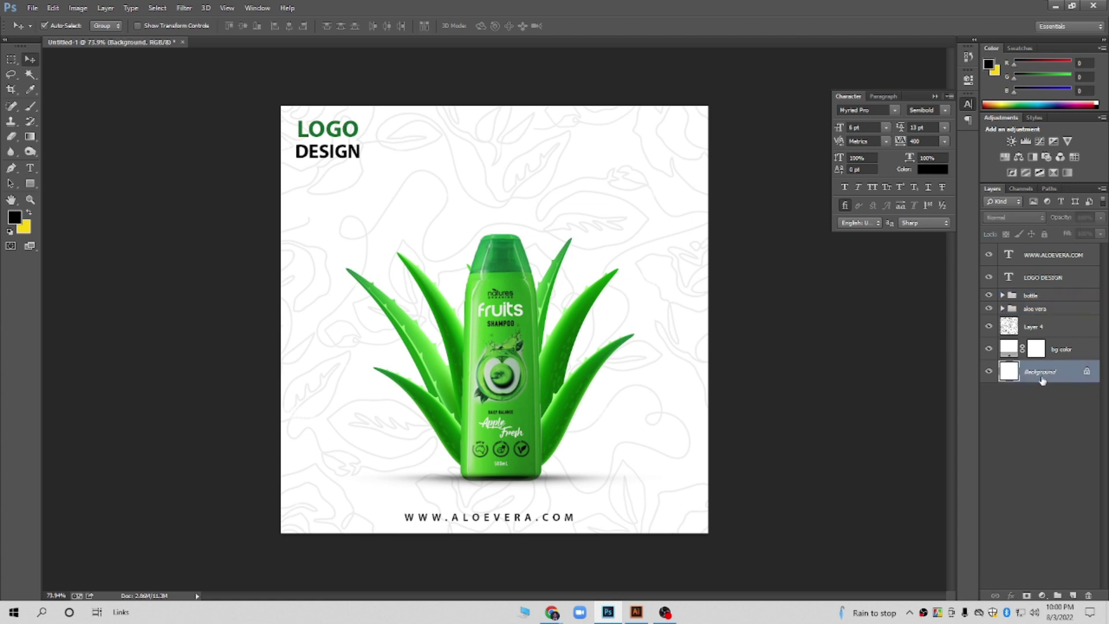
left_click(1053, 258)
left_click(1050, 375, "ctrl")
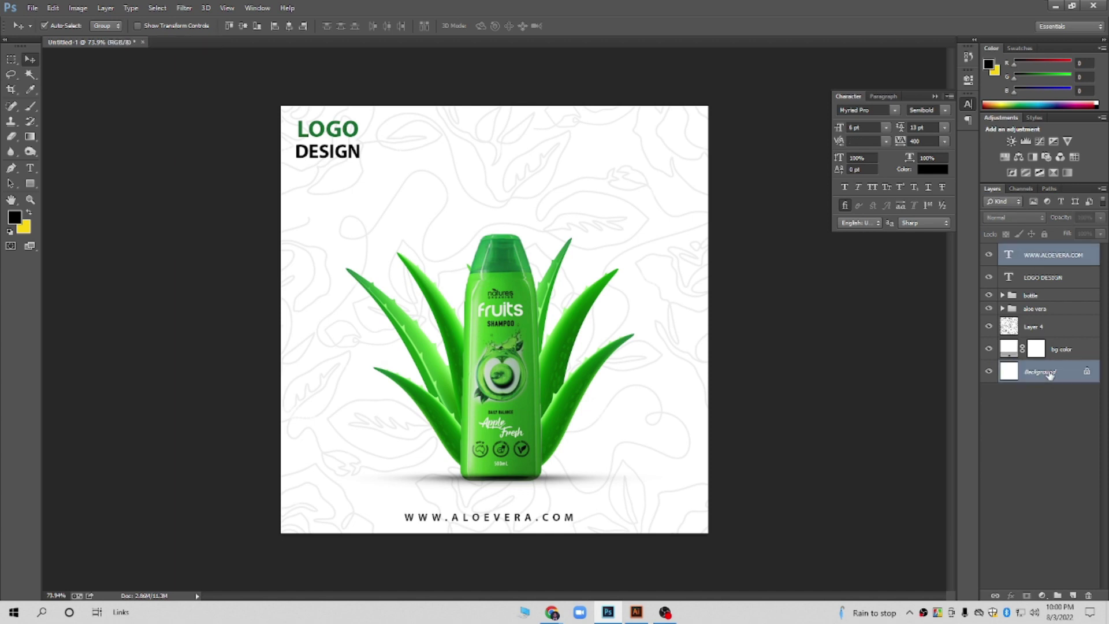
left_click(288, 27)
left_click(179, 203)
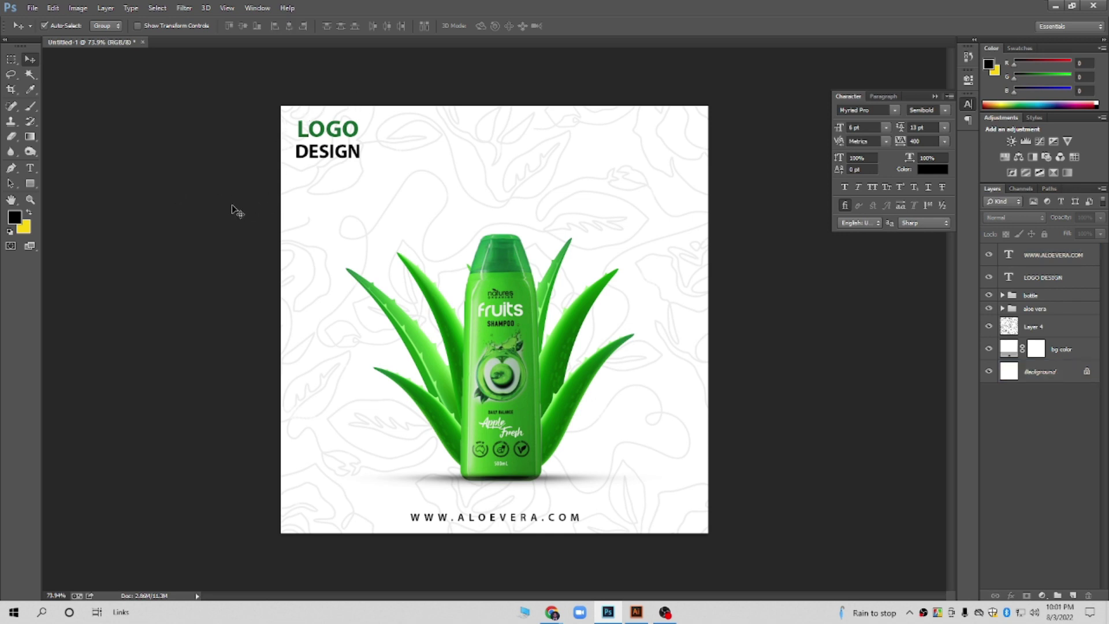
key("ctrl+r")
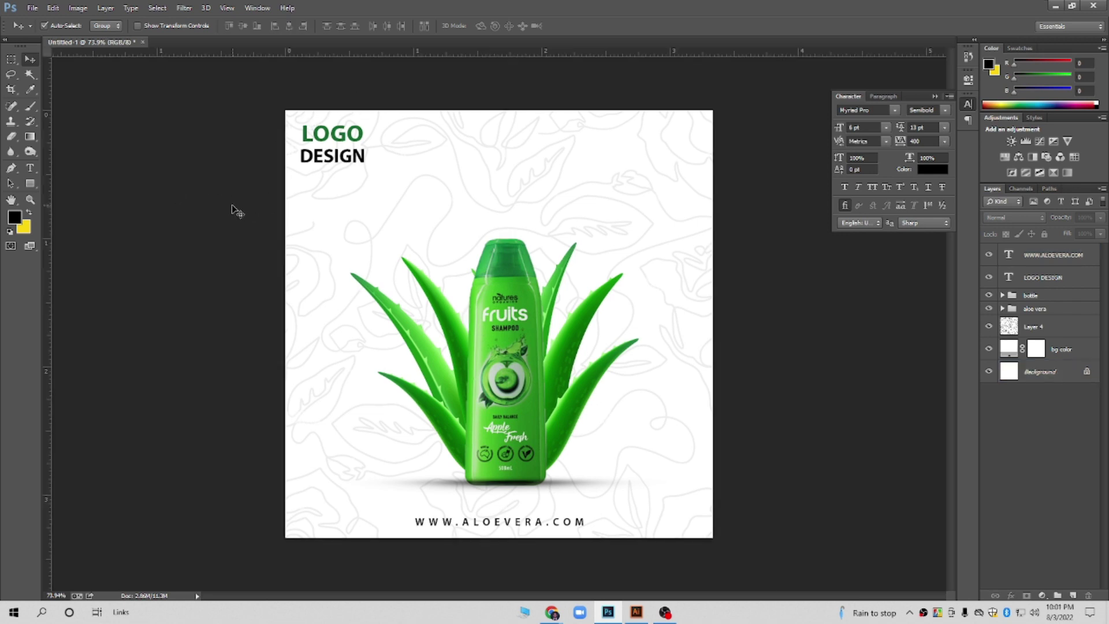
Place four margin guides near the top, left, right and bottom canvas edges
left_click_drag(420, 53, 422, 125)
left_click_drag(46, 247, 297, 189)
mouse_move(46, 237)
left_mouse_down()
mouse_move(668, 187)
mouse_move(698, 196)
left_mouse_up()
left_click_drag(617, 53, 572, 525)
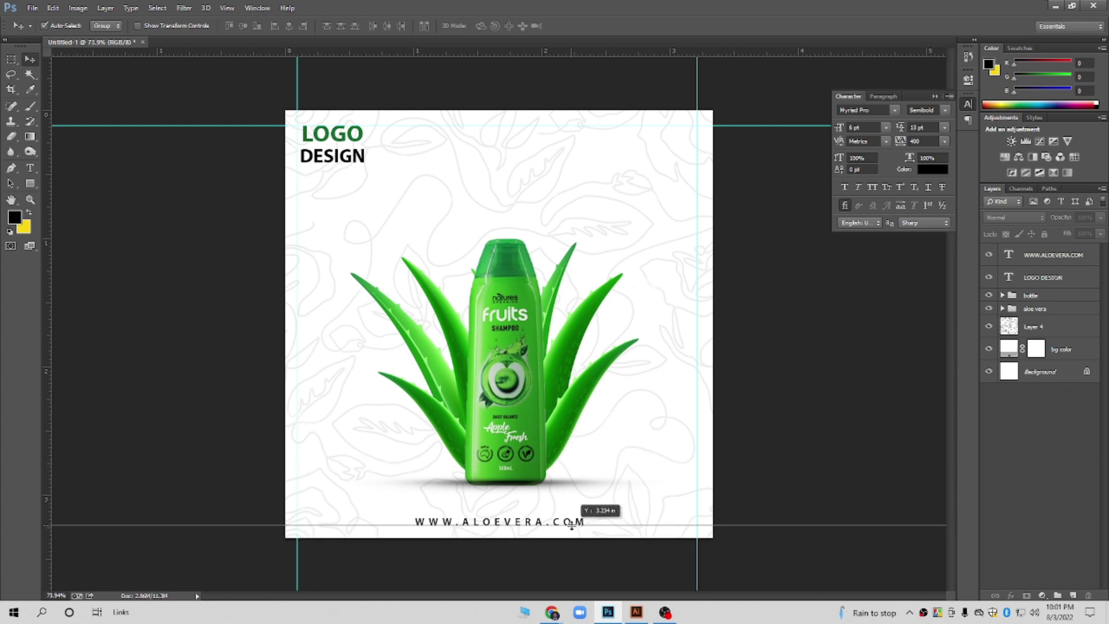
left_click_drag(571, 525, 571, 525)
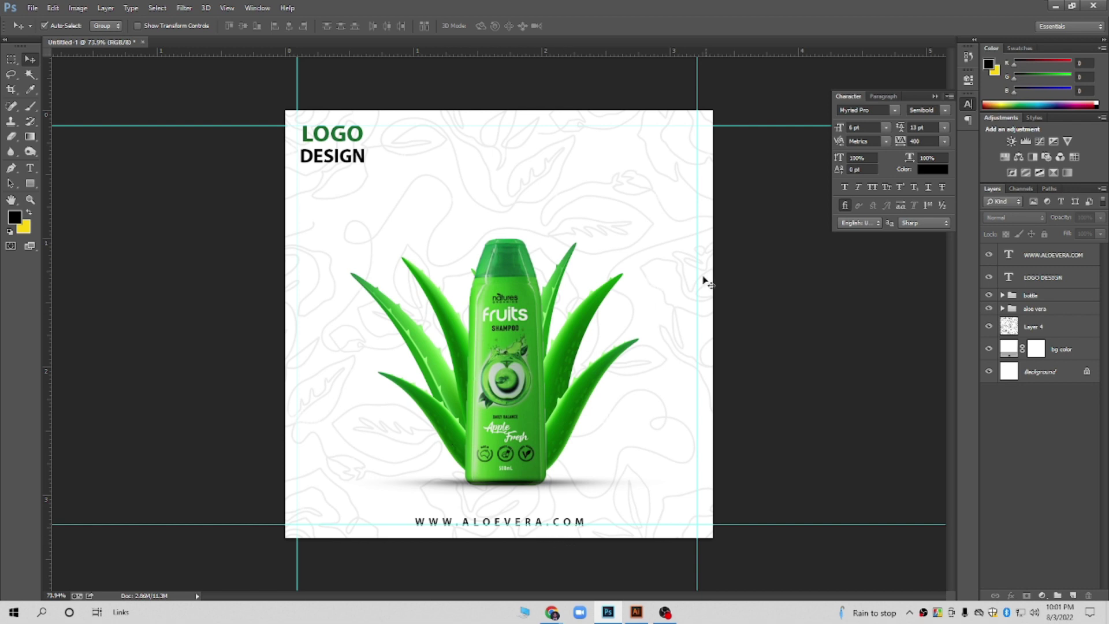
left_click_drag(698, 281, 700, 281)
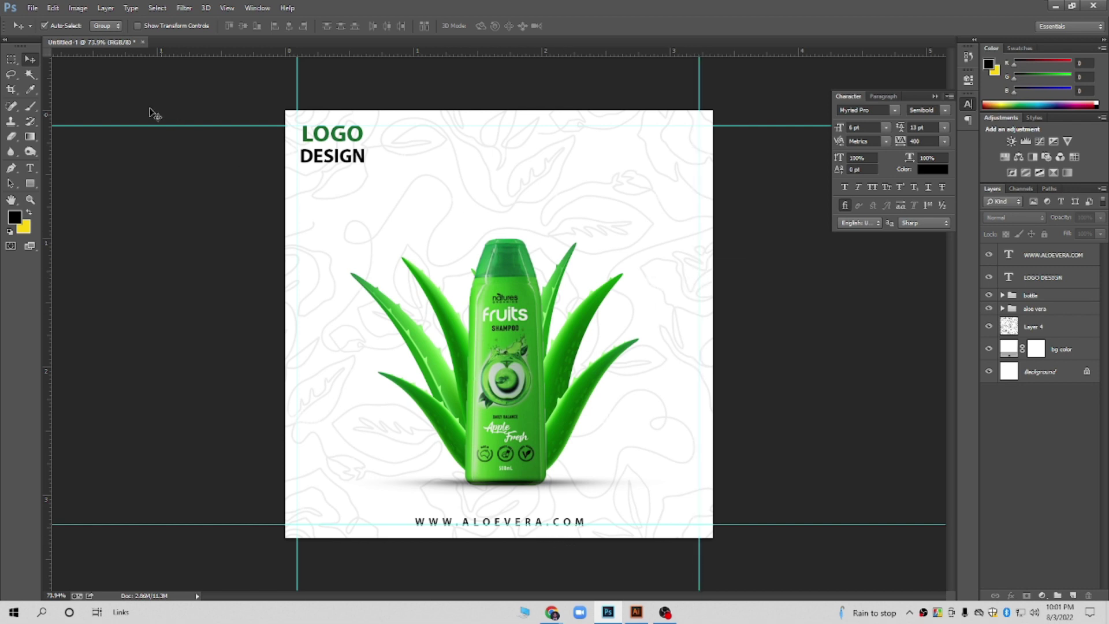
left_click(1033, 296)
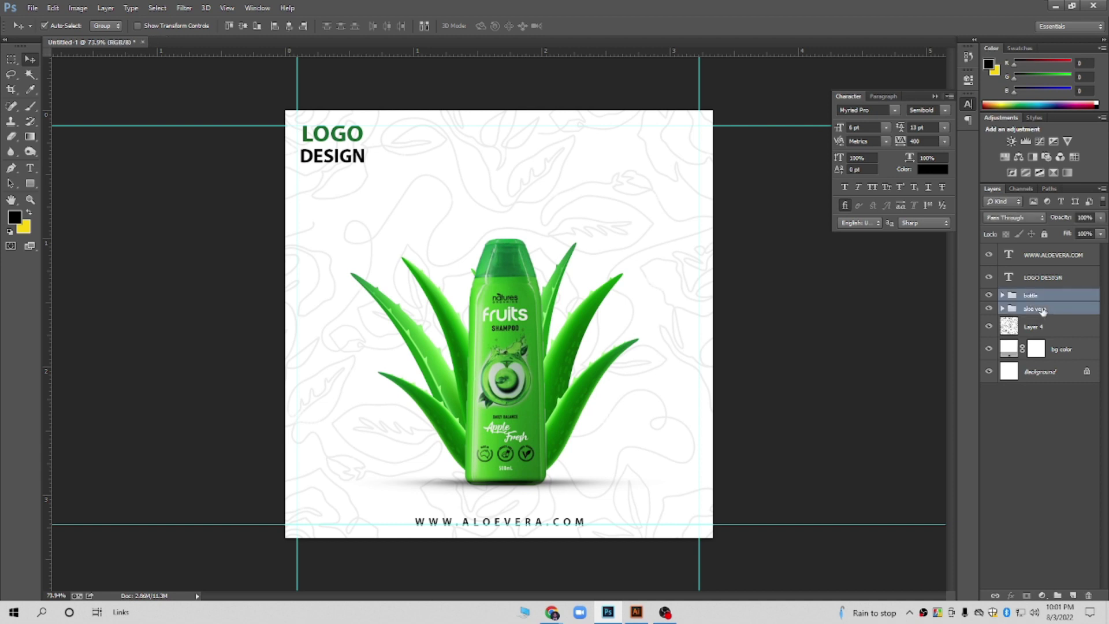
left_click(1066, 351)
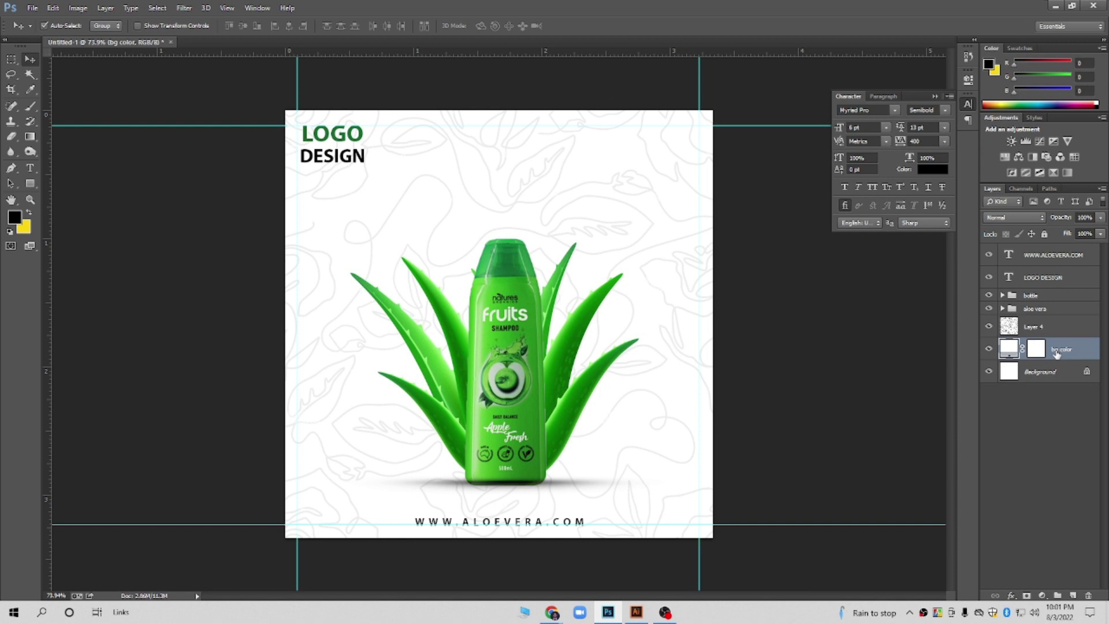
Nudge the LOGO DESIGN text slightly up and to the left
left_click(1061, 255, "shift")
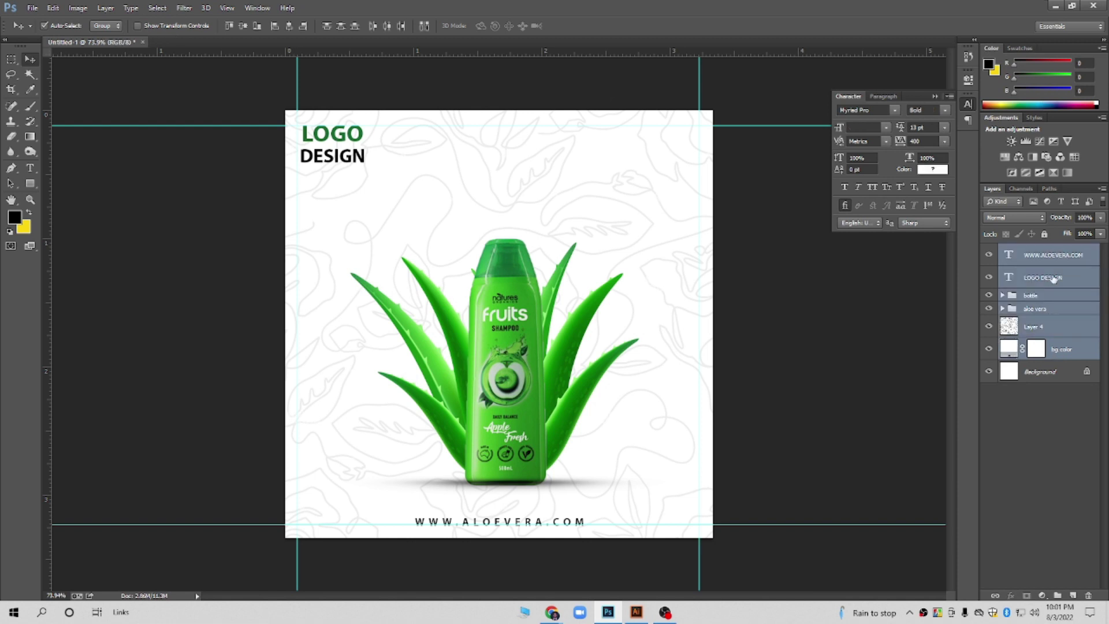
left_click(857, 293)
scroll(325, 124, "up", 5)
left_click_drag(301, 89, 296, 97)
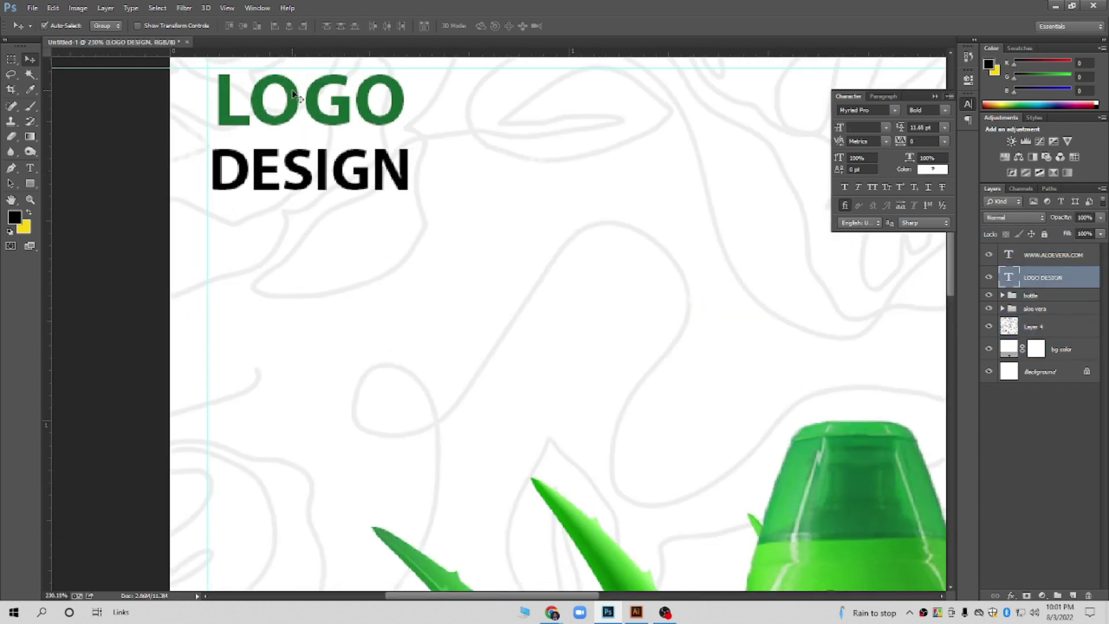
key("Left")
key("Left")
key("Left")
key("Up")
key("Up")
key("Up")
key("Up")
left_click(144, 245)
key("ctrl+0")
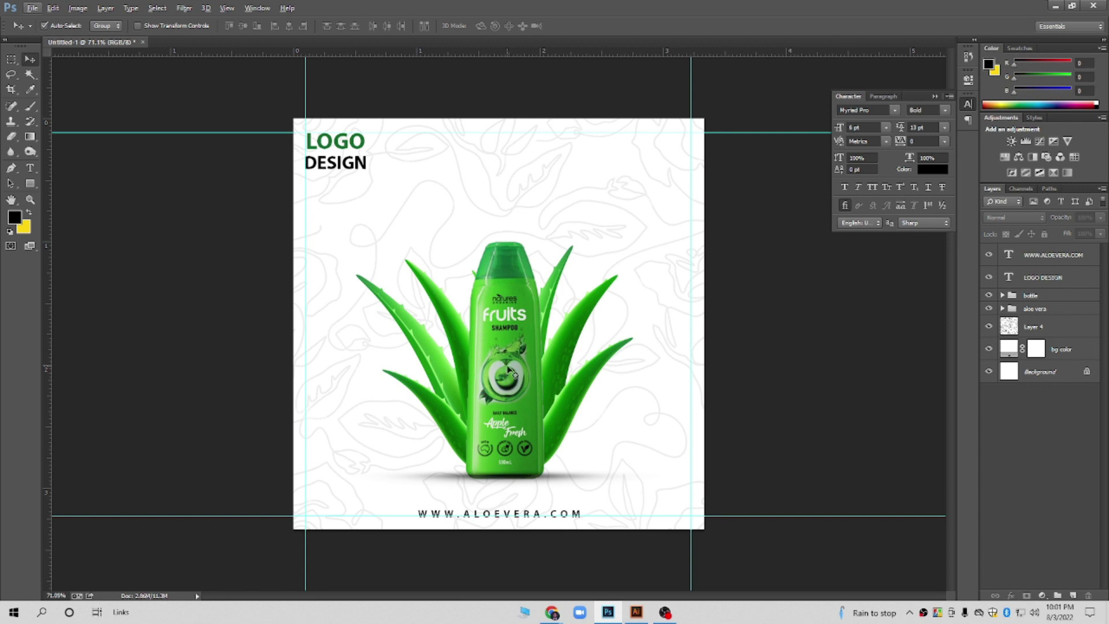
Centre the bottle and aloe horizontally on the canvas, then nudge the aloe group slightly
left_click(1018, 298)
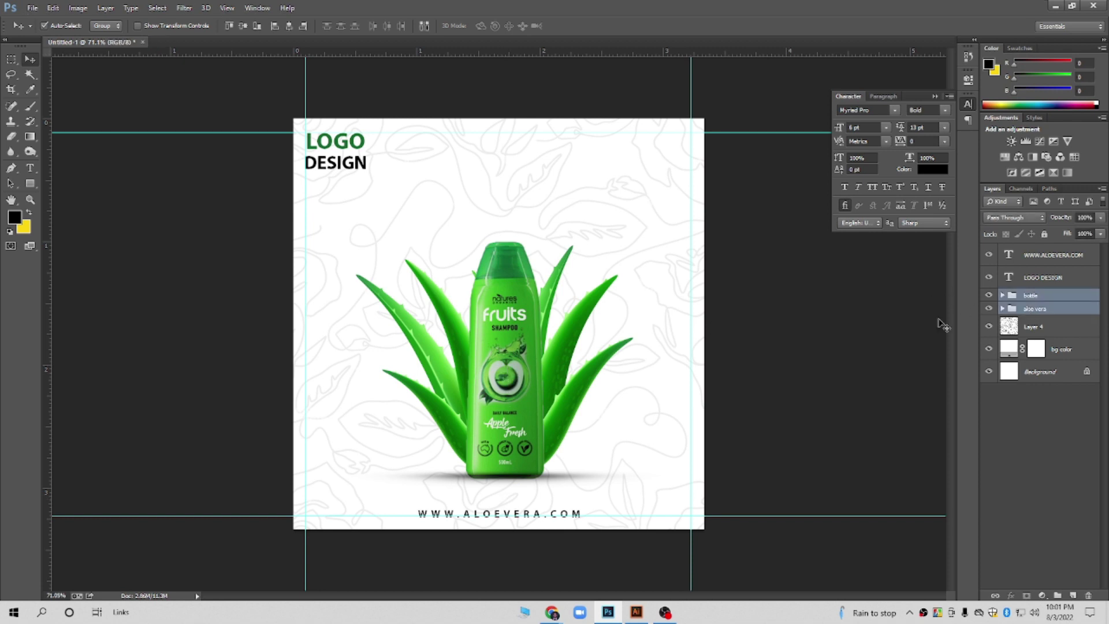
left_click(1029, 373, "ctrl")
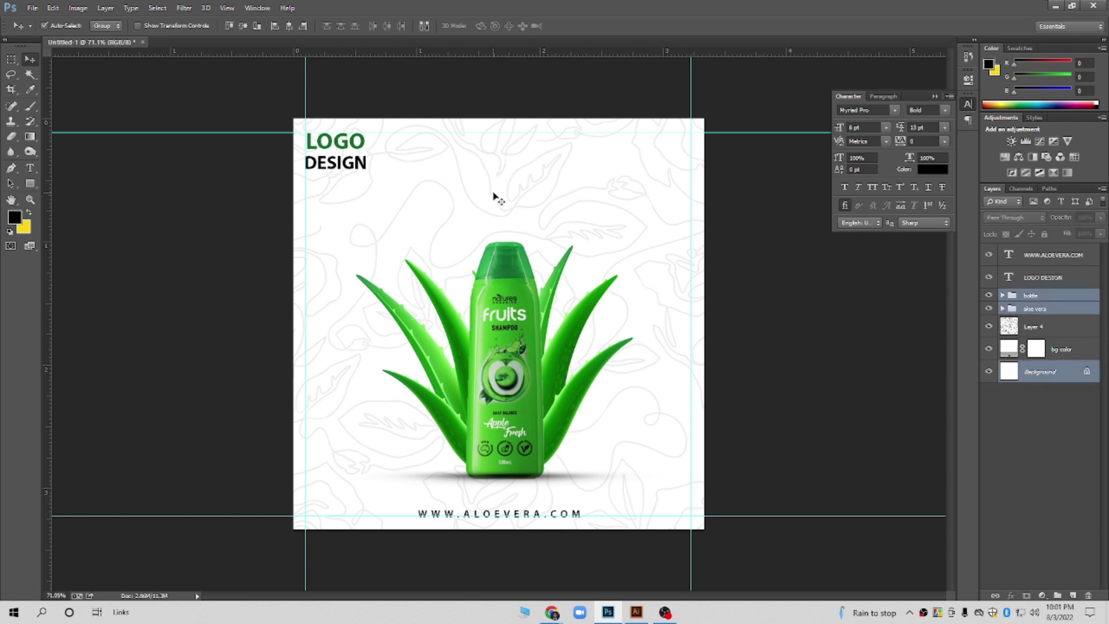
left_click(289, 26)
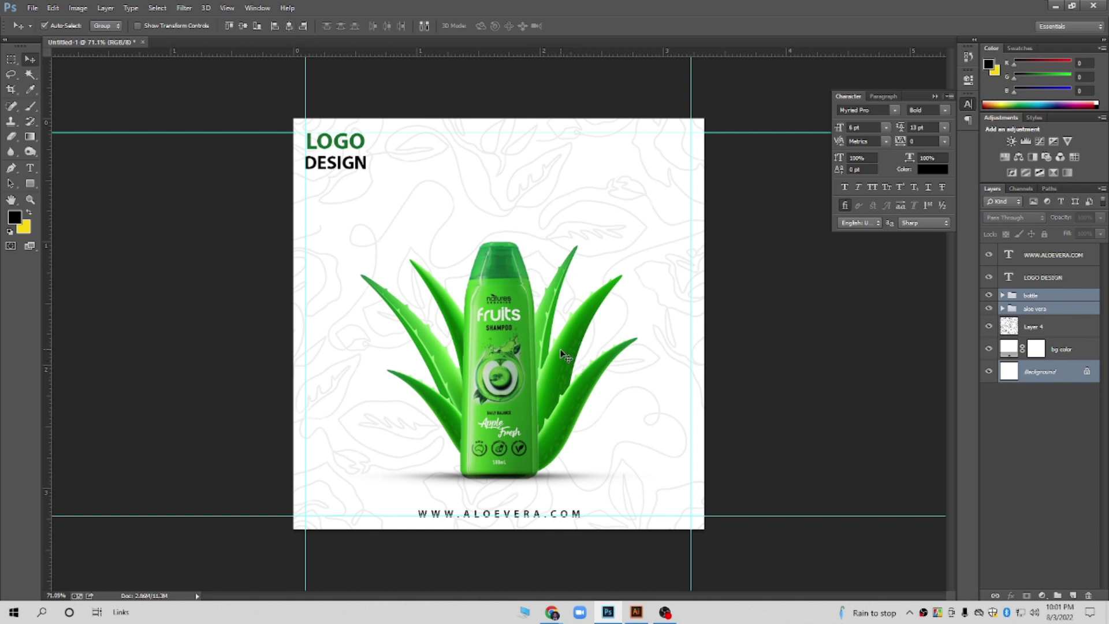
left_click(1057, 312)
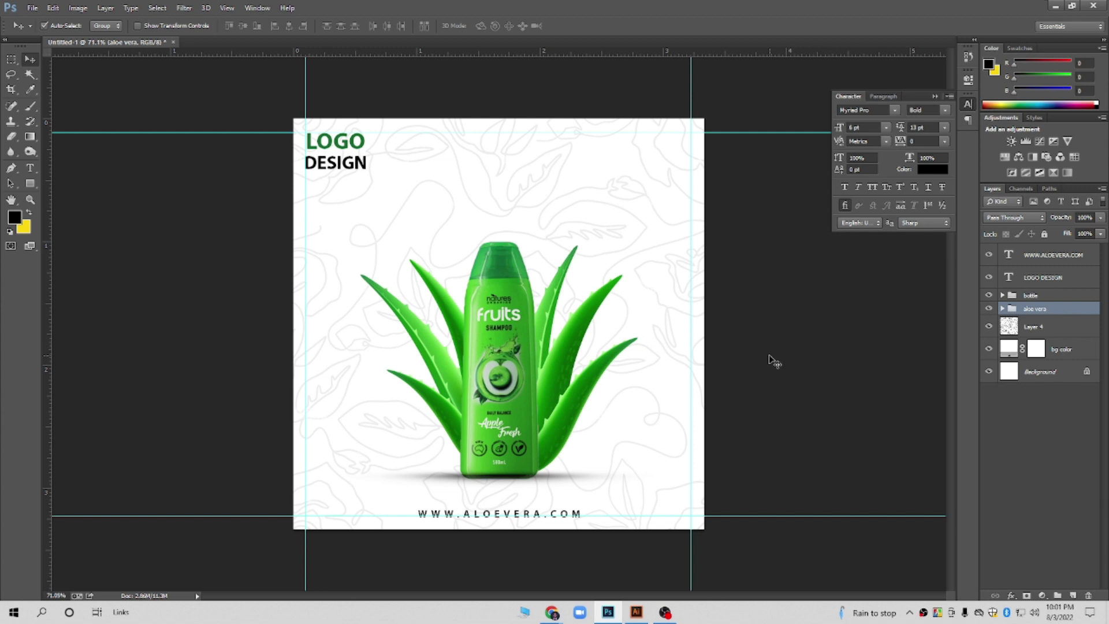
key("Left")
key("Left")
key("Left")
key("Left")
key("Left")
key("Left")
key("Left")
key("Left")
key("Left")
key("Left")
key("Left")
key("Left")
key("Right")
key("Right")
key("Right")
key("Right")
key("Right")
key("Right")
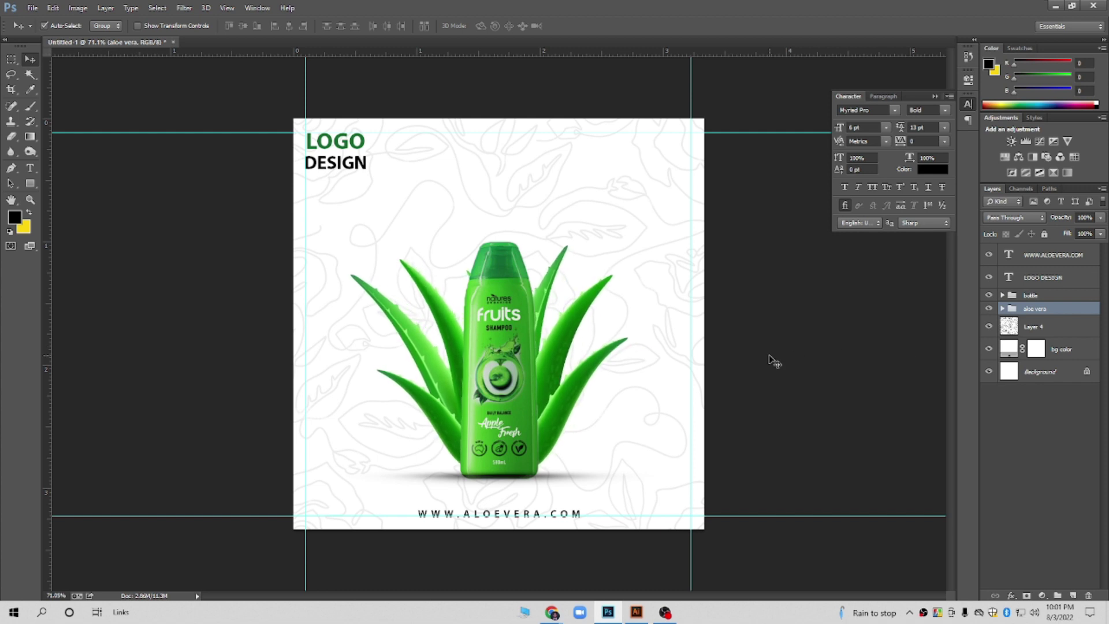
left_click(774, 361)
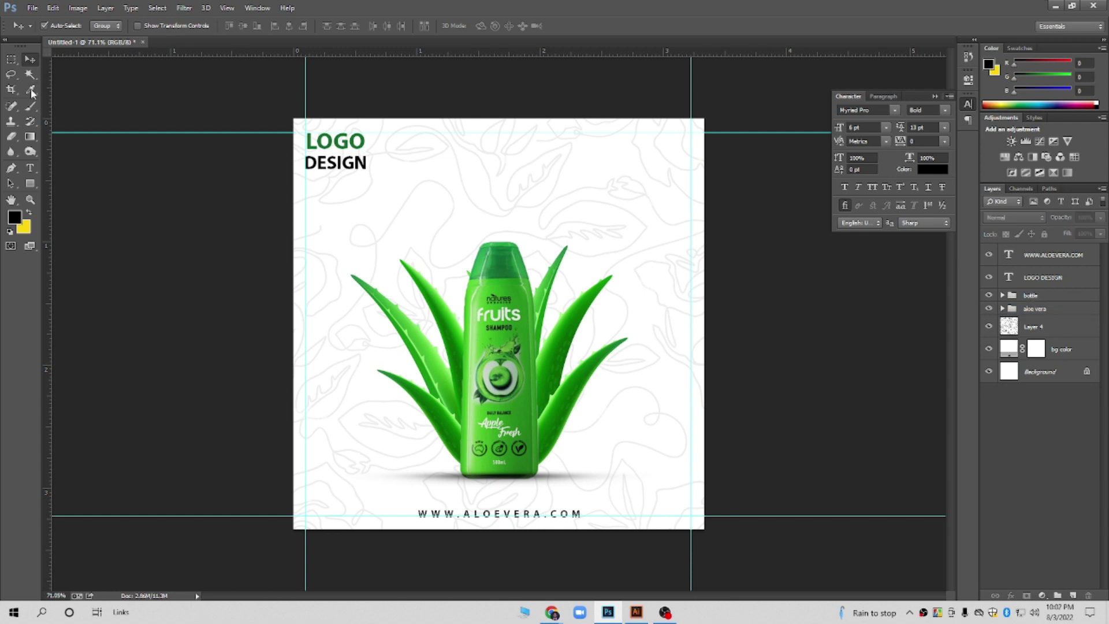
Type an 'APPLE FRESH SHAMPOO' headline above the bottle
left_click(31, 170)
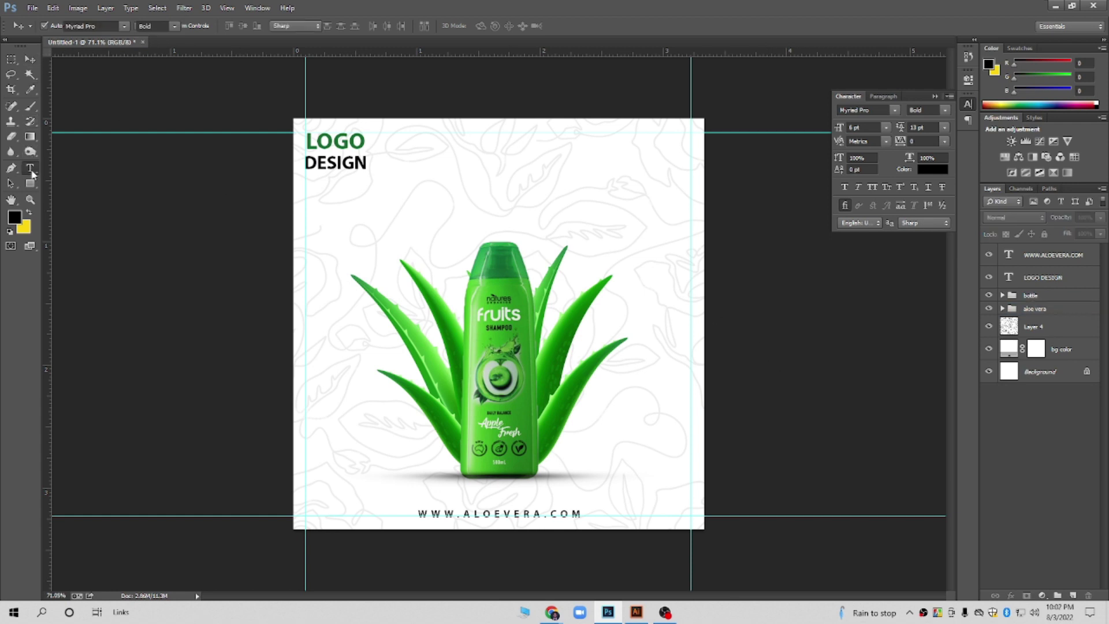
left_click(451, 201)
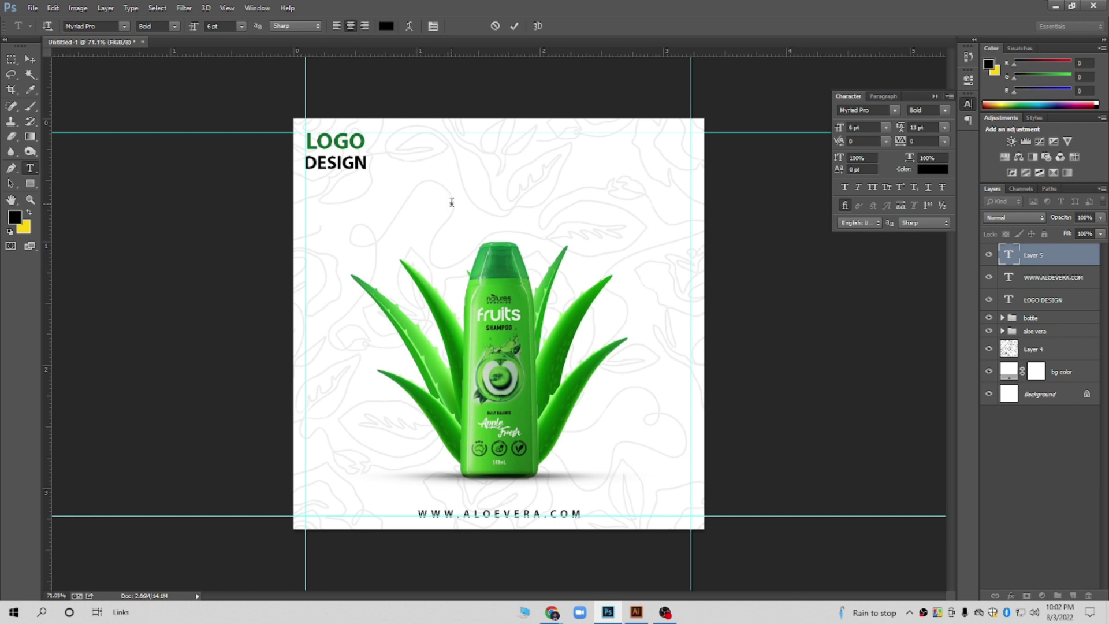
scroll(480, 219, "up", 1)
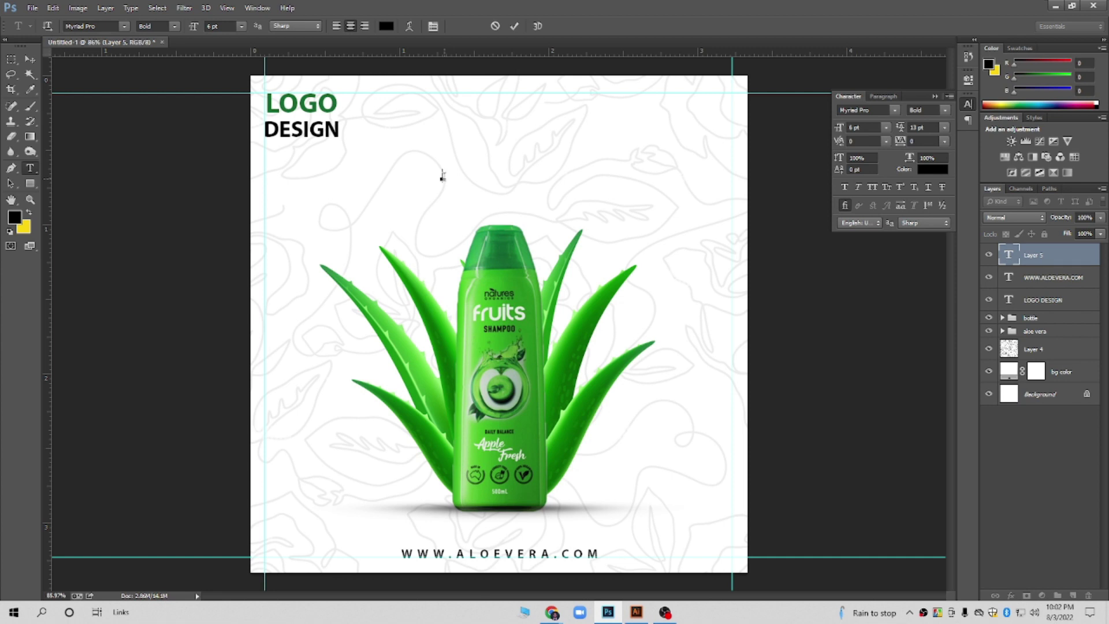
type("APPLE FRESH ")
type("SHA")
type("MPOO")
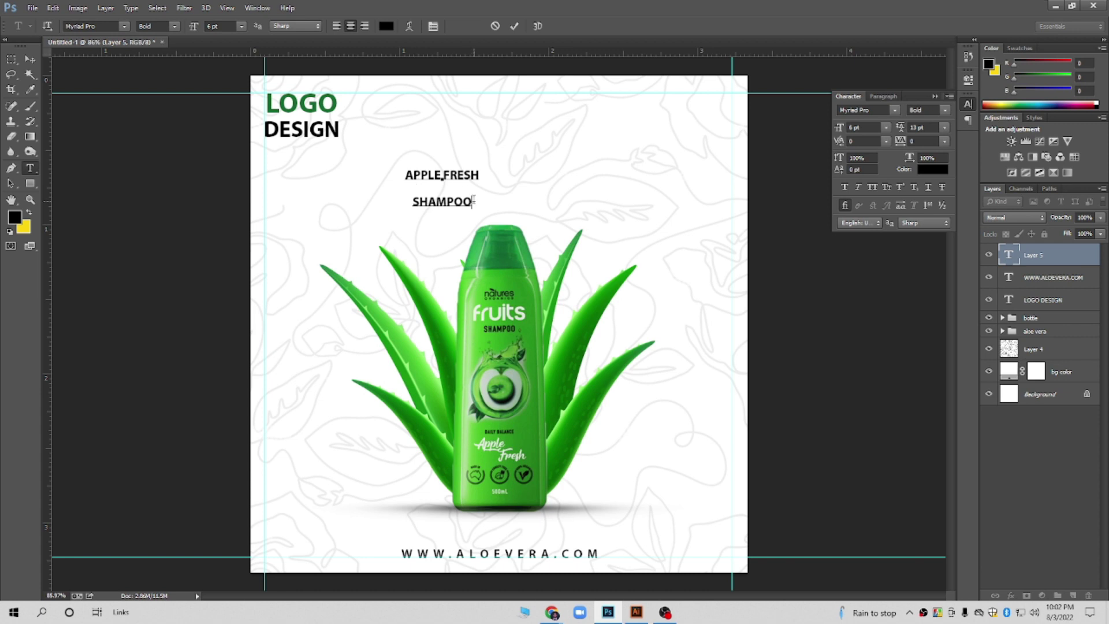
Set the headline to 15 pt with 24 pt leading
left_click_drag(474, 201, 387, 176)
left_click_drag(900, 127, 896, 140)
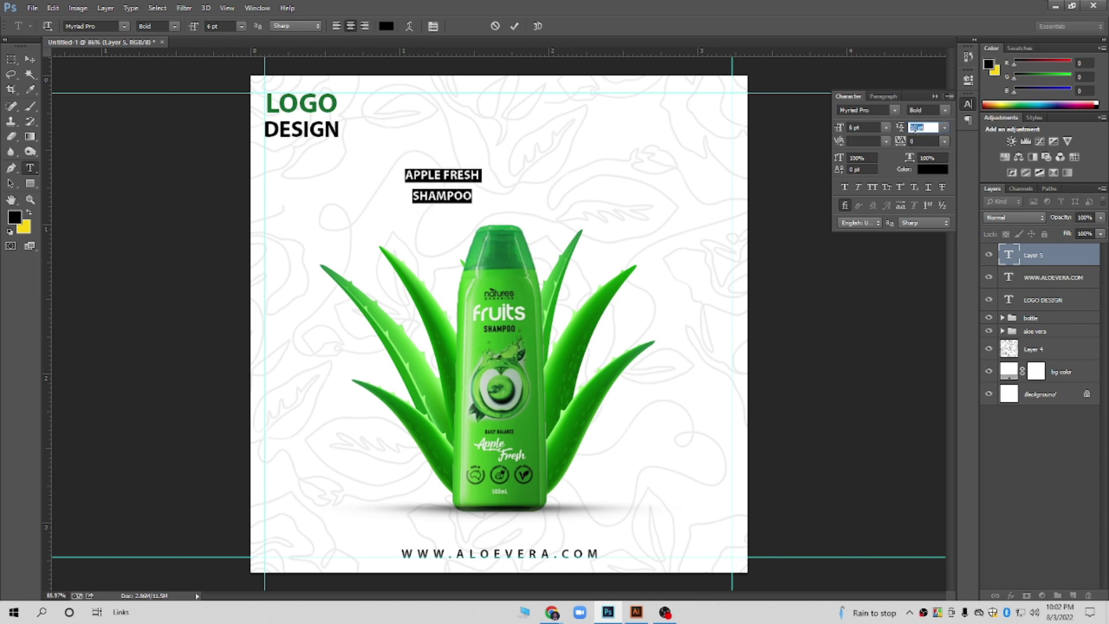
left_click(871, 127)
key("Up")
key("Up")
key("Up")
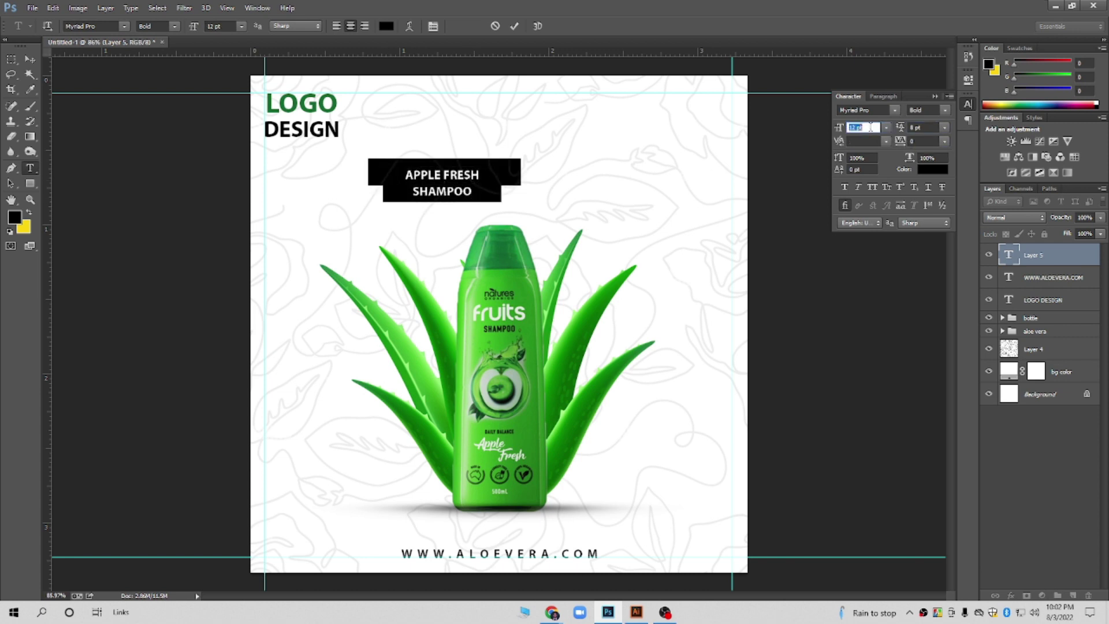
left_click(927, 127)
key("Up")
key("Up")
key("Up")
key("Up")
key("Up")
key("Up")
key("Up")
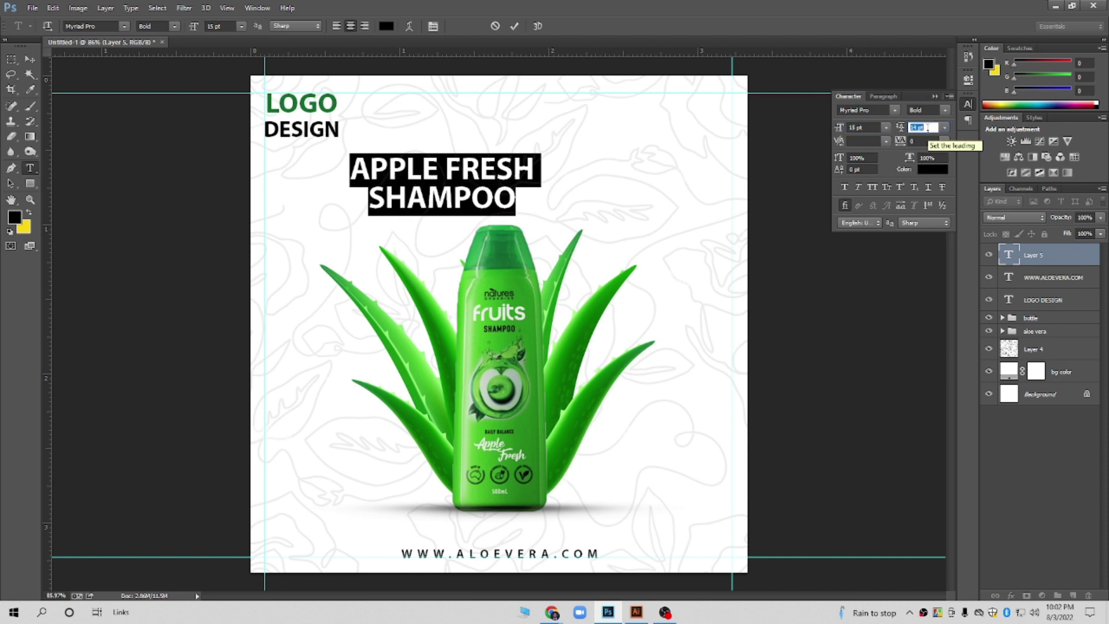
left_click(445, 171)
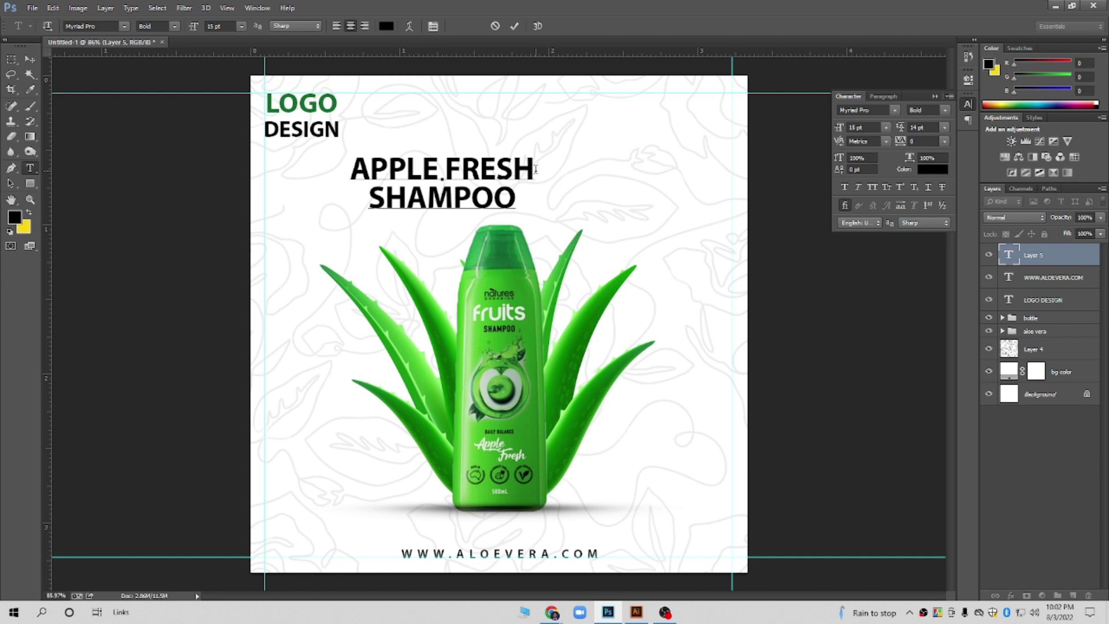
Make the APPLE FRESH line 11 pt Semibold Italic
left_click_drag(536, 169, 350, 169)
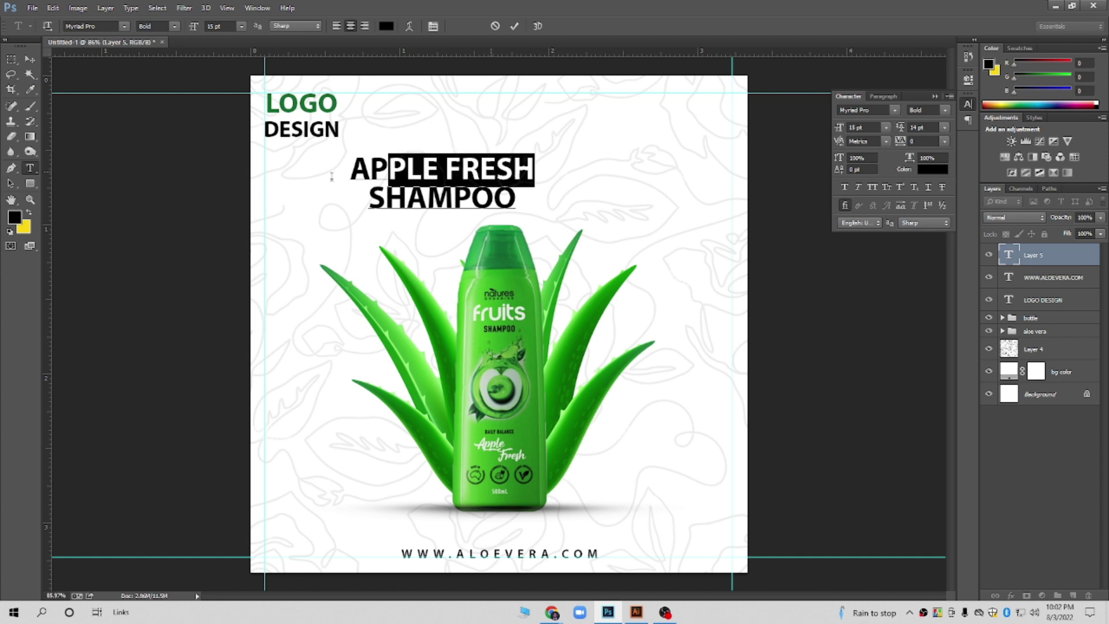
left_click(863, 128)
key("Down")
key("Down")
key("Down")
key("Down")
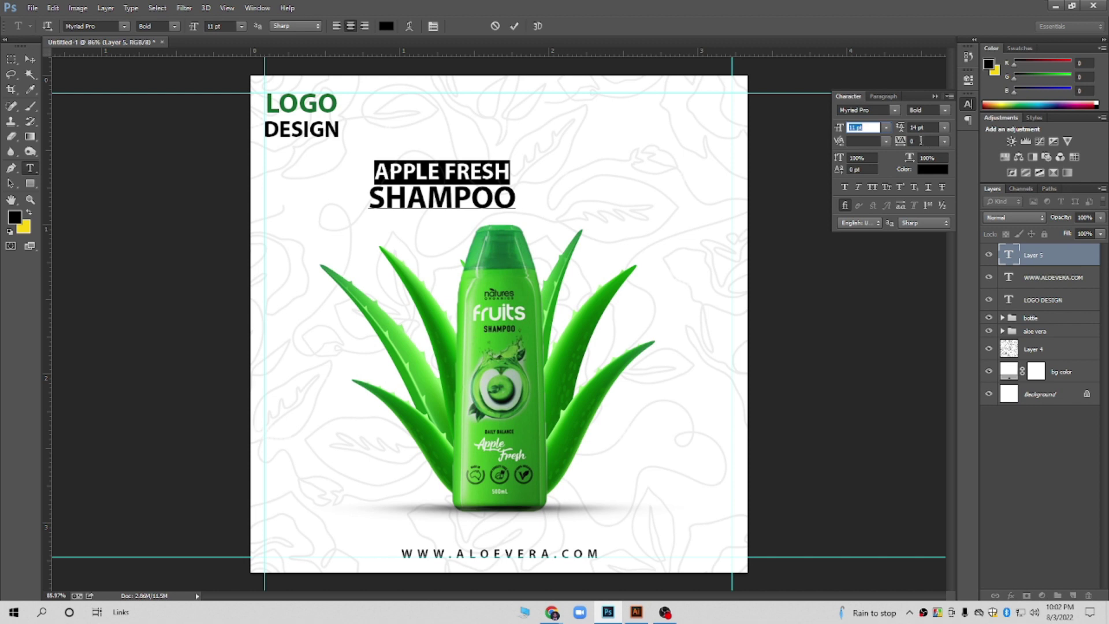
left_click(941, 111)
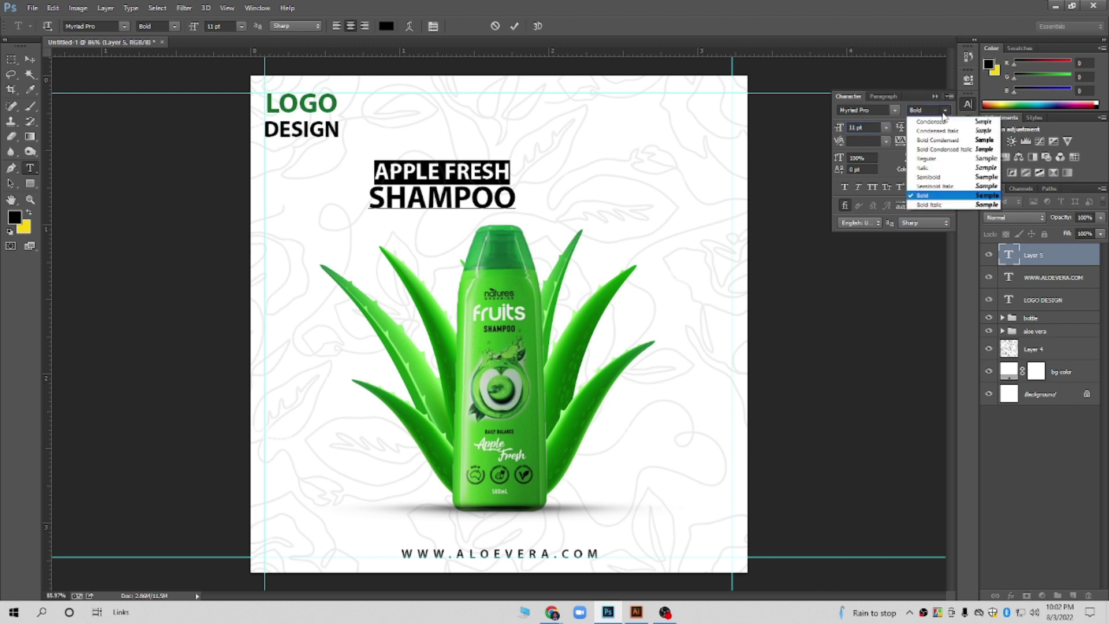
left_click(922, 173)
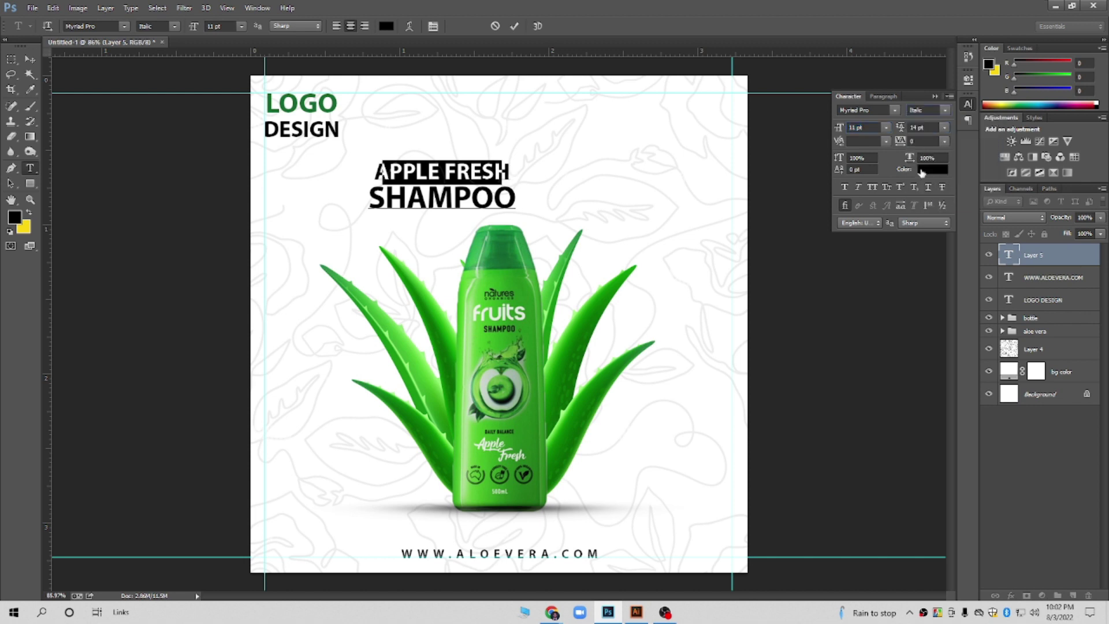
left_click(945, 111)
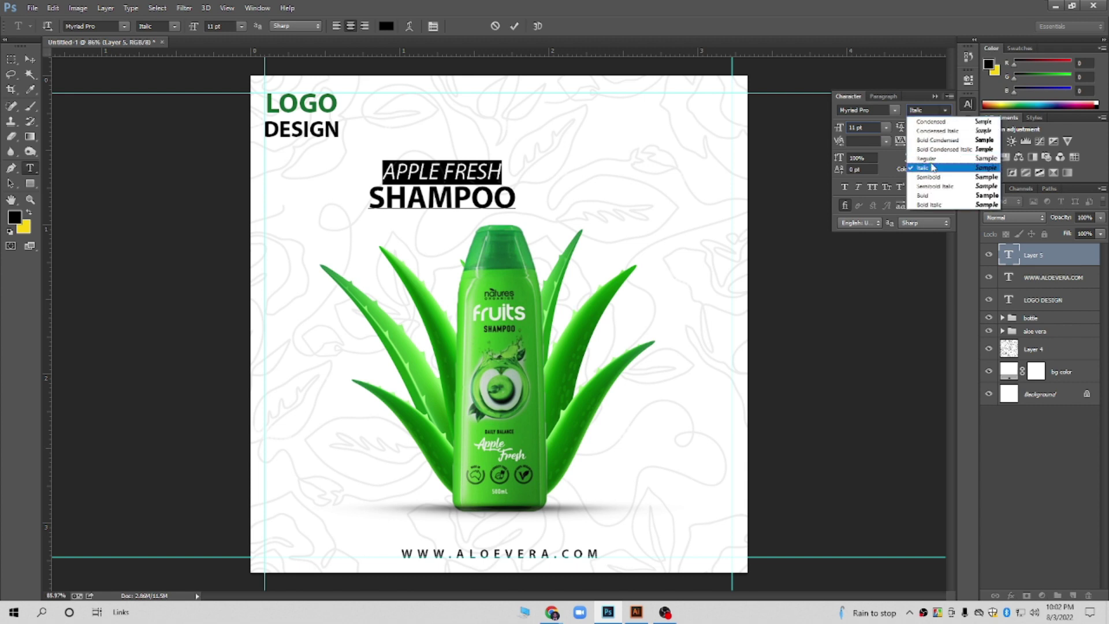
left_click(941, 186)
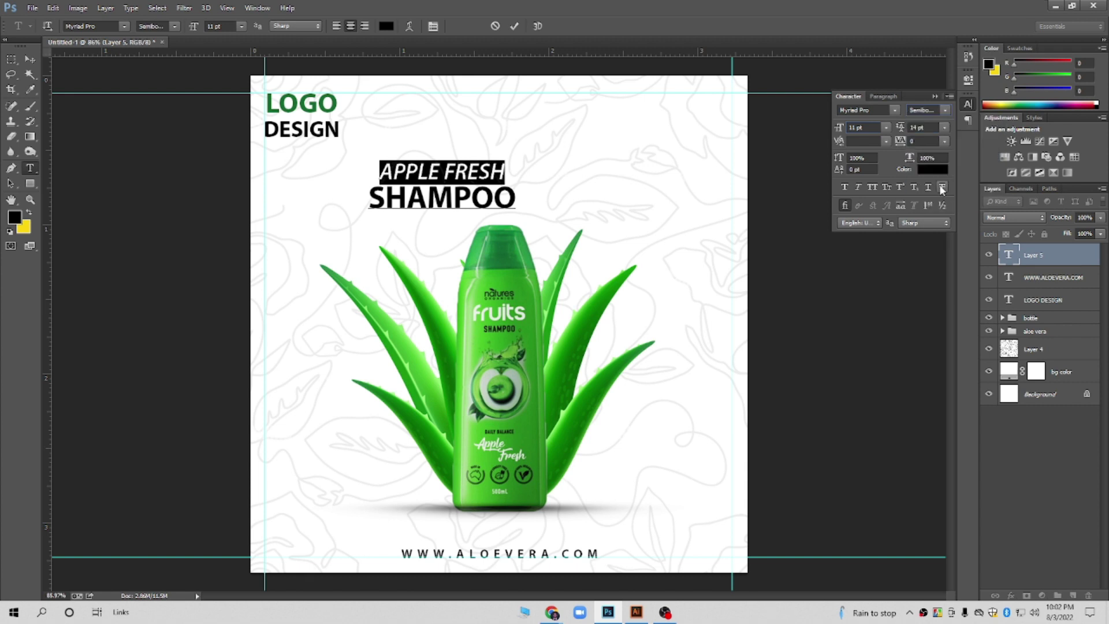
left_click(870, 127)
key("Up")
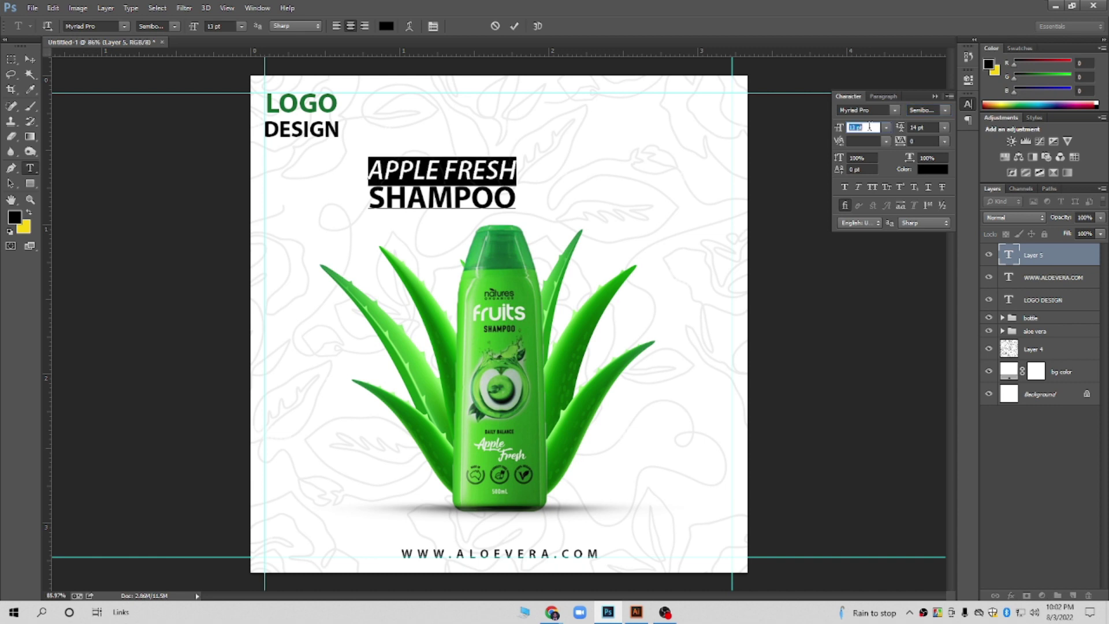
key("Down")
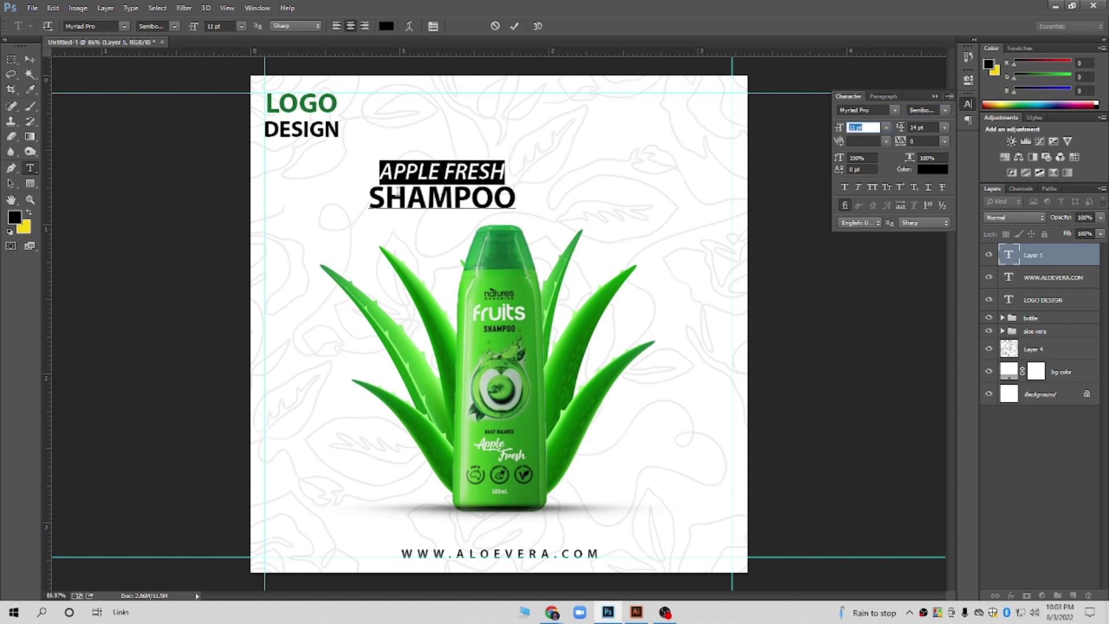
Color the APPLE FRESH text with green sampled from the bottle
left_click(14, 216)
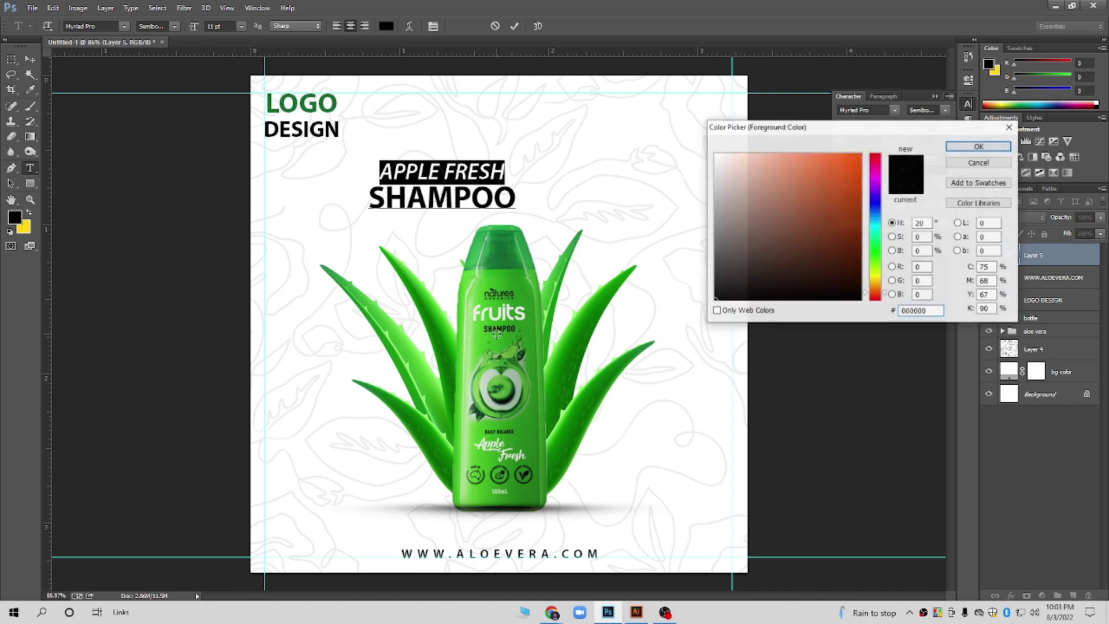
left_click(496, 338)
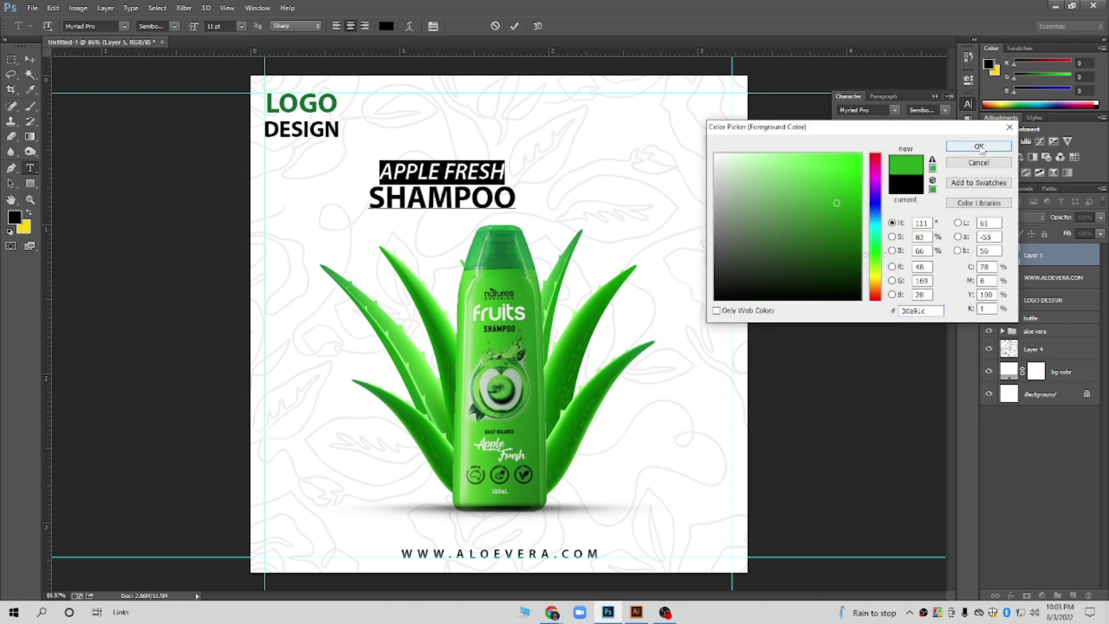
left_click(980, 149)
Make SHAMPOO dark green #186a2f from the logo text and shift the headline up-right
left_click(507, 198)
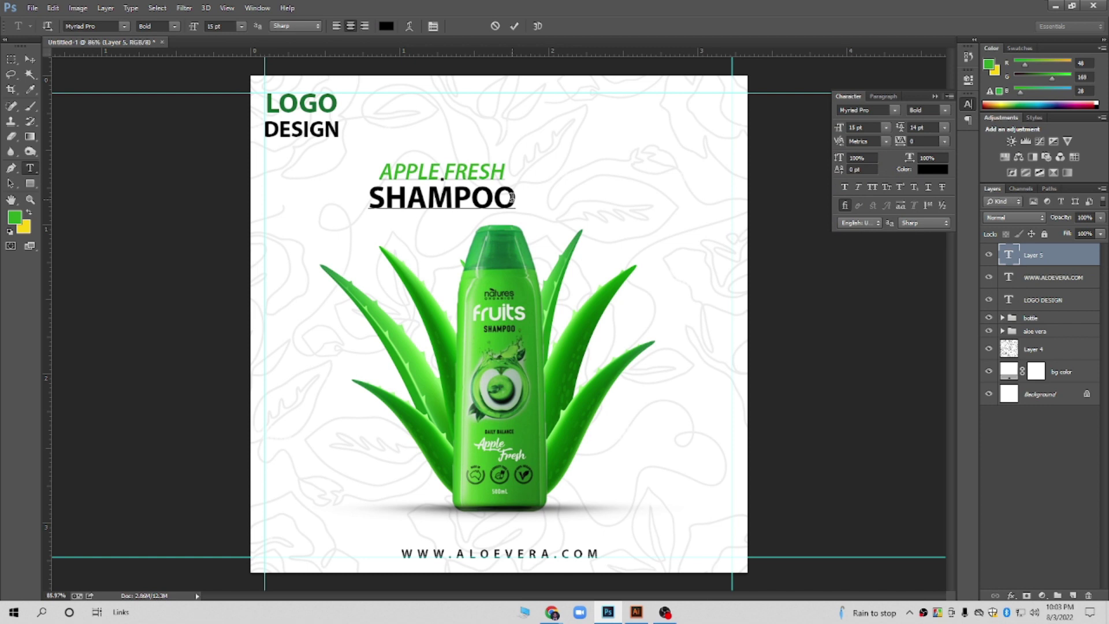
key("ctrl+a")
left_click(13, 218)
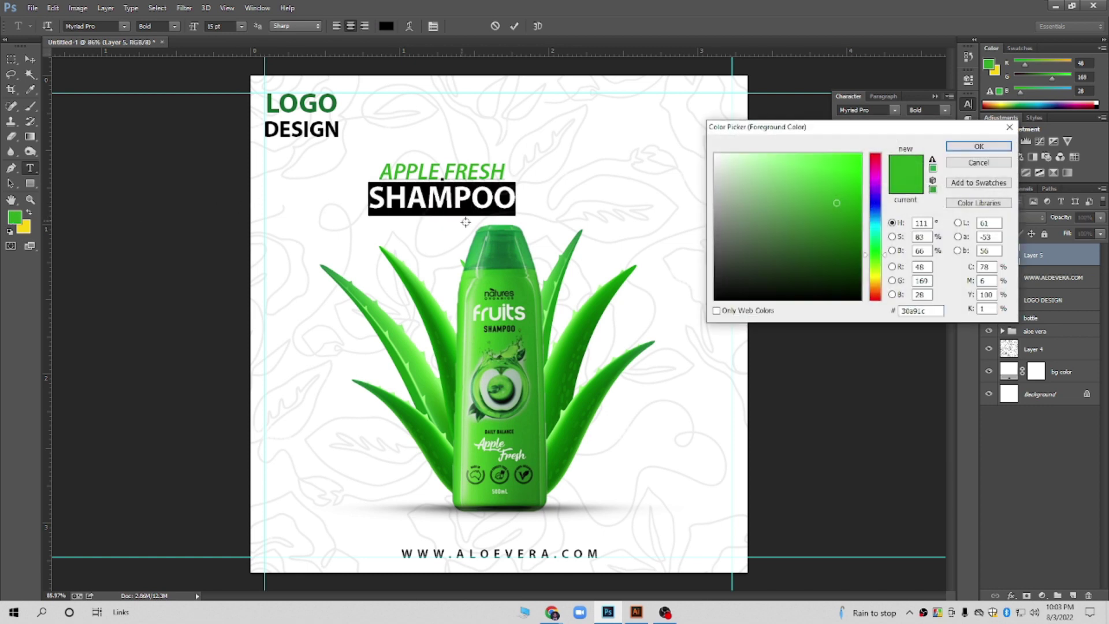
left_click(328, 109)
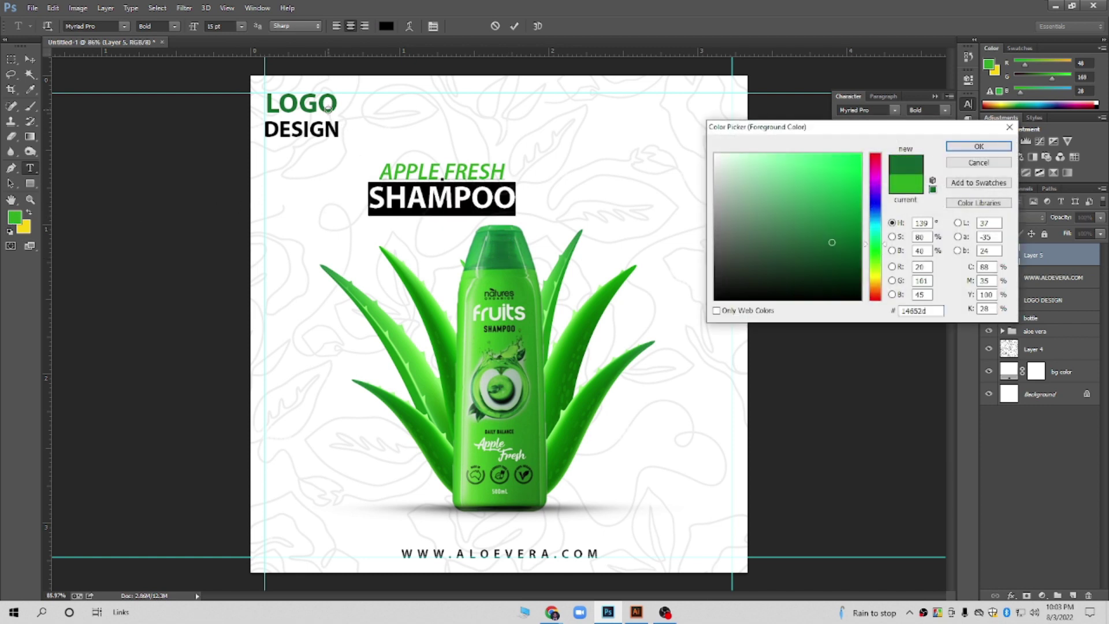
left_click(327, 111)
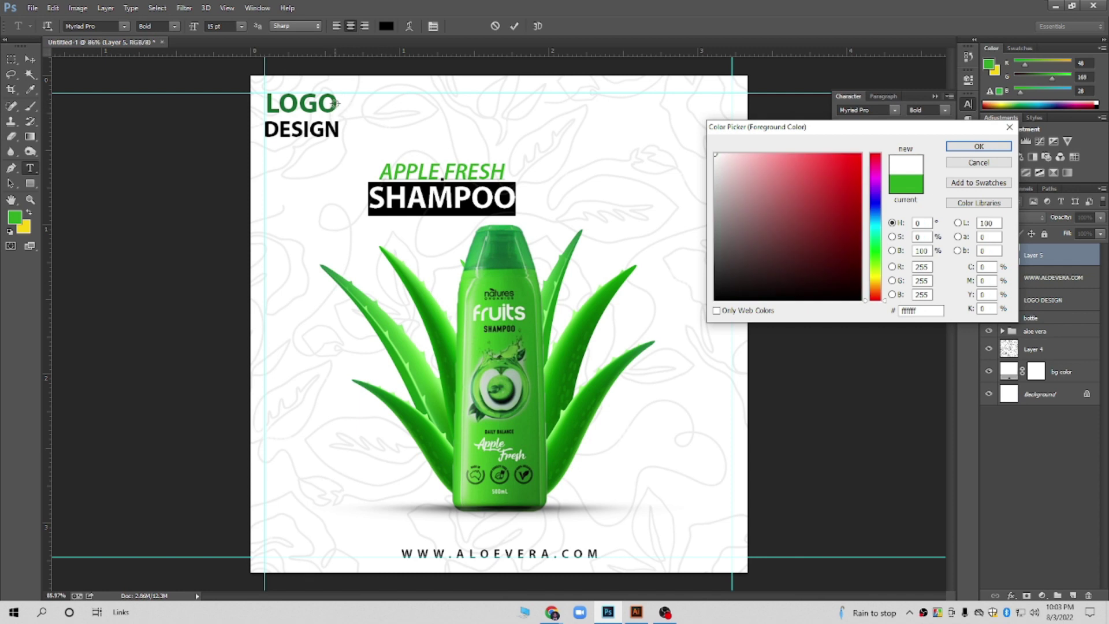
left_click(335, 104)
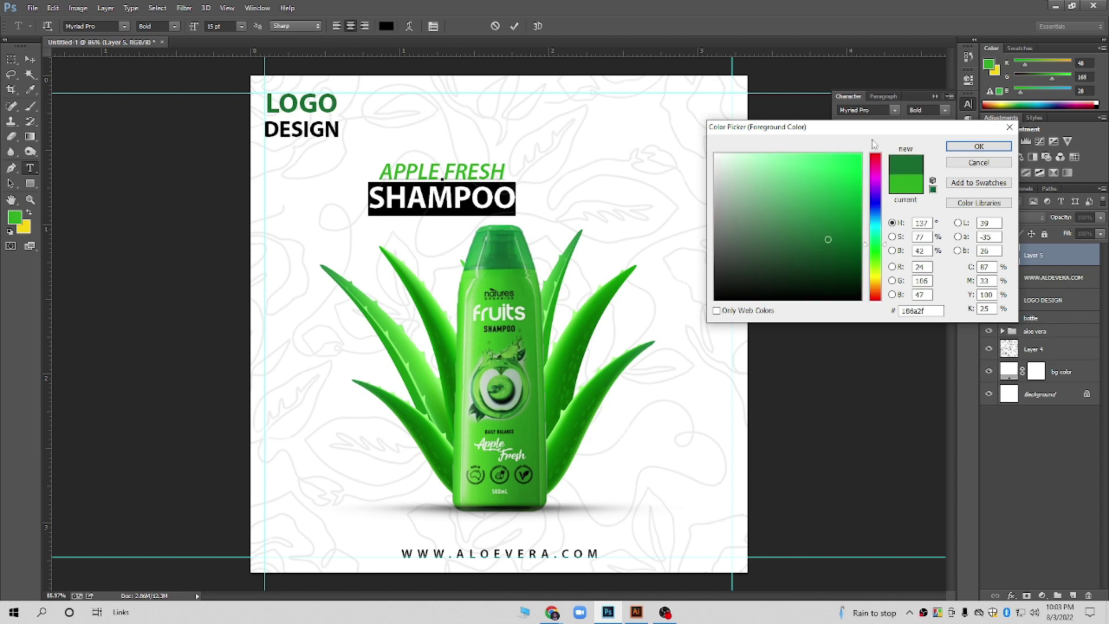
left_click(978, 146)
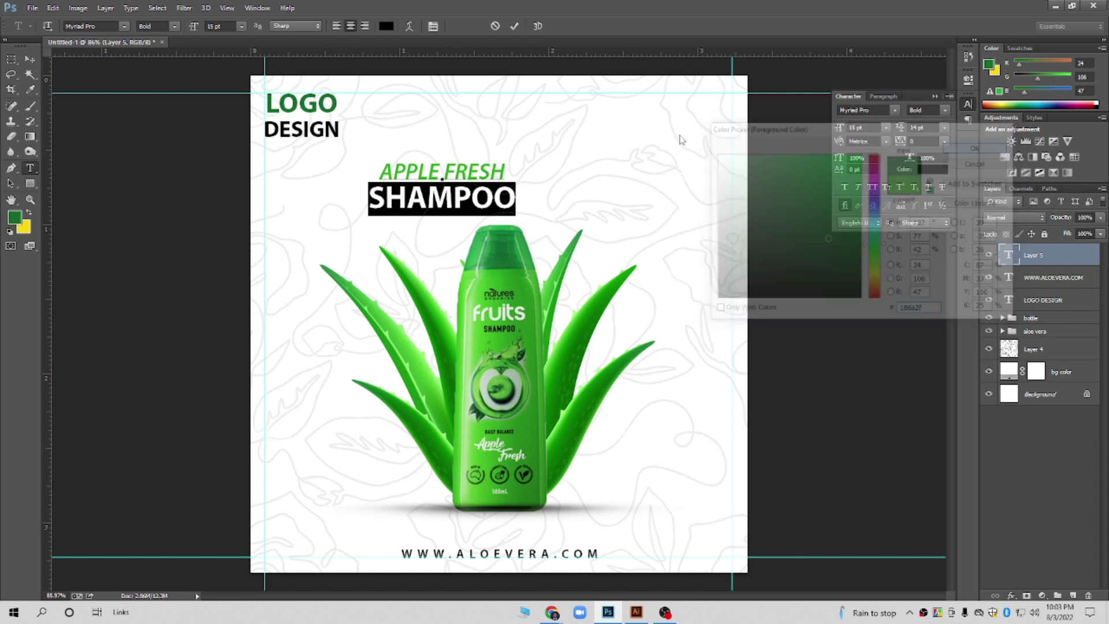
left_click(28, 59)
left_click_drag(460, 199, 513, 185)
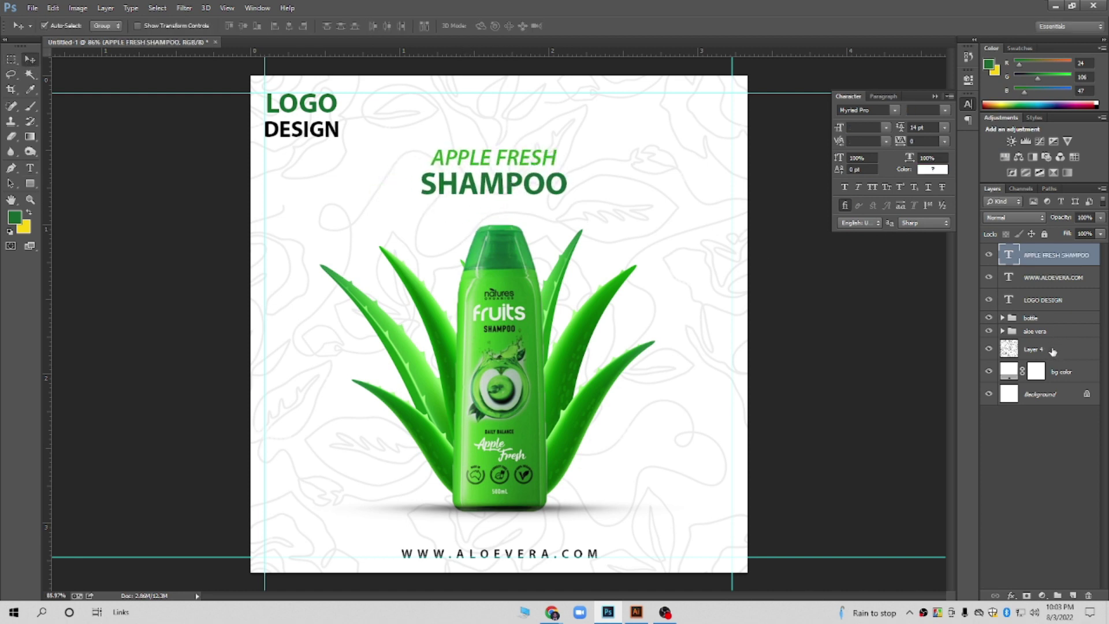
Fade the floral line-art Layer 4 to 5% opacity and nudge the headline right
left_click(1053, 350)
left_click_drag(1062, 217, 1029, 222)
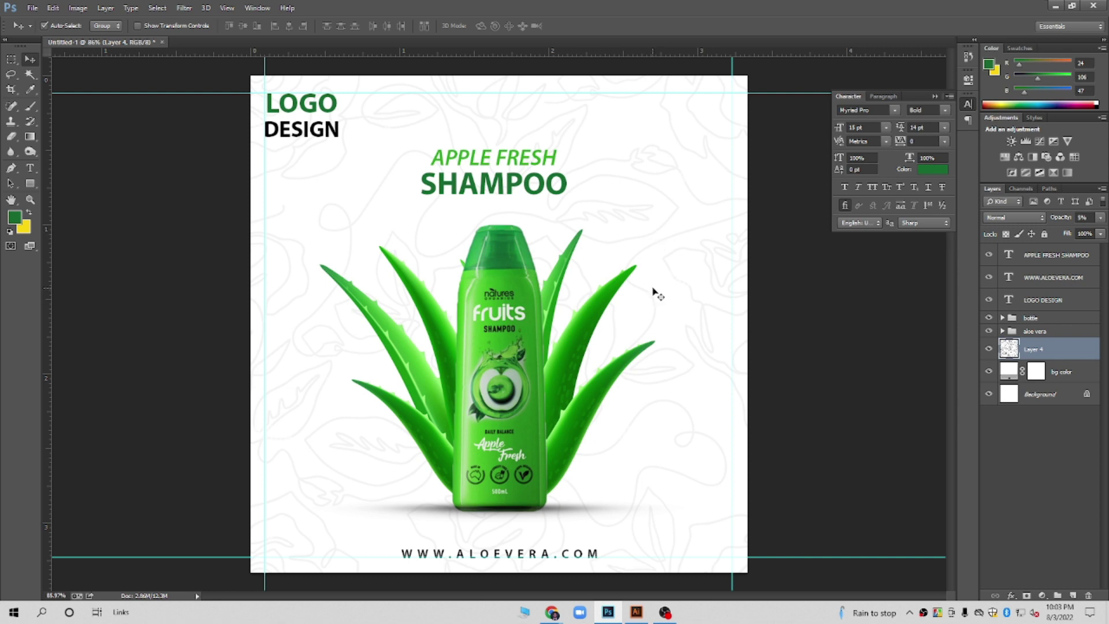
left_click_drag(538, 186, 541, 188)
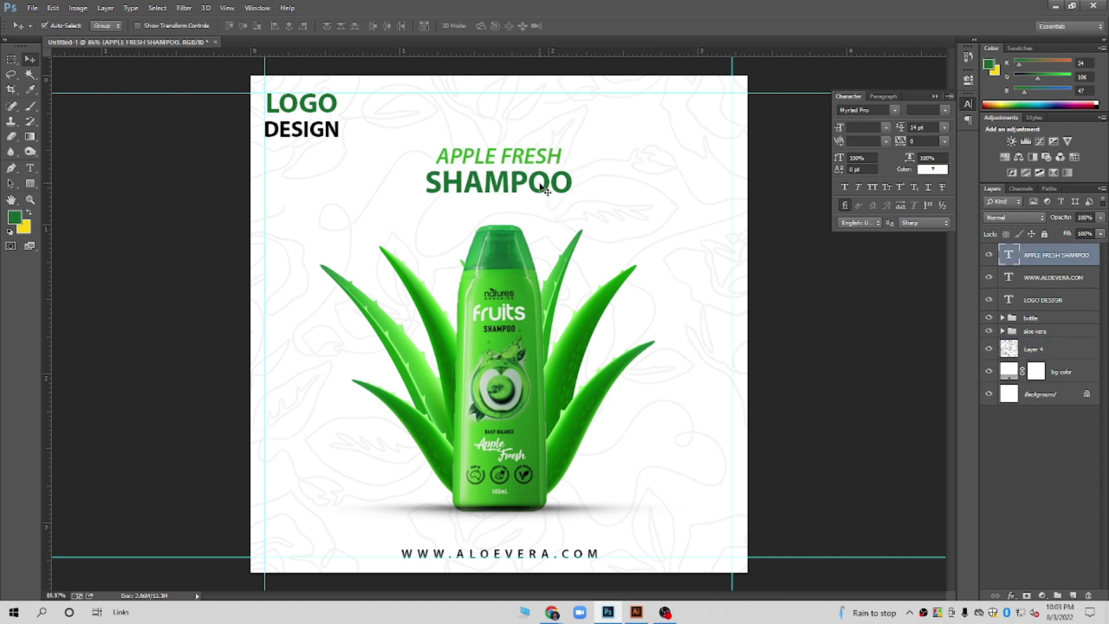
Scale the headline to about 110% and settle it just above the bottle
key("ctrl+t")
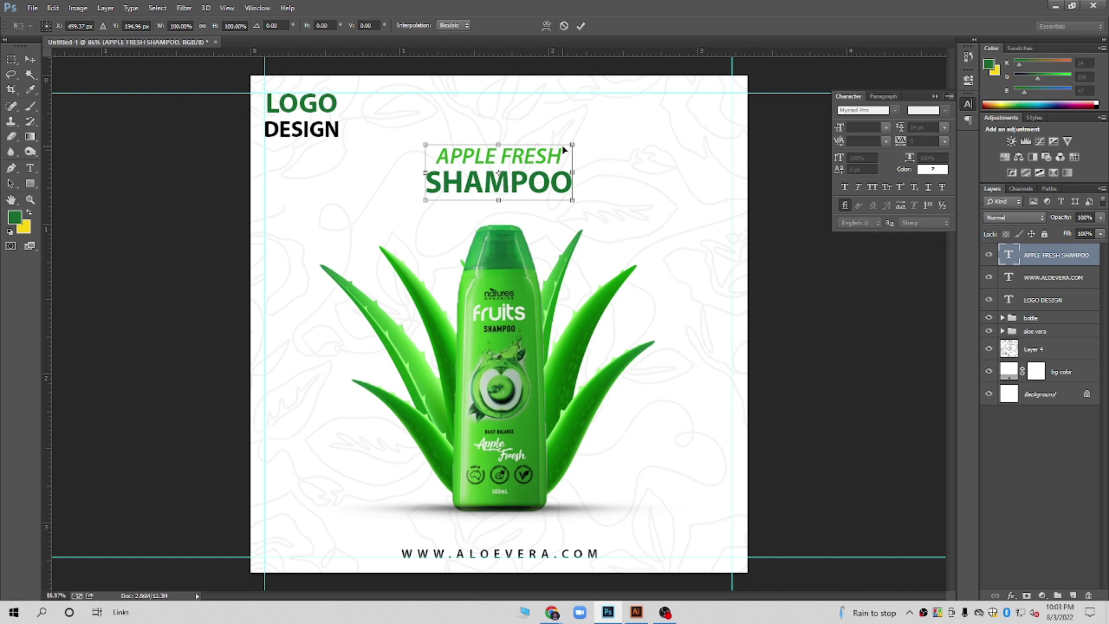
left_click_drag(573, 142, 581, 139)
left_click_drag(555, 179, 555, 175)
key("Down")
key("Down")
key("Down")
key("Down")
key("Down")
key("Down")
key("Down")
key("Return")
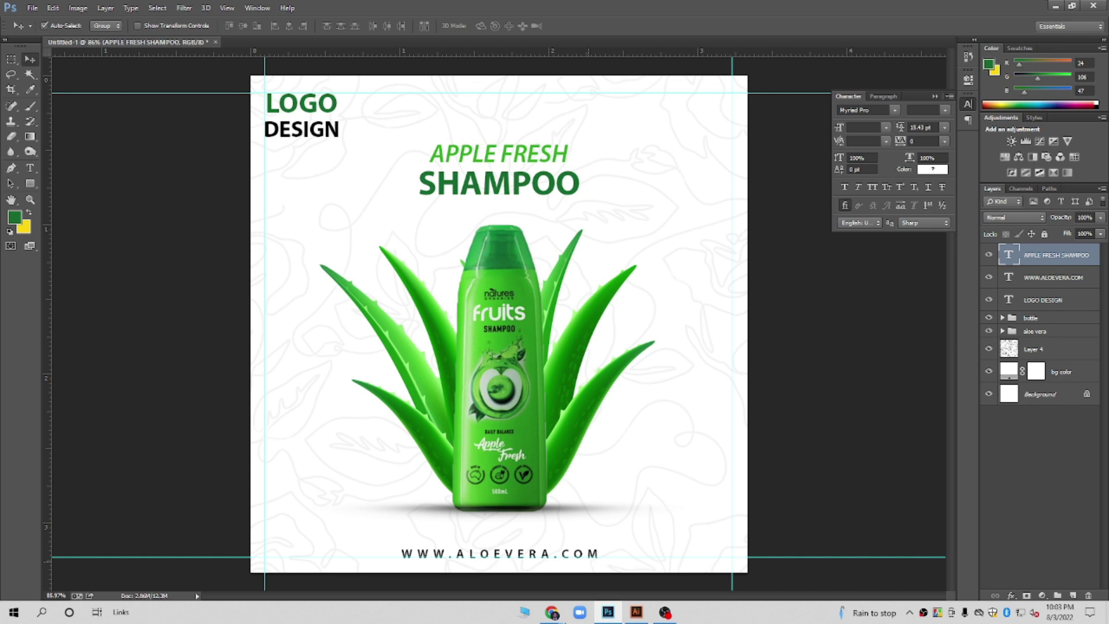
Search Google Images for 'leaf vector' and browse down the results
left_click(492, 554)
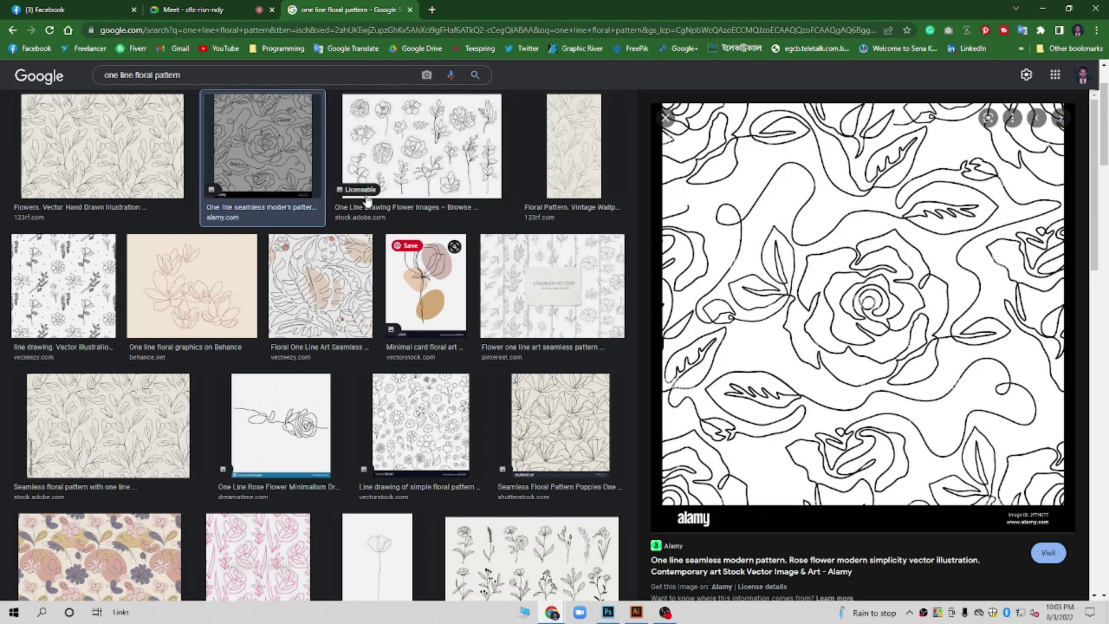
triple_click(234, 70)
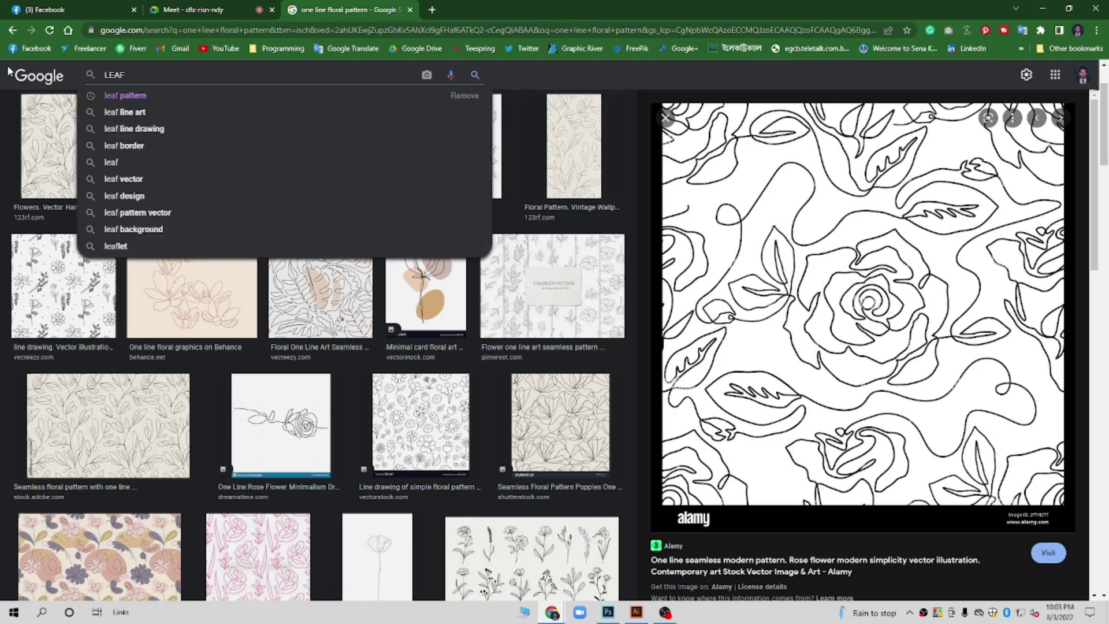
type("VE")
key("Down")
key("Return")
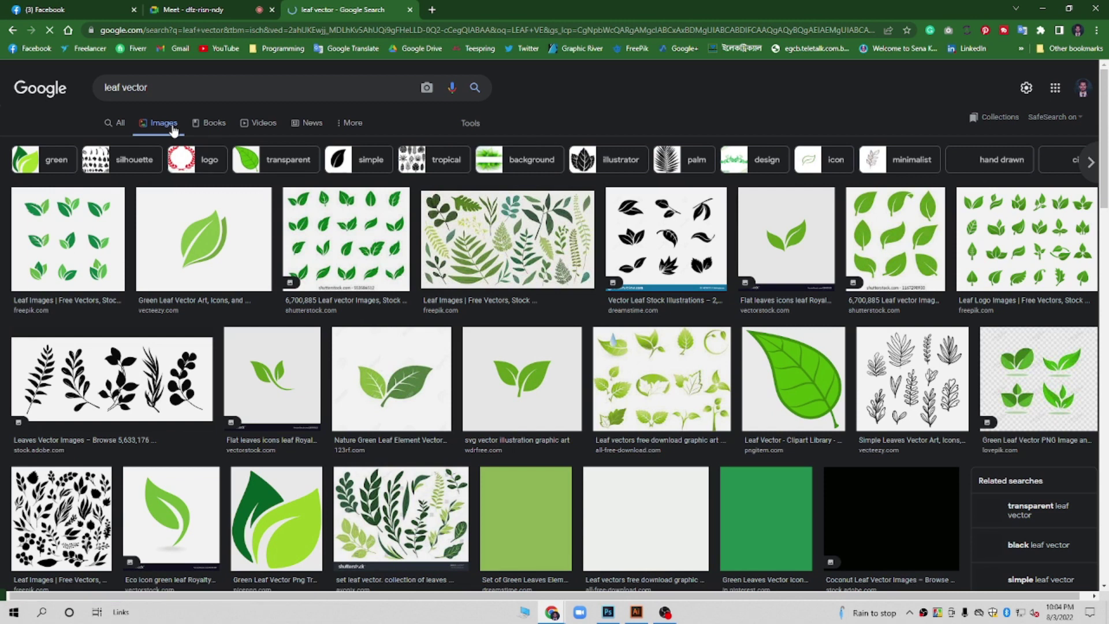
scroll(171, 280, "down", 6)
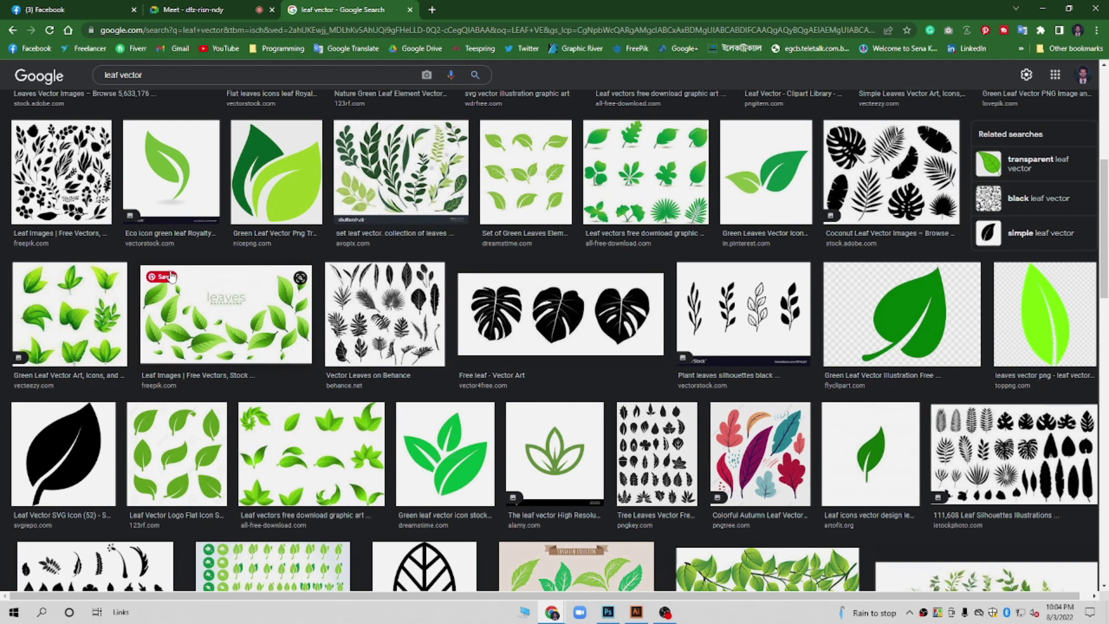
scroll(171, 277, "down", 5)
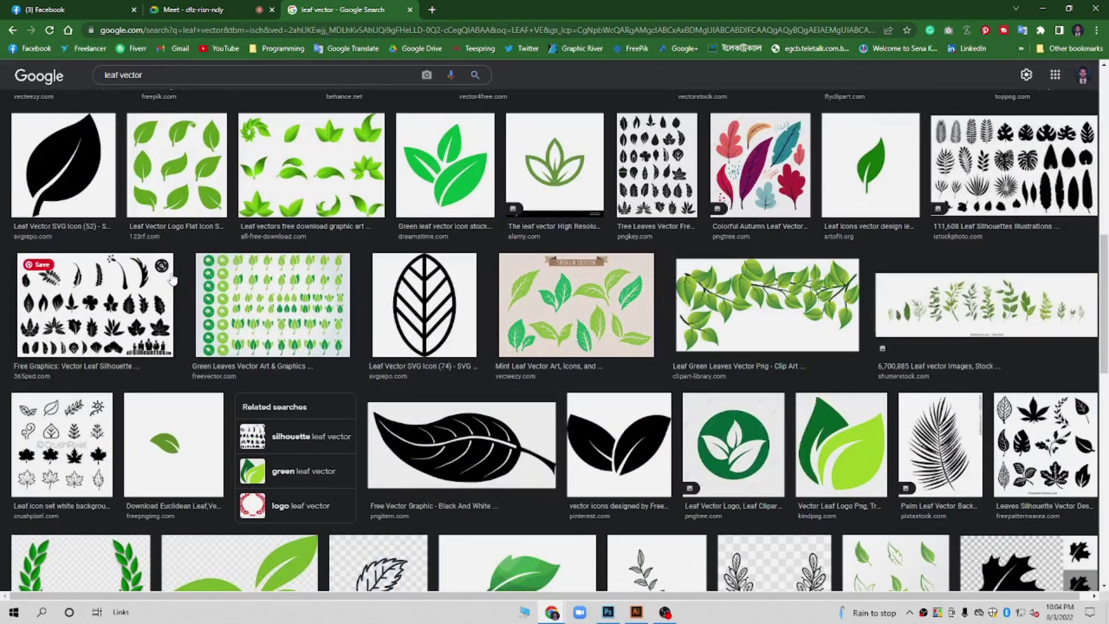
scroll(172, 279, "down", 1)
scroll(173, 279, "down", 2)
scroll(173, 280, "down", 5)
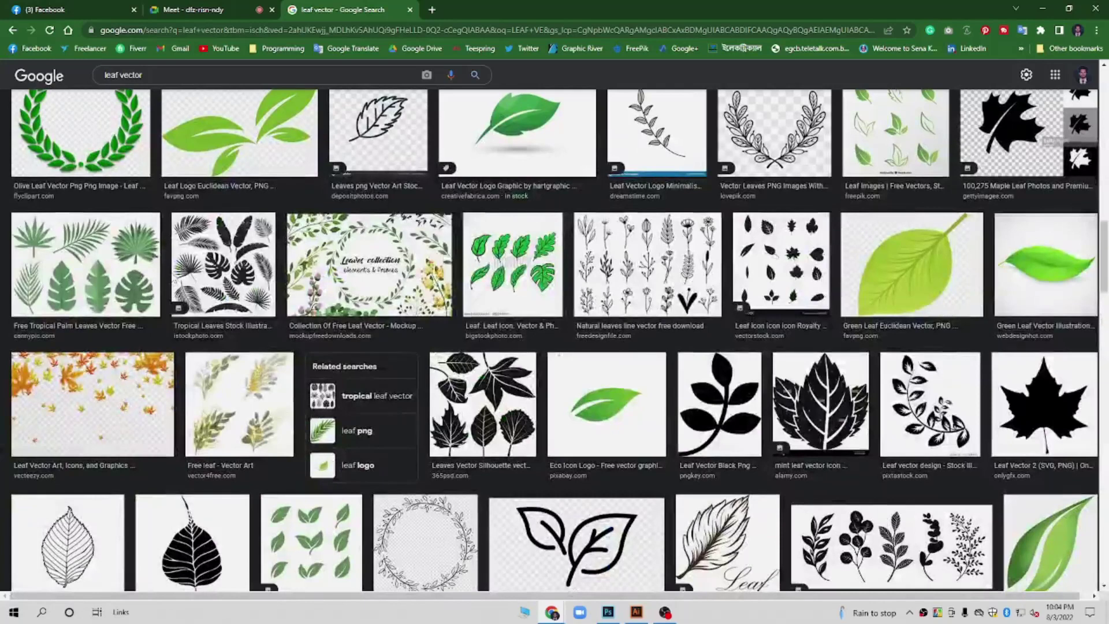
scroll(172, 279, "down", 4)
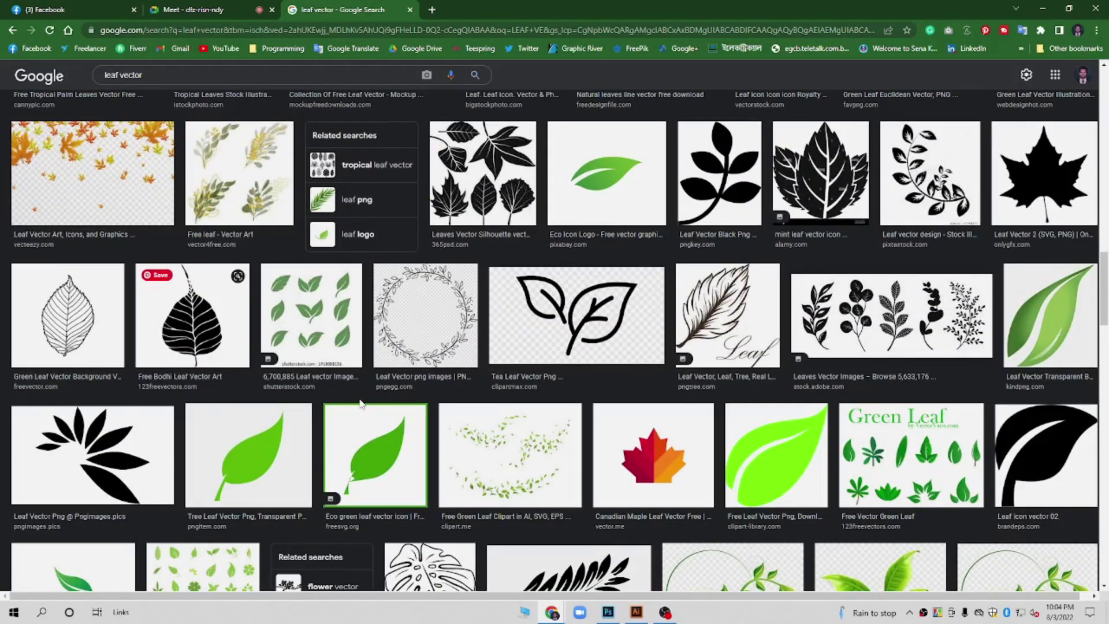
scroll(93, 430, "down", 4)
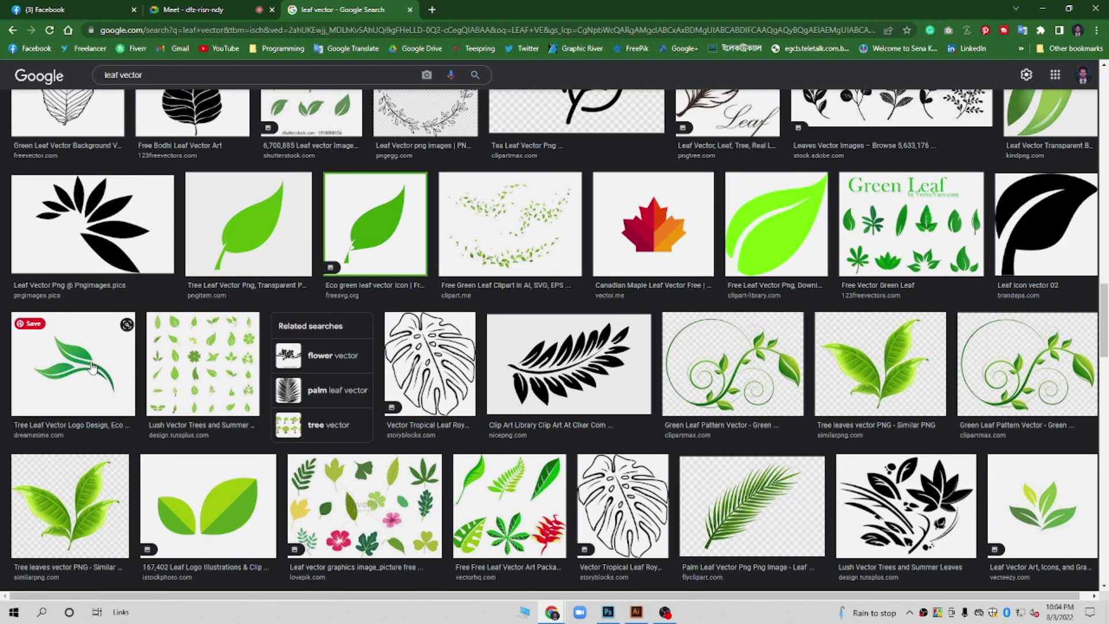
scroll(543, 376, "down", 3)
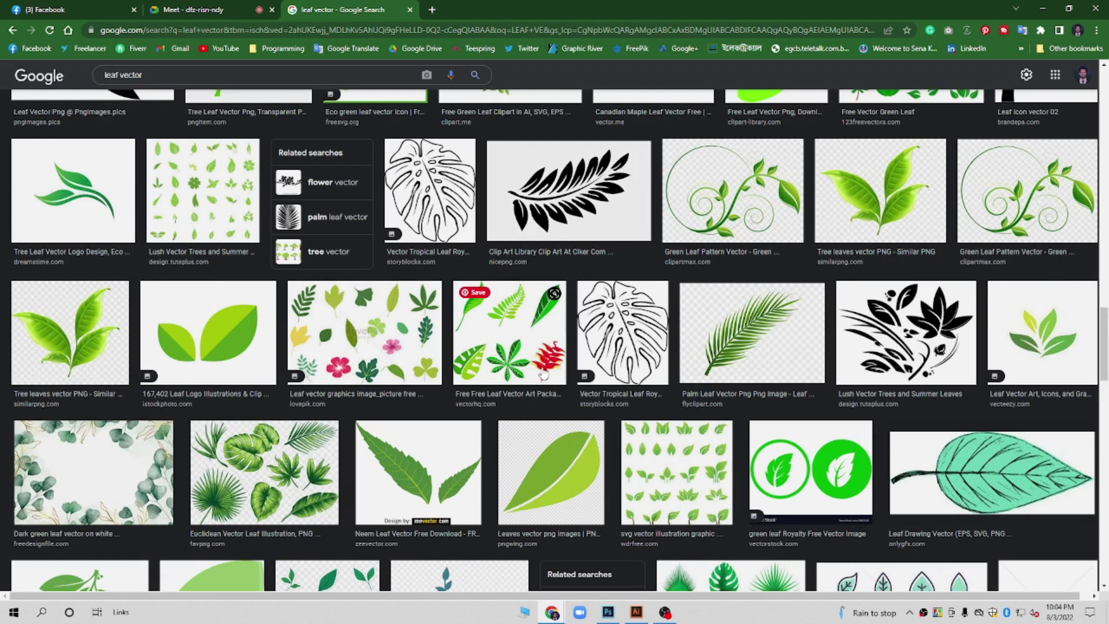
Find the Set Of Tropical Leaves image and copy it
left_click(607, 616)
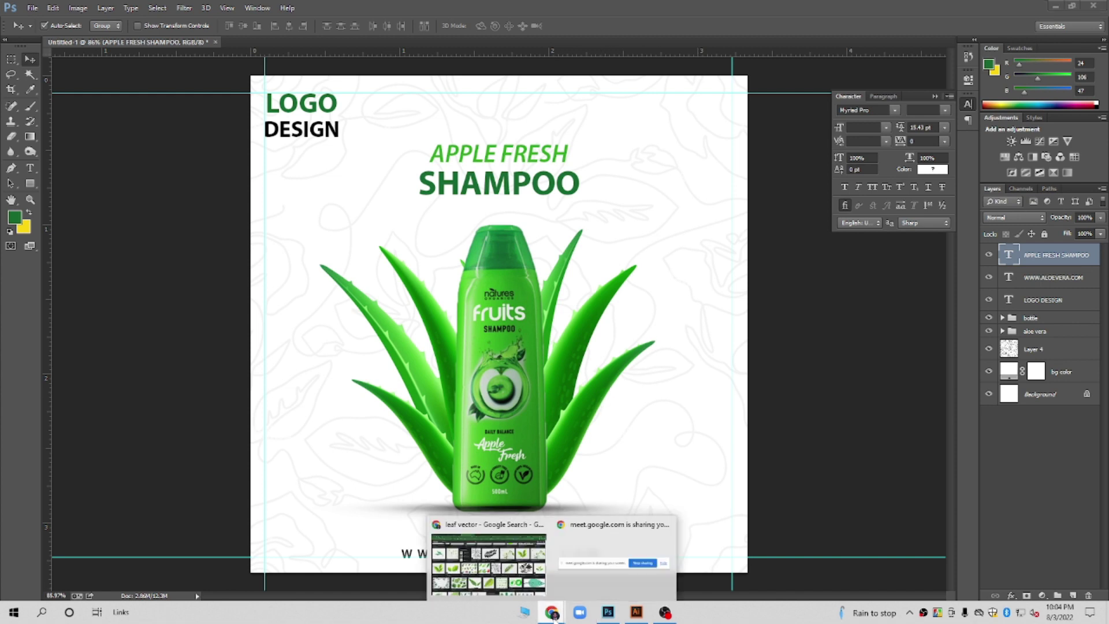
mouse_move(552, 613)
left_click(525, 560)
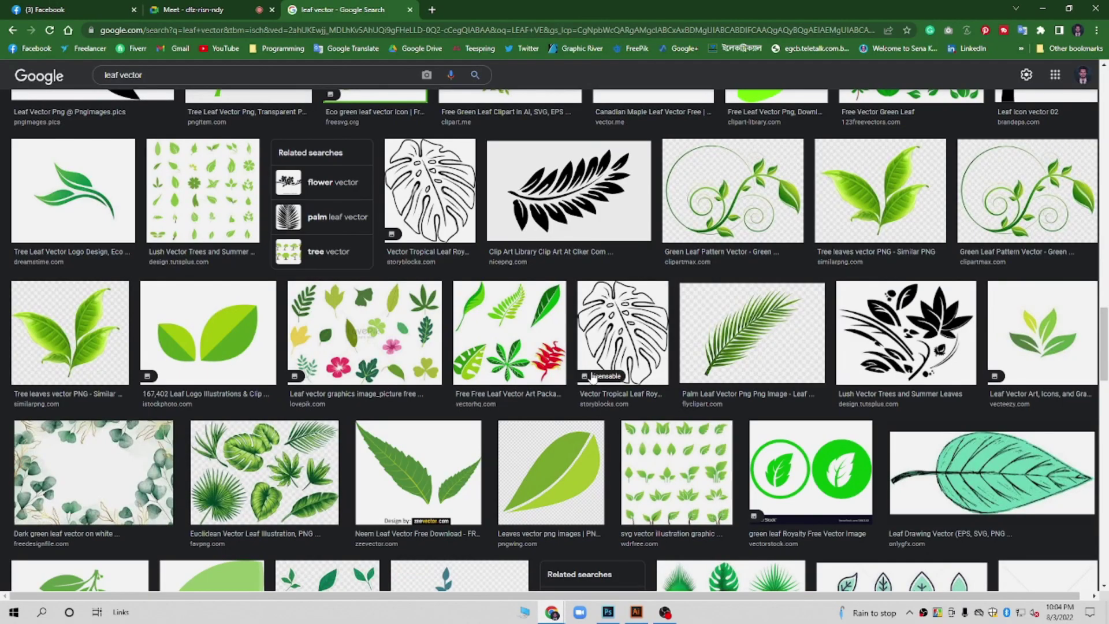
scroll(592, 376, "down", 3)
scroll(592, 377, "down", 2)
scroll(592, 376, "down", 3)
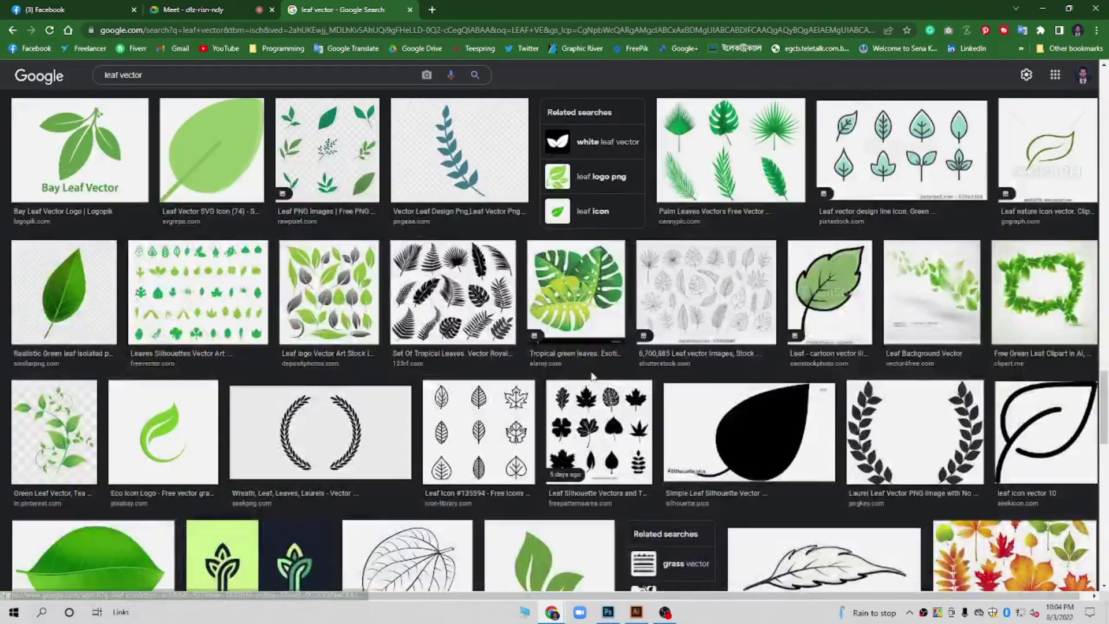
left_click(471, 276)
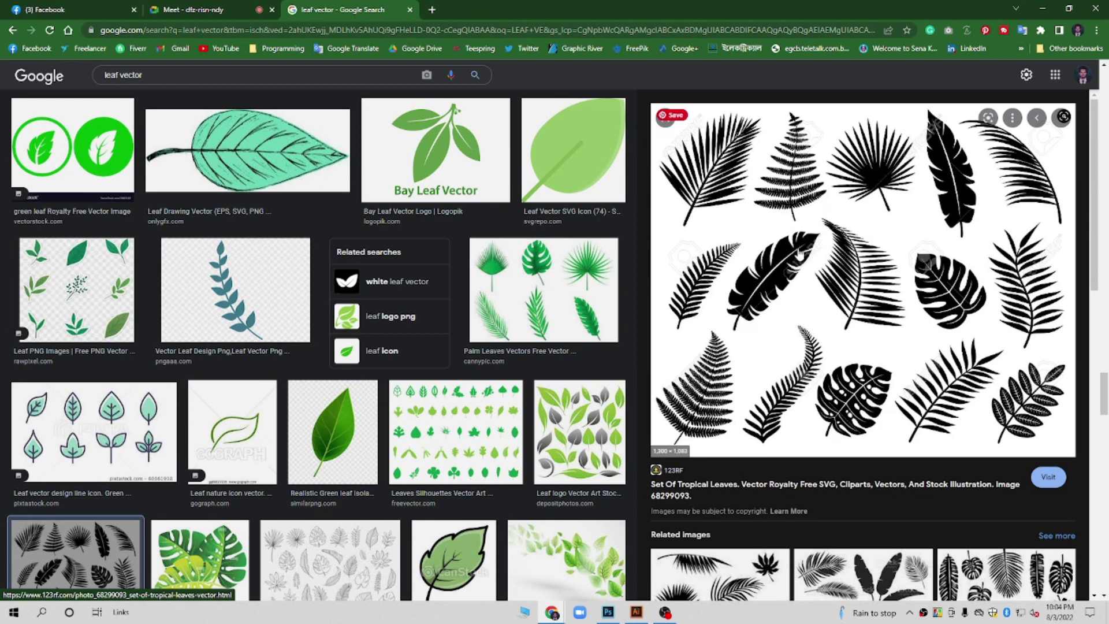
right_click(851, 230)
left_click(893, 364)
Paste the tropical leaves image into the shampoo design as a new layer
left_click(608, 612)
key("ctrl+v")
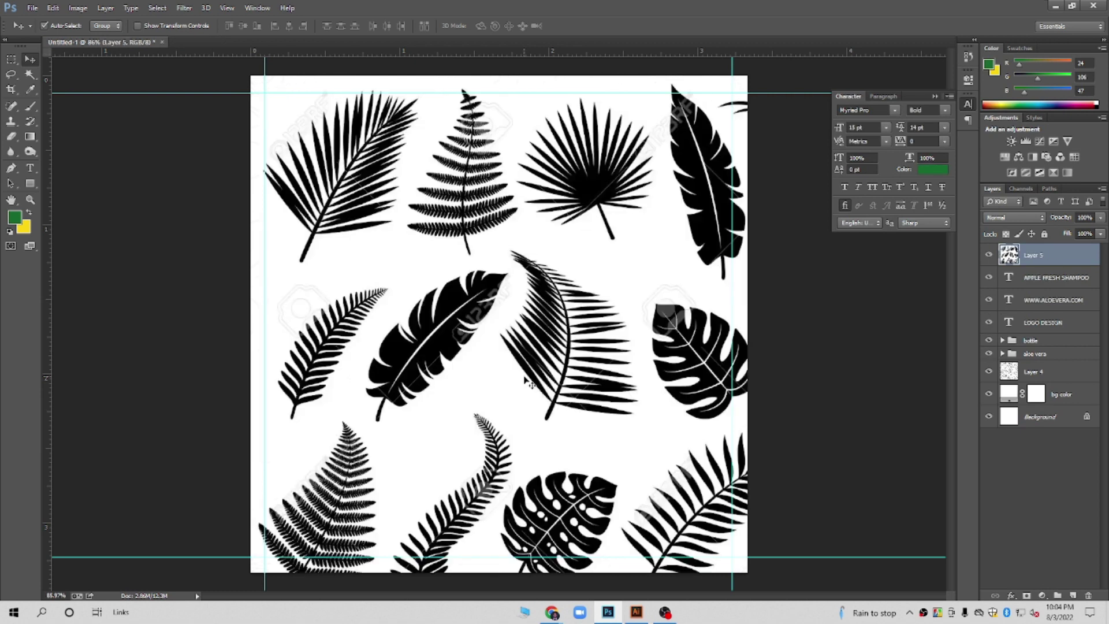
scroll(530, 285, "down", 1)
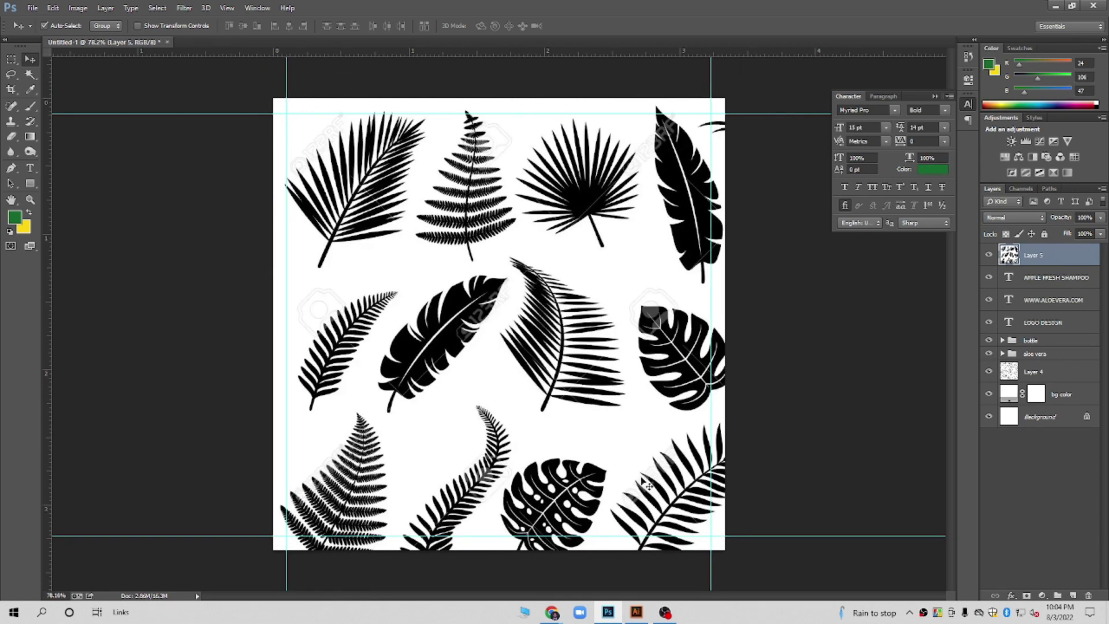
Lasso the bottom-right palm frond onto its own layer and delete pasted Layer 5
left_click(10, 74)
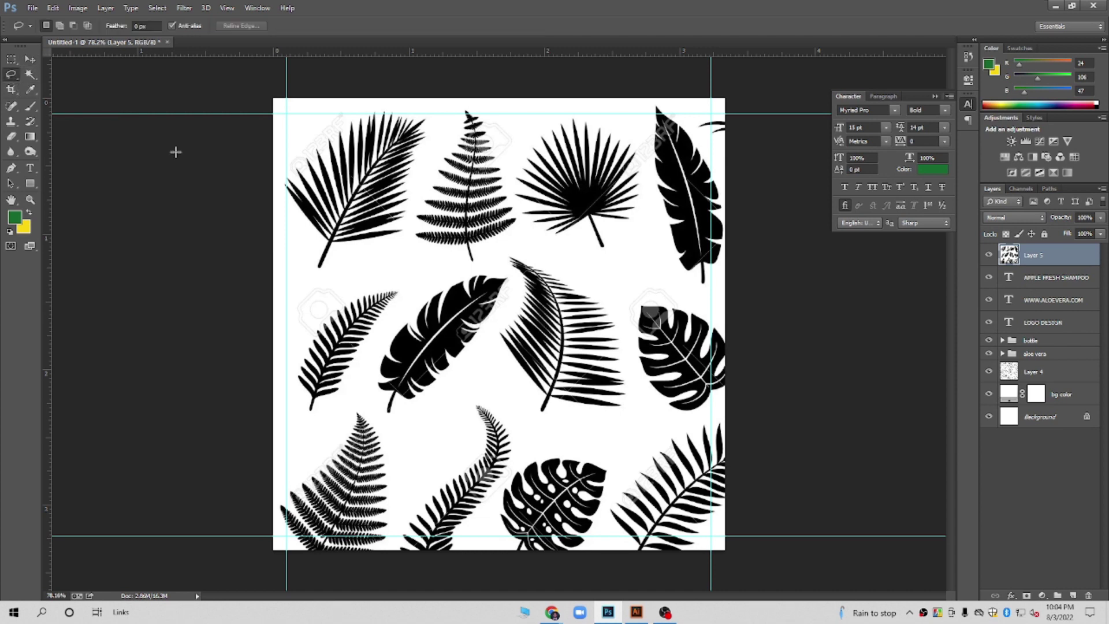
left_click_drag(732, 415, 781, 537)
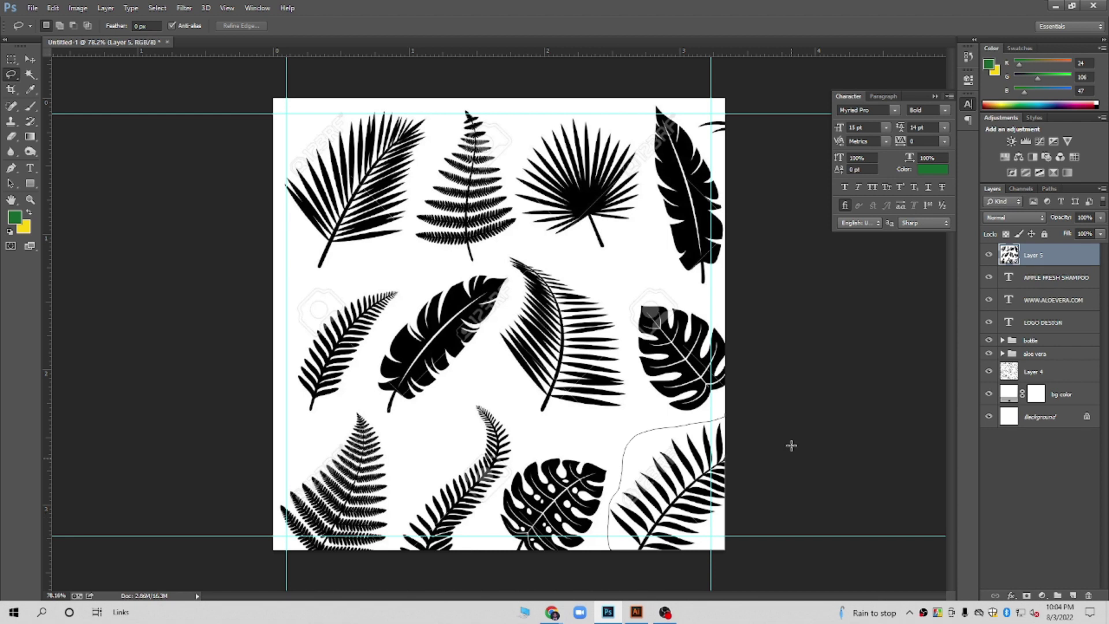
left_click_drag(781, 537, 787, 392)
right_click(669, 460)
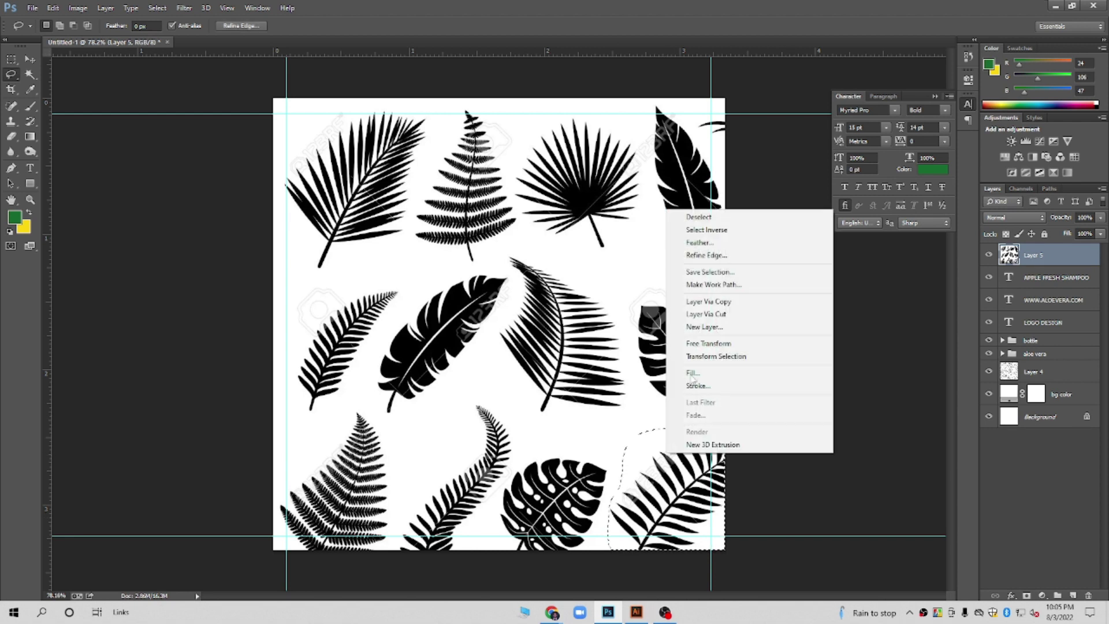
left_click(751, 300)
left_click(1050, 277)
key("Delete")
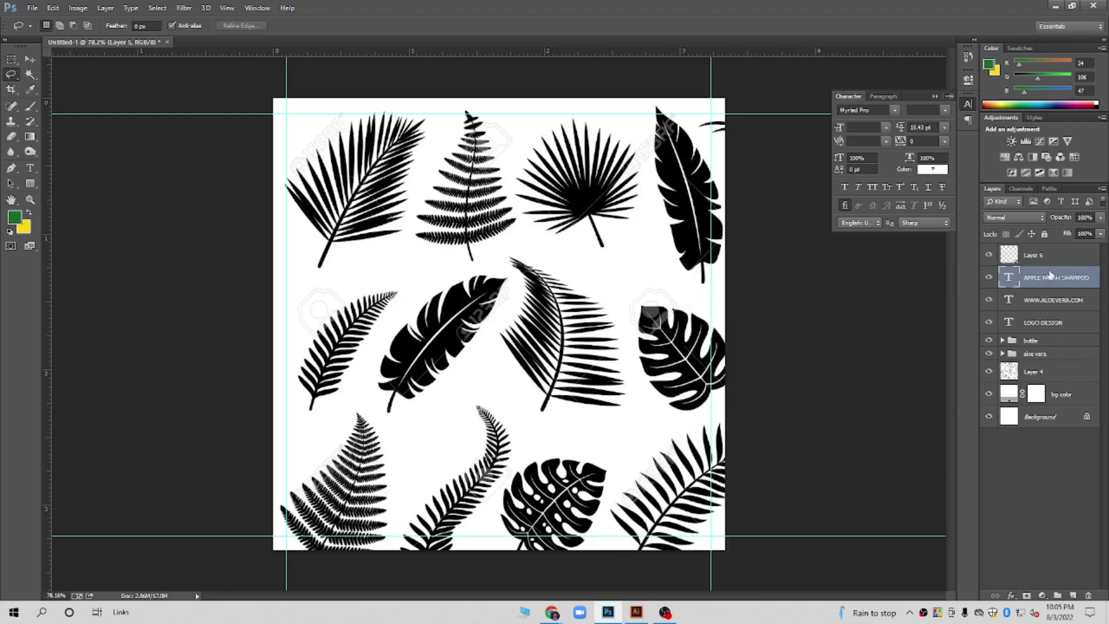
Move the palm frond to the top-right corner, rotating it about -75 degrees
left_click(34, 59)
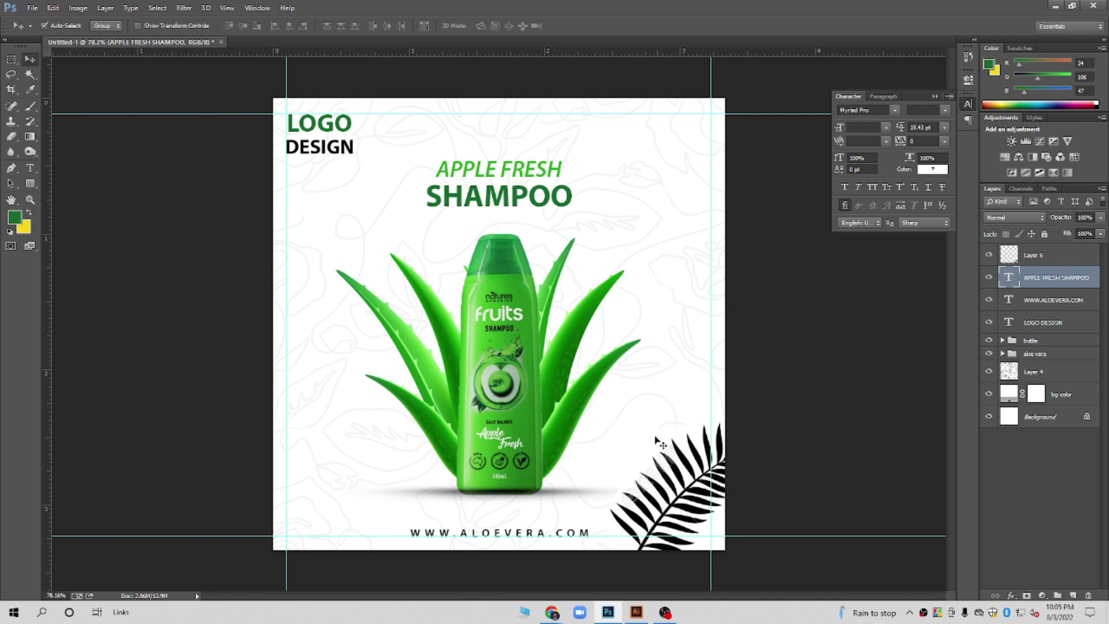
left_click_drag(676, 492, 662, 165)
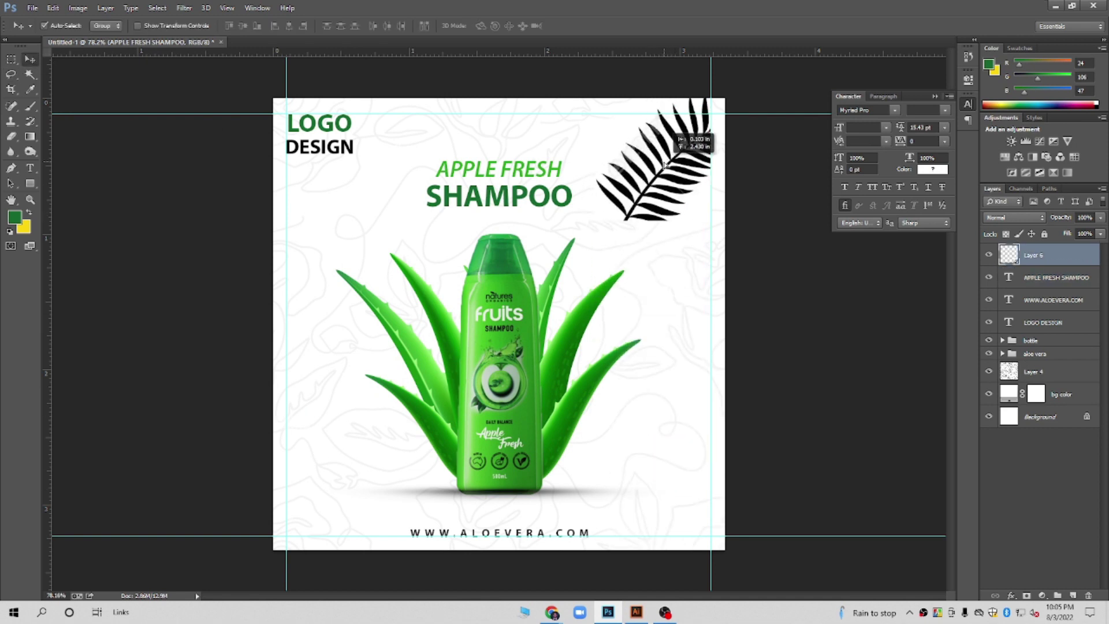
key("ctrl+t")
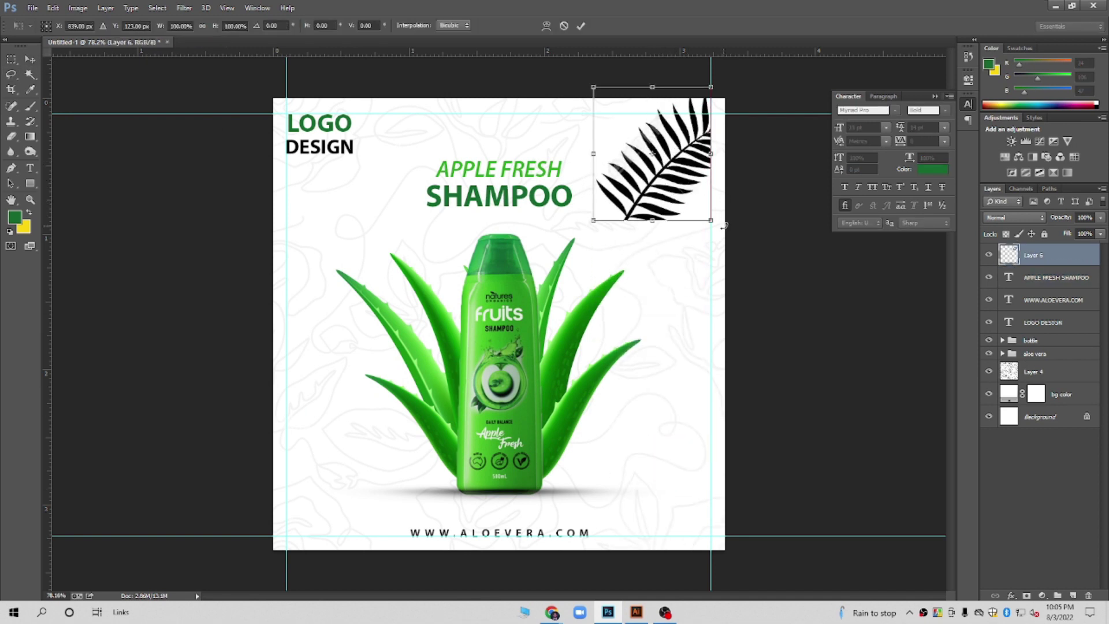
left_click_drag(724, 225, 775, 81)
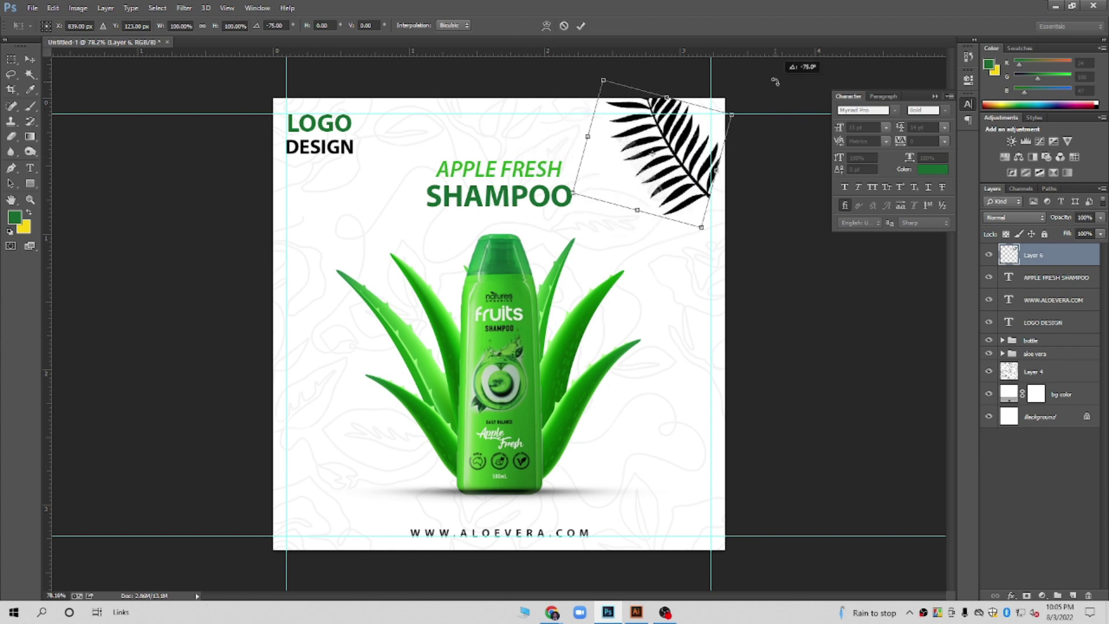
left_click_drag(677, 151, 700, 141)
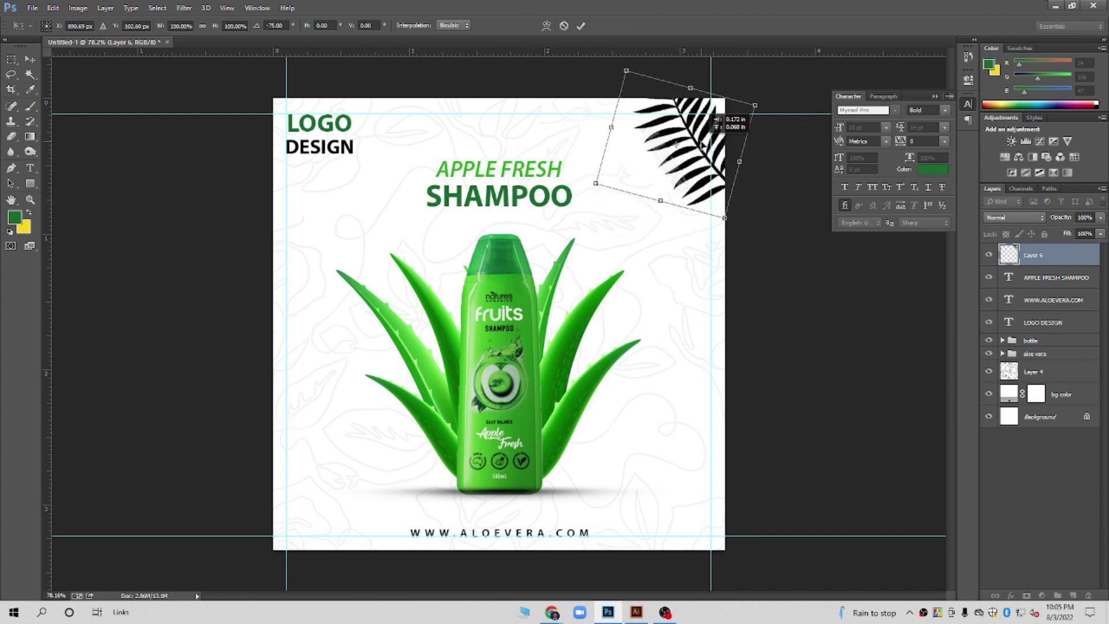
Enlarge the frond to about 120%, nudge it into place, and set Layer 6 to Multiply
left_click_drag(725, 218, 735, 234)
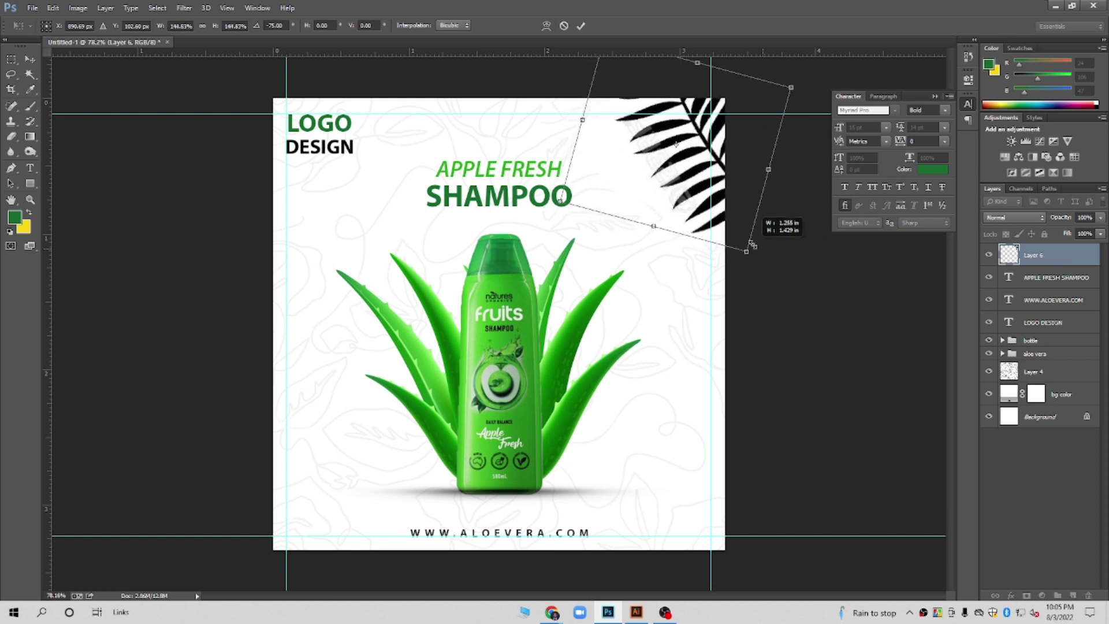
left_click_drag(744, 196, 735, 214)
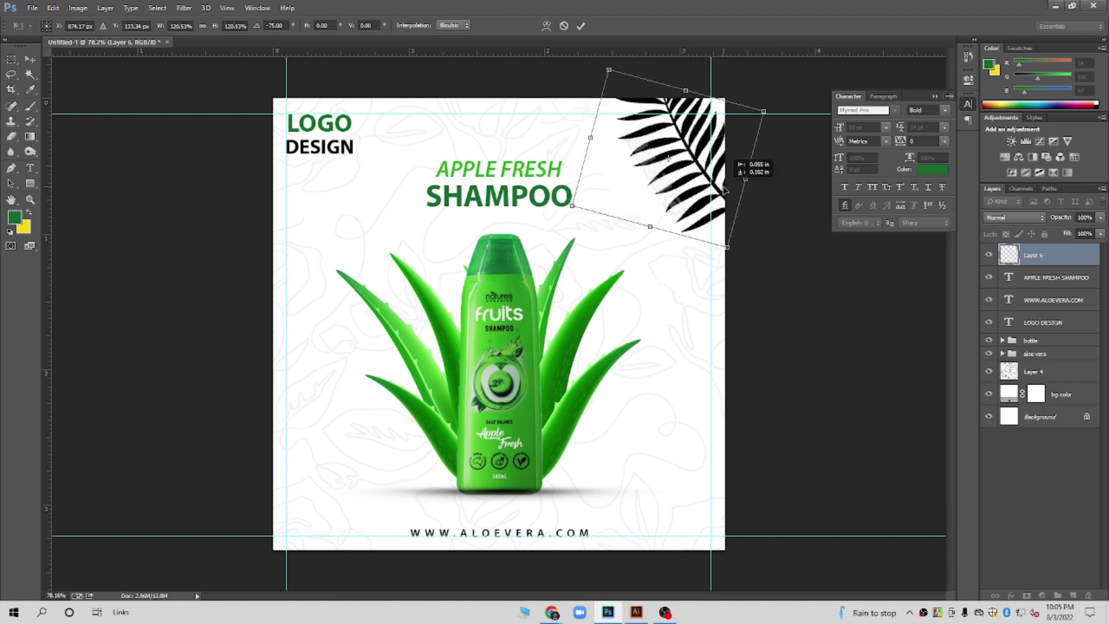
key("Return")
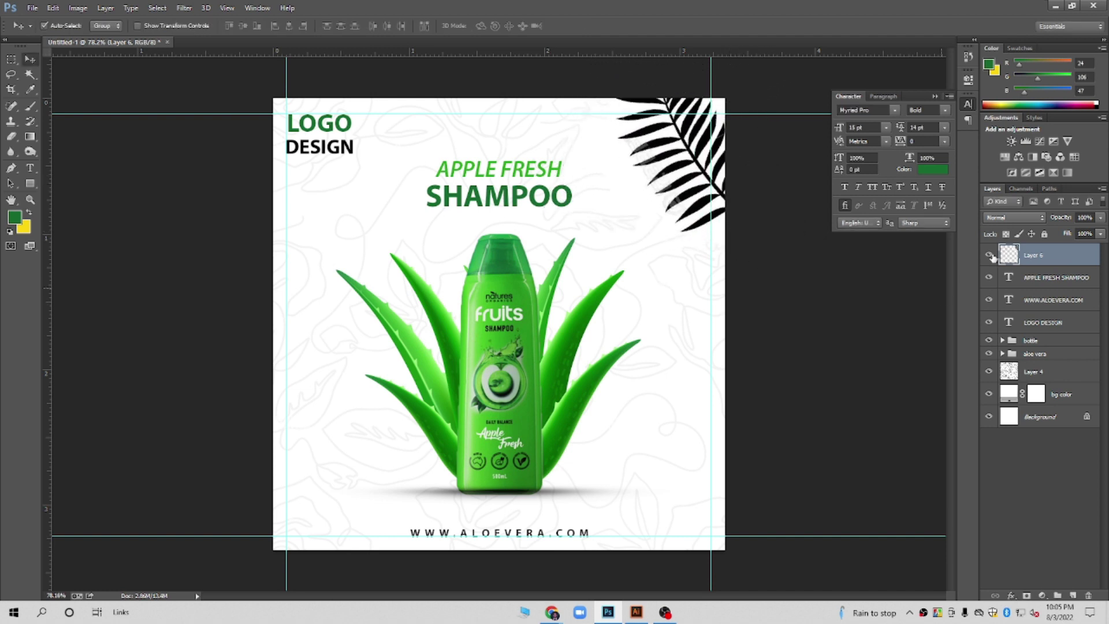
left_click(1017, 219)
left_click(1008, 266)
key("alt")
scroll(688, 142, "up", 2)
scroll(682, 139, "up", 2)
left_click(989, 254)
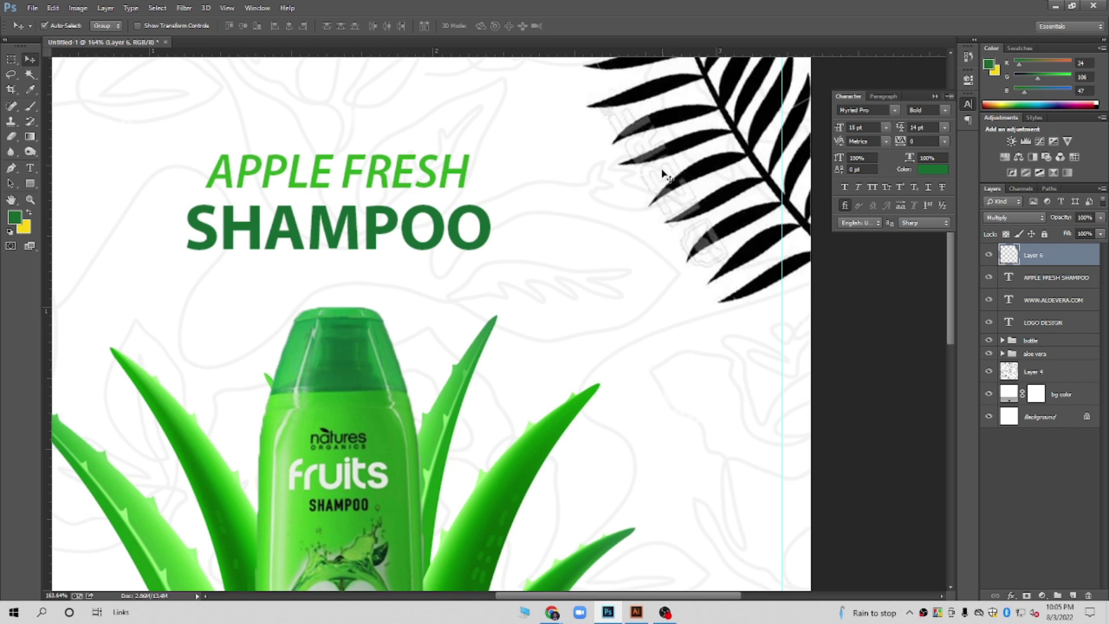
scroll(667, 185, "down", 2)
scroll(669, 186, "up", 2)
scroll(664, 169, "up", 2)
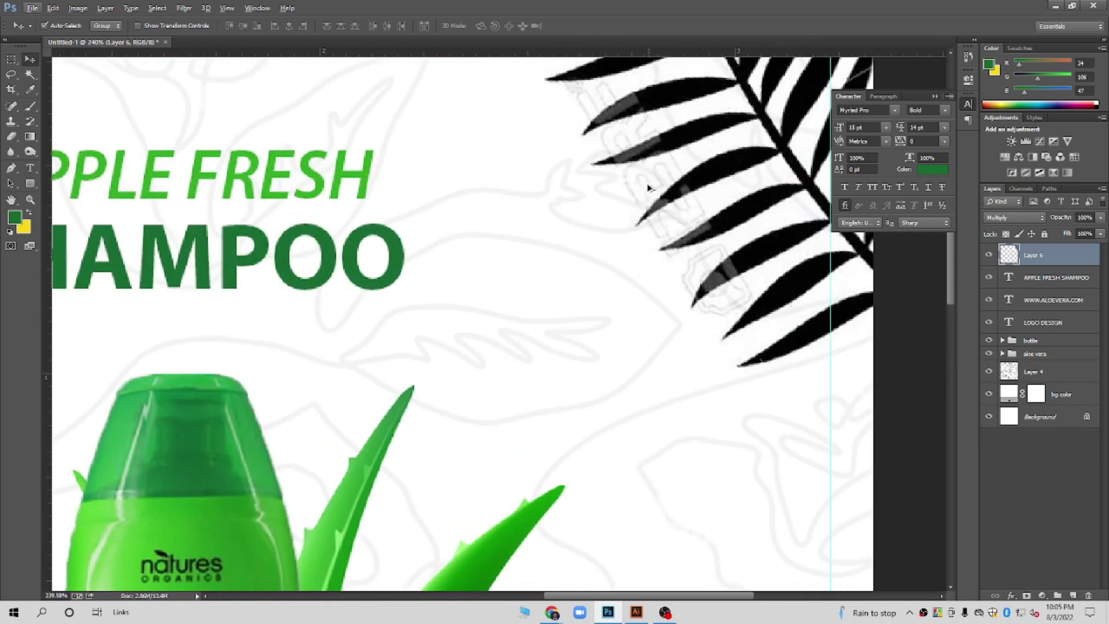
scroll(650, 186, "down", 2)
scroll(682, 195, "down", 1)
key("ctrl+0")
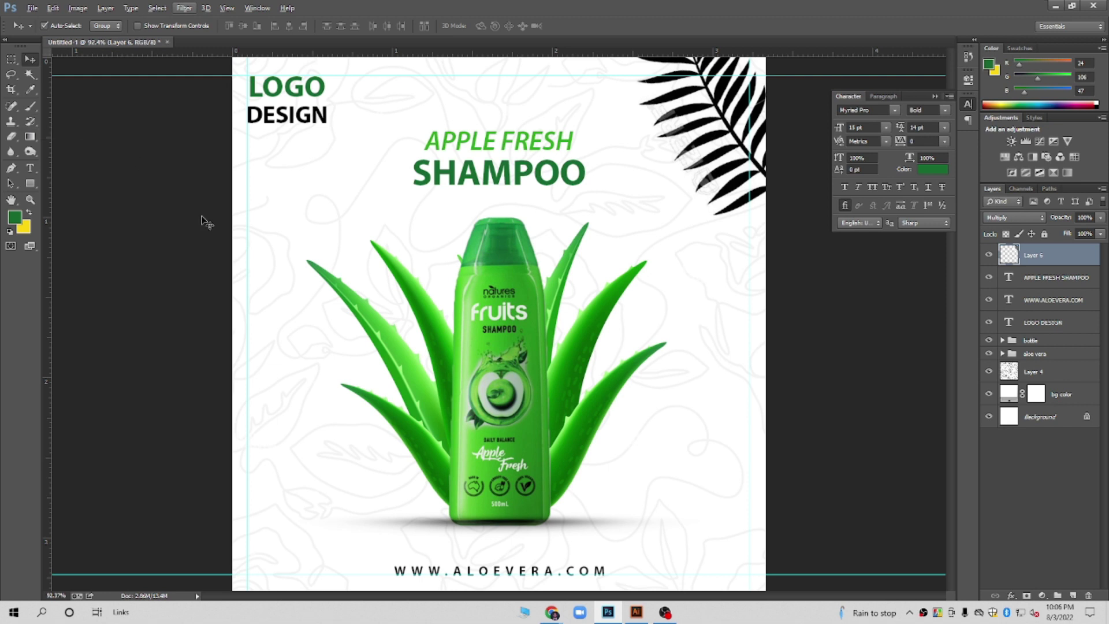
mouse_move(552, 612)
left_click(530, 574)
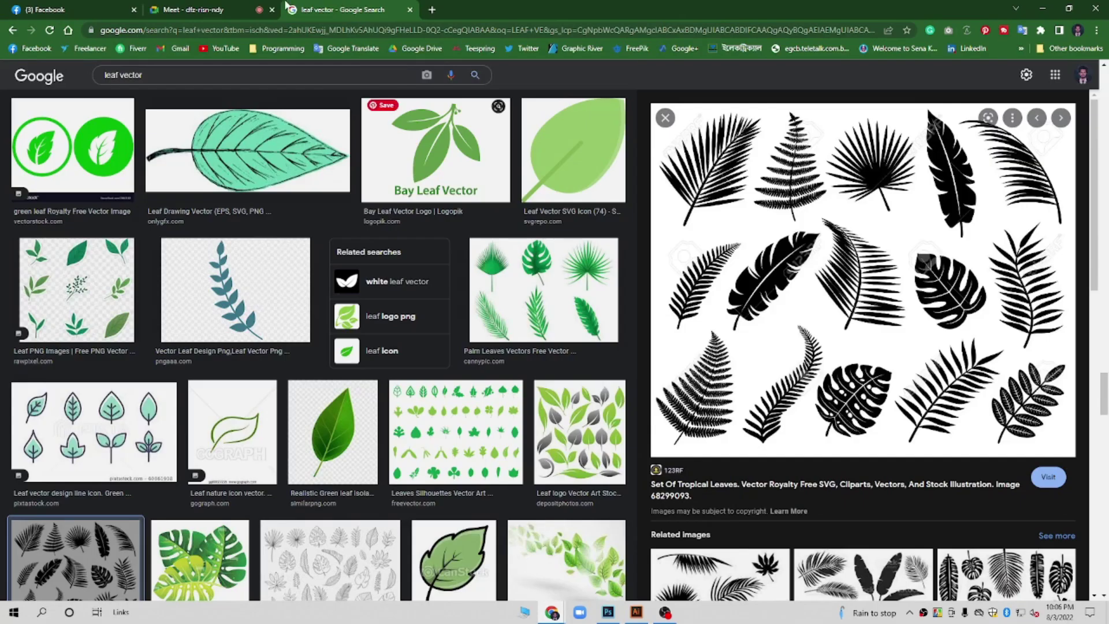
left_click(234, 10)
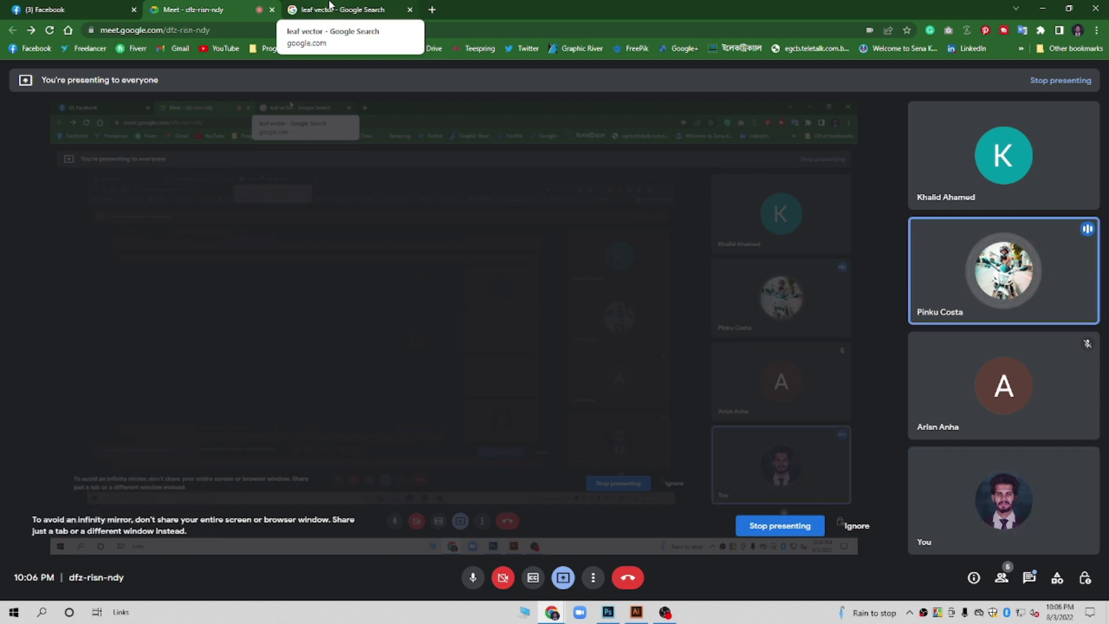
left_click(331, 6)
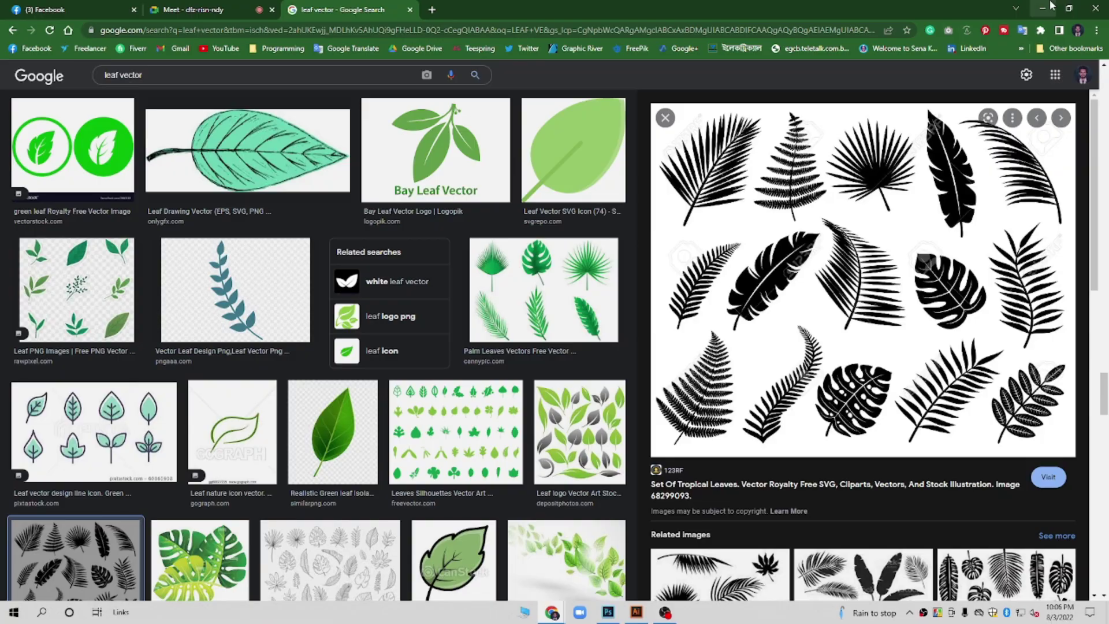
left_click(1052, 5)
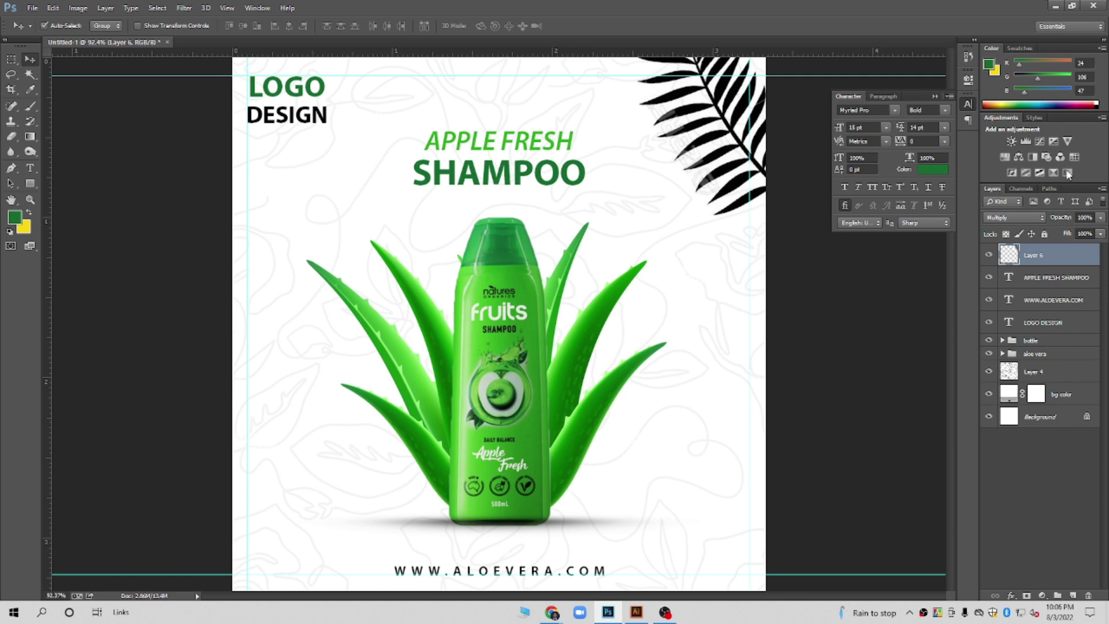
double_click(1008, 613)
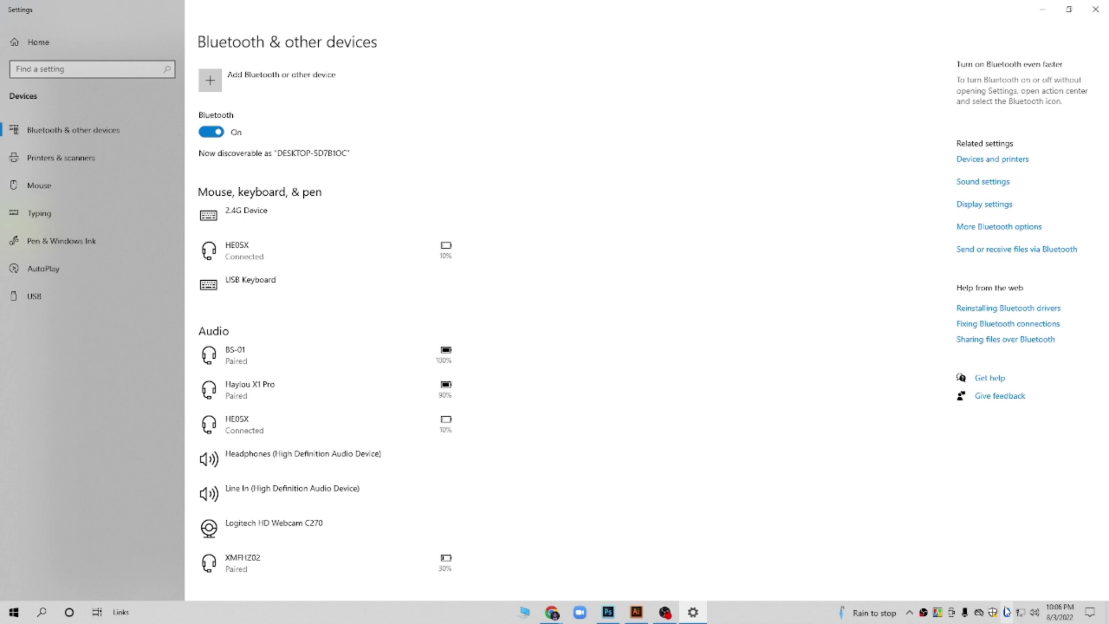
left_click(1043, 9)
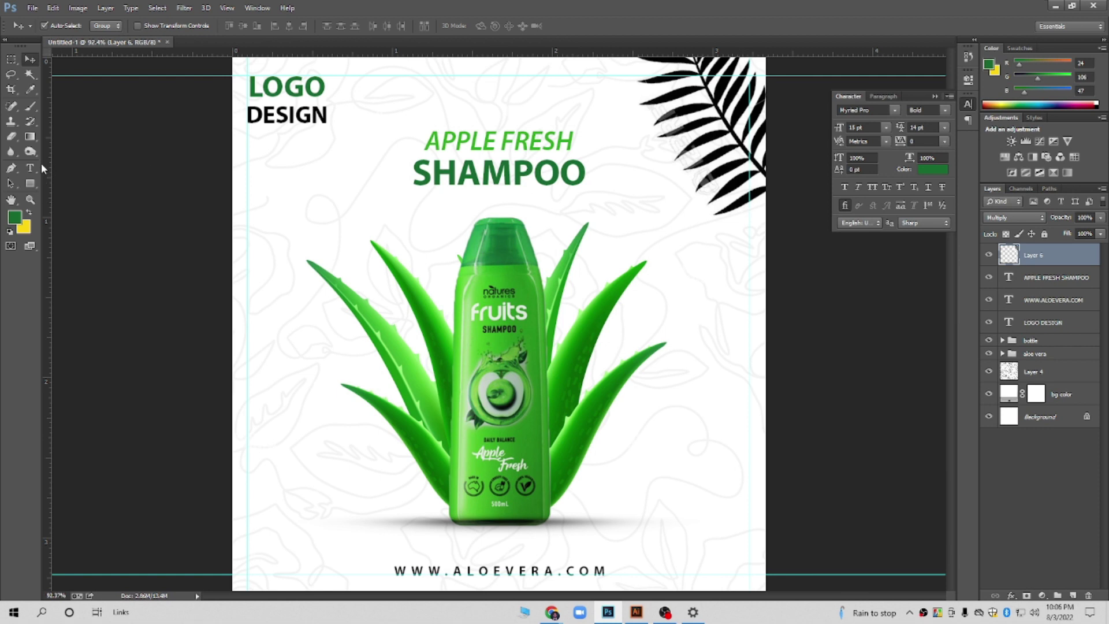
Gaussian-blur the palm frond about 4.2 px and lower Layer 6 opacity to about 54%
left_click(10, 152)
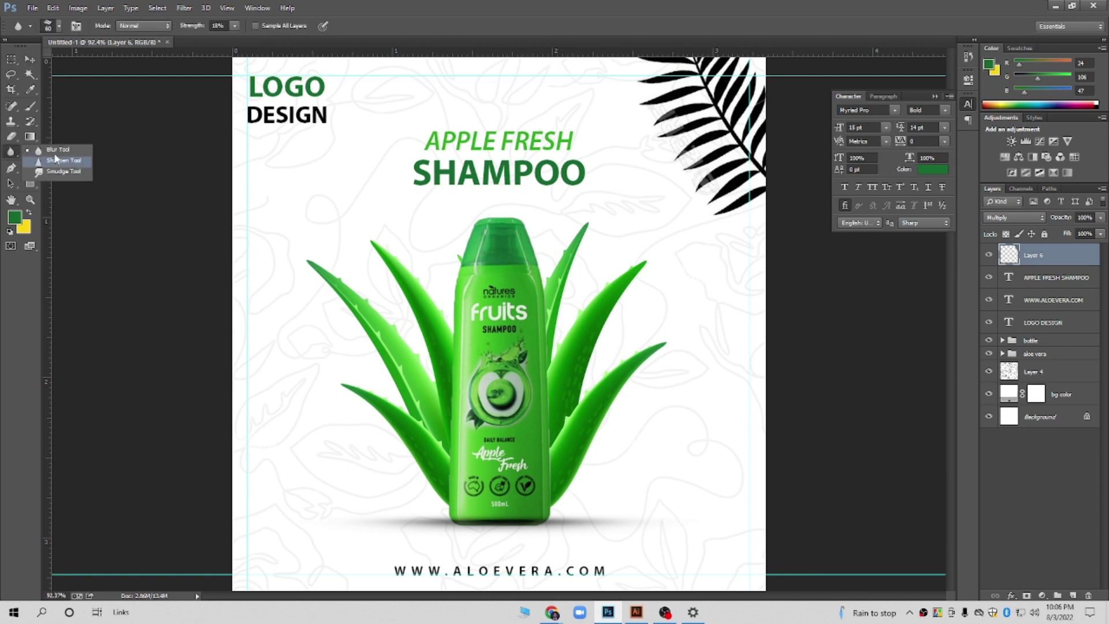
left_click(10, 160)
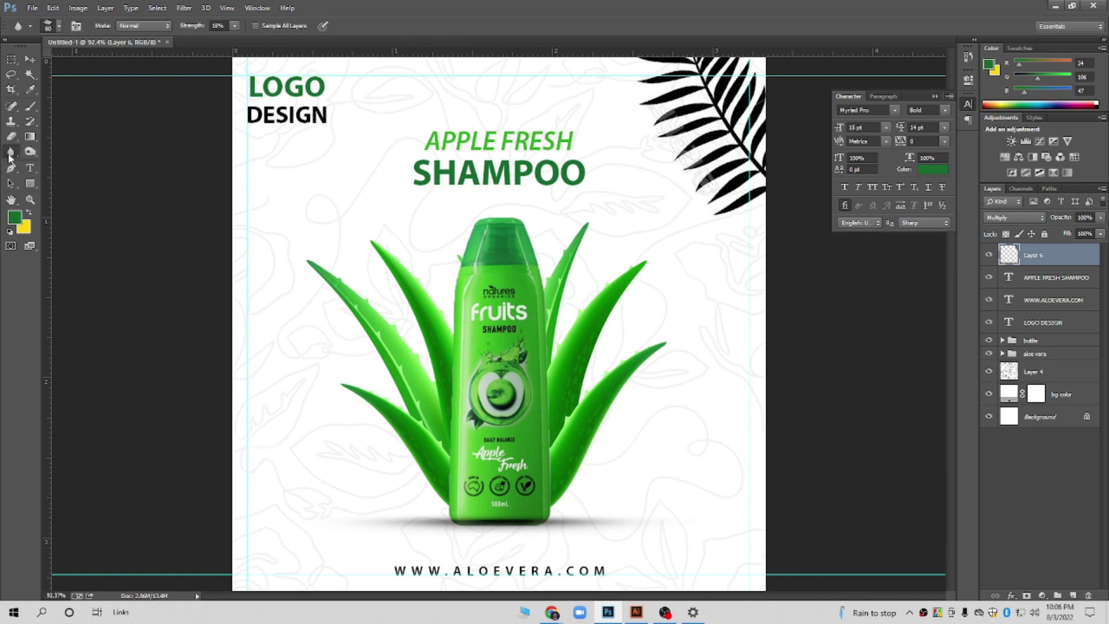
left_click(184, 8)
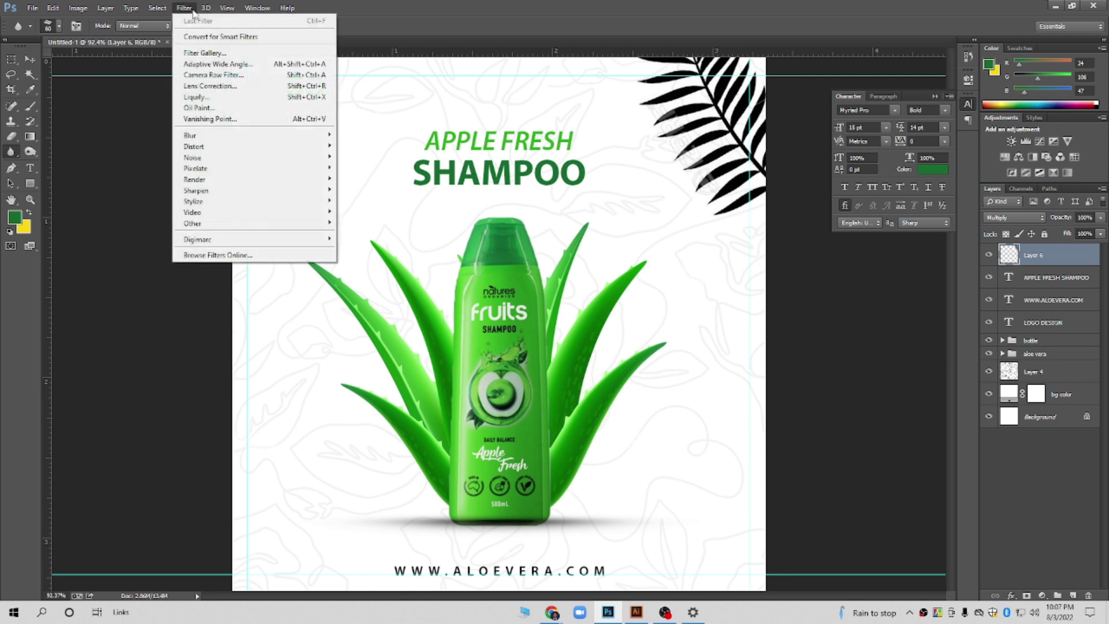
mouse_move(252, 135)
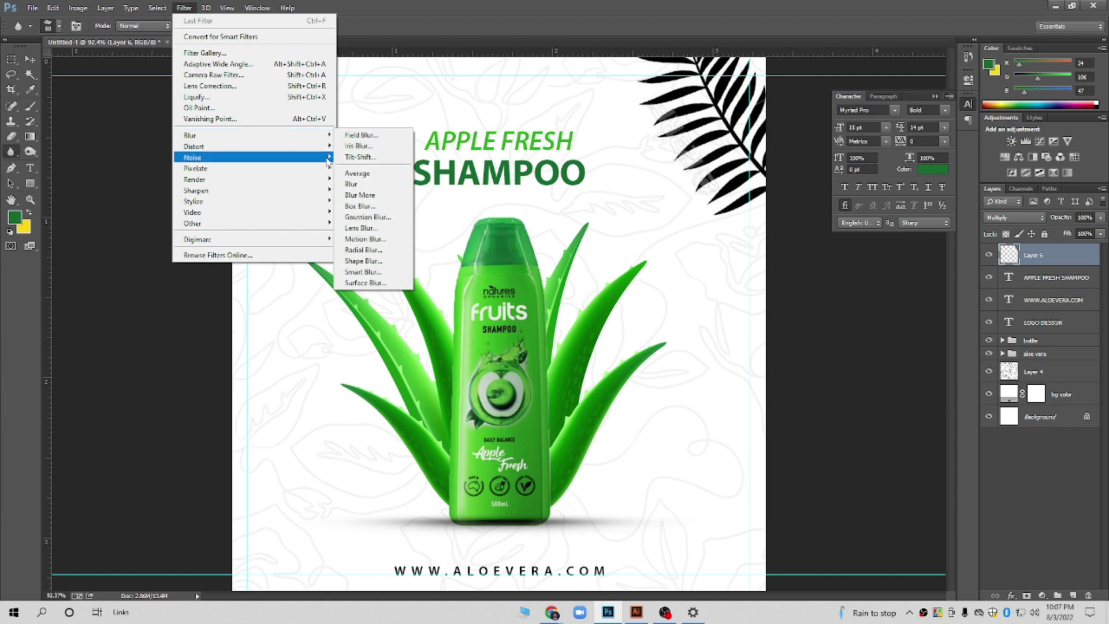
left_click(368, 217)
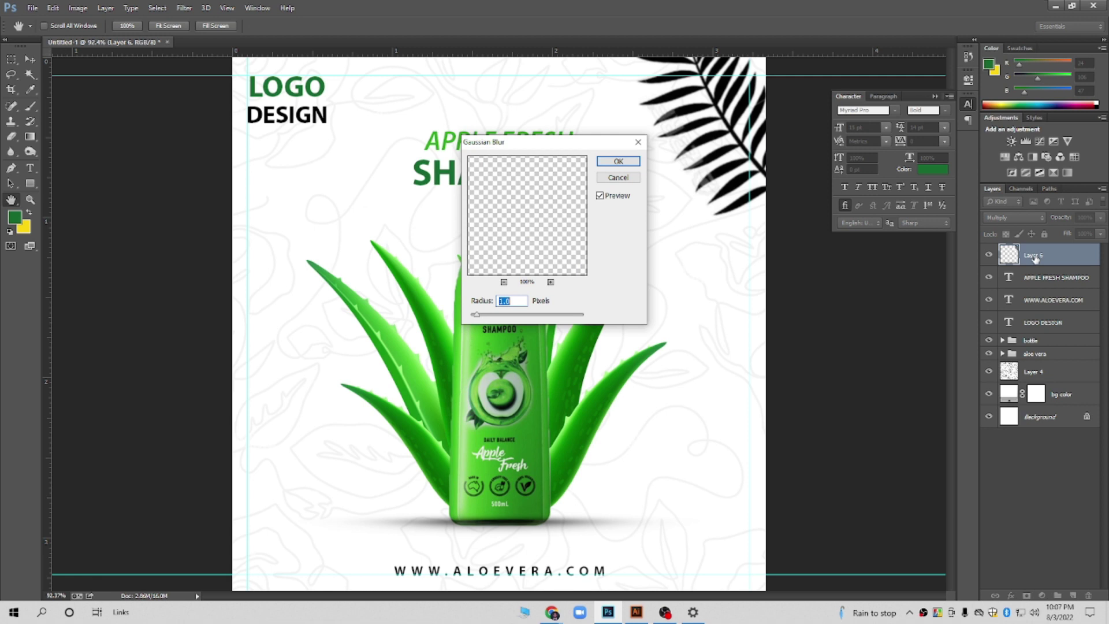
left_click_drag(483, 317, 509, 317)
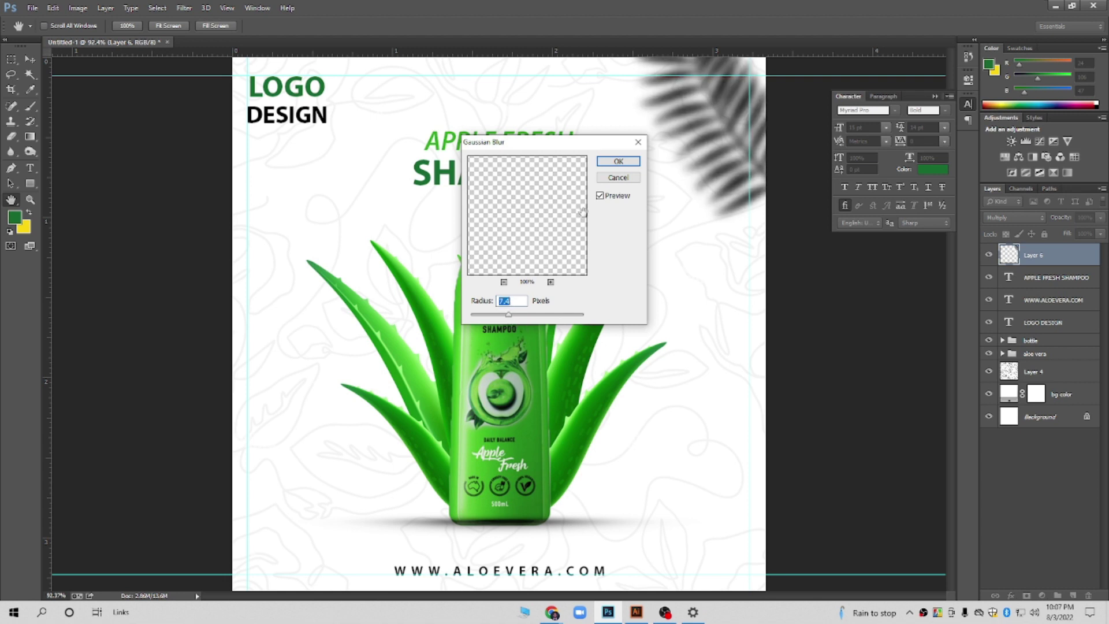
left_click(617, 162)
left_click_drag(1101, 219, 1075, 232)
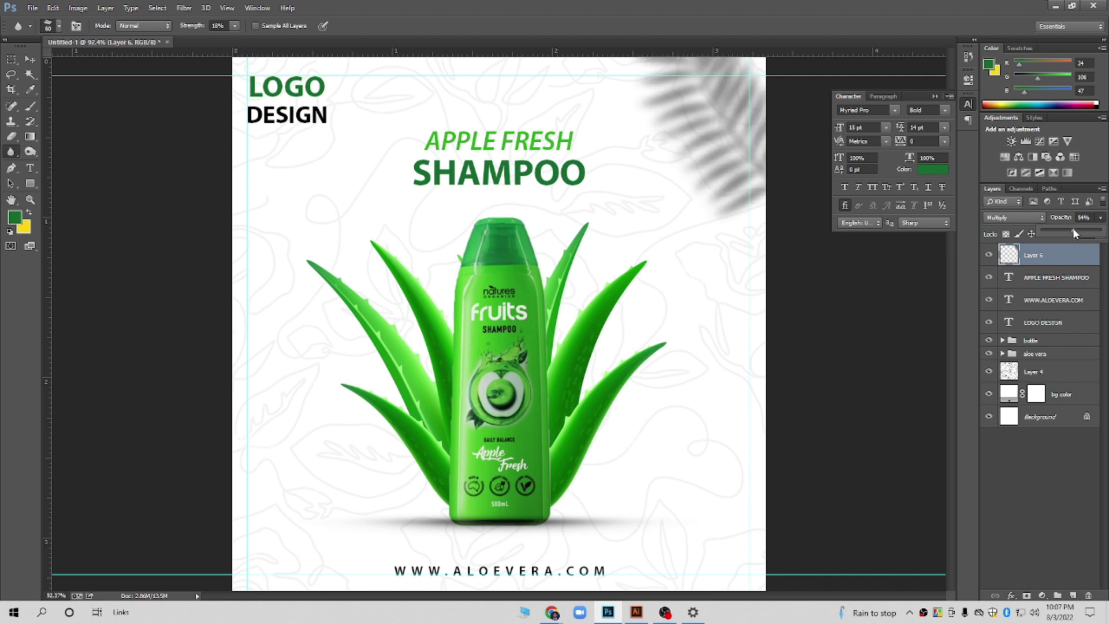
left_click(30, 59)
Add a layer mask to the floral line-art Layer 4
scroll(601, 260, "down", 5)
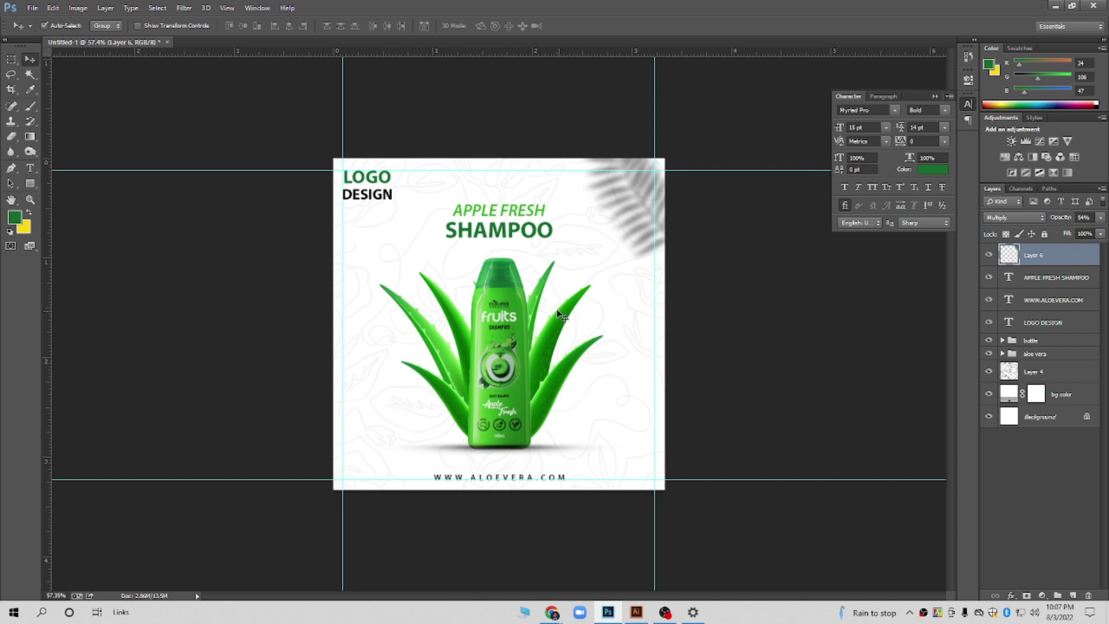
left_click(1034, 379)
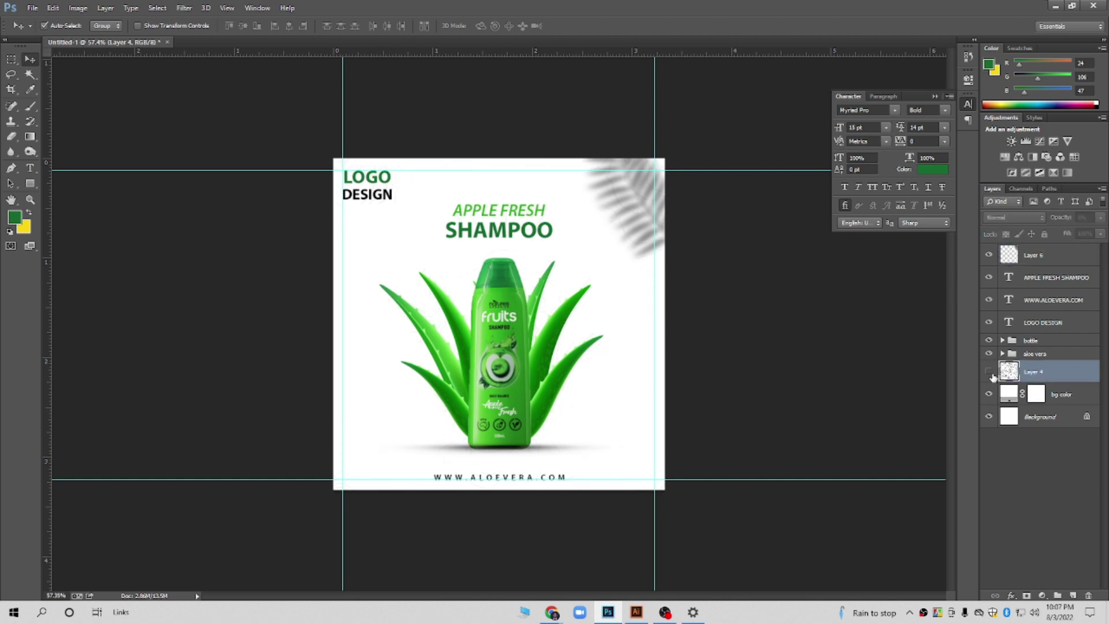
left_click(1027, 595)
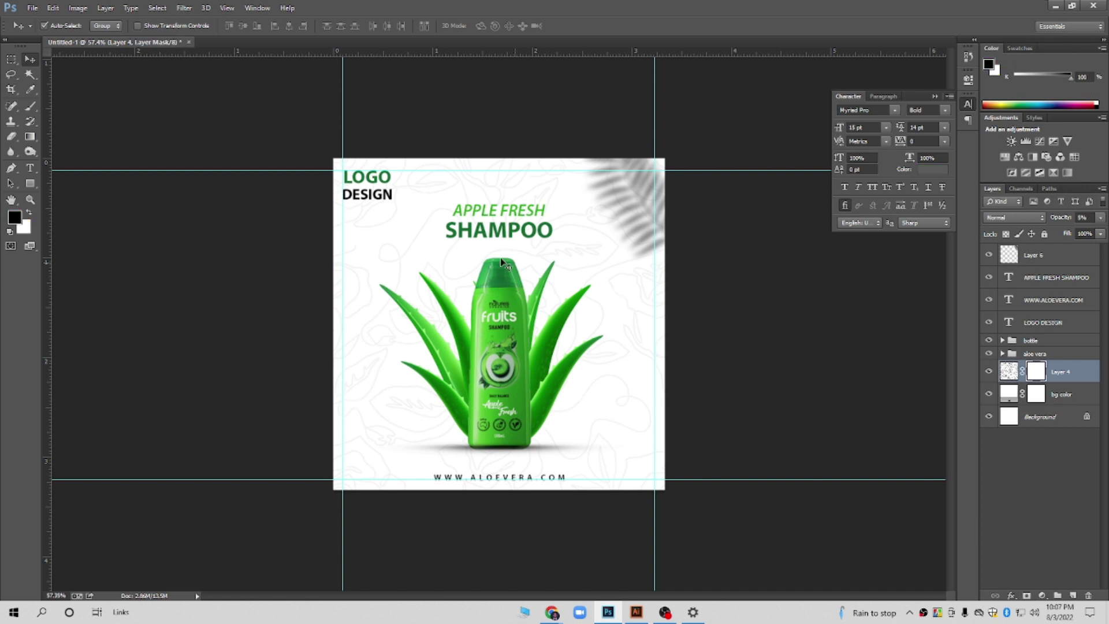
Paint the mask black with a soft round brush at about 23% over the aloe area
left_click(30, 107)
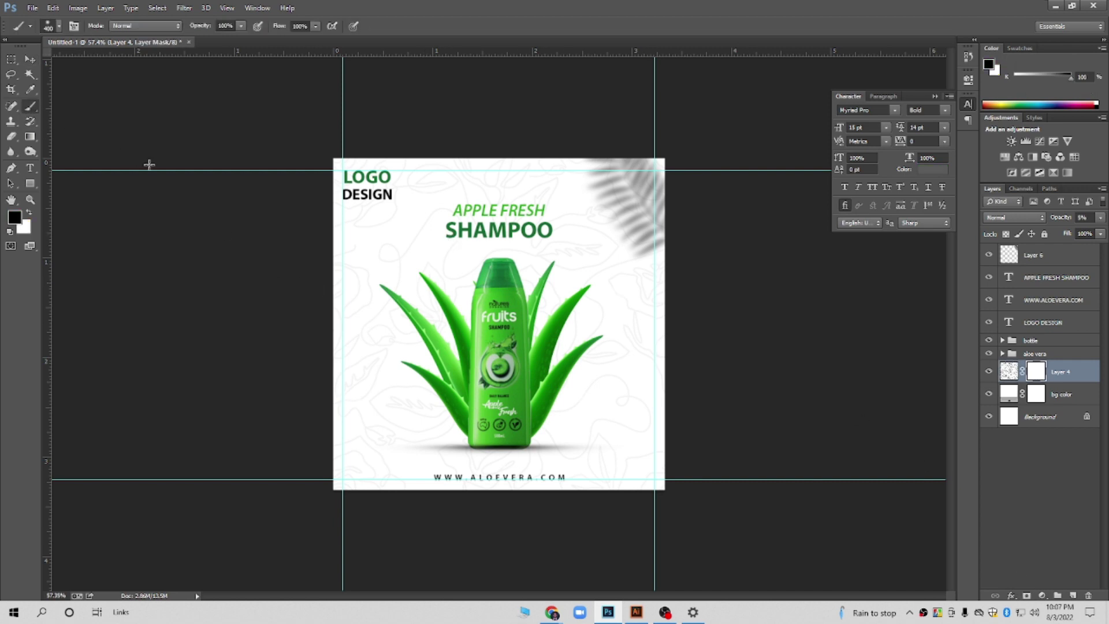
right_click(507, 260)
double_click(500, 317)
key("bracketright")
key("bracketright")
key("bracketright")
key("bracketleft")
key("bracketleft")
key("bracketleft")
scroll(432, 280, "up", 3)
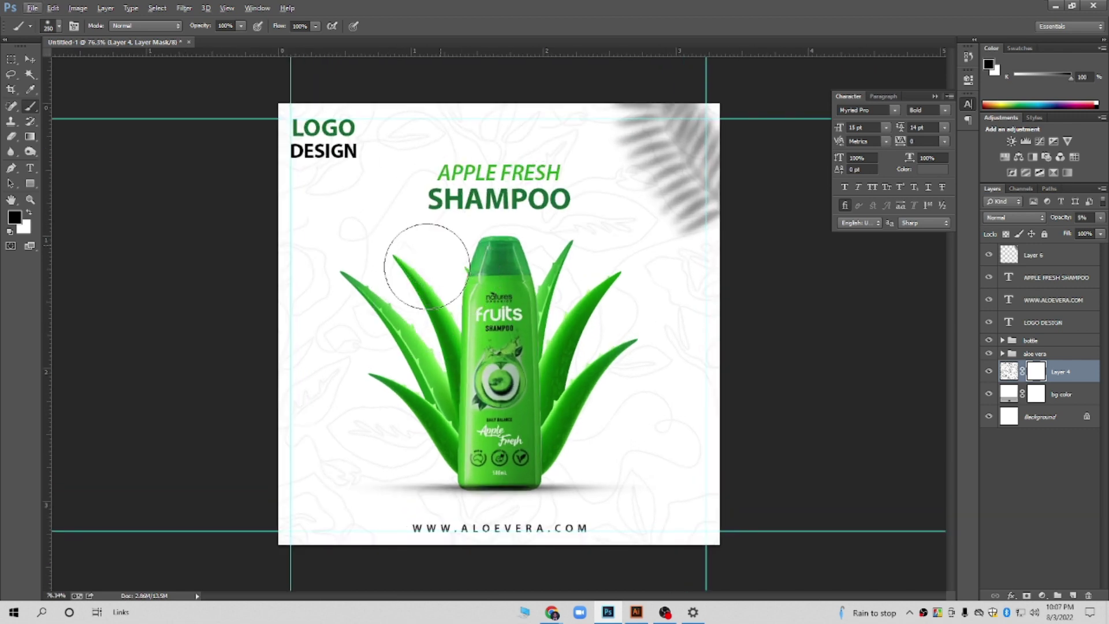
left_click(241, 26)
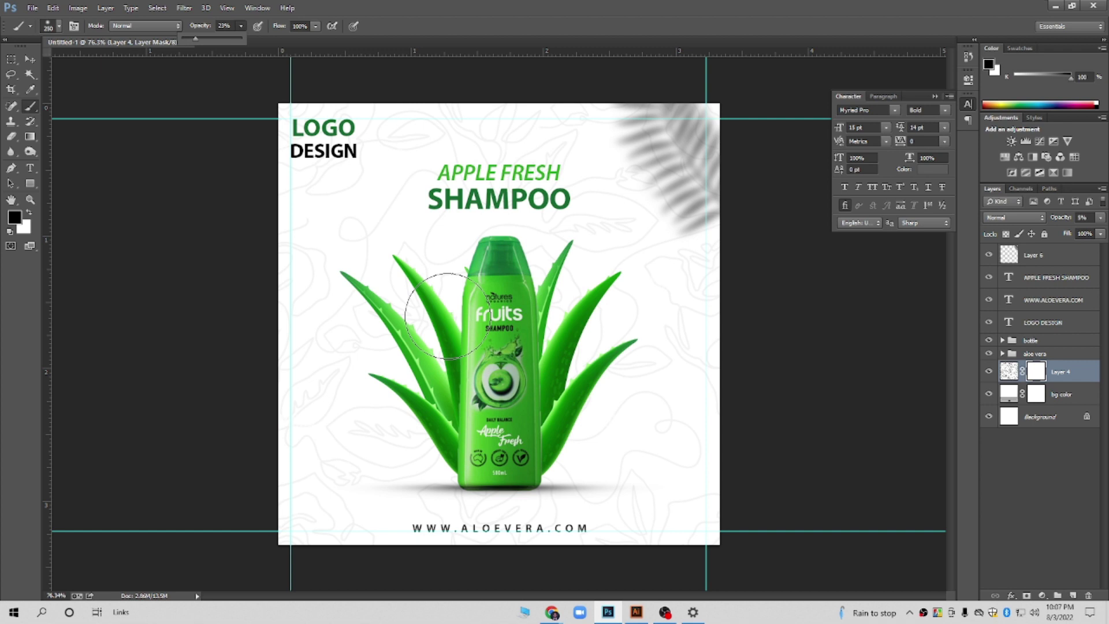
left_click_drag(399, 323, 383, 349)
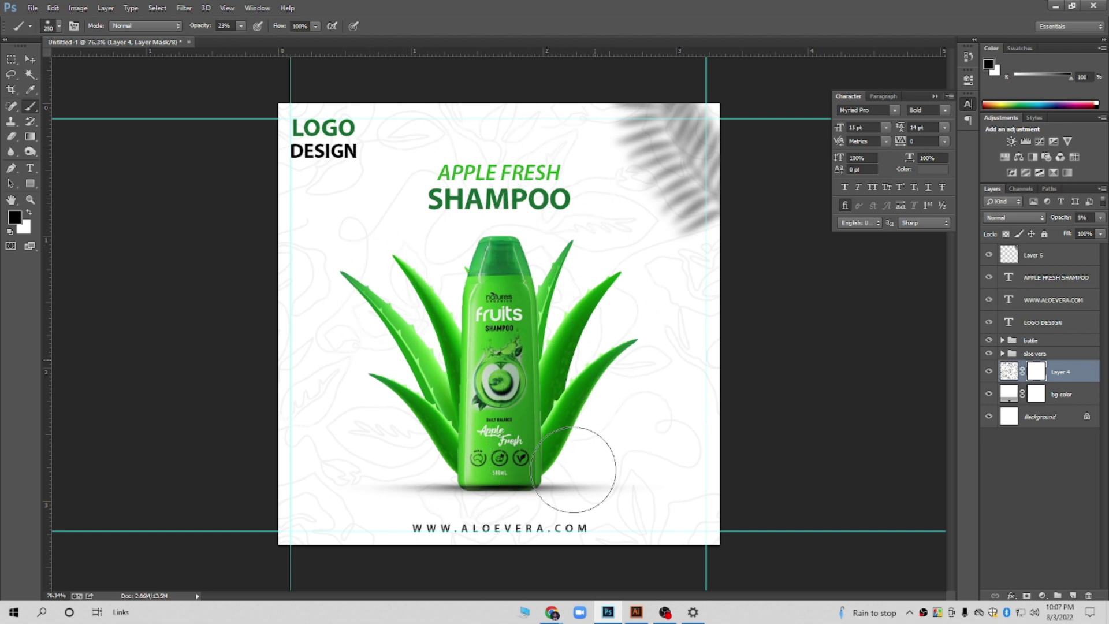
left_click(508, 524)
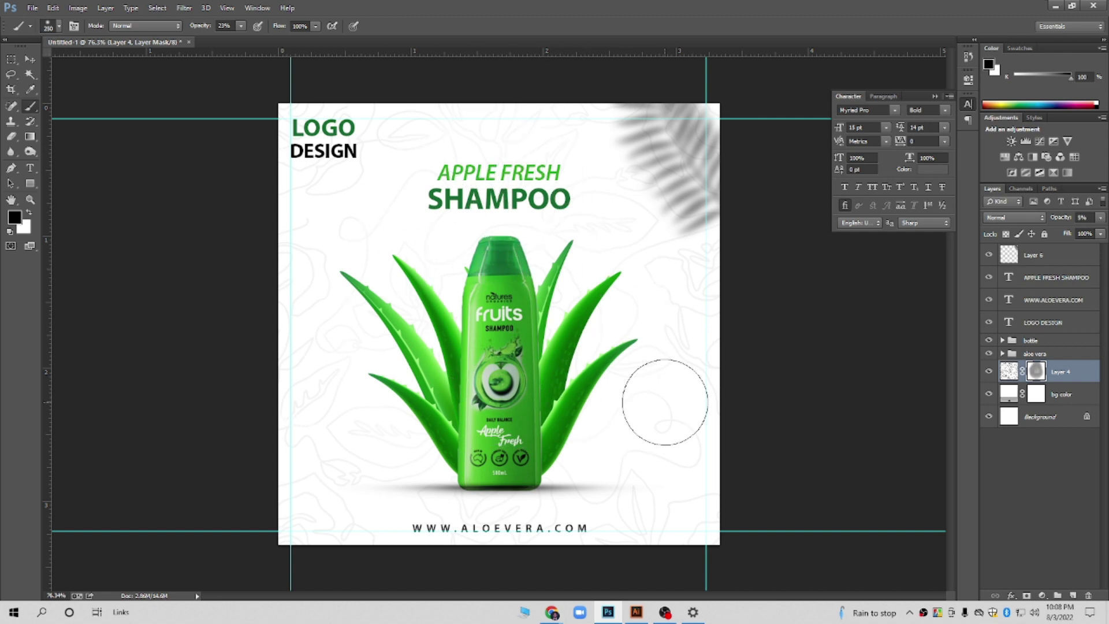
left_click(30, 59)
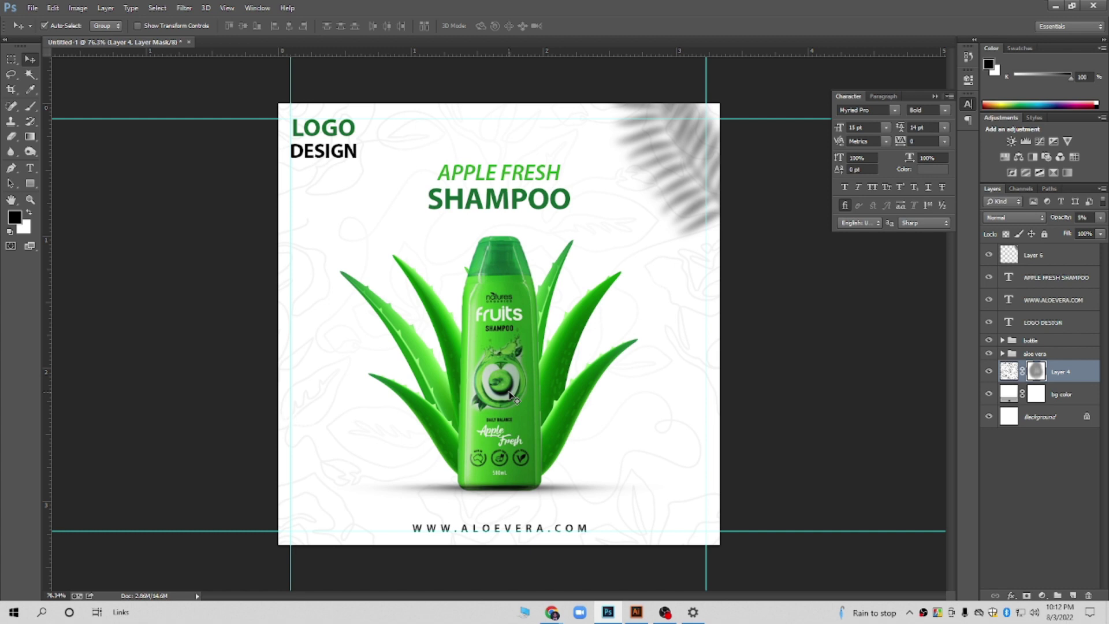
Try greens sampled from the design and aloe leaf for the bg colour fill
scroll(511, 395, "down", 1)
scroll(510, 396, "down", 1)
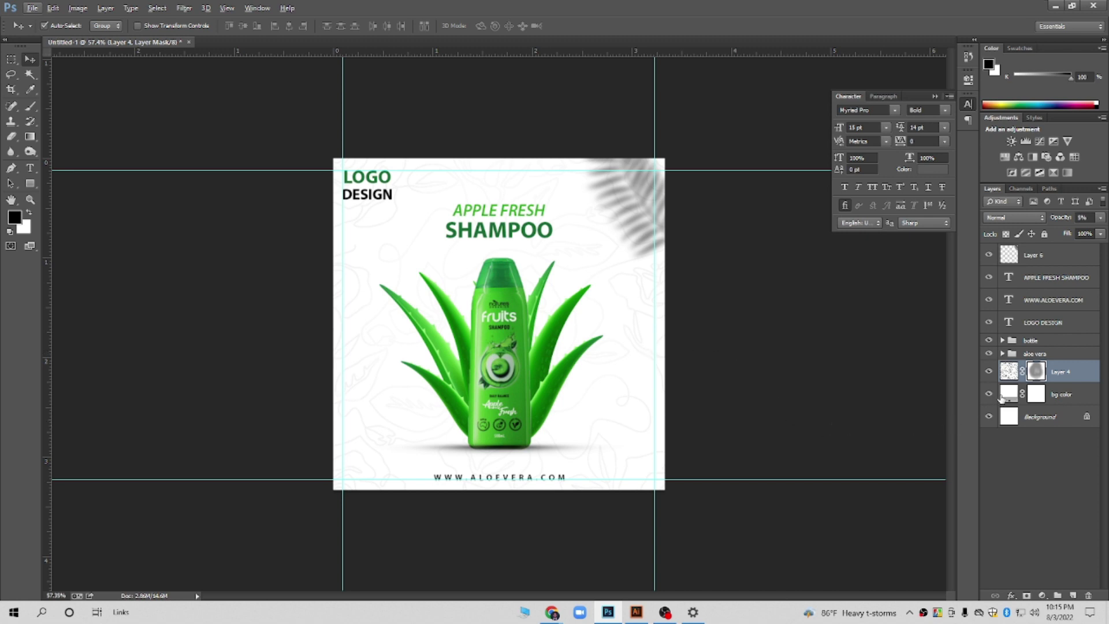
double_click(1001, 396)
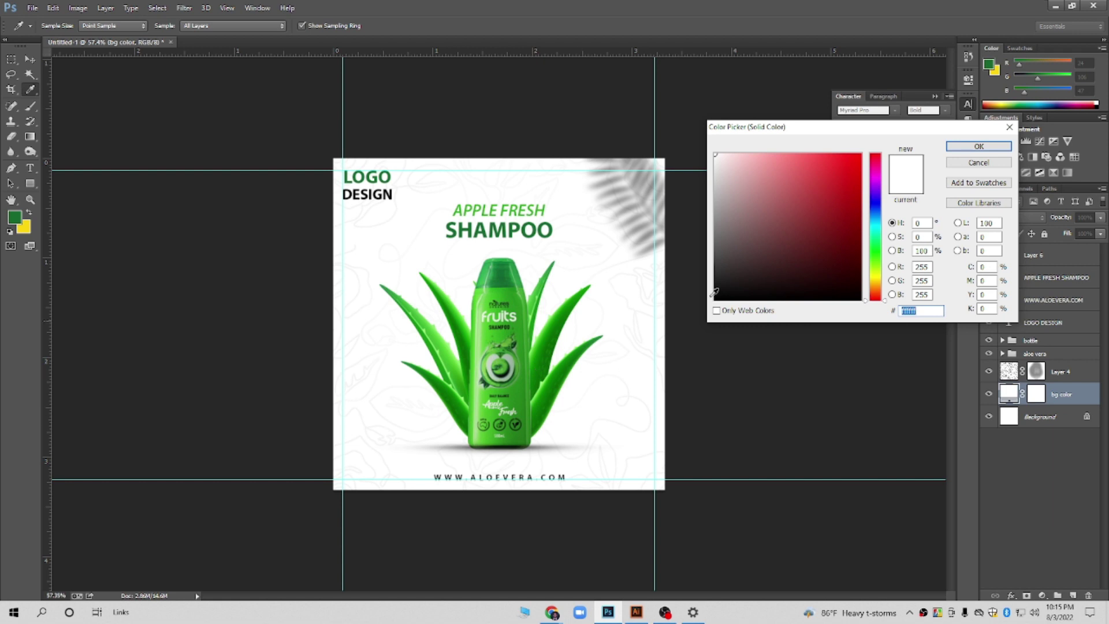
left_click(501, 275)
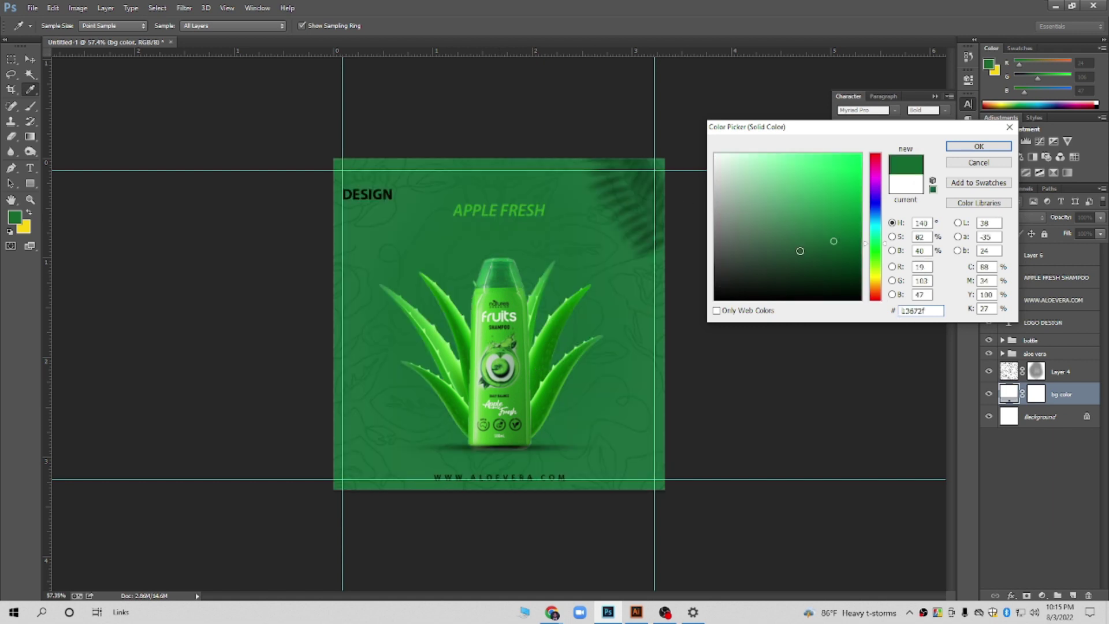
left_click(853, 255)
left_click_drag(853, 255, 861, 264)
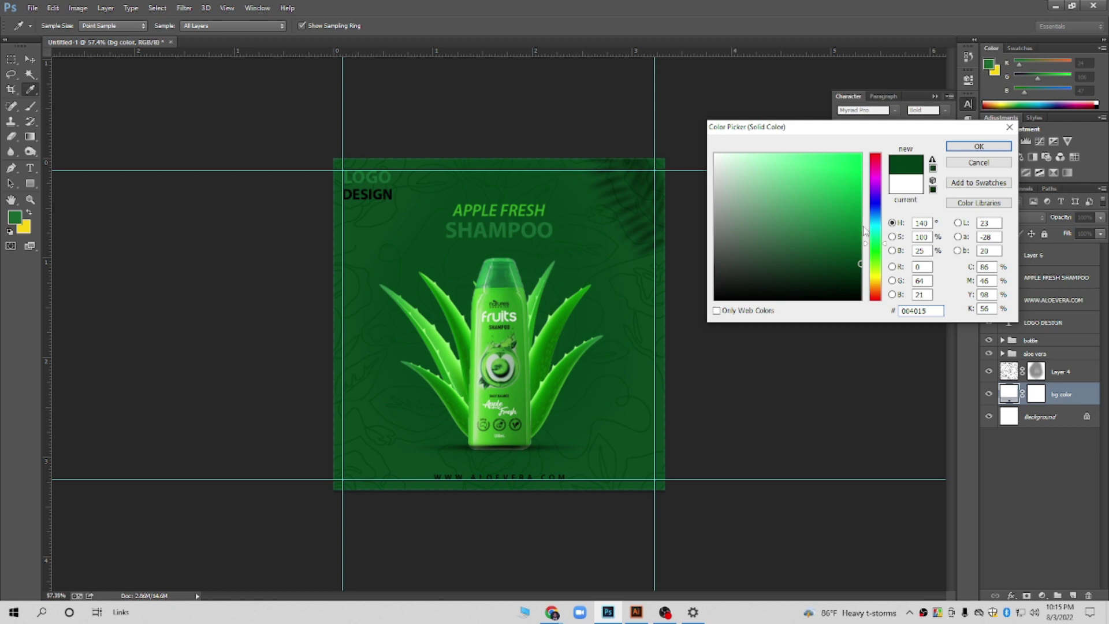
left_click_drag(862, 225, 861, 211)
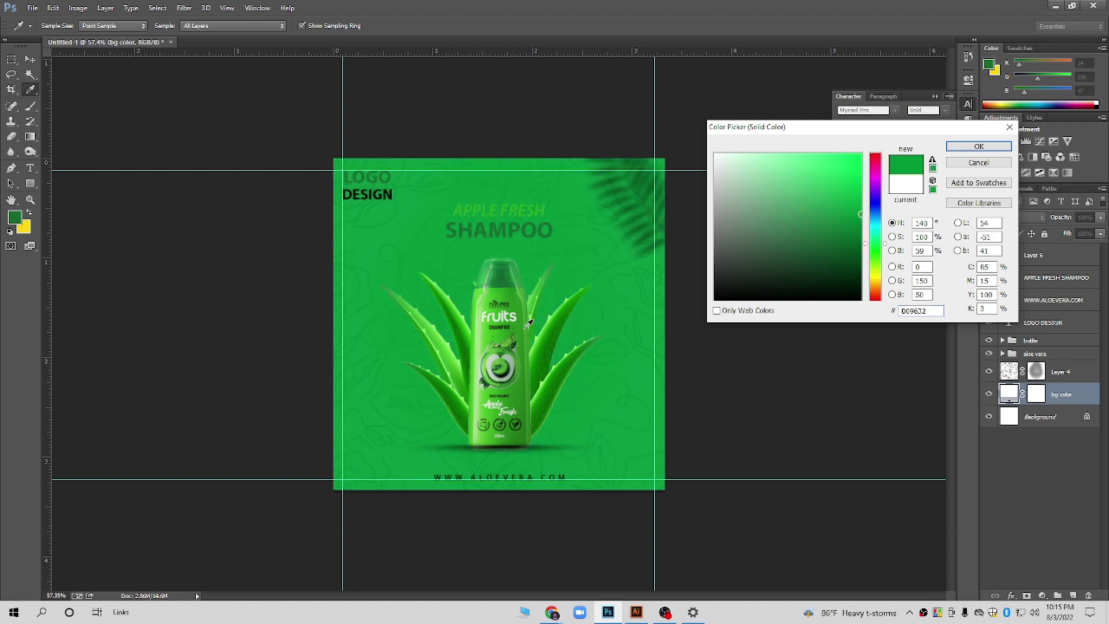
left_click(546, 353)
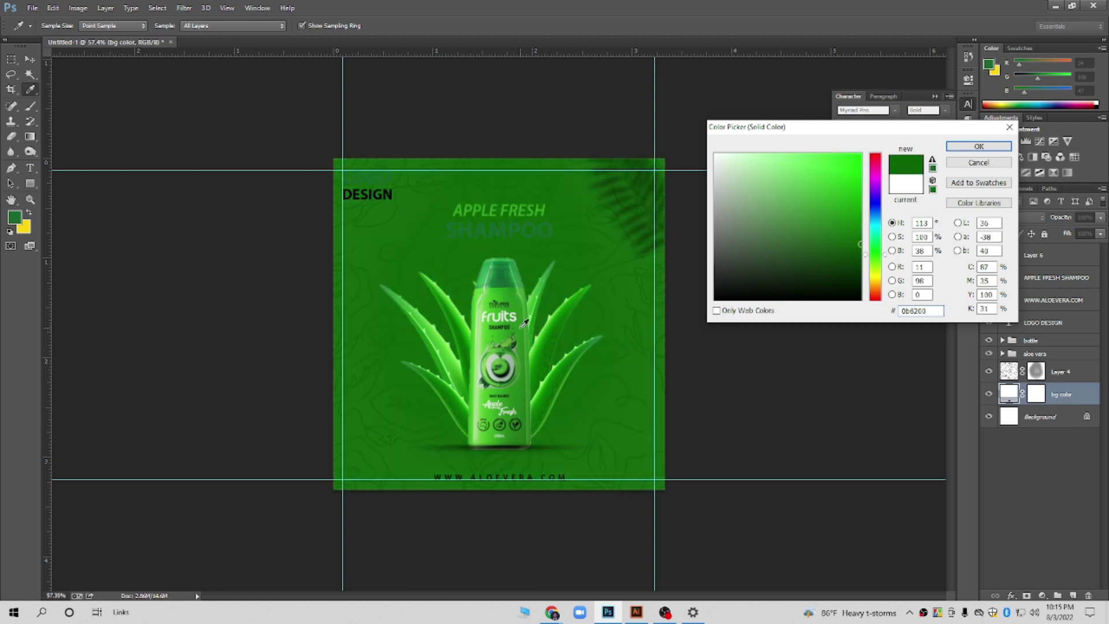
left_click(507, 275)
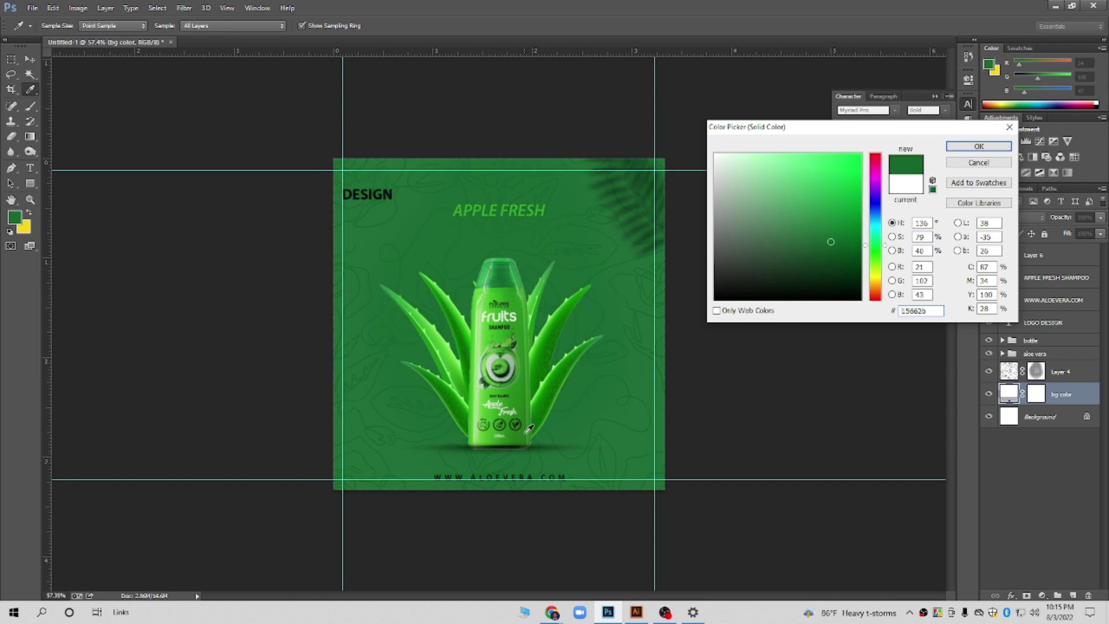
left_click(524, 430)
left_click(525, 395)
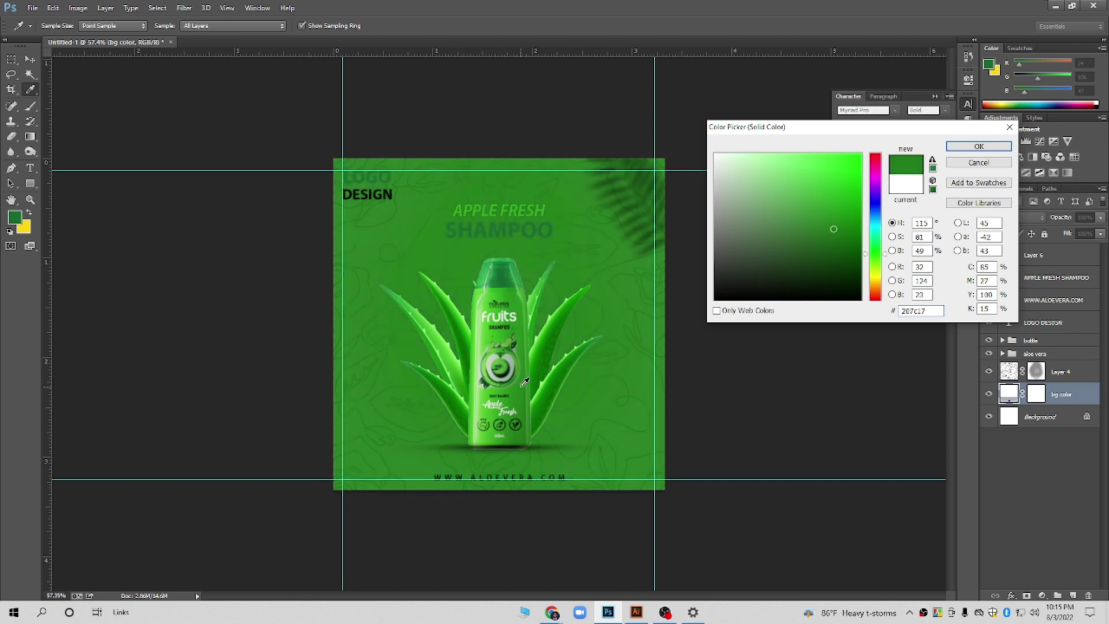
Fine-tune a vivid, saturated green and apply it to the background fill
mouse_move(858, 222)
left_mouse_down()
mouse_move(860, 244)
mouse_move(716, 306)
mouse_move(817, 250)
mouse_move(874, 247)
mouse_move(862, 224)
left_mouse_up()
left_click(861, 254)
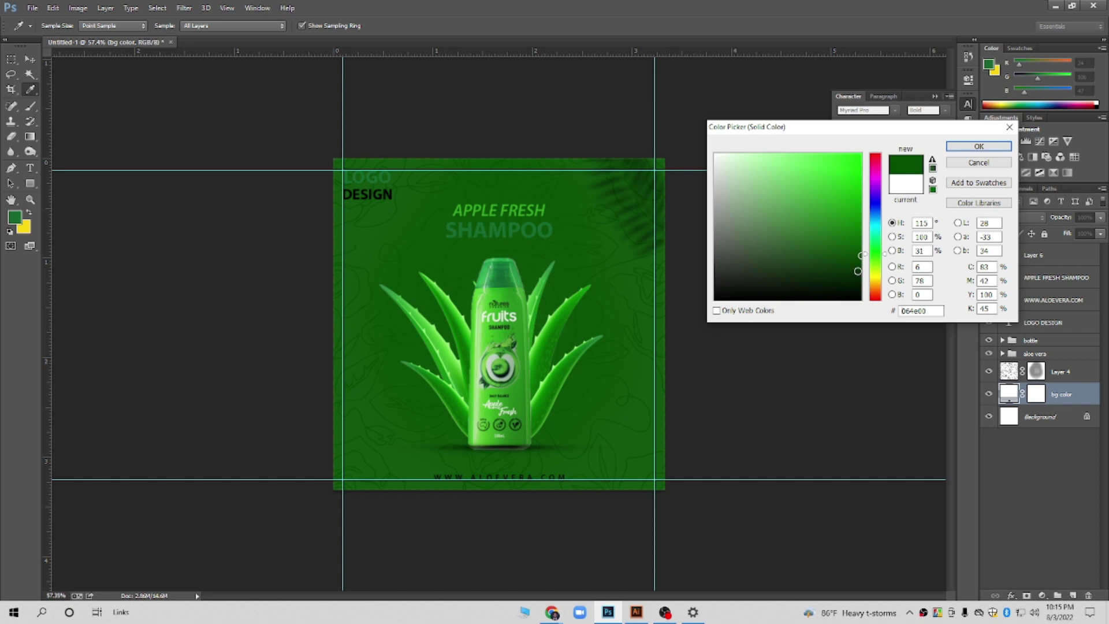
left_click(859, 269)
left_click_drag(858, 269, 862, 215)
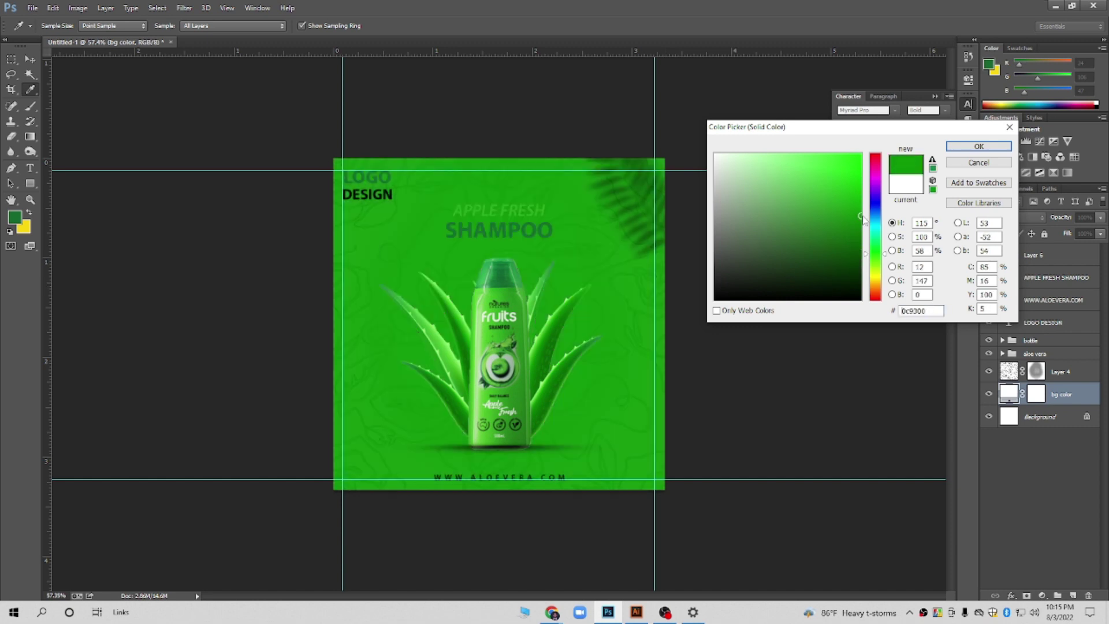
left_click(862, 184)
left_click(869, 197)
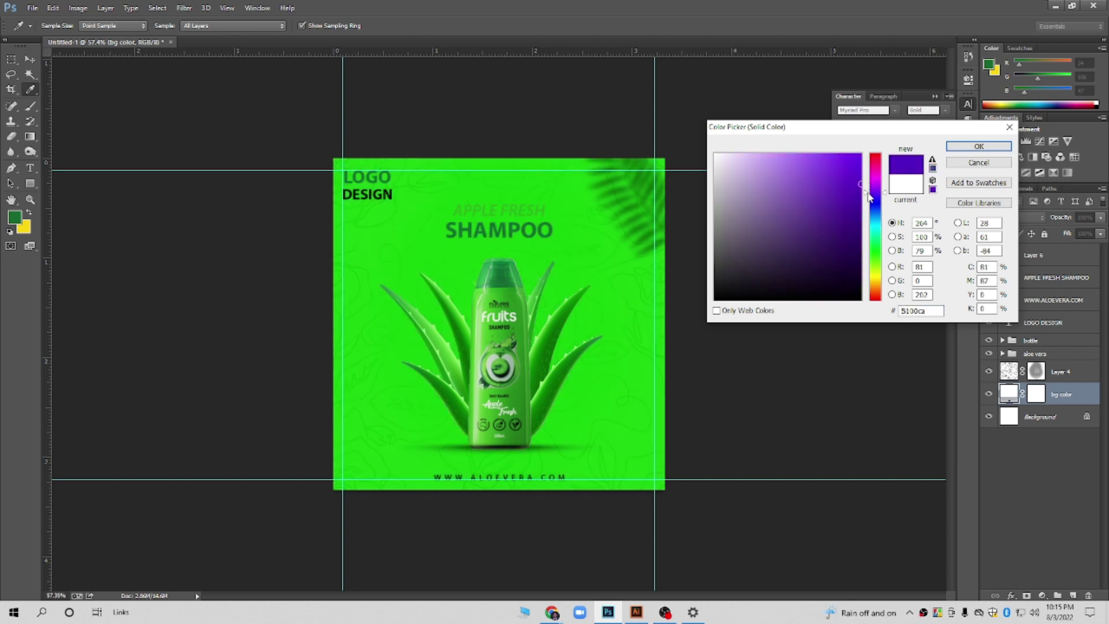
left_click_drag(870, 197, 878, 253)
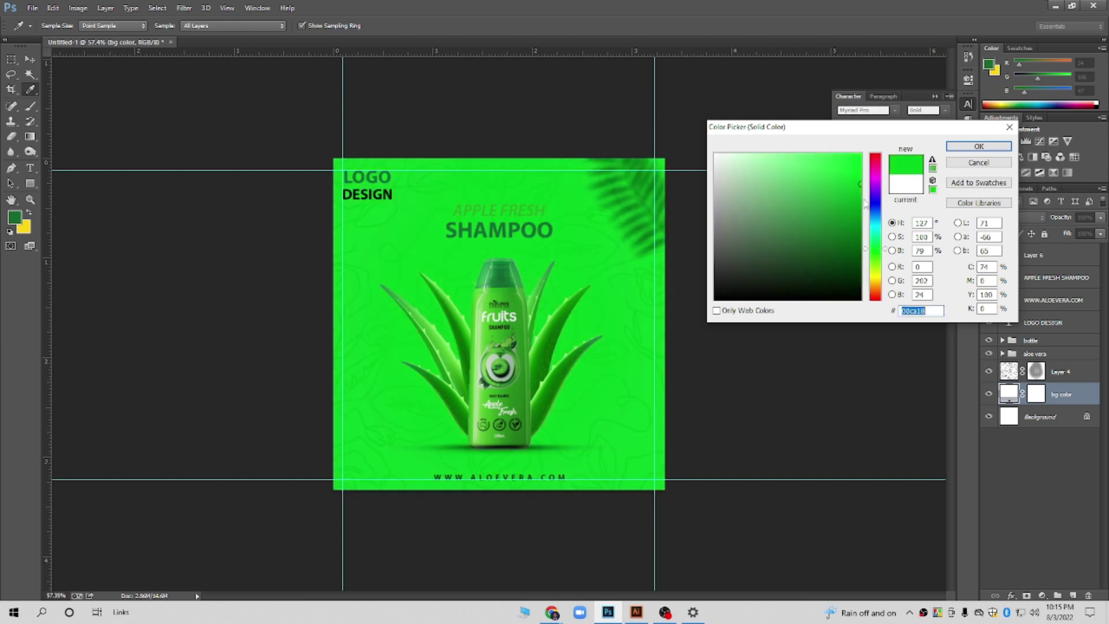
left_click(858, 202)
left_click_drag(858, 203, 861, 207)
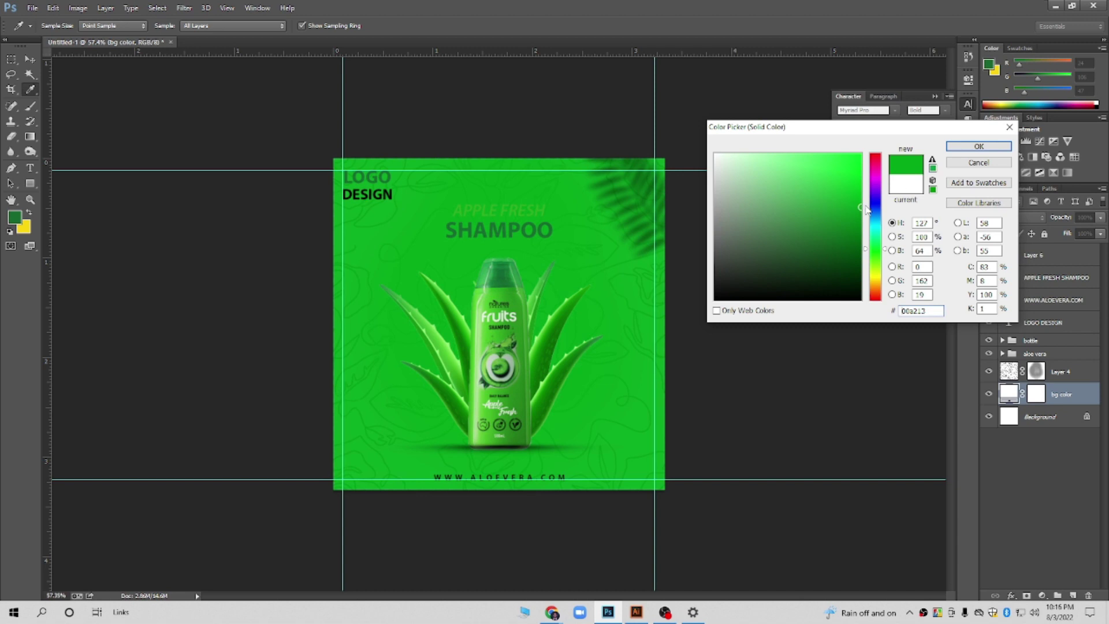
left_click(979, 146)
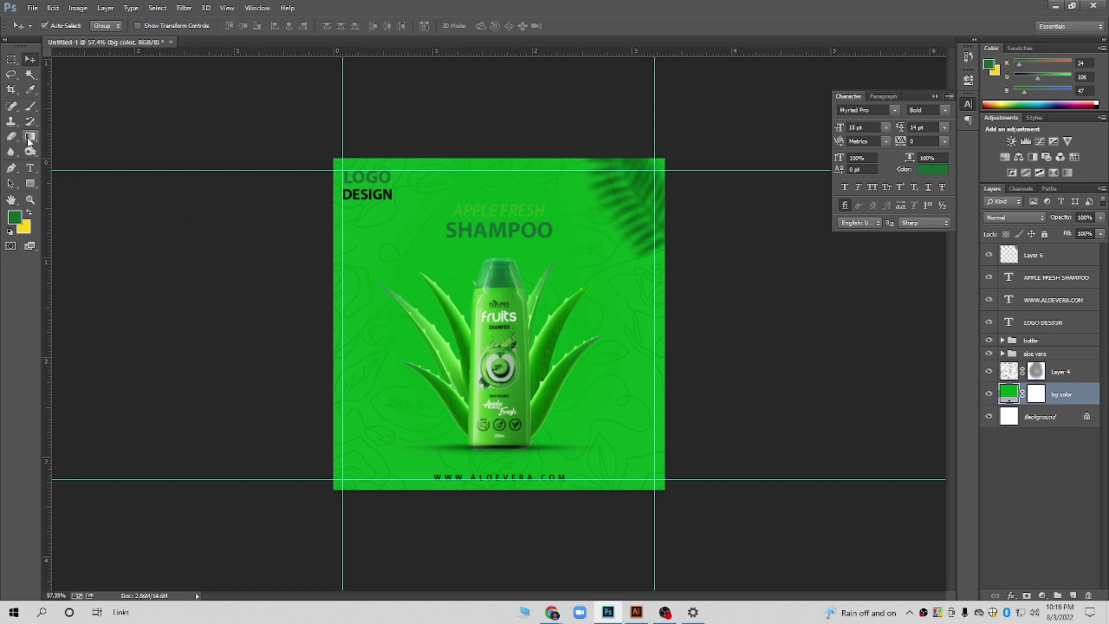
left_click_drag(28, 140, 60, 148)
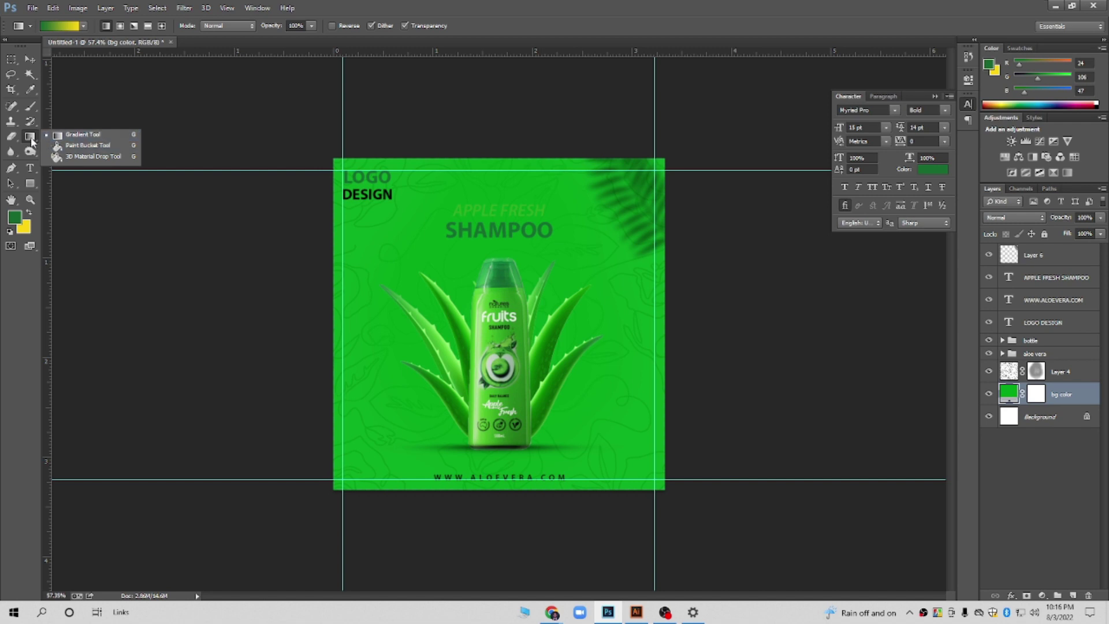
left_click(29, 59)
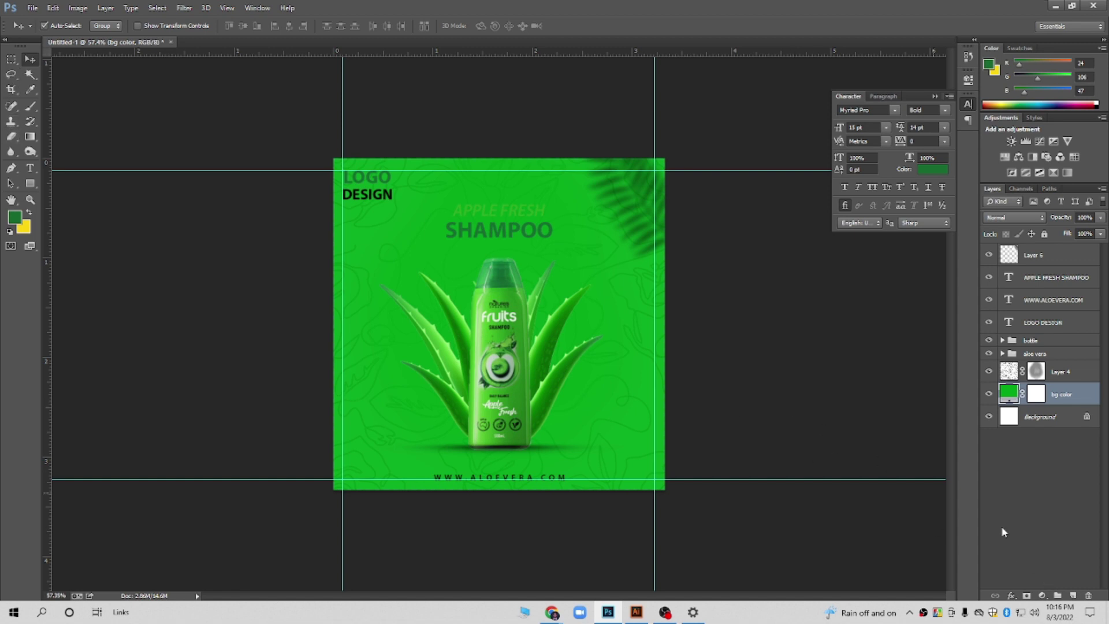
left_click(1043, 596)
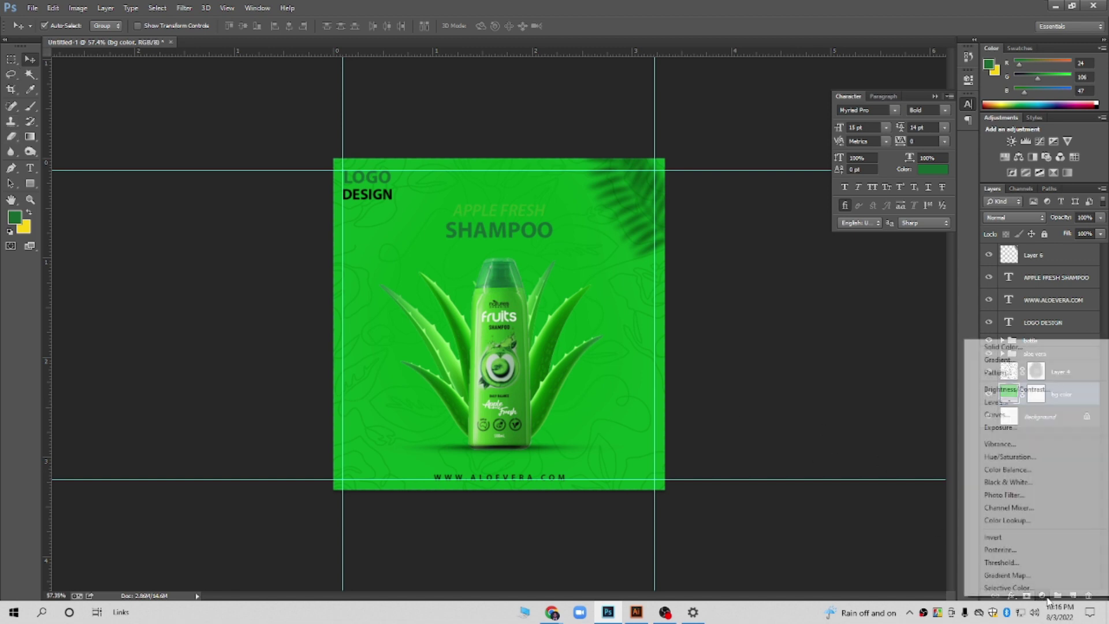
left_click(988, 348)
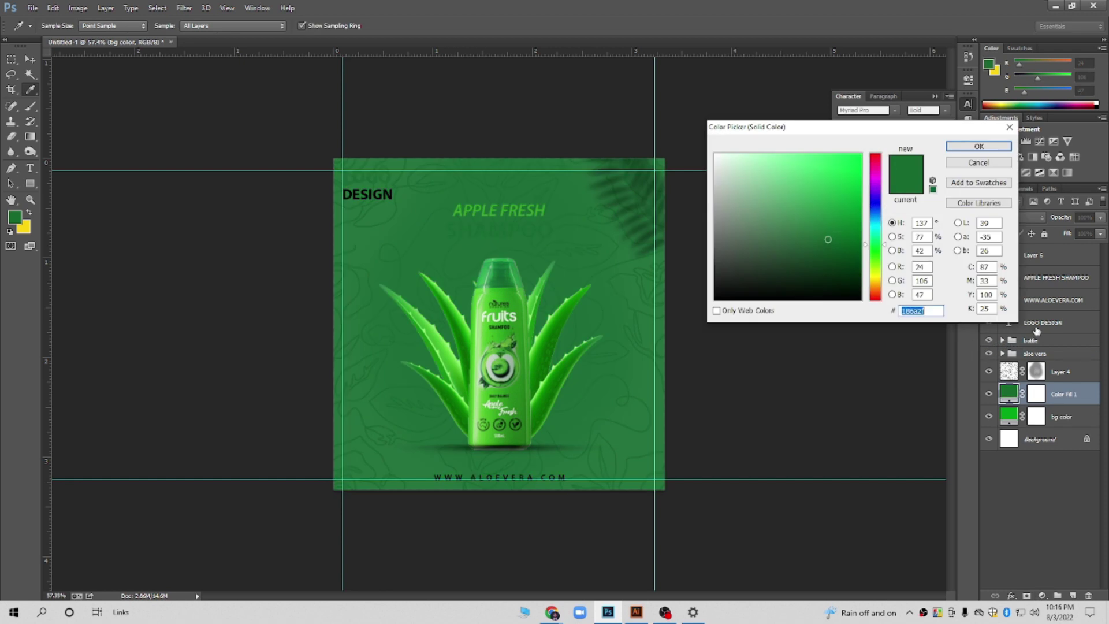
left_click(979, 146)
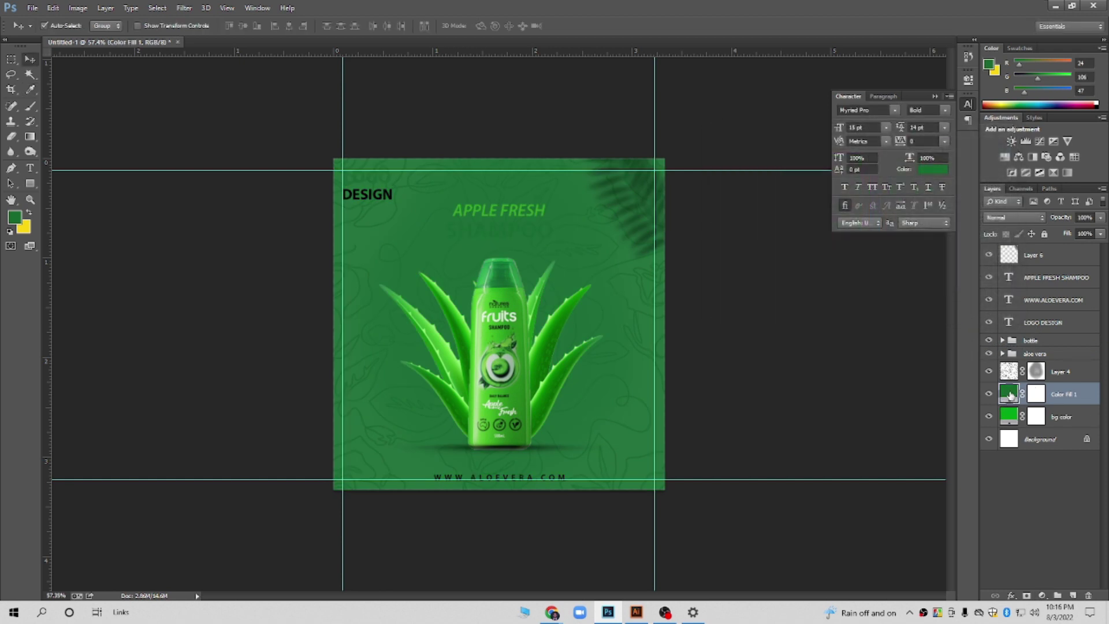
double_click(1011, 398)
left_click(860, 200)
mouse_move(876, 246)
left_mouse_down()
mouse_move(877, 260)
mouse_move(866, 217)
mouse_move(872, 237)
left_mouse_up()
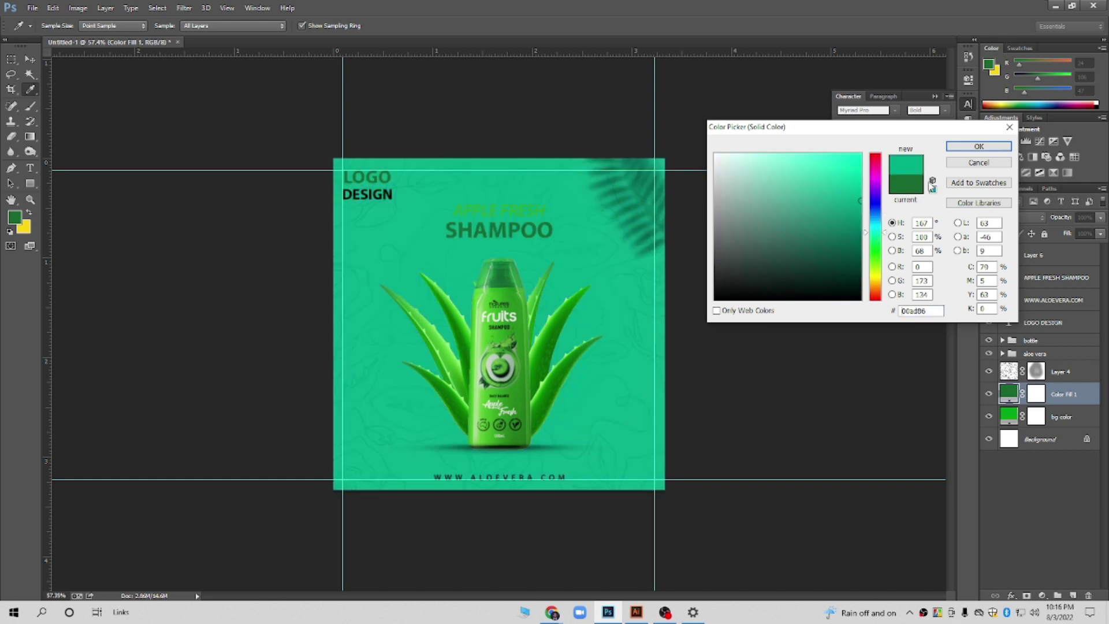
left_click(978, 162)
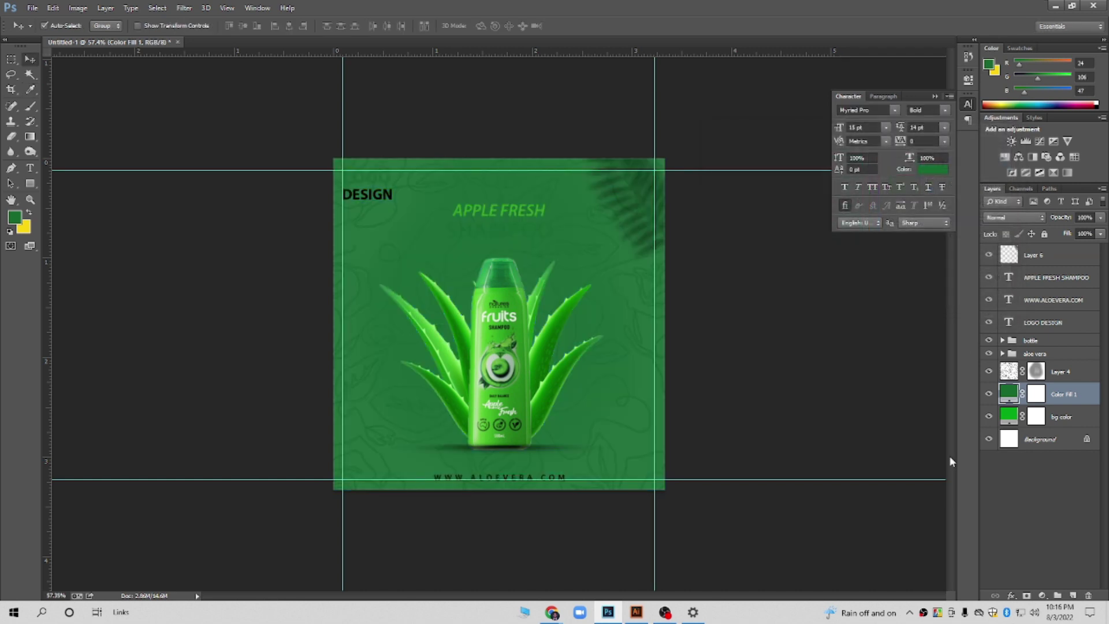
left_click(1043, 595)
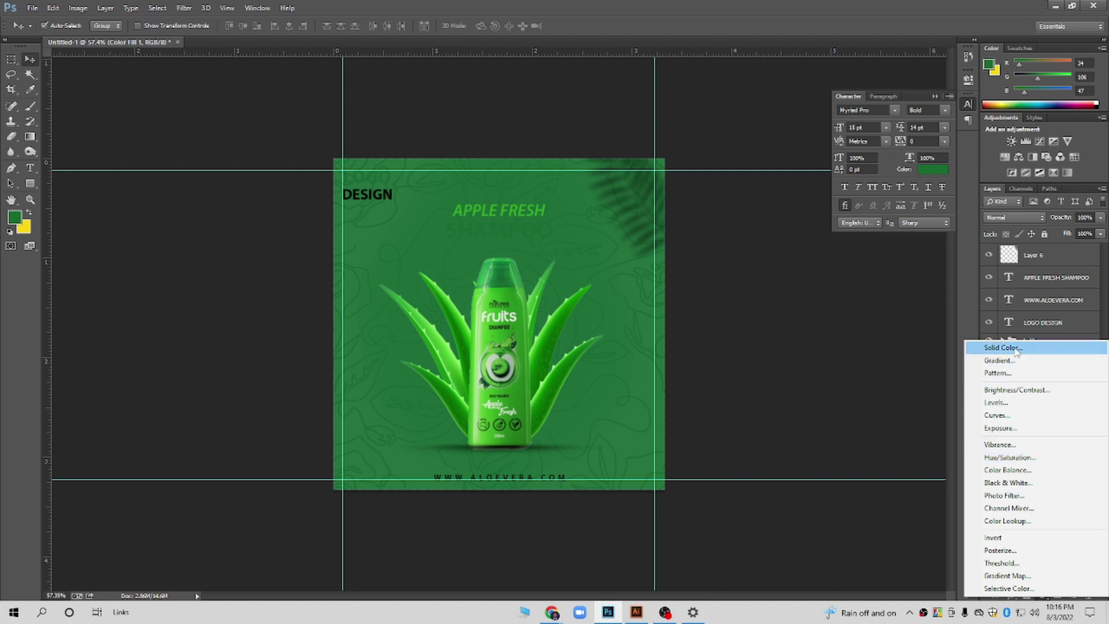
left_click(816, 353)
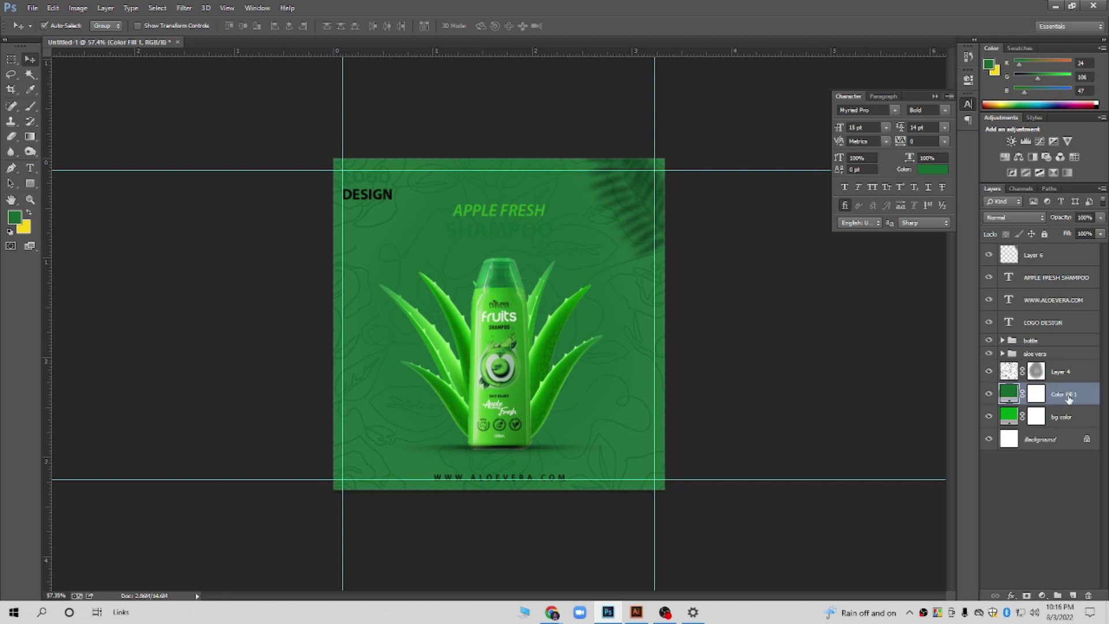
key("Delete")
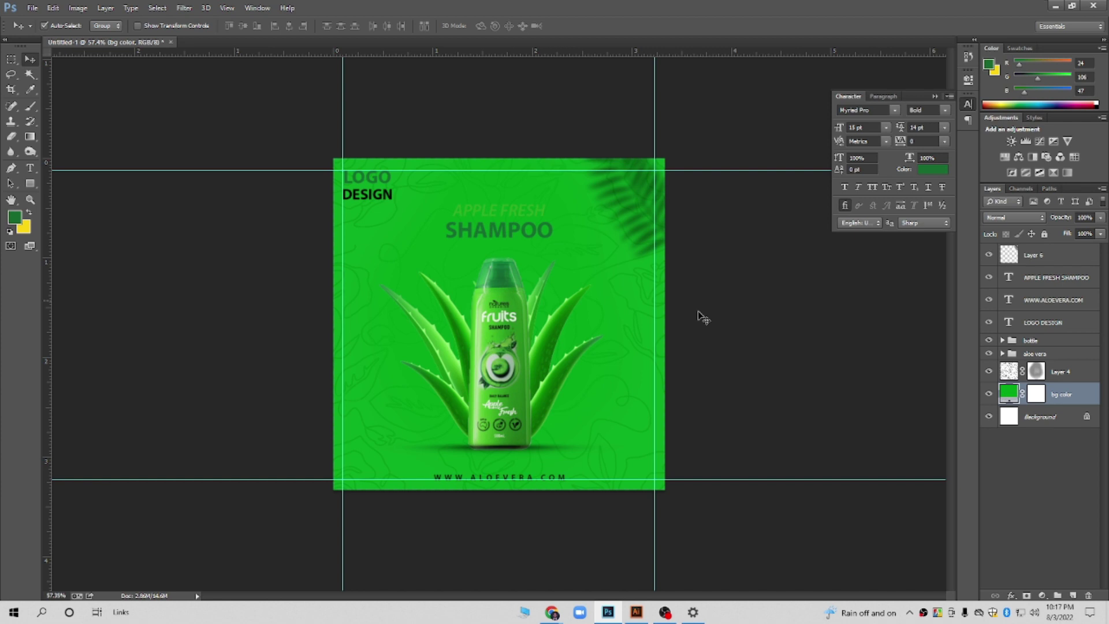
Make the APPLE FRESH heading white (#ffffff)
scroll(568, 255, "up", 3)
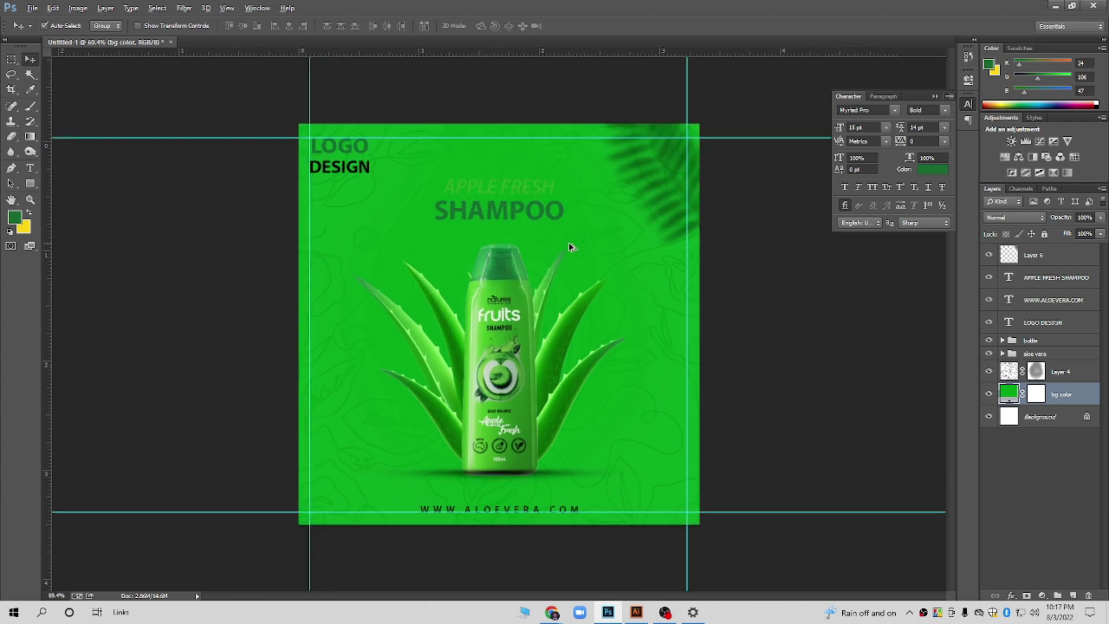
scroll(524, 534, "up", 1)
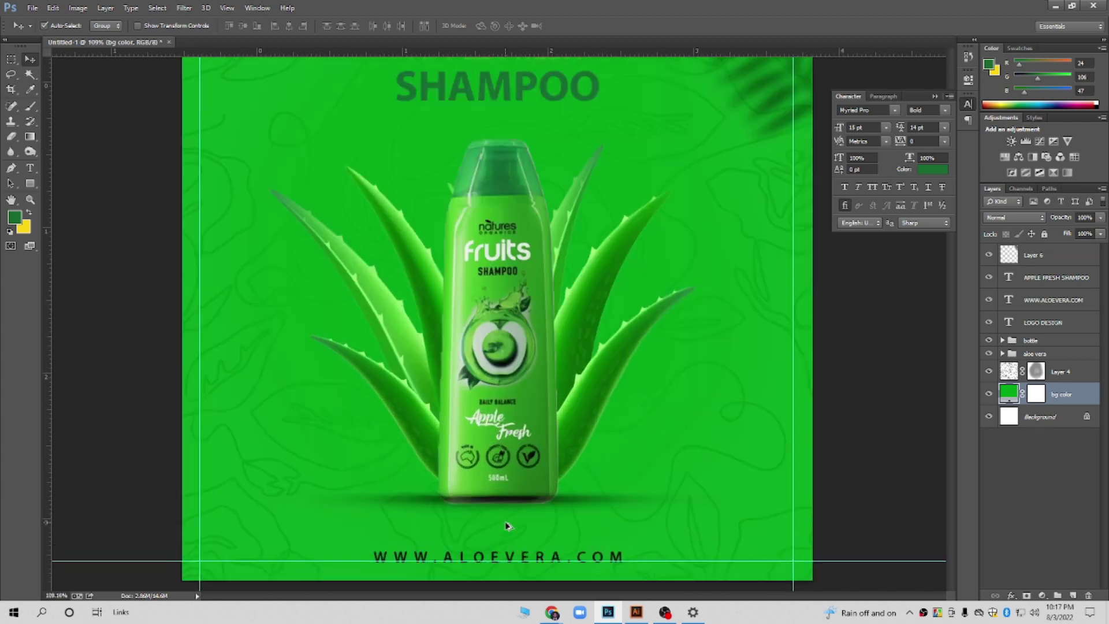
scroll(523, 534, "up", 1)
scroll(524, 535, "up", 1)
scroll(524, 534, "up", 3)
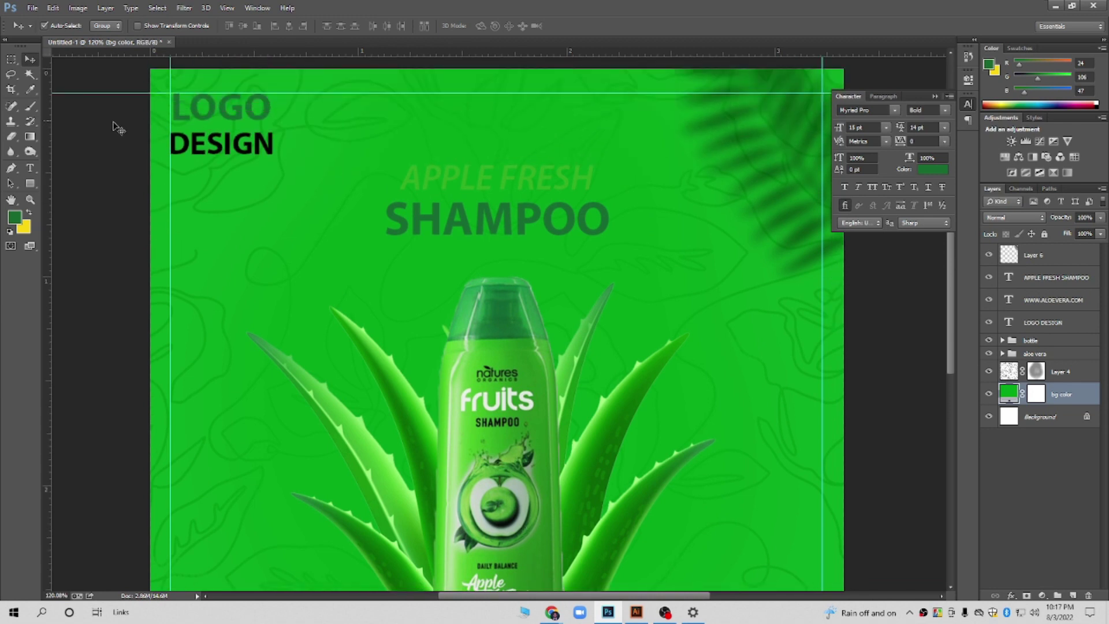
left_click(30, 168)
left_click(500, 187)
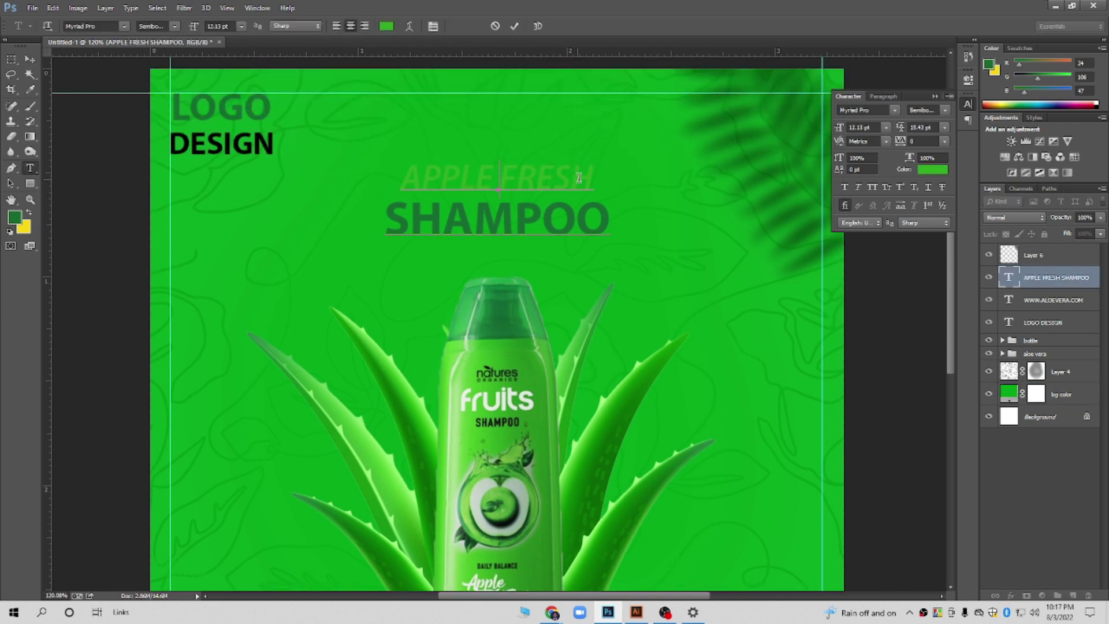
left_click_drag(595, 178, 346, 182)
left_click(386, 26)
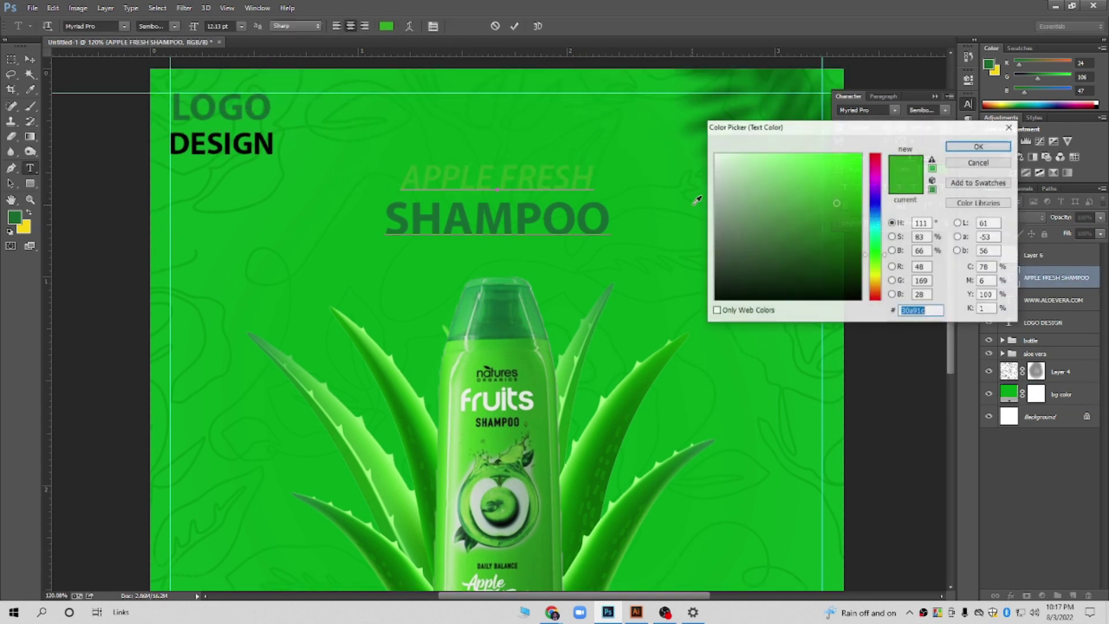
type("ffffff")
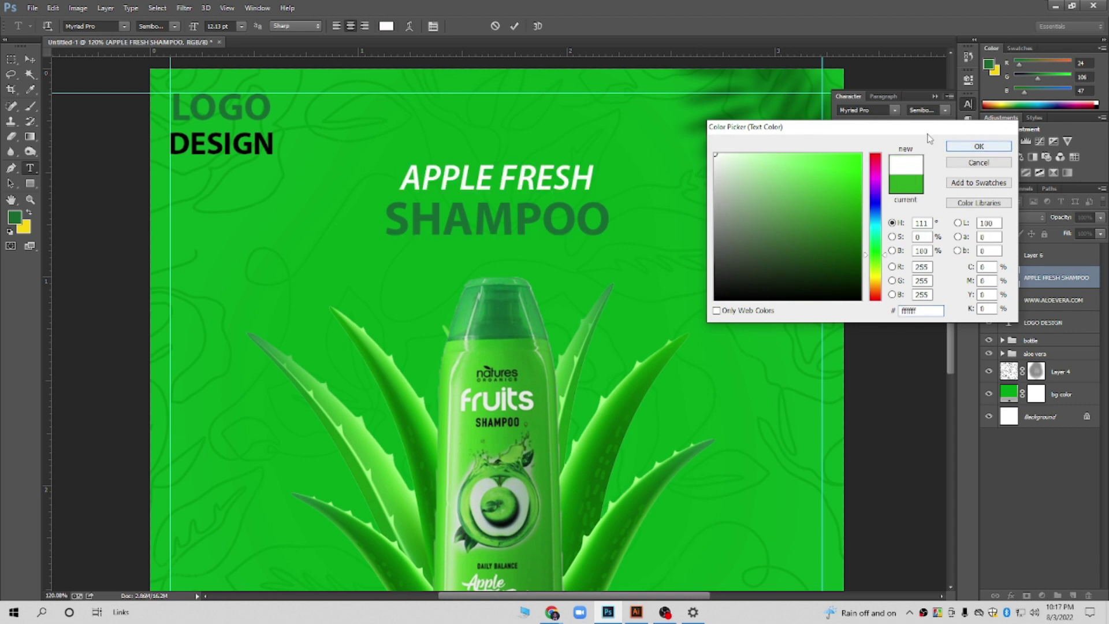
left_click(979, 146)
key("ctrl+Return")
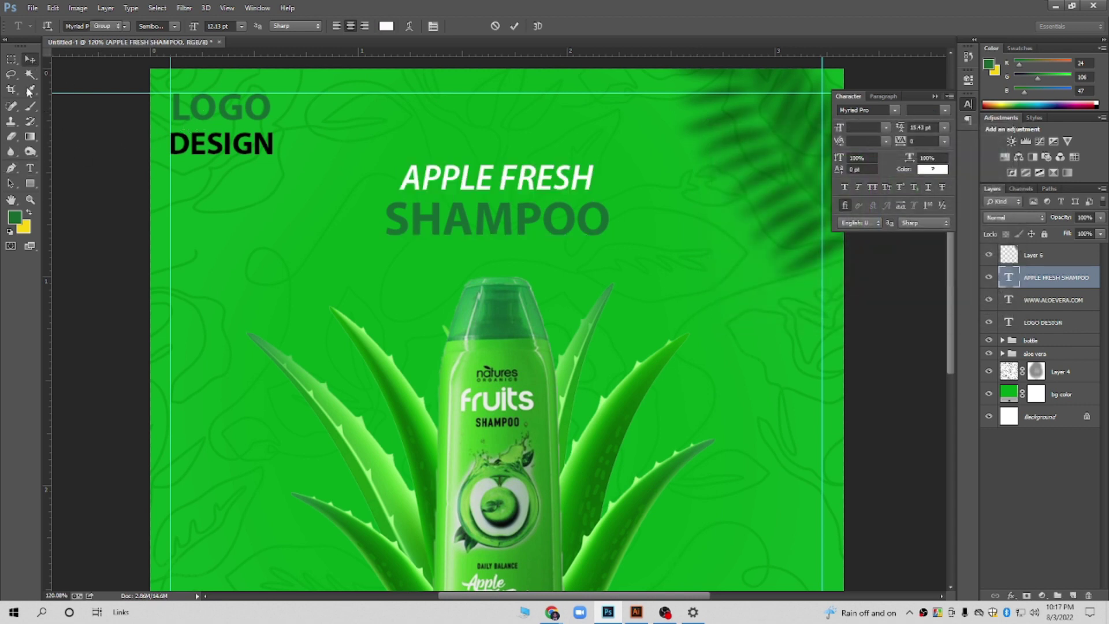
Colour both LOGO and DESIGN text lines white
left_click_drag(272, 107, 149, 108)
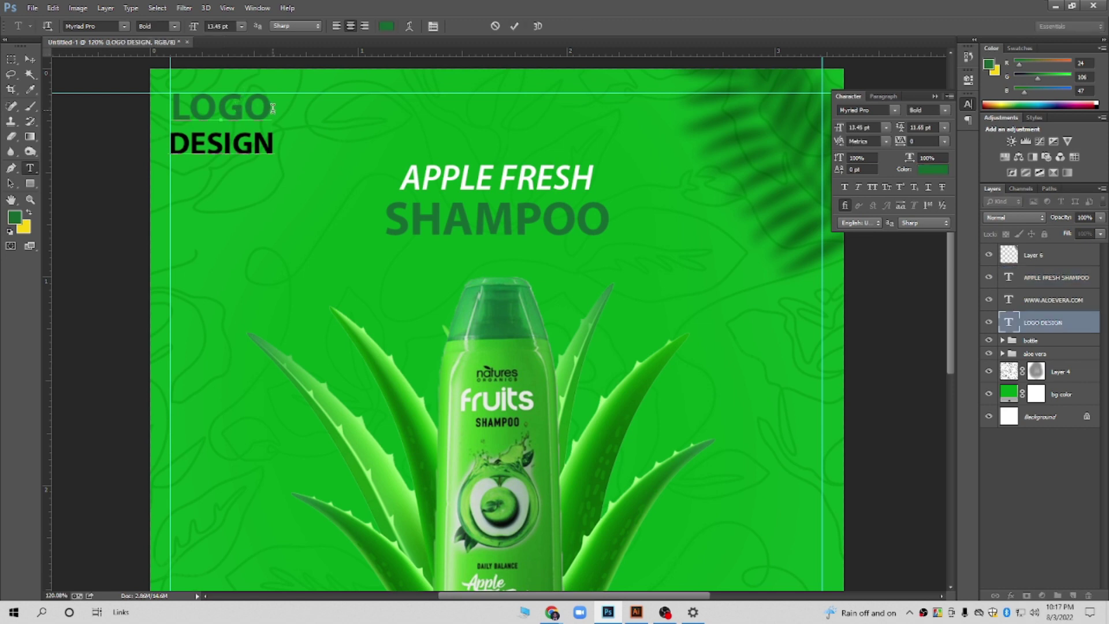
left_click(386, 28)
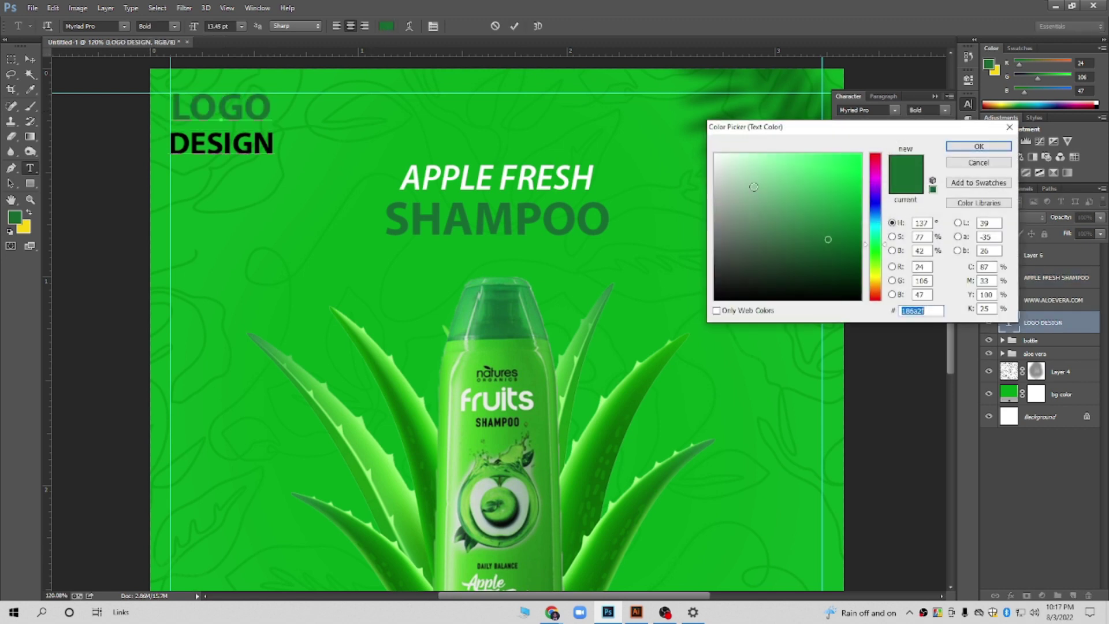
left_click(715, 154)
left_click(979, 146)
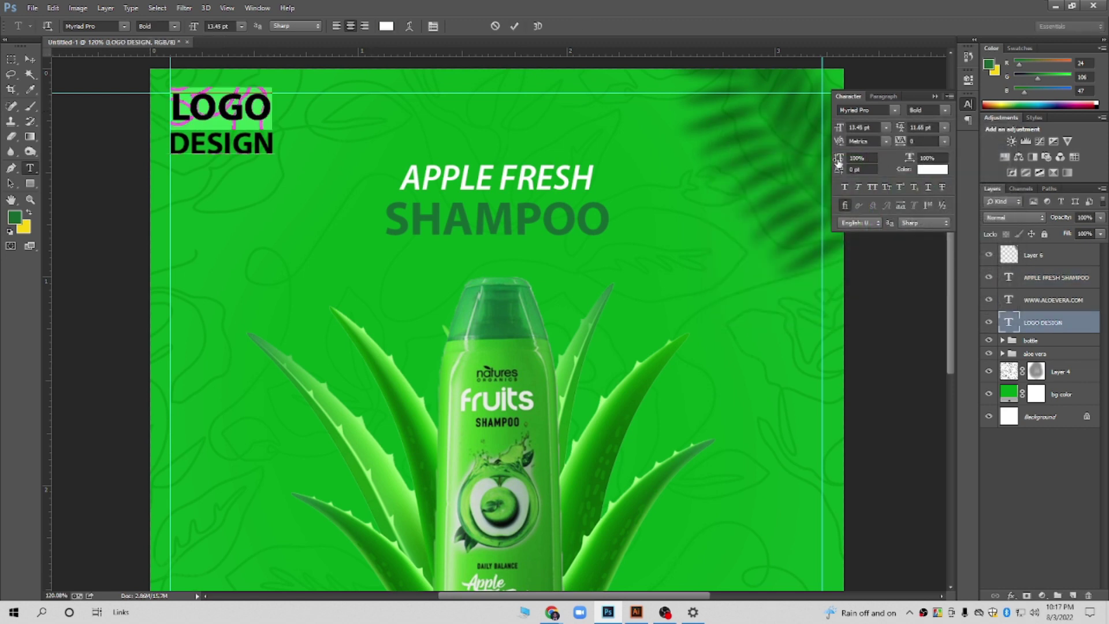
left_click_drag(264, 148, 142, 102)
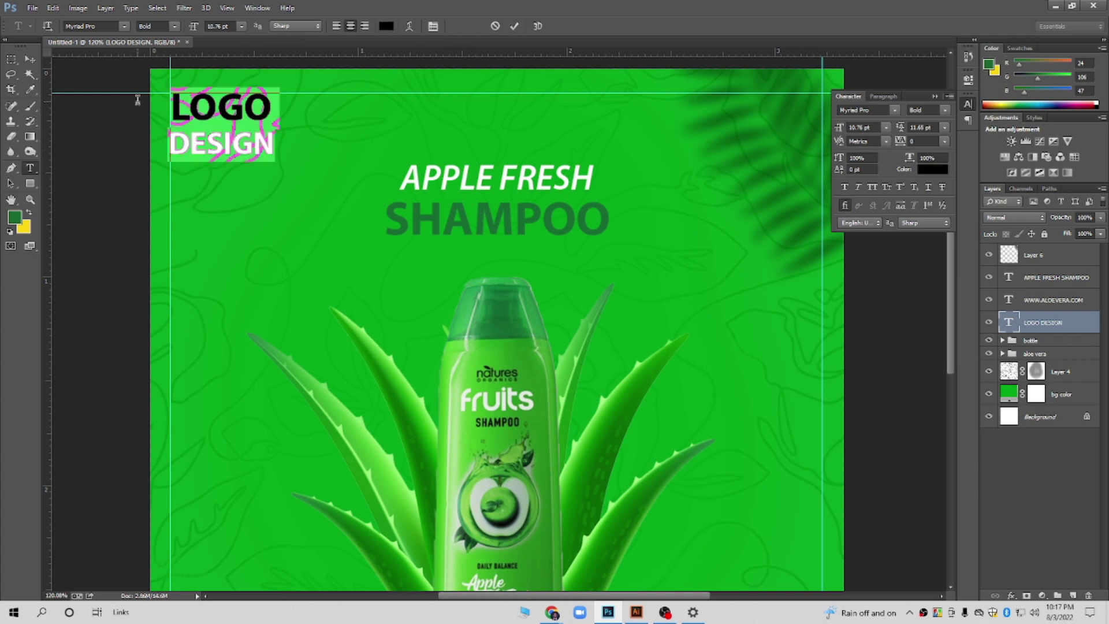
left_click(386, 26)
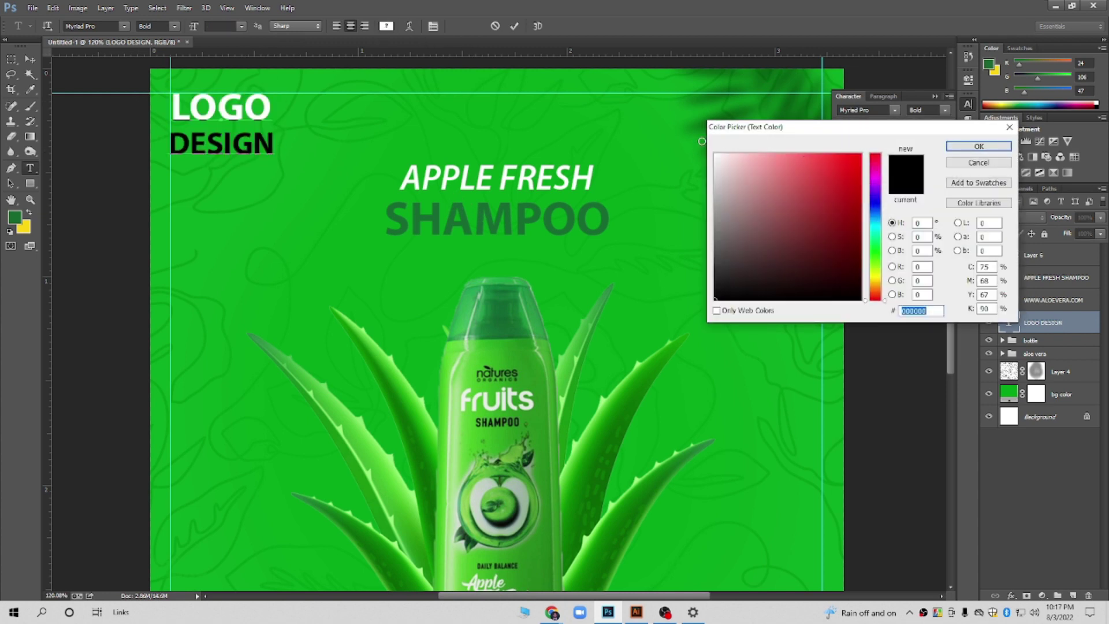
left_click(714, 154)
left_click(978, 146)
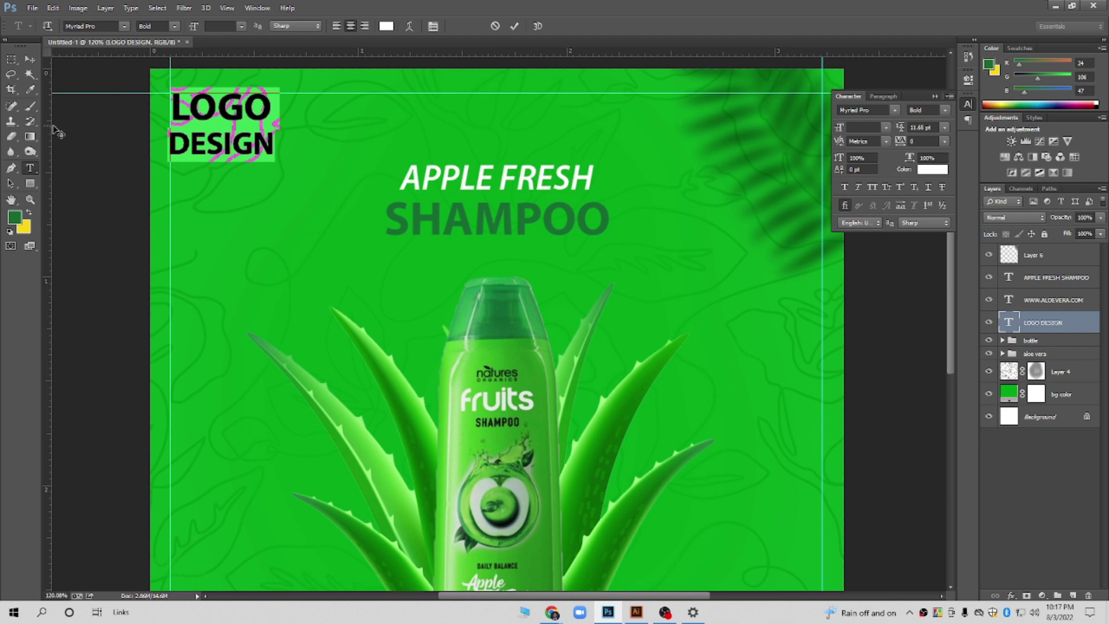
left_click(31, 58)
Change the SHAMPOO headline to a deep dark green
left_click(31, 167)
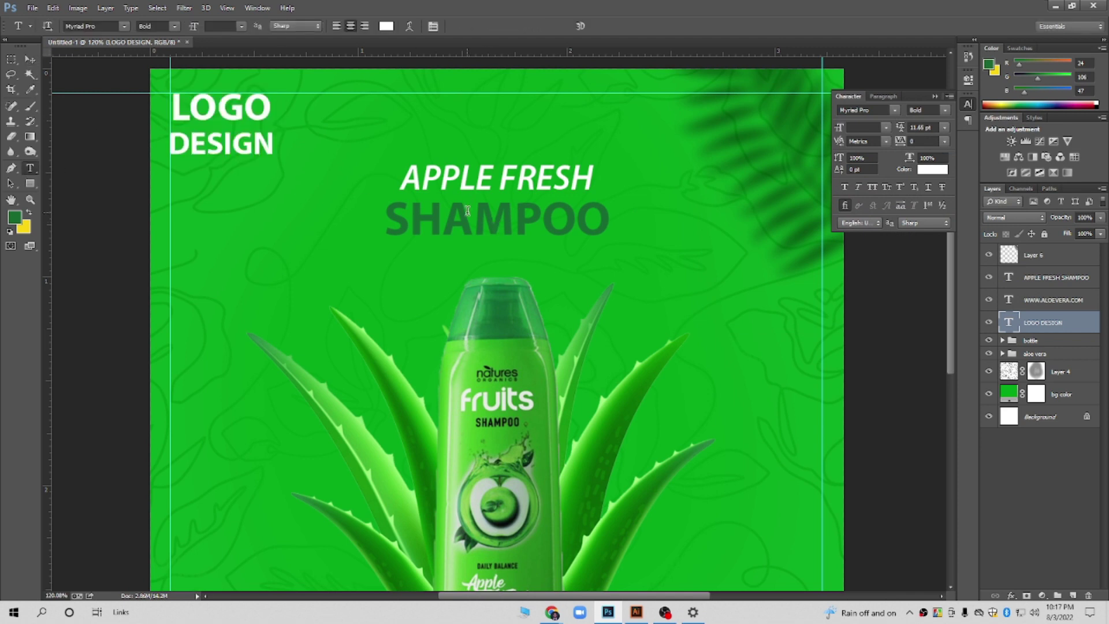
left_click(611, 220)
left_click_drag(611, 220, 323, 218)
left_click(382, 28)
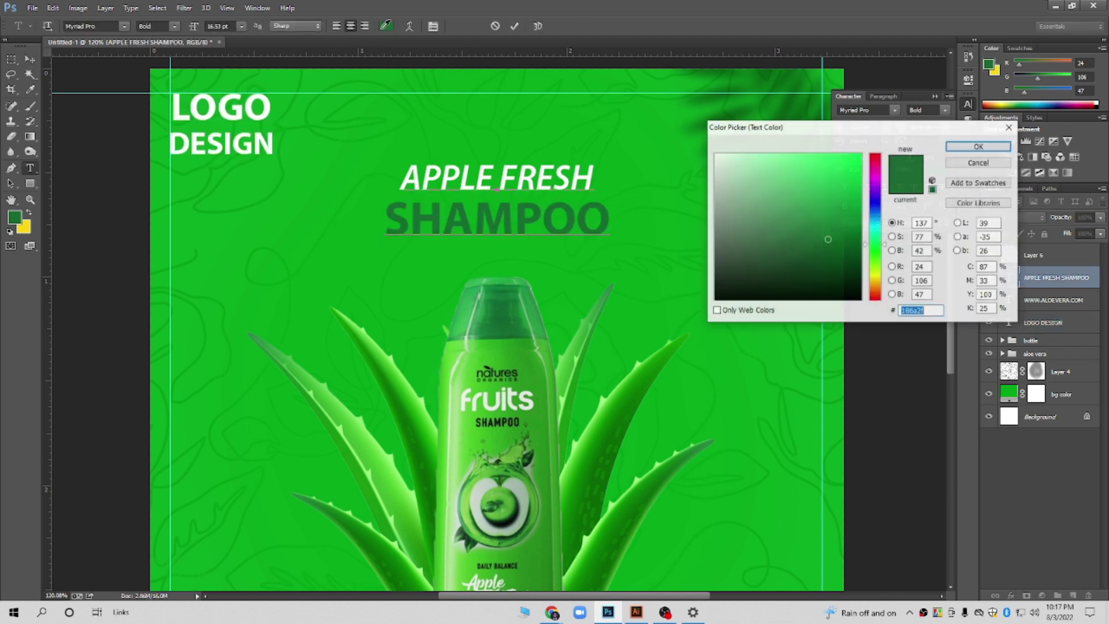
left_click(832, 270)
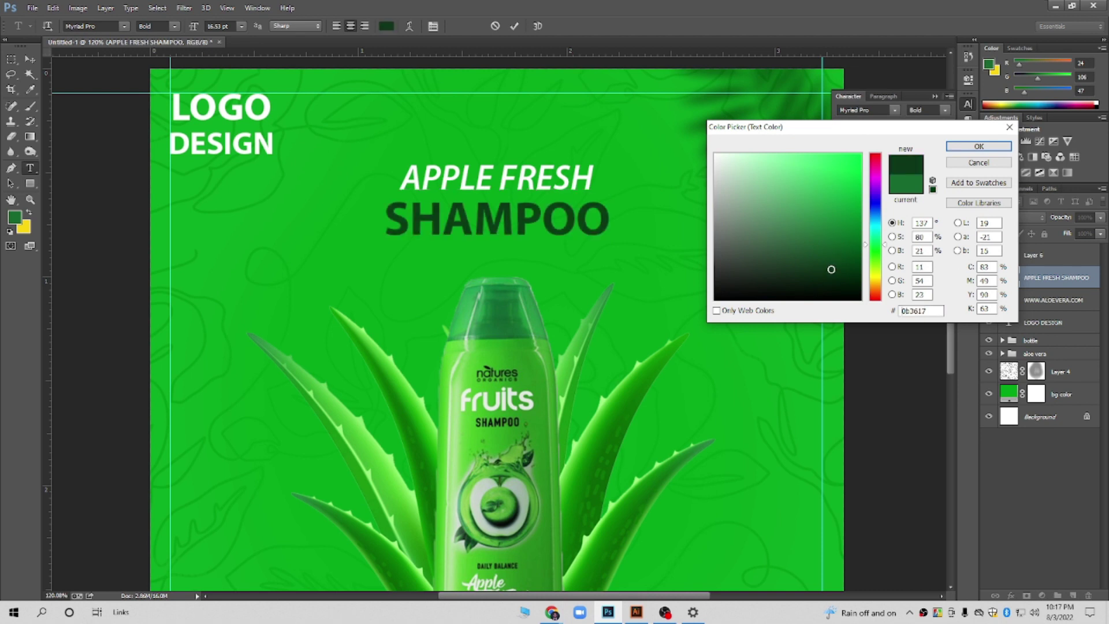
left_click(833, 278)
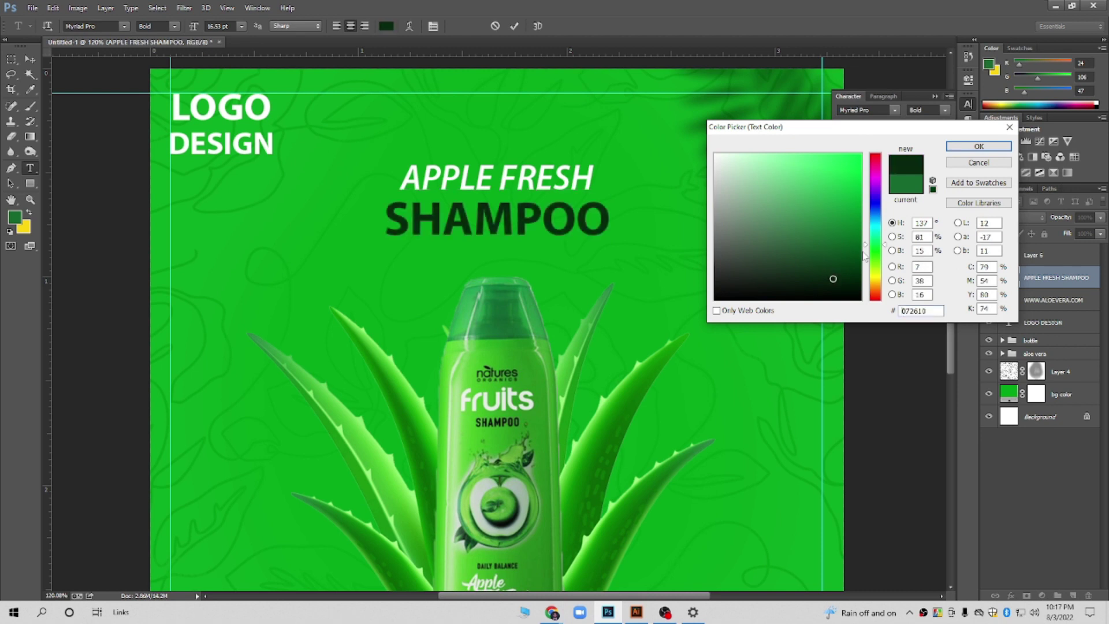
left_click(979, 146)
scroll(488, 248, "down", 1)
scroll(487, 249, "down", 2)
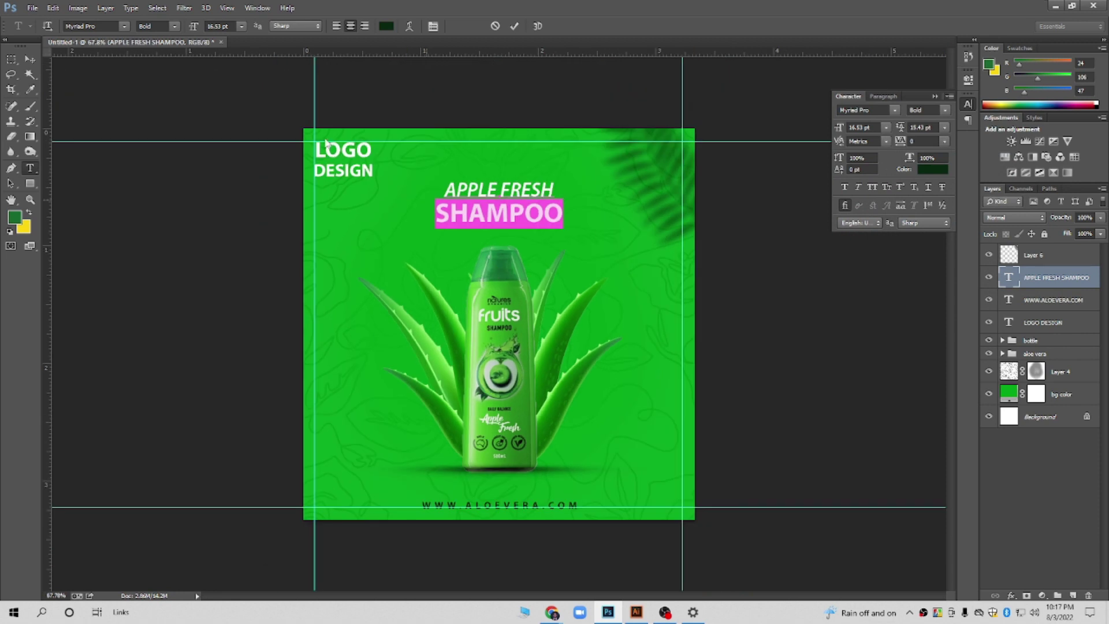
left_click(30, 59)
scroll(387, 274, "down", 1)
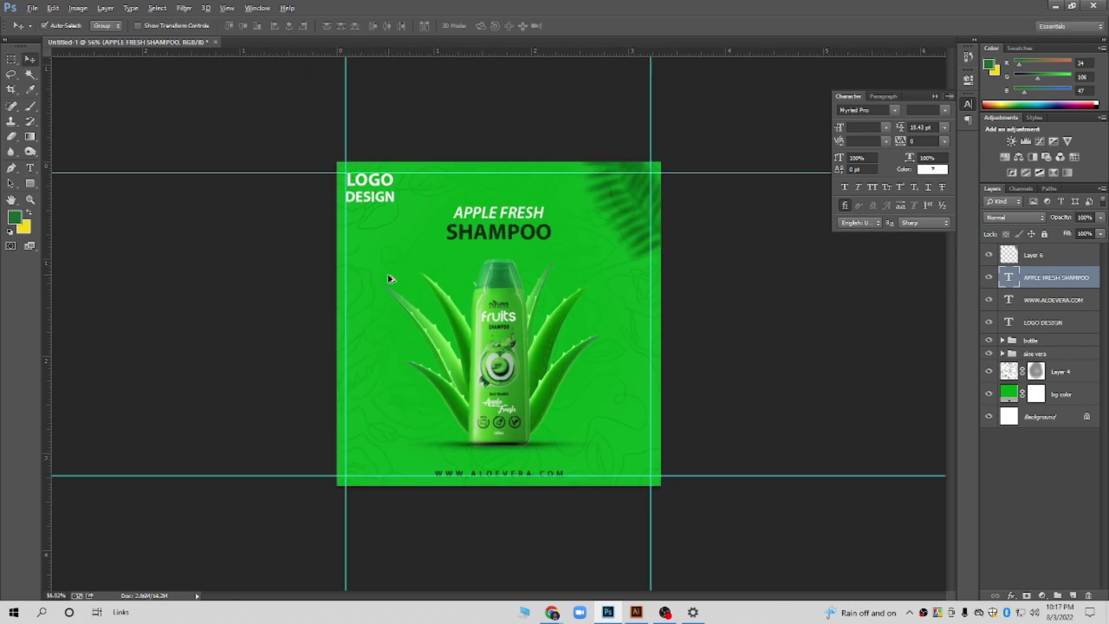
scroll(553, 209, "up", 2)
left_click(30, 167)
Give the APPLE FRESH text a pale mint green, lightened from the background green
scroll(535, 139, "up", 2)
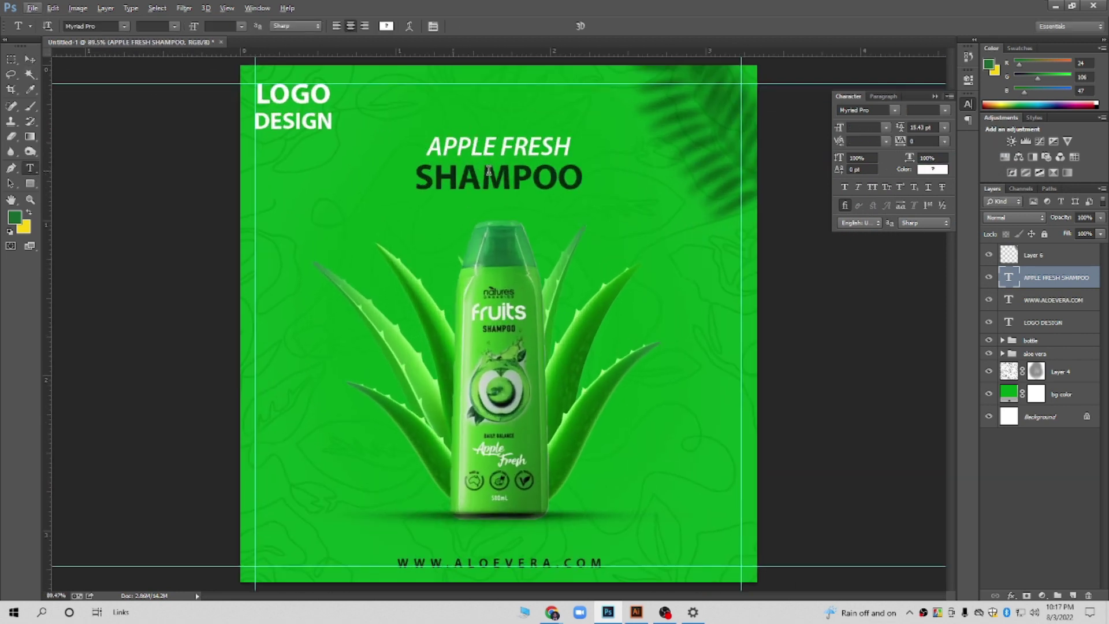
left_click_drag(571, 145, 426, 146)
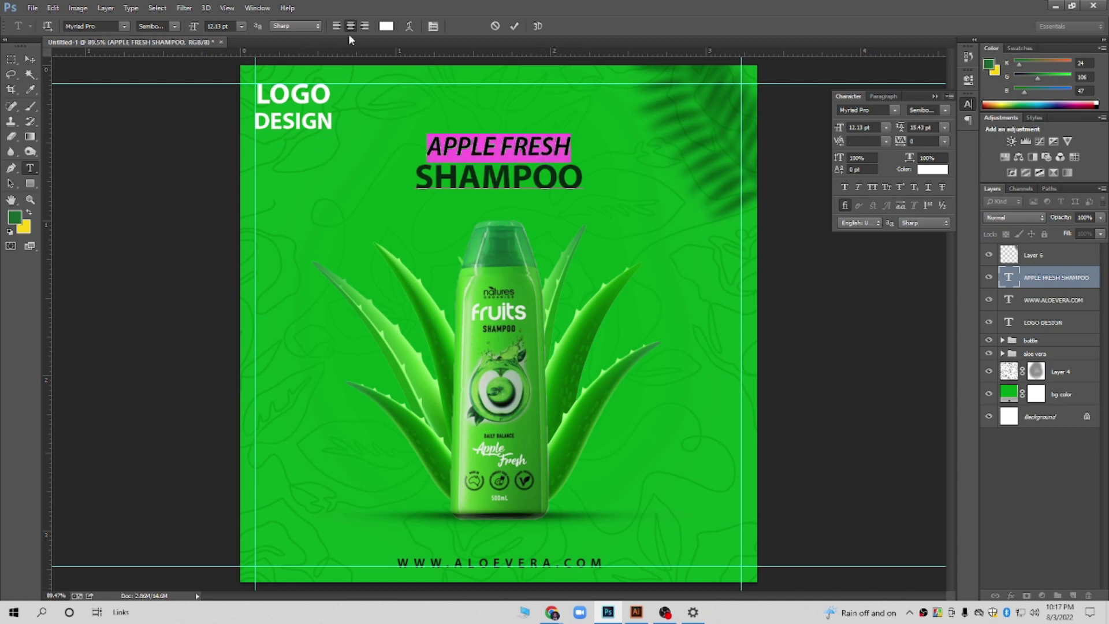
left_click(383, 27)
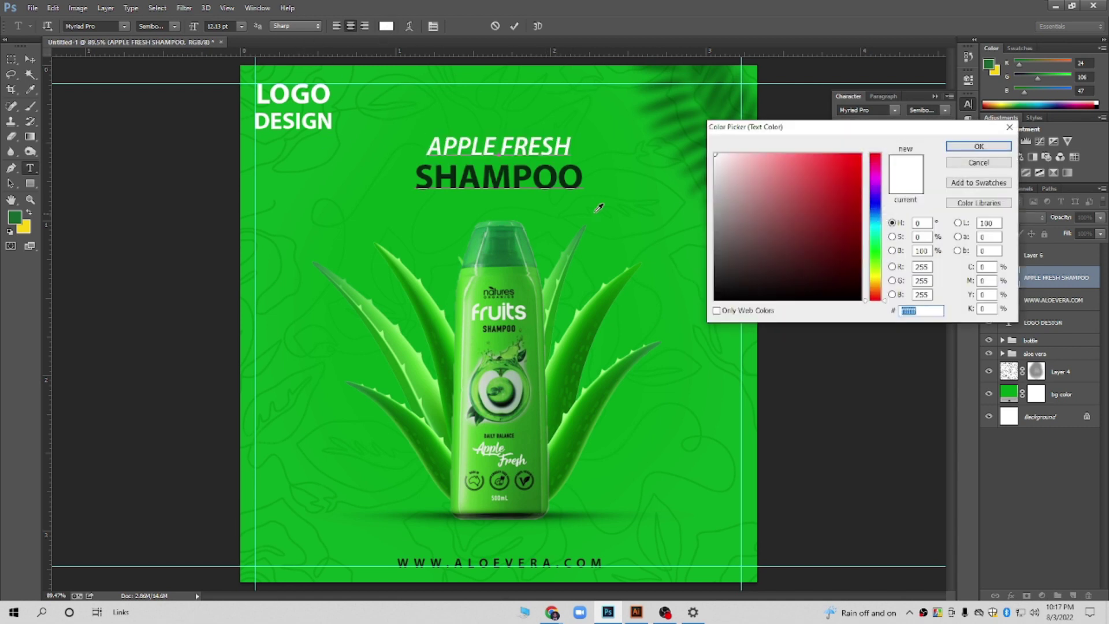
left_click(605, 125)
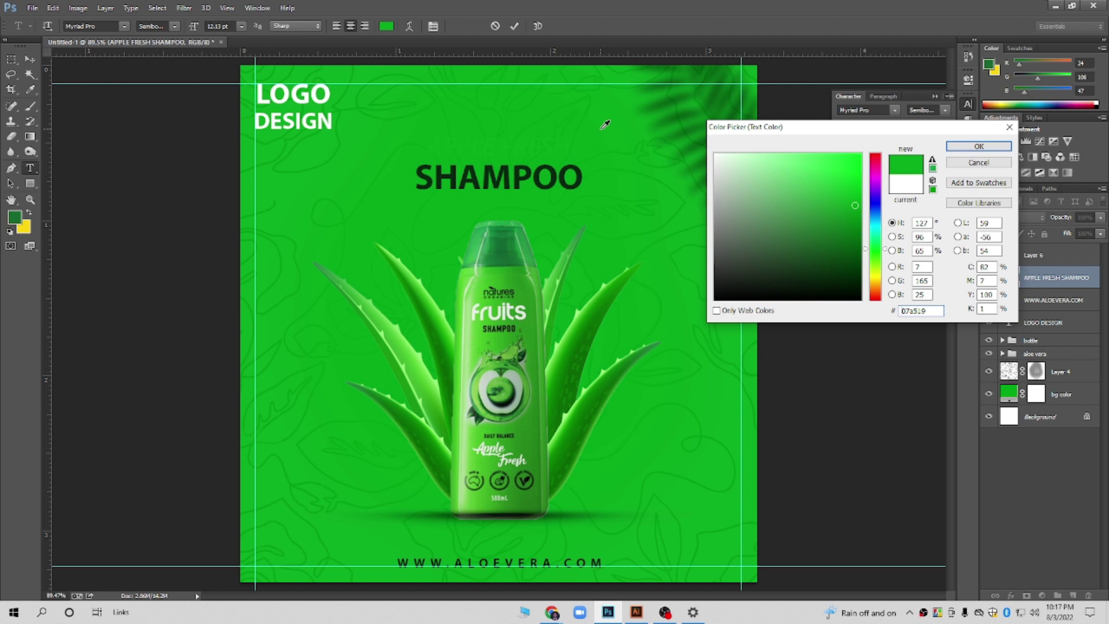
left_click(857, 160)
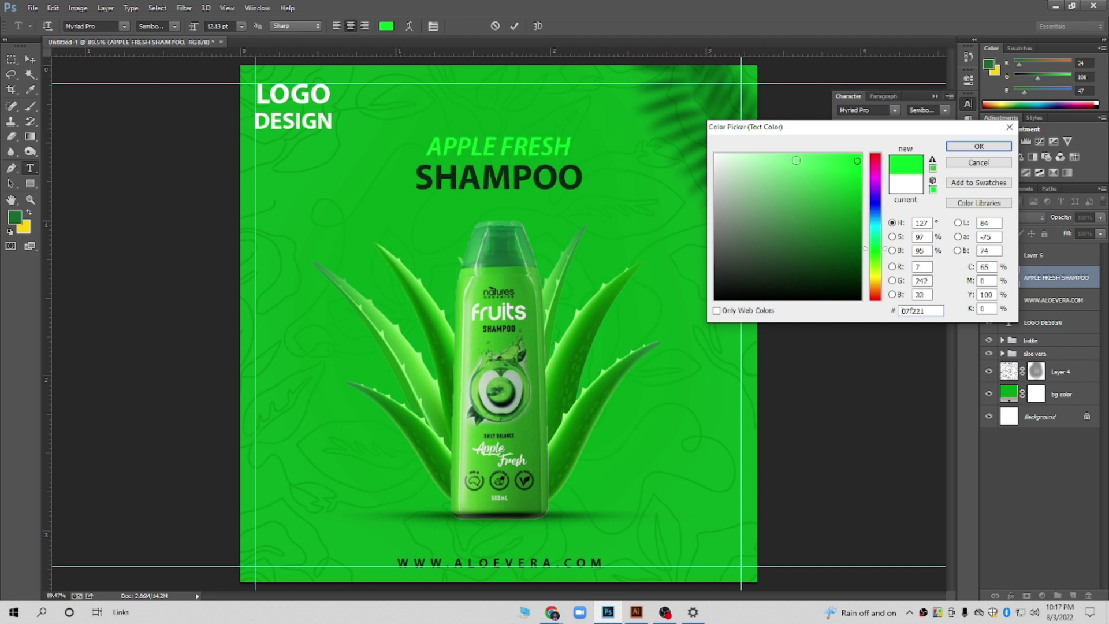
left_click(785, 156)
left_click(766, 157)
left_click(979, 146)
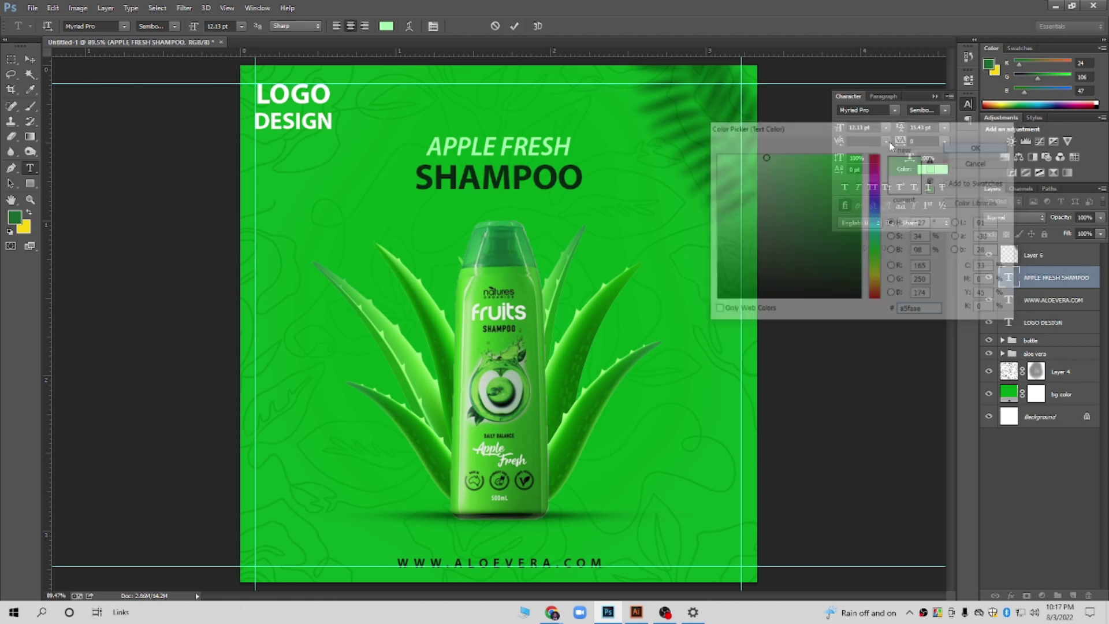
left_click(30, 59)
scroll(217, 199, "down", 2)
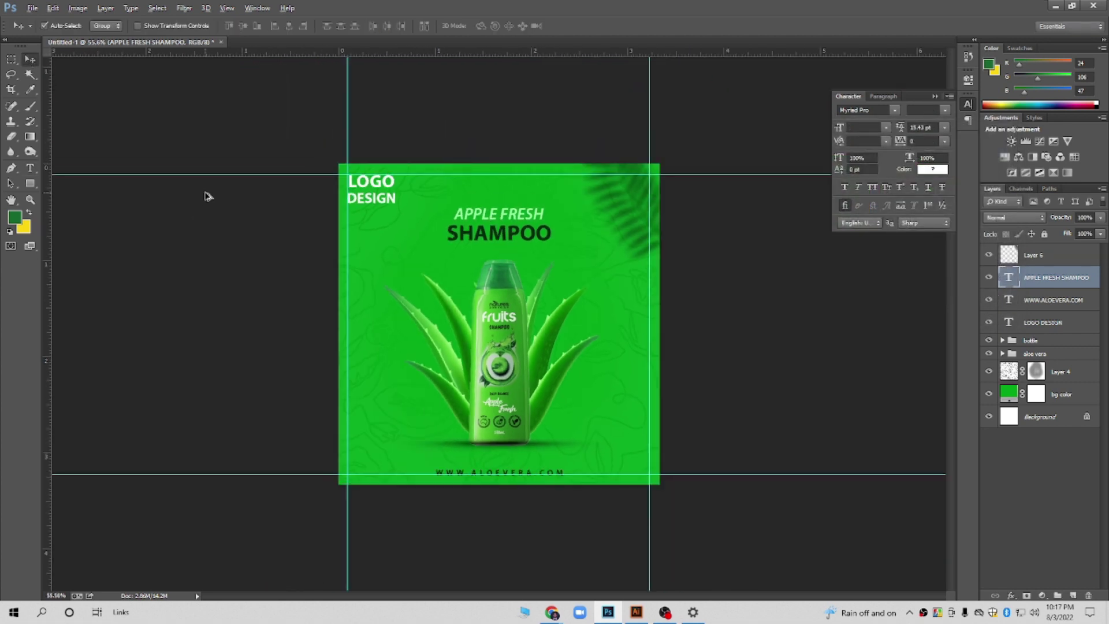
left_click(715, 287)
scroll(717, 289, "down", 1)
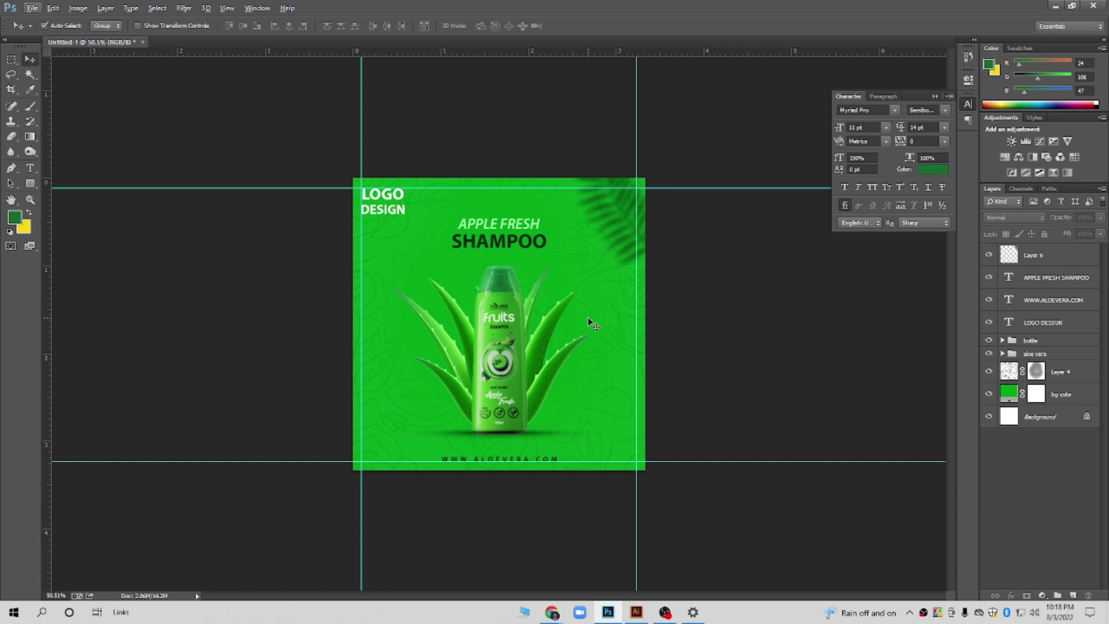
left_click(989, 395)
scroll(637, 289, "up", 2)
key("alt")
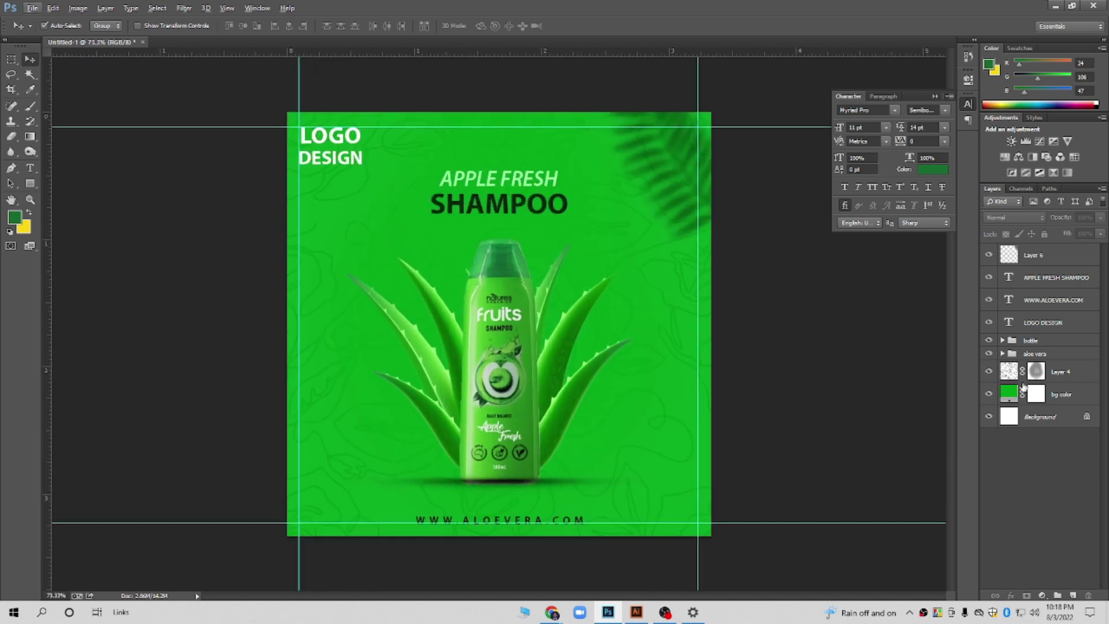
left_click(1061, 372)
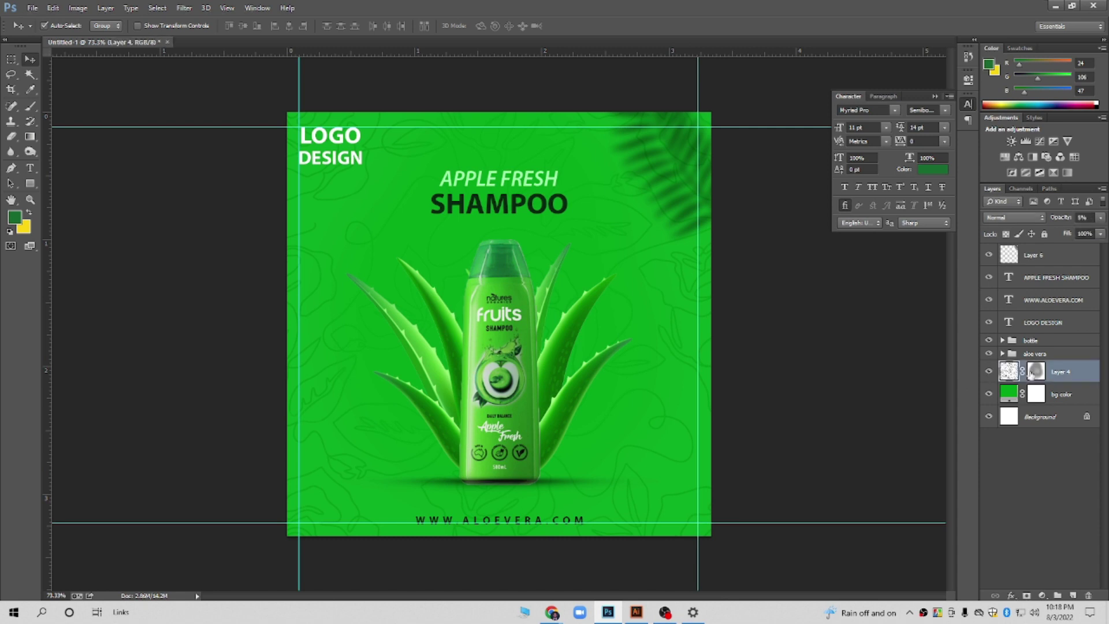
scroll(705, 293, "up", 1)
scroll(727, 260, "up", 1)
scroll(734, 269, "up", 1)
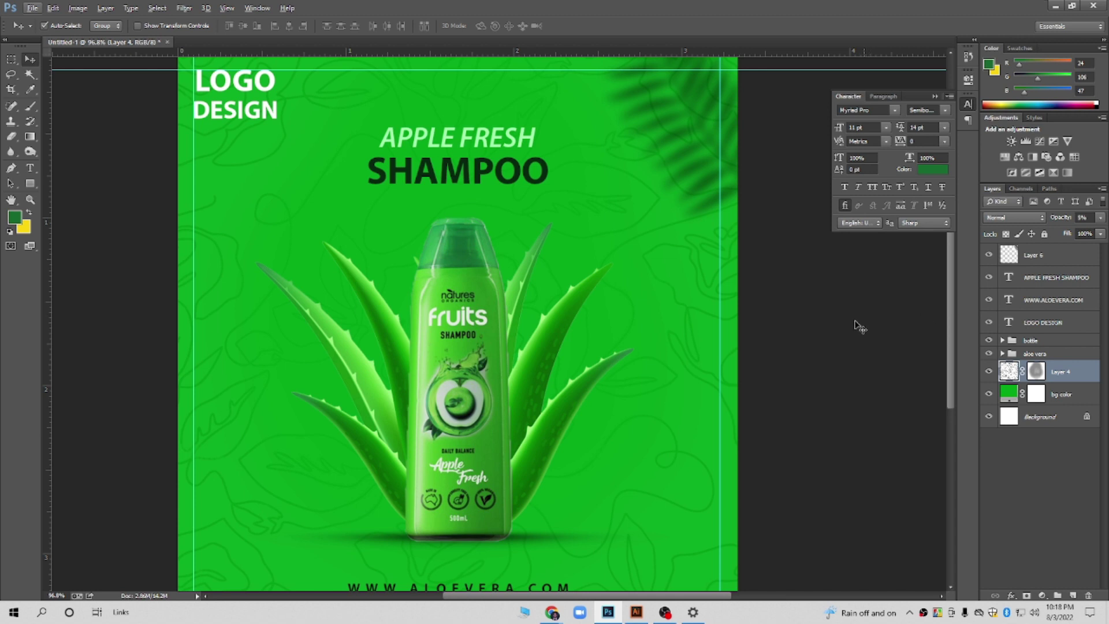
Show Layer 4's leaf pattern in Multiply mode and raise its opacity
left_click(990, 373)
left_click(1021, 221)
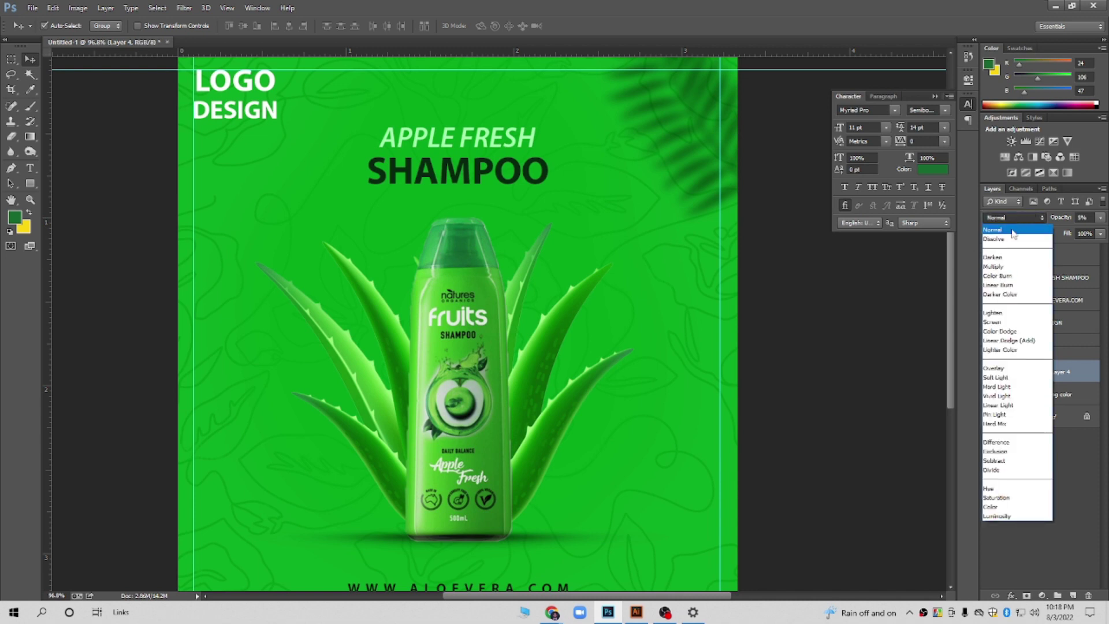
left_click(1005, 267)
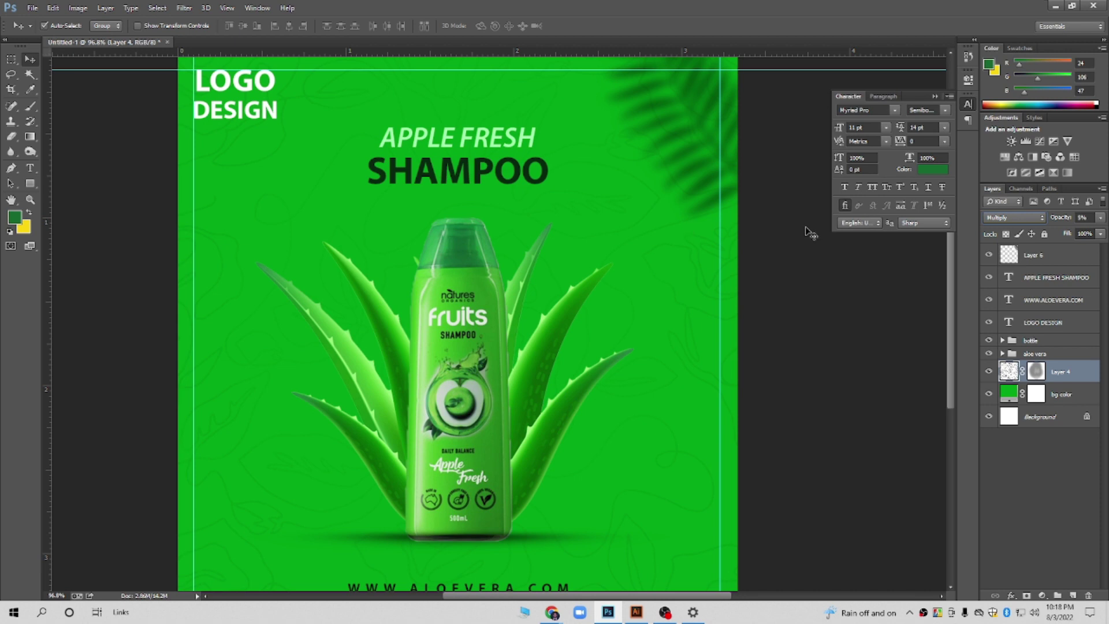
left_click(1099, 218)
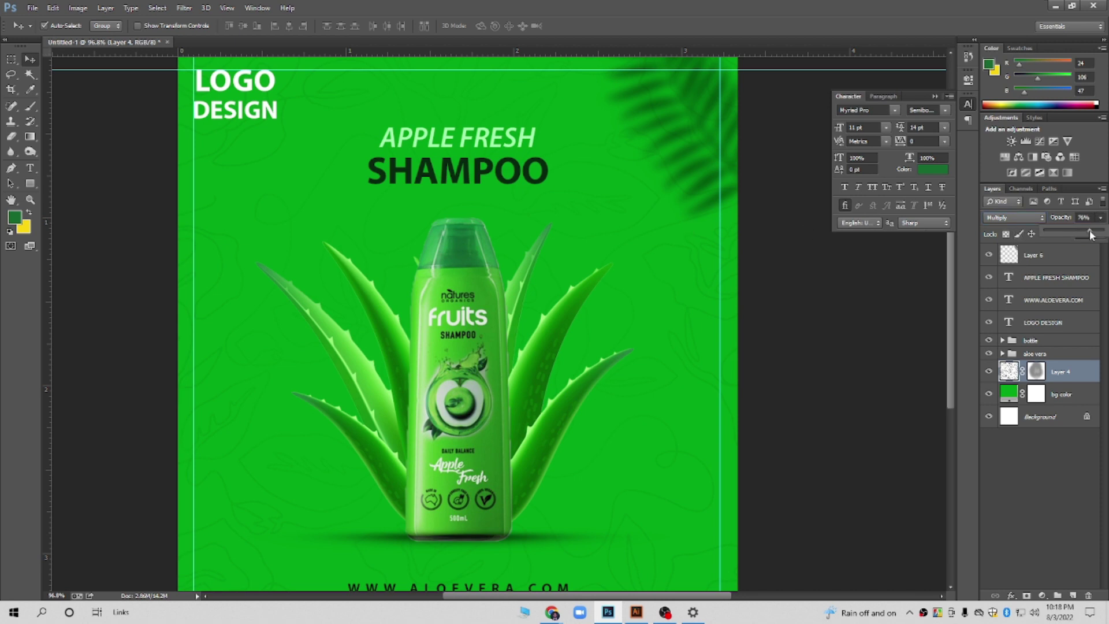
left_click_drag(1091, 234, 1102, 236)
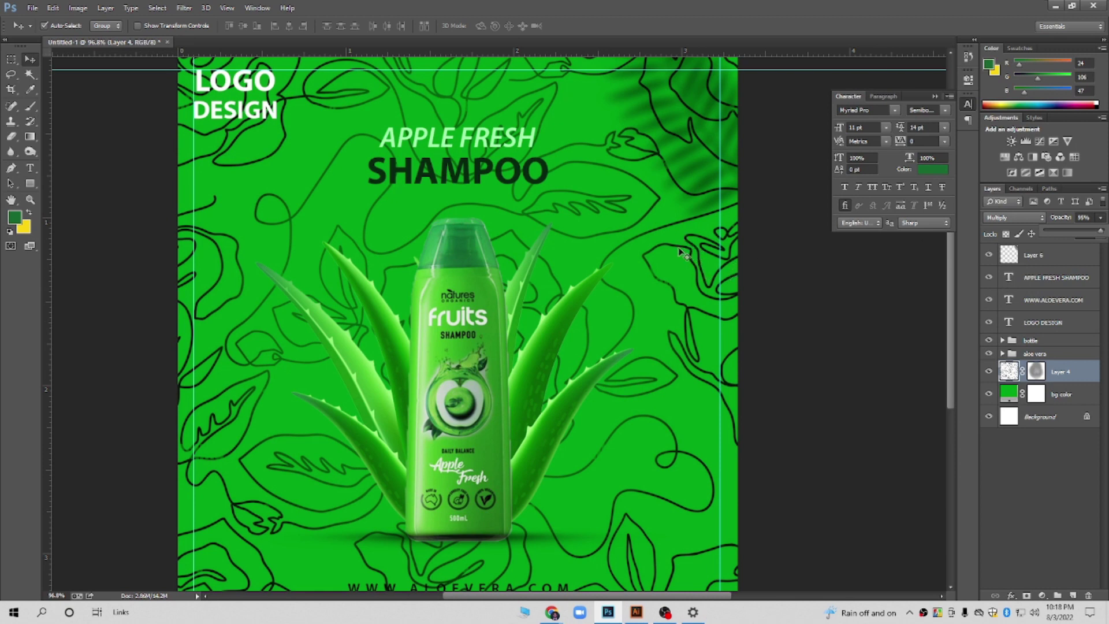
Keep the pattern layer on Multiply at 5% opacity and fit the poster on screen
left_click(1011, 218)
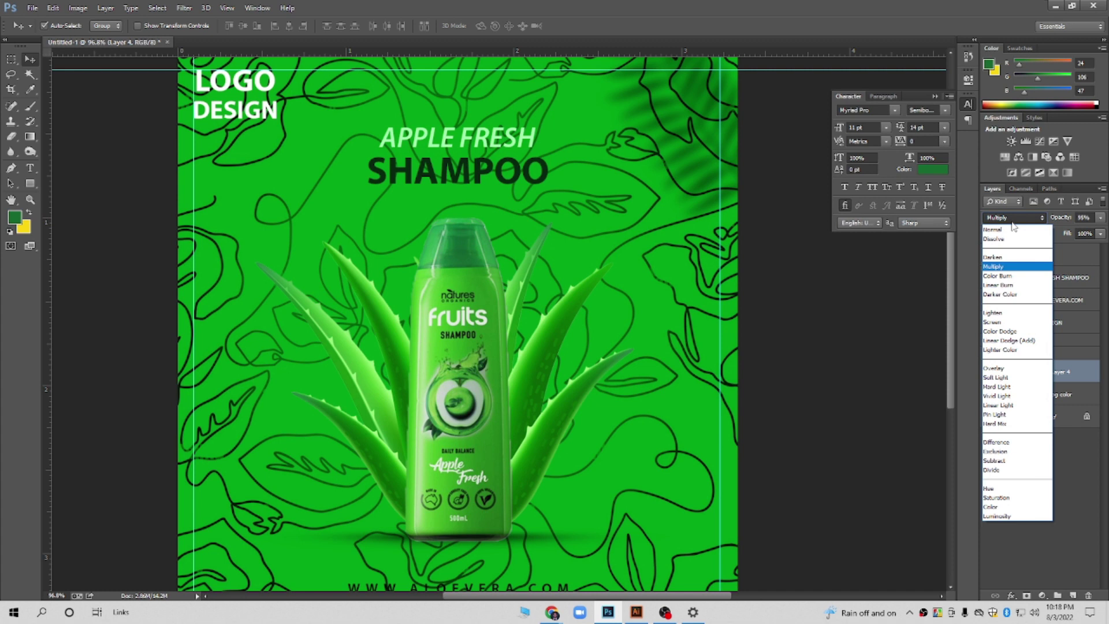
left_click(1012, 229)
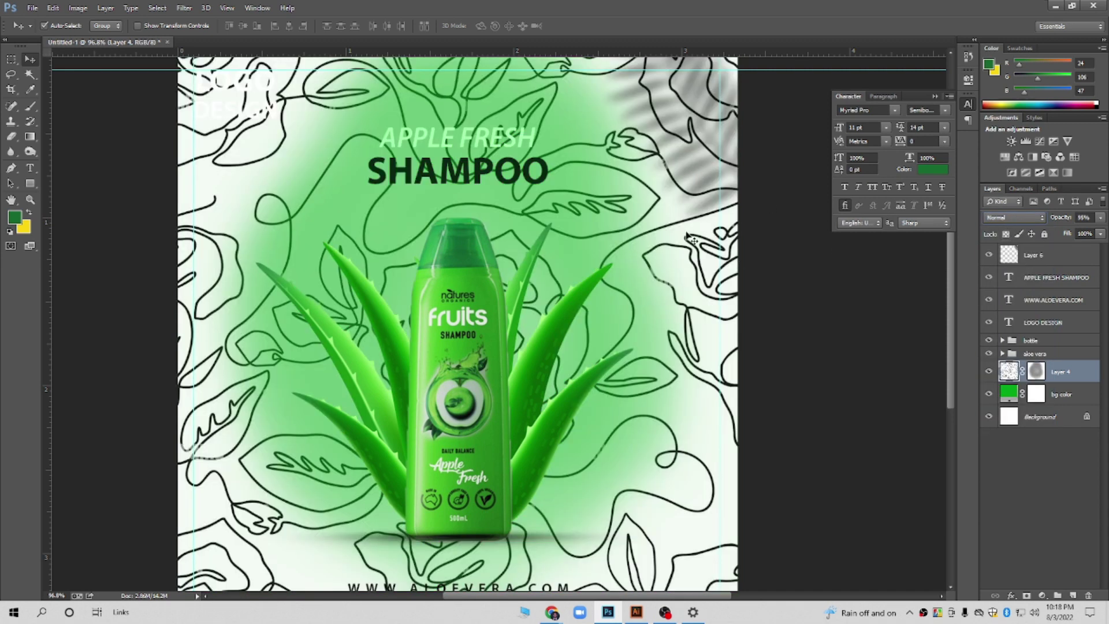
left_click(1004, 219)
left_click(1003, 267)
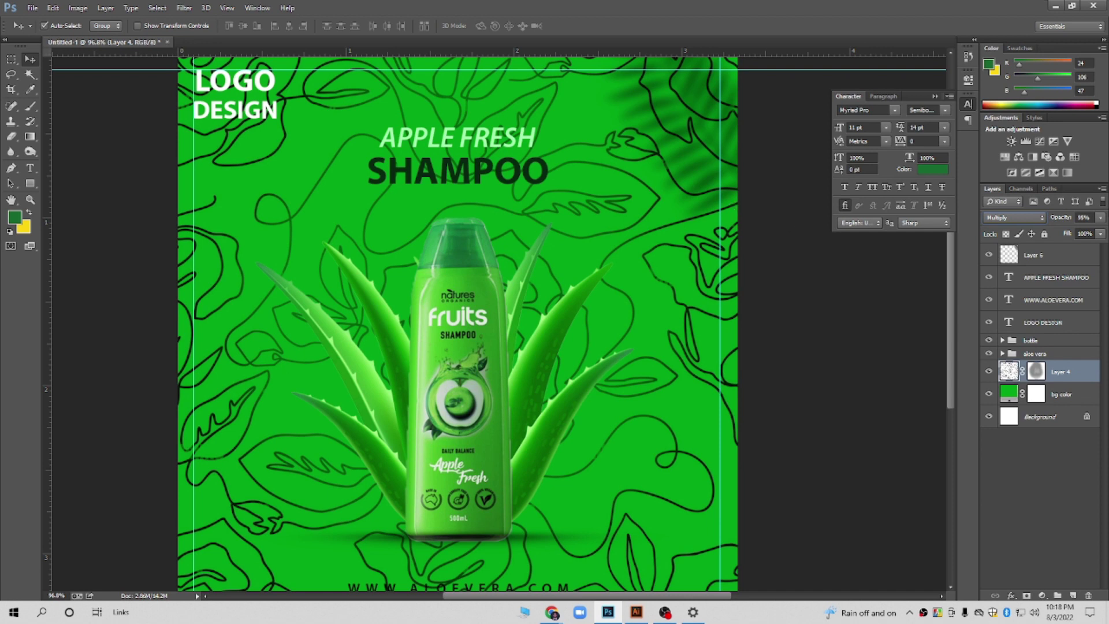
left_click(1084, 217)
type("5")
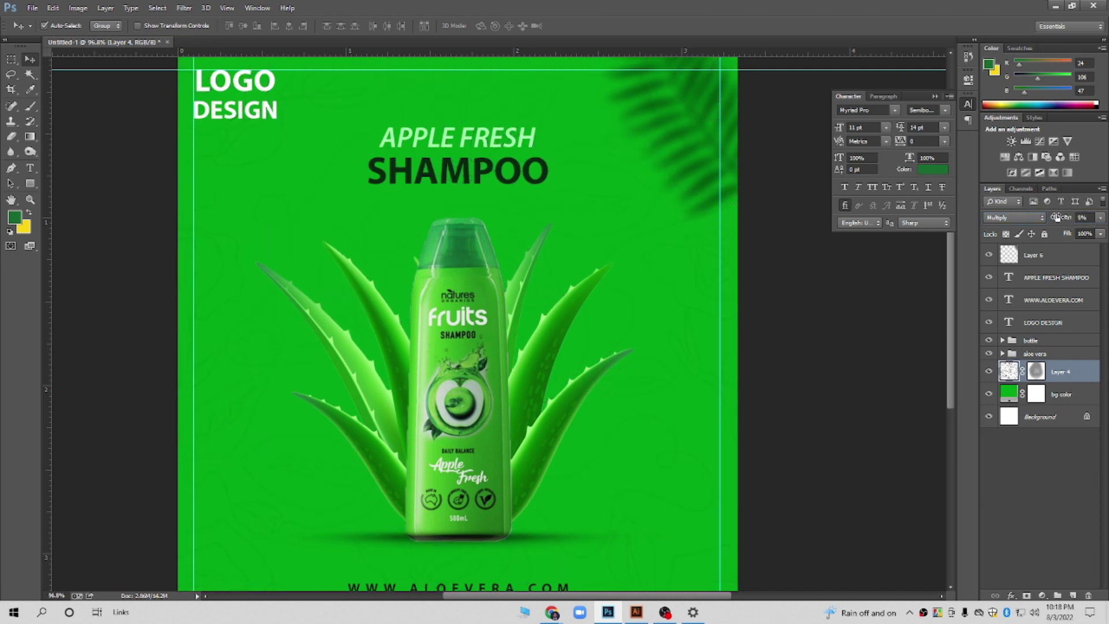
left_click(817, 335)
key("ctrl+0")
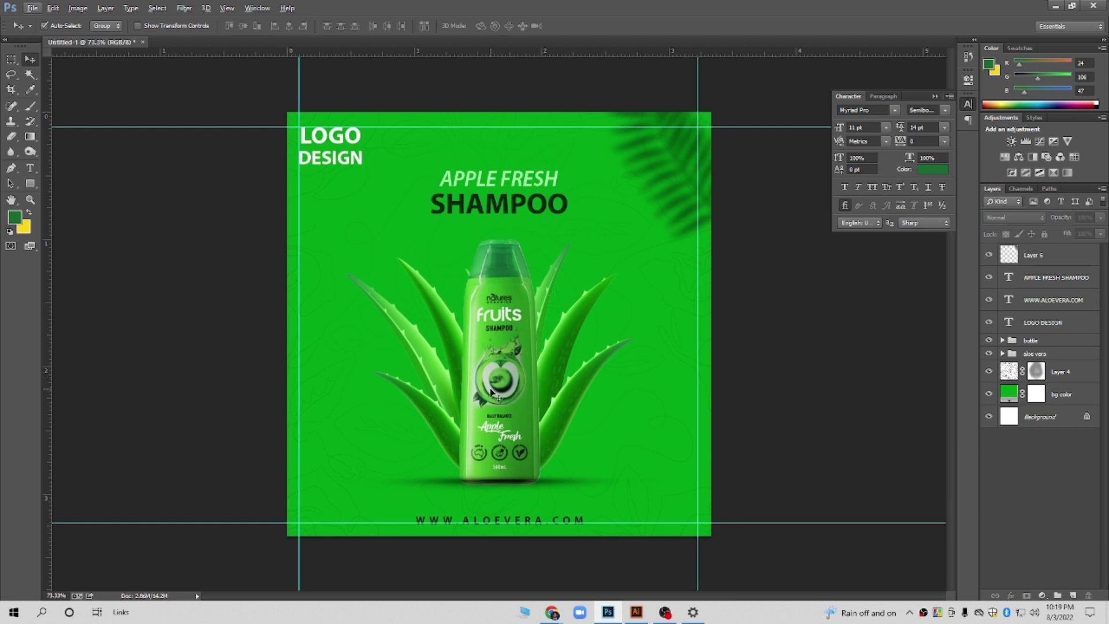
Search Google in Chrome for 'food post design' and show image results
mouse_move(552, 613)
left_click(515, 522)
left_click(268, 30)
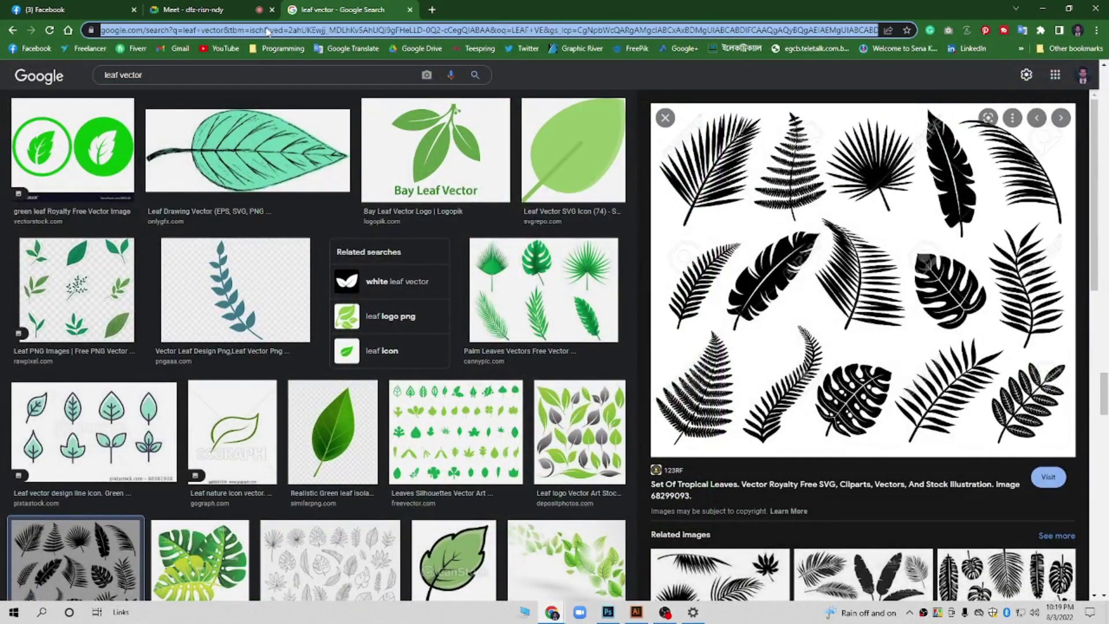
type("food ")
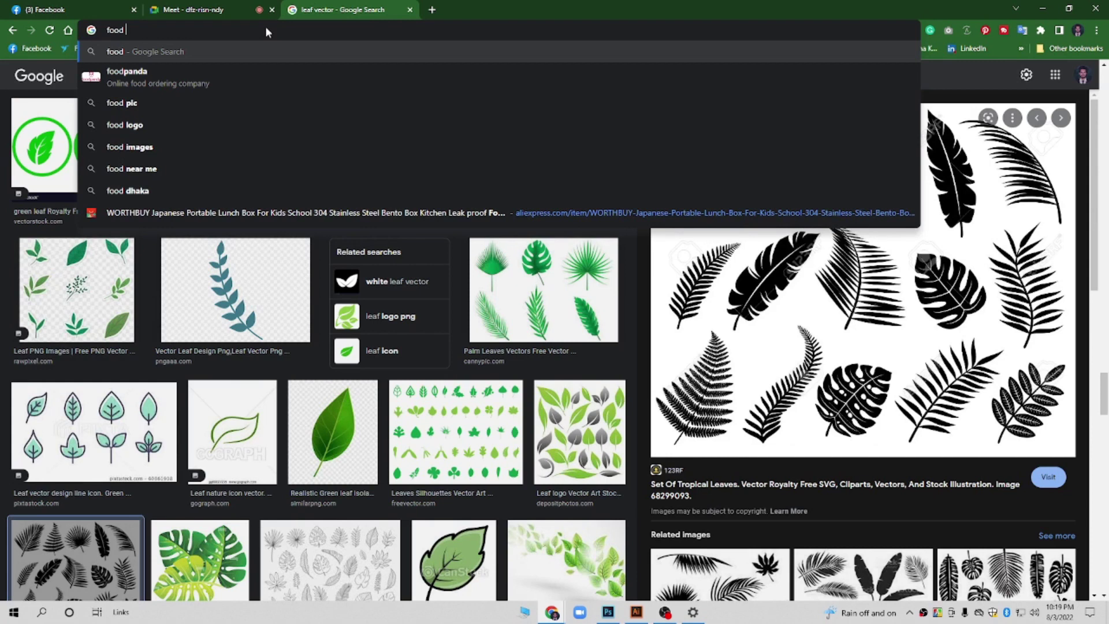
type("post")
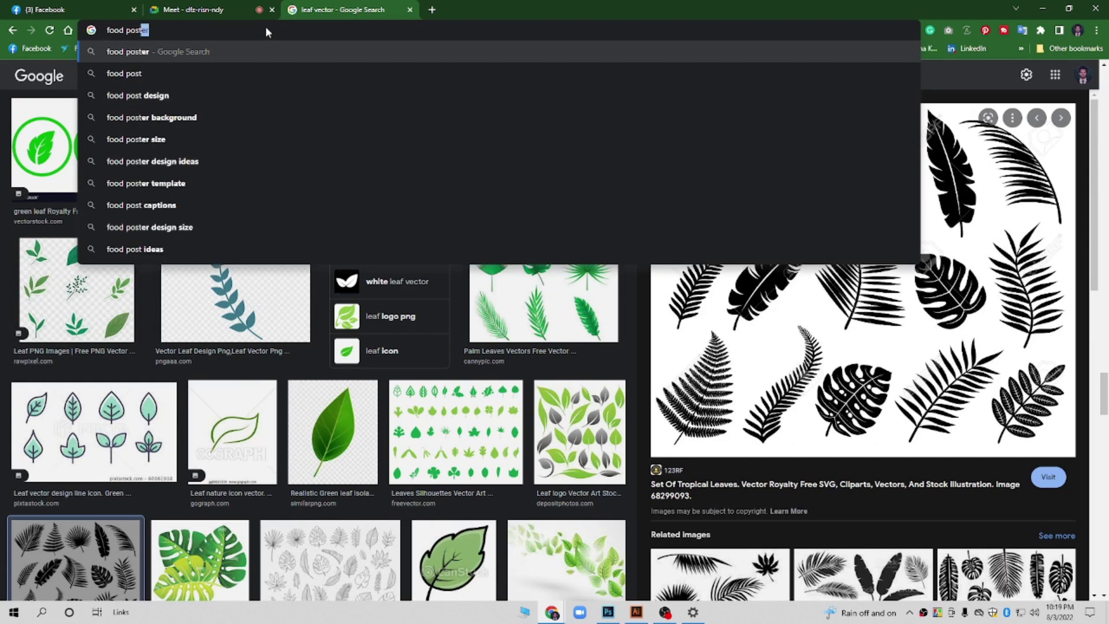
type(" de")
key("Return")
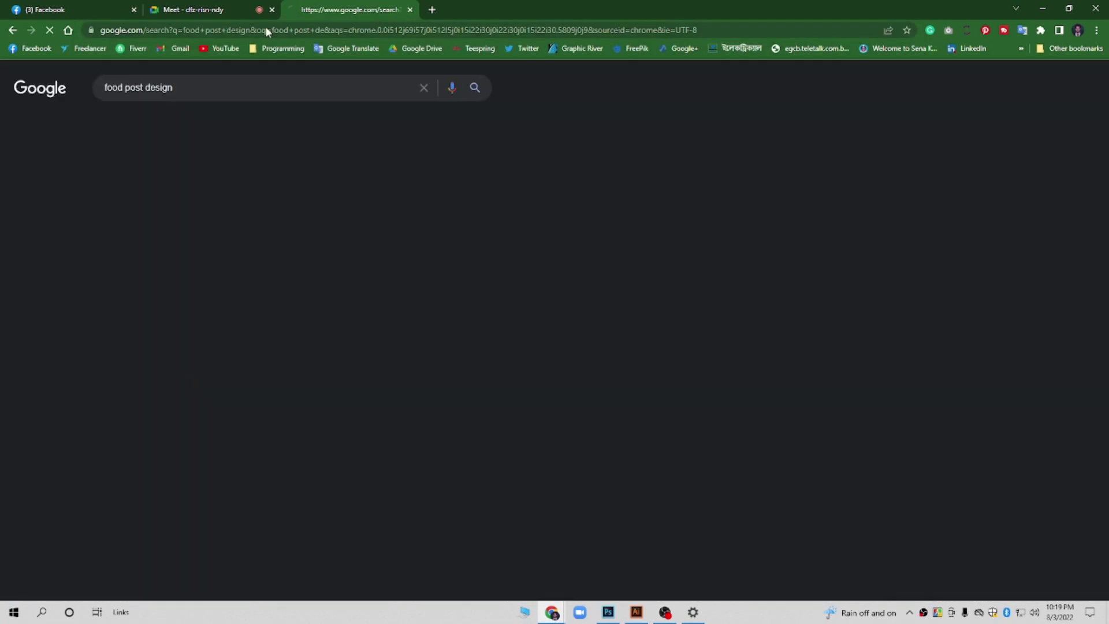
left_click(153, 121)
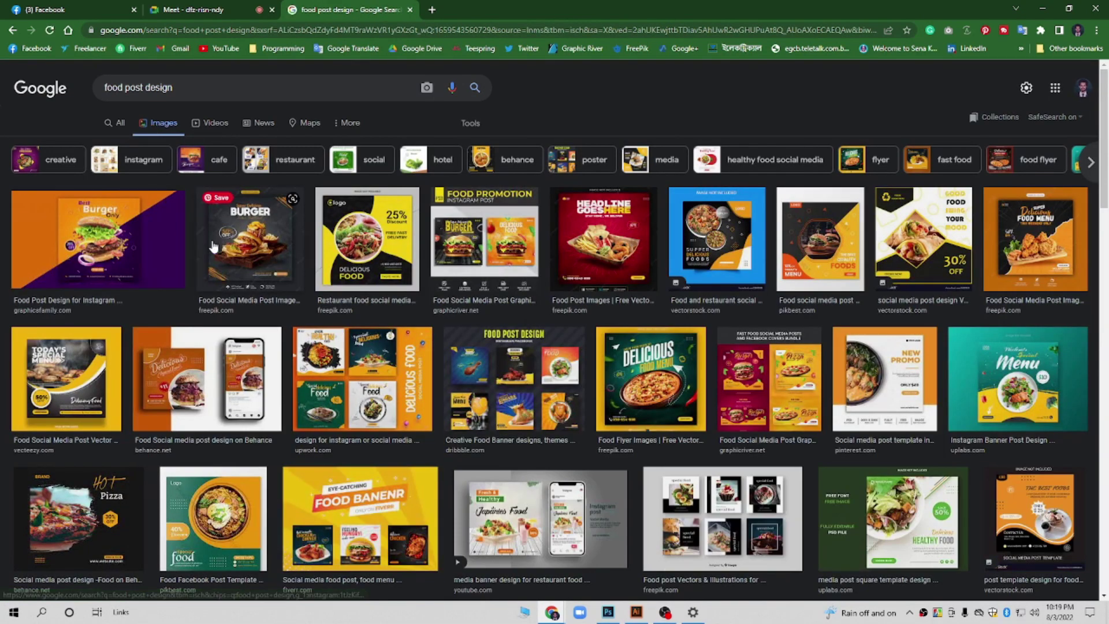
Preview the VectorStock, pizza menu, Weekend's Special and NEW PROMO food posts
left_click(260, 242)
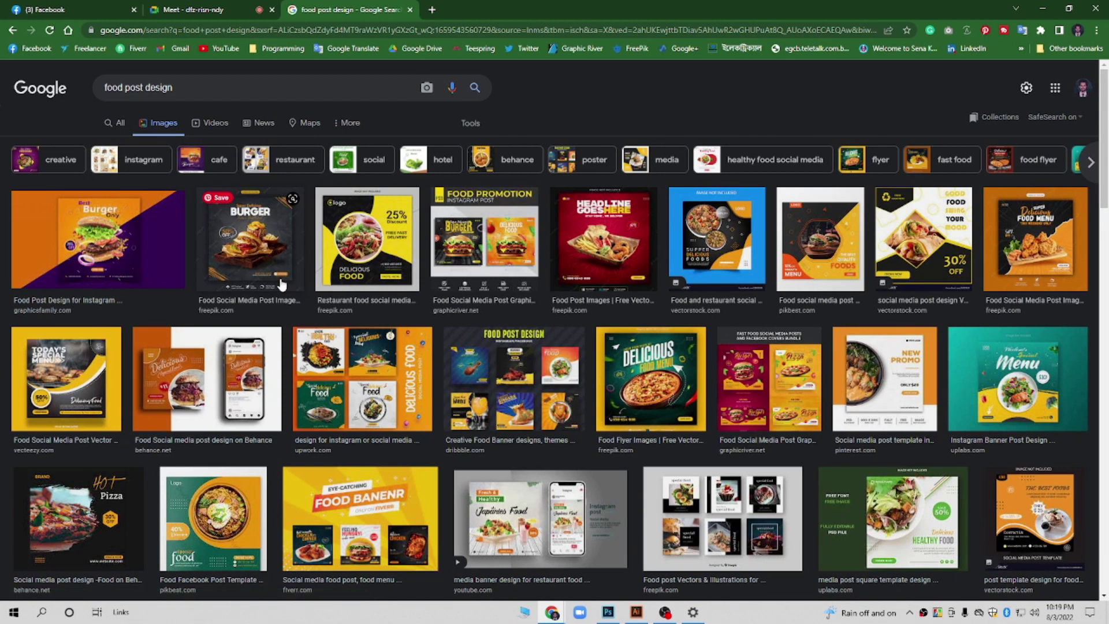
left_click(727, 241)
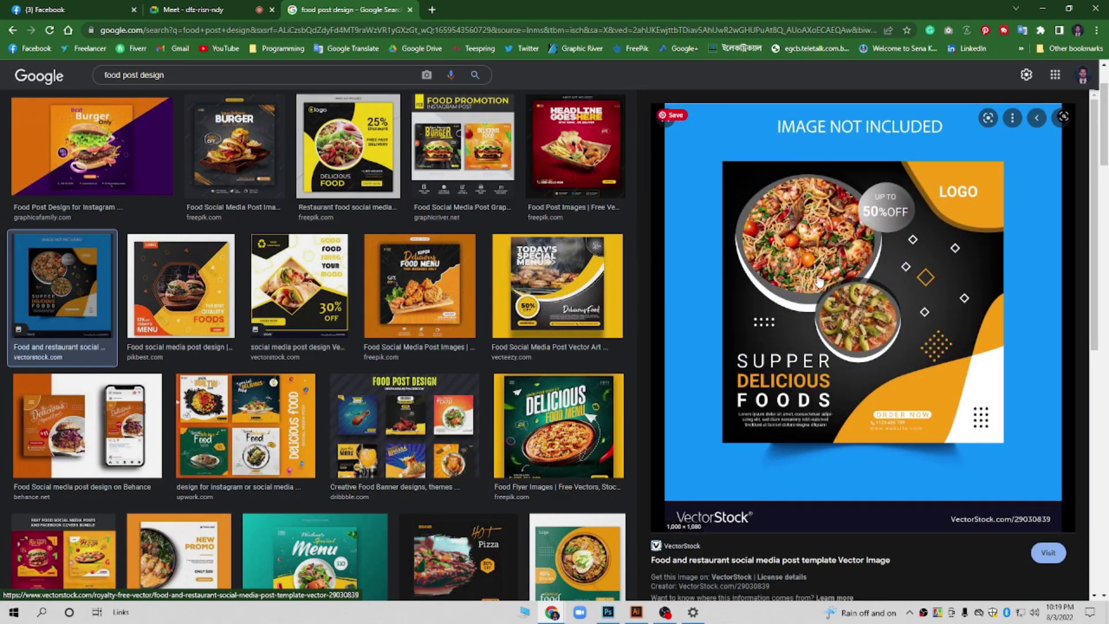
left_click(547, 445)
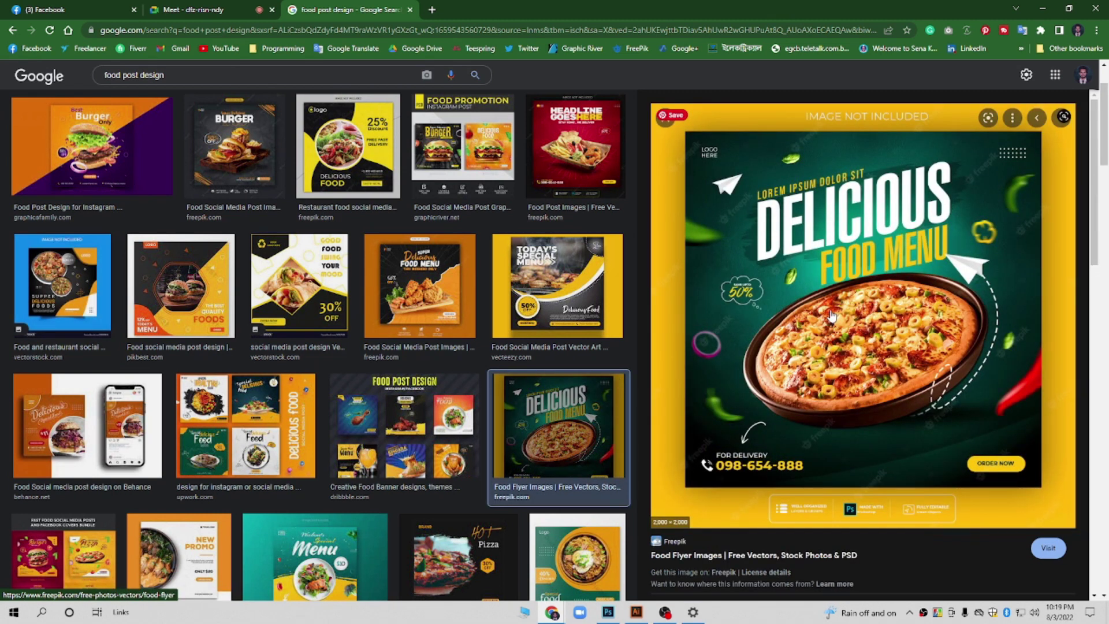
scroll(437, 427, "down", 2)
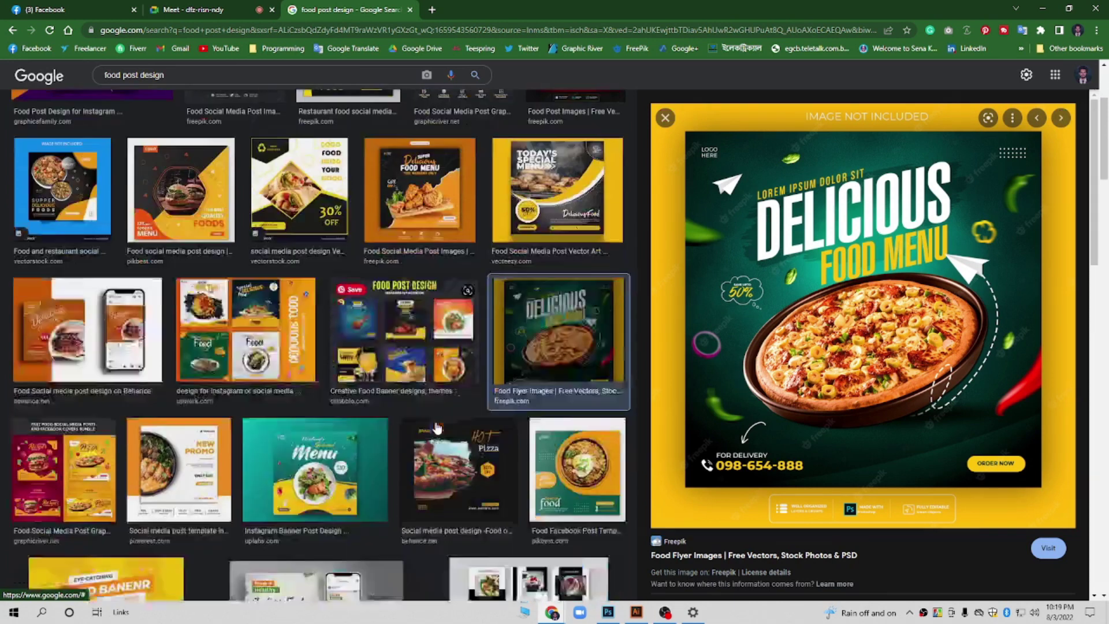
scroll(437, 428, "down", 2)
left_click(314, 393)
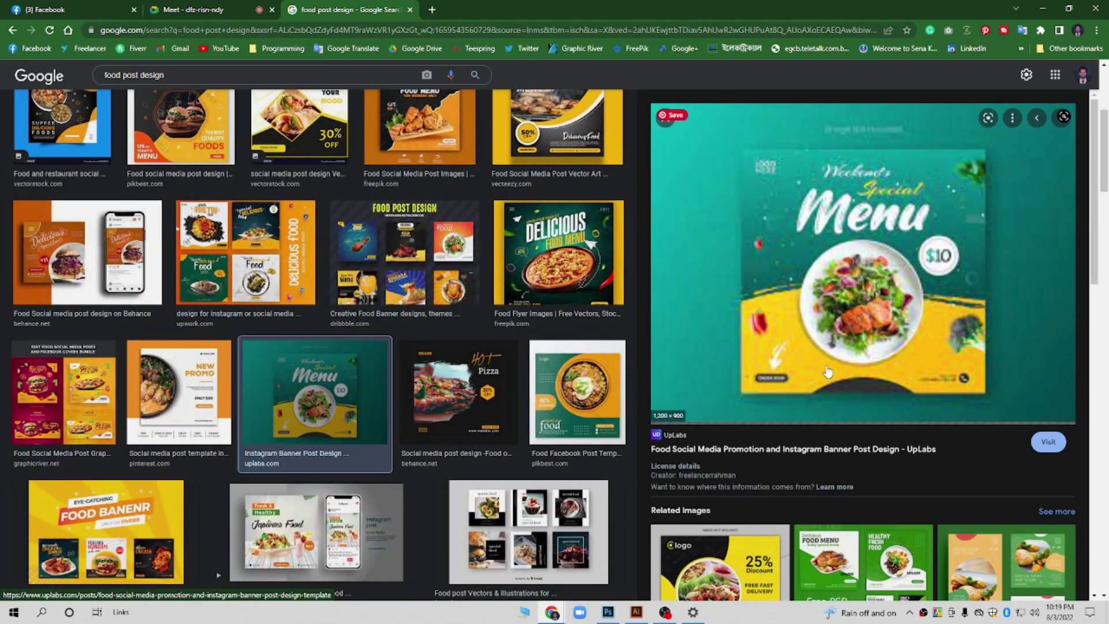
mouse_move(862, 270)
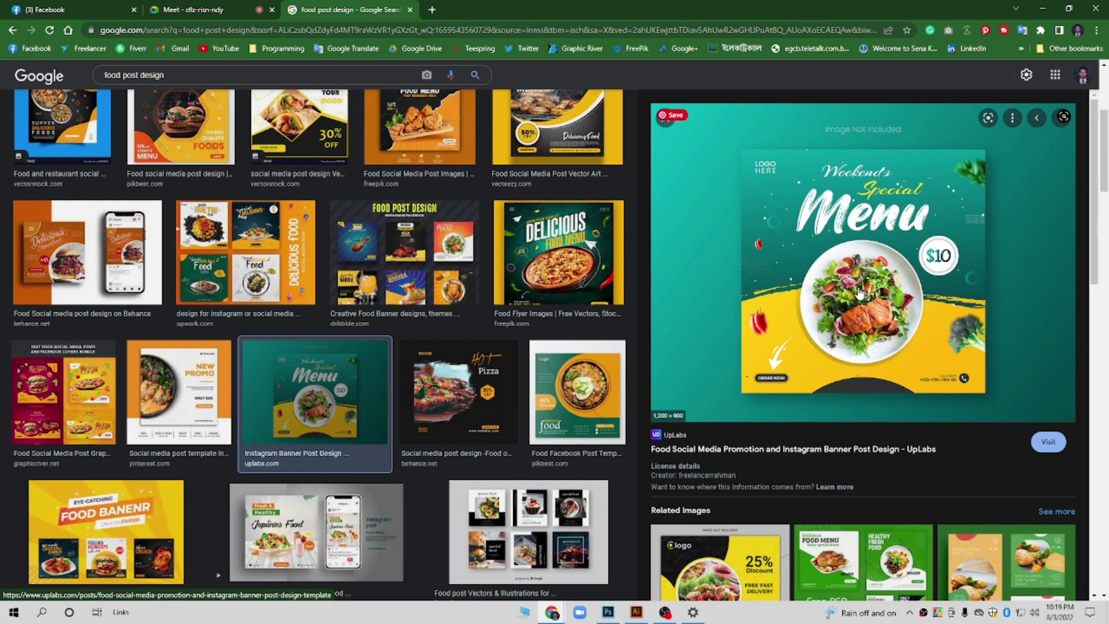
left_click(183, 405)
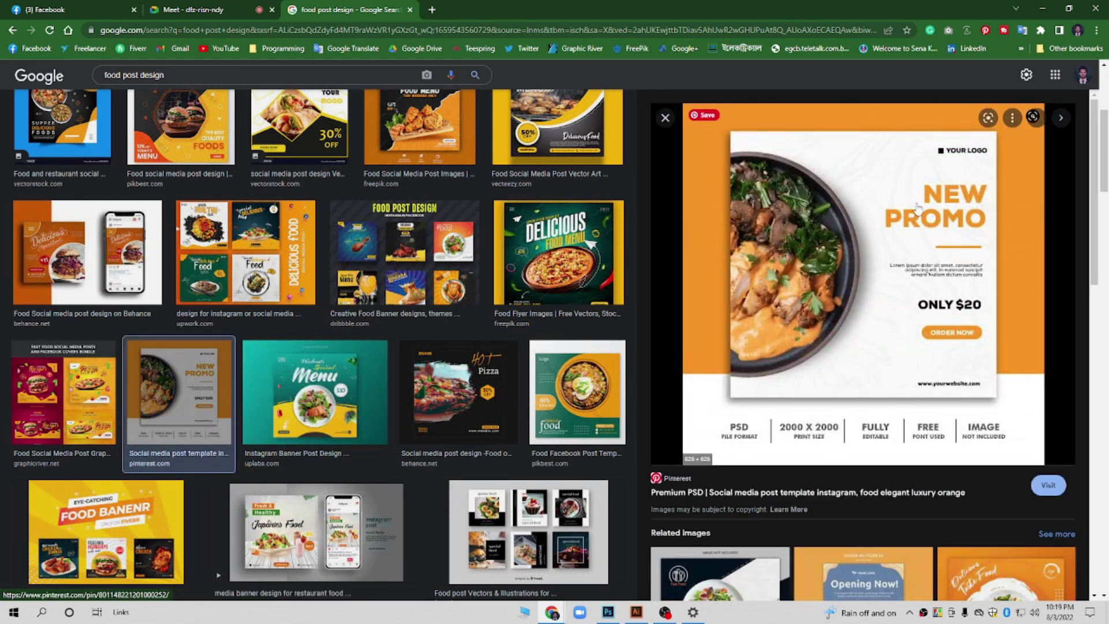
scroll(847, 269, "down", 2)
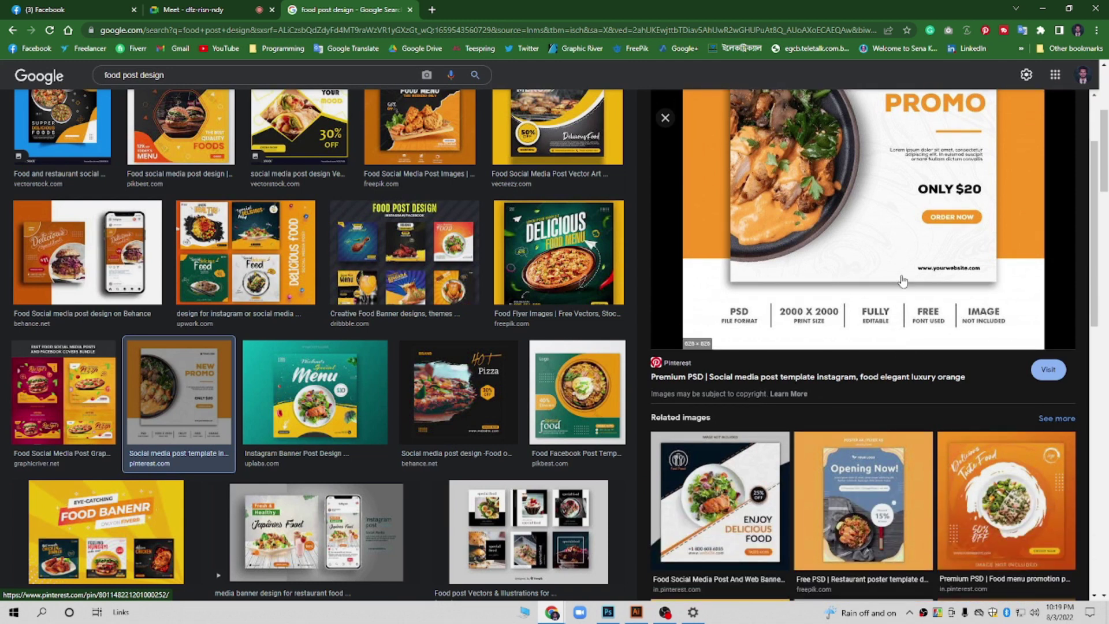
scroll(902, 270, "down", 2)
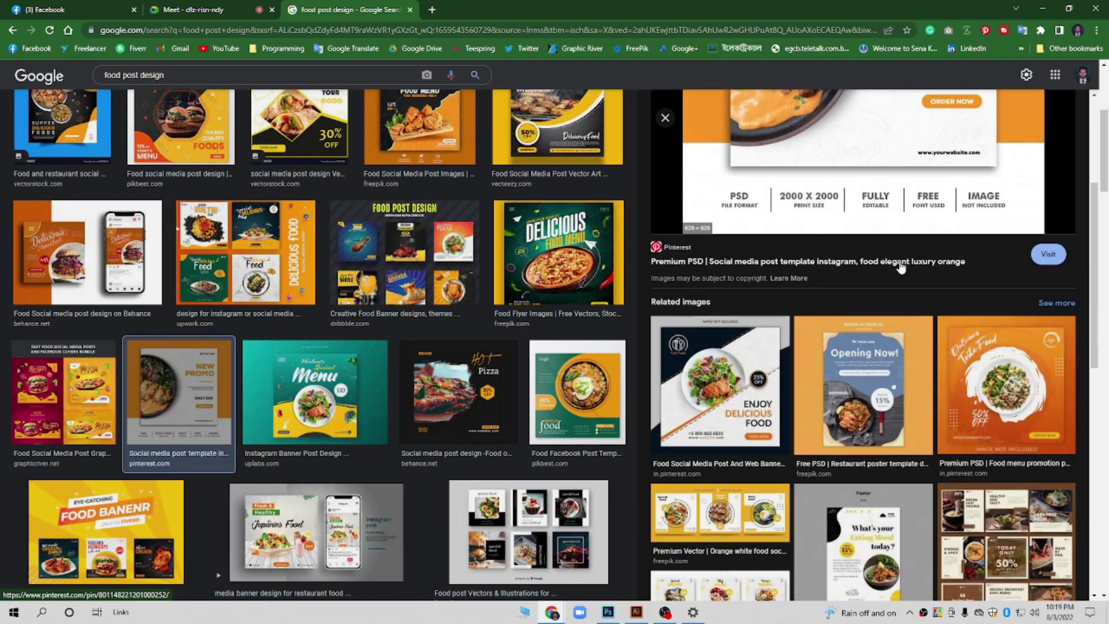
scroll(902, 268, "up", 4)
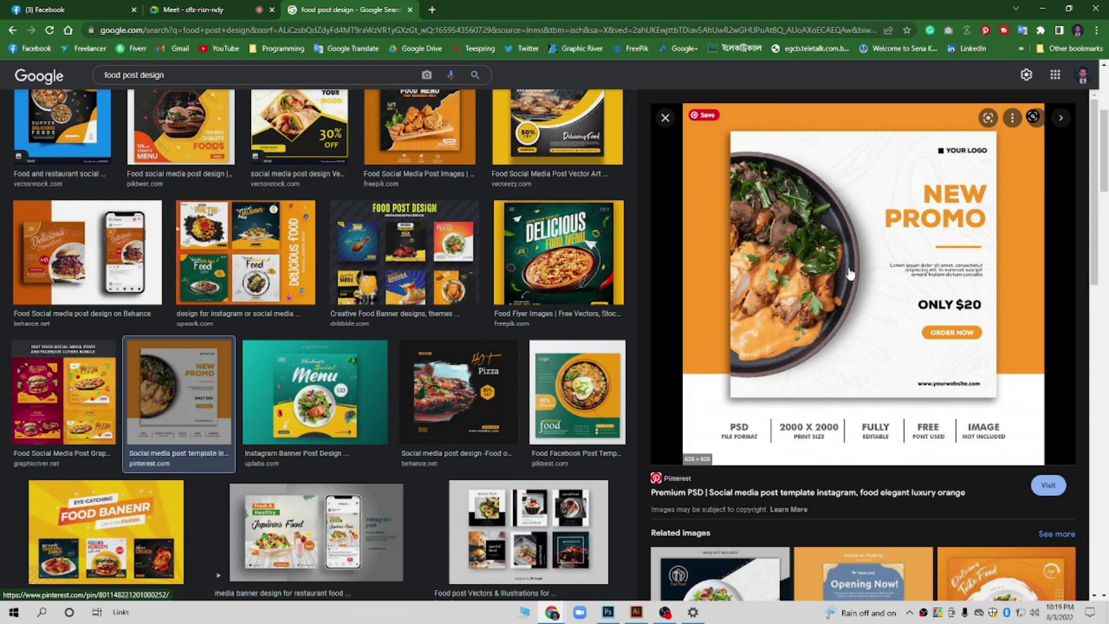
scroll(415, 370, "down", 6)
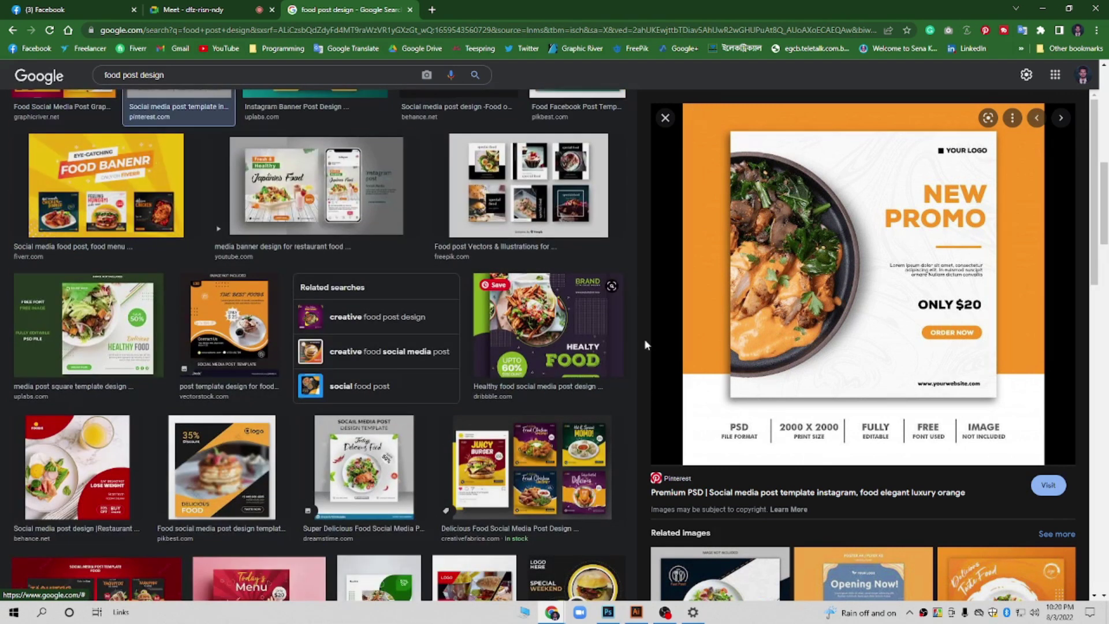
Preview the green Healthy Food, Free PSD and Fresh Food templates
left_click(114, 356)
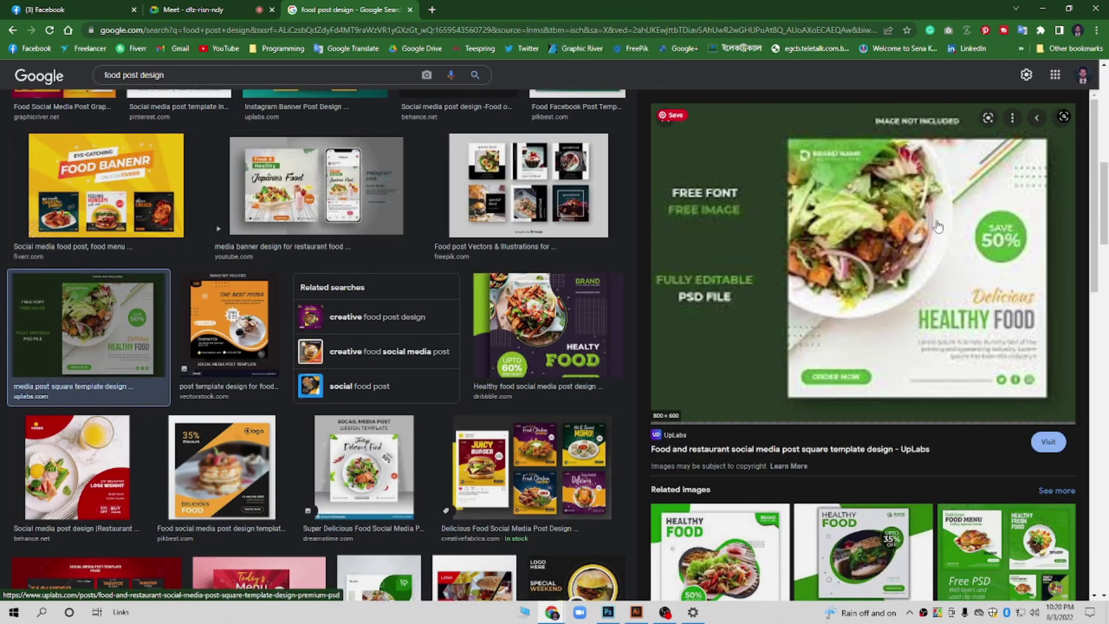
scroll(938, 226, "down", 4)
scroll(982, 249, "up", 3)
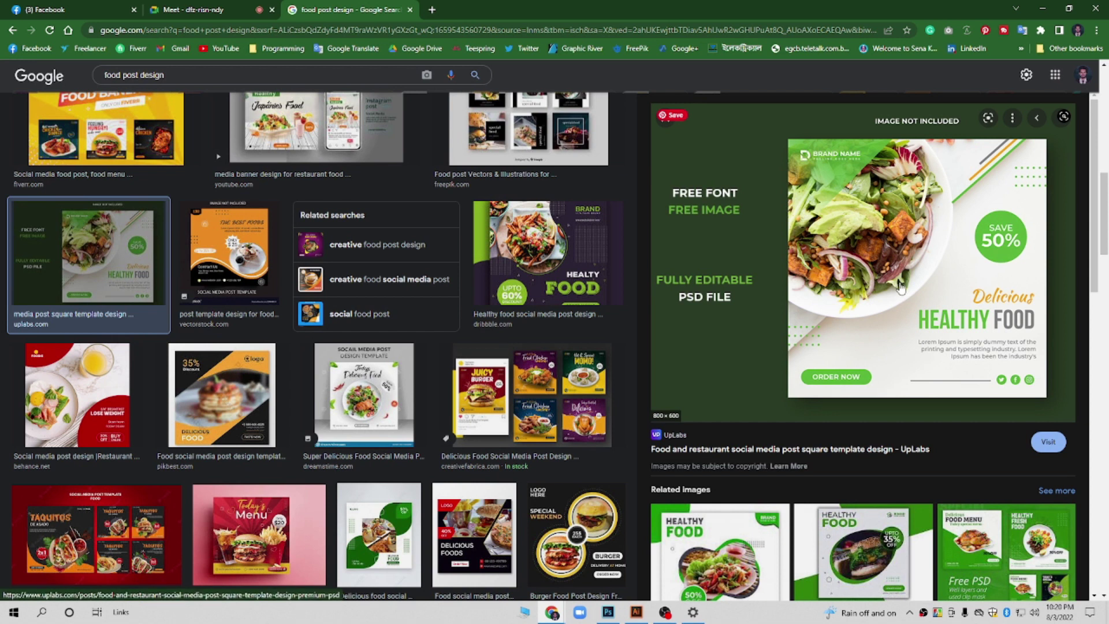
scroll(234, 407, "down", 5)
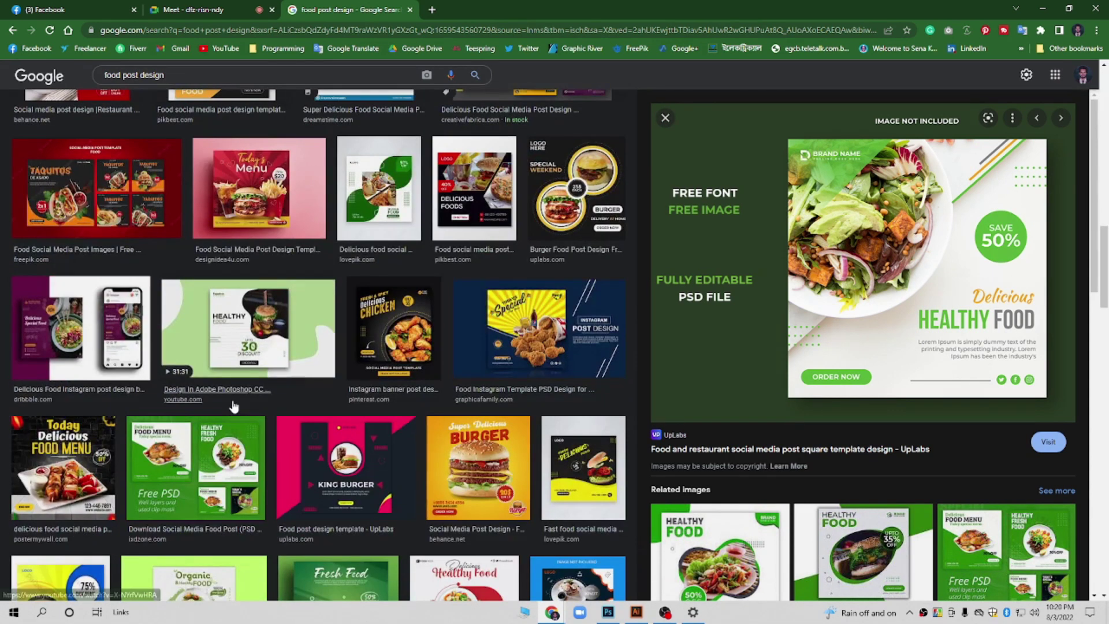
scroll(234, 407, "down", 2)
left_click(214, 342)
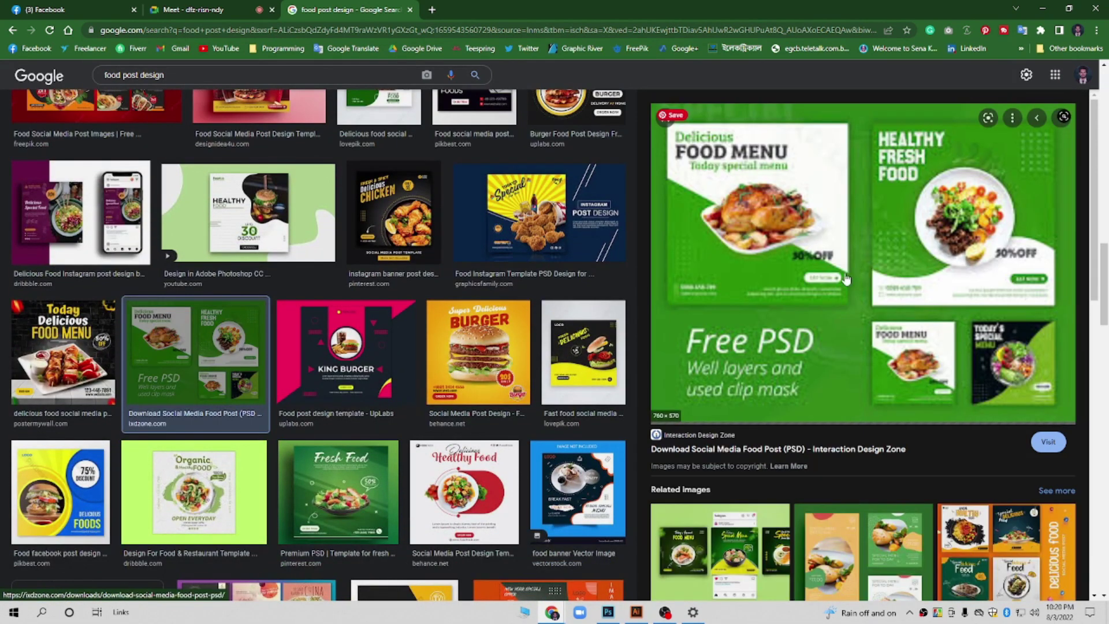
scroll(331, 278, "down", 4)
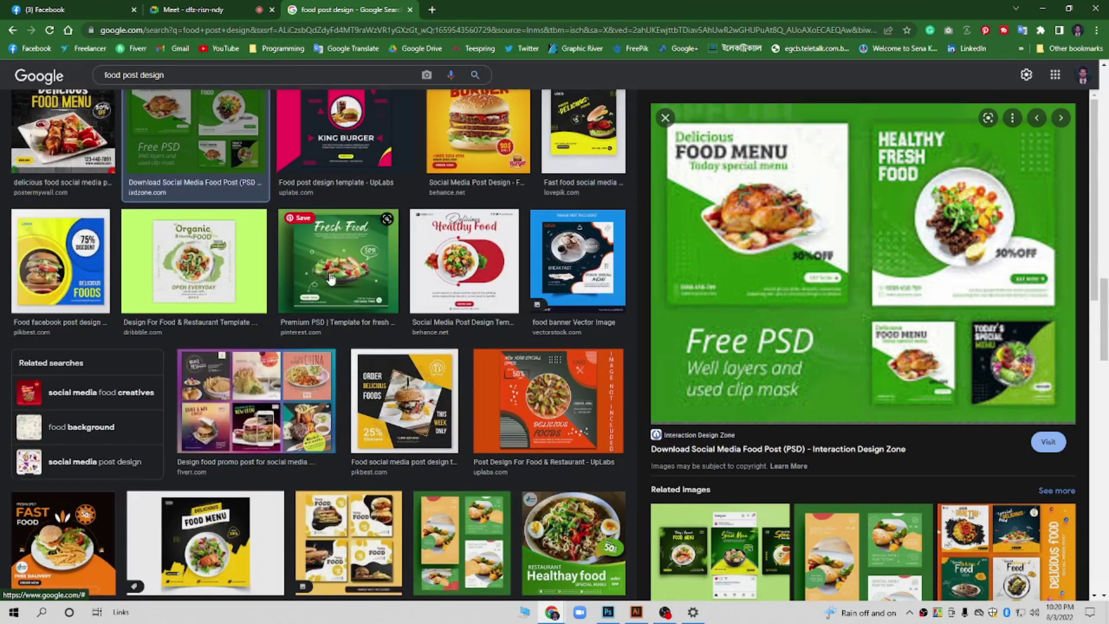
left_click(331, 278)
scroll(335, 393, "up", 5)
scroll(289, 347, "up", 5)
scroll(243, 301, "up", 5)
Preview the burger and Today's Special posts, ending on the 25% Discount post
left_click(234, 234)
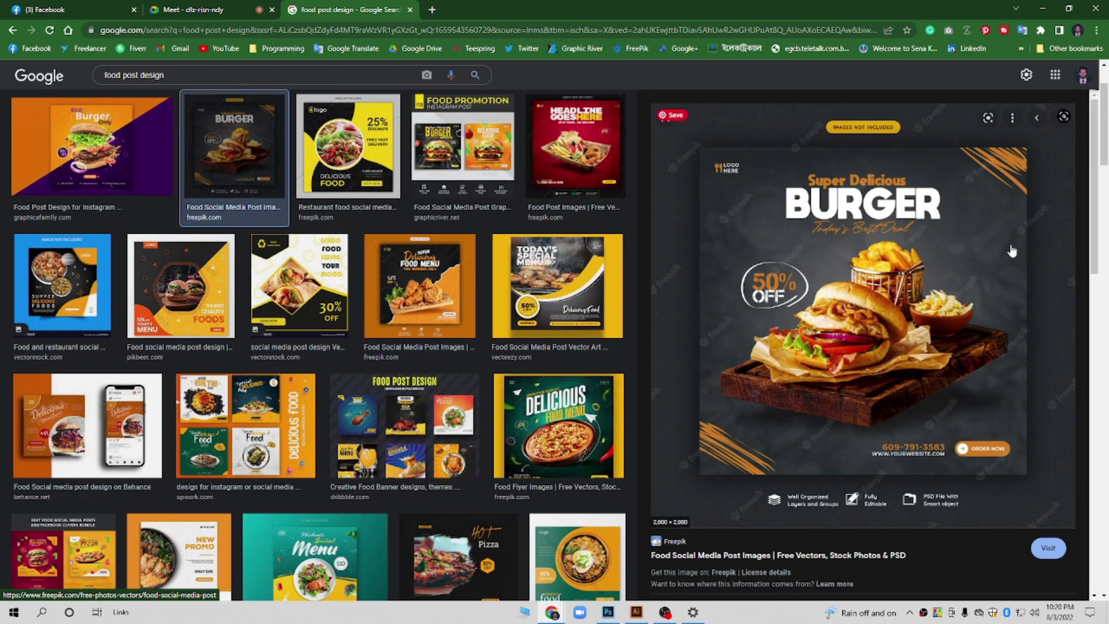
left_click(576, 280)
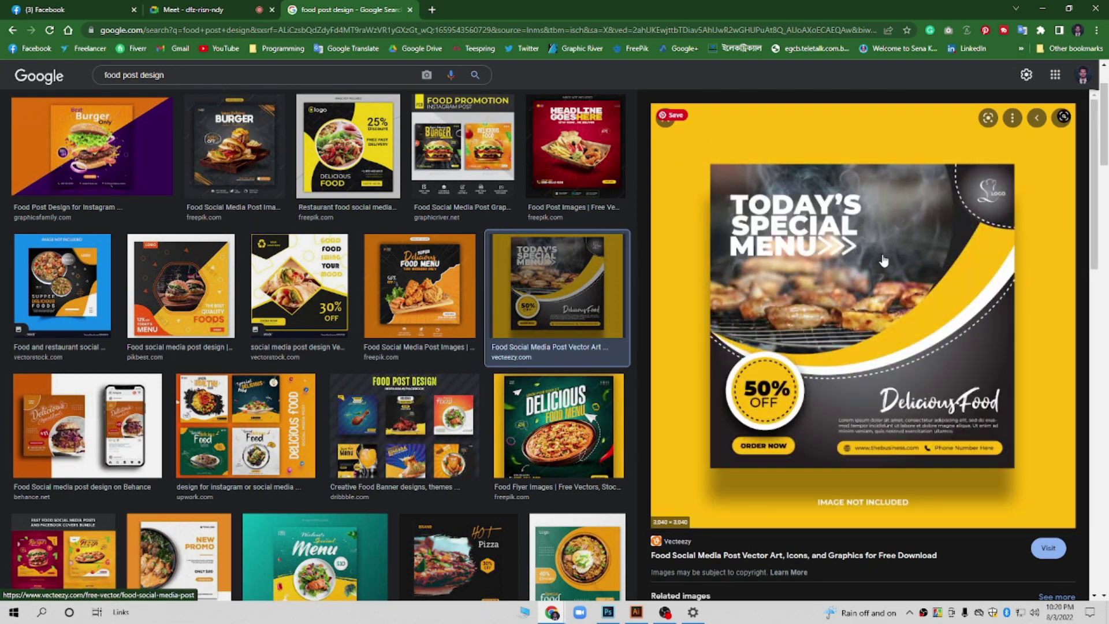
scroll(884, 261, "down", 3)
scroll(477, 342, "down", 5)
scroll(480, 342, "down", 2)
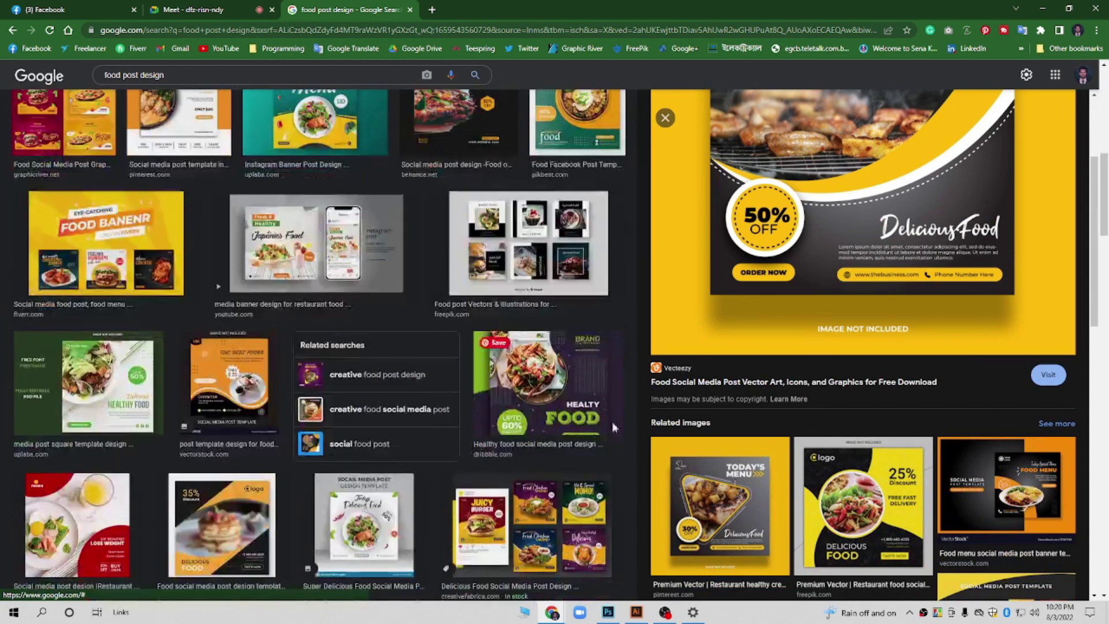
left_click(875, 523)
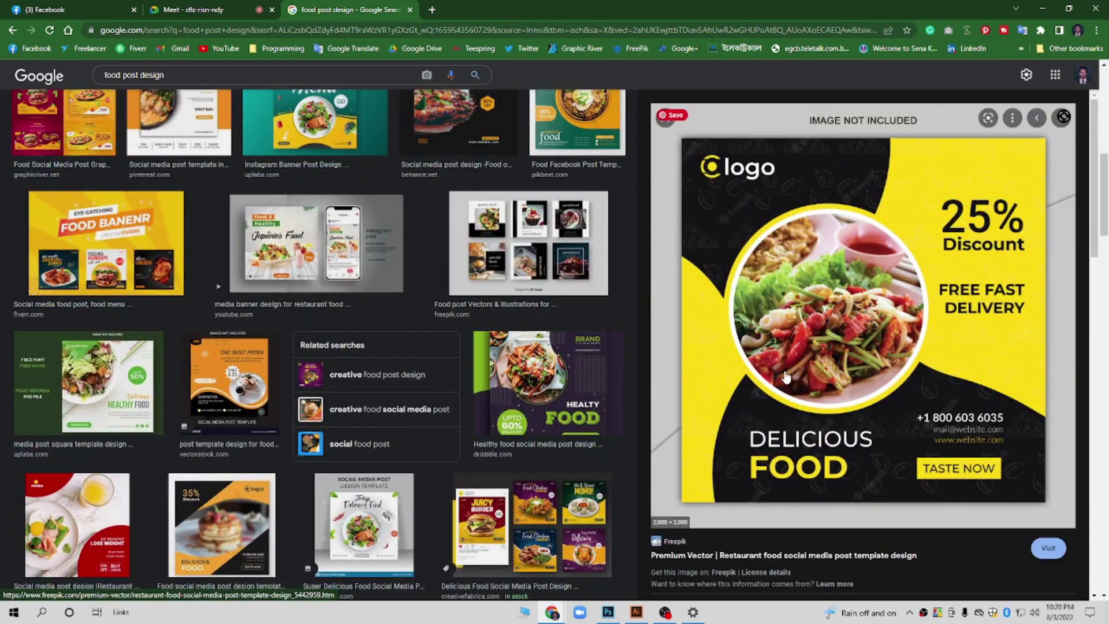